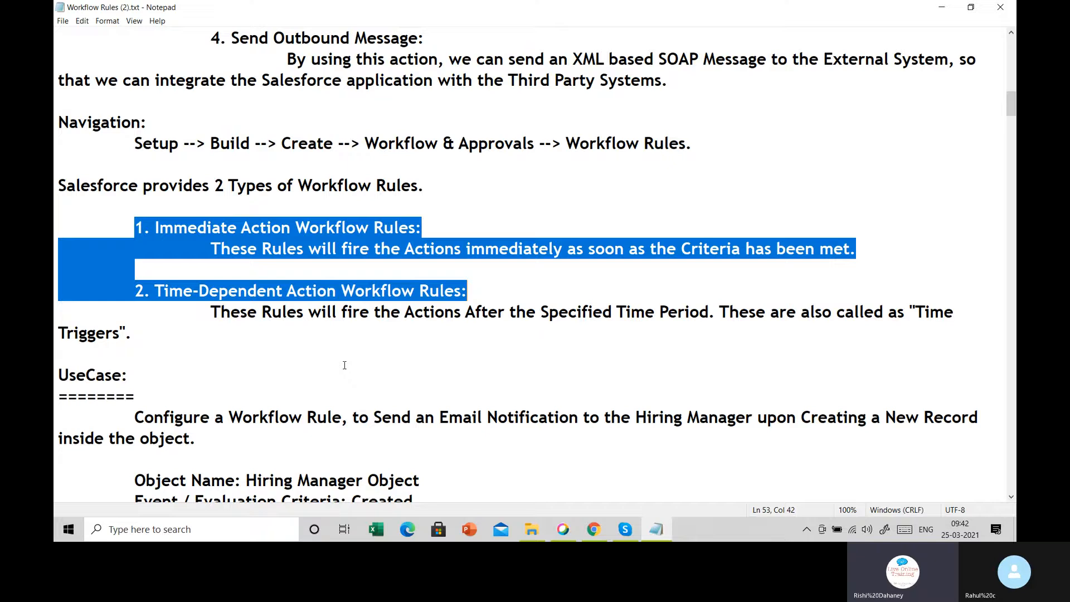
Highlight Time Triggers and the Immediate and Time-Dependent Action Workflow Rules headings in the notes
drag(914, 312, 949, 336)
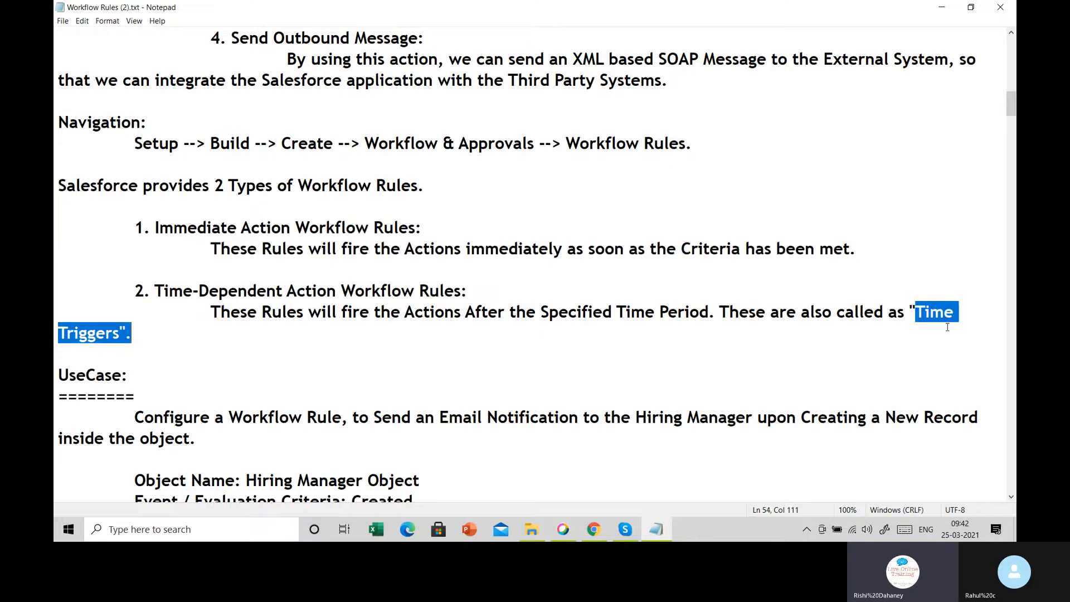
drag(154, 291, 405, 308)
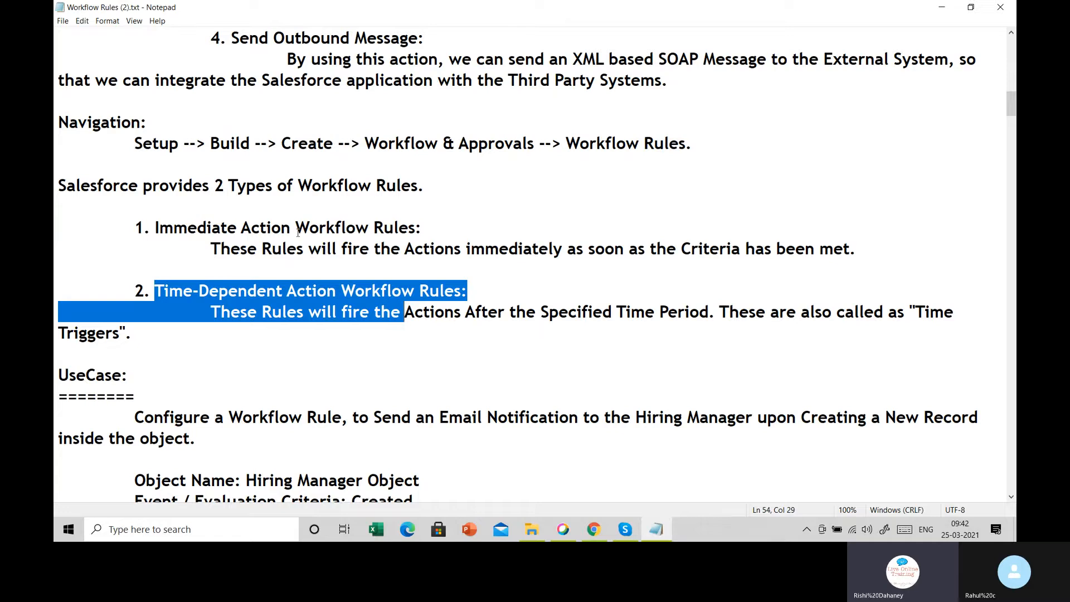
drag(187, 220, 404, 249)
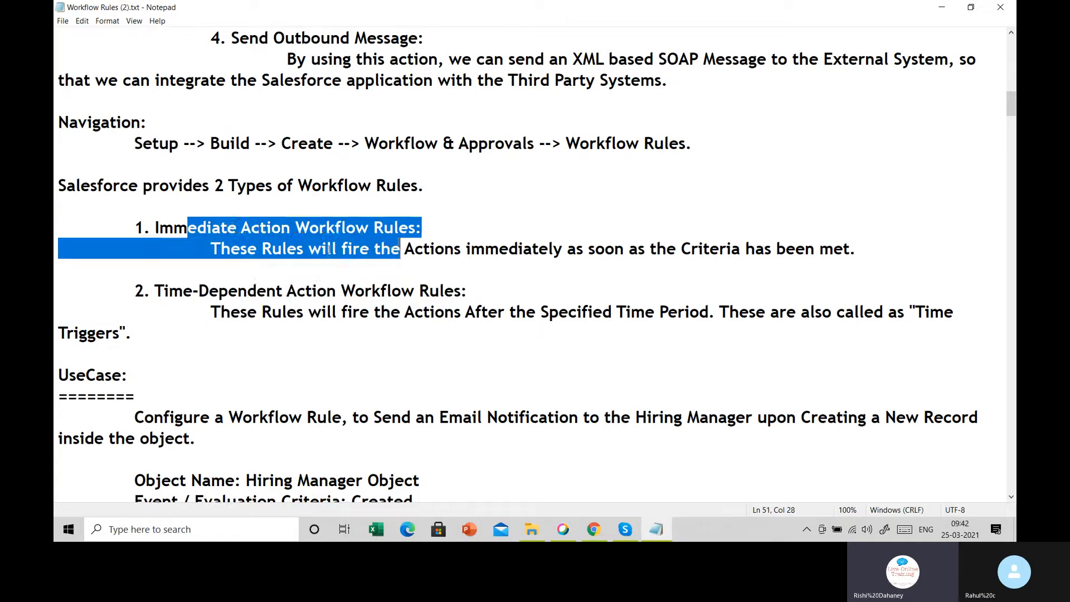
click(208, 247)
drag(208, 248, 631, 251)
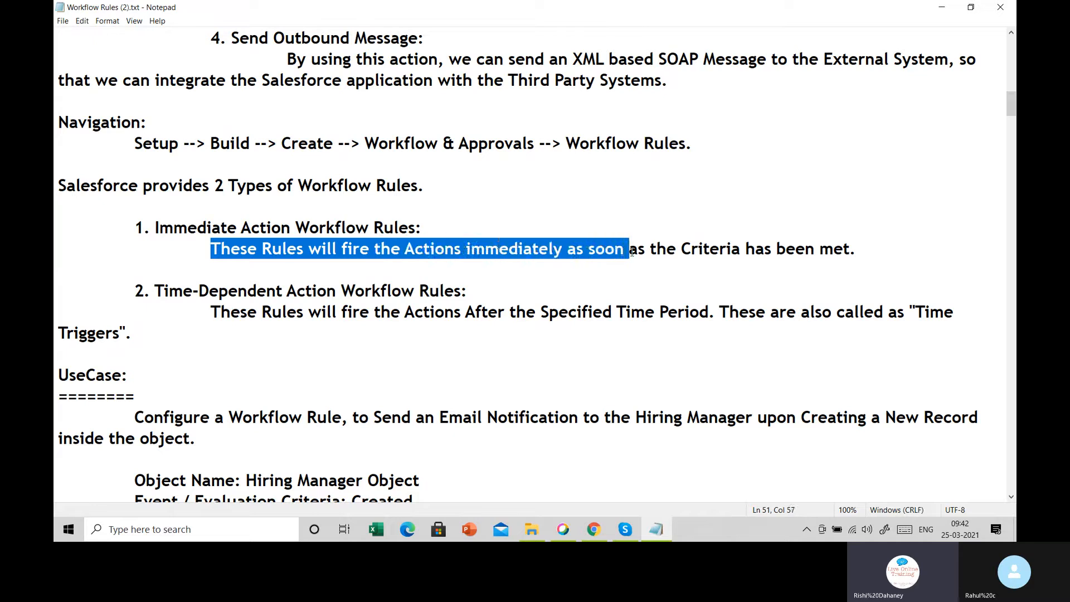
click(624, 263)
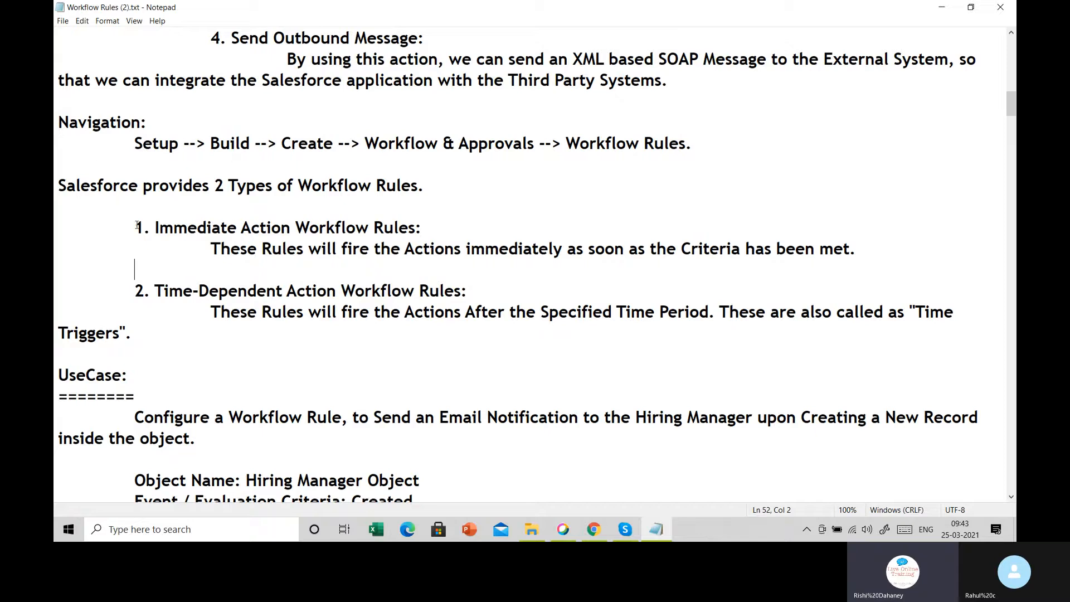
drag(137, 225, 415, 249)
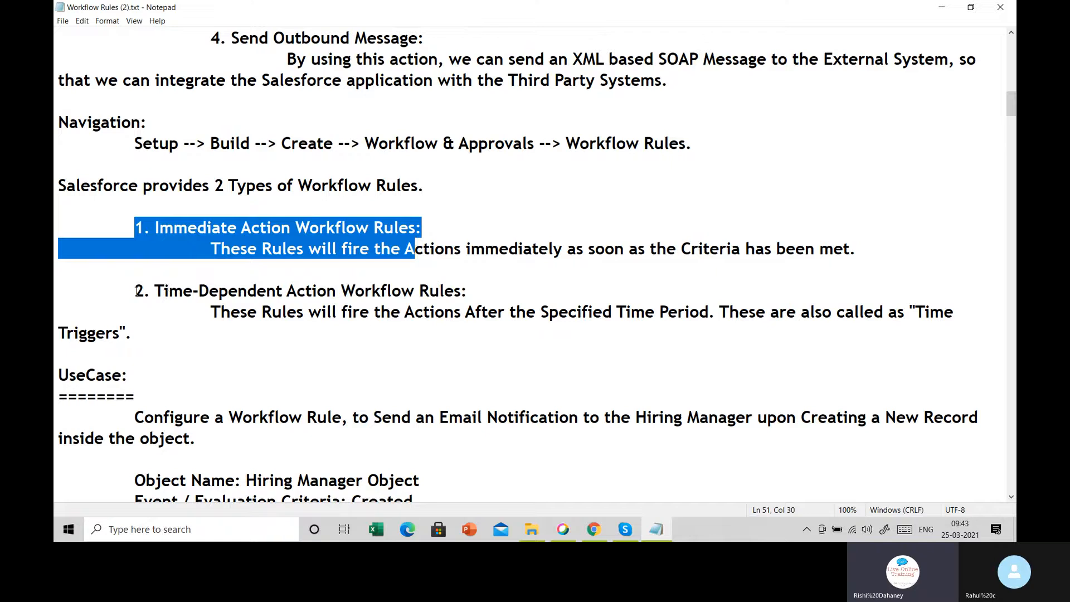
drag(137, 290, 483, 292)
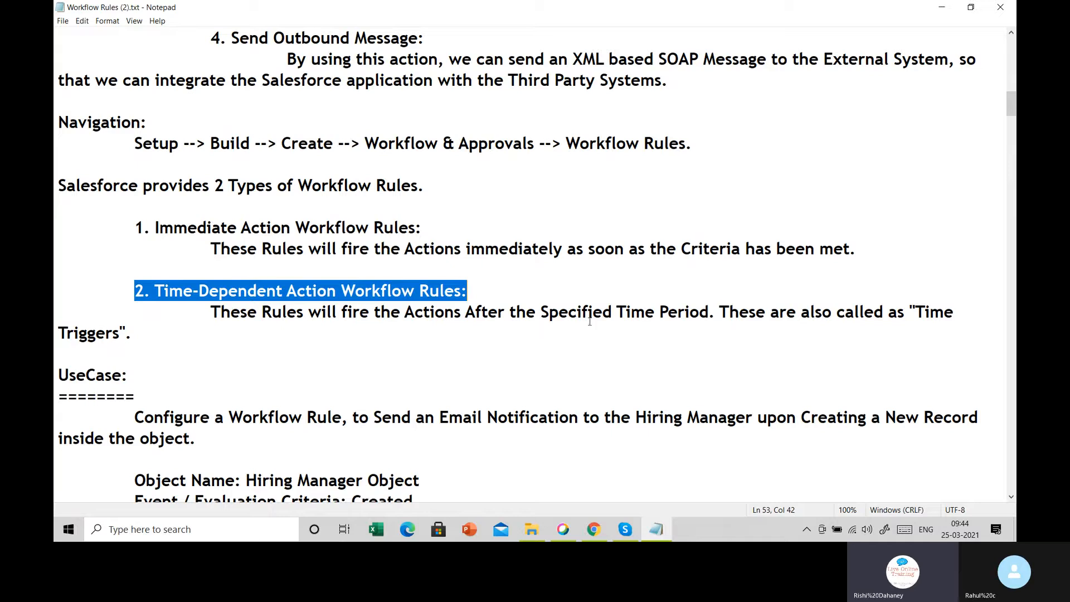
drag(135, 228, 333, 248)
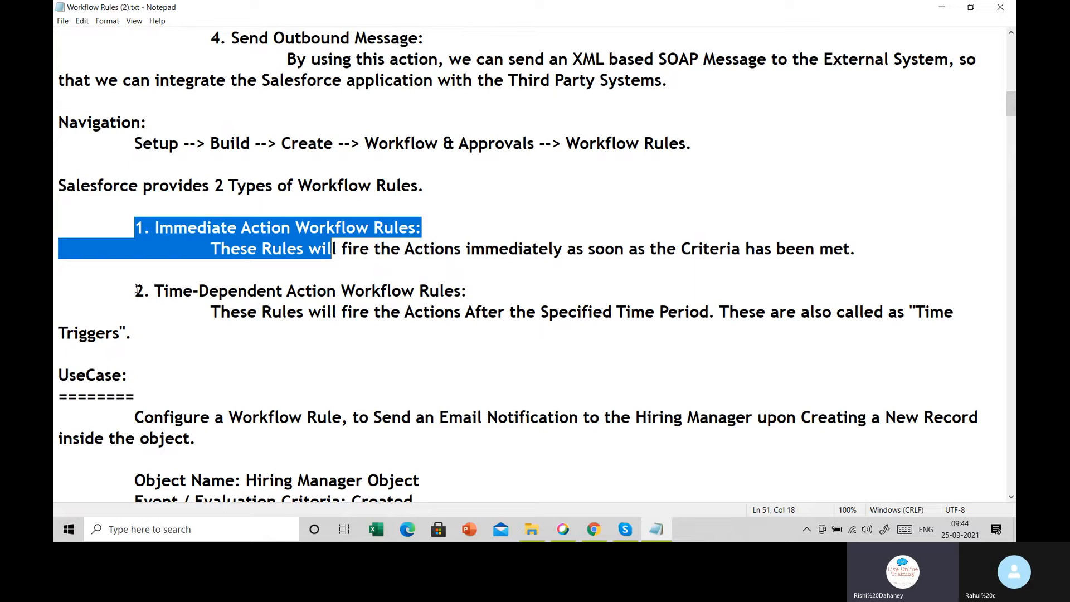
drag(137, 289, 489, 286)
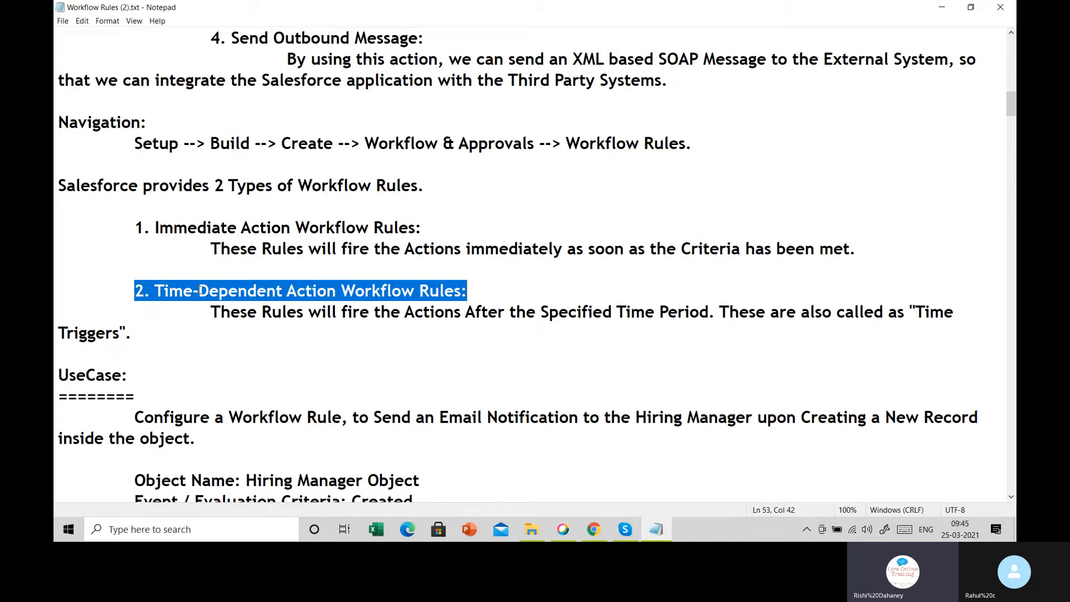
Highlight the use case sentence about emailing the Hiring Manager when a record is created
scroll(215, 299, down, 5)
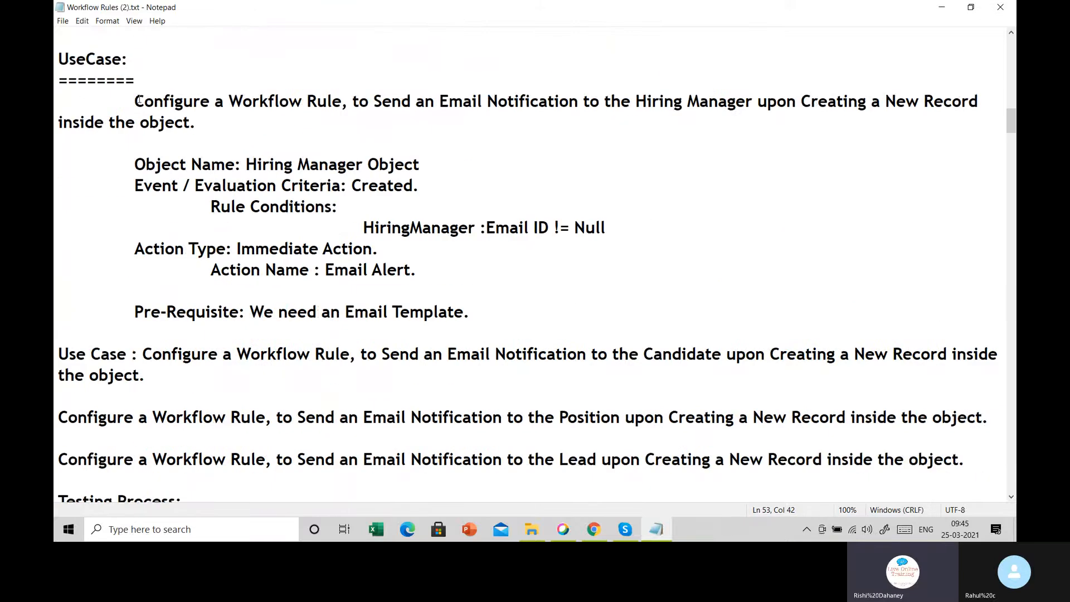
drag(135, 100, 214, 124)
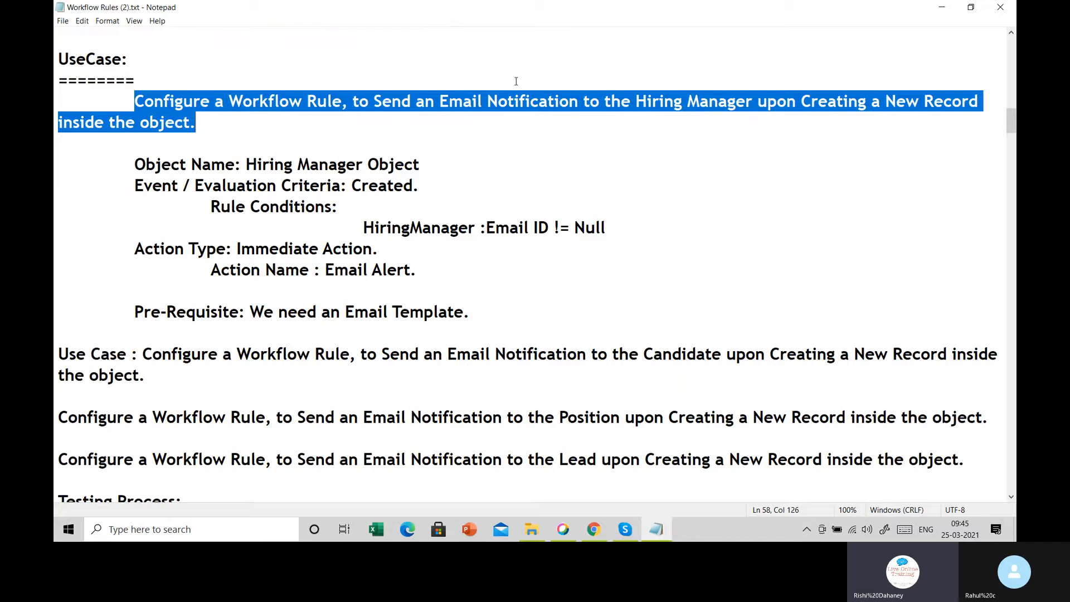
drag(636, 101, 910, 135)
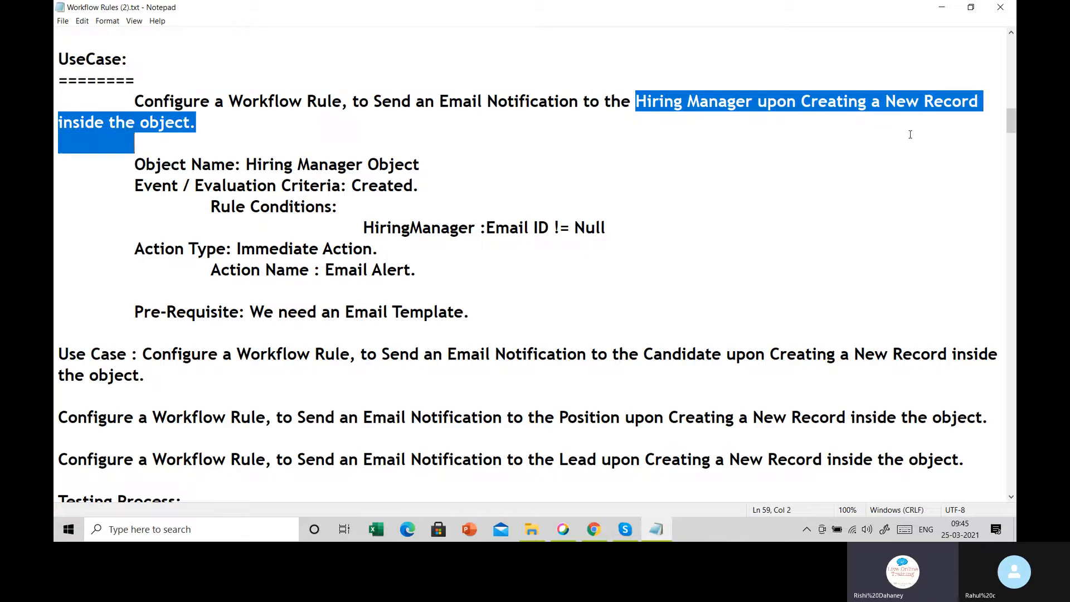
click(821, 228)
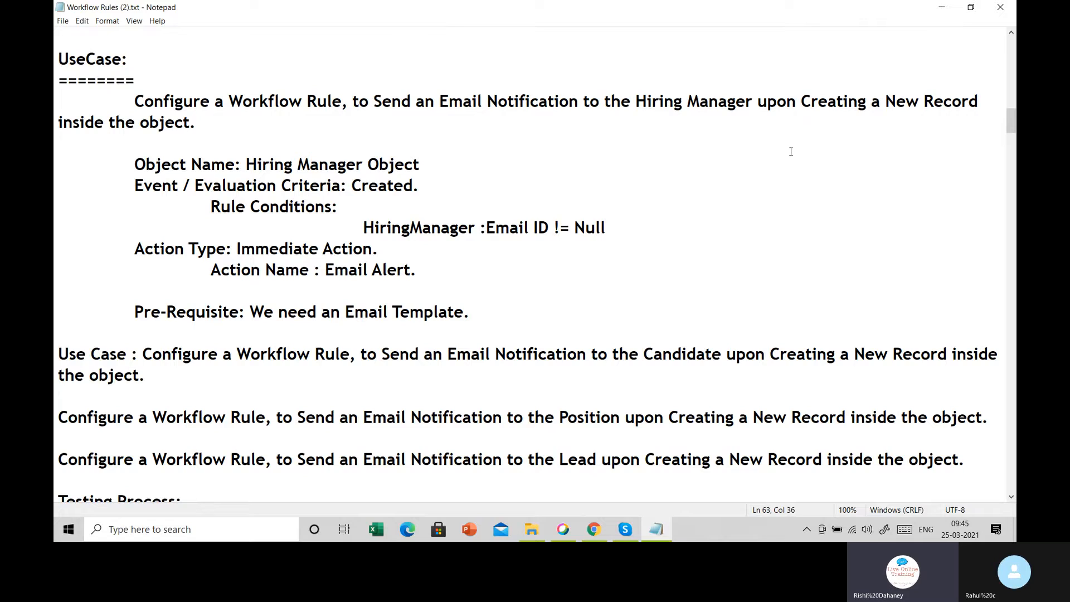
click(594, 529)
Close the extra Hire Manager1 and Hire Managers1 edit tabs in Salesforce
click(136, 15)
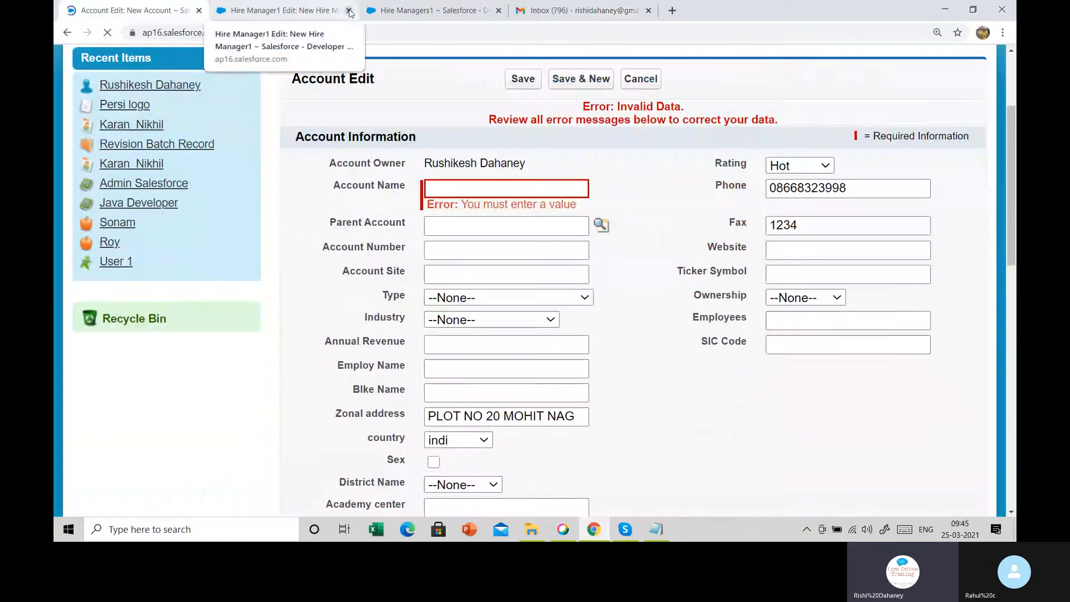
click(349, 11)
click(349, 11)
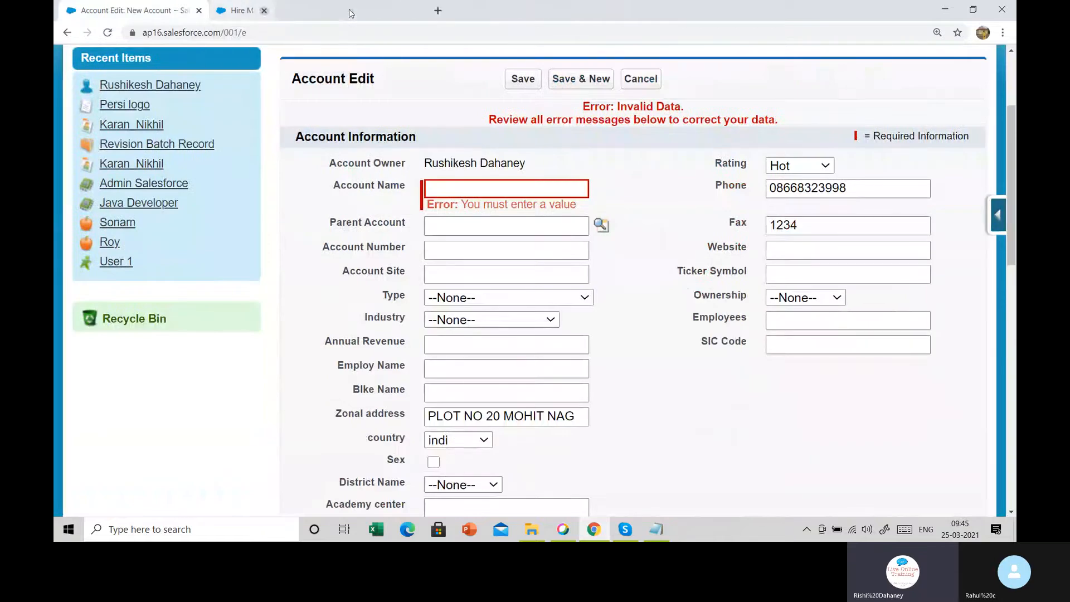
Open a blank New Contact form from the Contacts tab
scroll(184, 128, up, 3)
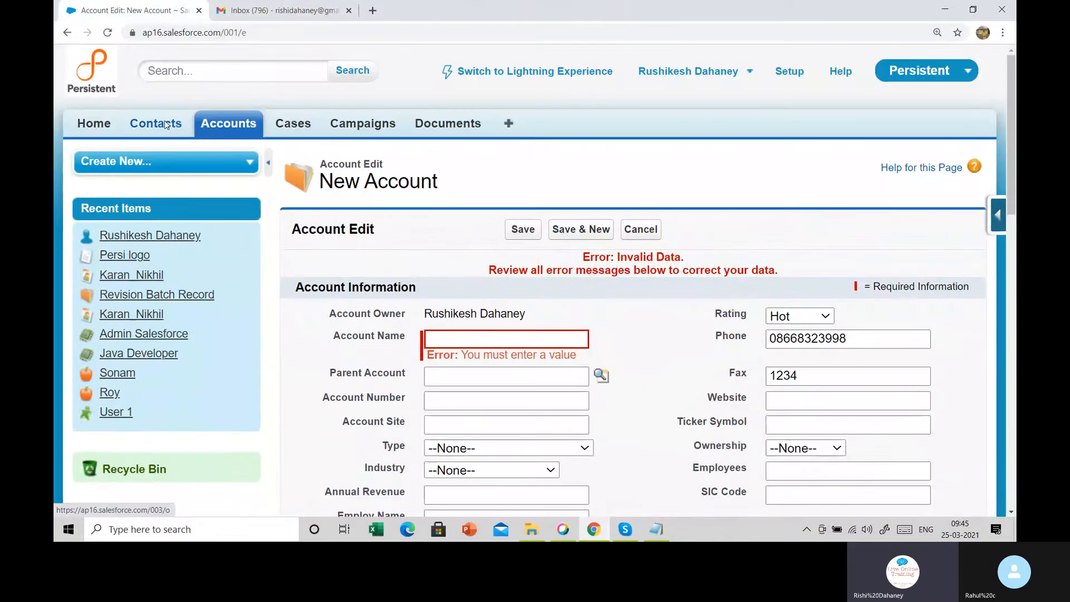
click(165, 123)
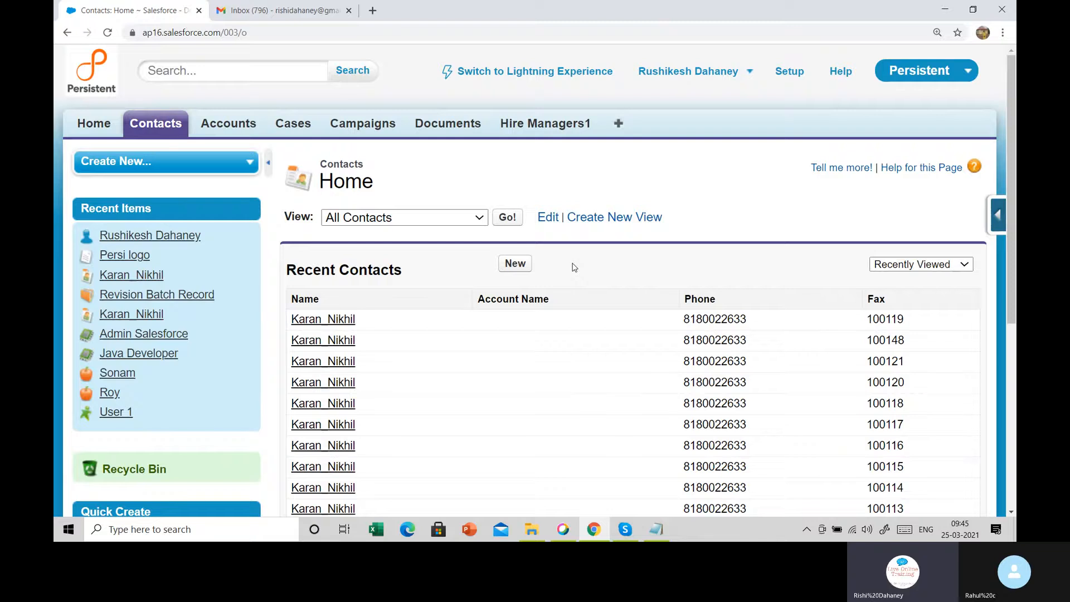
scroll(574, 267, down, 1)
click(514, 201)
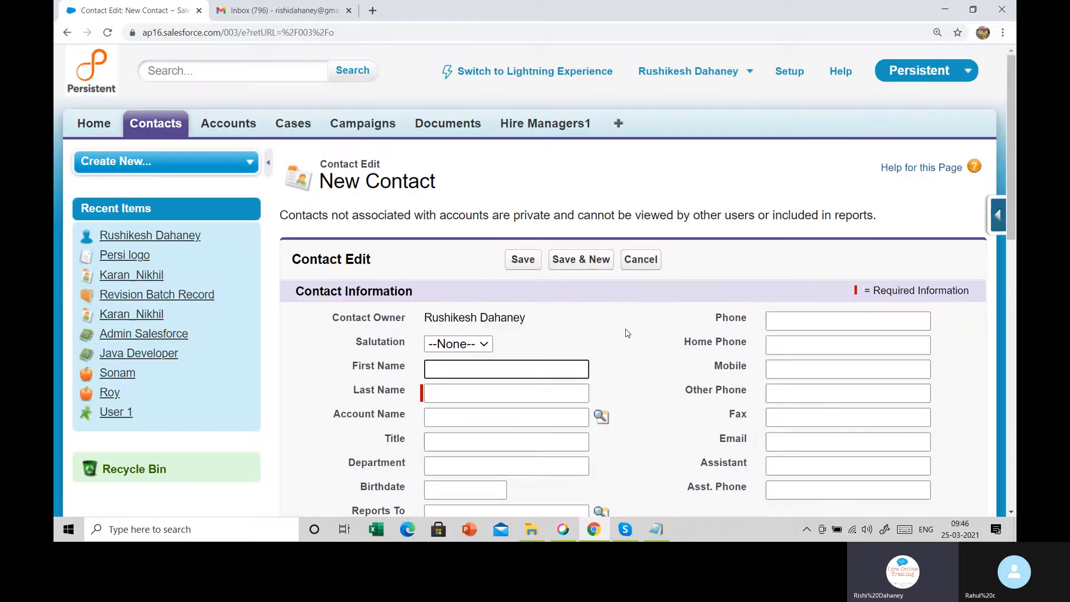
scroll(628, 333, down, 3)
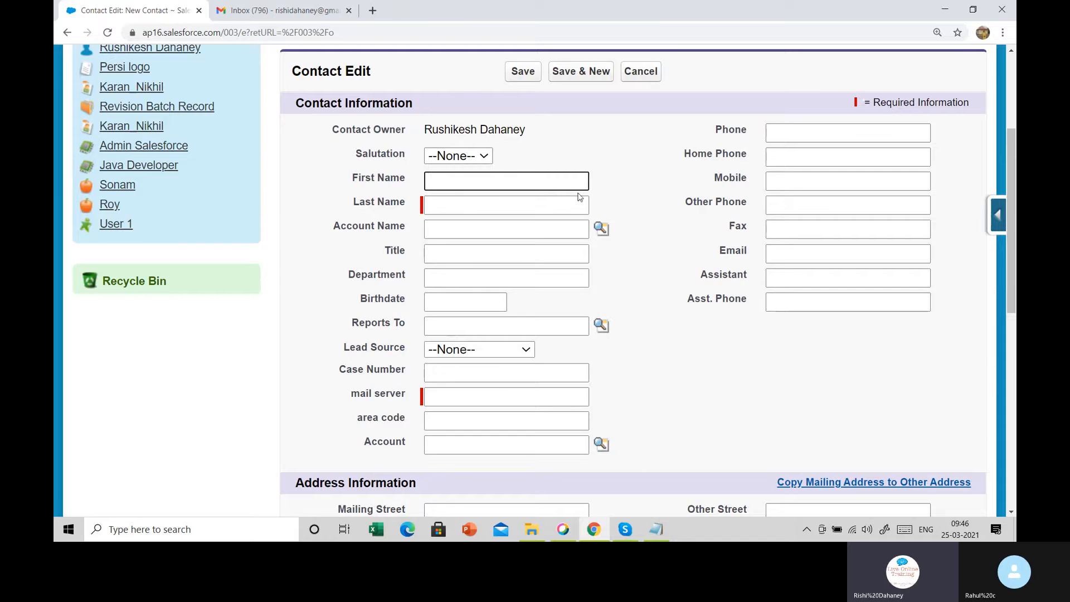
scroll(544, 262, up, 3)
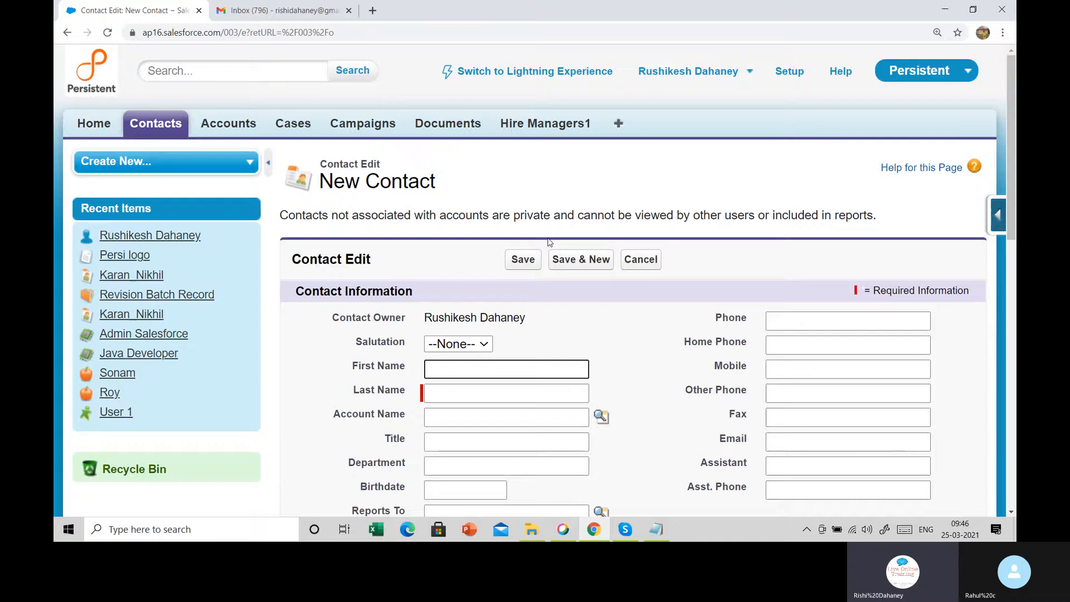
click(372, 11)
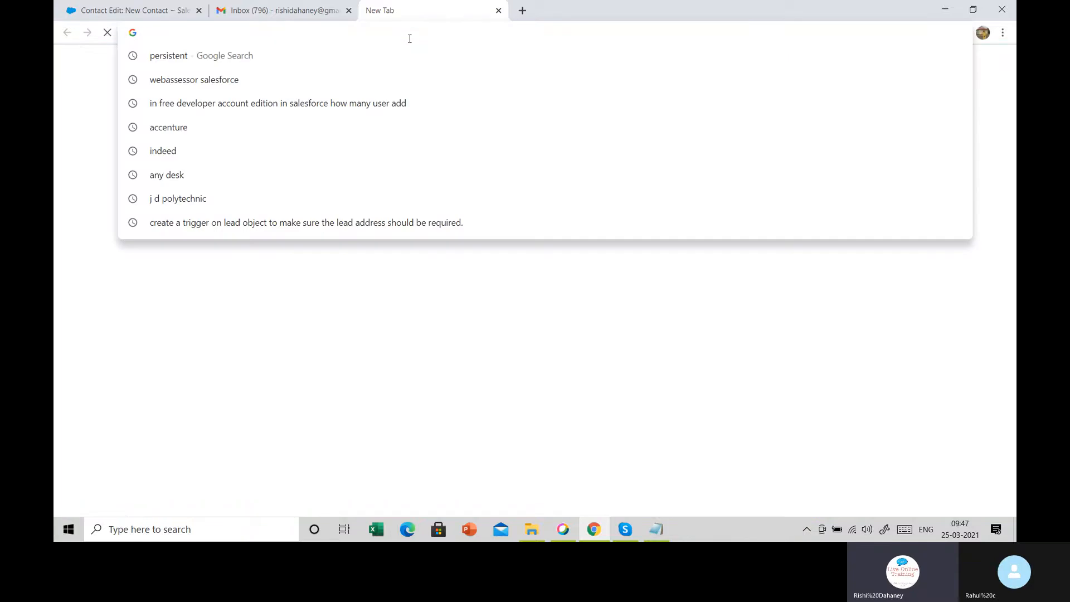
text(icicibank.com)
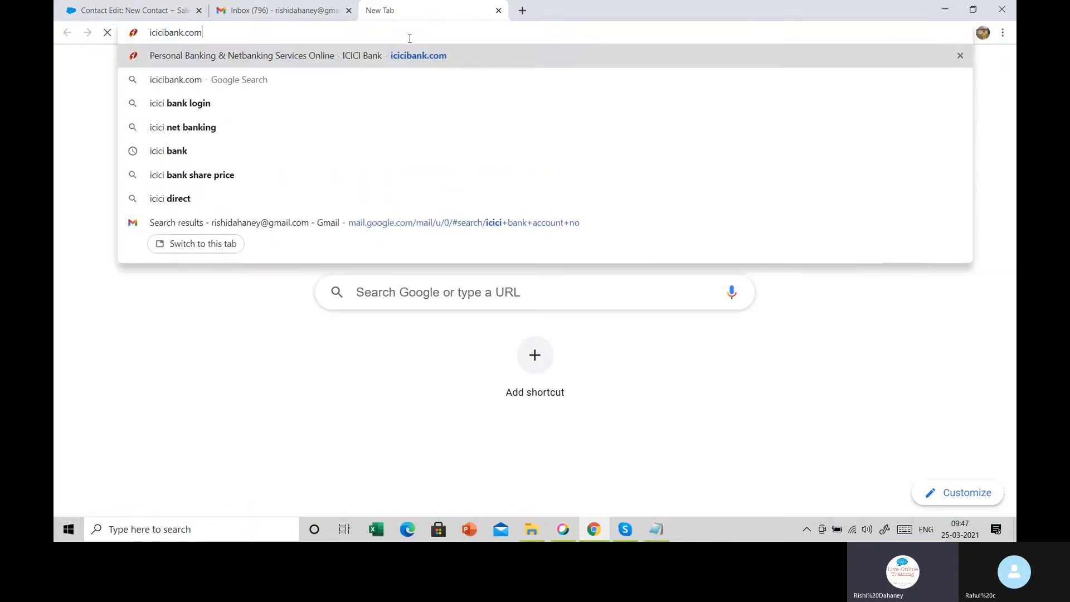
key(Return)
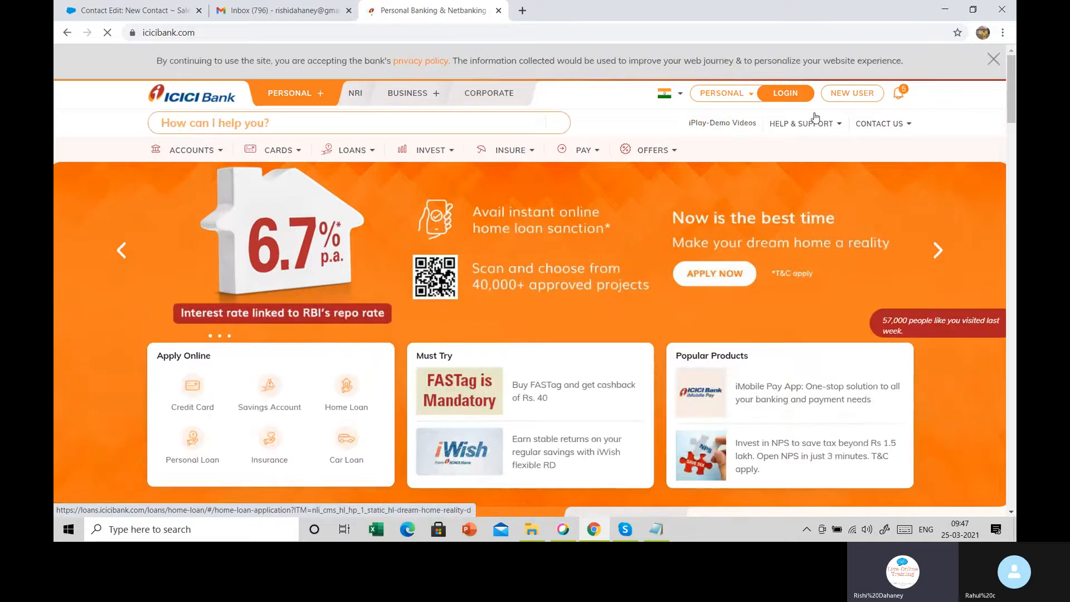
click(795, 100)
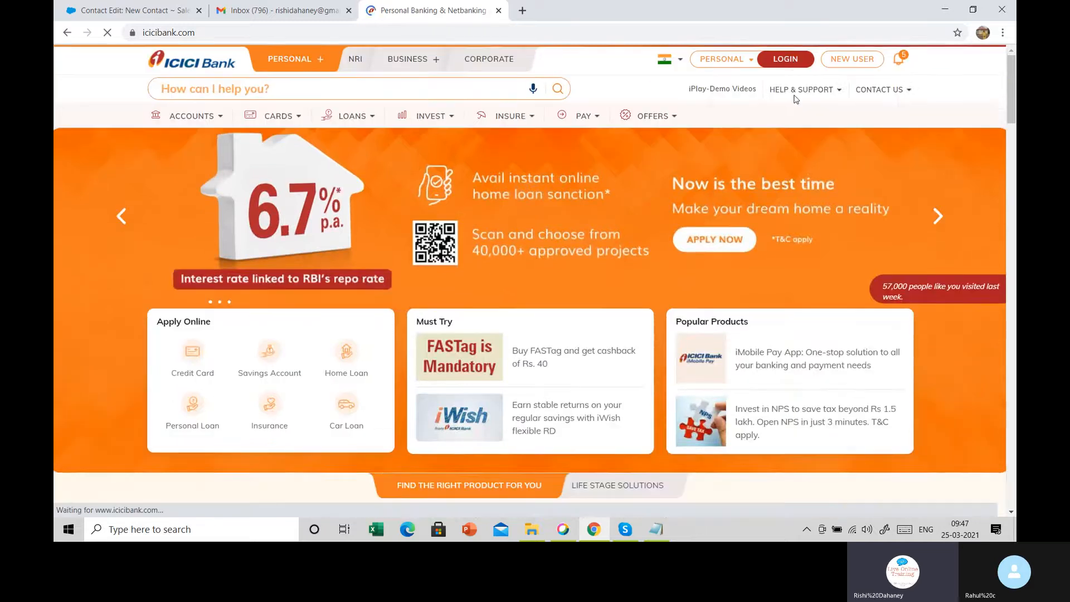
mouse_move(796, 98)
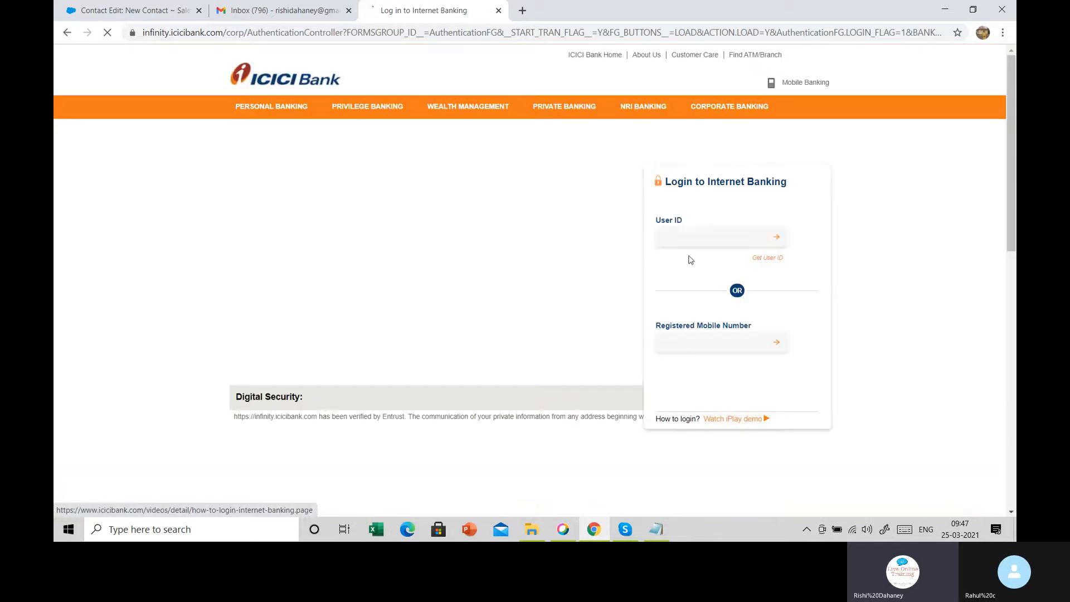
click(695, 193)
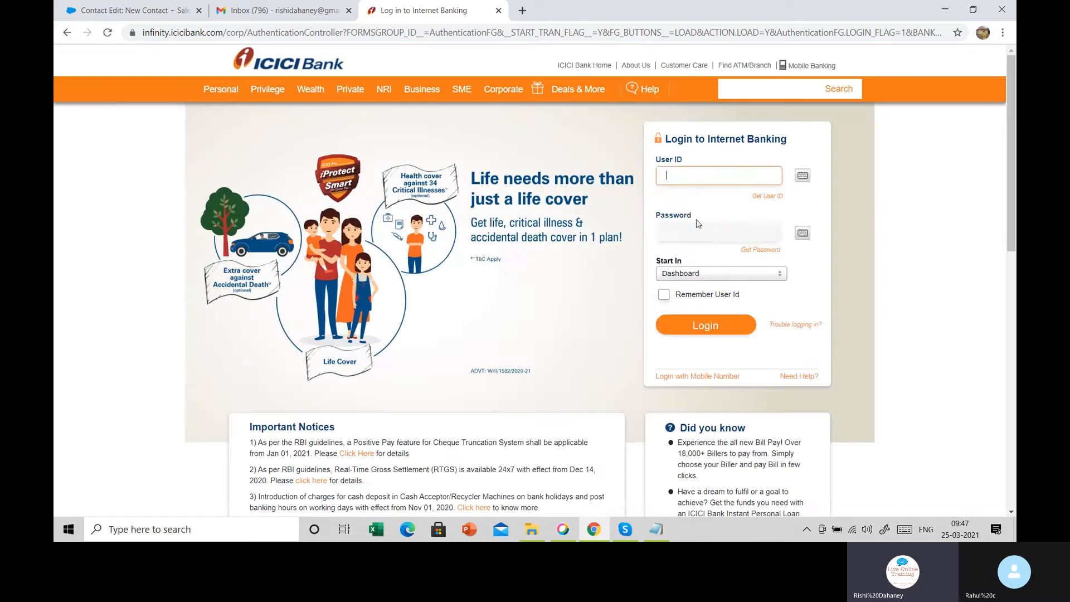
click(701, 229)
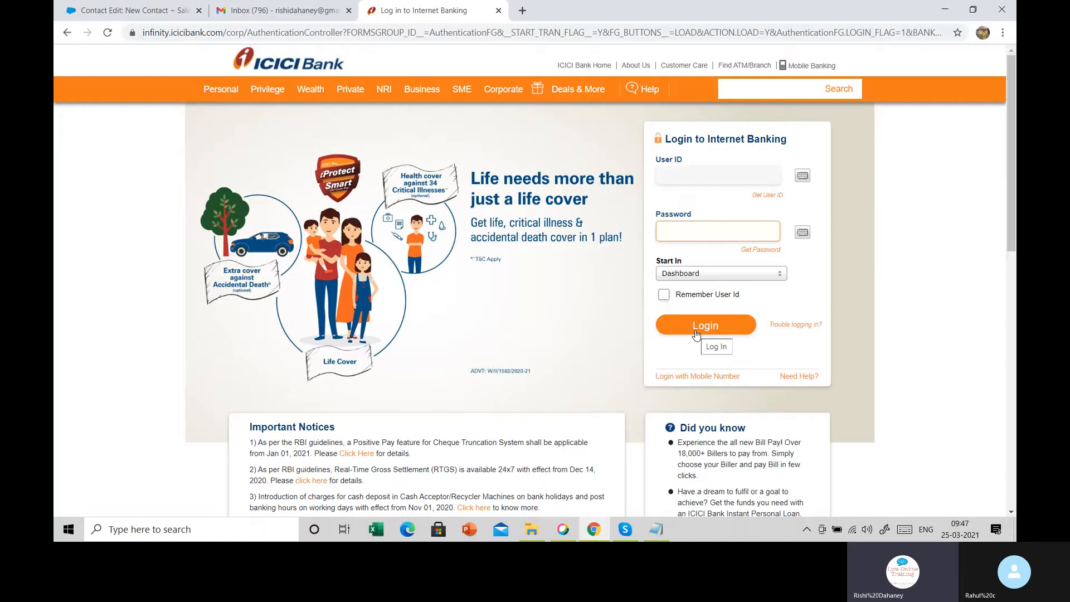
click(696, 333)
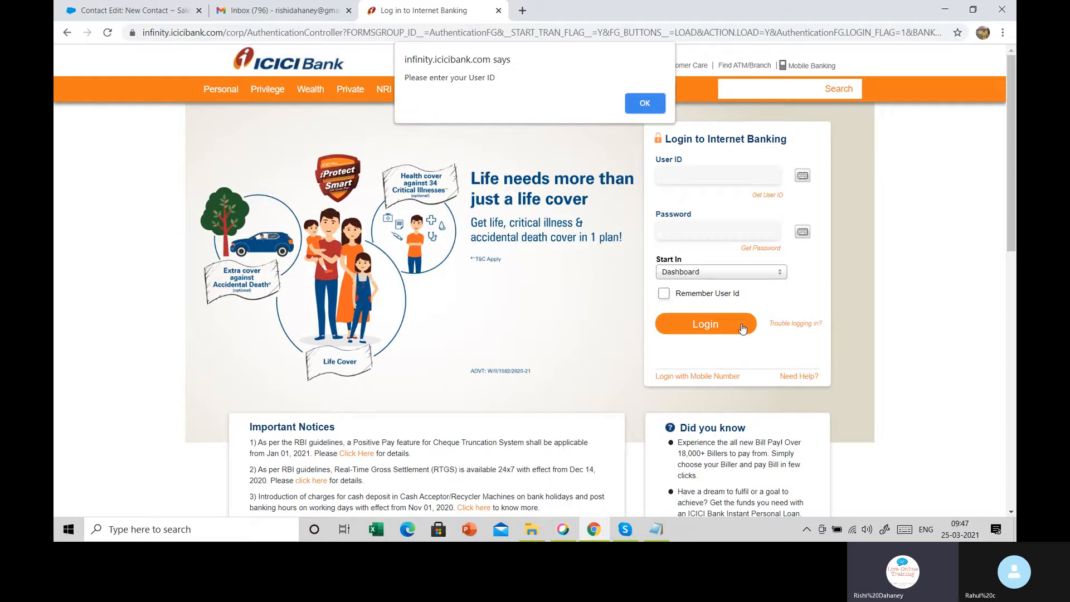
click(649, 109)
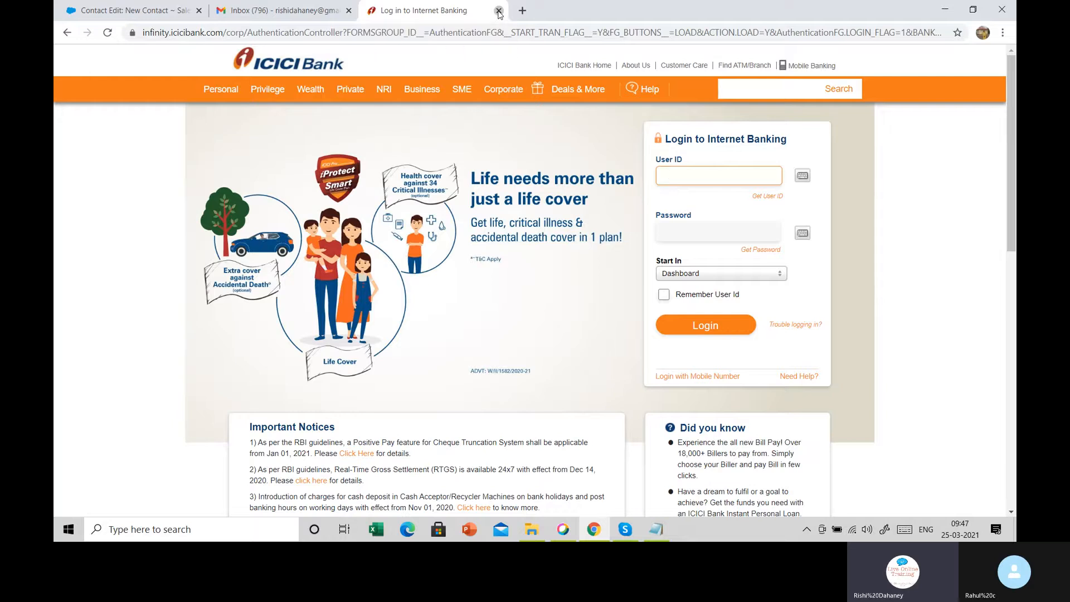
click(499, 11)
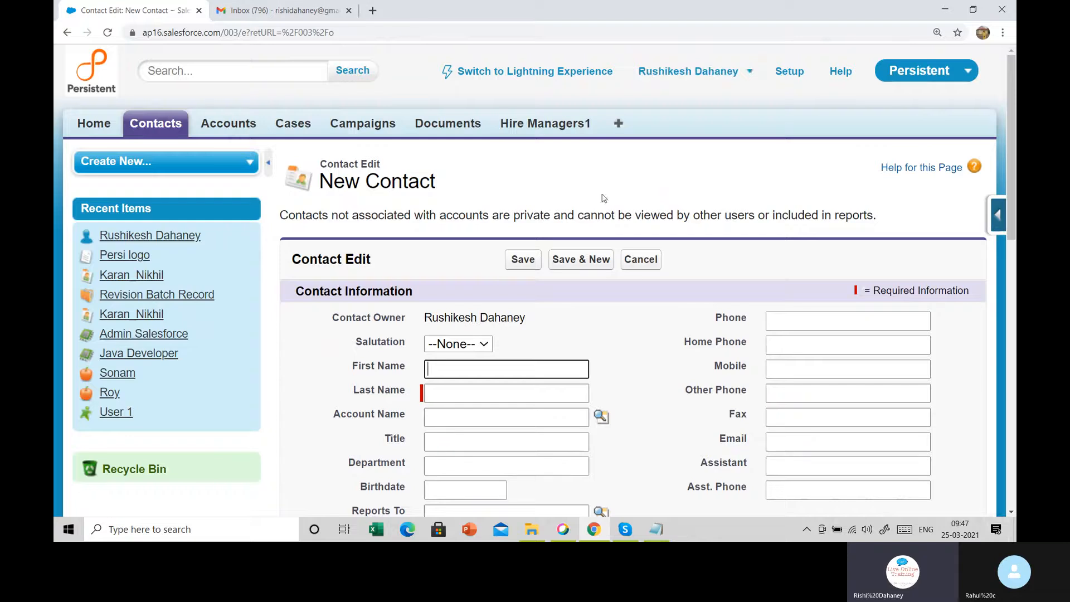
Navigate to Setup > Build > Create > Workflow & Approvals > Workflow Rules
click(791, 73)
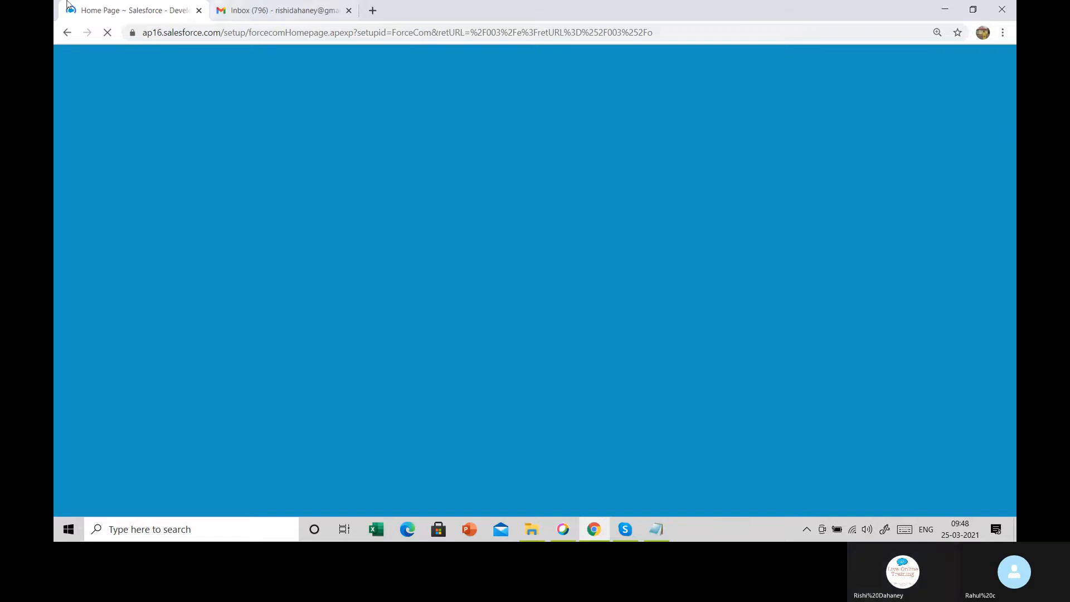
click(260, 12)
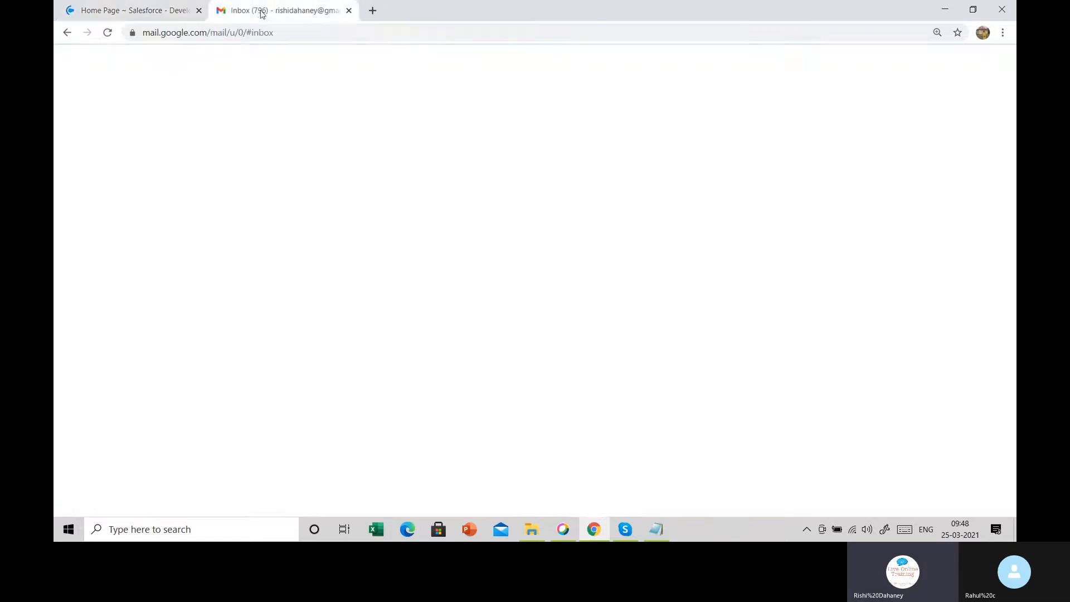
click(137, 8)
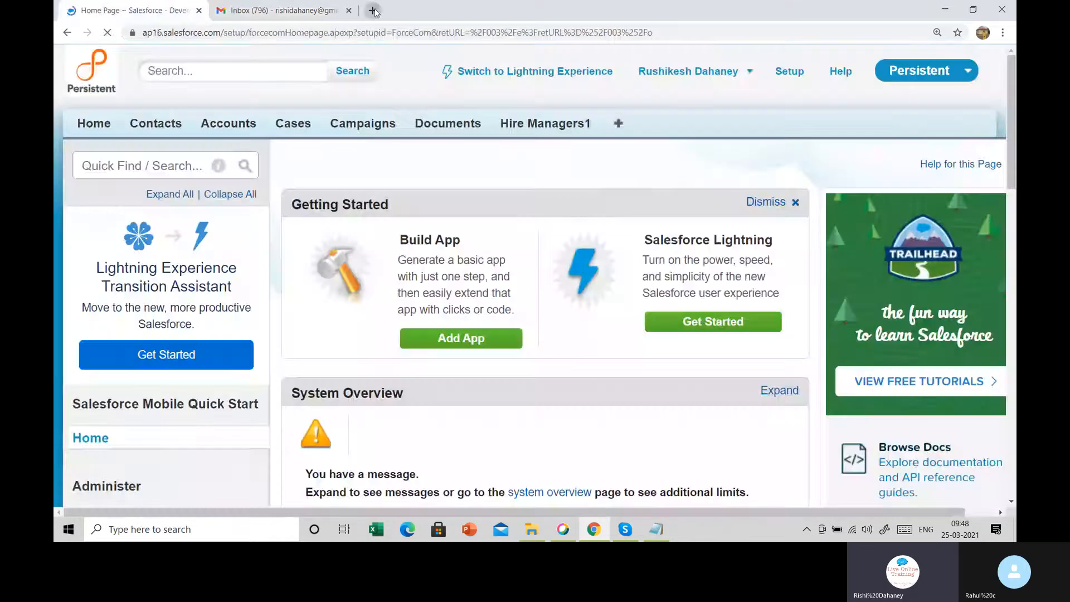
click(375, 10)
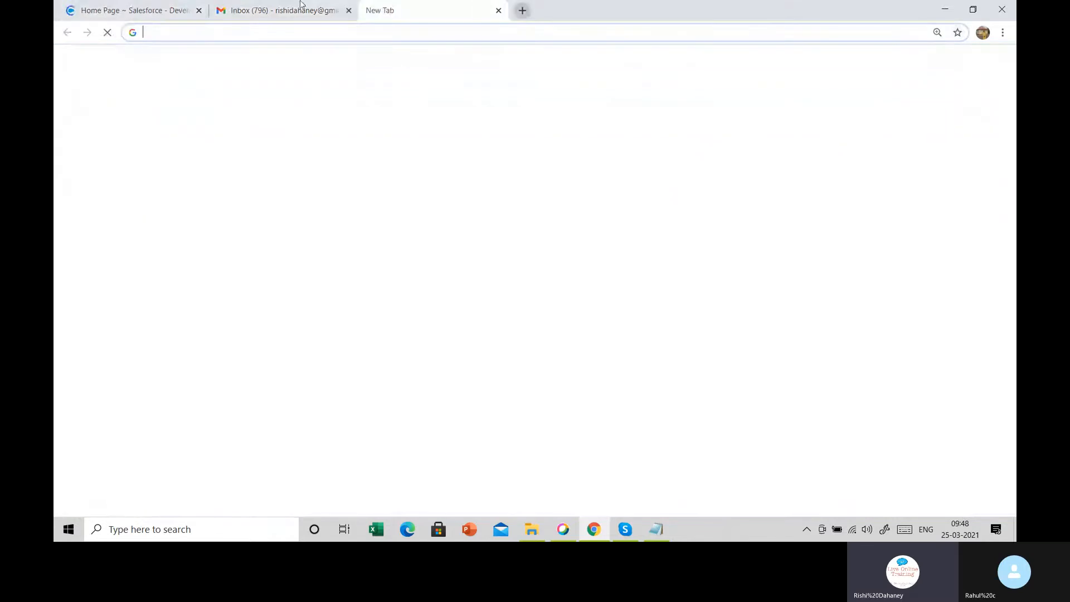
click(134, 10)
scroll(56, 126, down, 5)
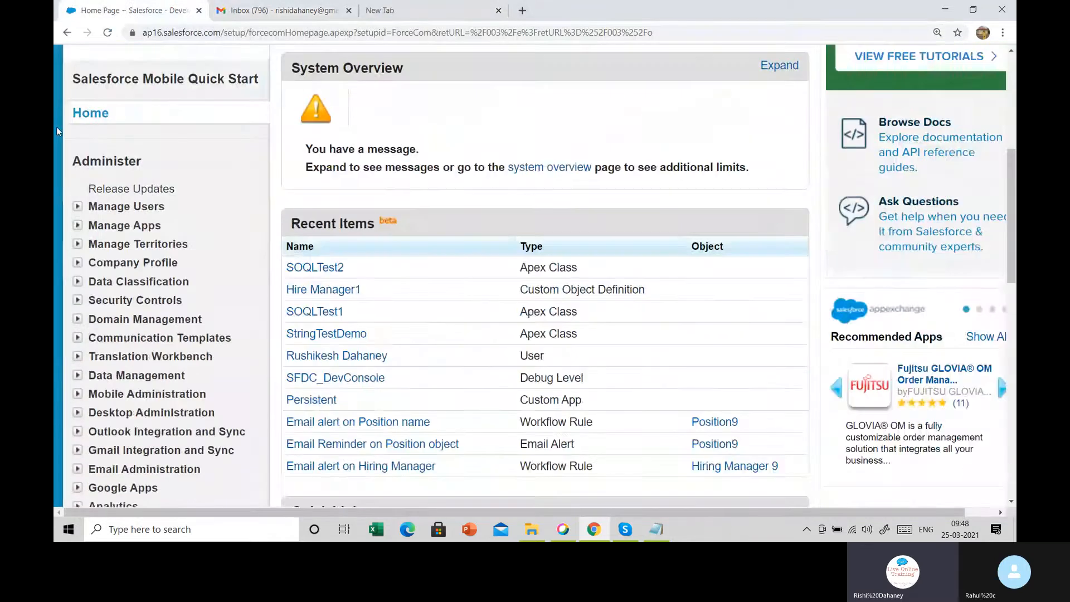
scroll(56, 126, down, 6)
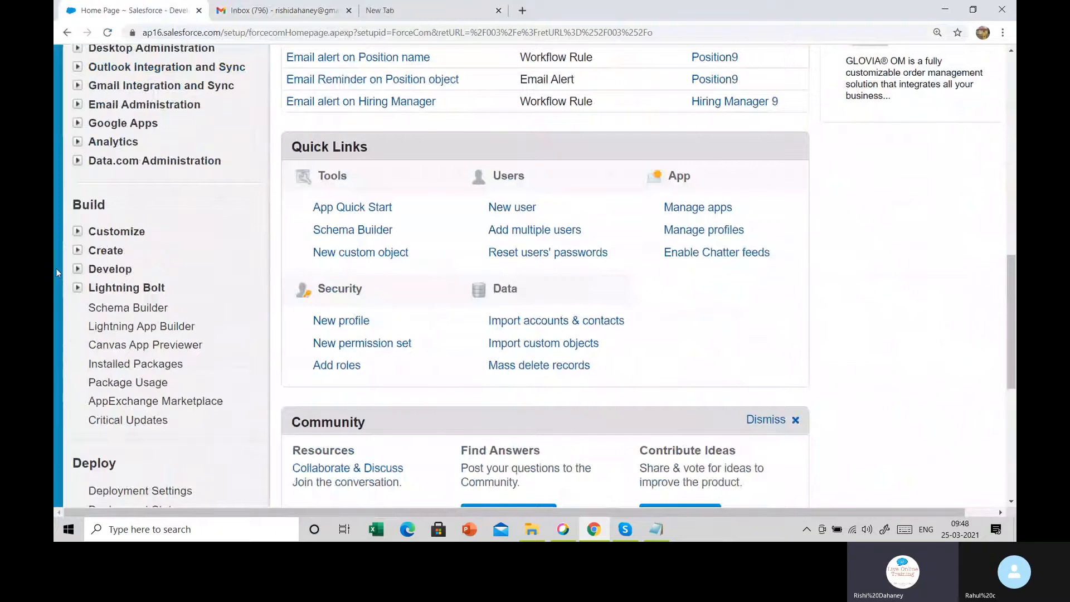
click(77, 252)
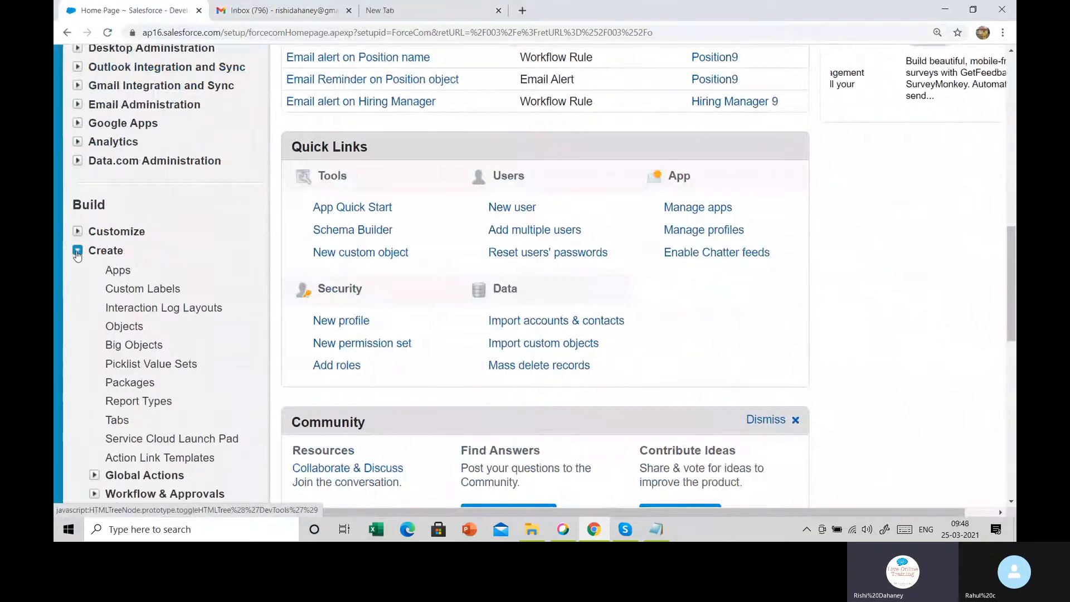
scroll(77, 255, down, 5)
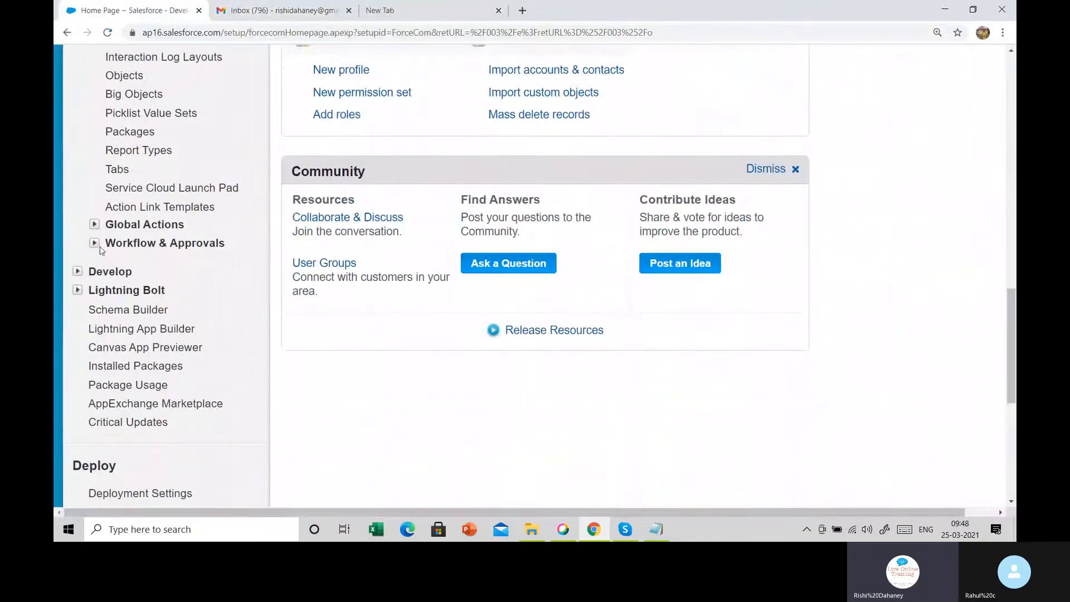
click(95, 246)
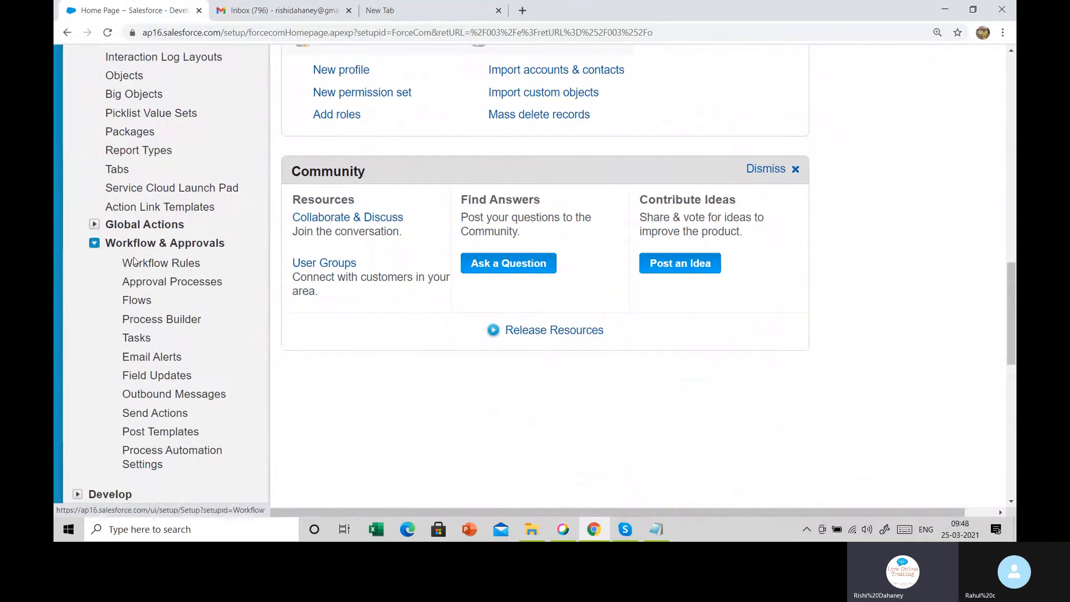
click(149, 264)
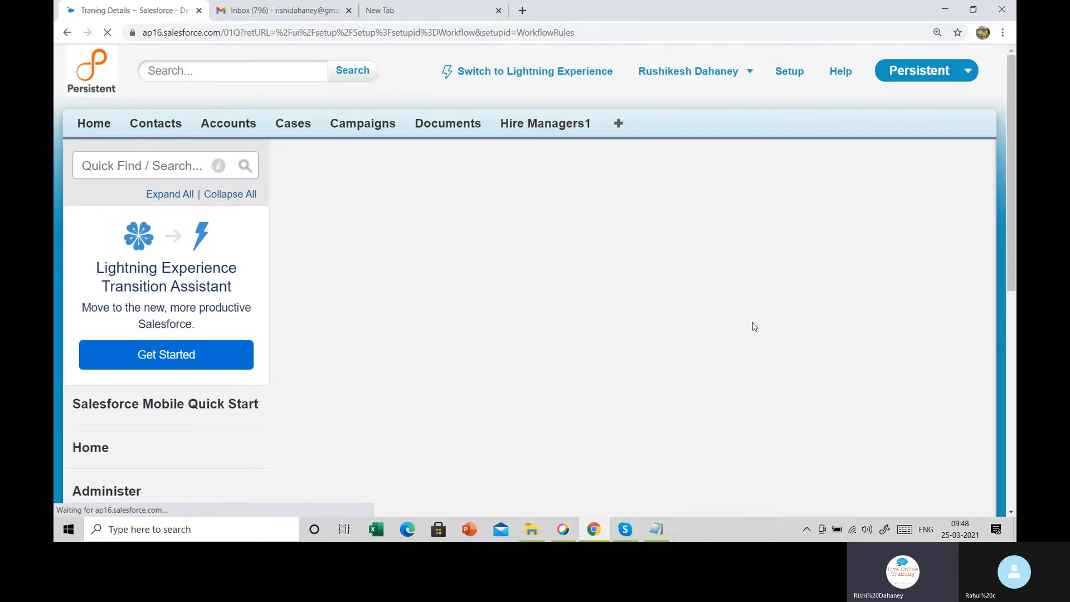
Deactivate the 'Email alert on Hiring Manager' and 'Email alert on Position name' rules
scroll(748, 327, down, 3)
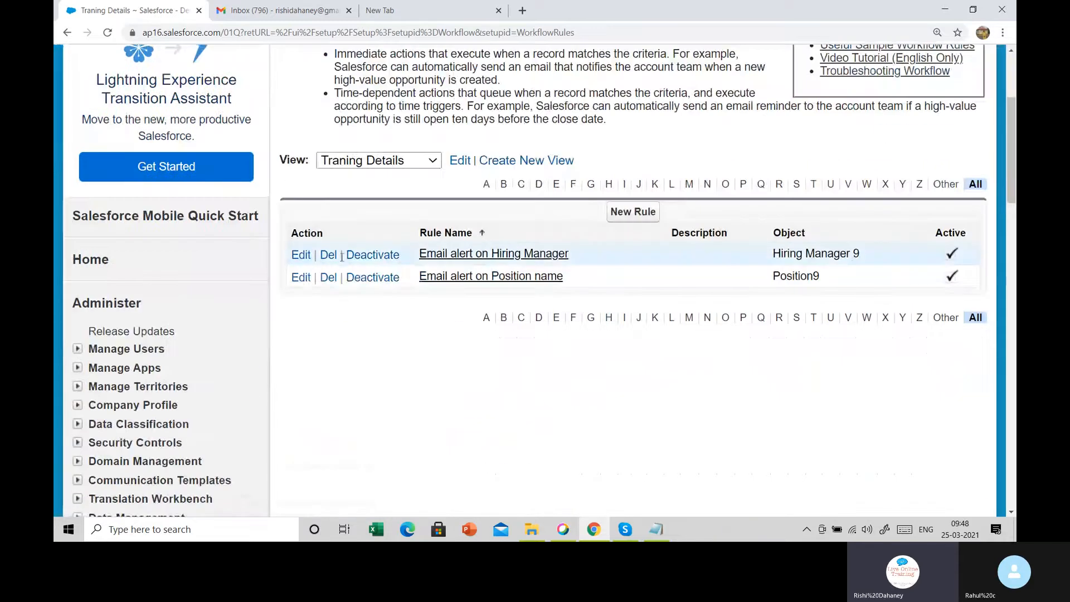
click(371, 257)
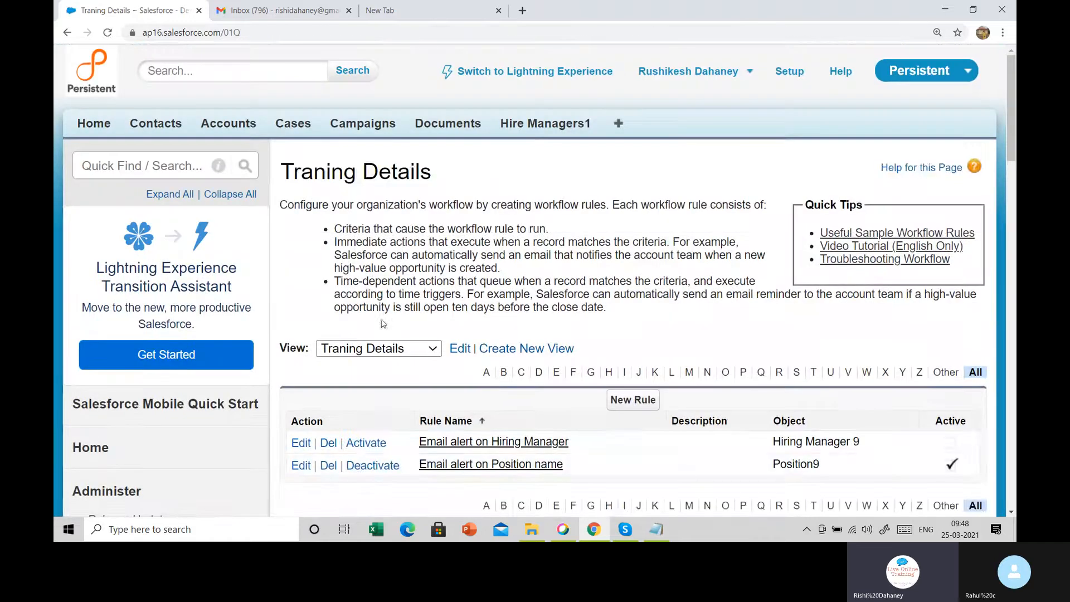
scroll(384, 325, down, 2)
click(373, 340)
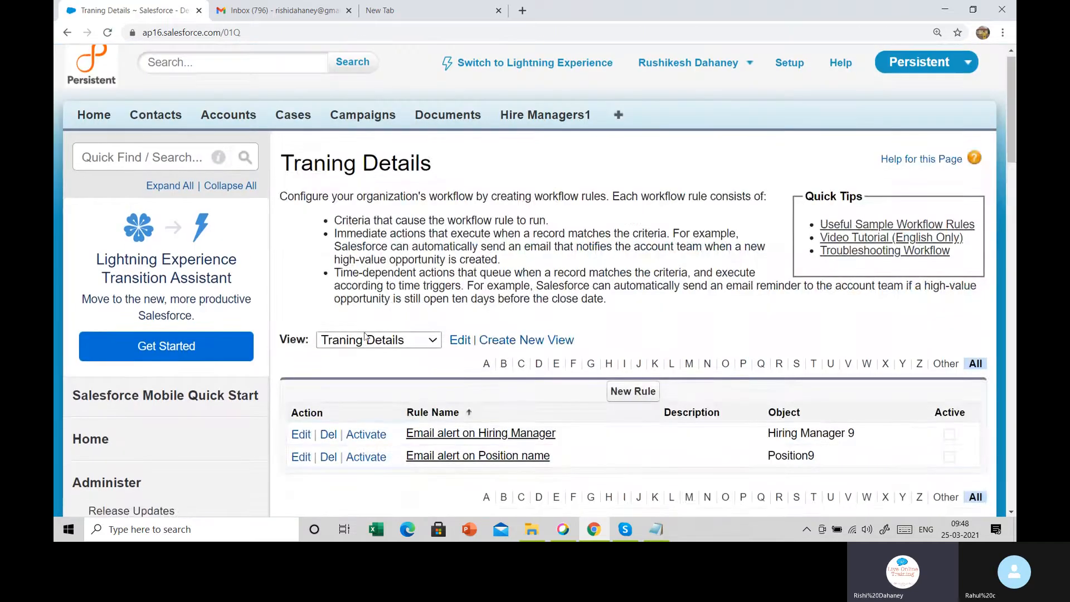
scroll(335, 279, down, 3)
Delete the 'Email alert on Hiring Manager' and 'Email alert on Position name' rules, confirming each deletion
click(330, 257)
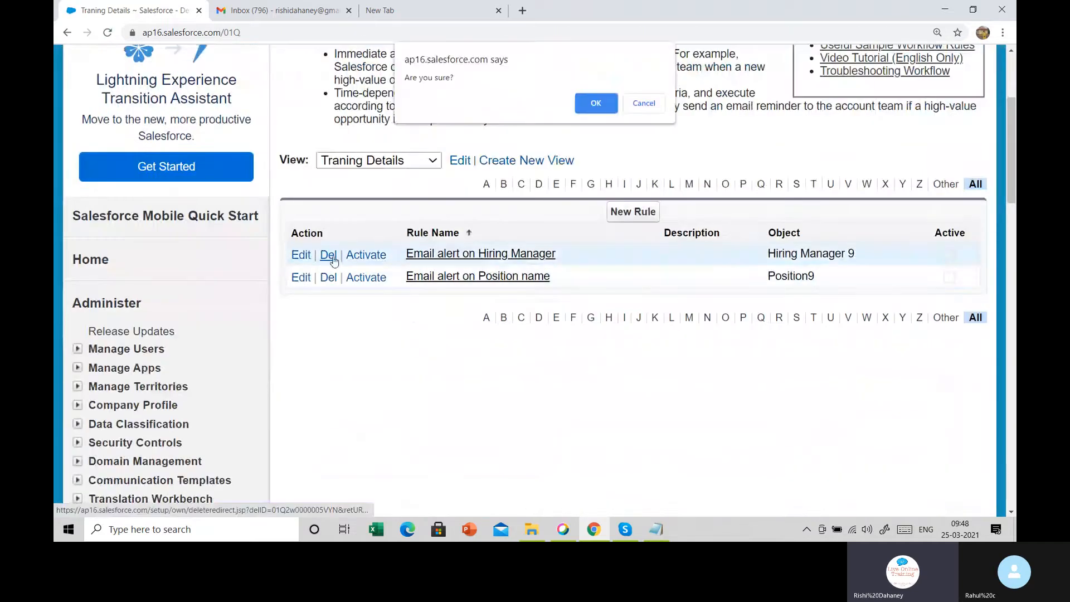
click(597, 100)
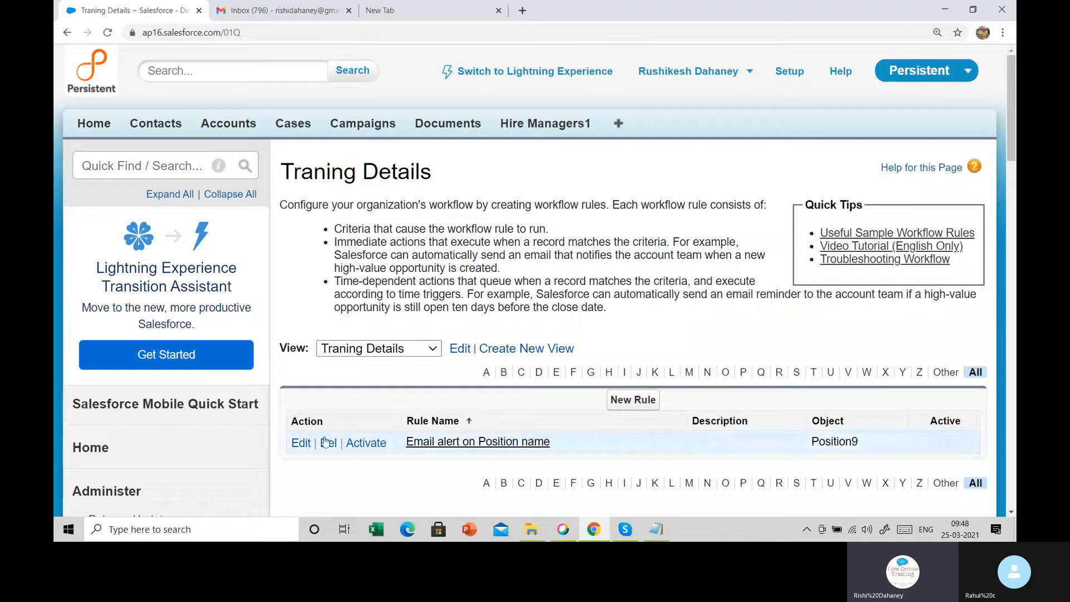
click(328, 443)
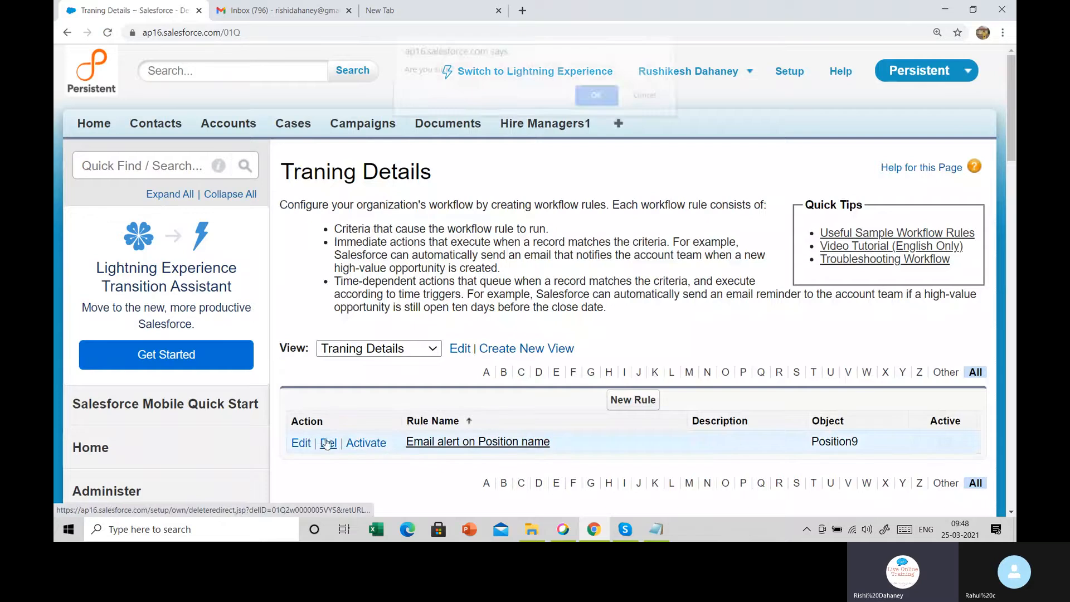
click(596, 96)
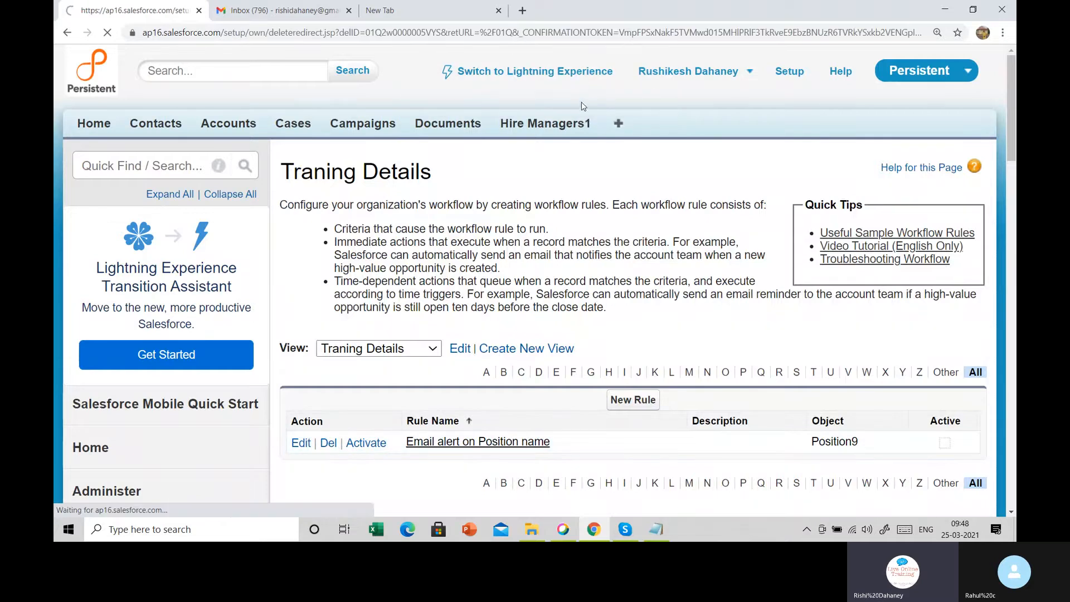
scroll(579, 186, down, 2)
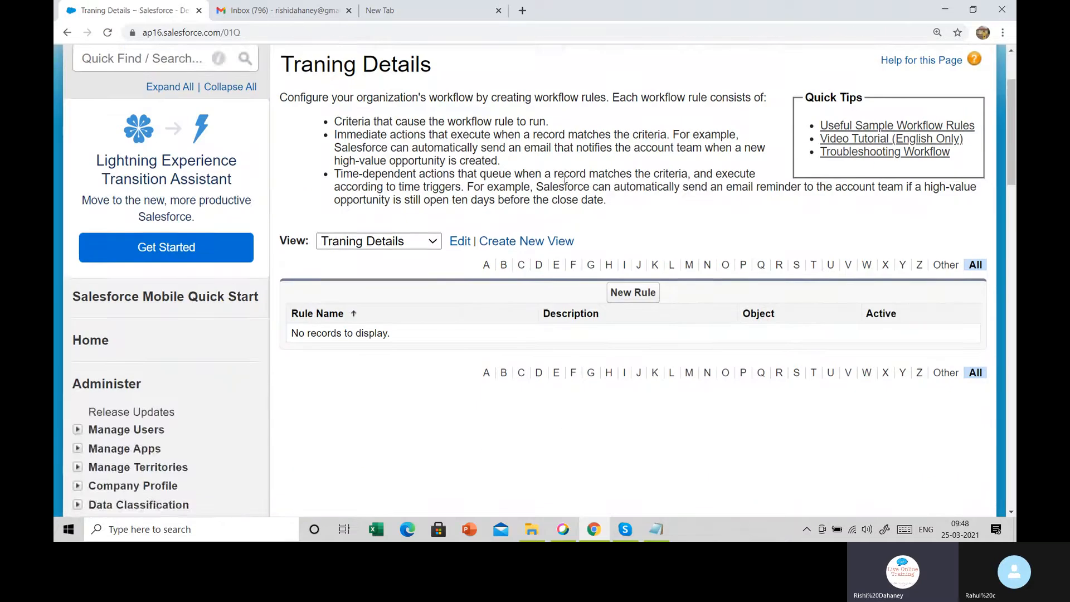
scroll(557, 184, down, 4)
Create a new workflow rule with Contact as its object and continue to configuration
click(625, 89)
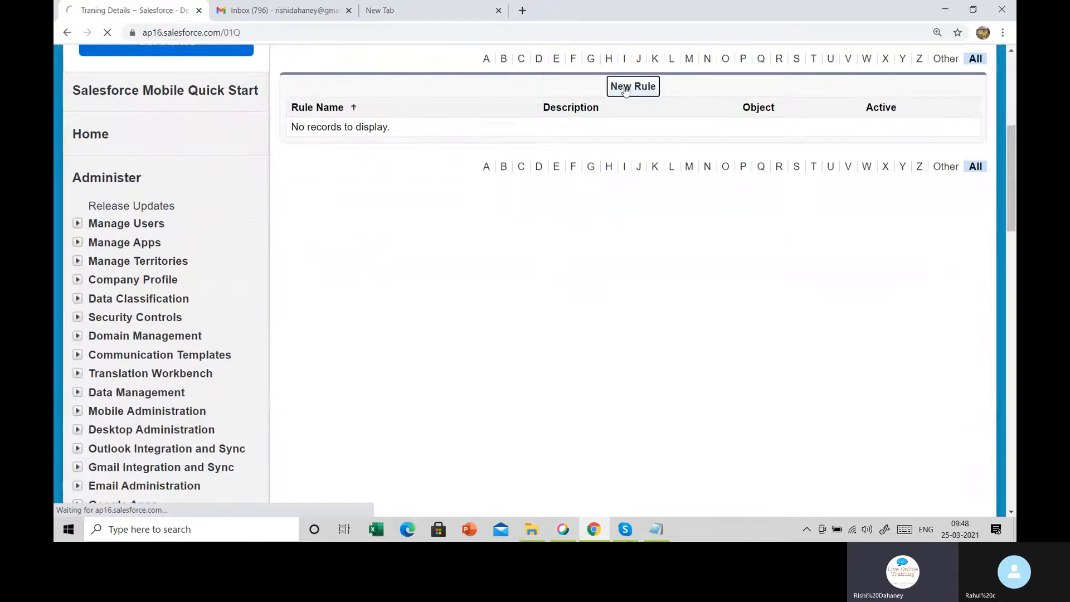
scroll(557, 301, down, 2)
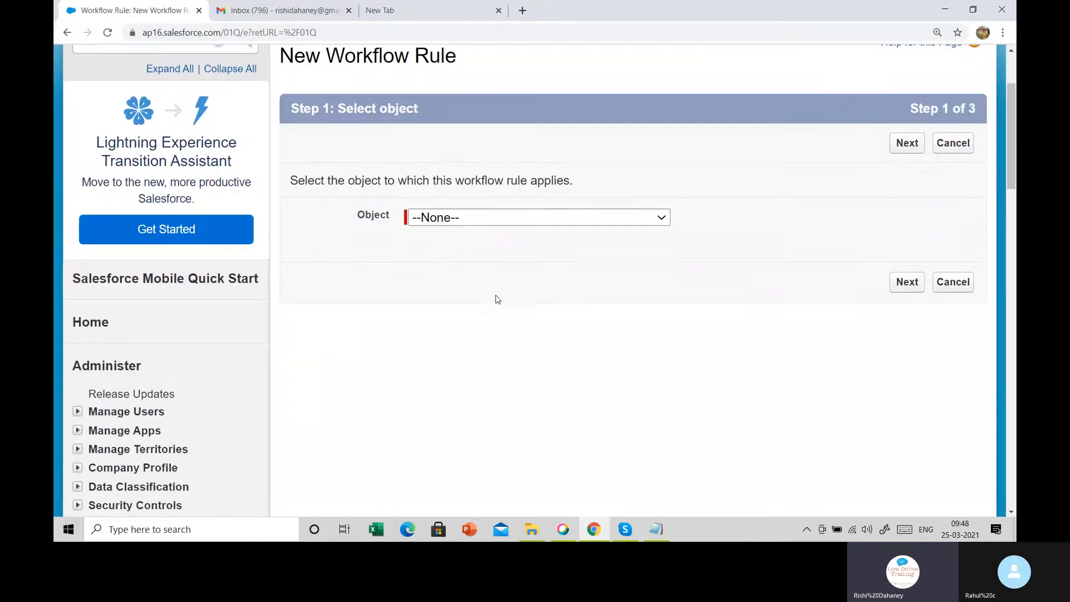
click(481, 223)
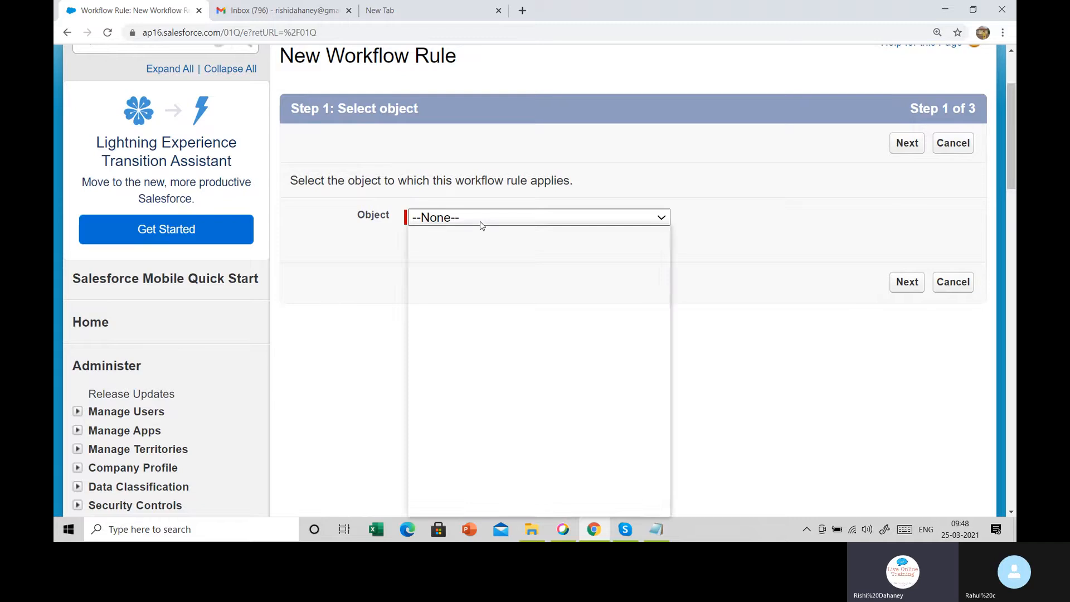
key(c)
key(c)
key(c)
key(c)
key(c)
key(c)
key(c)
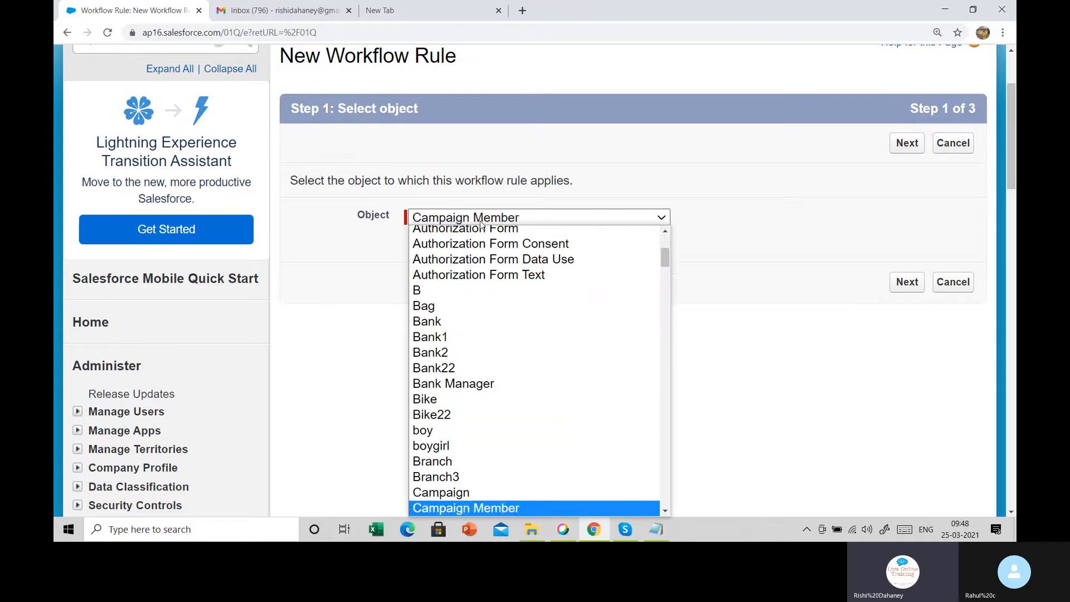
key(c)
key(c)
key(c)
key(c)
key(c)
key(c)
key(c)
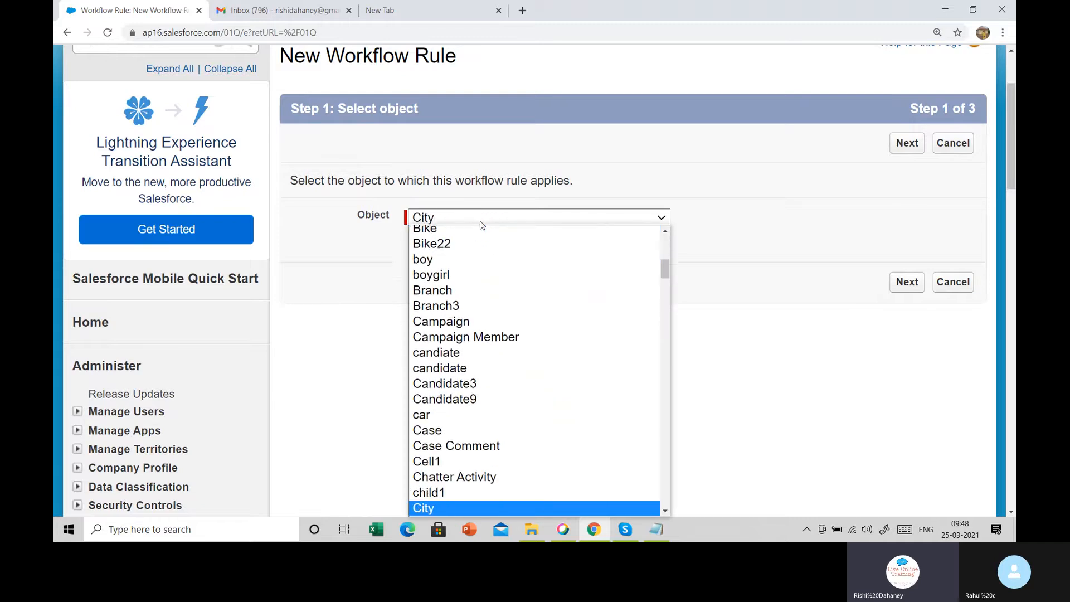
key(c)
key(c)
key(c)
key(c)
key(c)
key(c)
key(c)
key(c)
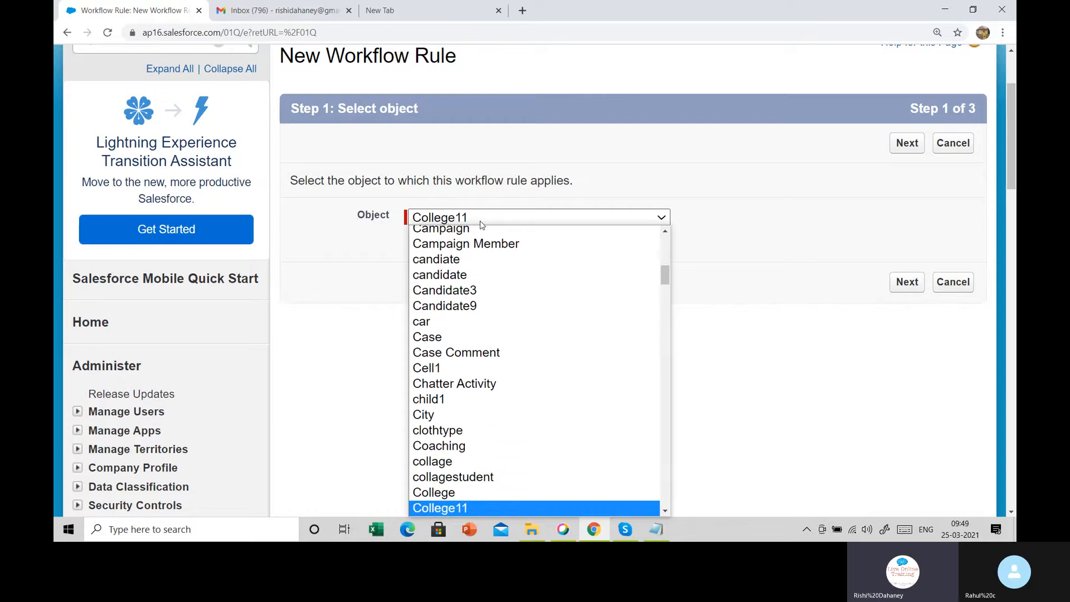
key(c)
key(c)
key(c)
key(c)
key(c)
key(c)
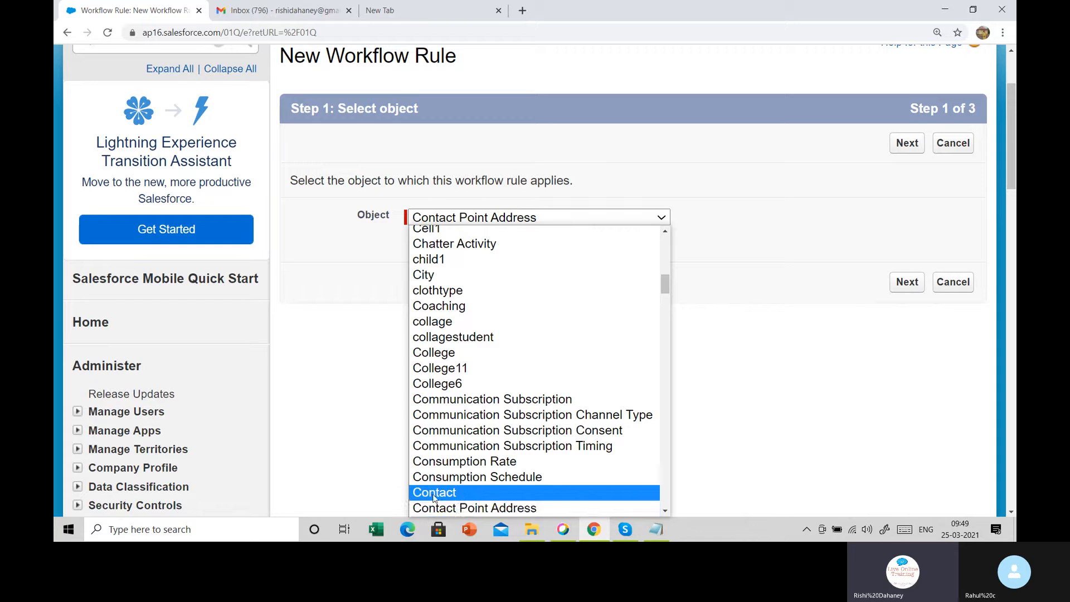
click(429, 497)
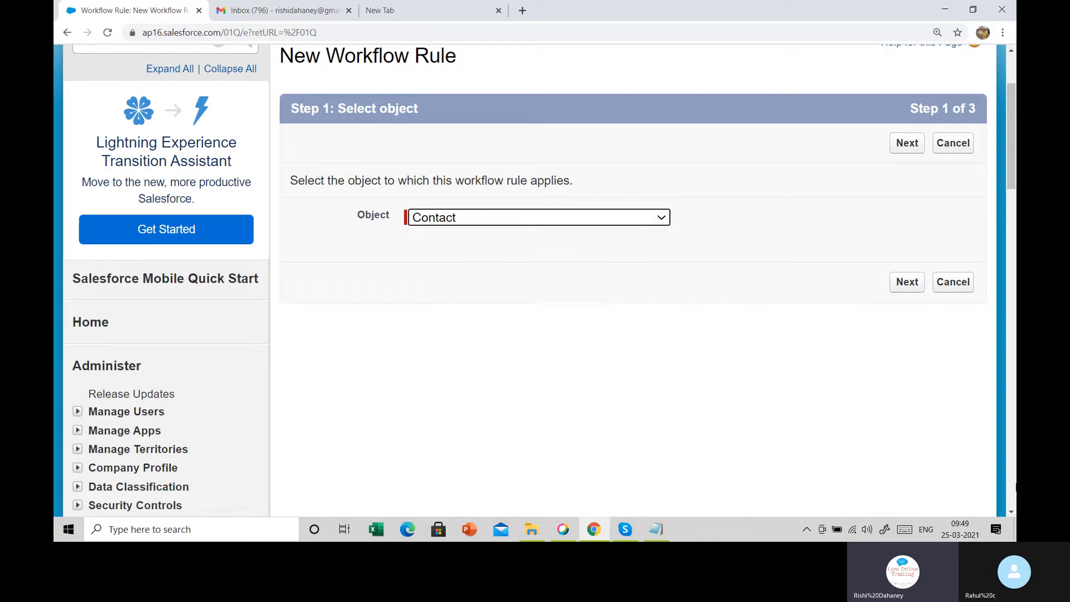
click(907, 283)
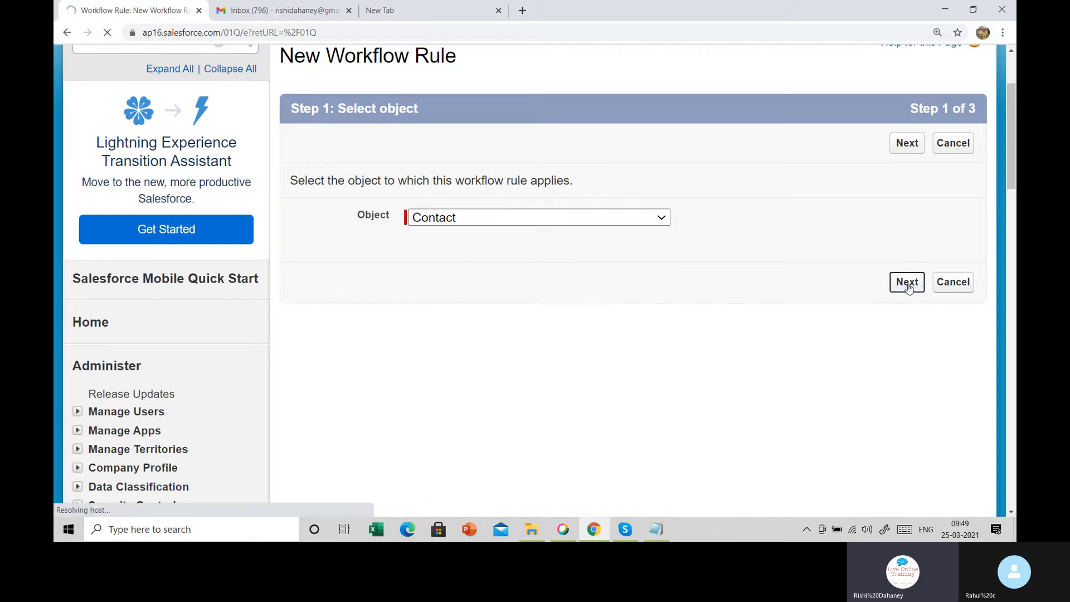
Name the workflow rule 'Email alert on contact rule'
scroll(705, 446, down, 1)
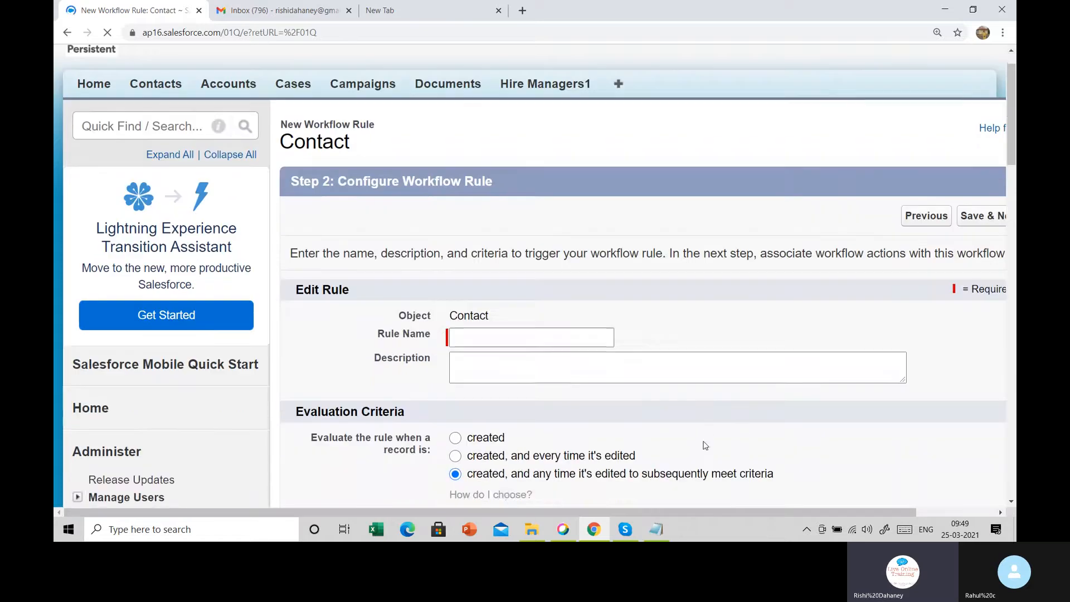
scroll(705, 445, down, 4)
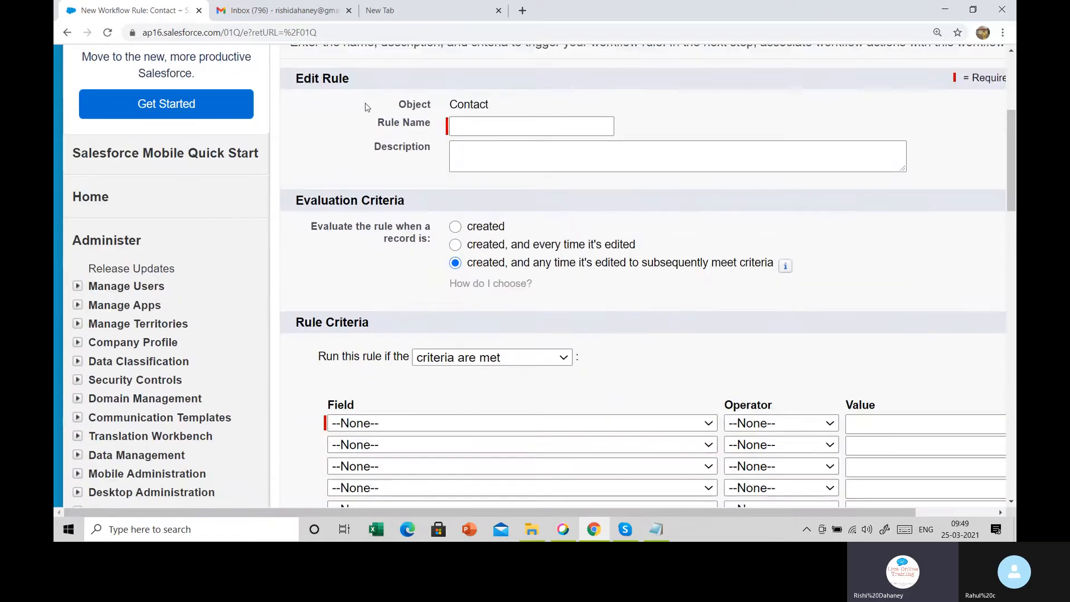
click(466, 126)
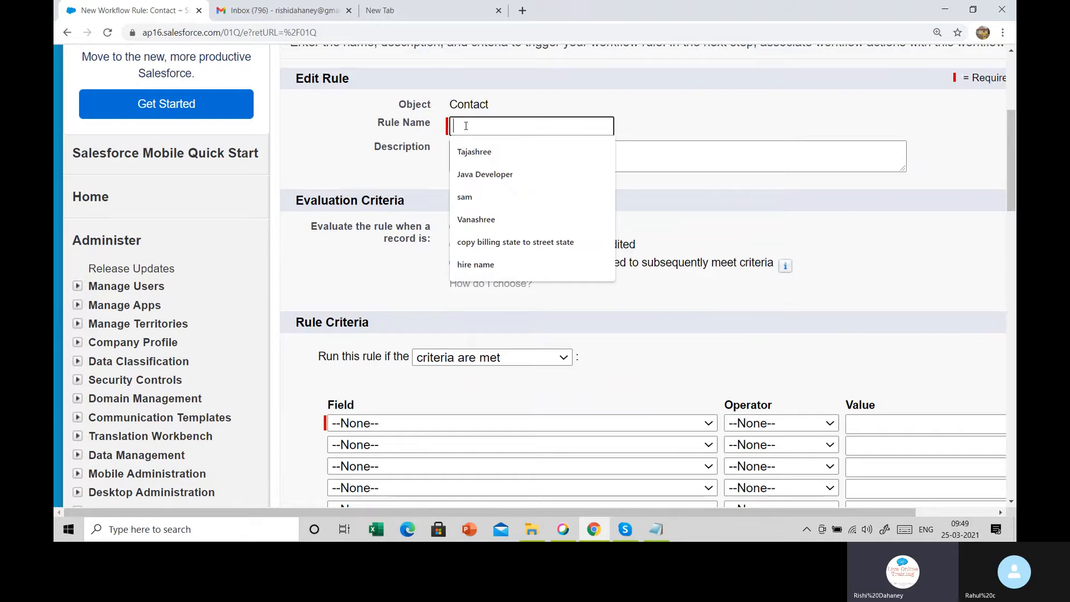
text(Email ale)
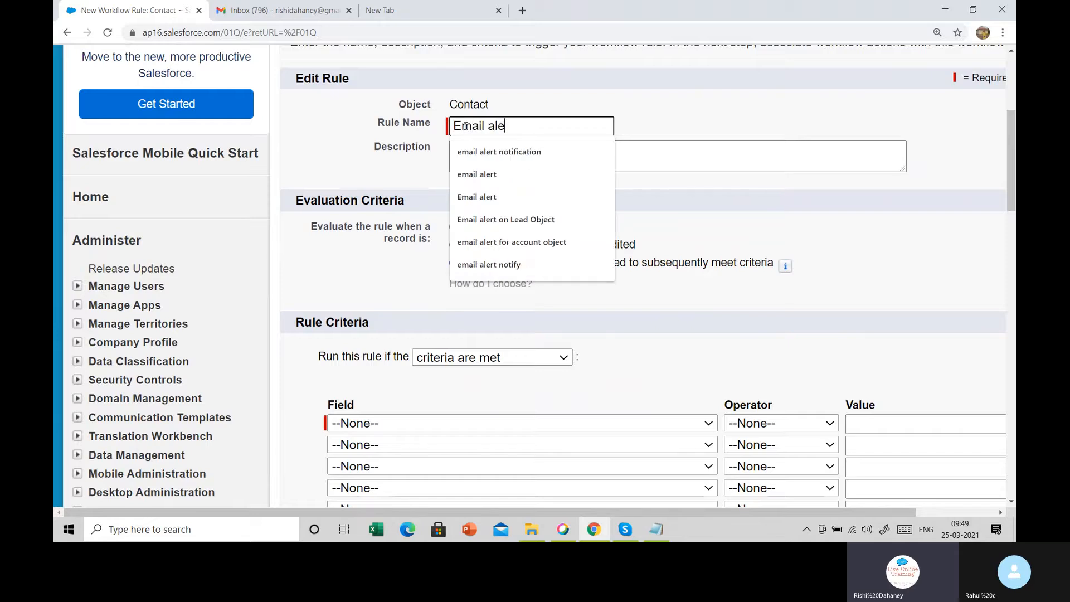
text(rt on )
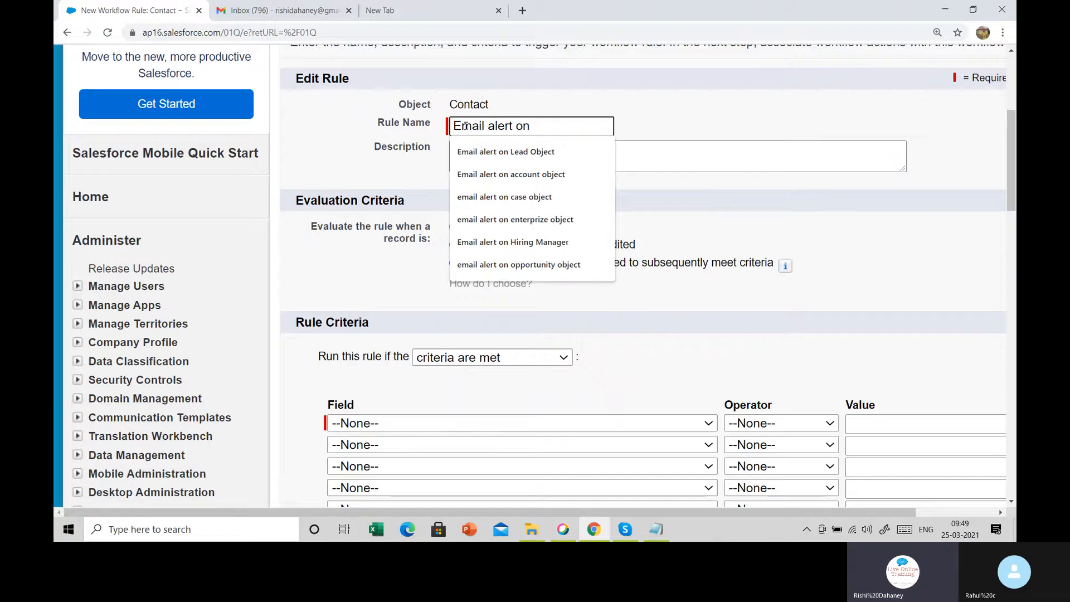
text(contact)
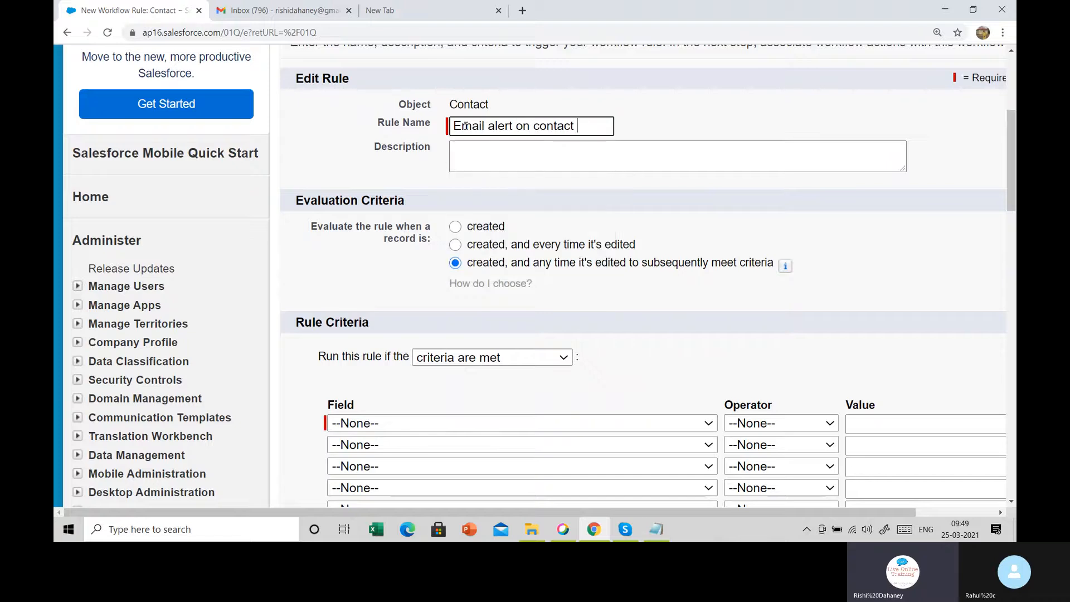
text( rule)
click(531, 153)
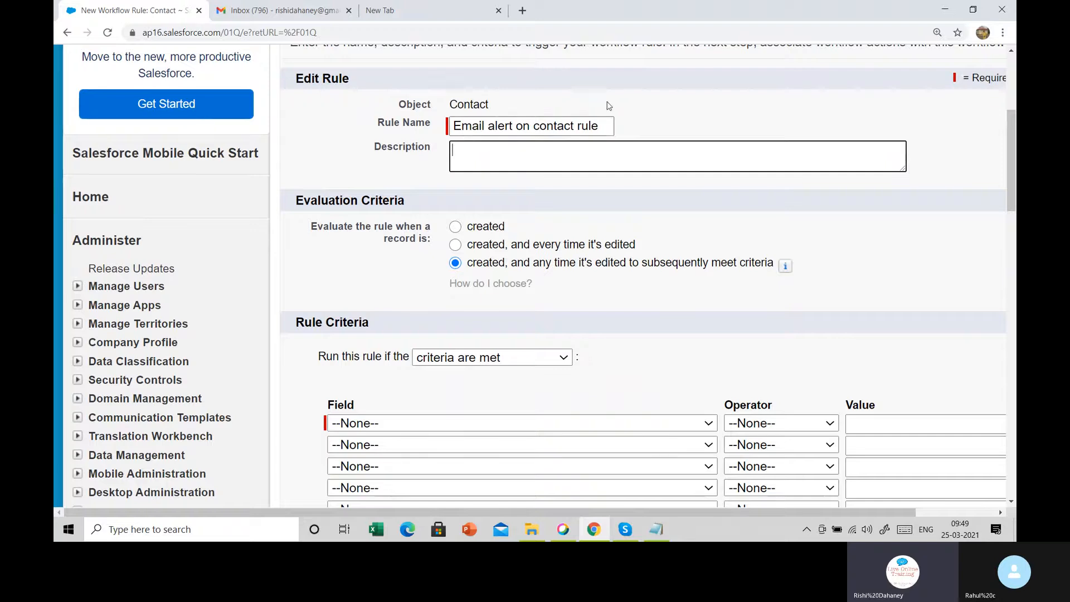
click(607, 125)
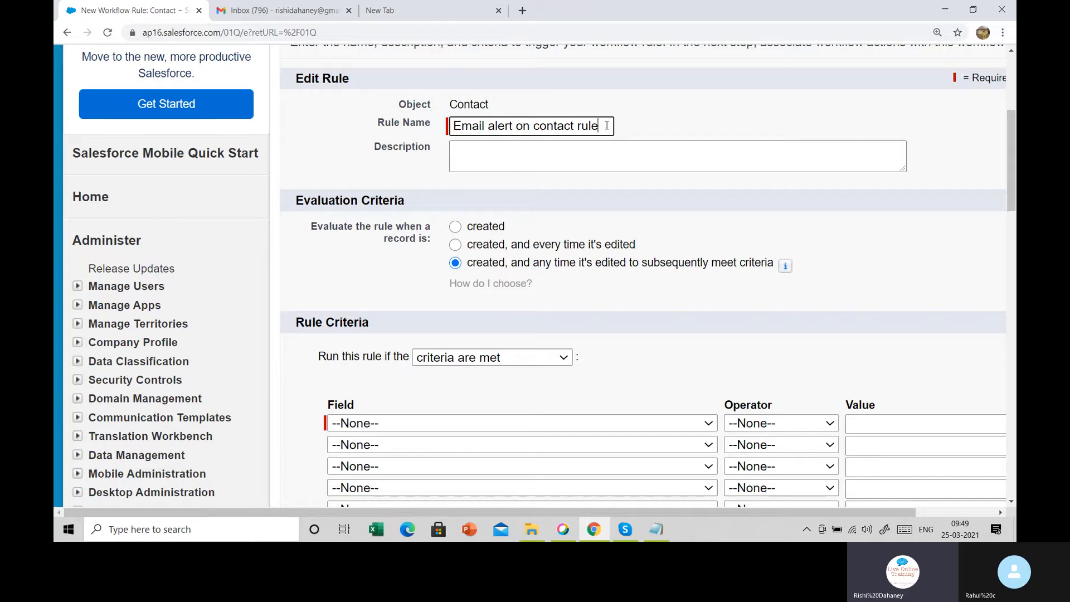
click(644, 155)
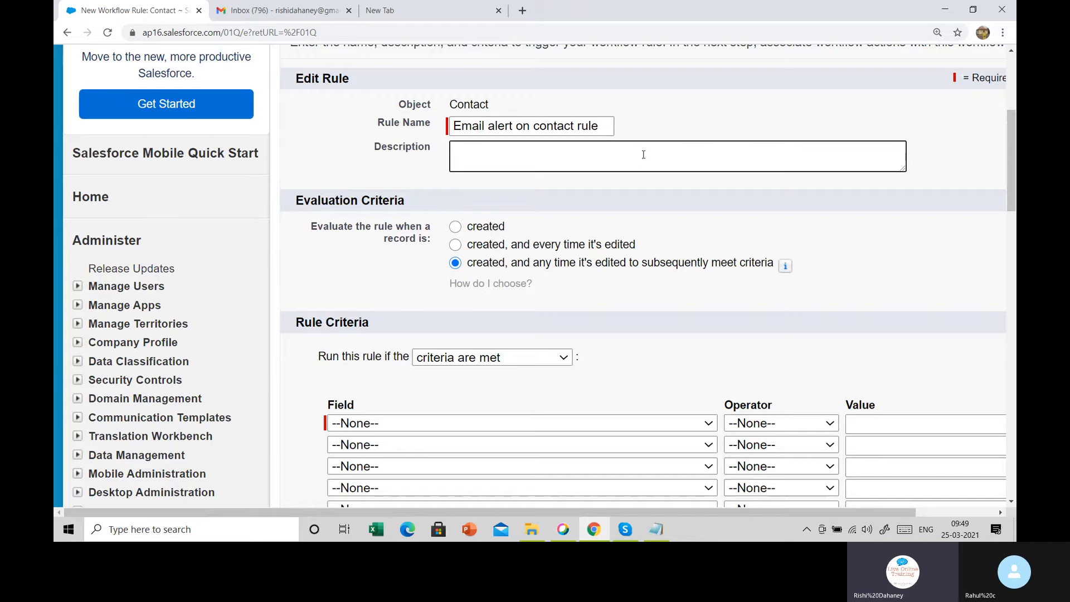
Review the evaluation criteria options on the rule configuration step
scroll(643, 155, down, 3)
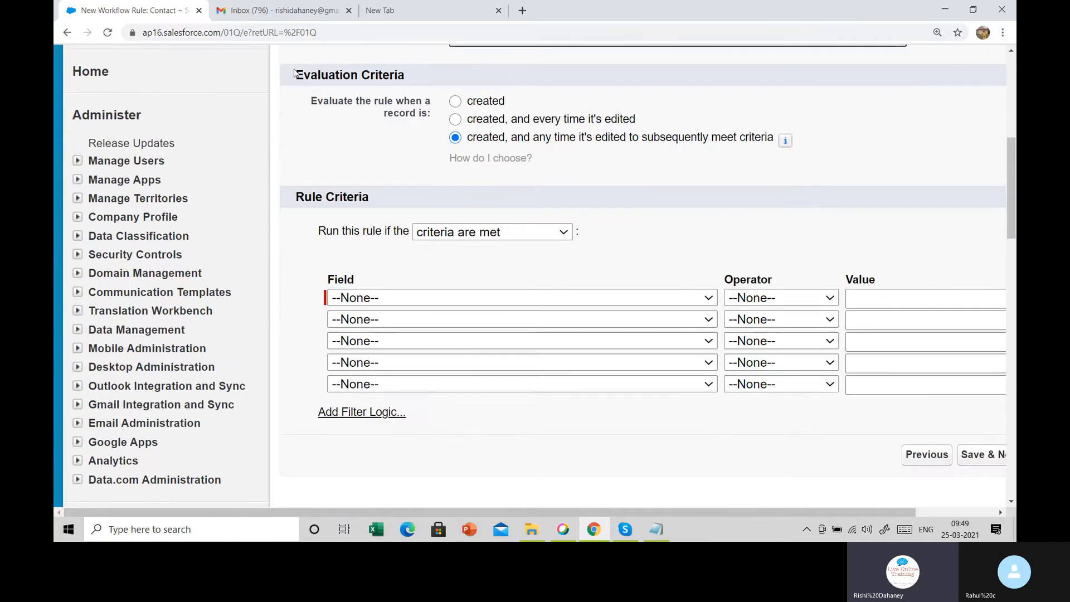
drag(295, 74, 606, 138)
click(645, 169)
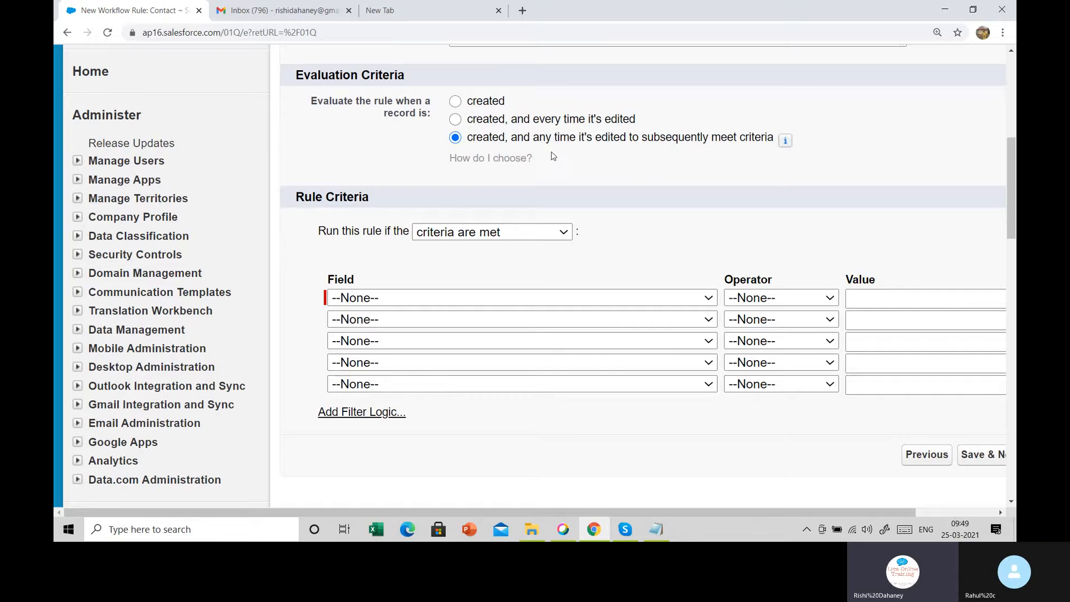
scroll(554, 157, up, 5)
Open Contacts in a new browser tab and start a blank New Contact form there
right_click(160, 64)
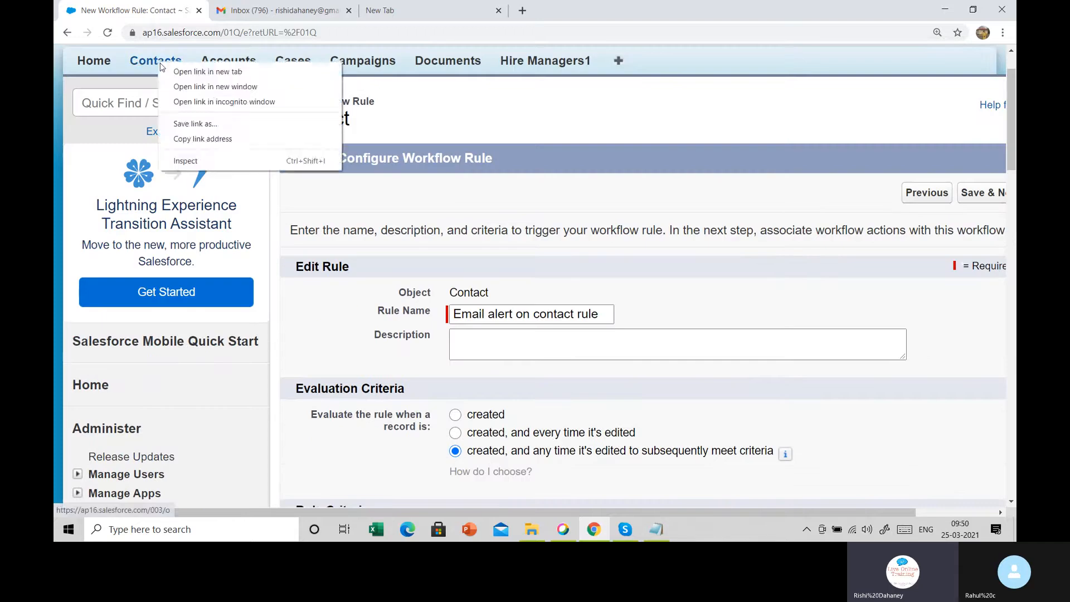
click(207, 71)
click(262, 8)
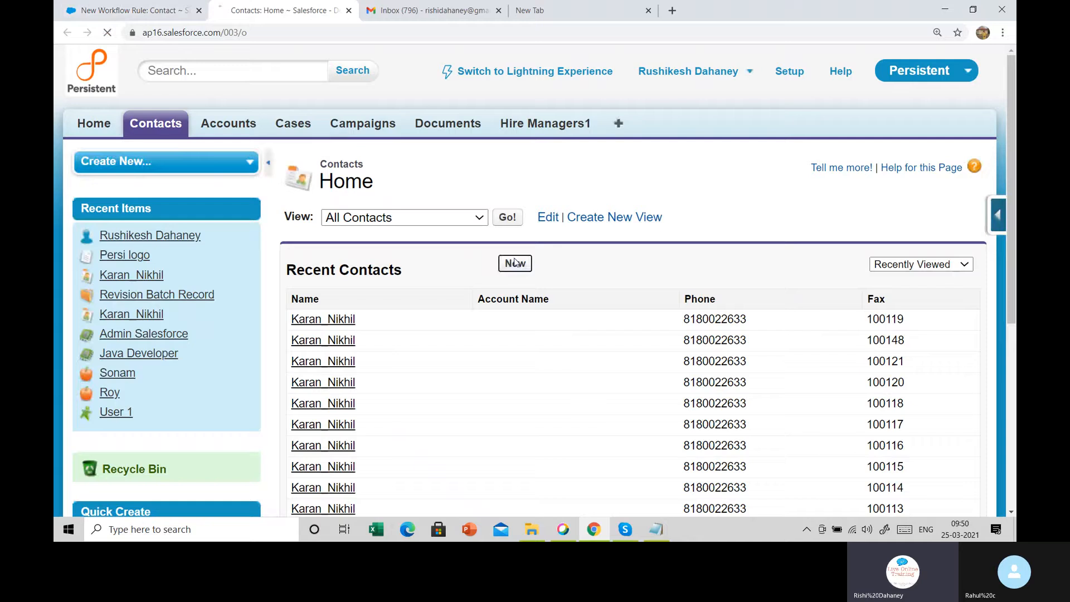
click(516, 263)
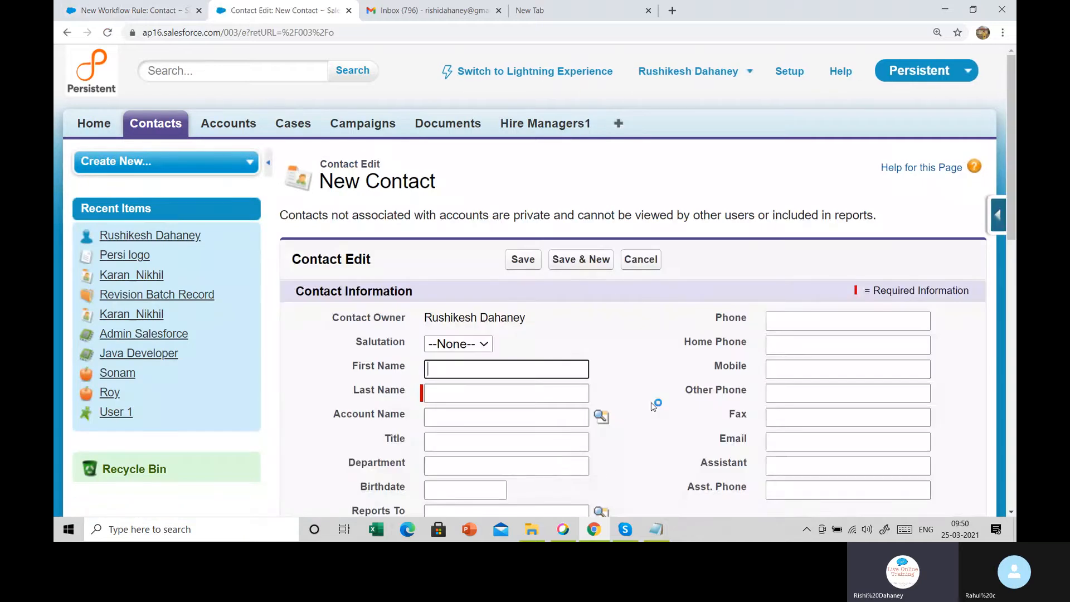
scroll(654, 406, down, 2)
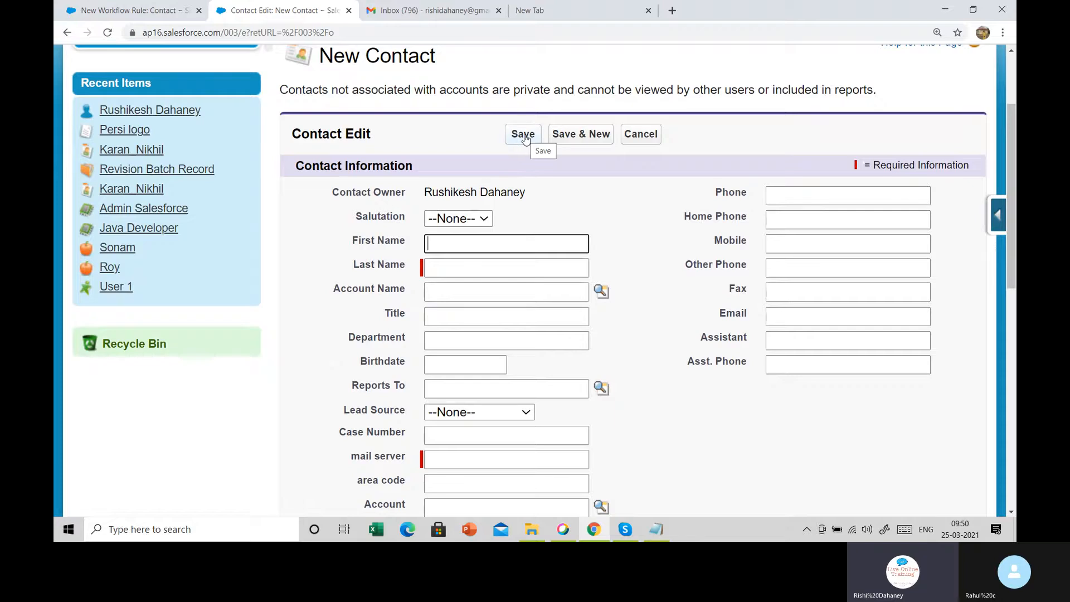
click(132, 7)
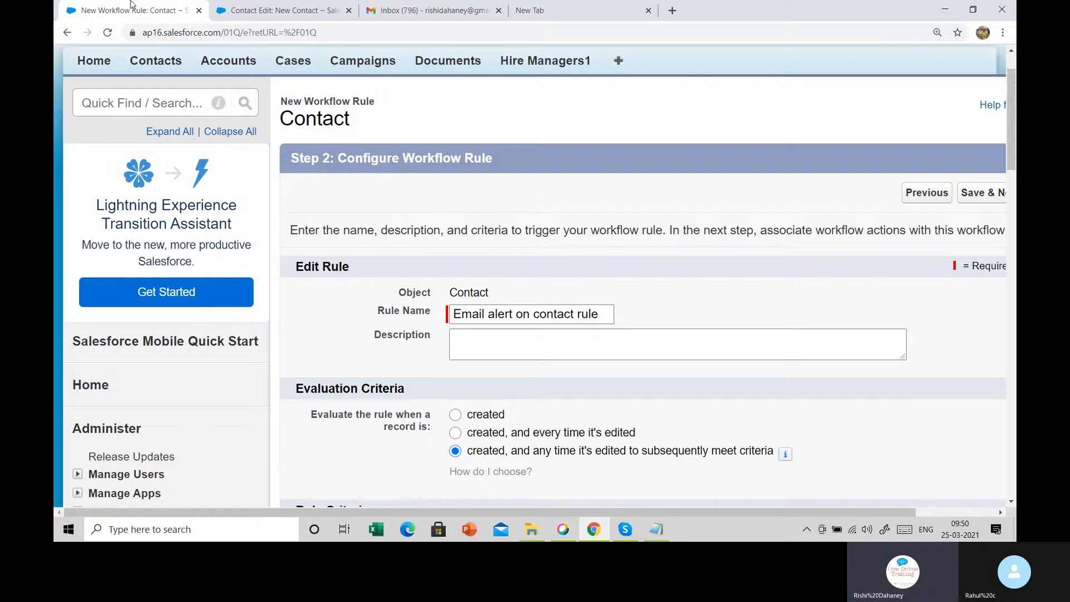
Set the rule's evaluation criteria to 'created' only
scroll(392, 260, down, 3)
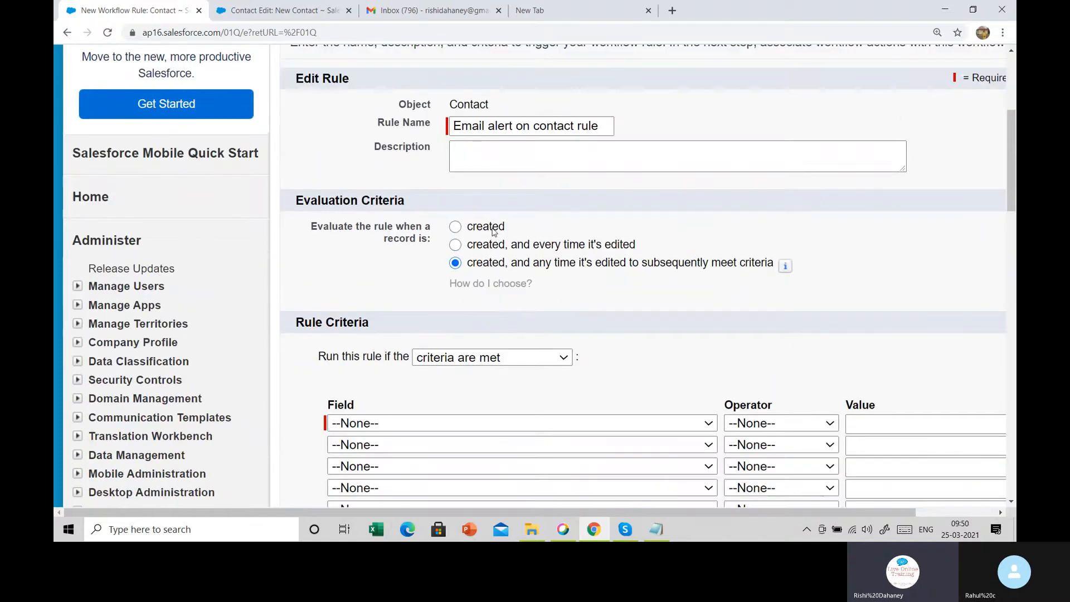
click(493, 230)
scroll(492, 232, down, 2)
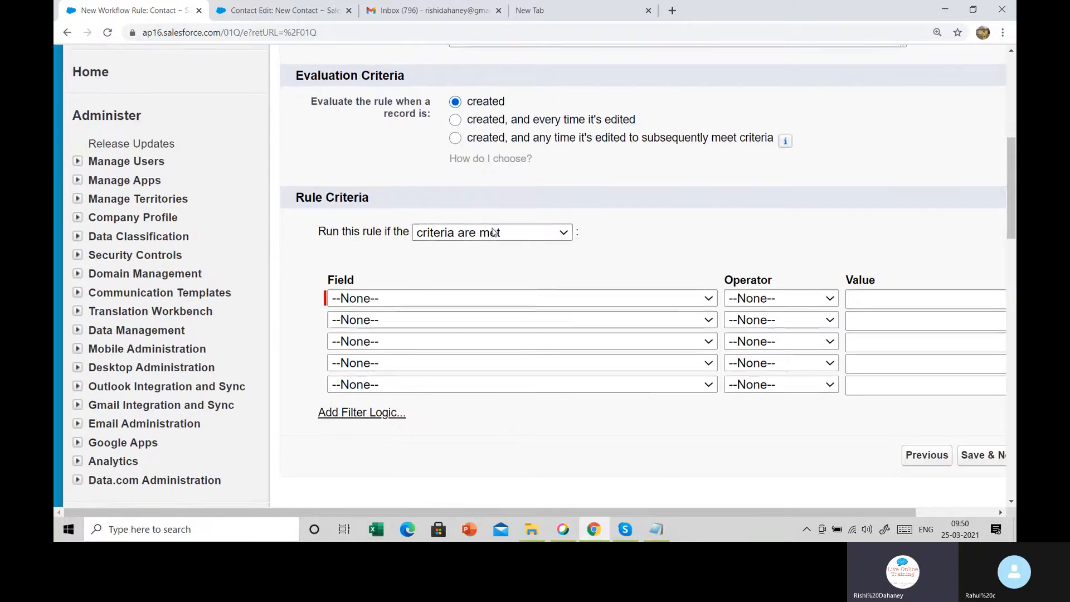
drag(294, 203, 389, 199)
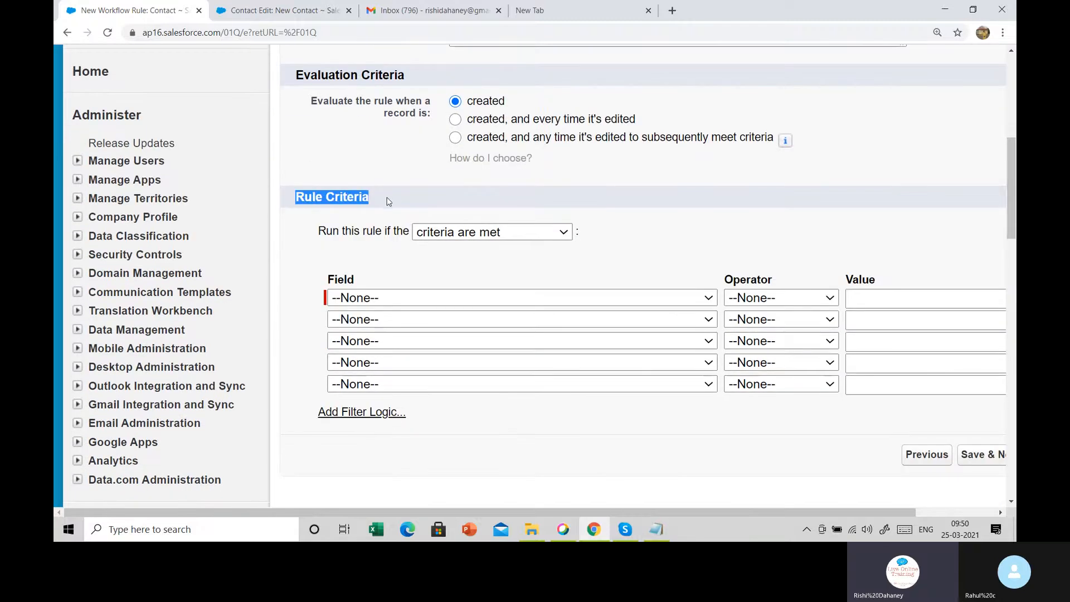
click(258, 7)
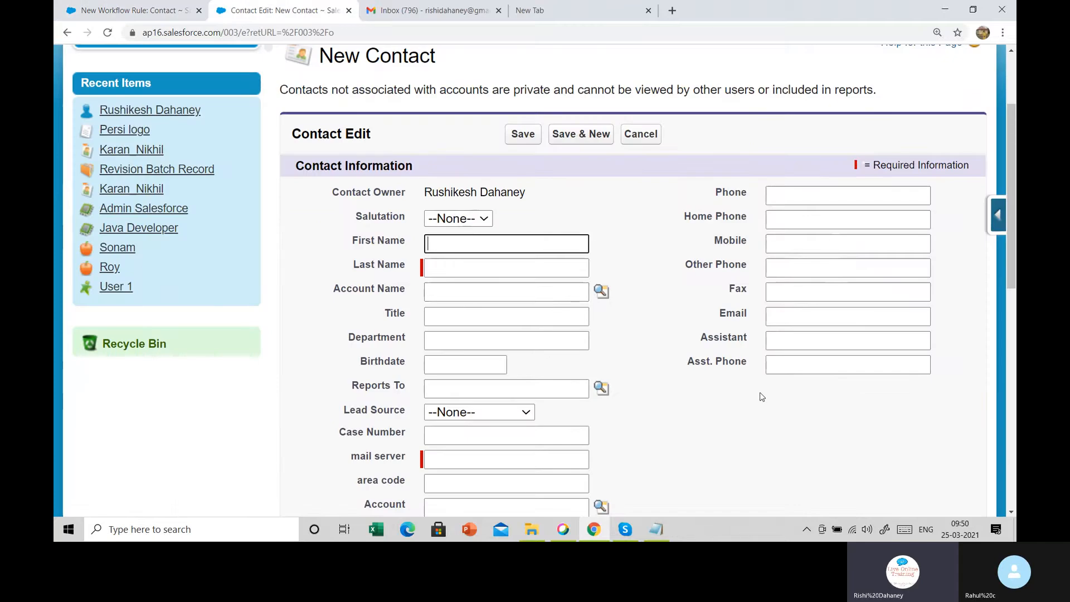
Locate the Email field on the New Contact form for use in the rule criterion
scroll(761, 398, down, 2)
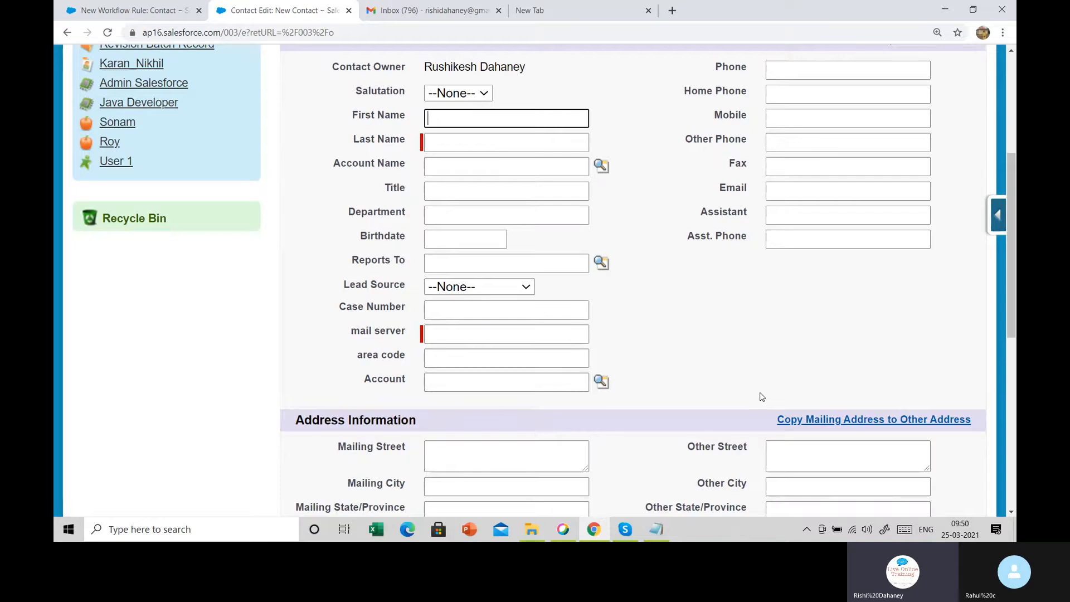
scroll(761, 396, up, 1)
drag(720, 252, 747, 254)
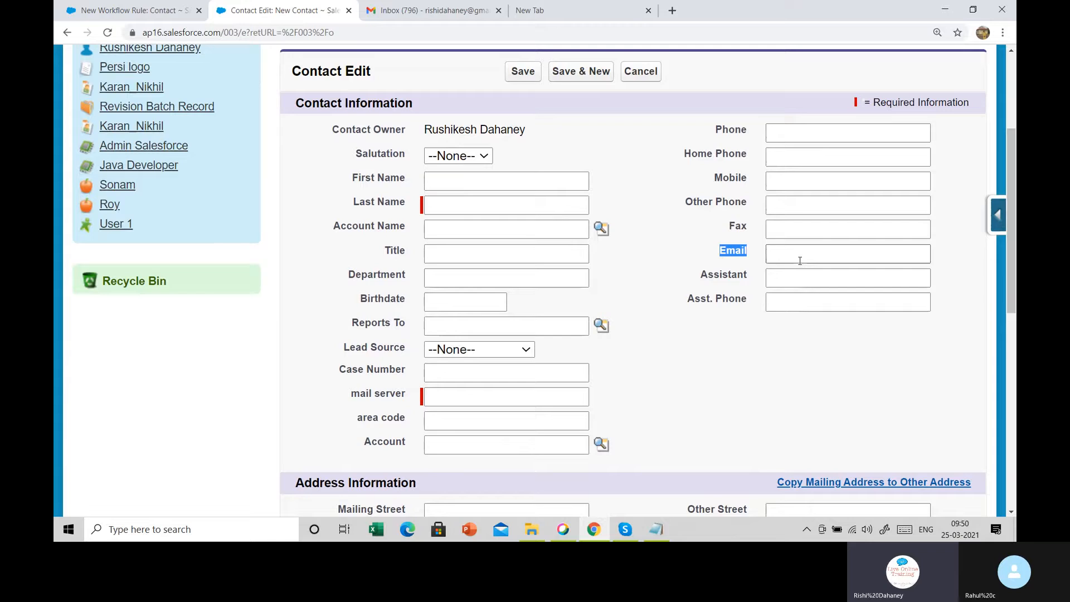
click(745, 388)
click(146, 5)
click(444, 297)
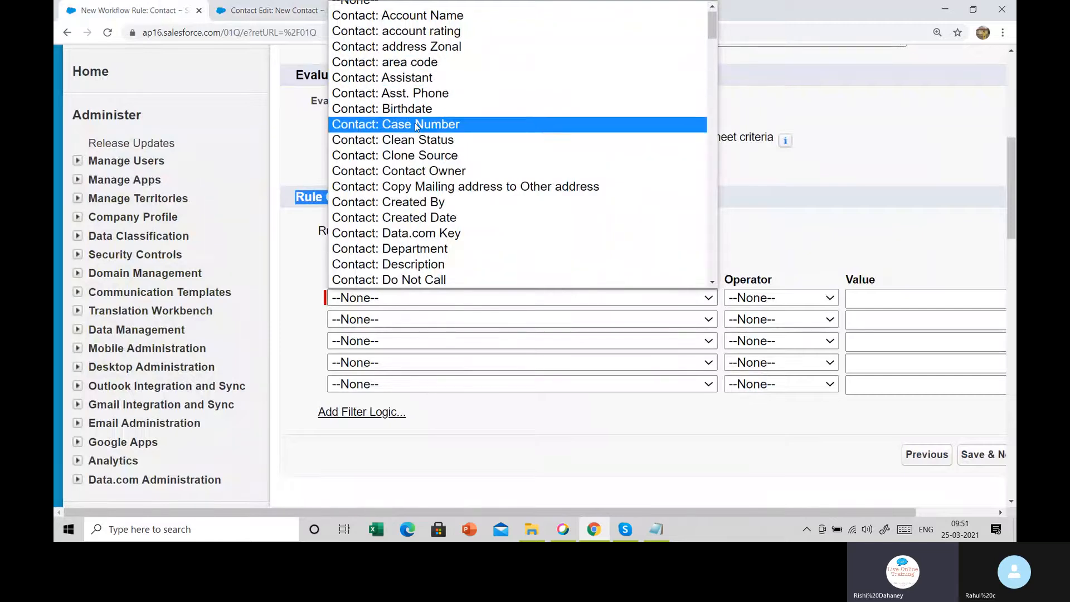
Set the criterion Contact: Email not equal to blank and save the rule
scroll(423, 142, up, 1)
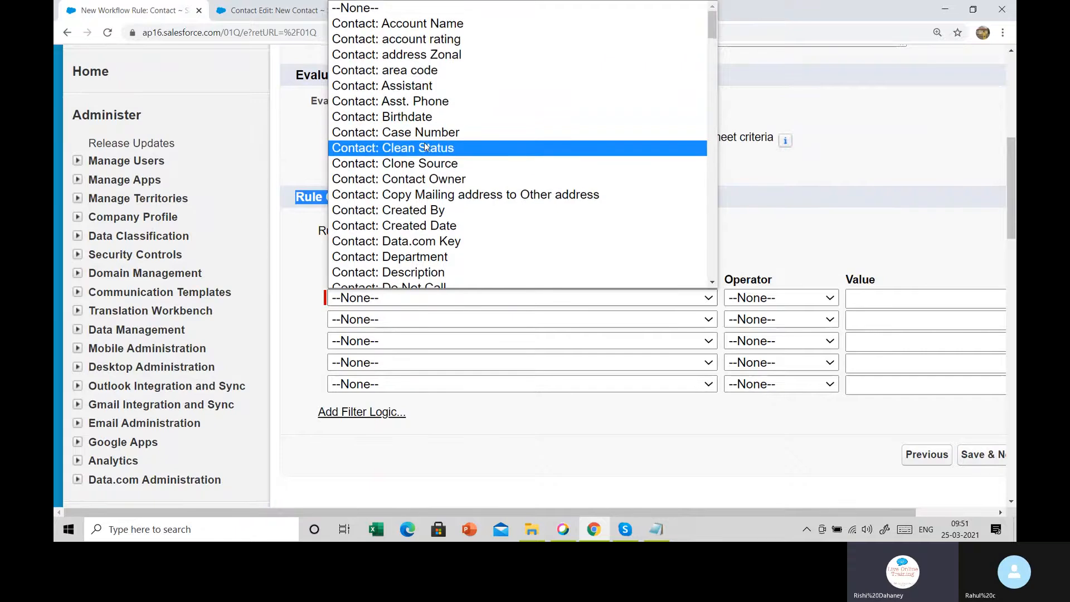
scroll(424, 143, down, 3)
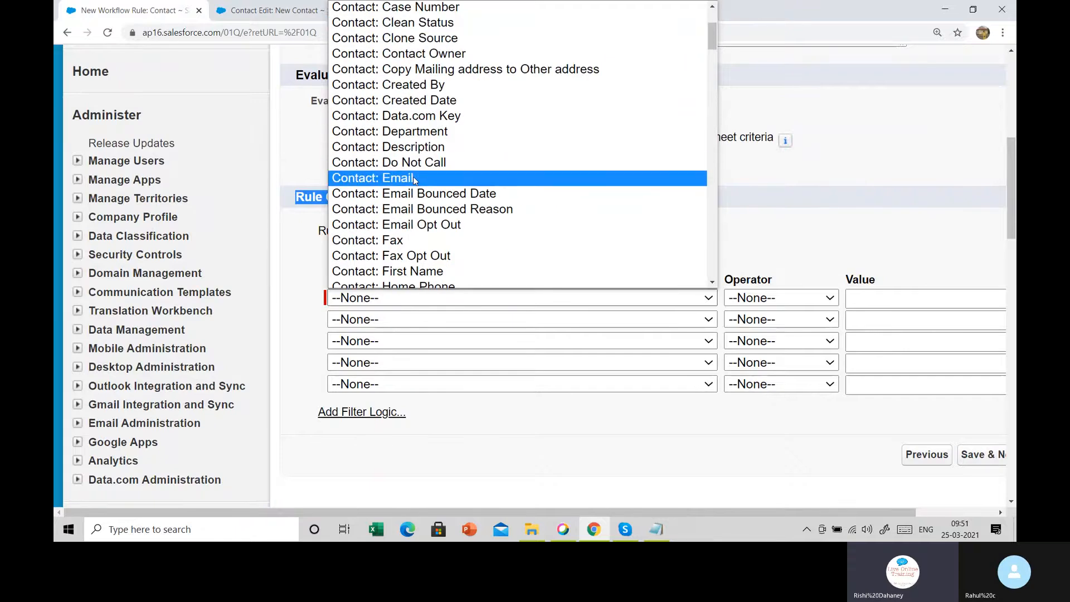
click(414, 178)
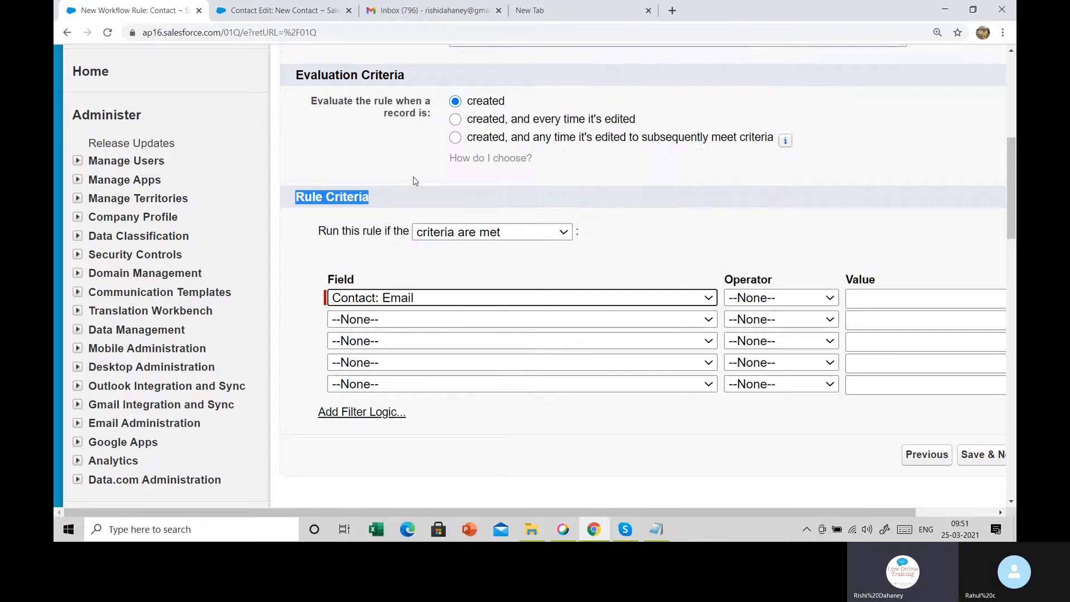
click(783, 300)
click(759, 344)
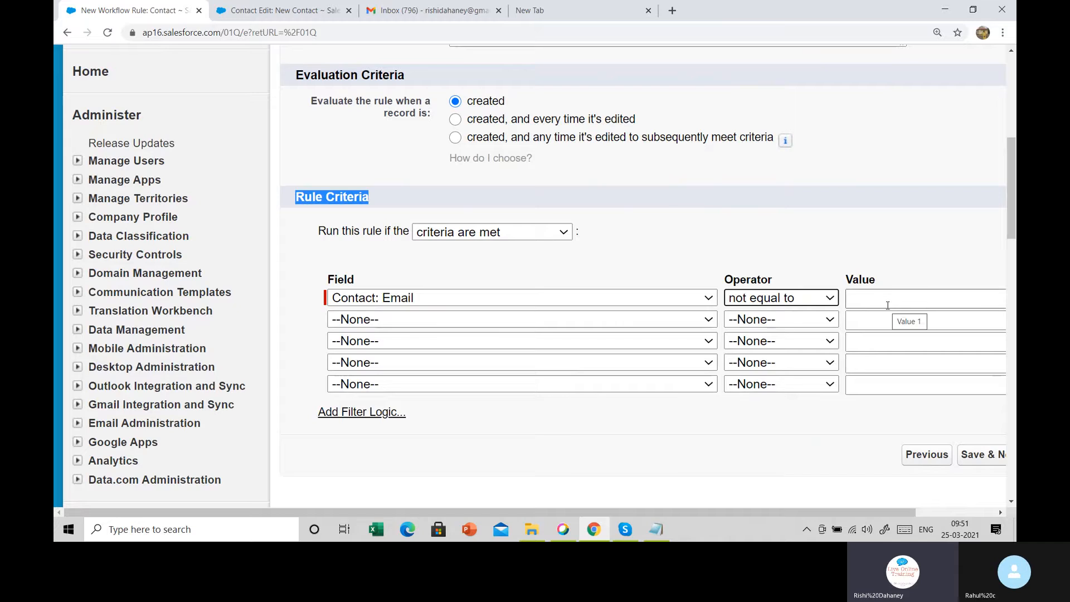
click(991, 458)
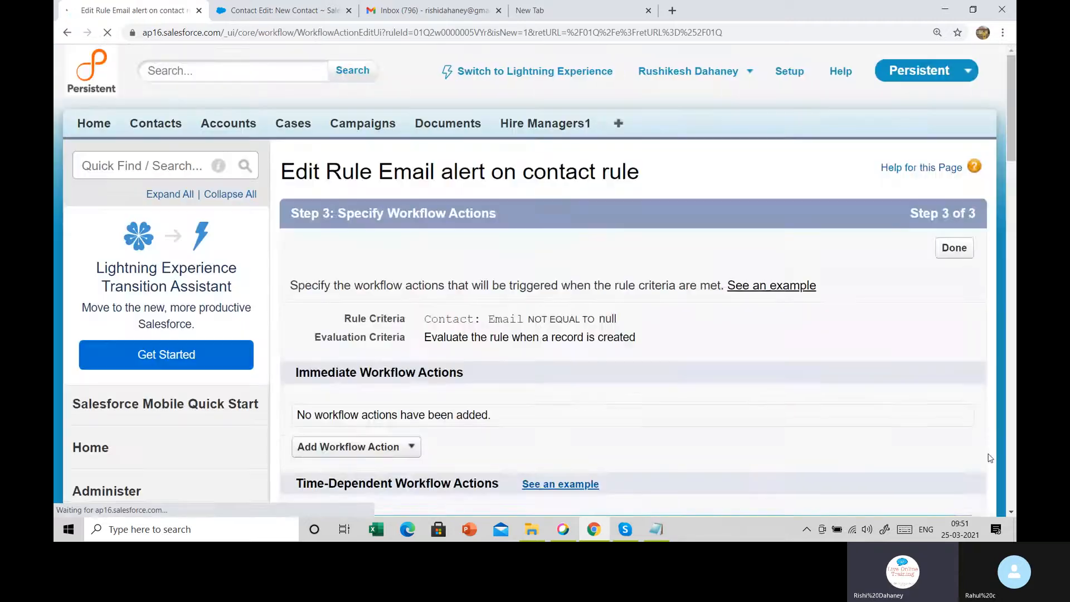
scroll(552, 220, down, 3)
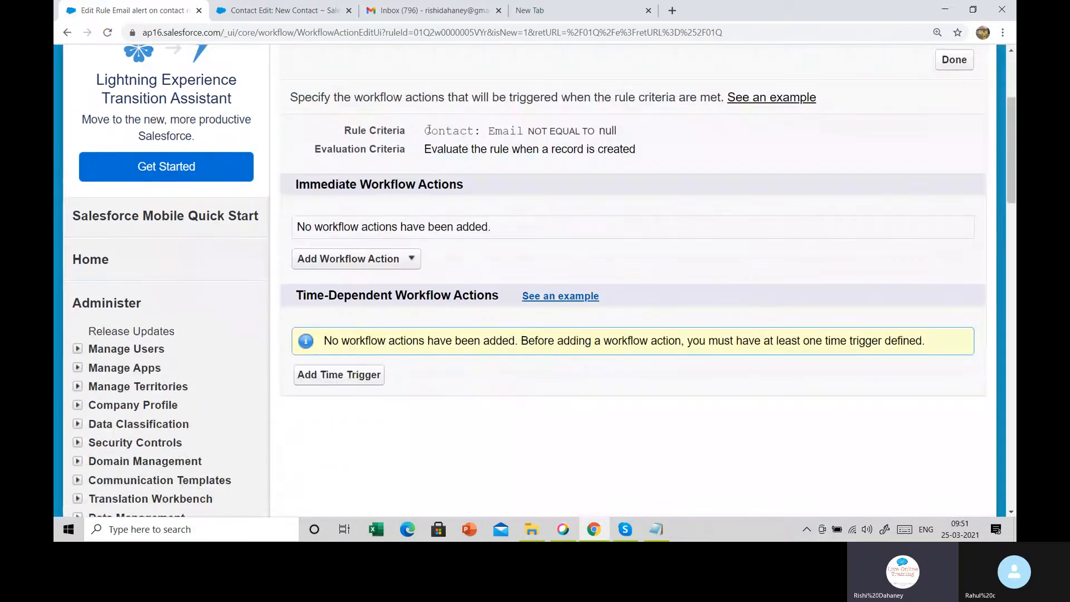
drag(427, 130, 650, 155)
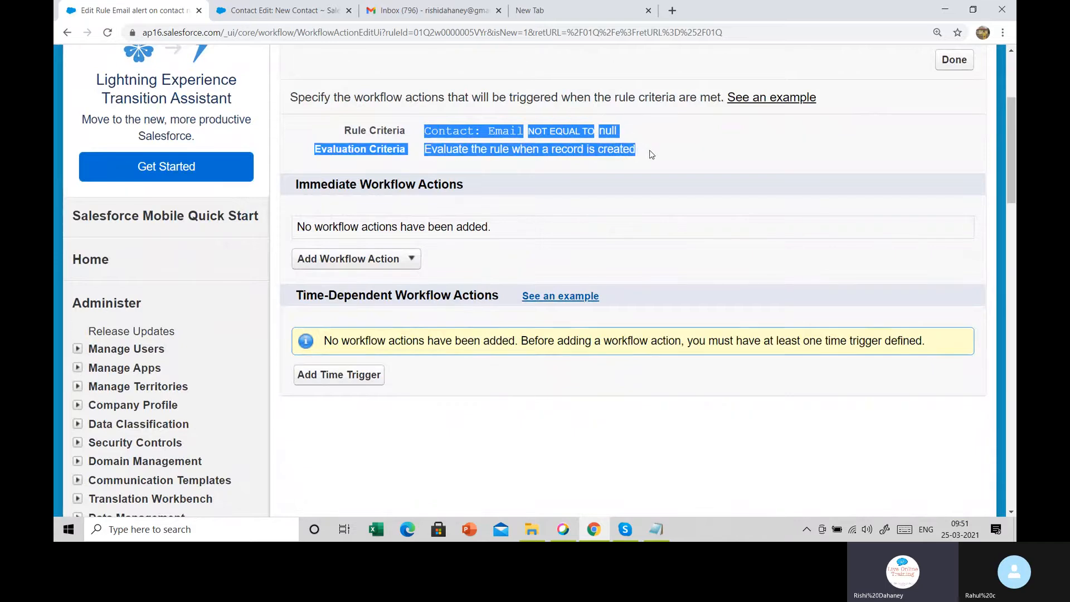
click(652, 154)
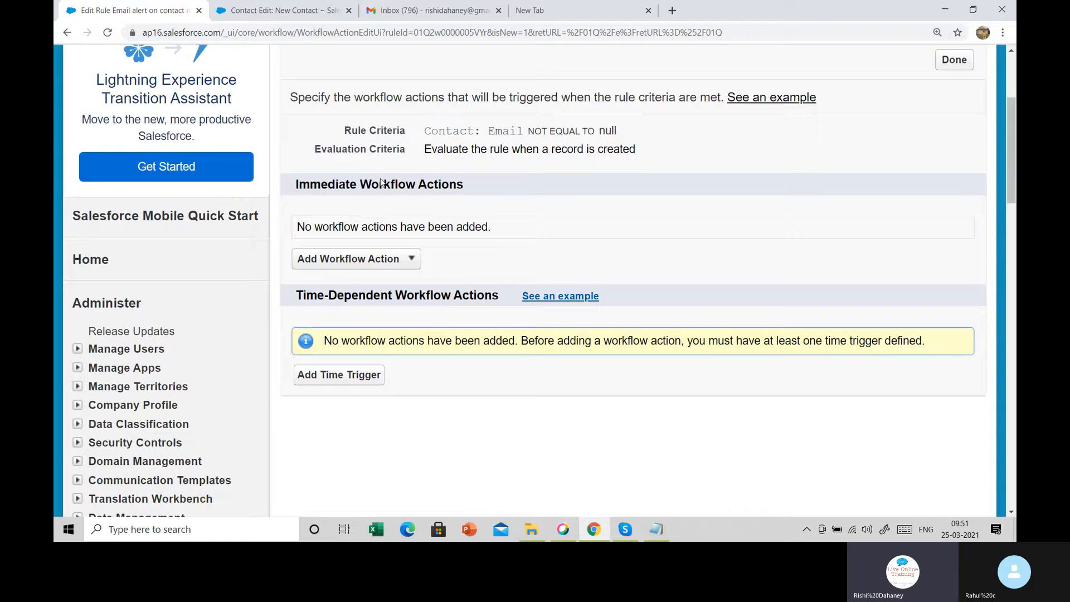
drag(293, 190, 482, 195)
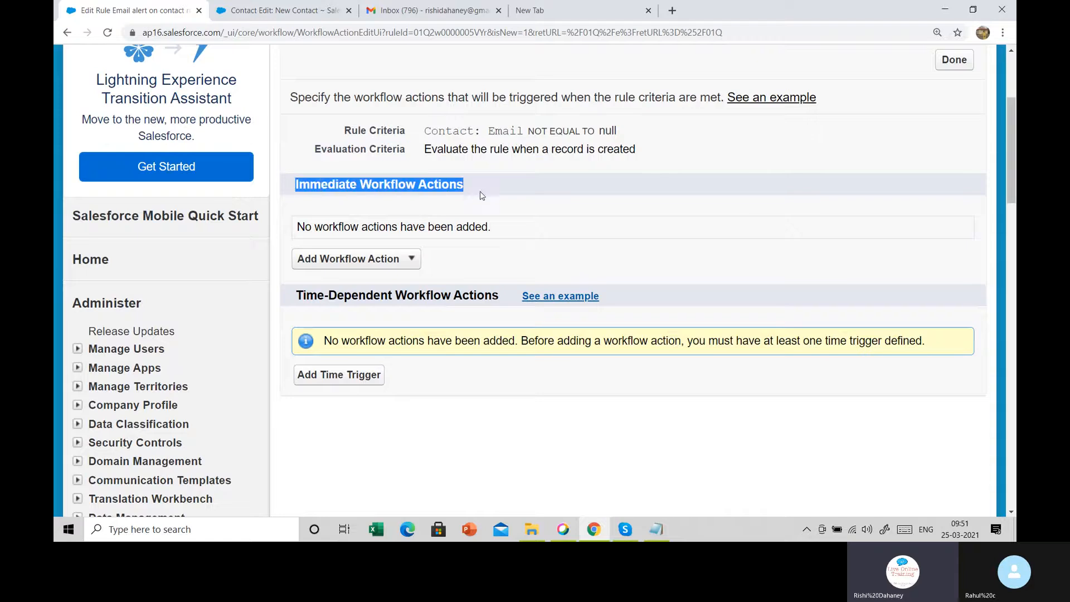
drag(302, 295, 493, 294)
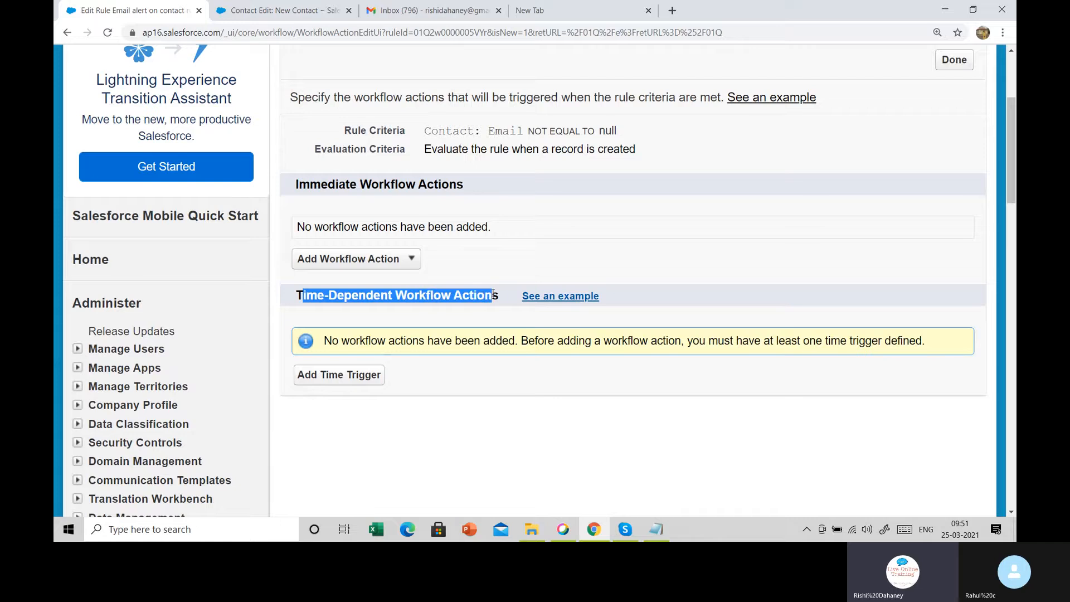
click(488, 257)
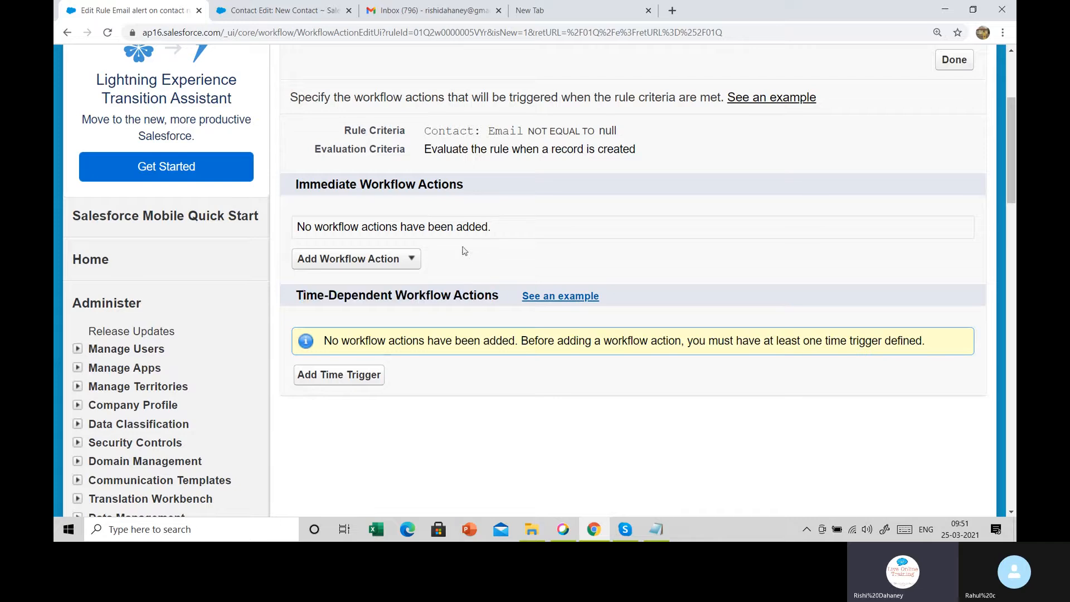
click(280, 9)
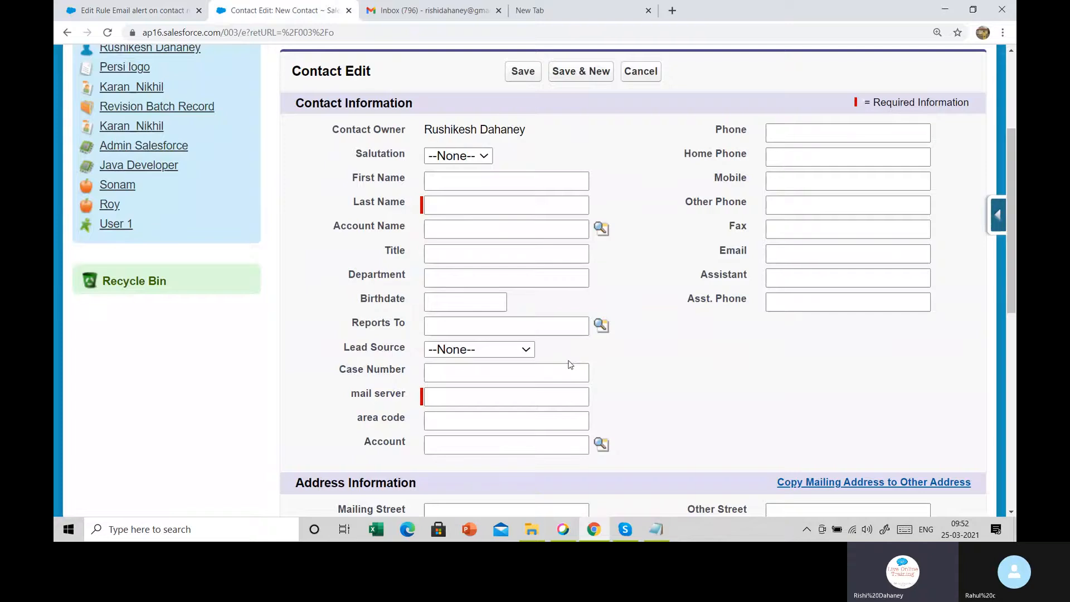
click(128, 10)
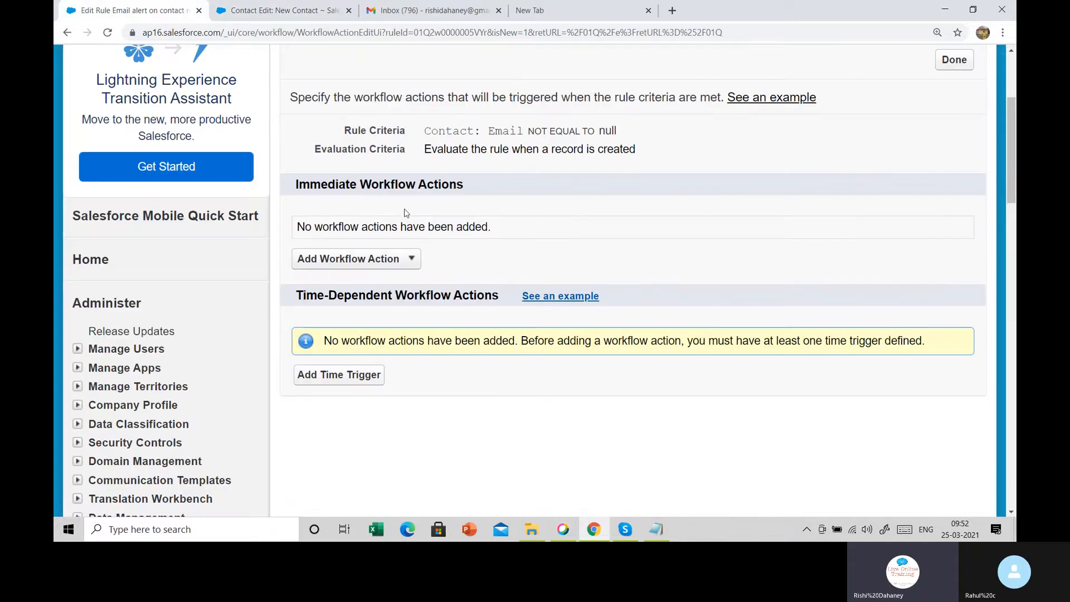
Add a new email alert as a workflow action for the rule
click(388, 268)
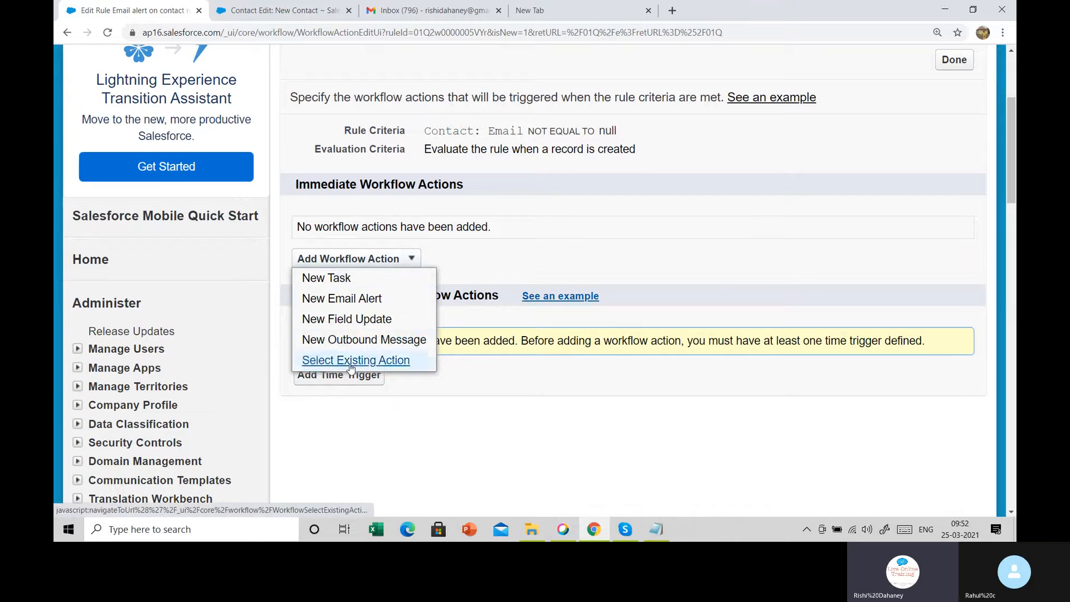
click(366, 304)
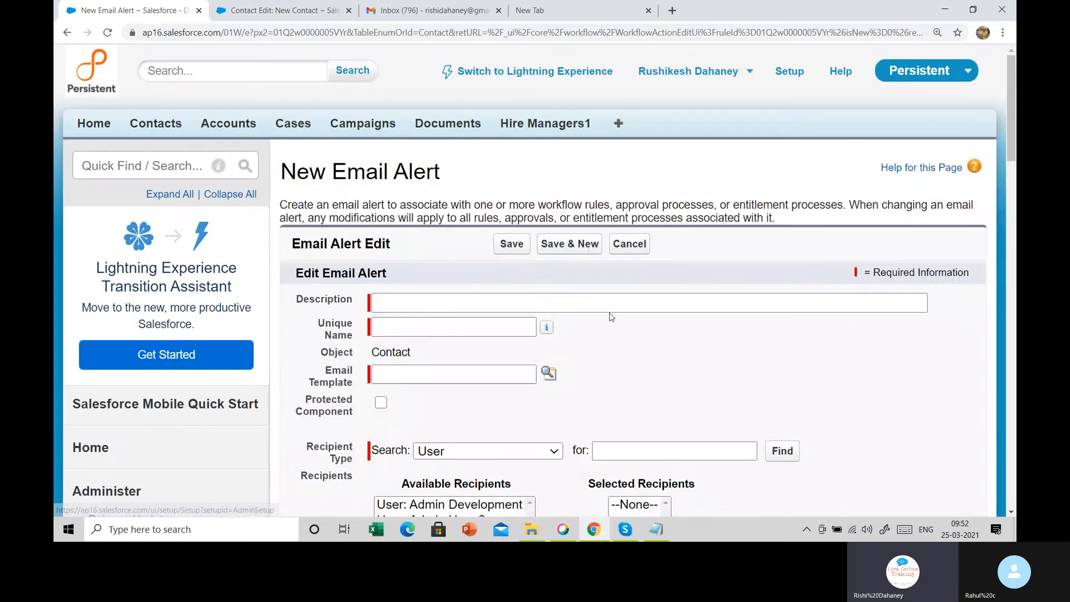
scroll(582, 248, down, 2)
scroll(581, 248, down, 3)
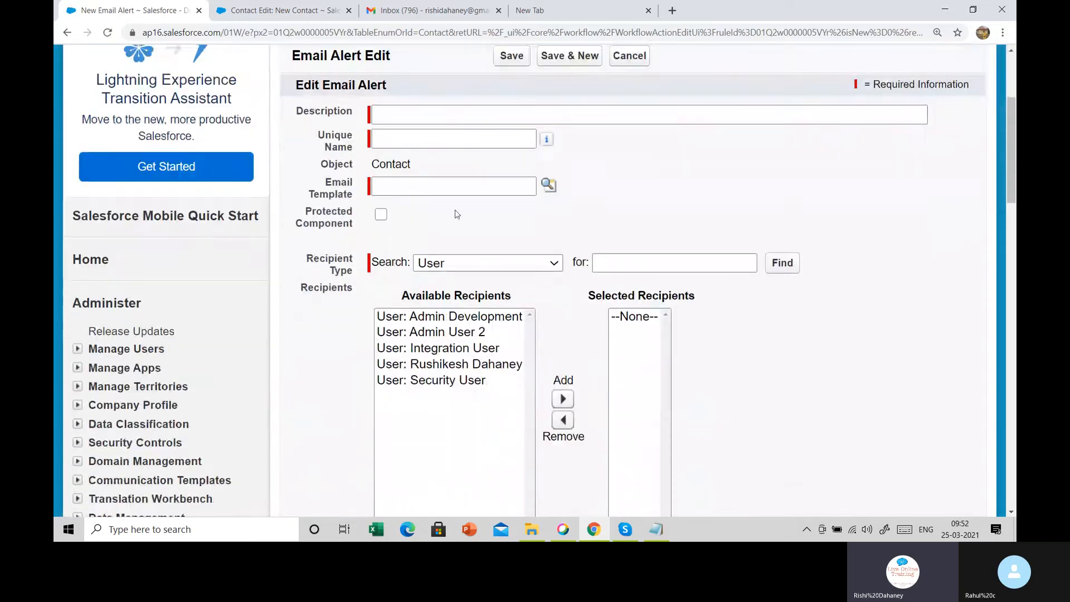
drag(302, 111, 351, 113)
Describe the alert as 'email alert after creating the record inside the contact object' and open the template lookup
click(396, 115)
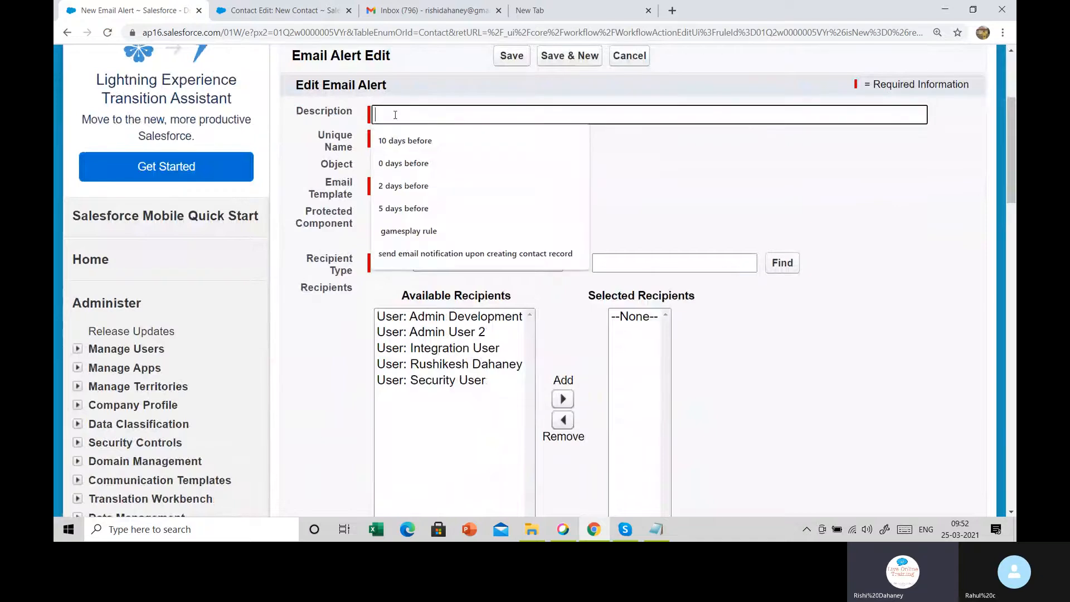
text(emai)
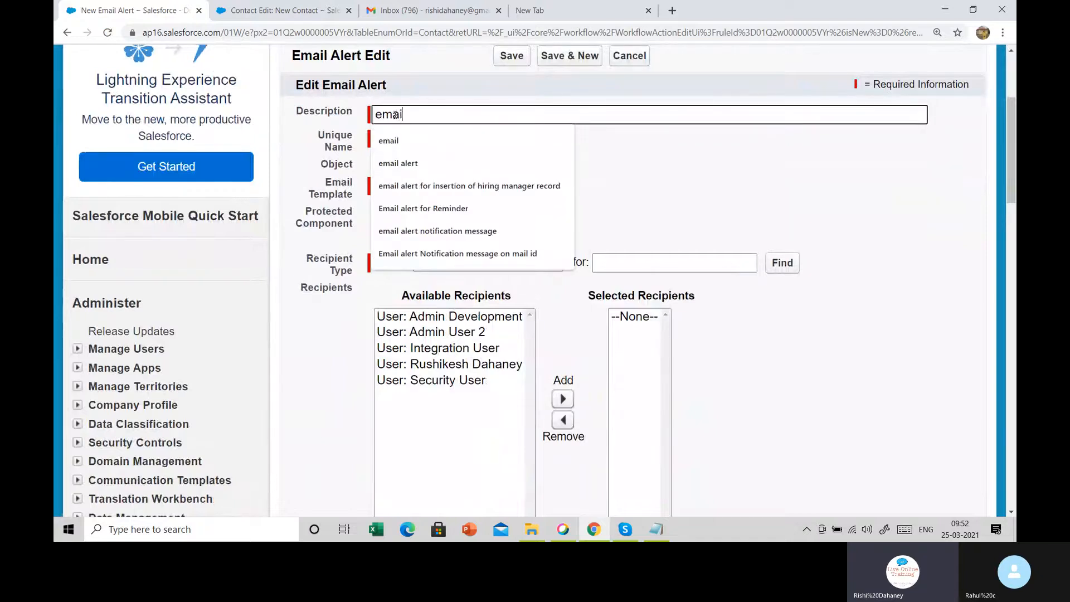
text(l alert af)
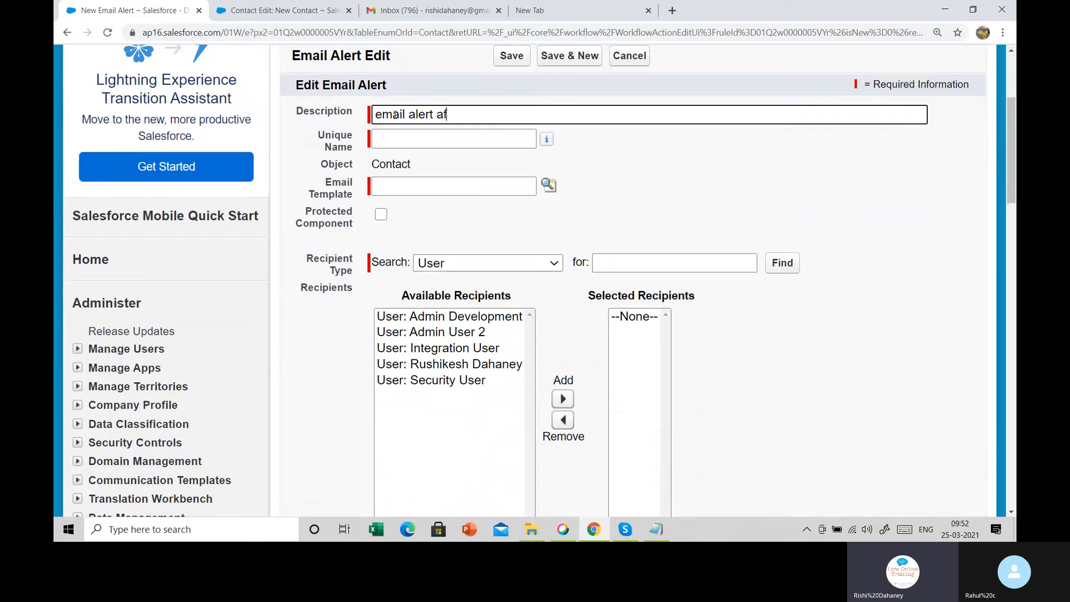
text(ter creating the reco)
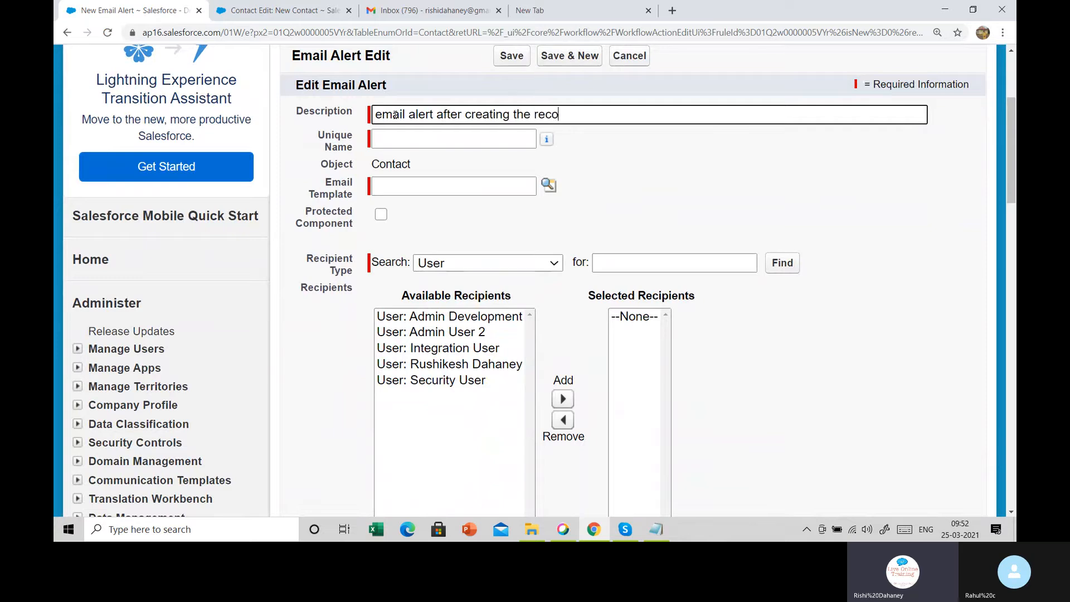
text(rd inside the contact )
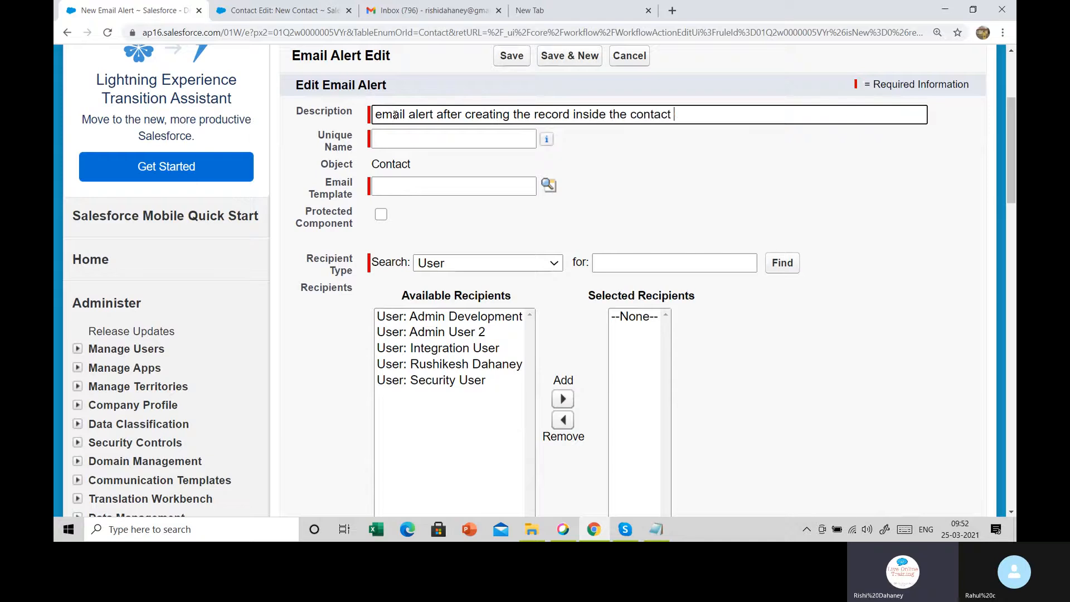
text(object)
key(Tab)
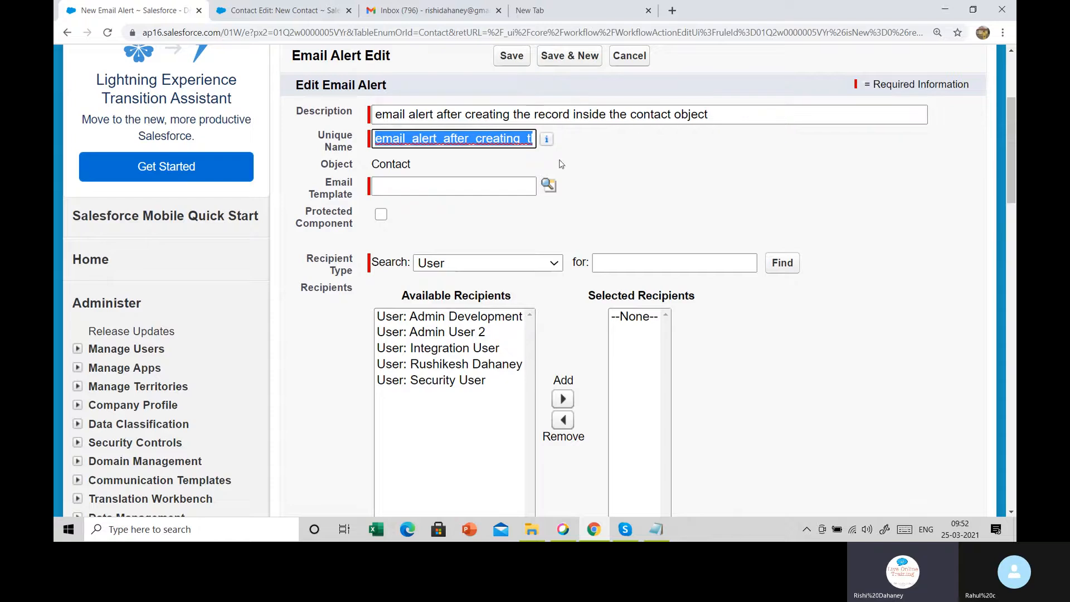
double_click(336, 183)
drag(357, 191, 363, 198)
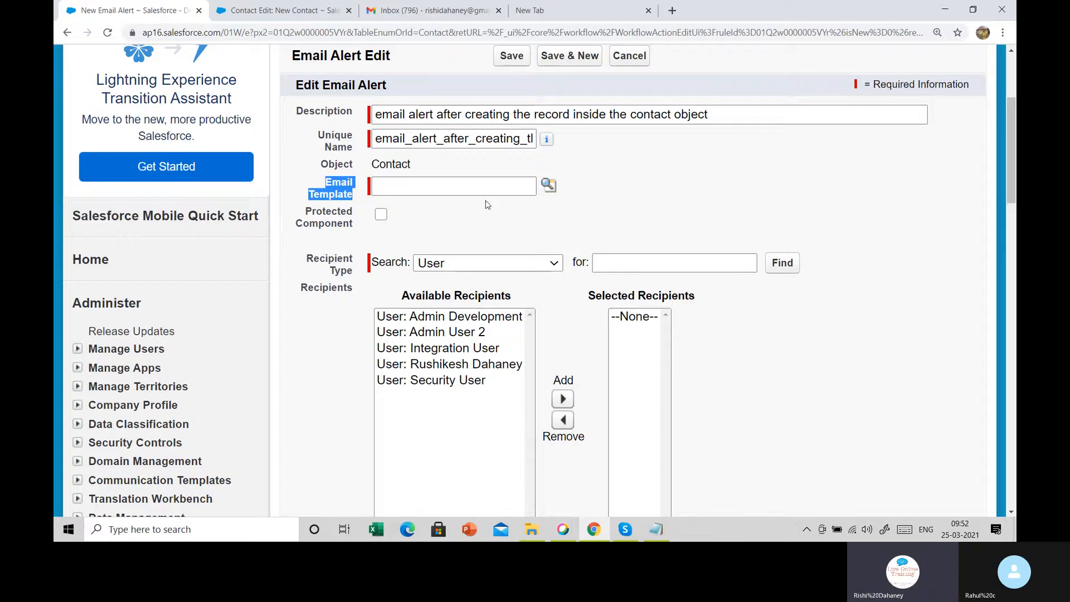
drag(377, 161, 418, 163)
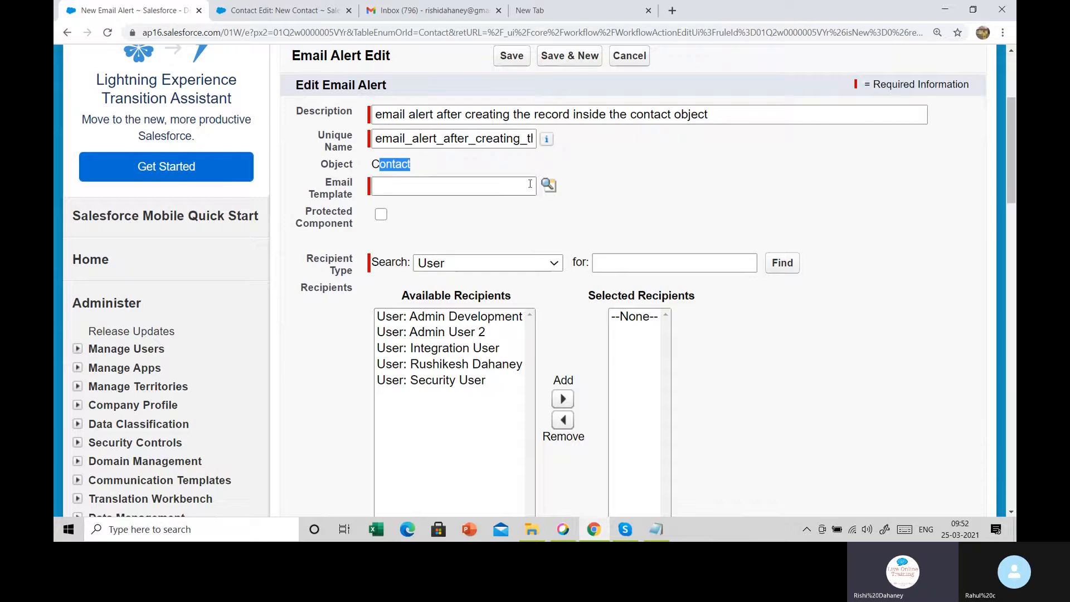
click(547, 186)
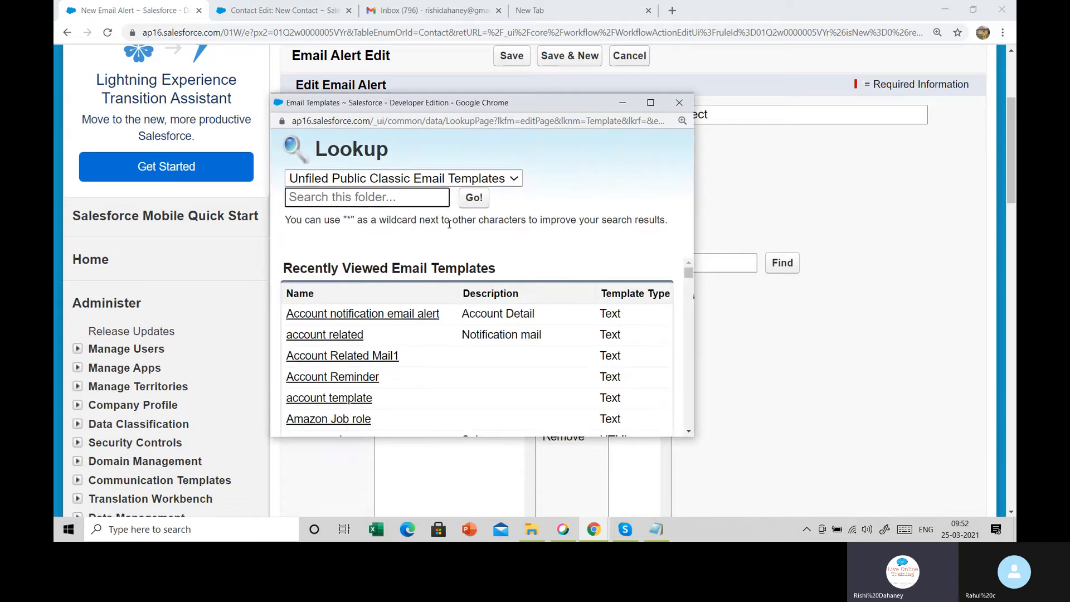
Choose the 'classic letterhead sample' template from the Training Batch folder
click(480, 174)
click(379, 240)
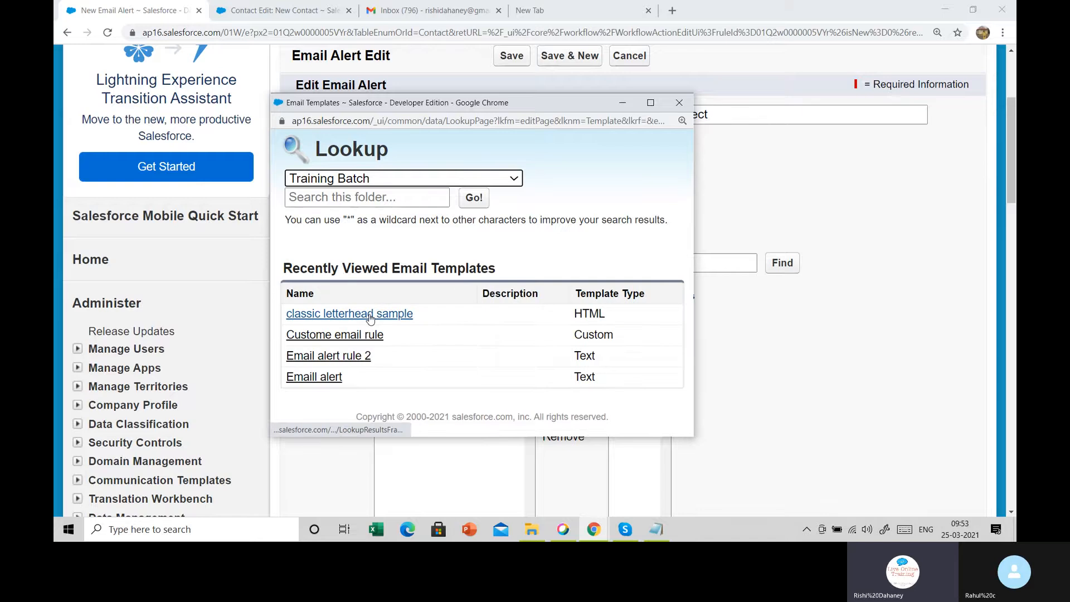
click(370, 316)
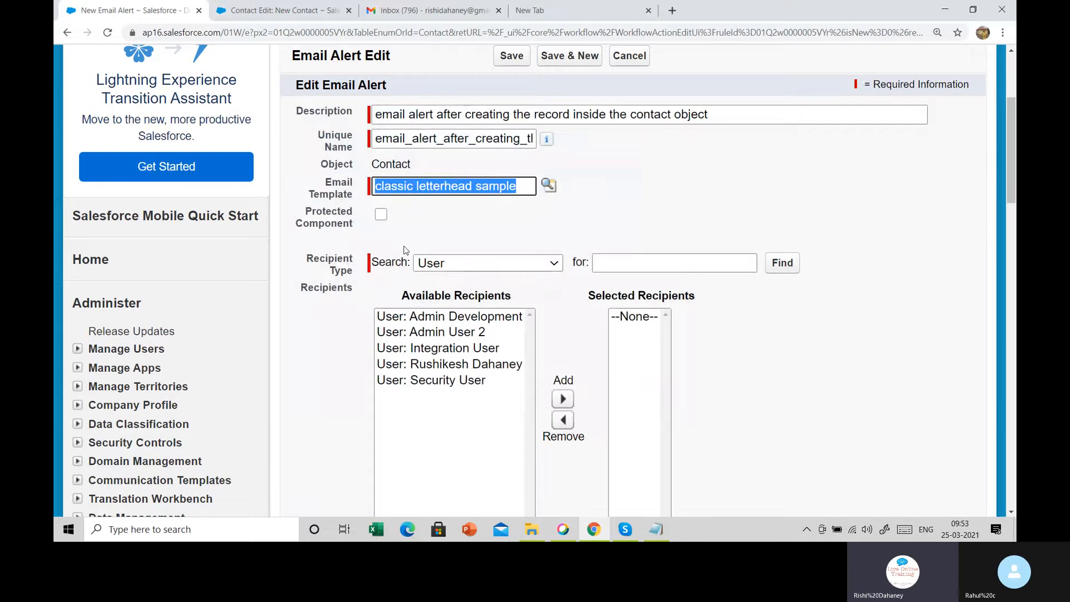
scroll(406, 250, down, 2)
click(311, 139)
drag(311, 139, 358, 150)
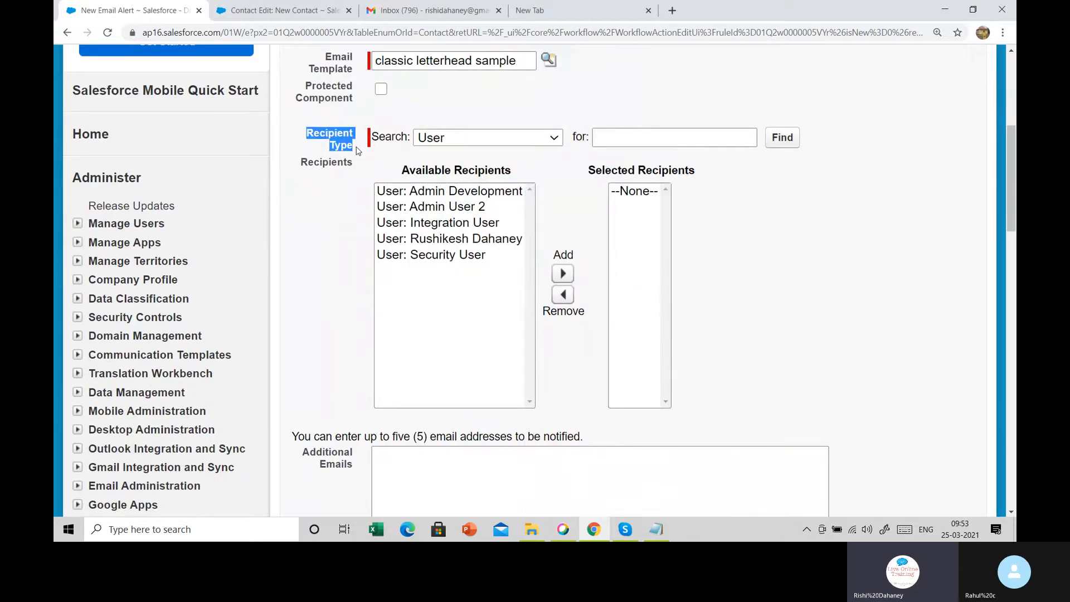
Check the Email field on the new contact form, then return to the alert
click(277, 7)
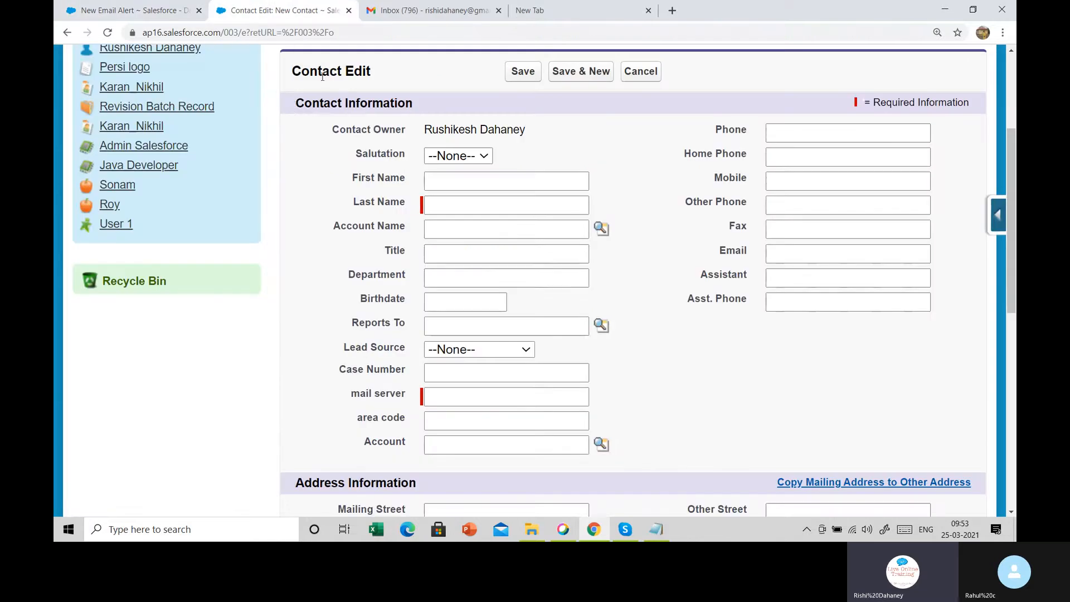
drag(708, 256, 752, 256)
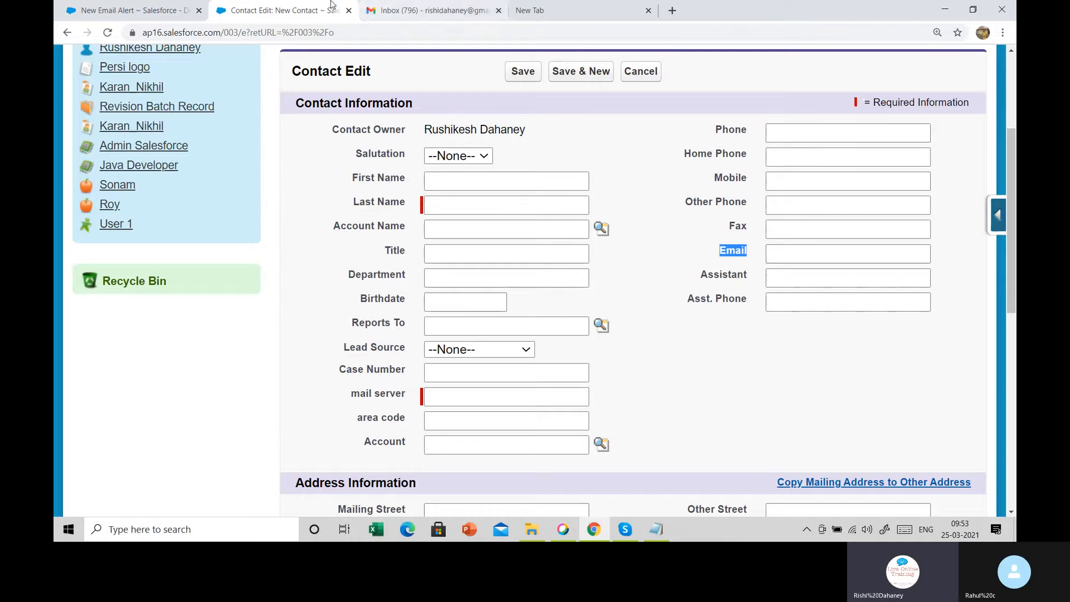
click(163, 5)
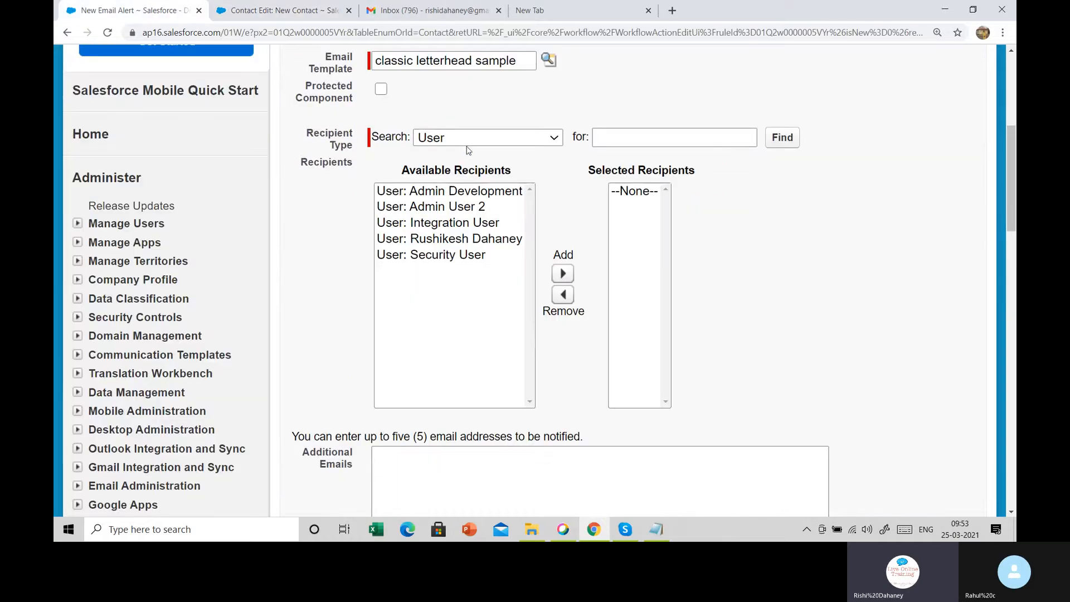
Add 'Email Field: Email' to the alert's selected recipients using the Email Field recipient type
click(470, 144)
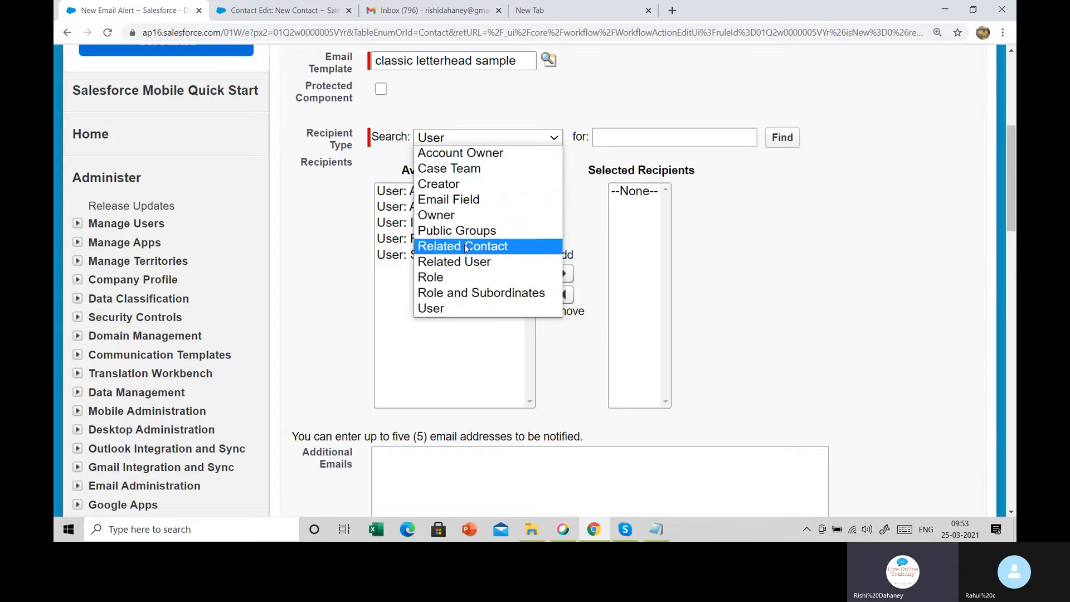
click(460, 200)
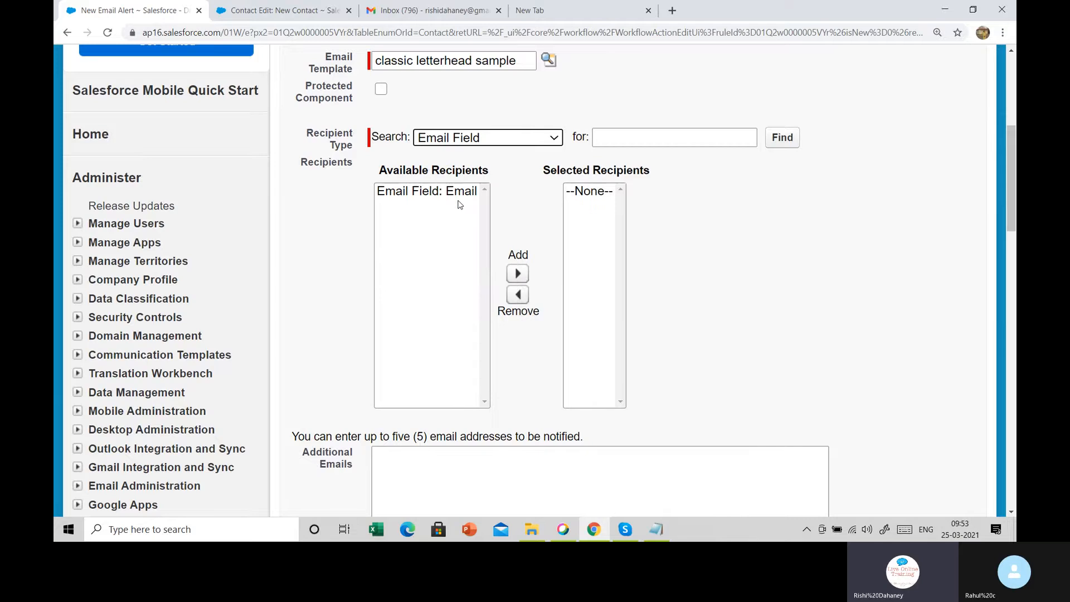
click(423, 192)
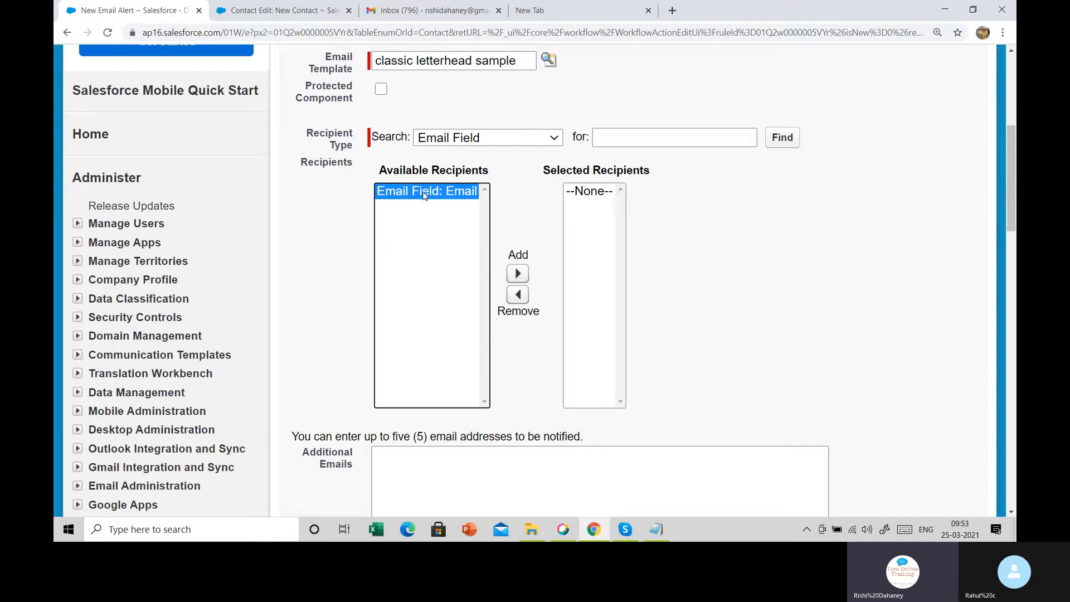
click(517, 273)
scroll(519, 281, down, 1)
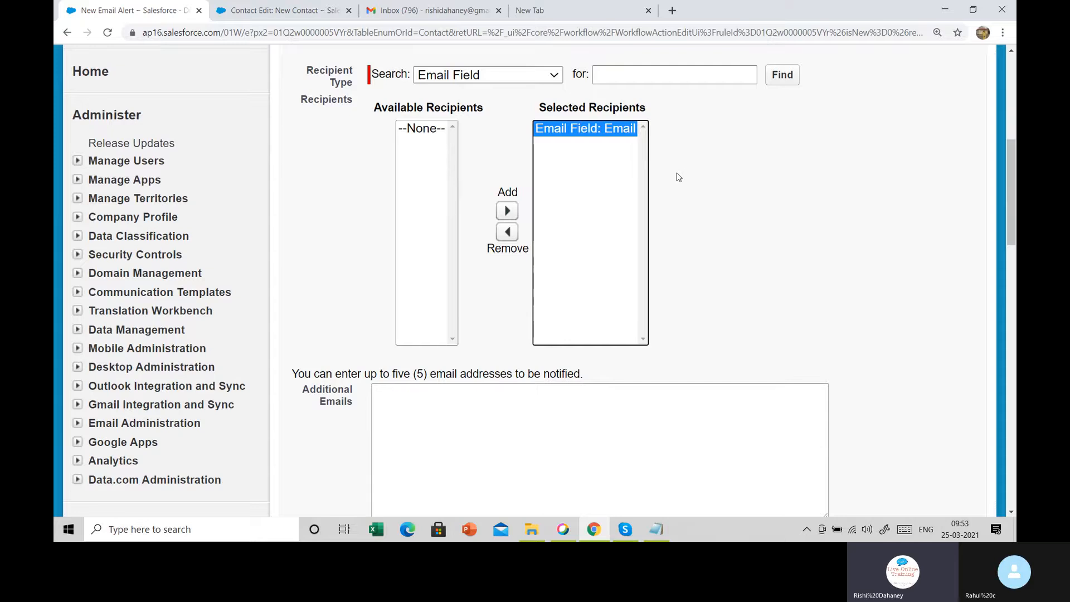
Note the five-address limit on Additional Emails, then start a blank new Gmail message
scroll(508, 297, down, 3)
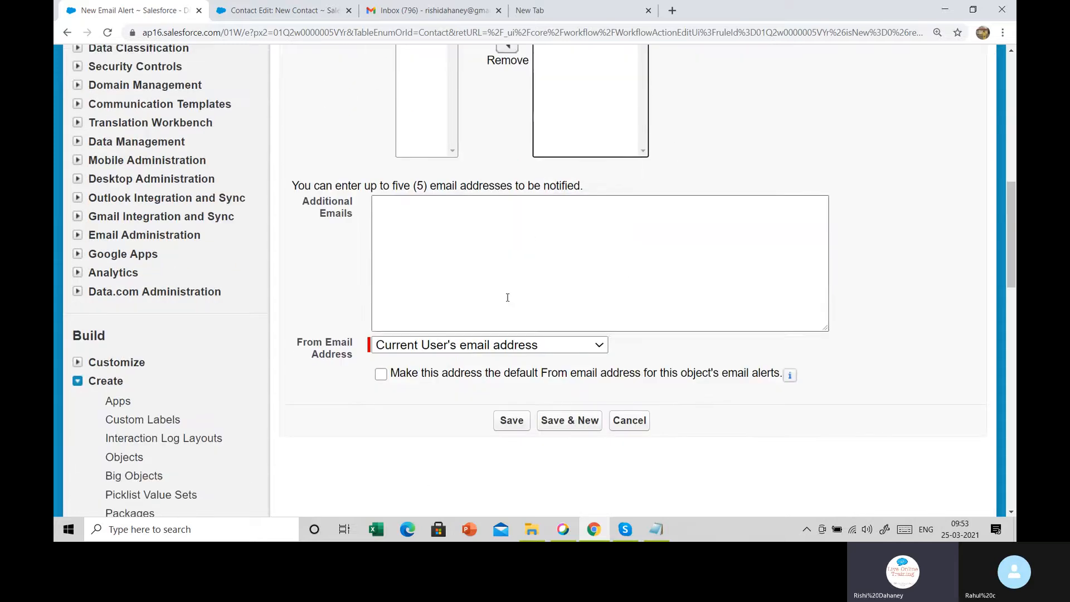
click(441, 230)
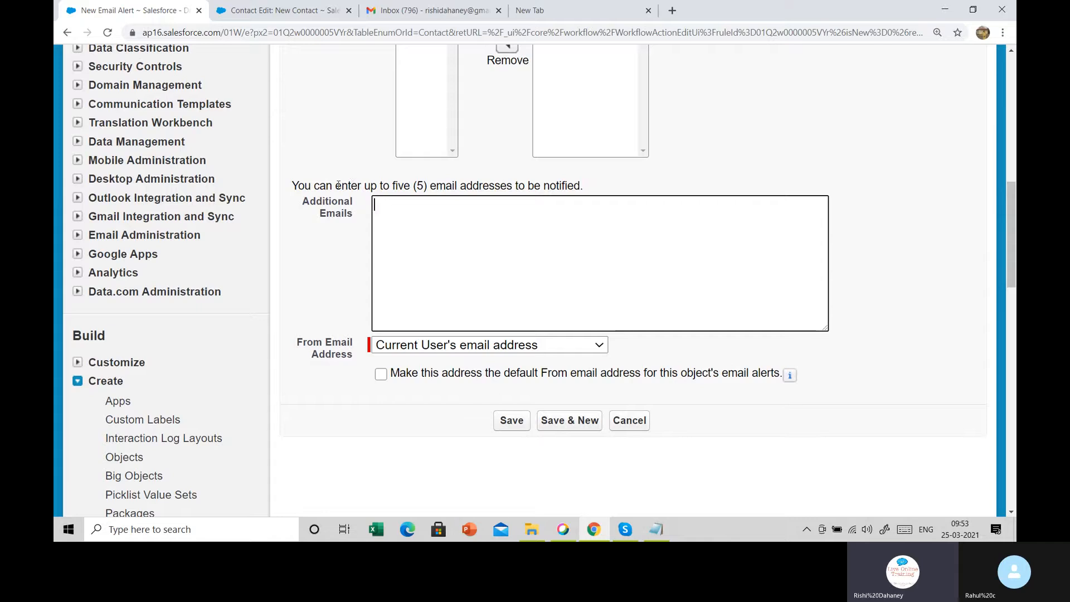
drag(335, 185, 434, 190)
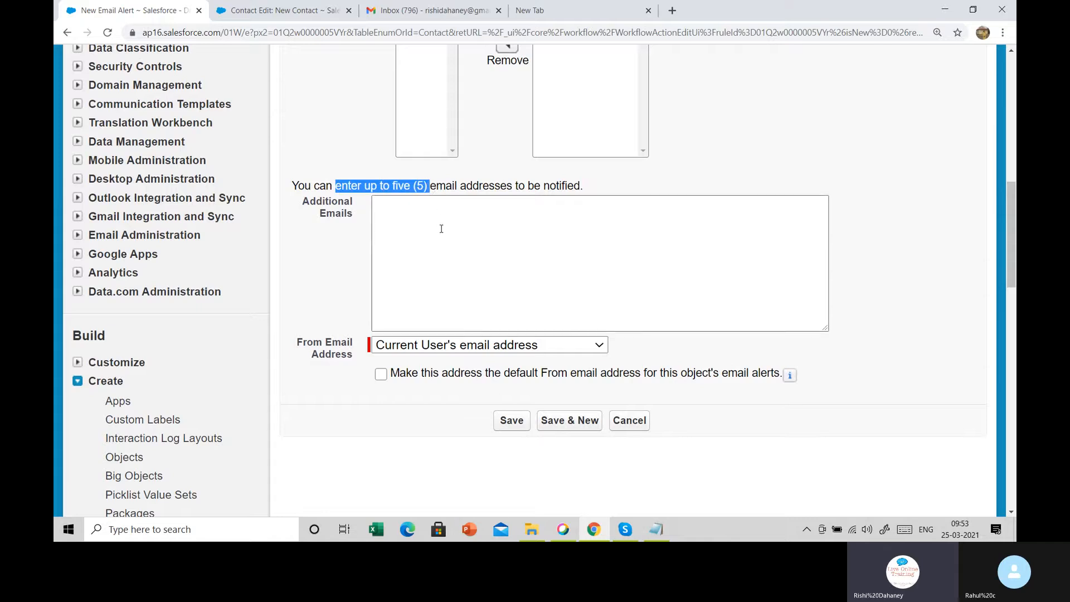
click(415, 215)
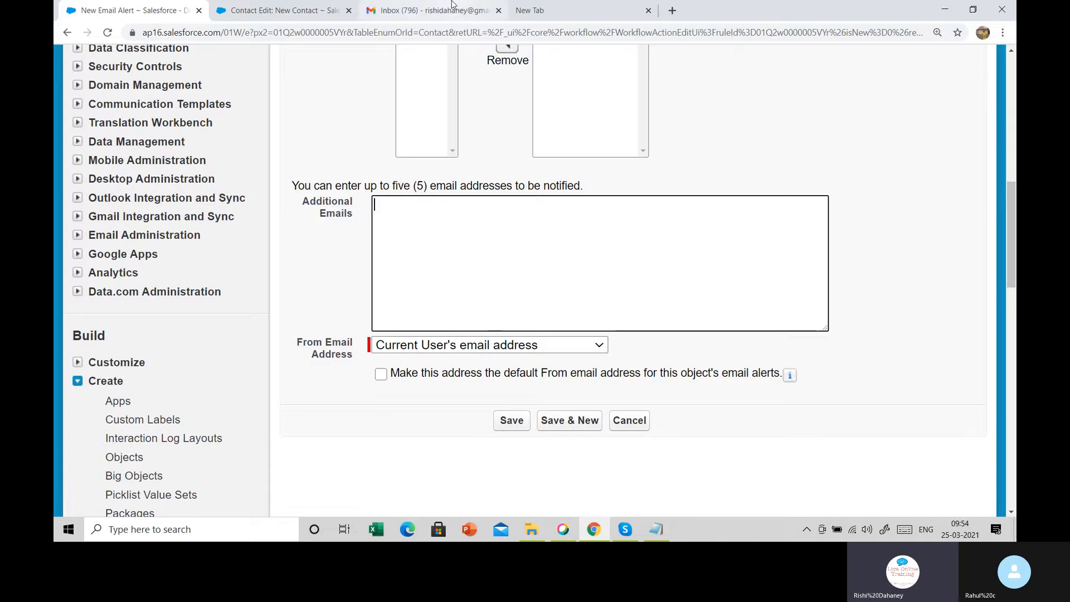
click(432, 10)
click(140, 141)
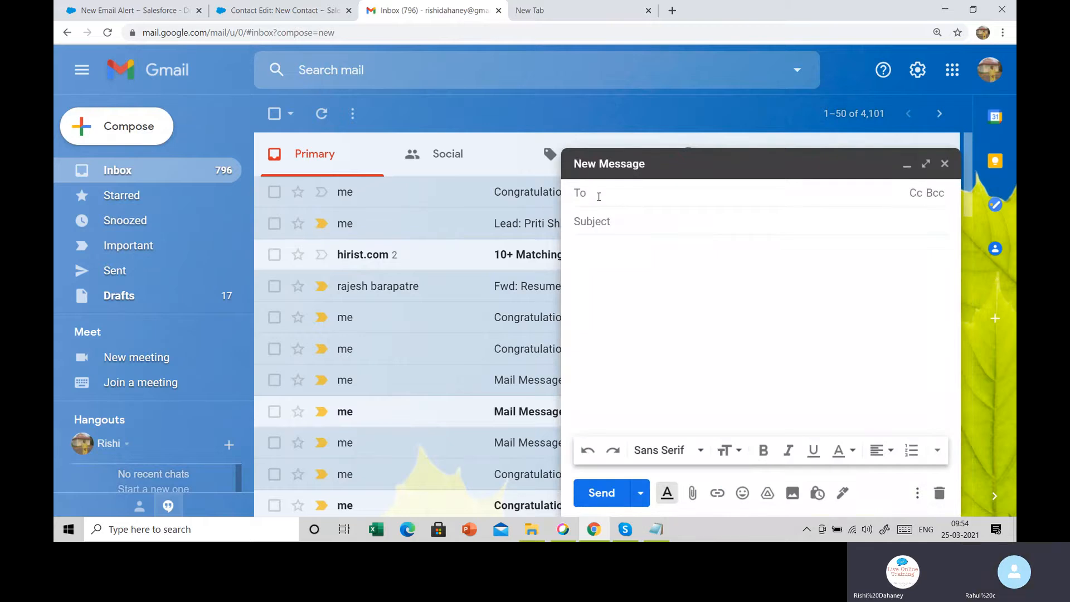
Add a Cc line to the Gmail message and go back to the New Contact form
click(914, 194)
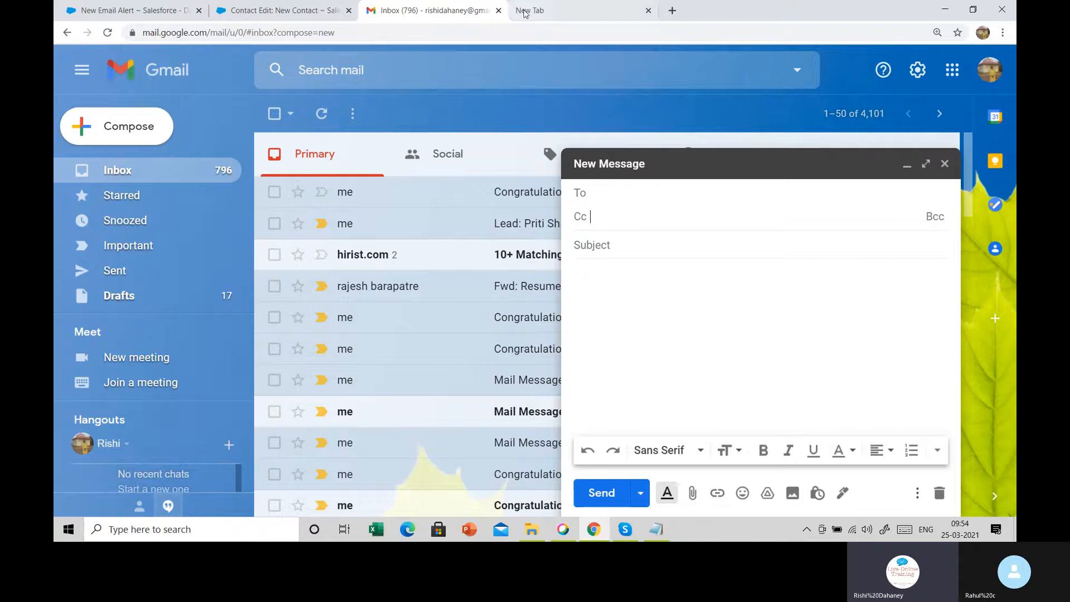
click(276, 10)
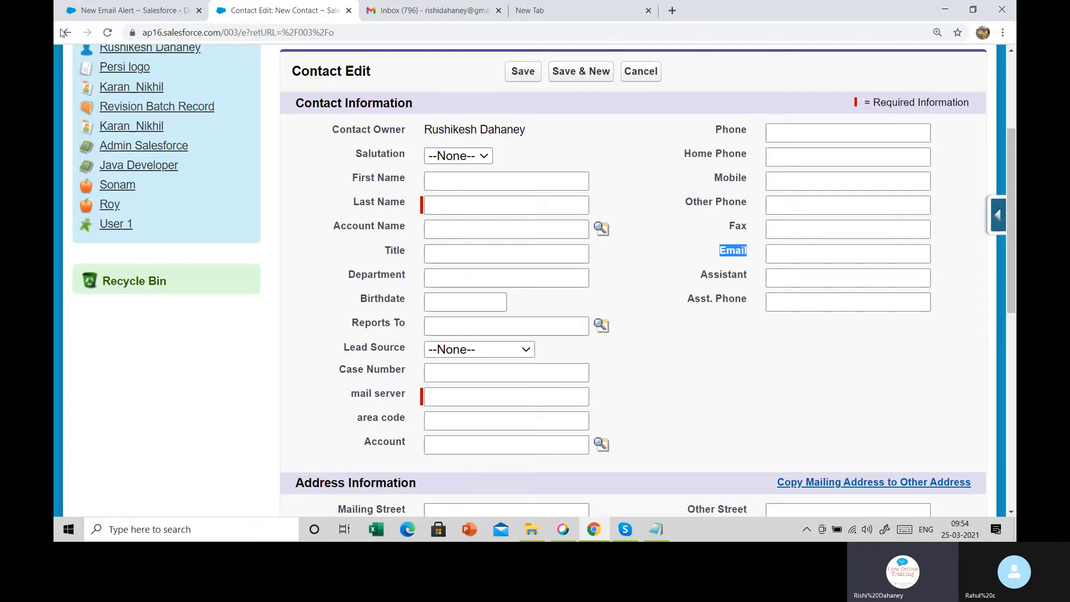
Enter four additional recipient email addresses, one per line, correcting a typo in the last one
click(119, 8)
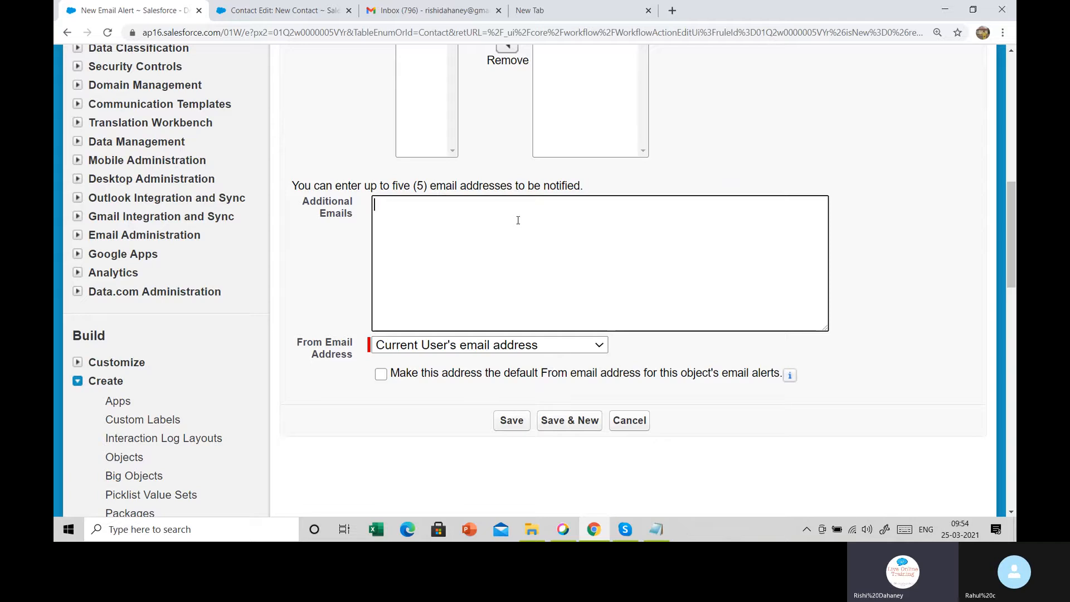
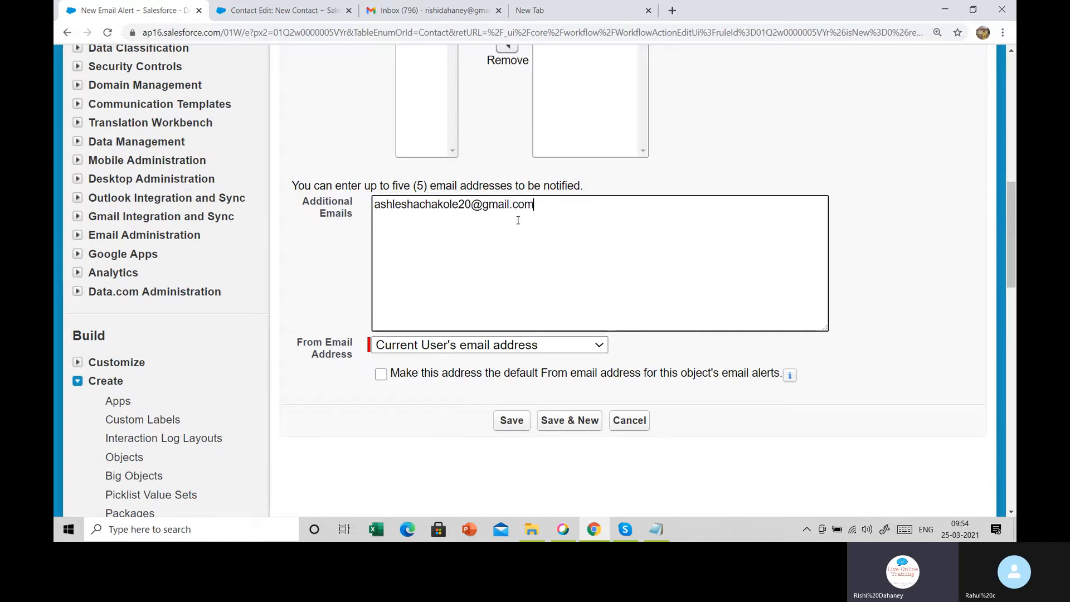
key(Return)
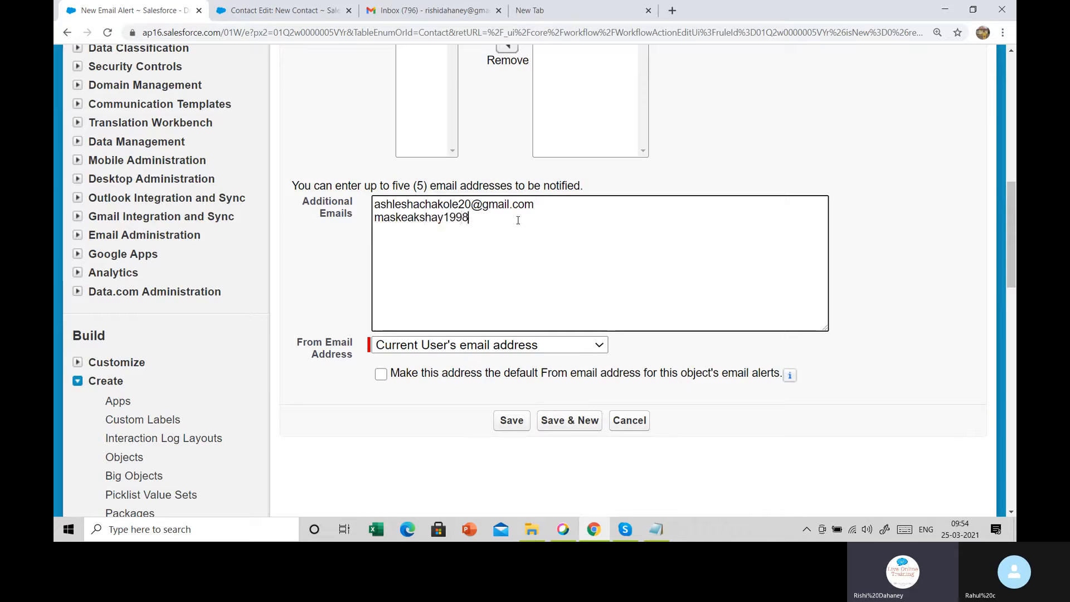
key(Return)
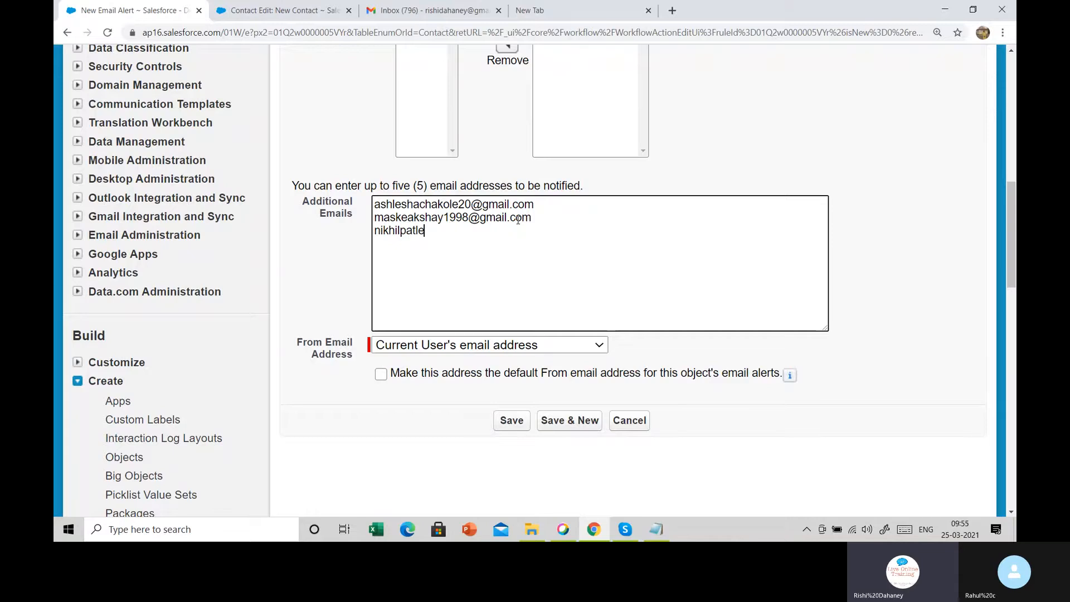
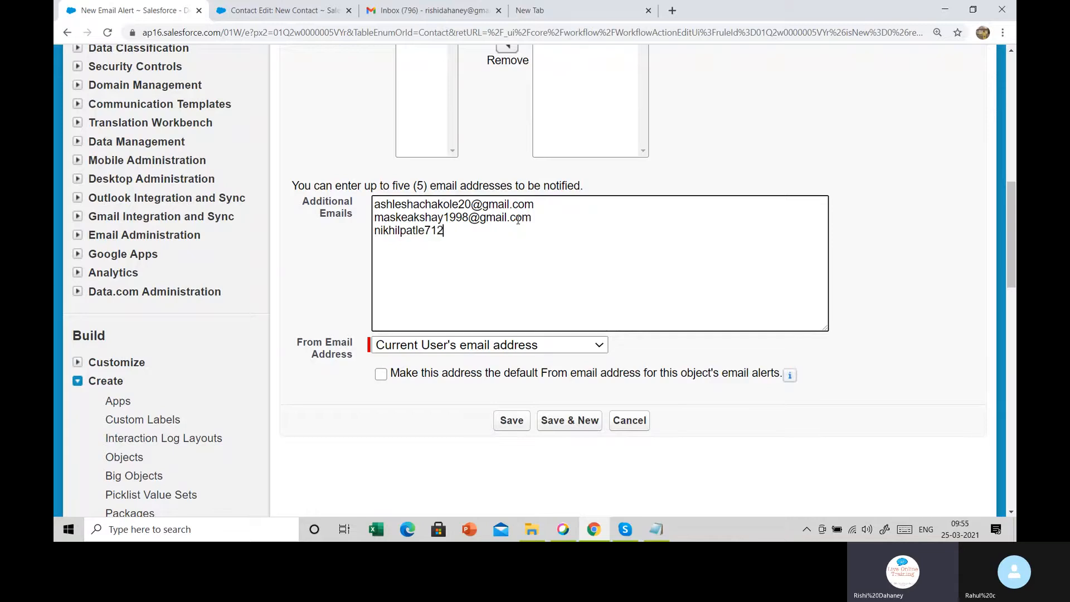
key(Return)
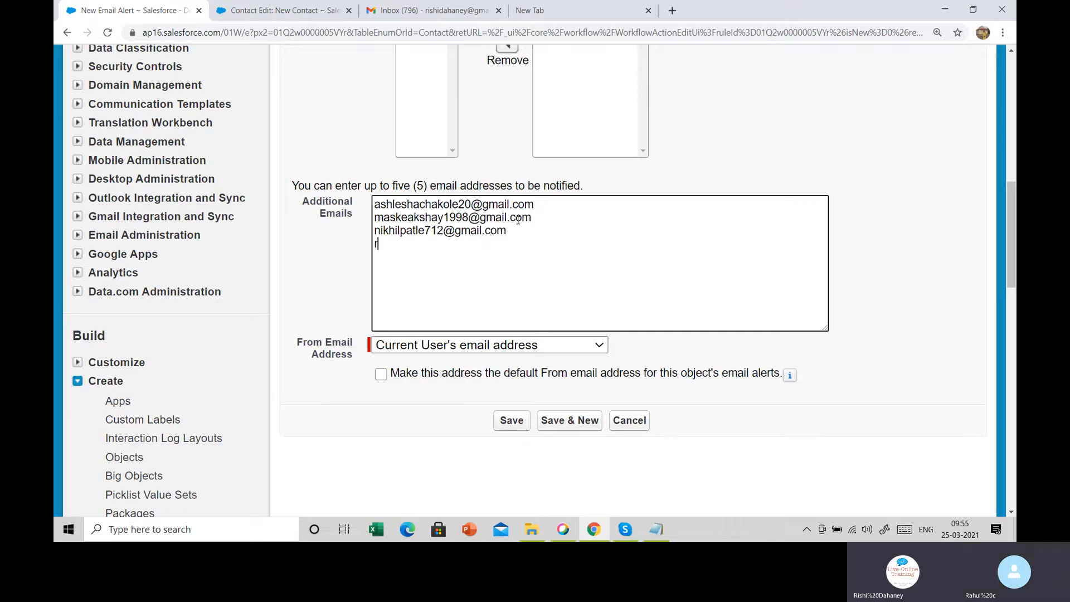
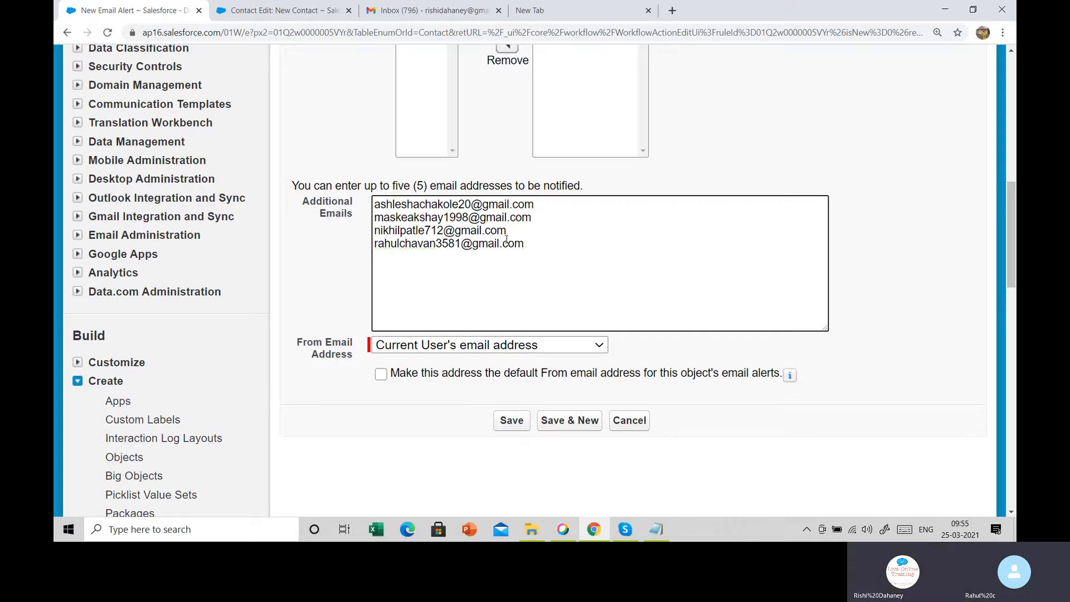
drag(542, 245, 307, 166)
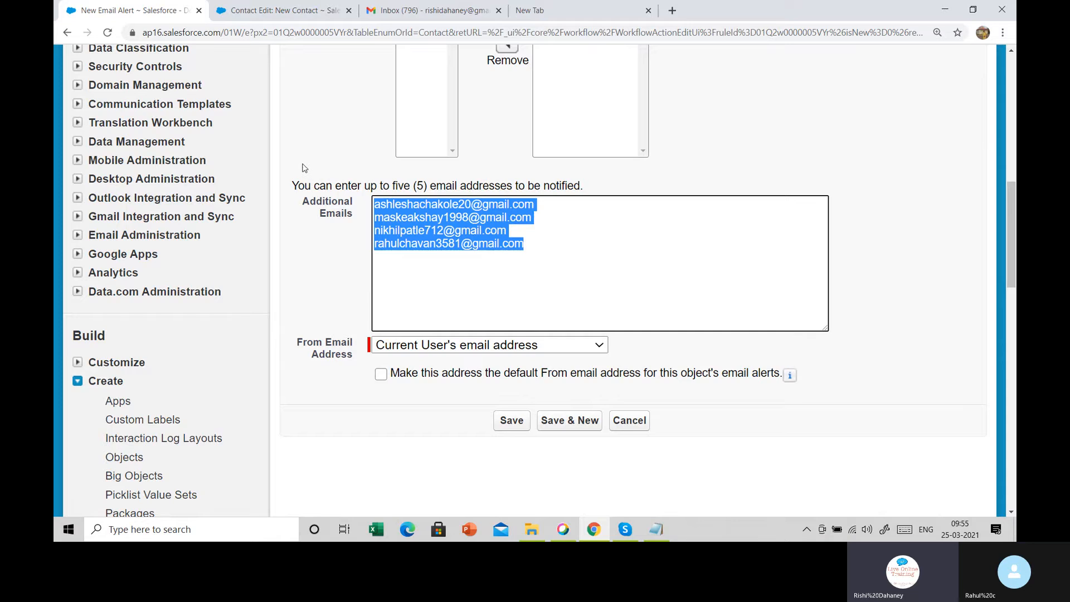
click(542, 255)
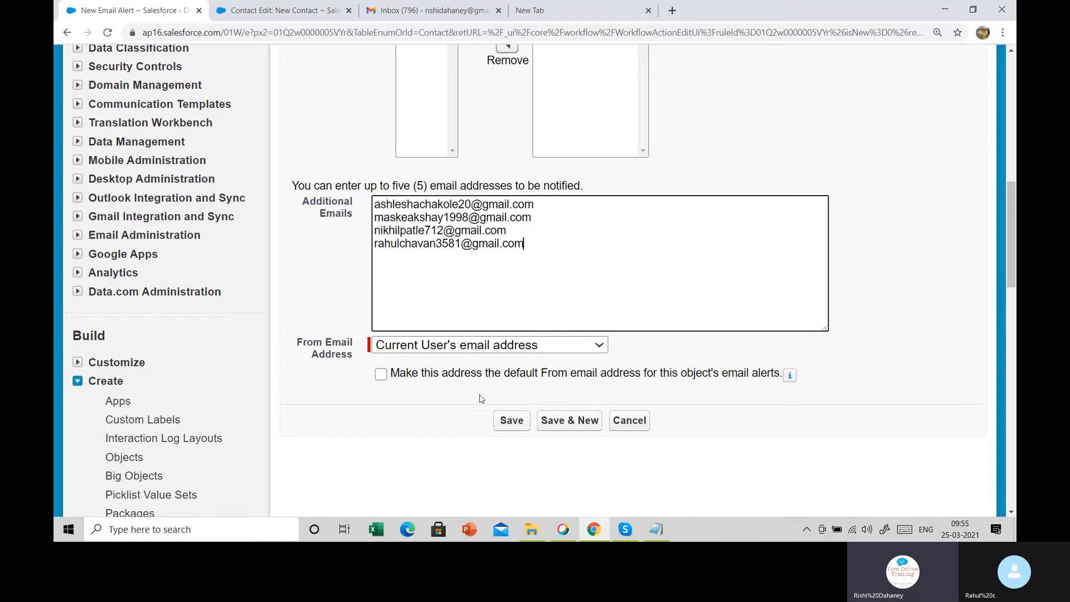
Save the new email alert and finish the rule's workflow actions
click(506, 426)
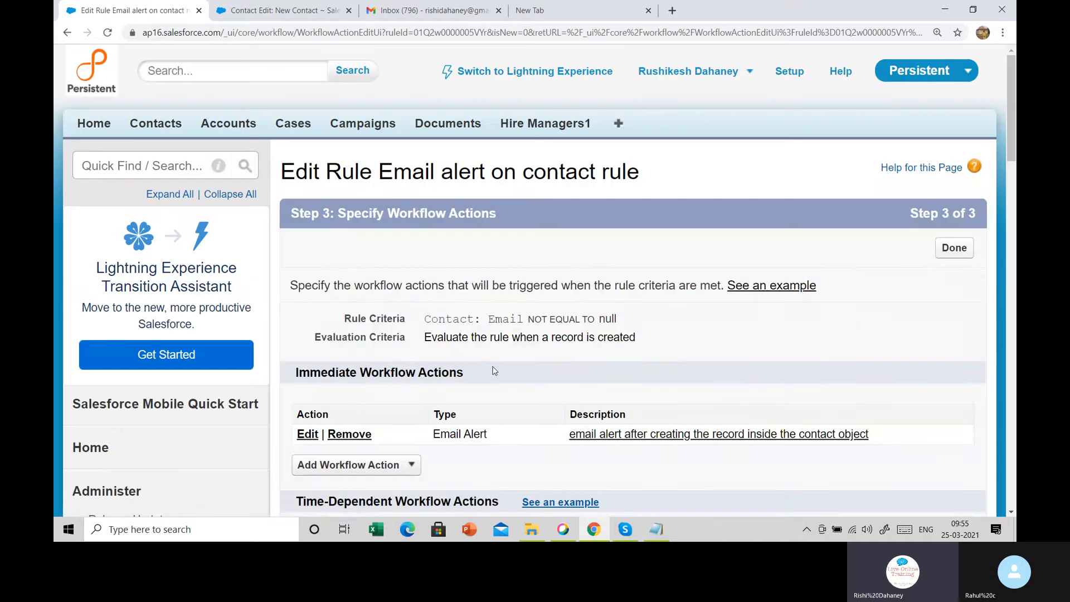
scroll(510, 353, down, 3)
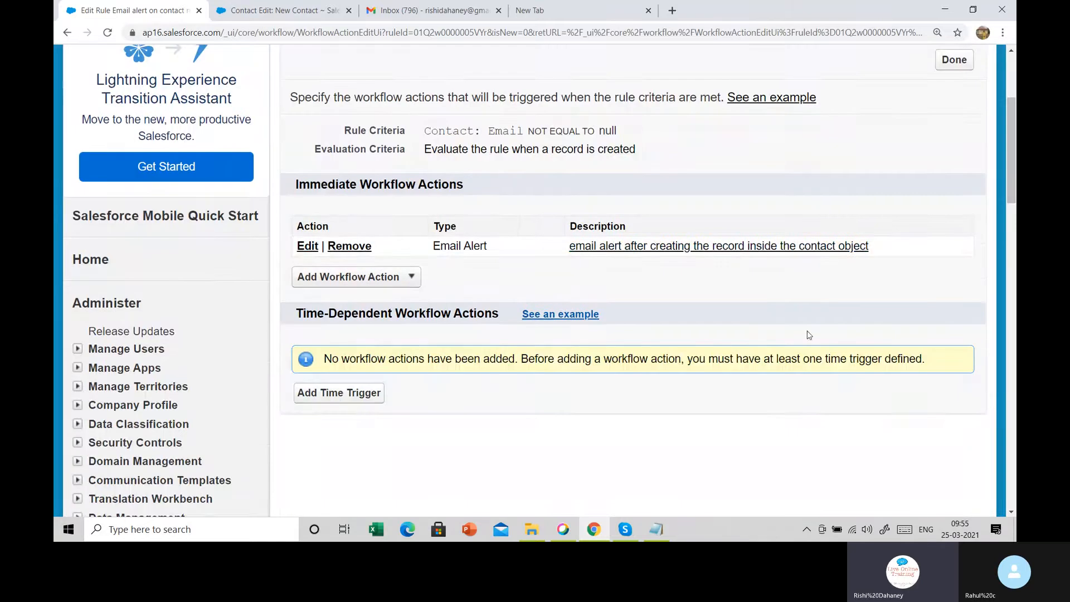
scroll(567, 329, up, 2)
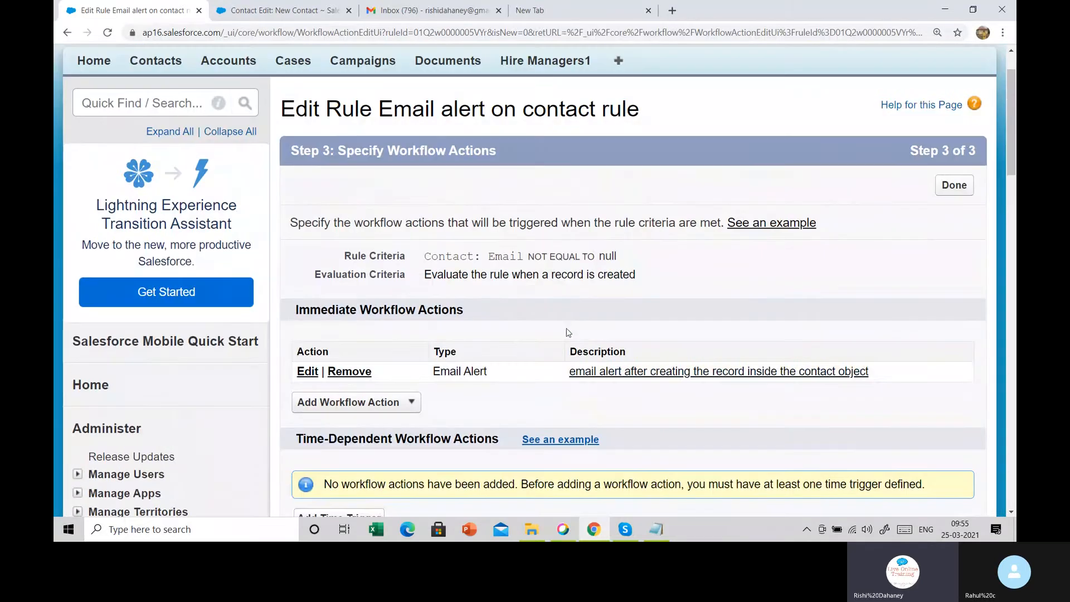
click(956, 188)
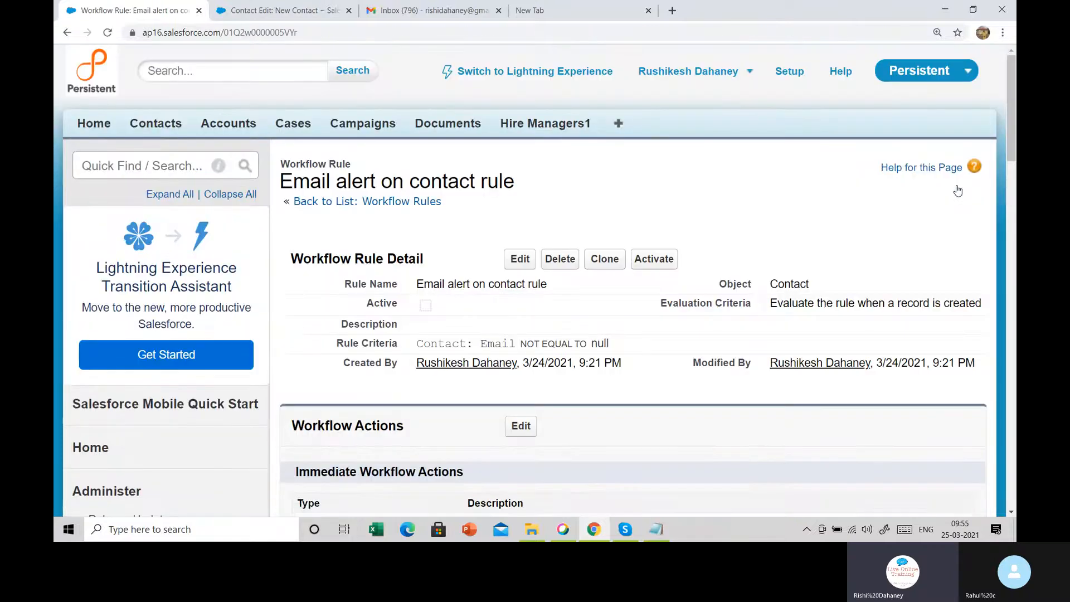
Activate the 'Email alert on contact rule' workflow rule so Active is checked
scroll(844, 289, down, 1)
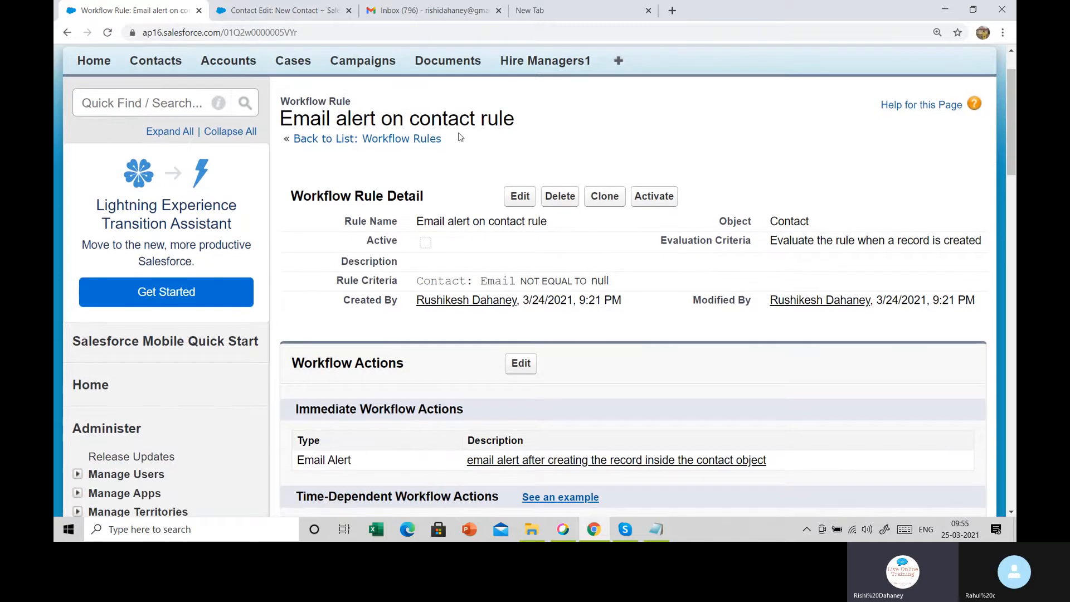
drag(352, 237, 445, 244)
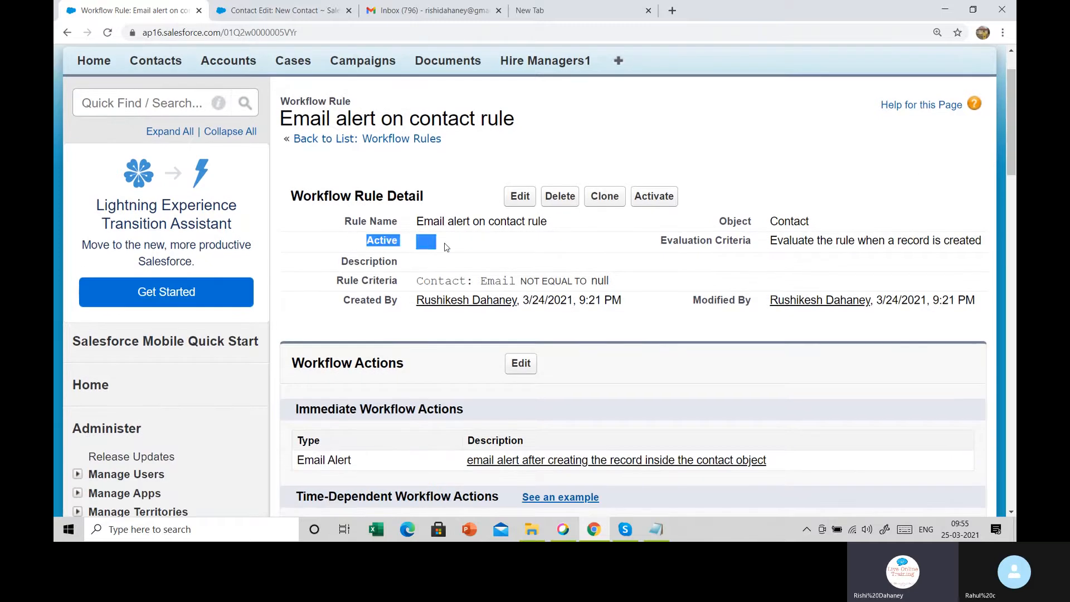
click(446, 247)
click(658, 197)
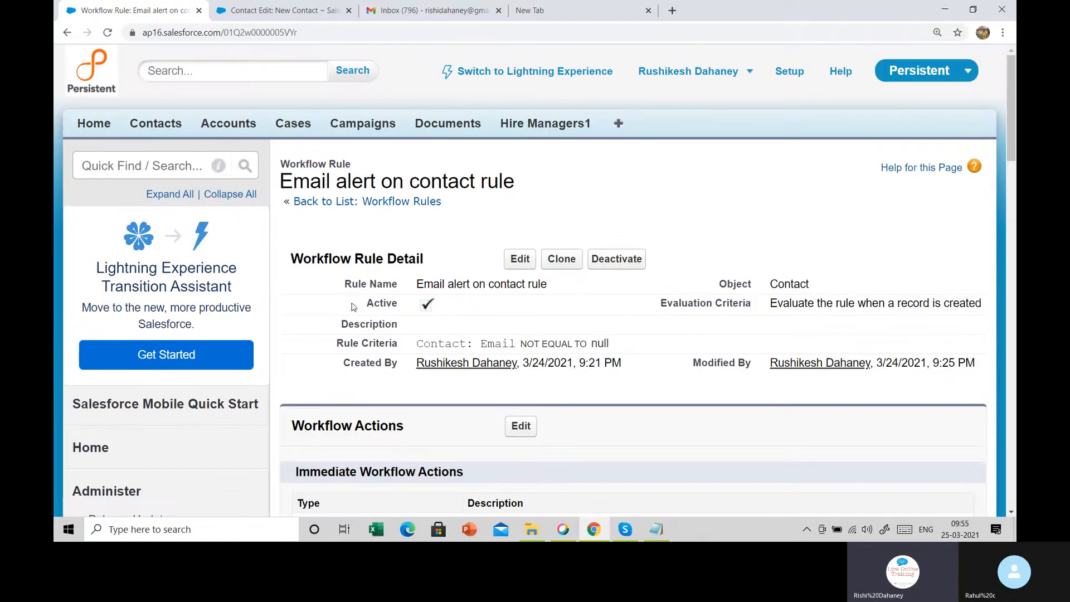
drag(350, 305, 461, 302)
click(462, 304)
Start a new contact and enter the contact's last name
click(160, 125)
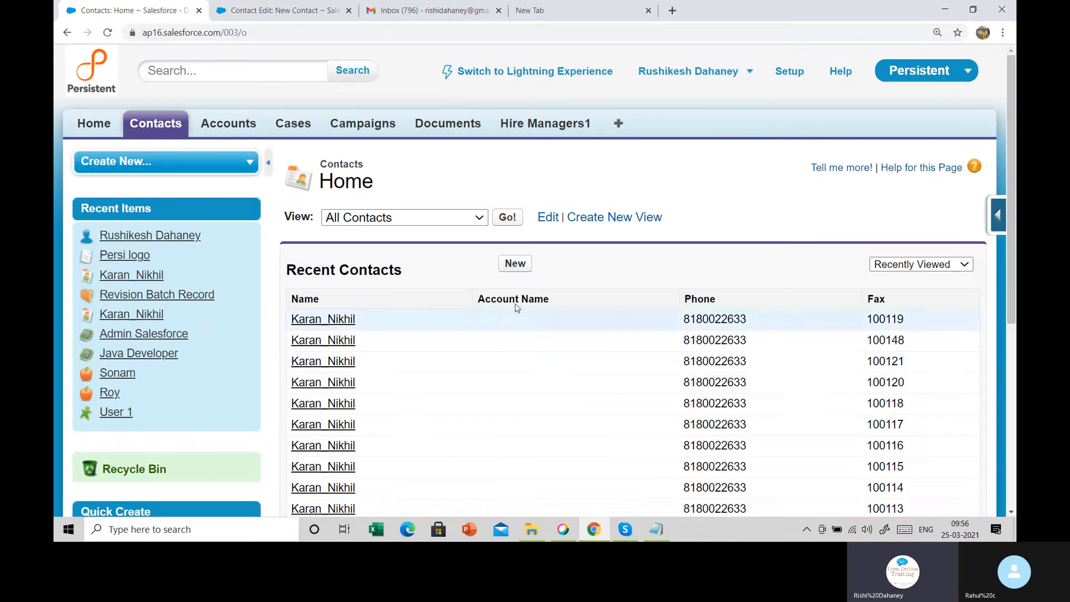
click(524, 268)
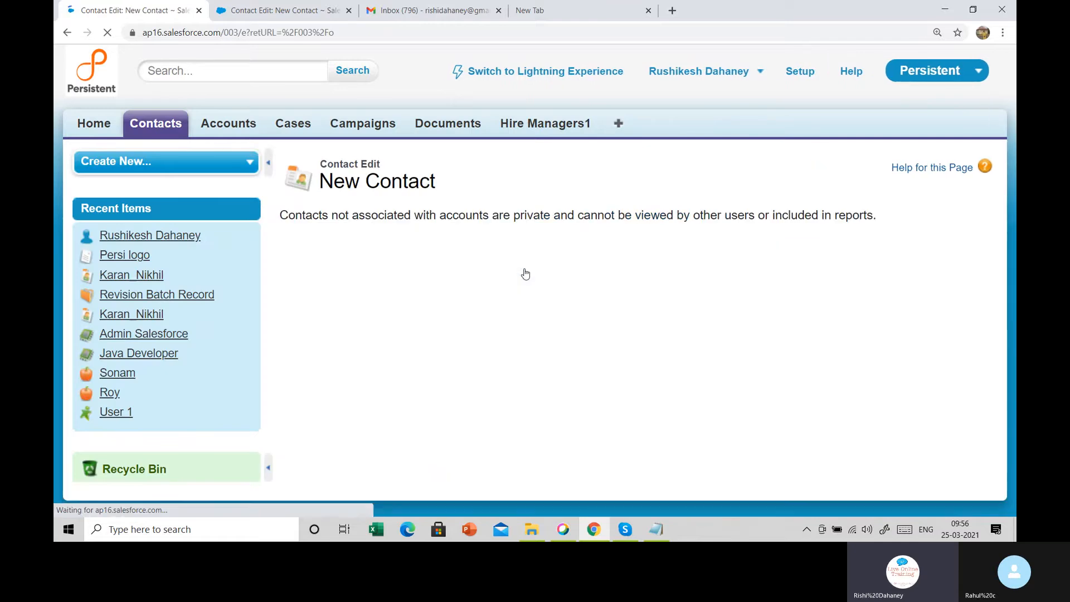
scroll(459, 219, down, 3)
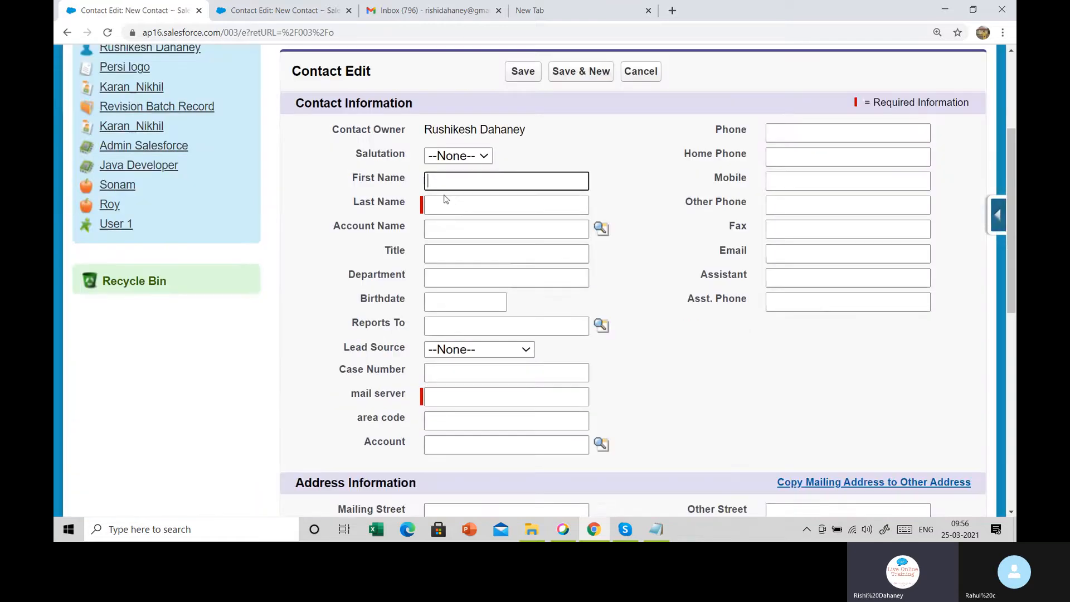
click(451, 205)
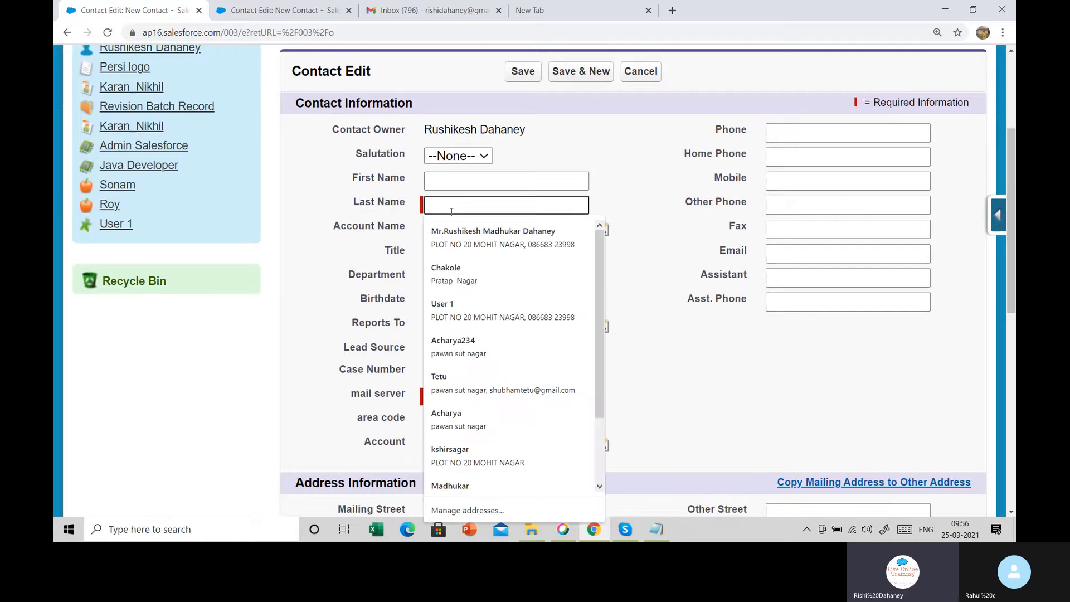
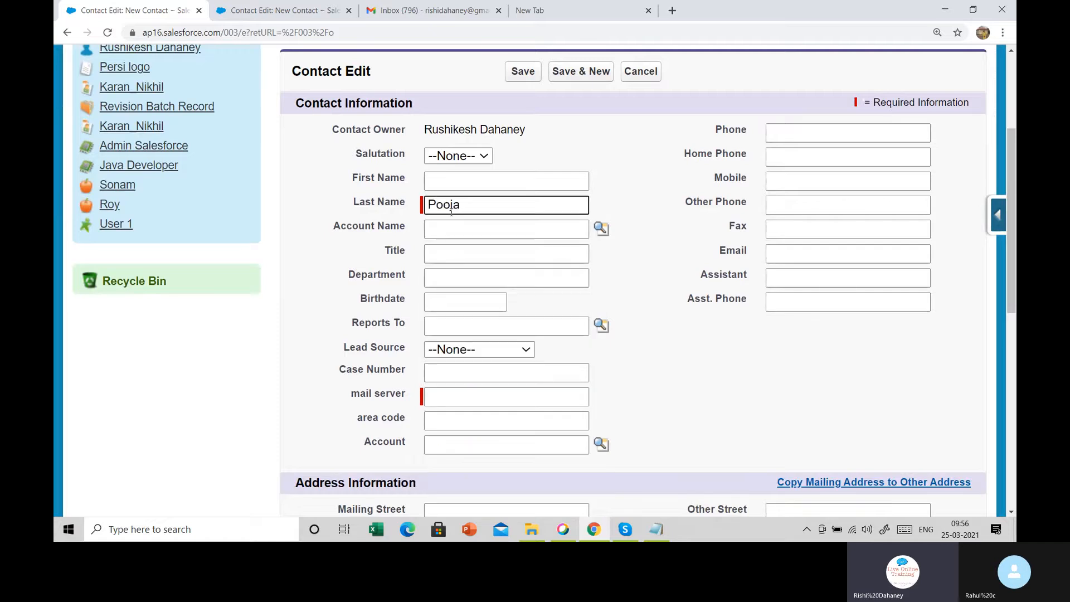
key(Tab)
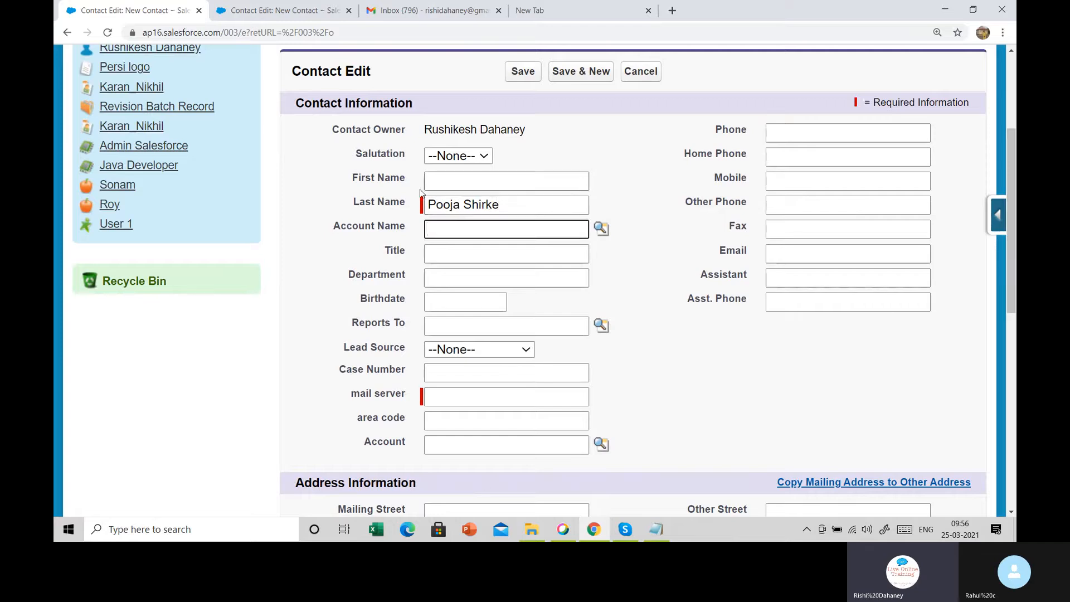
Set mail server gmail.com, Lead Source Web and the contact's email address, then save
double_click(472, 396)
click(467, 421)
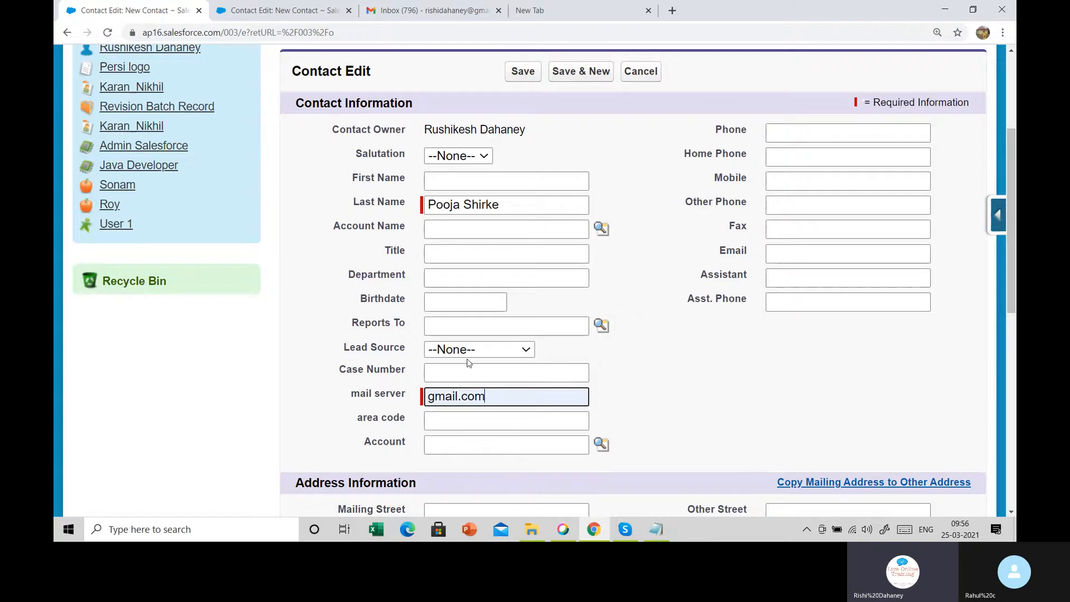
click(467, 351)
click(465, 375)
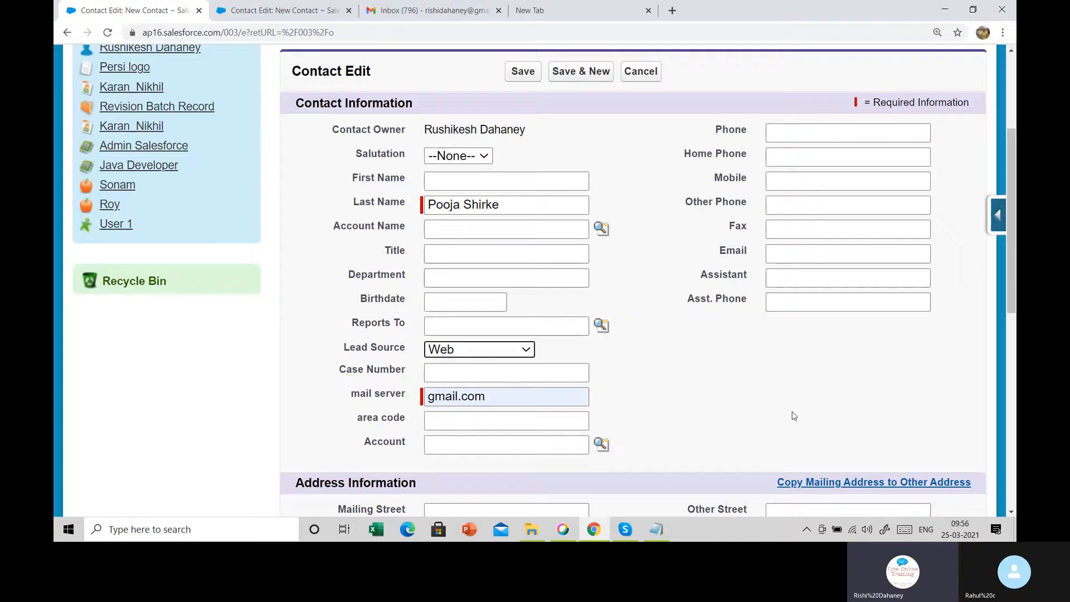
click(789, 252)
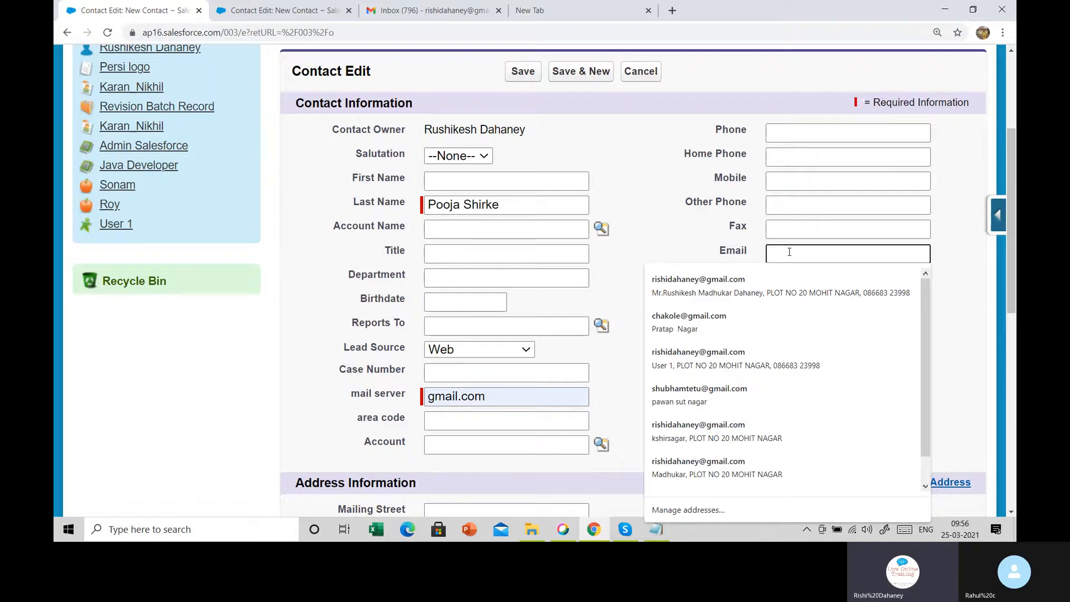
click(779, 279)
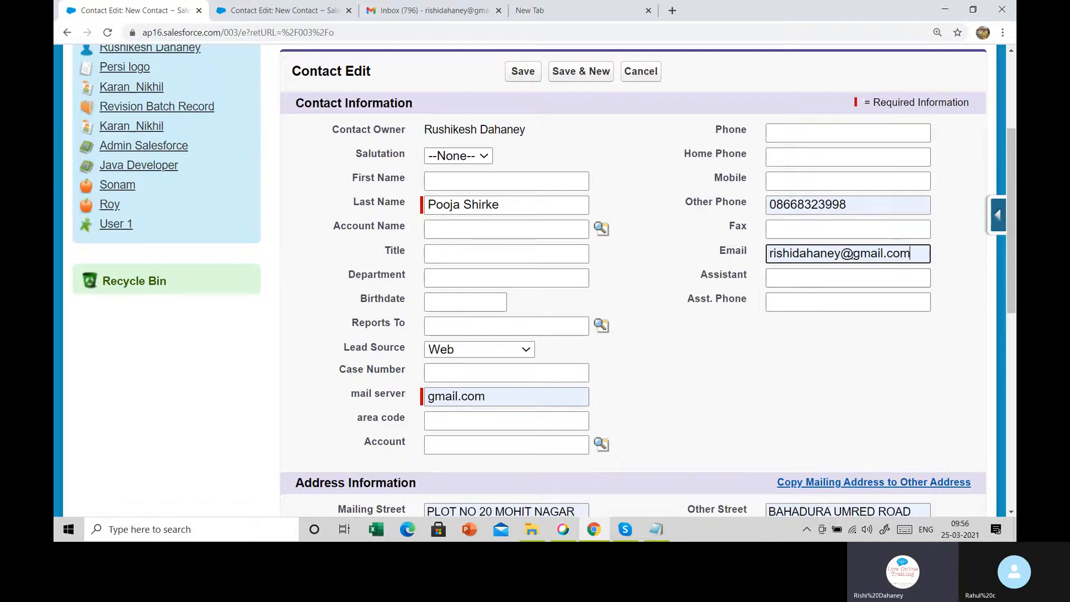
drag(920, 250, 747, 249)
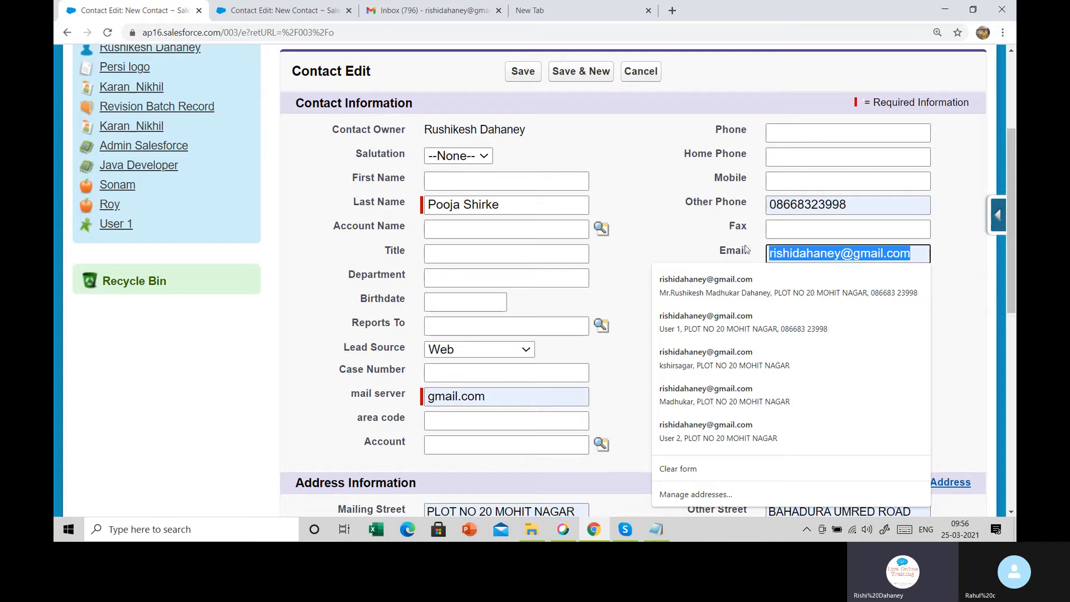
click(711, 259)
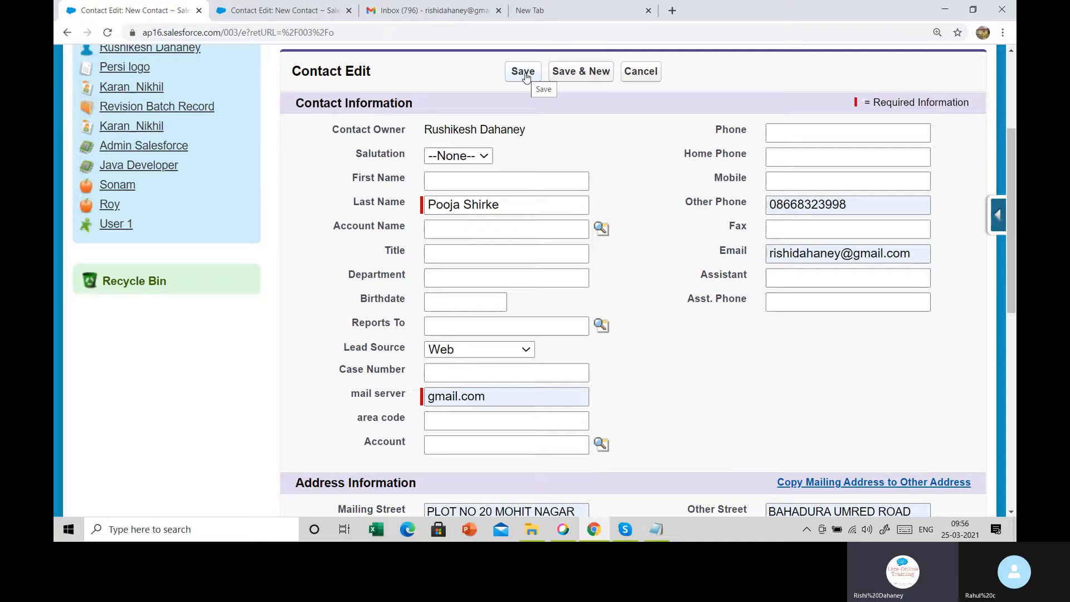
click(525, 73)
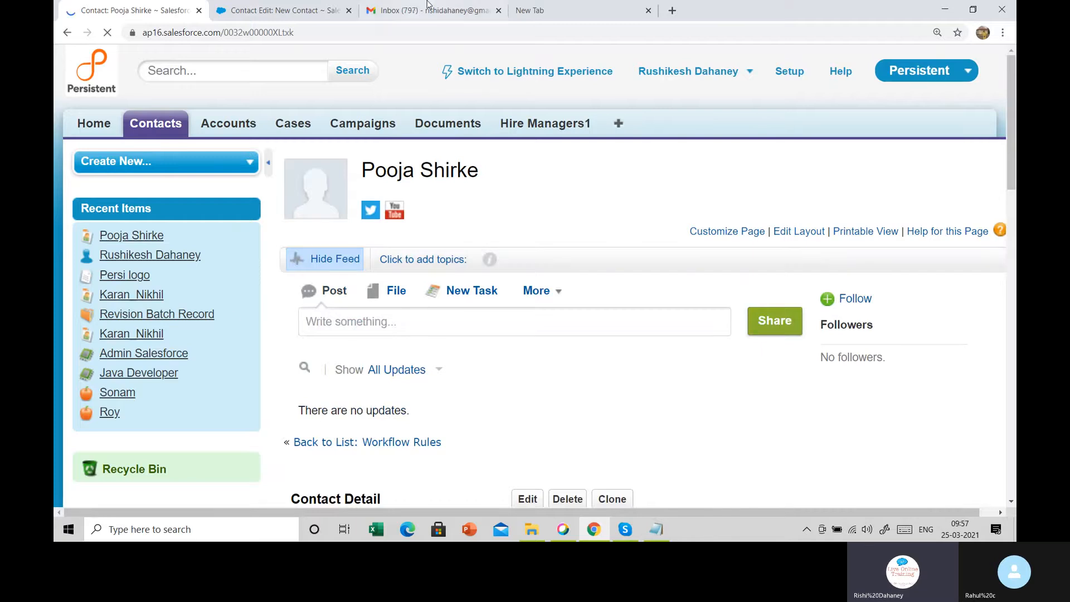
In Gmail, open the case registration email, mark it safe, and return to the inbox
click(424, 9)
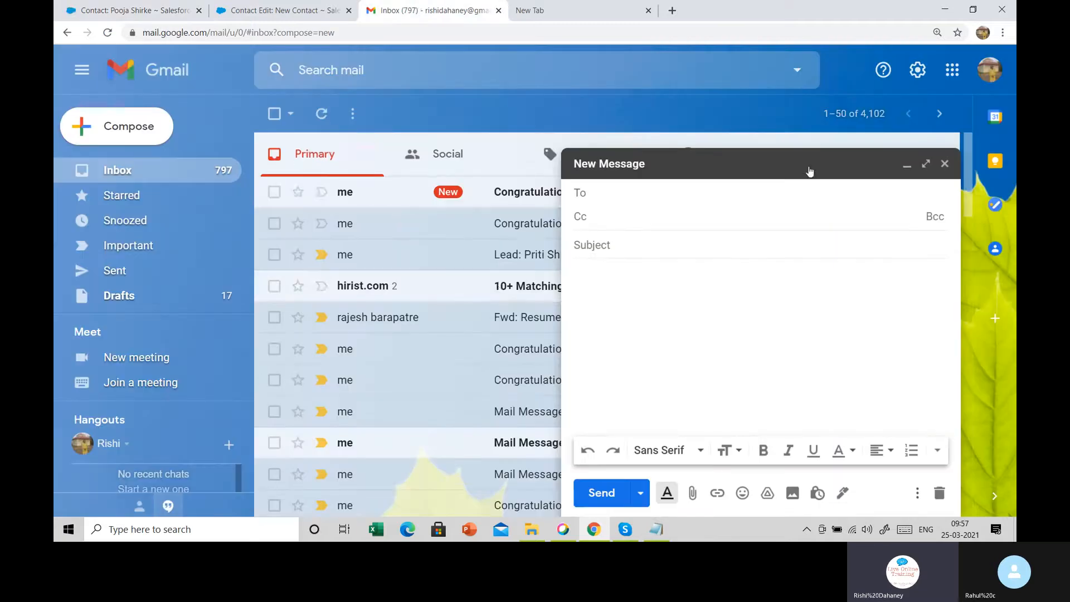
click(808, 166)
click(535, 193)
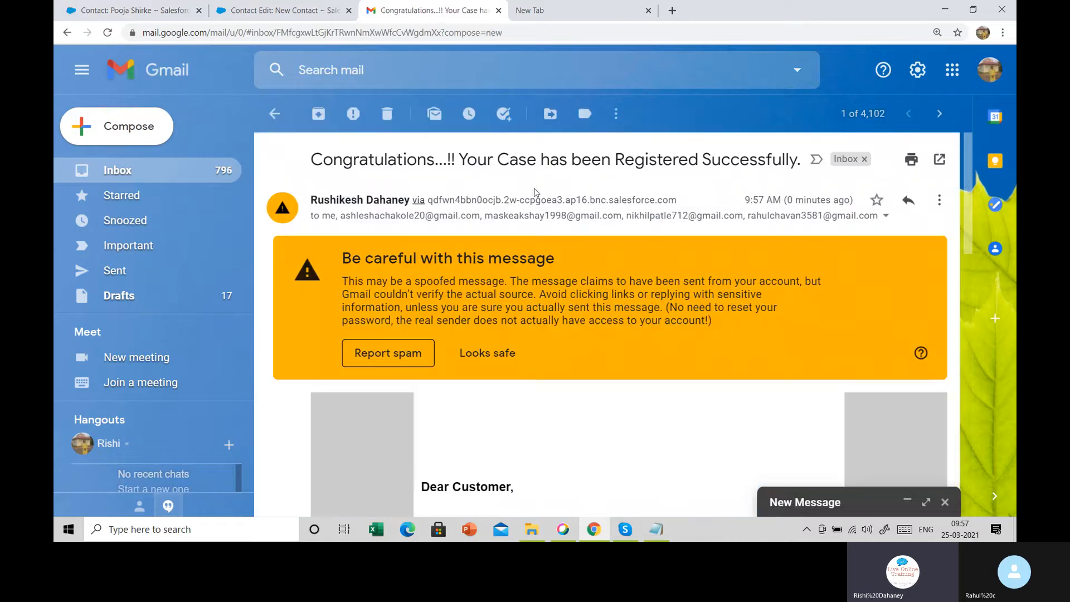
drag(310, 161, 788, 170)
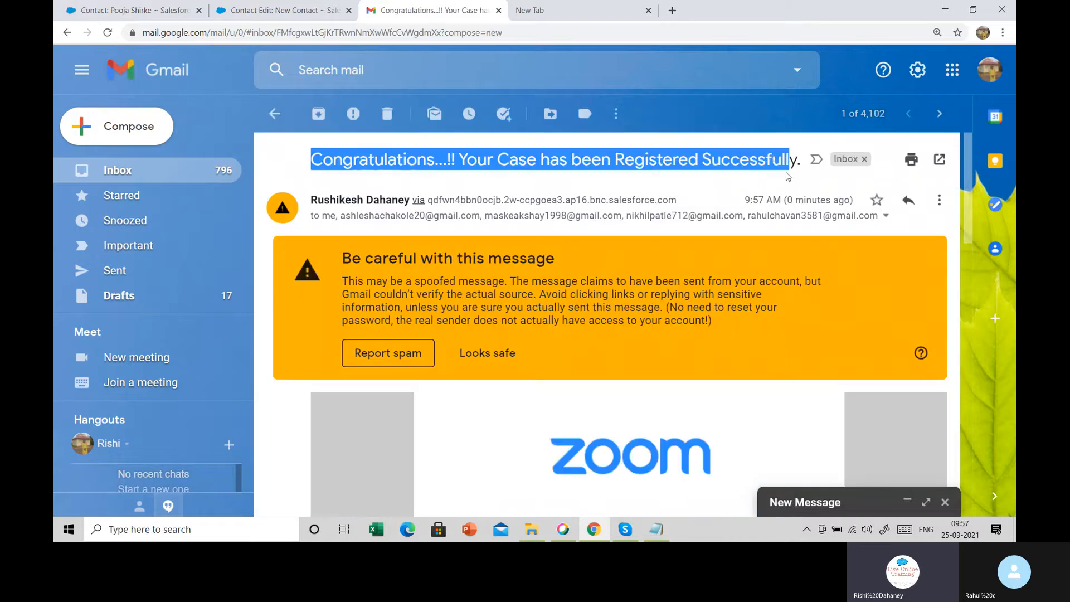
scroll(682, 377, down, 2)
click(490, 227)
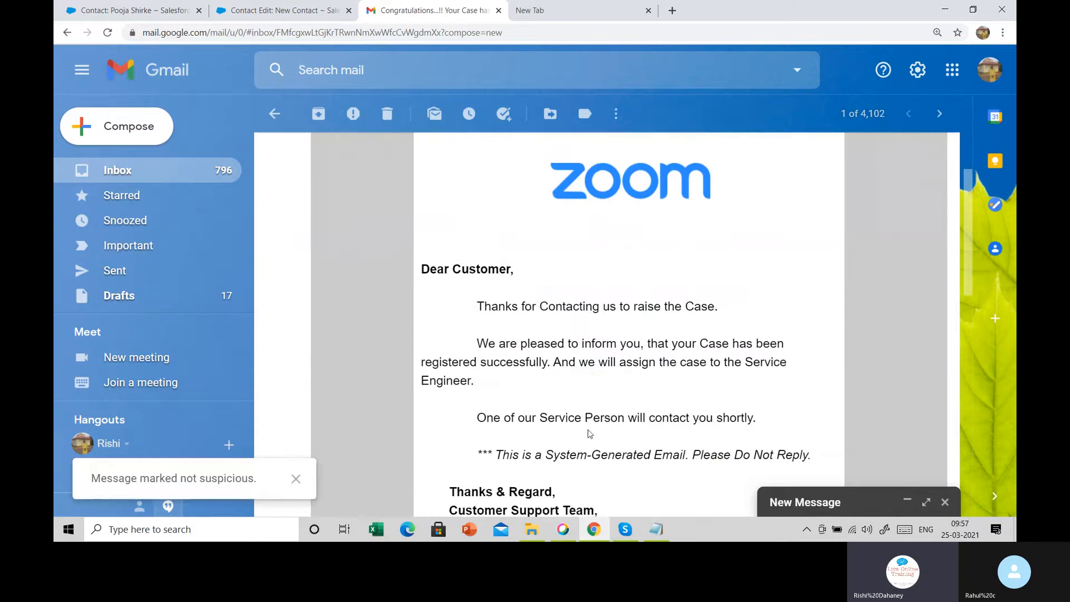
scroll(610, 362, down, 5)
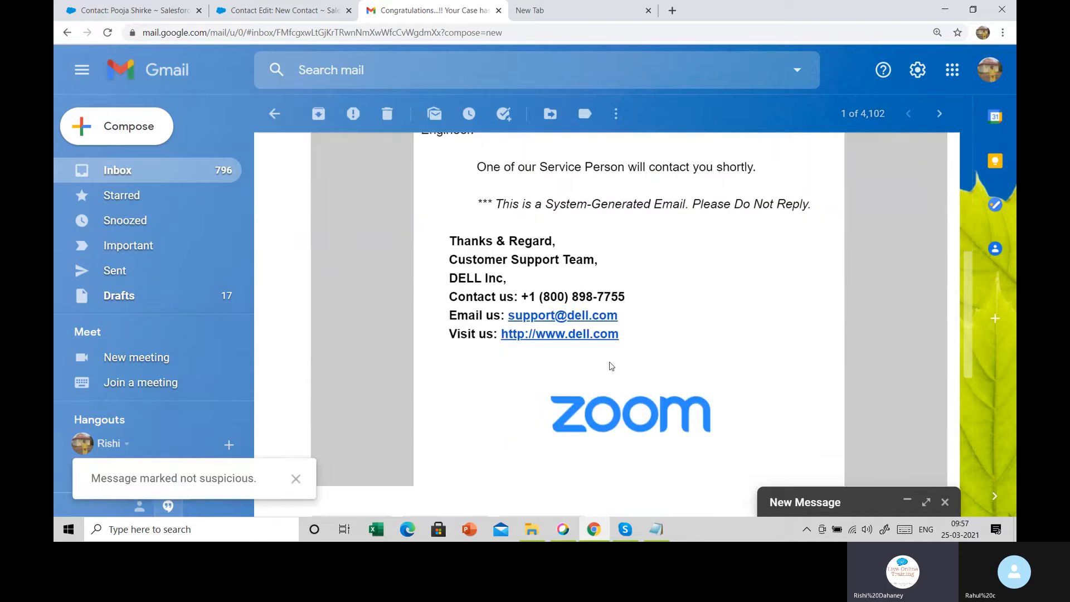
scroll(610, 365, up, 4)
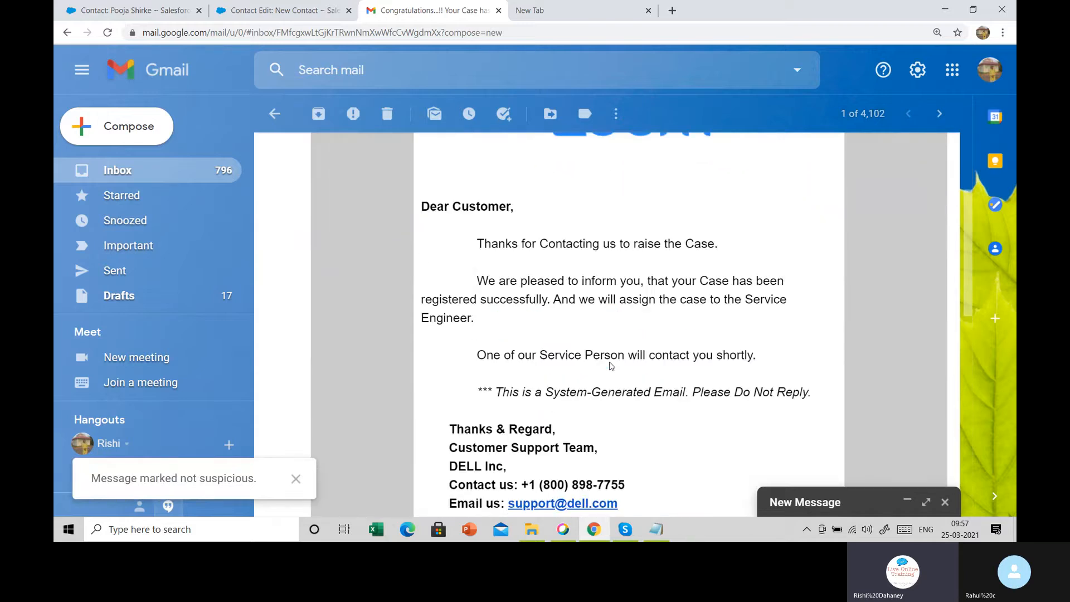
scroll(611, 366, up, 3)
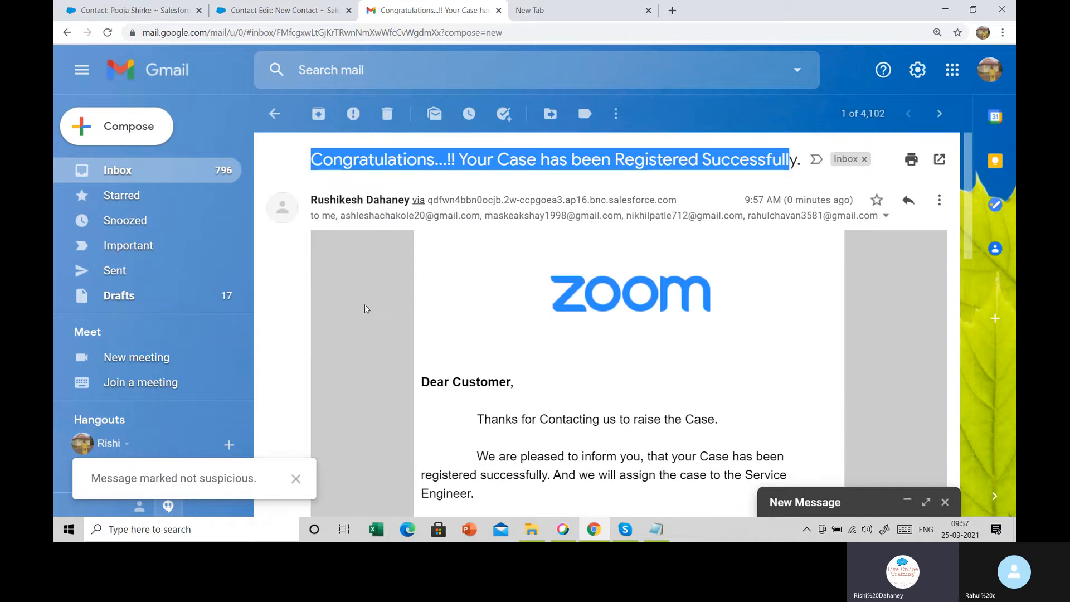
click(274, 113)
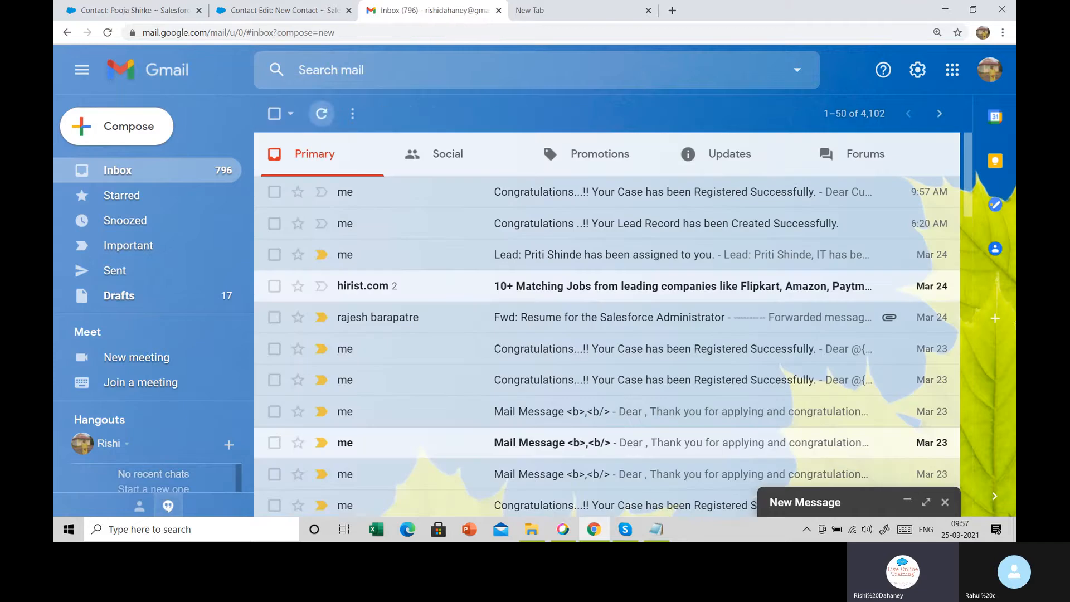
Review the confirmation email's recipient details, then switch back to the Salesforce contact record
click(397, 200)
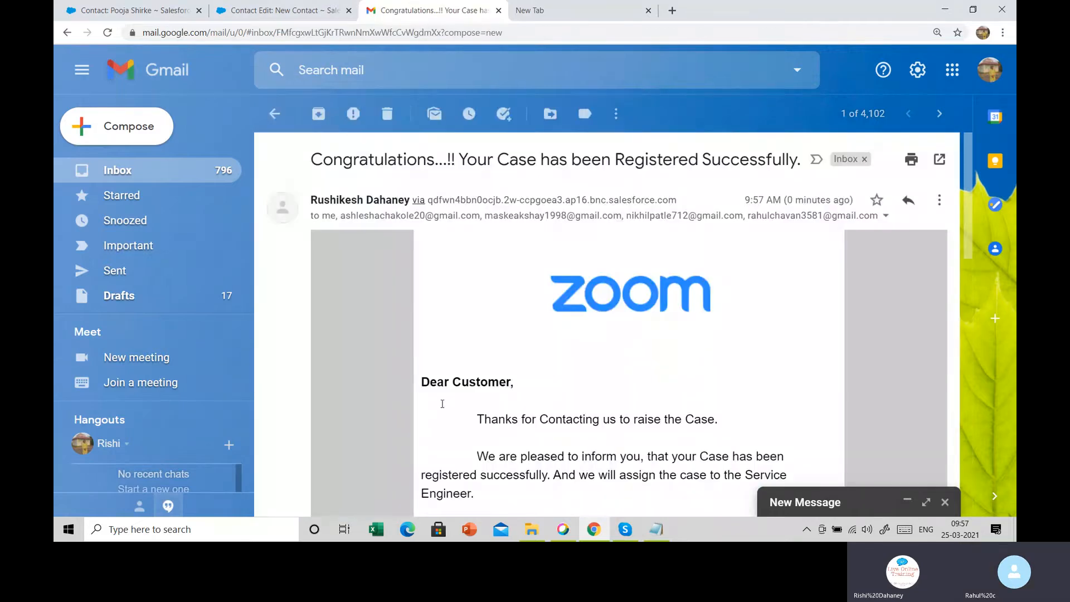
scroll(442, 404, down, 1)
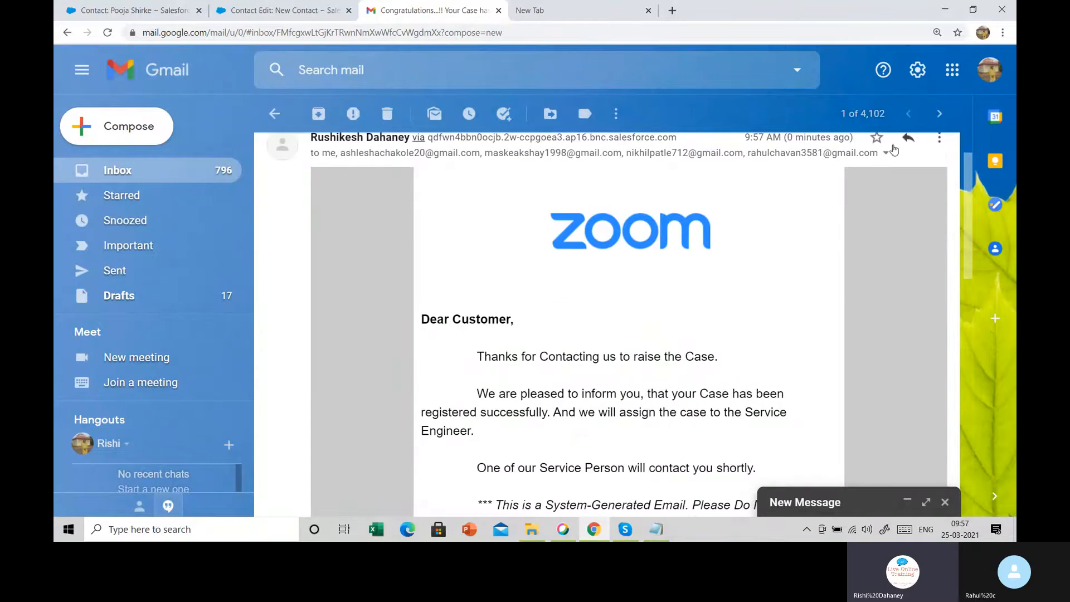
click(884, 155)
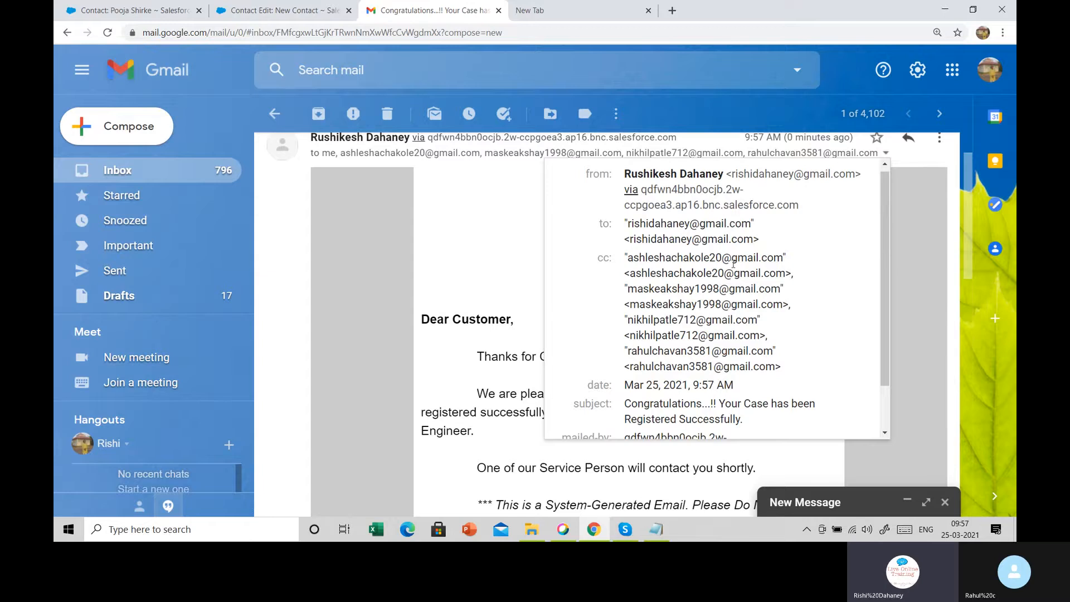
drag(625, 259, 719, 340)
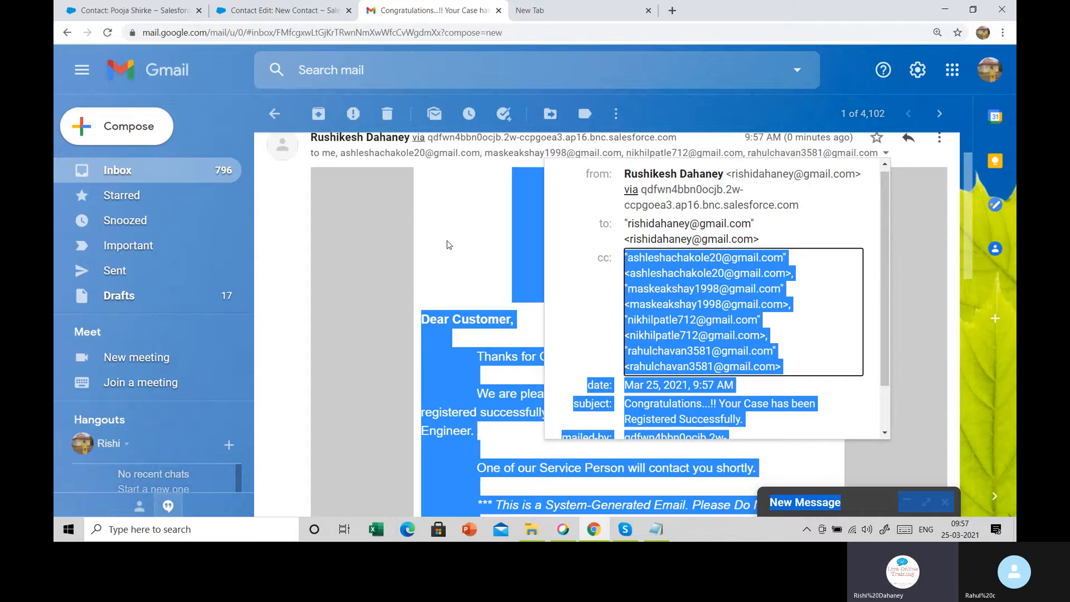
click(449, 245)
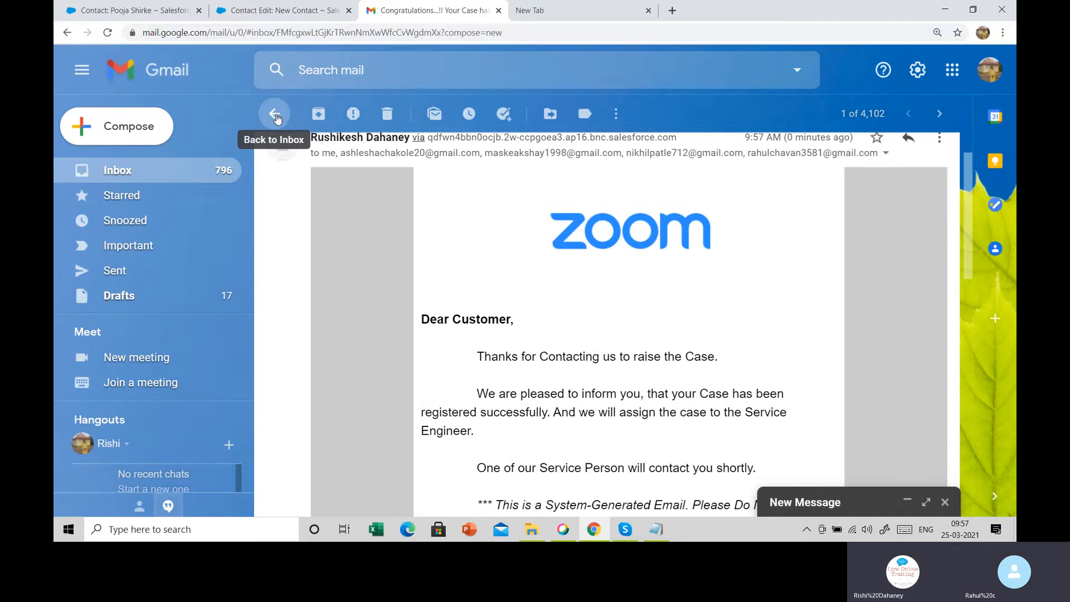
click(275, 116)
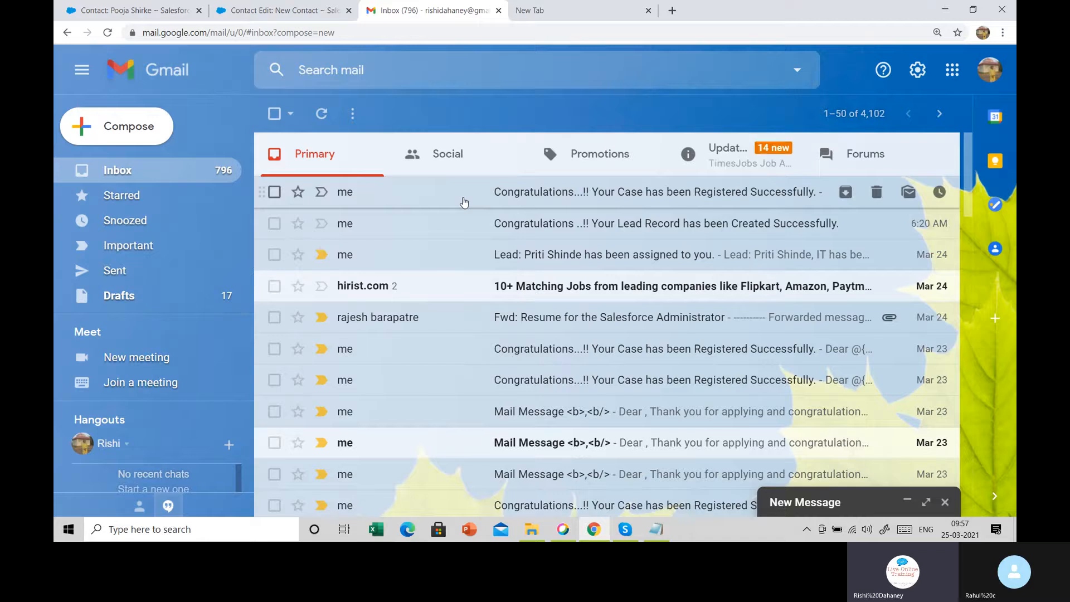
click(133, 10)
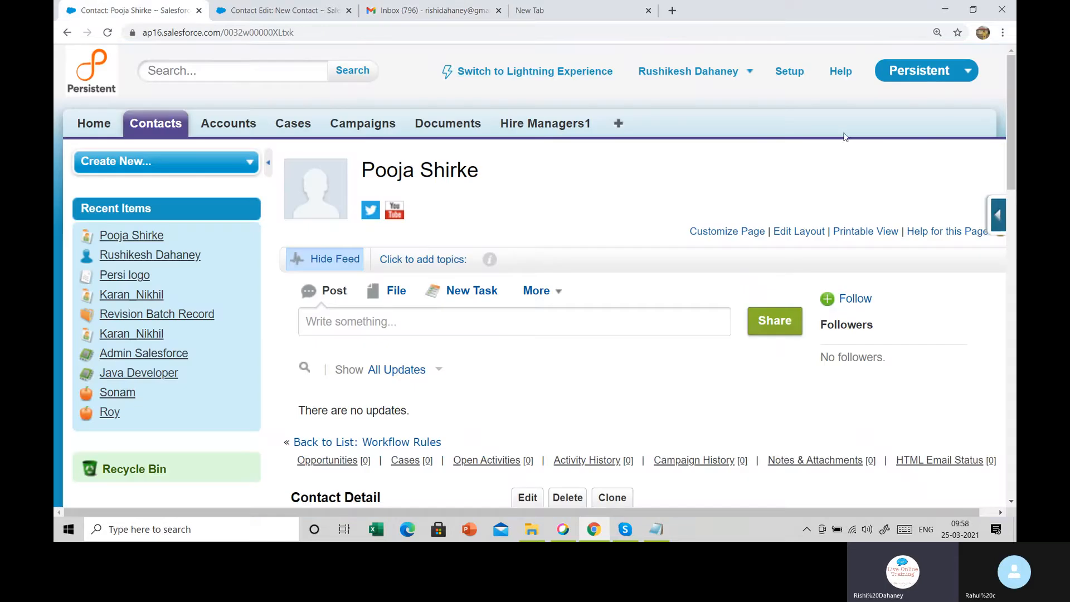
scroll(693, 215, down, 2)
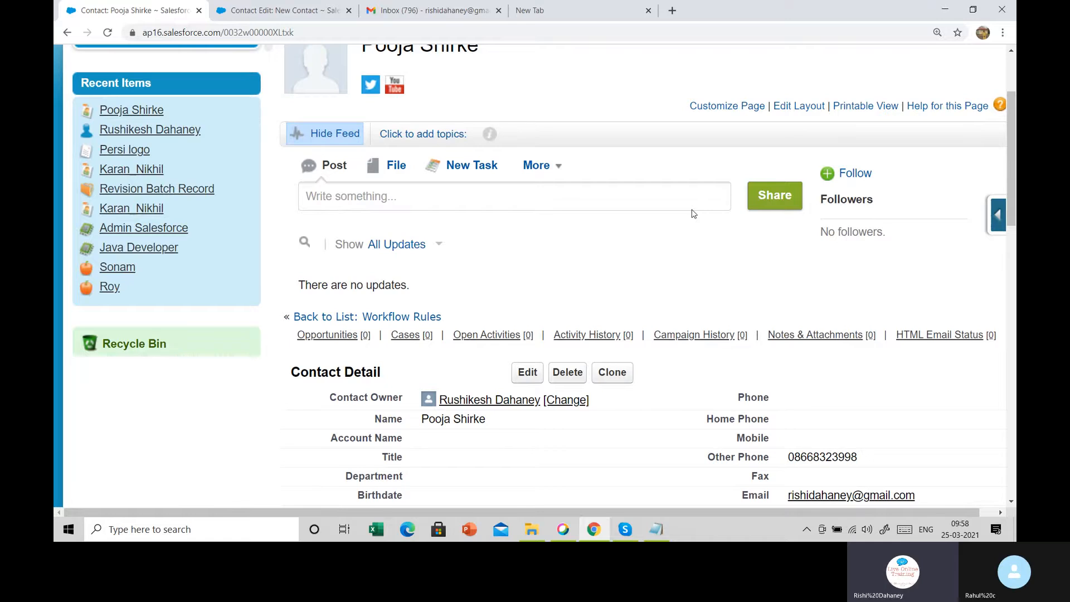
scroll(694, 213, down, 2)
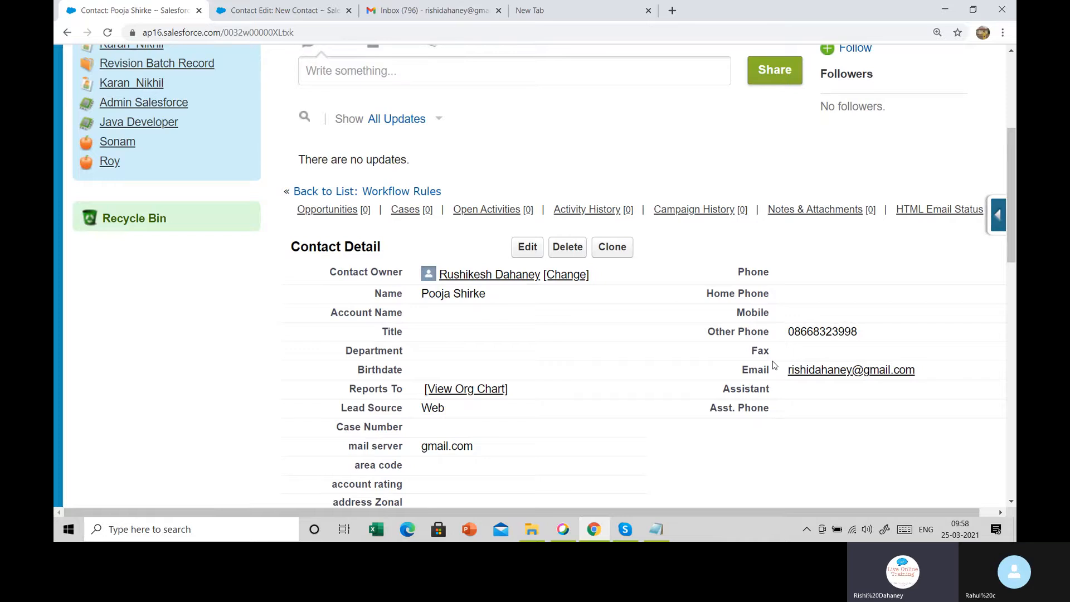
scroll(773, 365, up, 5)
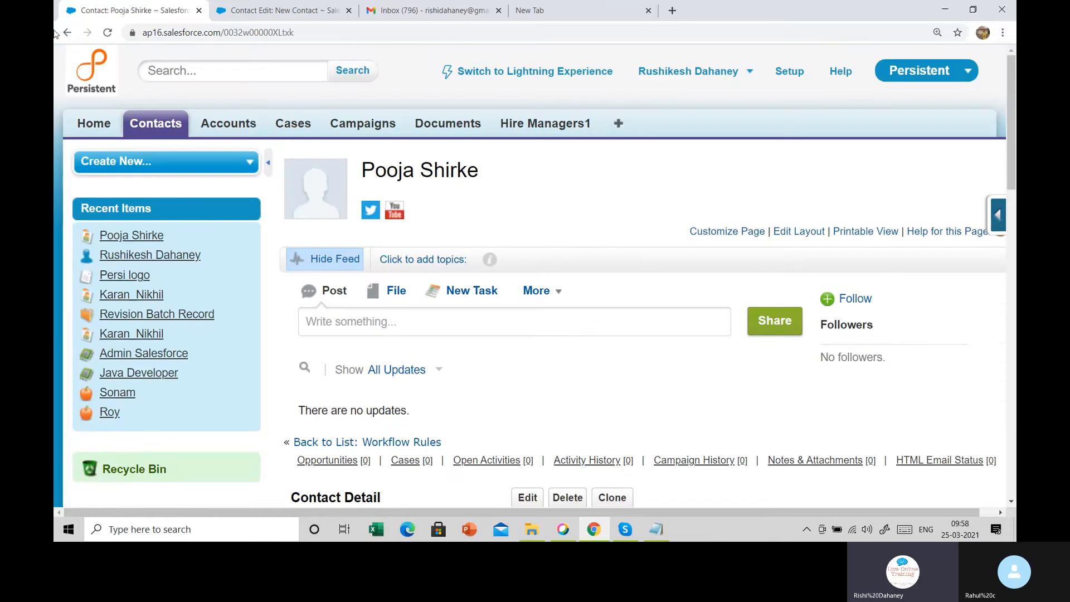
Customize My Tabs to add Leads to the selected tabs and save
click(620, 126)
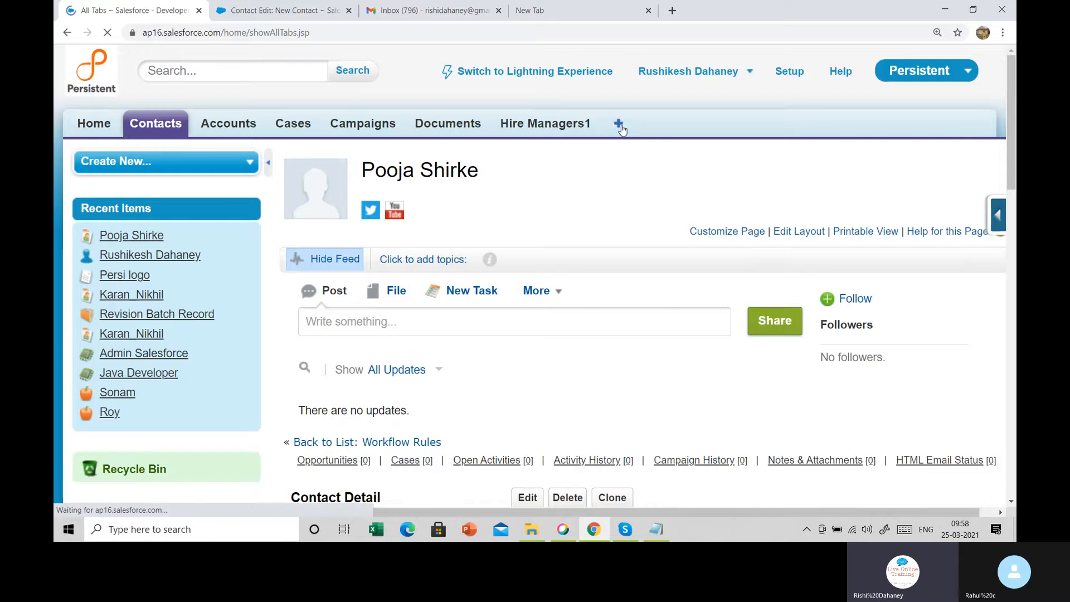
click(905, 251)
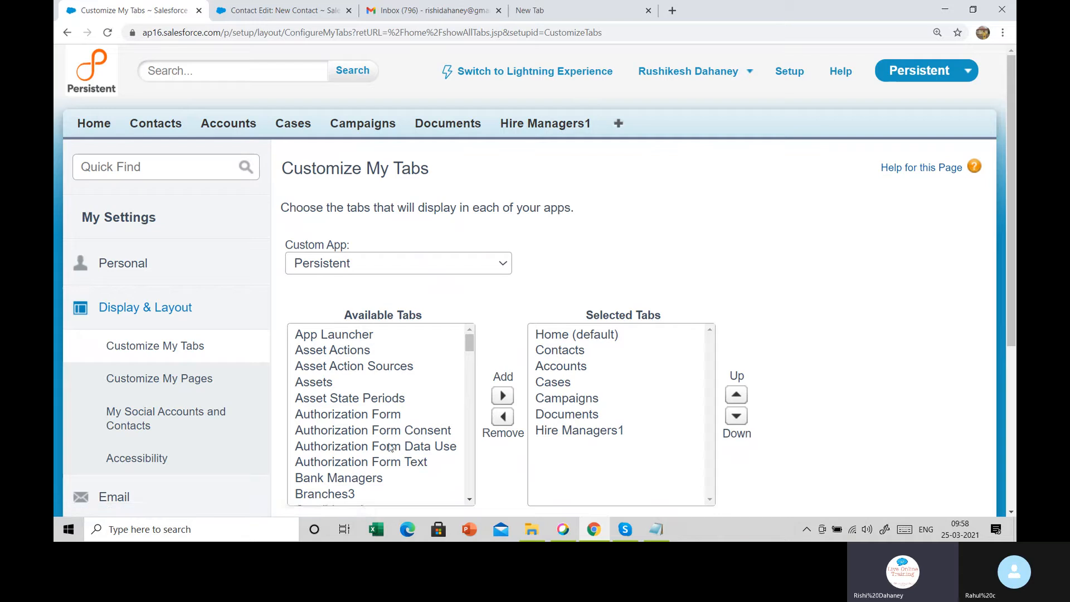
click(345, 402)
key(l)
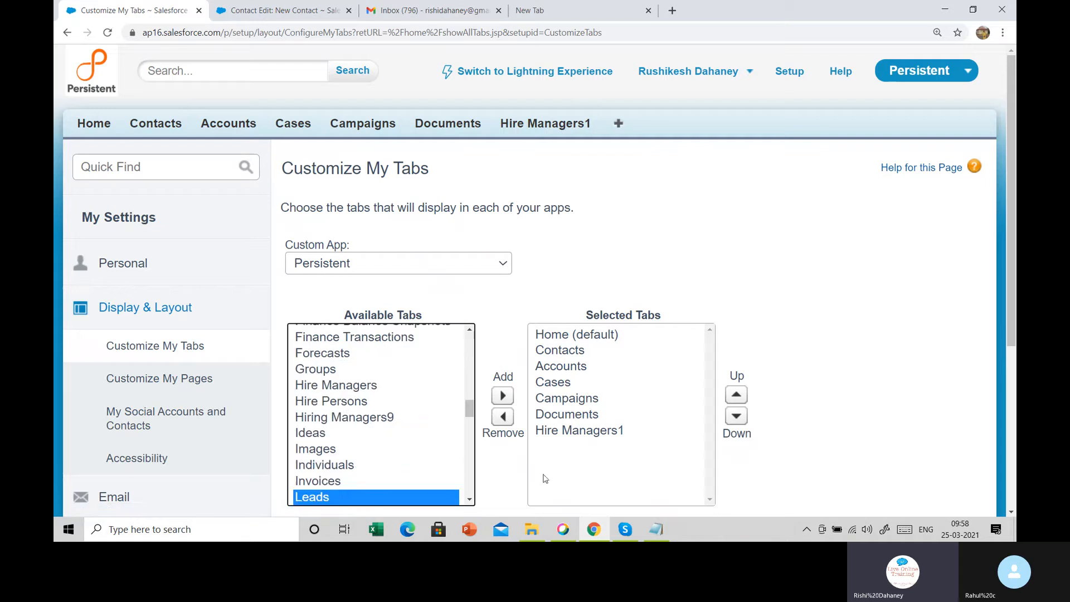
click(502, 395)
scroll(797, 324, down, 5)
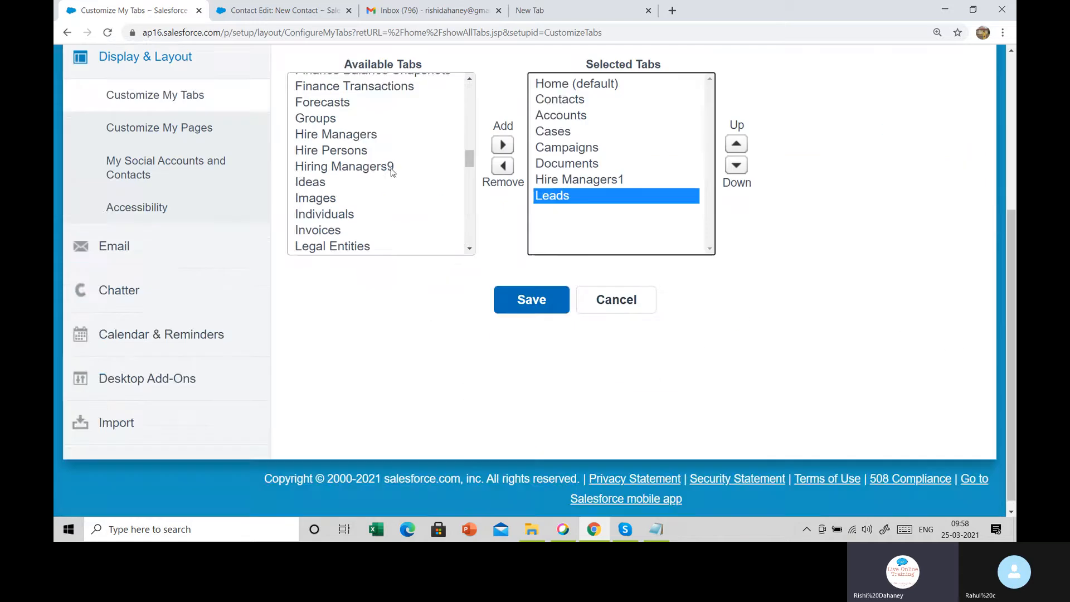
click(537, 300)
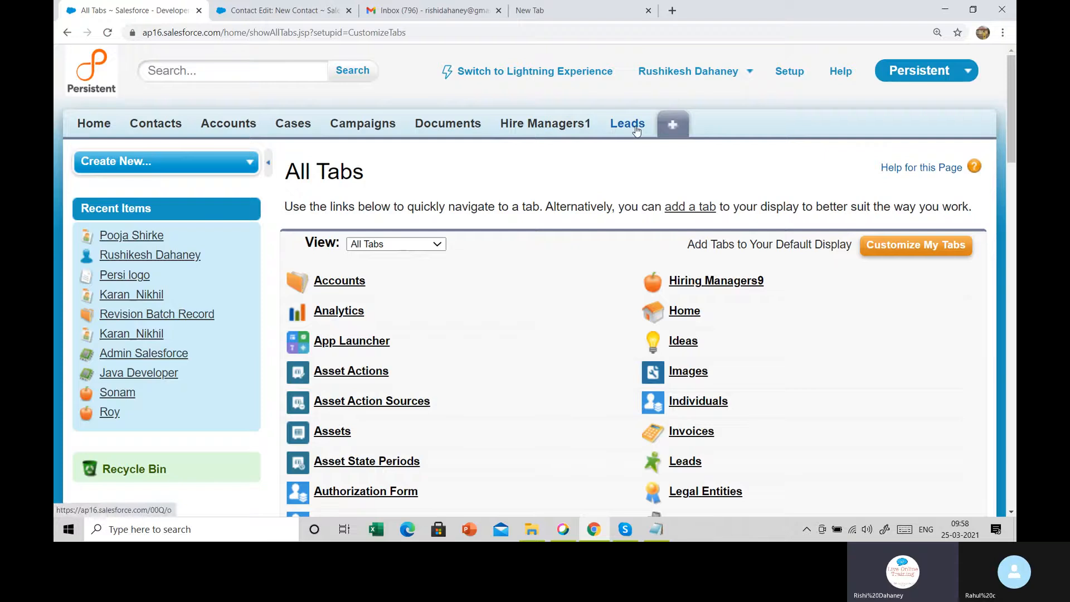
Open a blank New Case form (Status New, Priority Medium) from the Cases tab
click(294, 128)
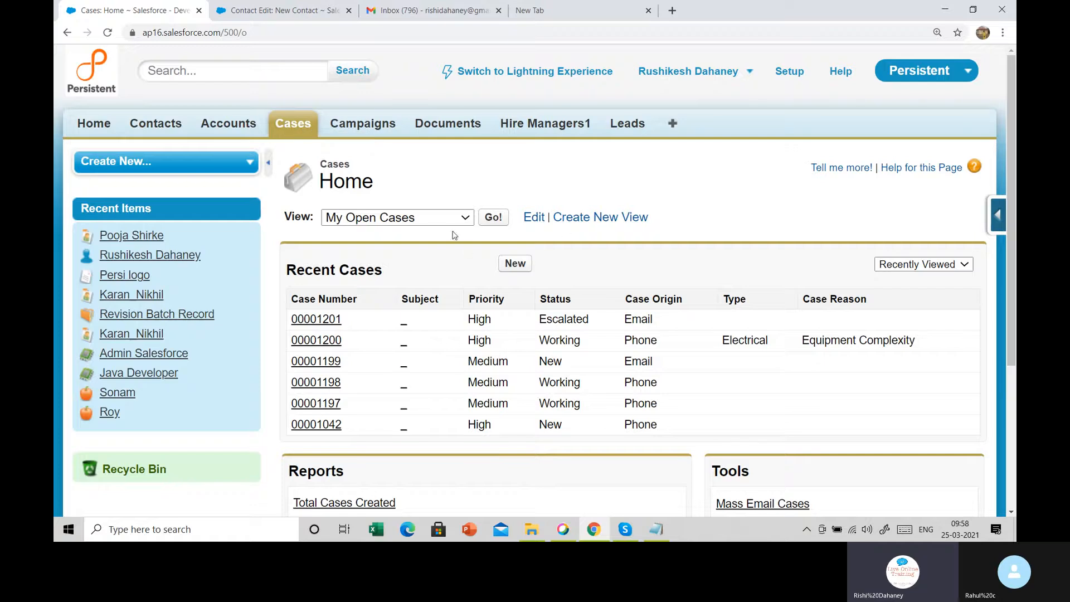
click(515, 265)
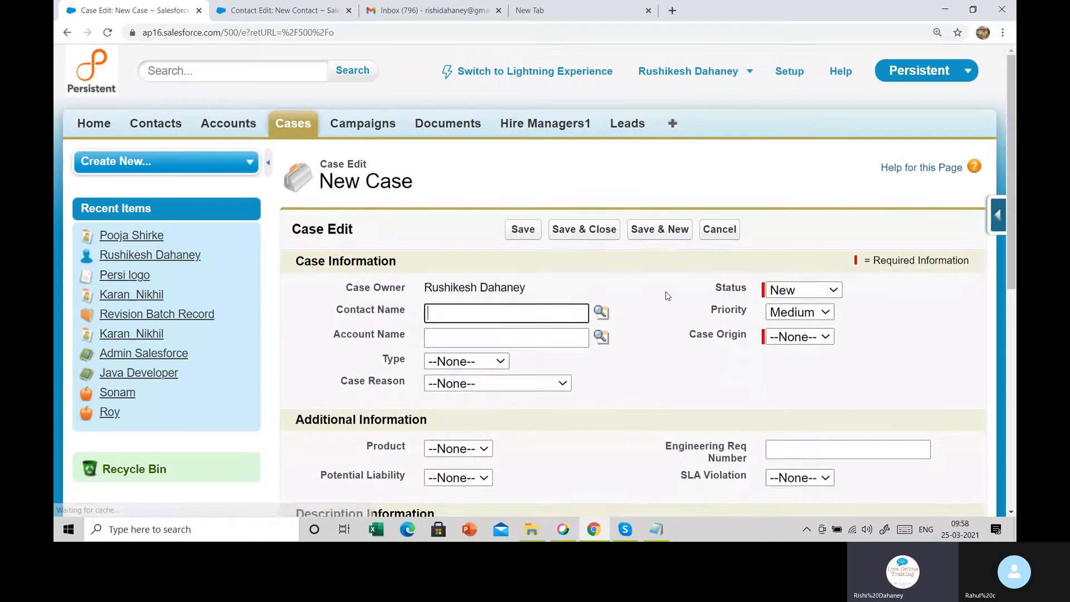
scroll(666, 296, down, 1)
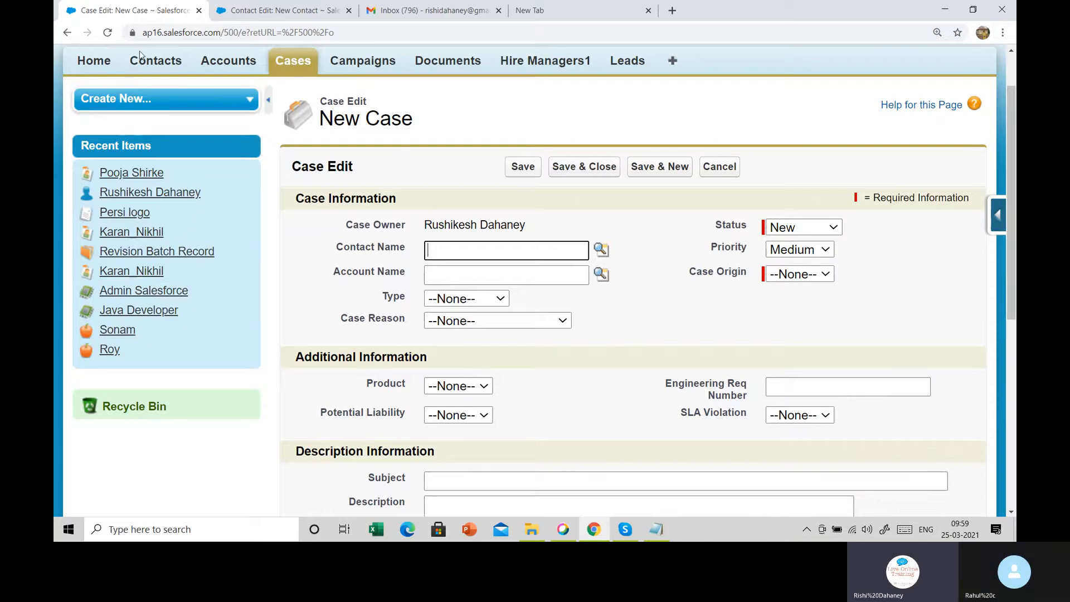
Start a new contact and autofill its Last Name from a saved entry
click(156, 63)
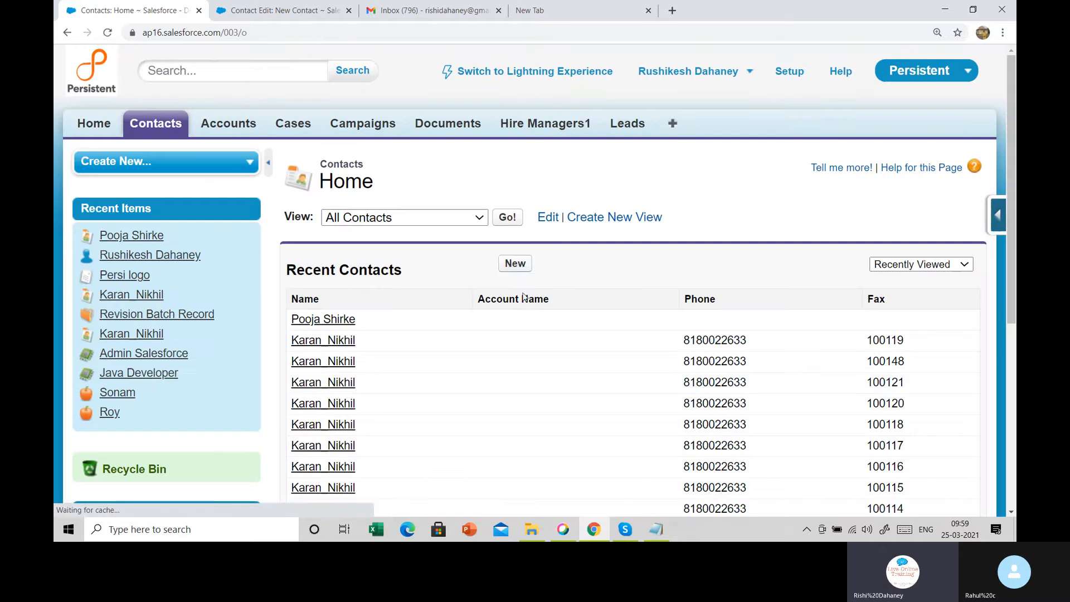
click(522, 266)
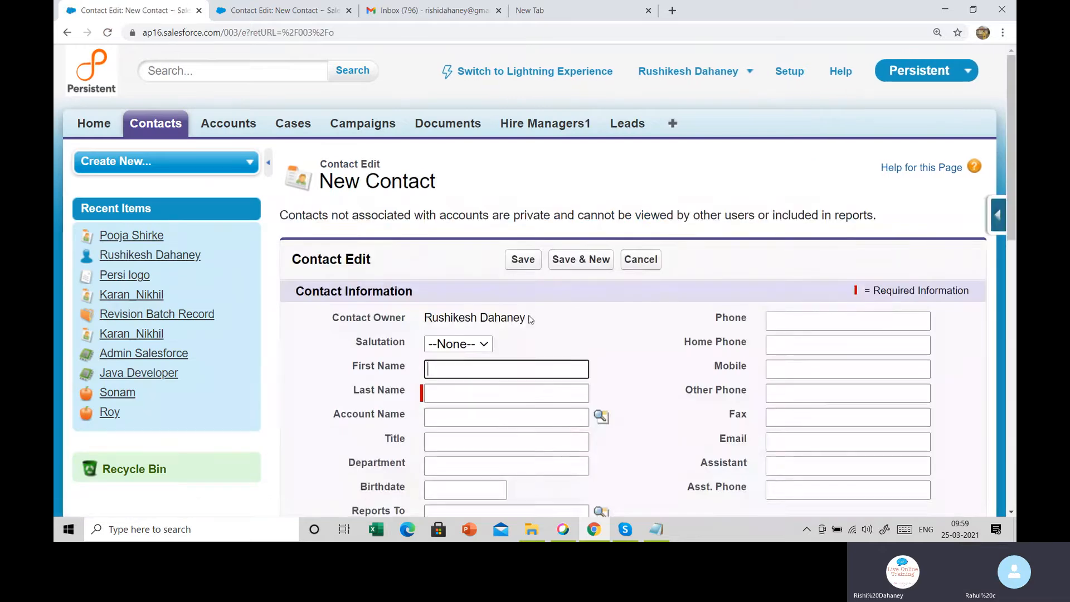
scroll(523, 271, down, 3)
click(445, 211)
click(493, 237)
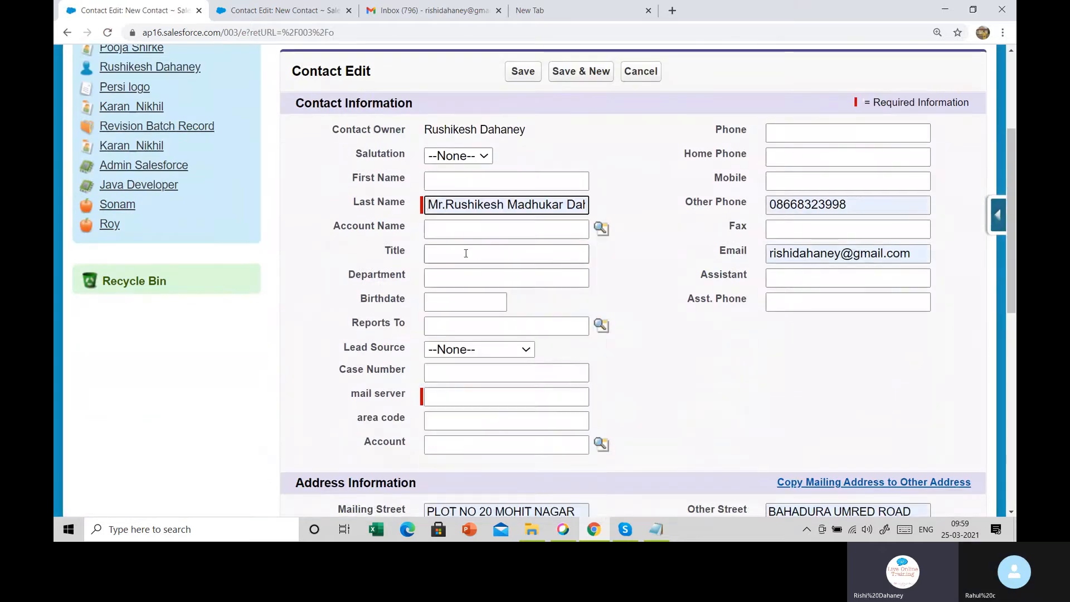
Set the mail server to yahoo.com, clear the Email field, and save the contact
click(446, 397)
click(450, 444)
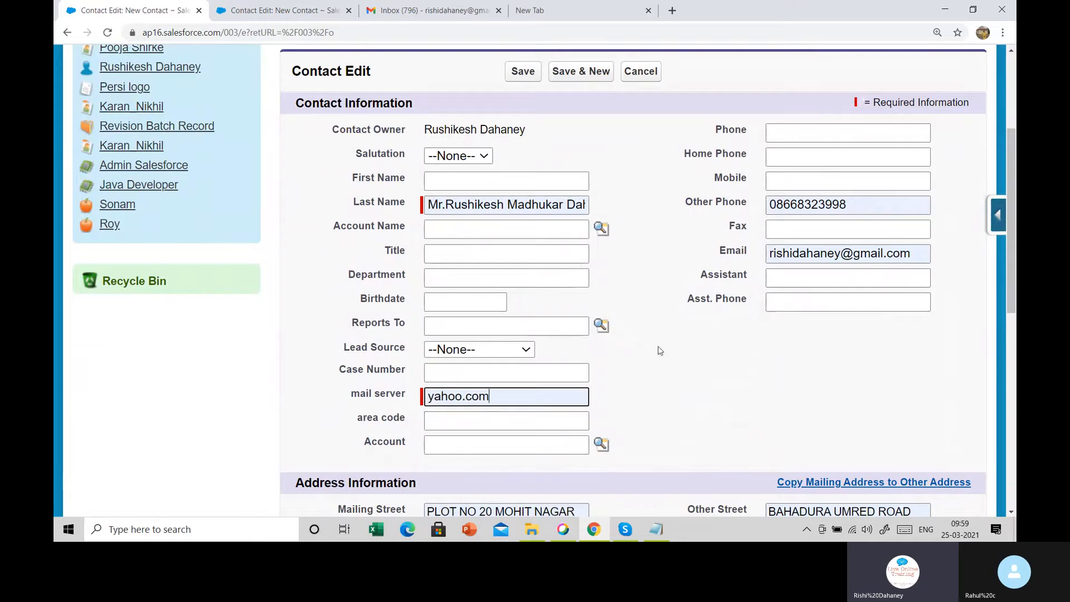
drag(917, 254, 616, 260)
key(BackSpace)
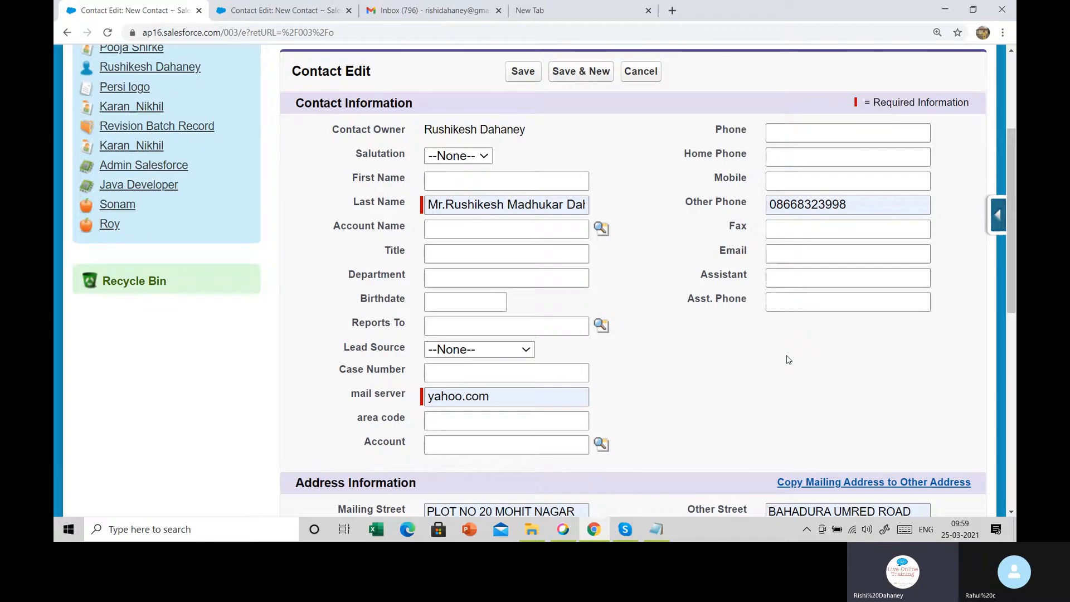
scroll(789, 359, up, 1)
click(526, 136)
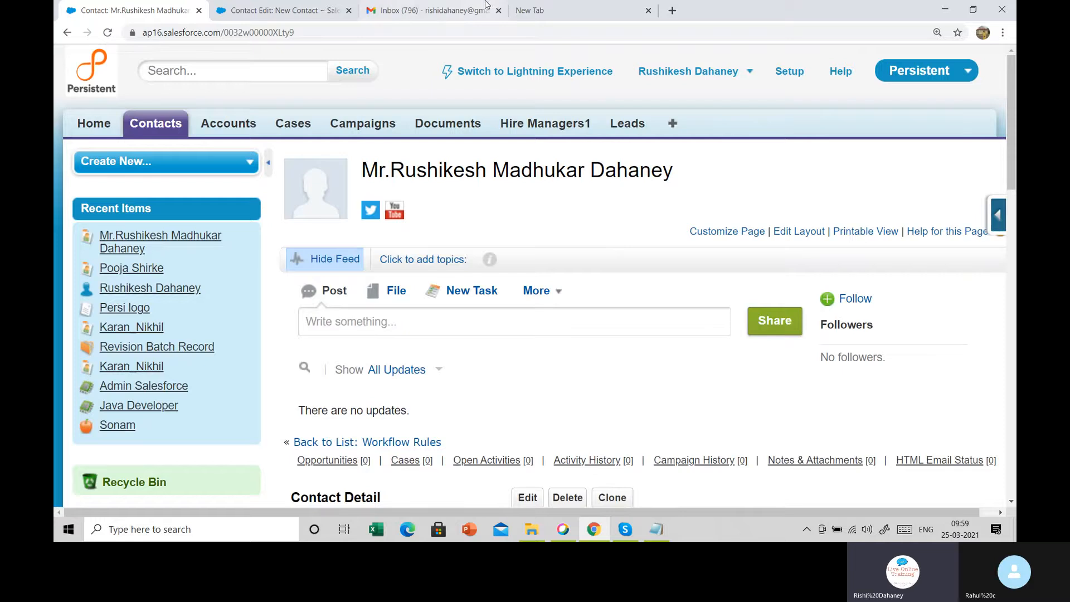
Reload the Gmail inbox, discard the empty New Message draft, and return to the saved contact
click(429, 11)
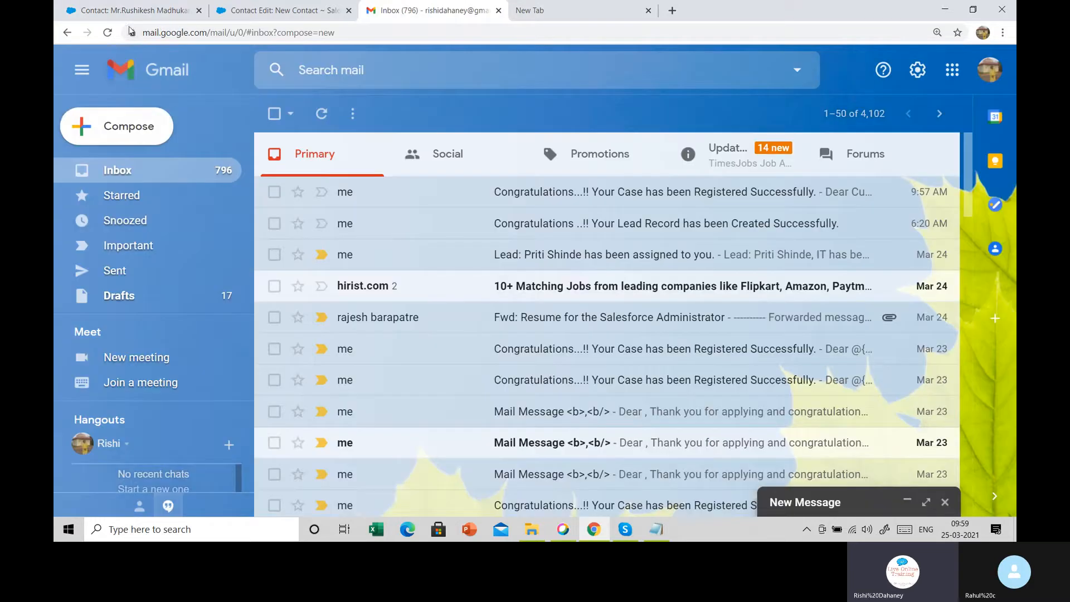
click(108, 33)
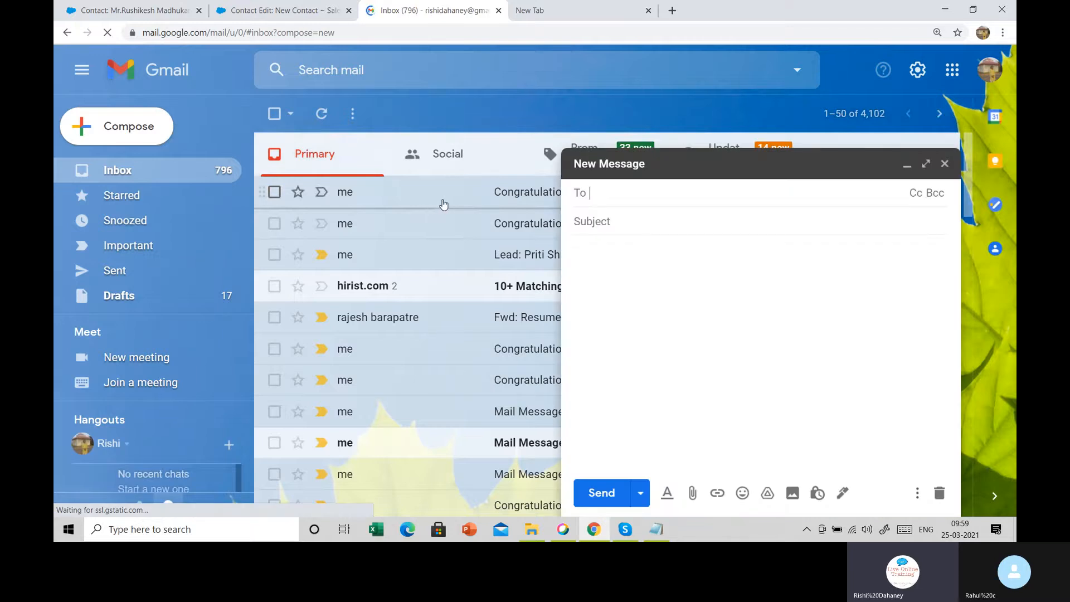
click(945, 164)
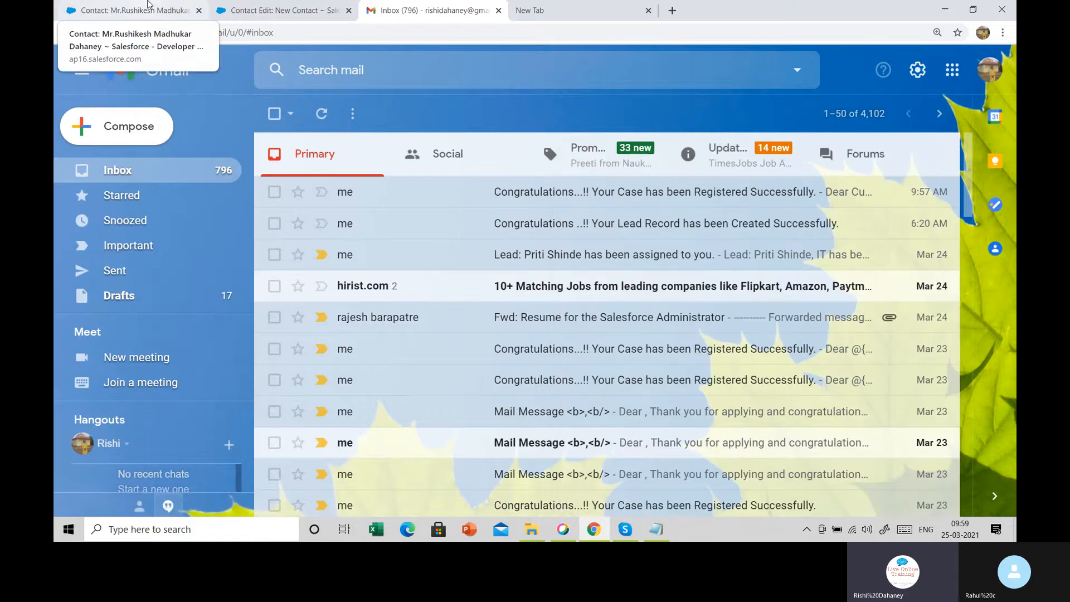
click(149, 4)
Check the contact's email field, then open a new Case form from the Cases tab
scroll(841, 359, down, 5)
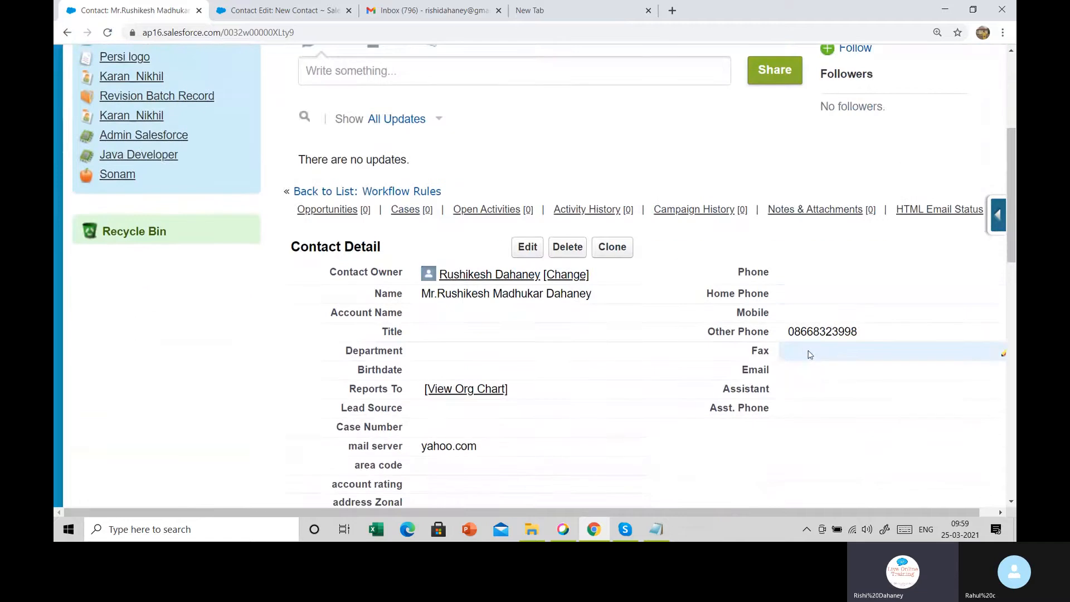
double_click(846, 370)
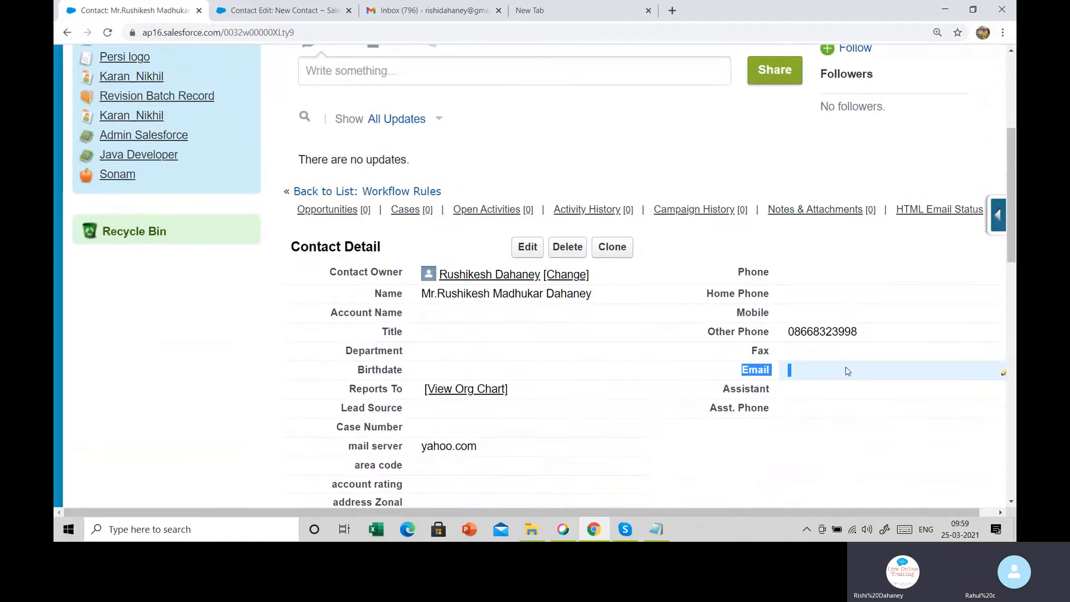
scroll(327, 105, up, 5)
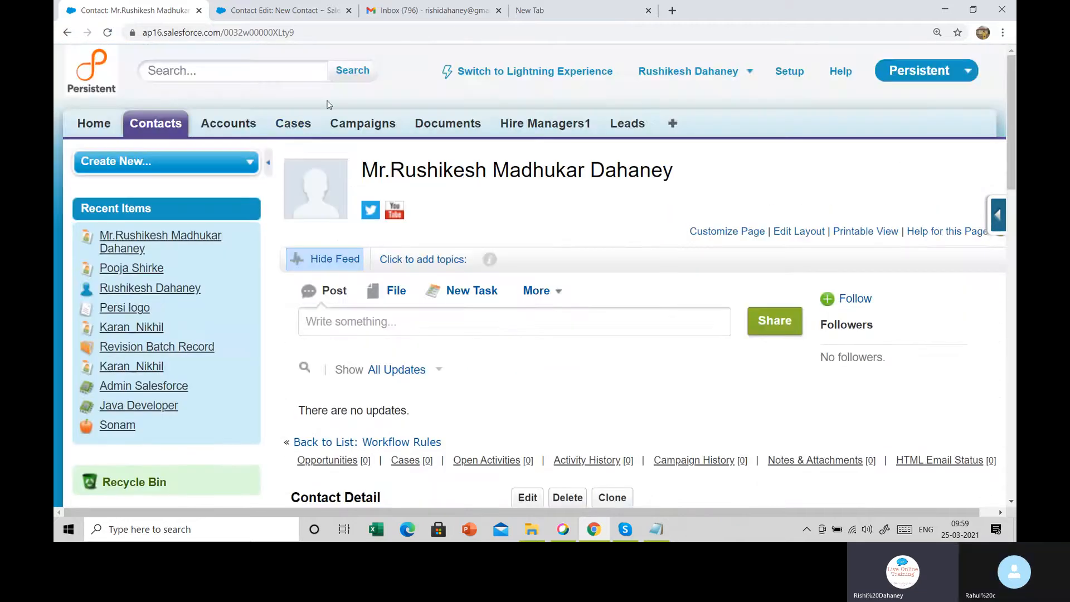
click(299, 125)
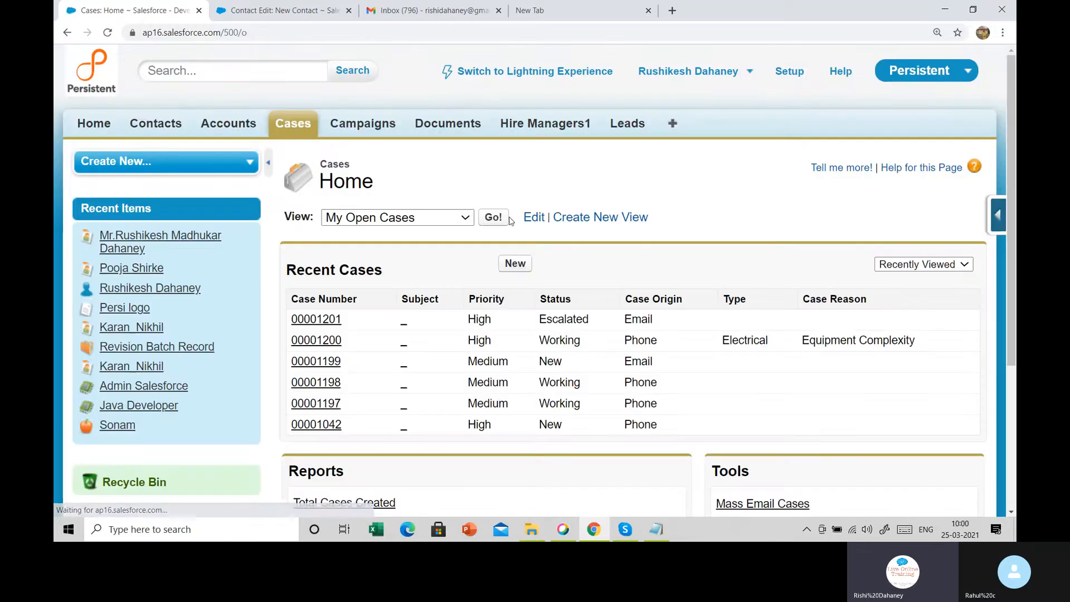
click(516, 267)
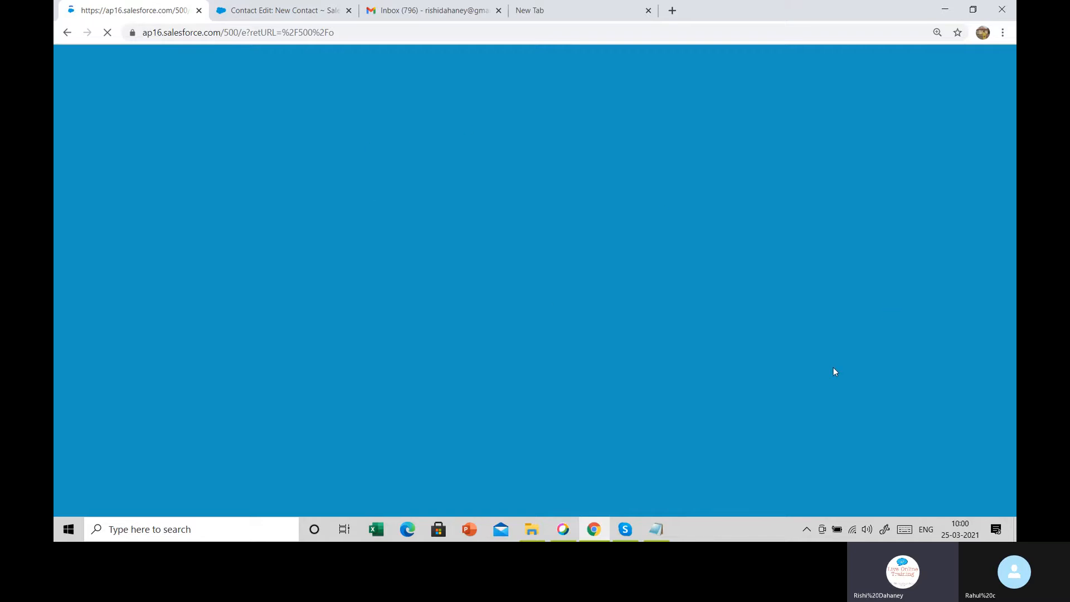
scroll(762, 373, down, 2)
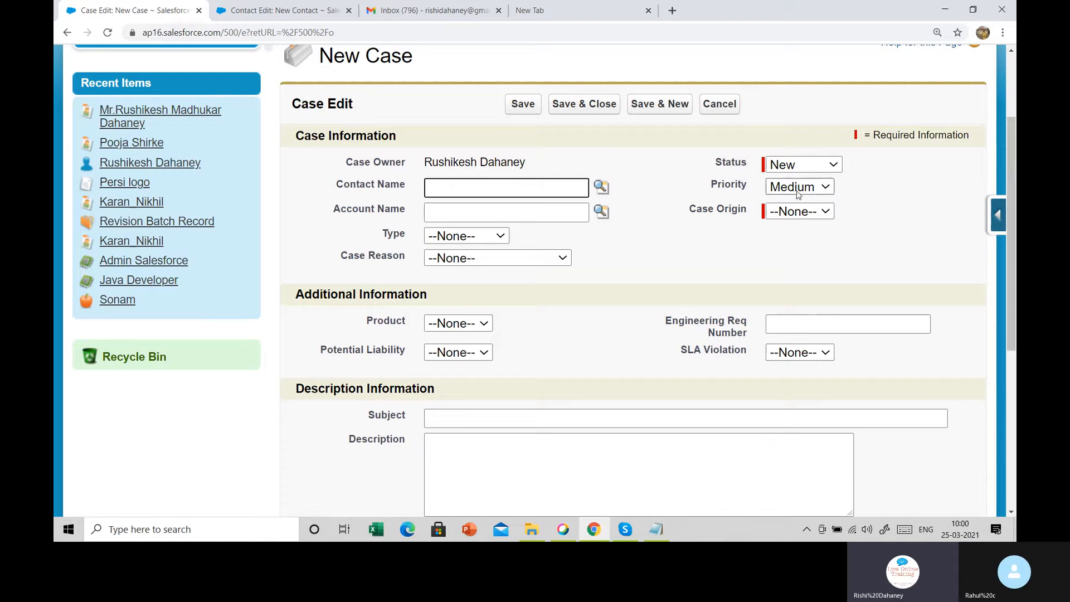
Set the new case's Priority to High
click(797, 191)
click(792, 221)
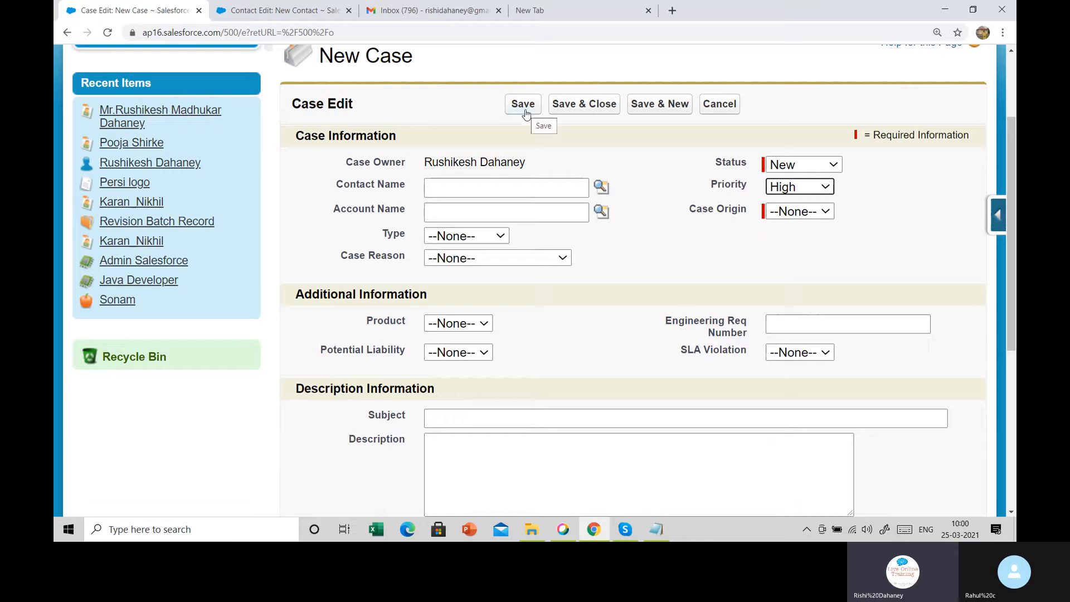
drag(712, 184, 756, 190)
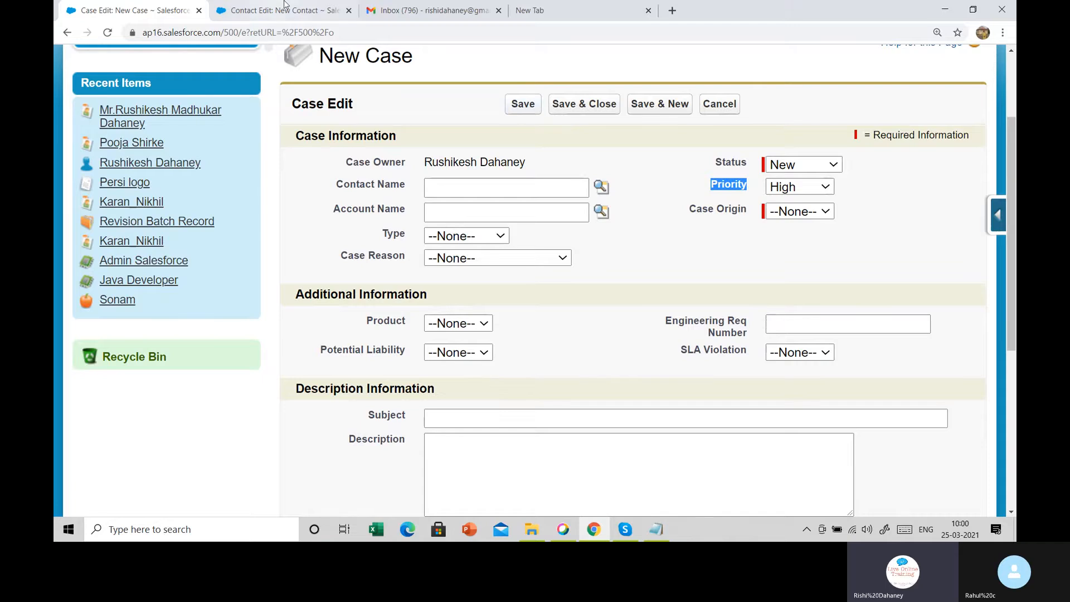
scroll(725, 84, up, 3)
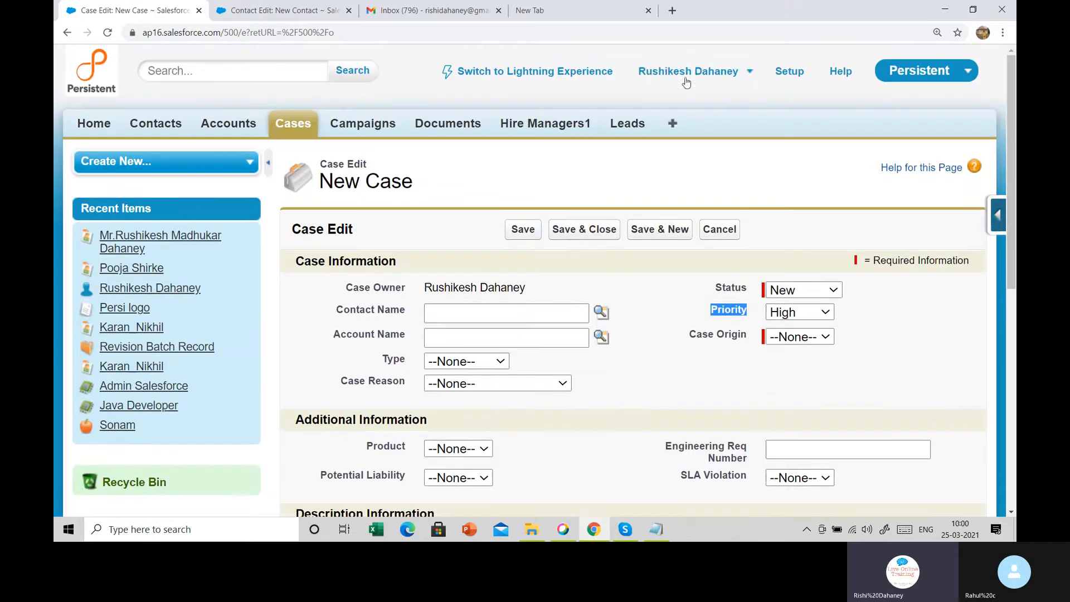
Go to Setup > Create > Workflow & Approvals > Workflow Rules and start a new rule
click(779, 78)
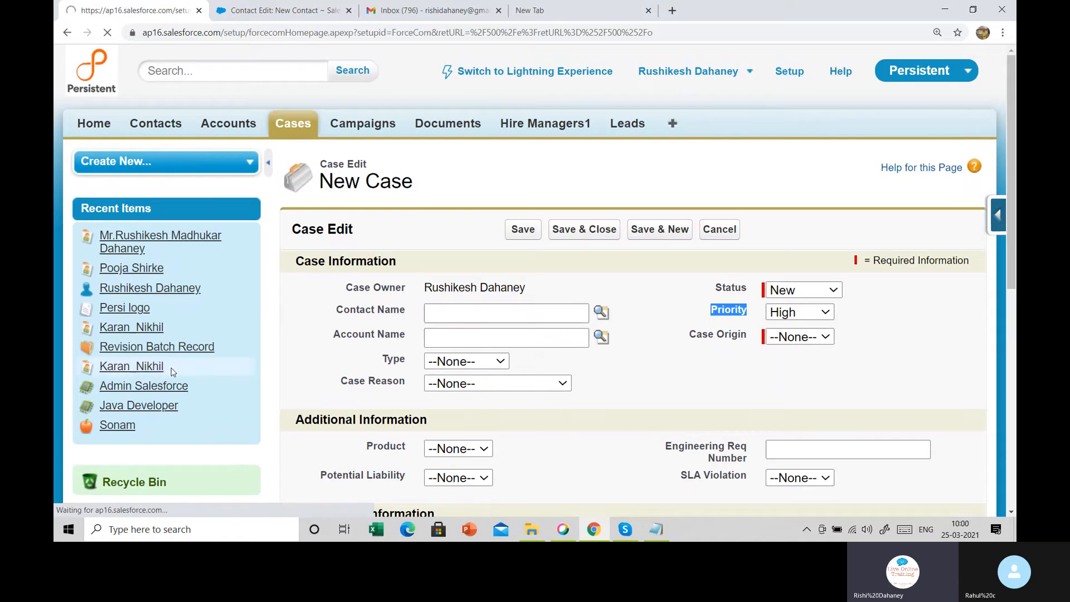
scroll(174, 373, down, 8)
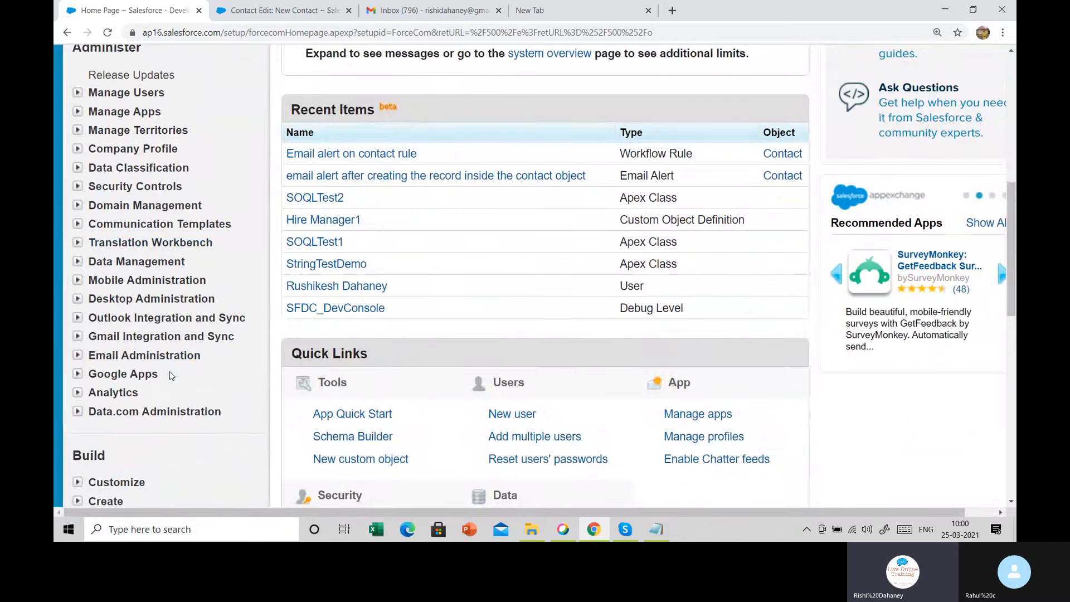
scroll(171, 376, down, 5)
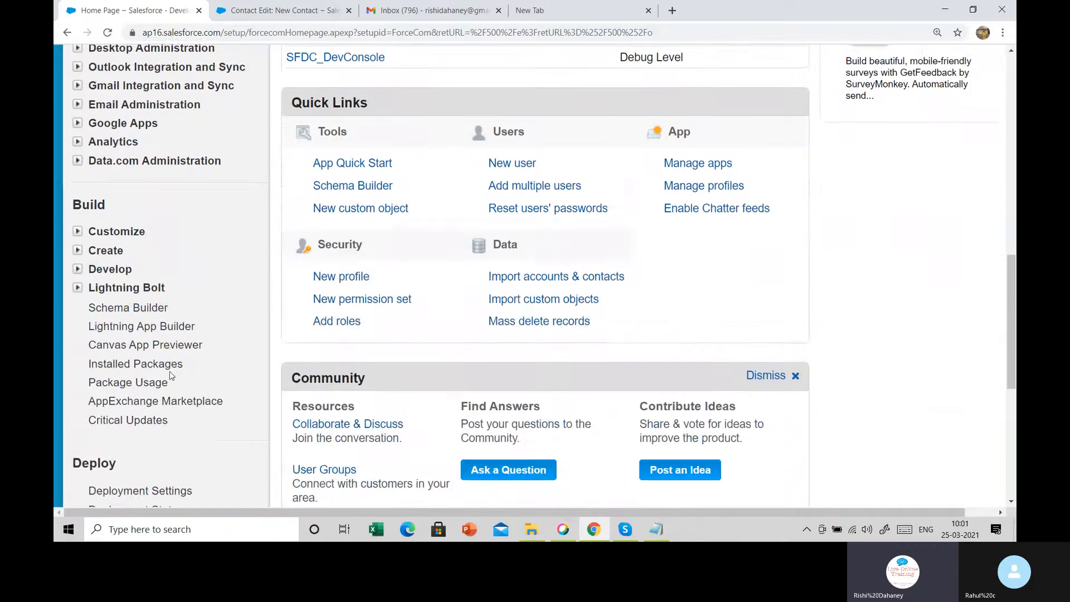
scroll(171, 376, up, 3)
scroll(112, 357, down, 4)
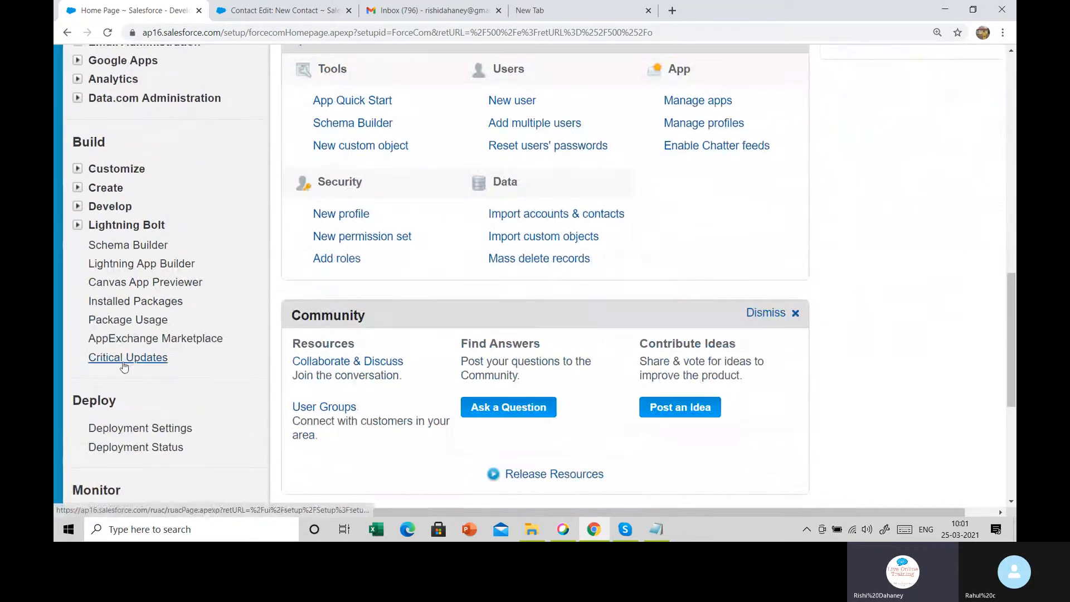
click(77, 189)
scroll(107, 239, down, 3)
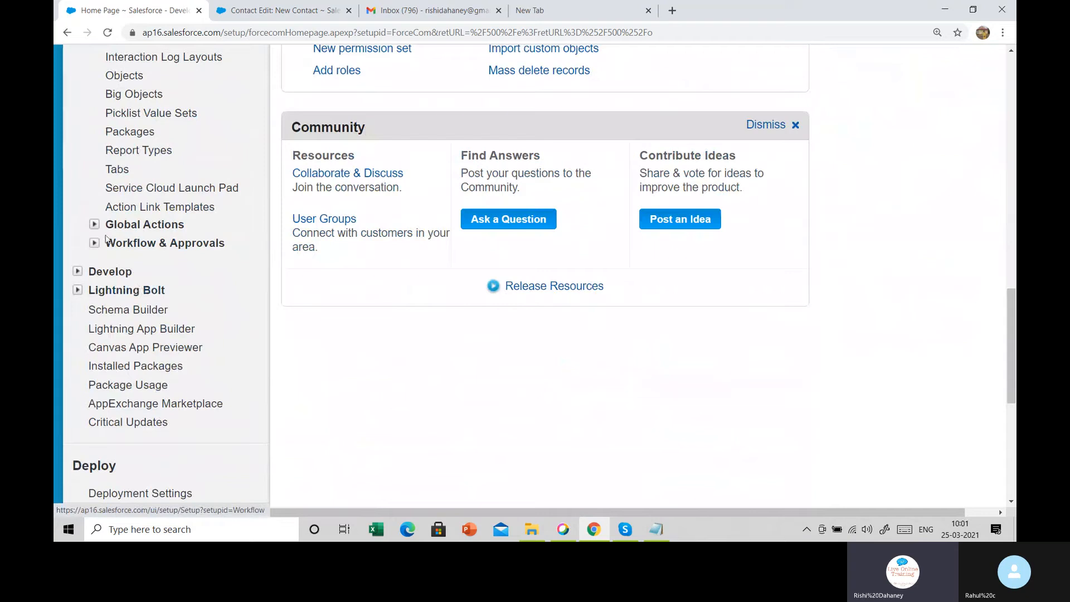
click(94, 243)
click(168, 265)
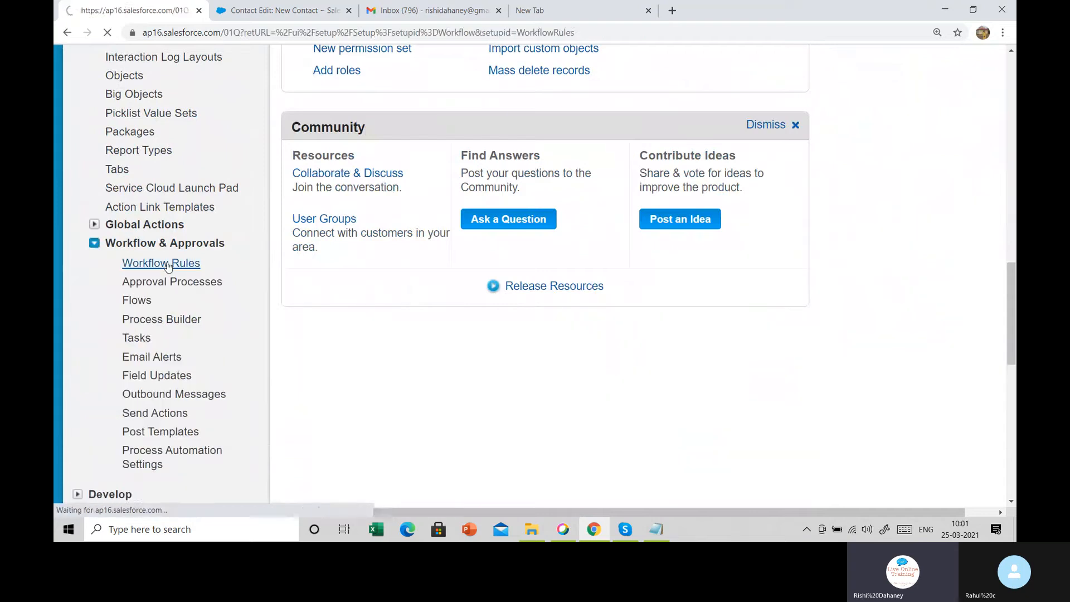
scroll(590, 334, down, 3)
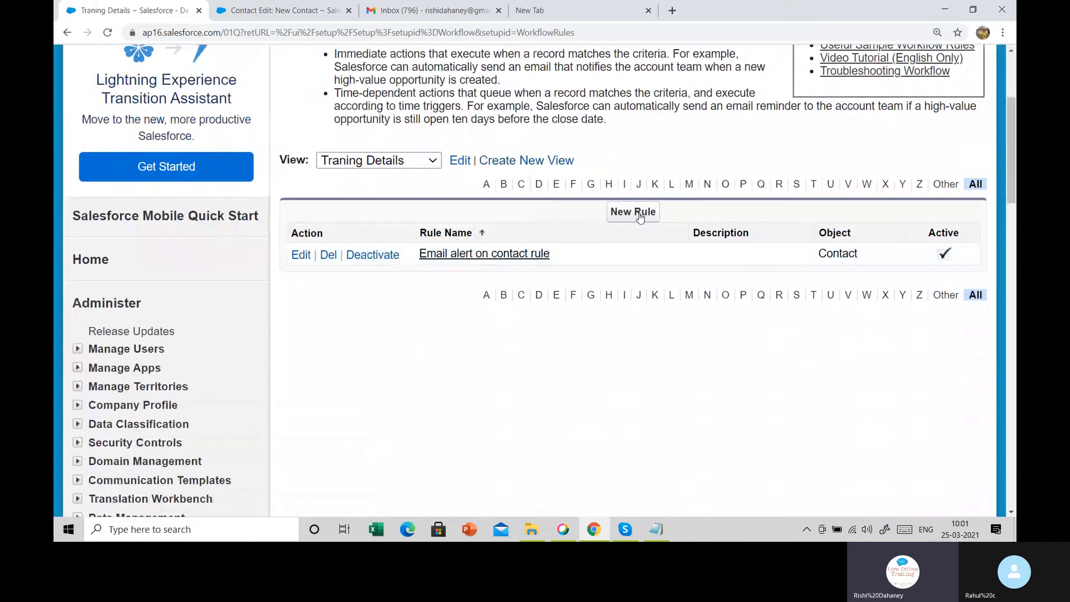
click(639, 211)
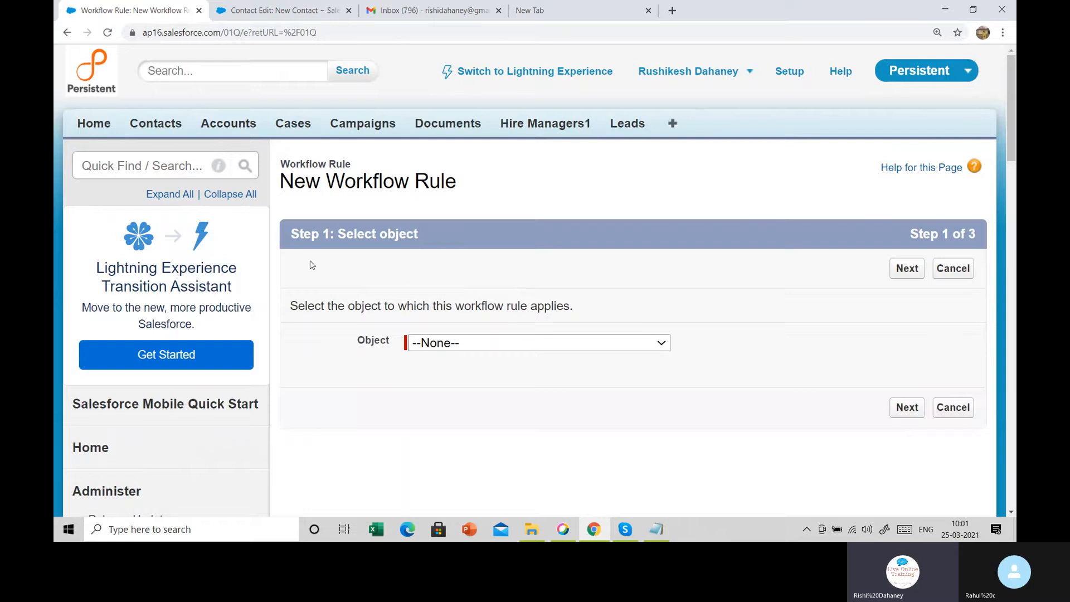
Choose Case as the workflow rule's object and continue
drag(302, 234, 426, 243)
scroll(418, 346, down, 1)
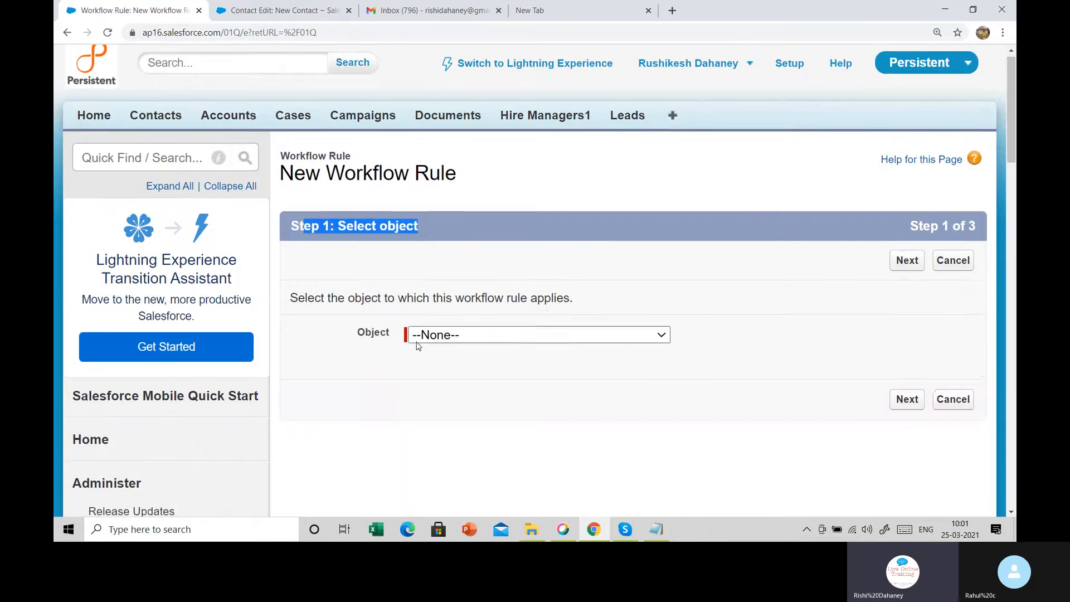
scroll(418, 346, down, 2)
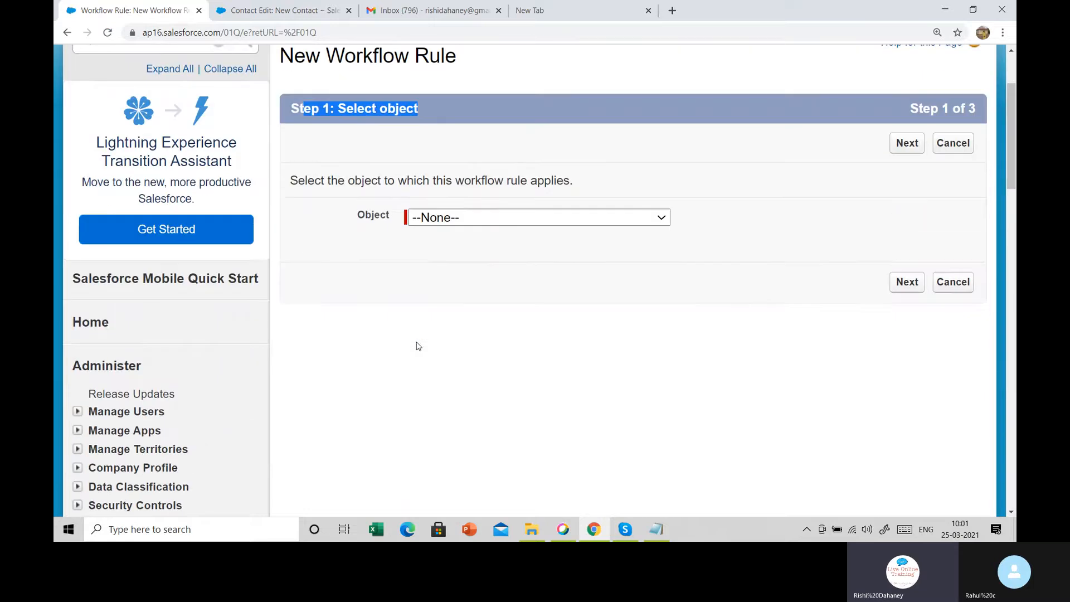
click(471, 223)
key(c)
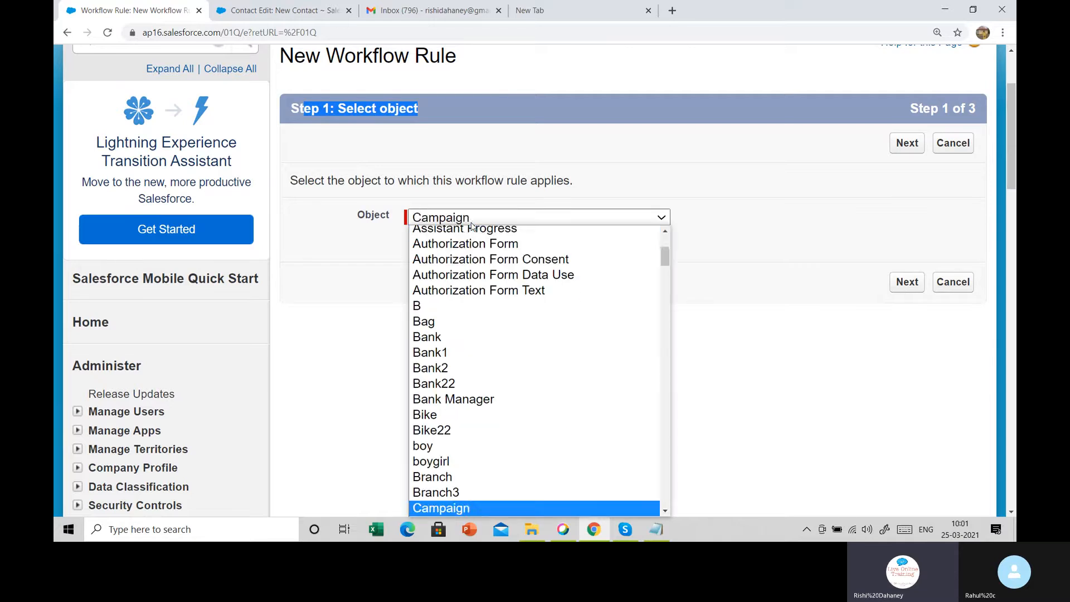
key(Down)
key(Down)
key(Down)
key(Down)
key(Down)
key(Down)
key(Down)
key(Down)
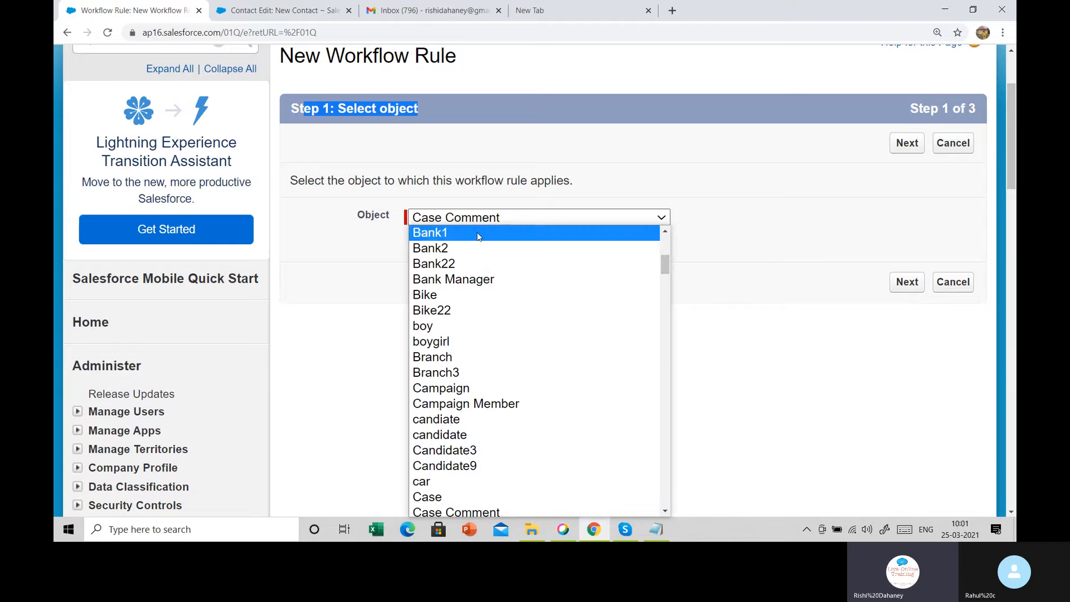
click(435, 502)
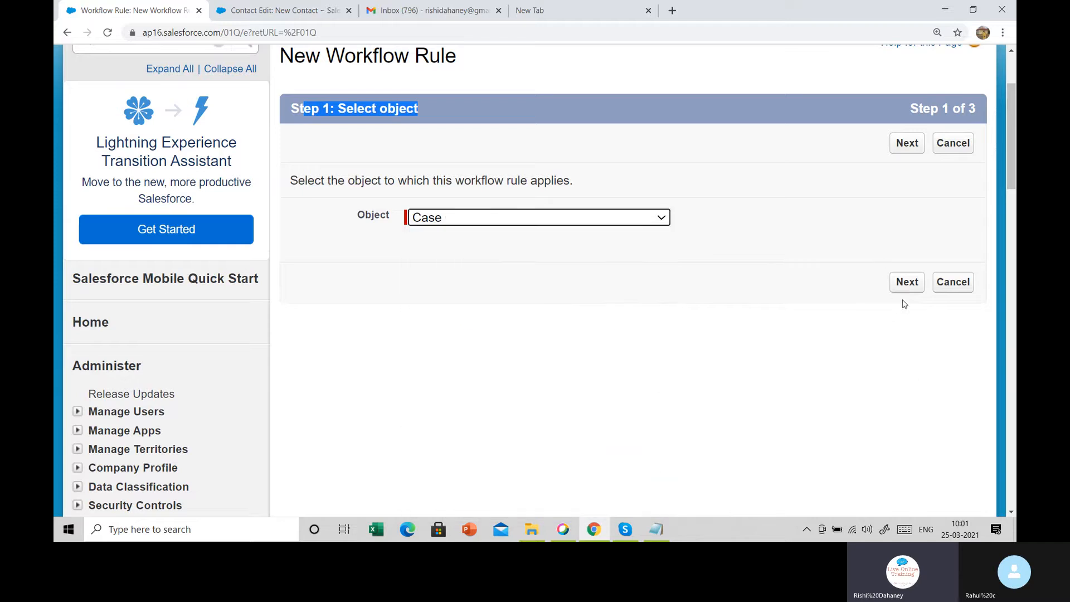
click(905, 282)
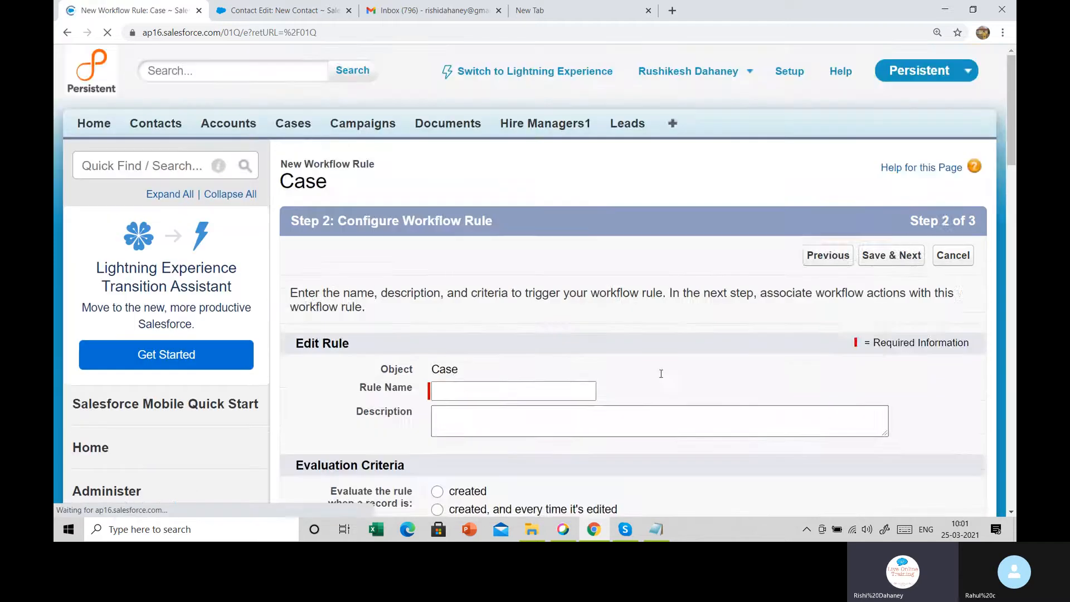
Name the rule 'Case Raise' and evaluate it only when a record is created
scroll(529, 251, down, 3)
click(502, 190)
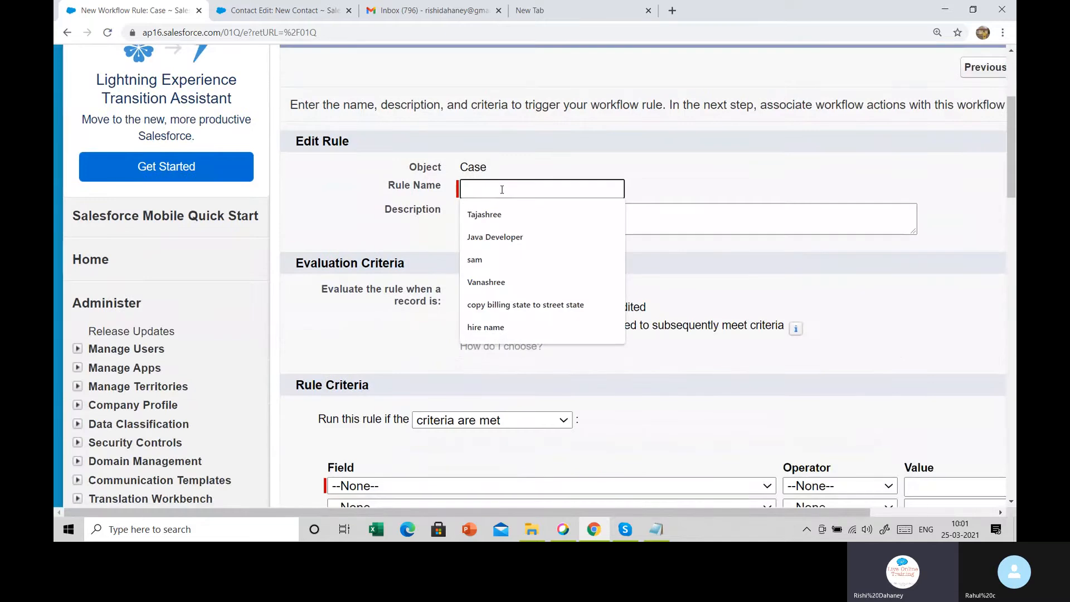
text(Case )
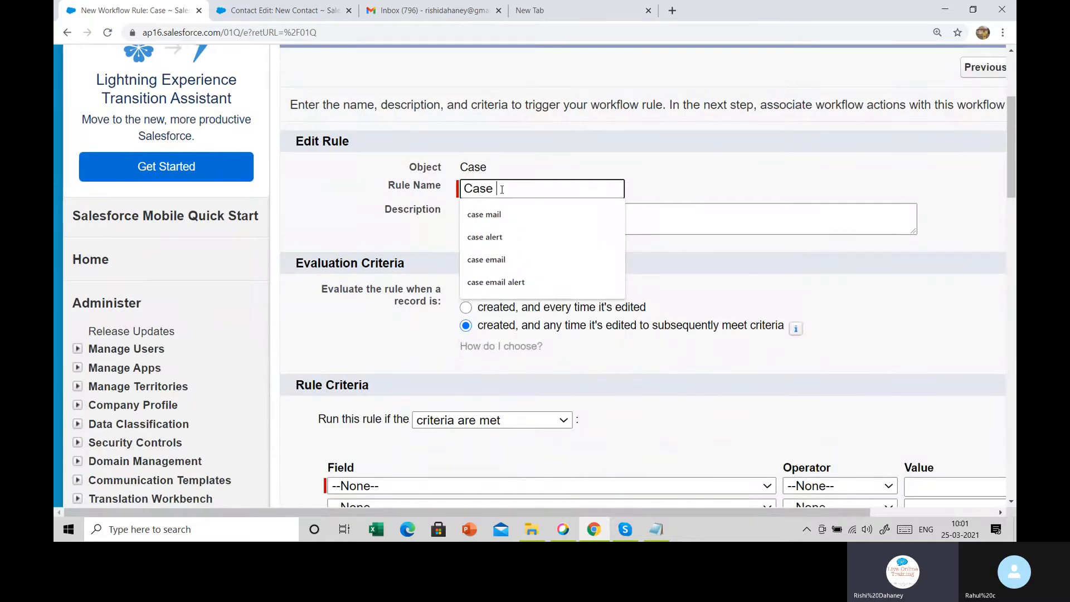
text(Raise)
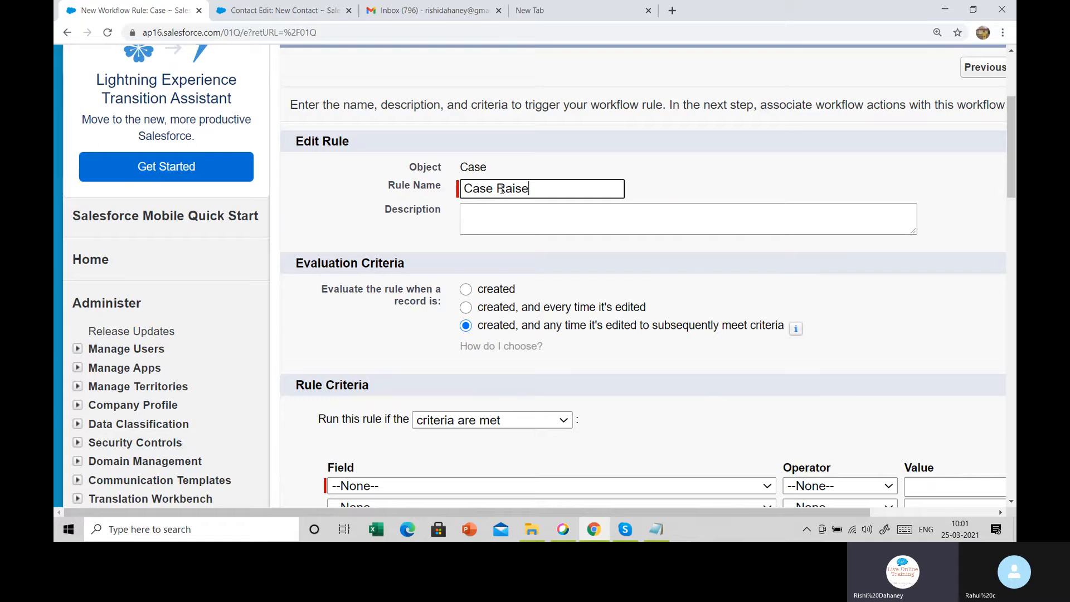
key(Tab)
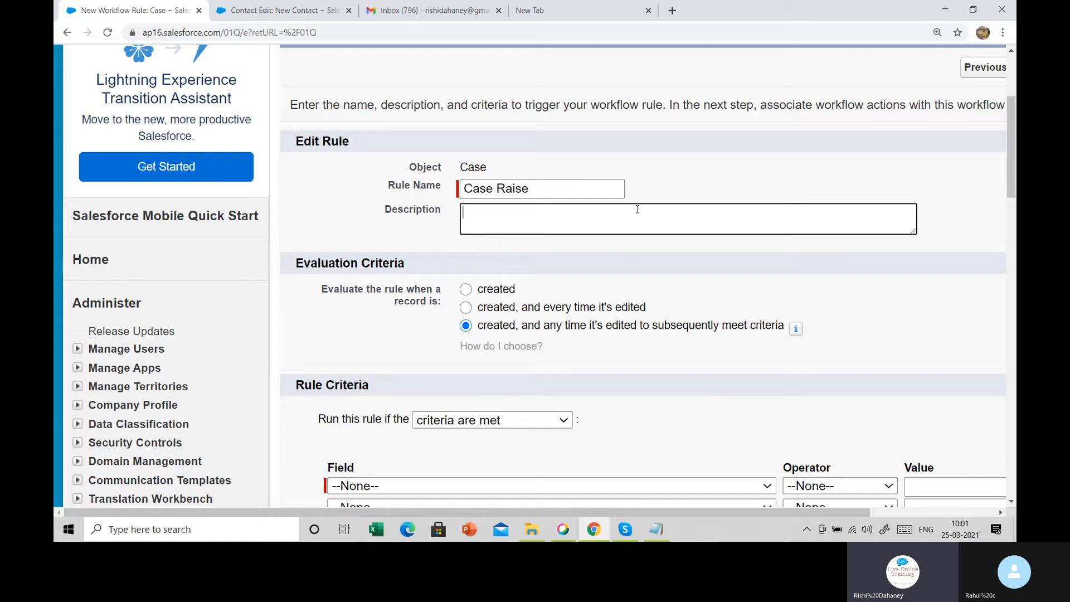
click(482, 291)
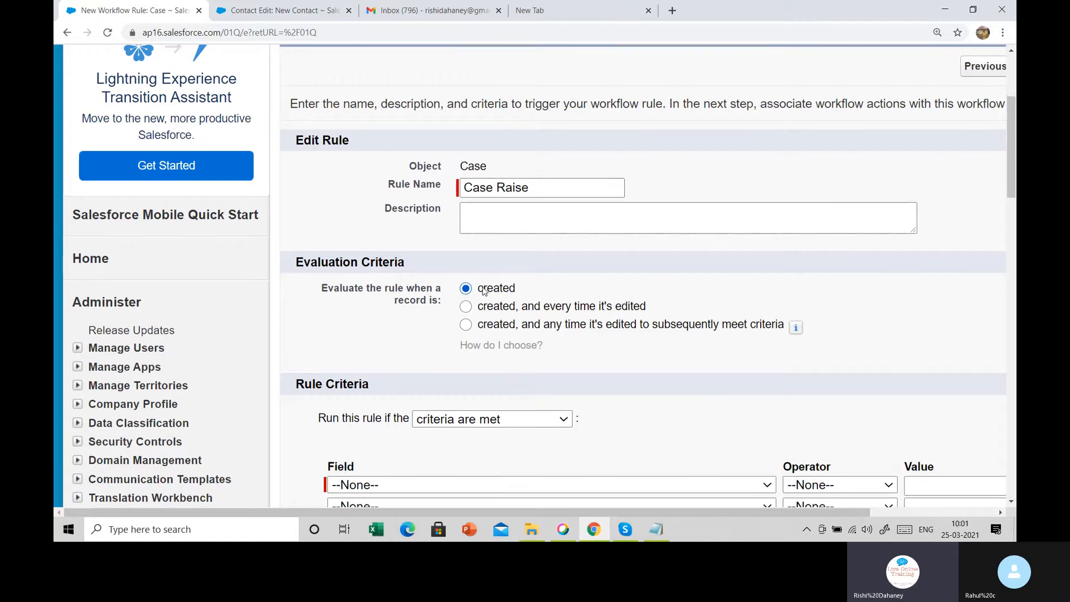
scroll(483, 291, down, 3)
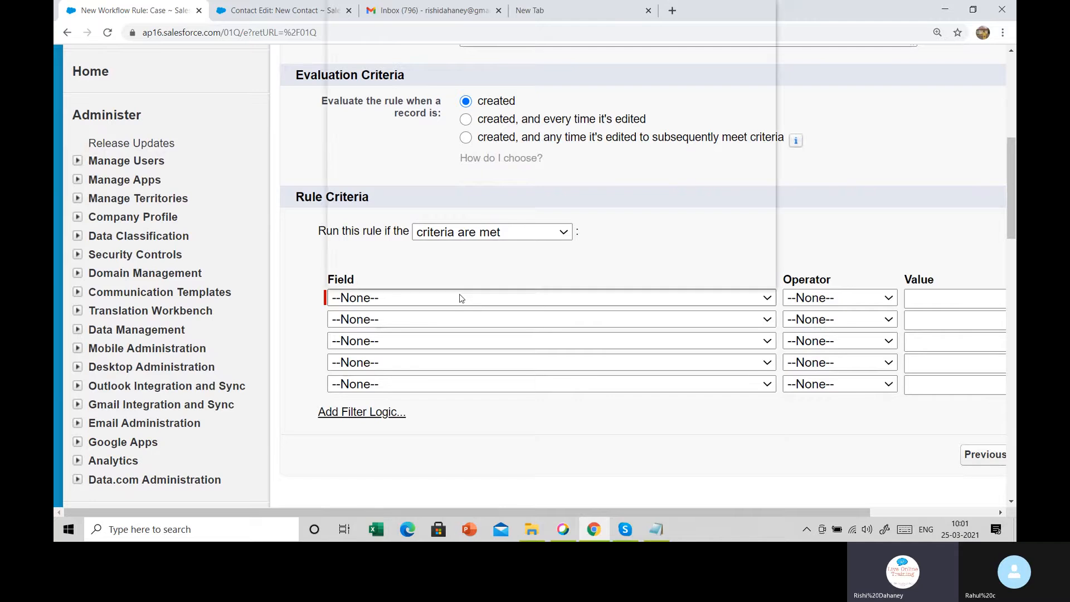
click(460, 298)
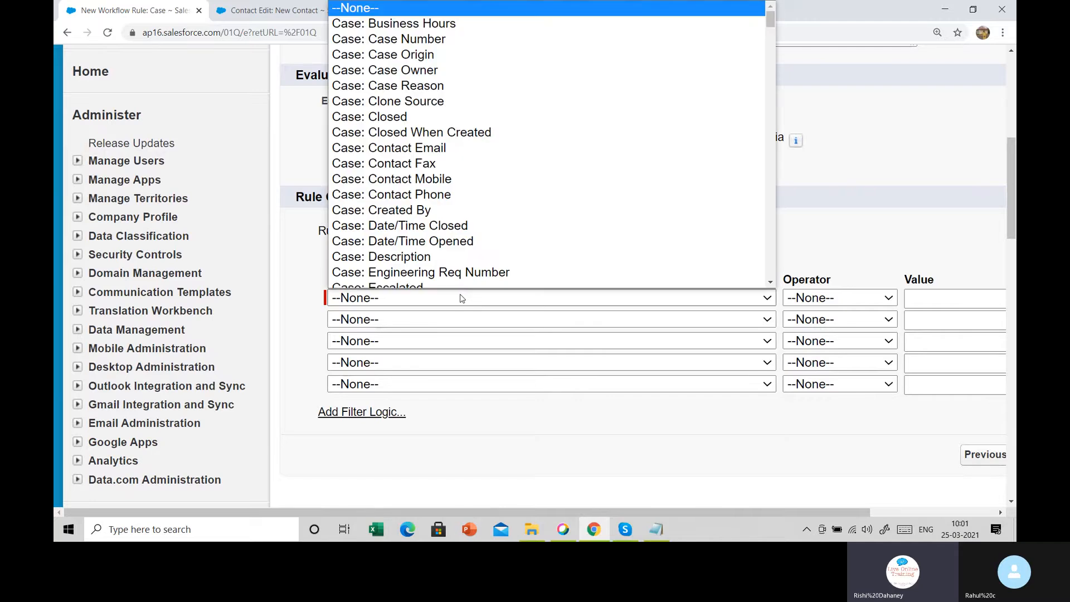
click(461, 298)
scroll(371, 223, up, 6)
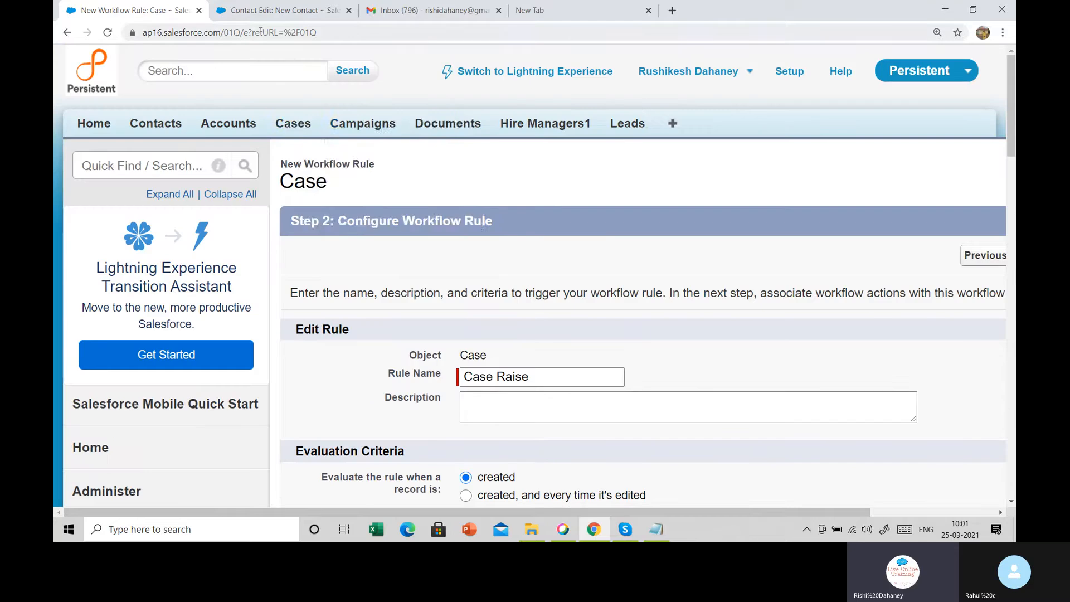
Open a new case form in another browser tab to view Priority values, then return to the rule
right_click(296, 120)
click(316, 129)
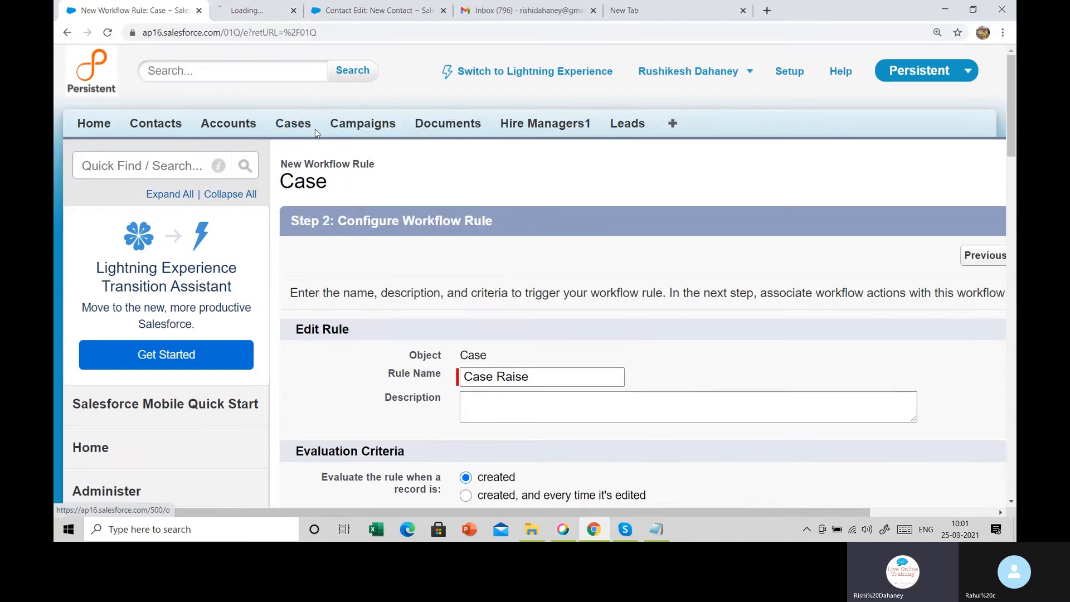
click(284, 6)
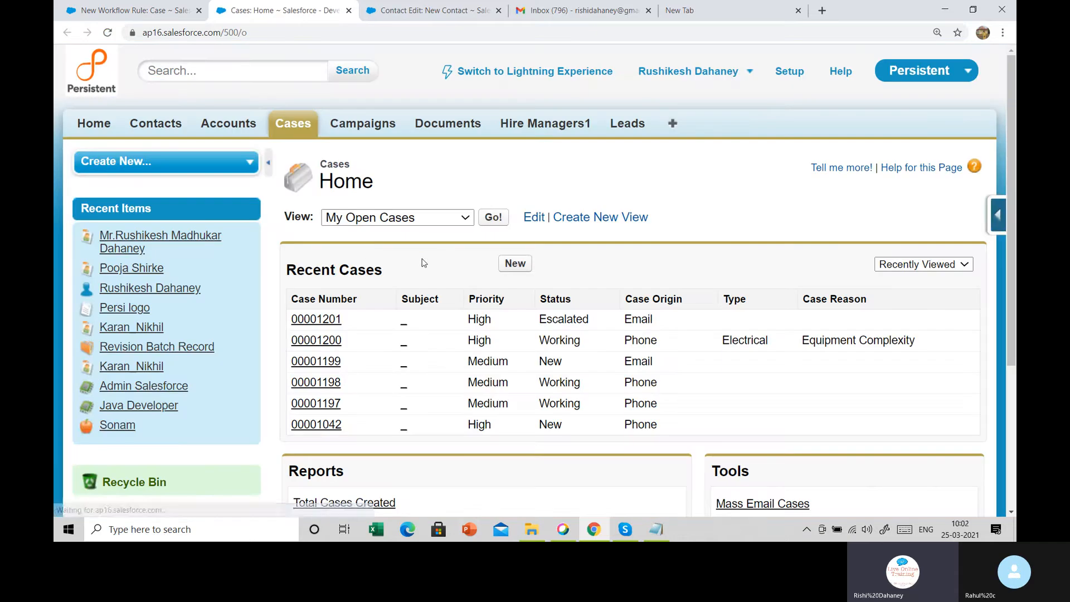
click(515, 265)
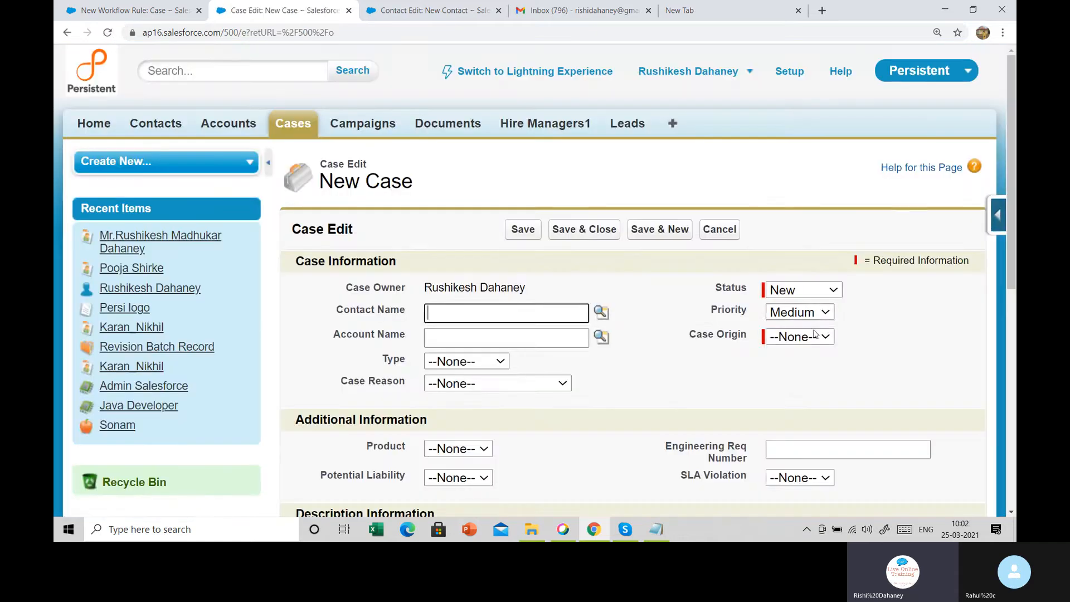
click(810, 314)
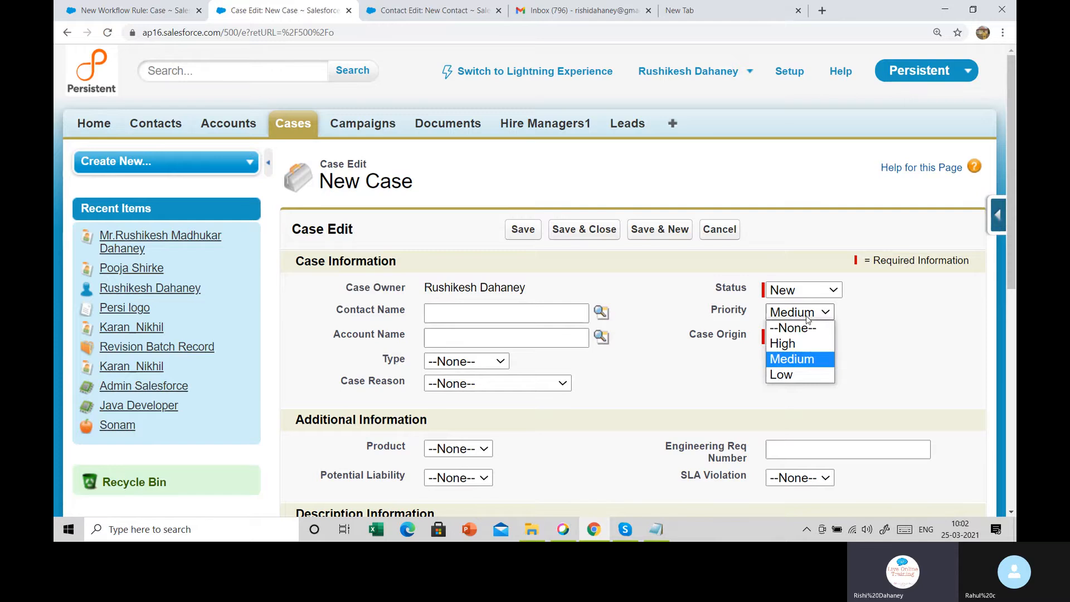
click(107, 9)
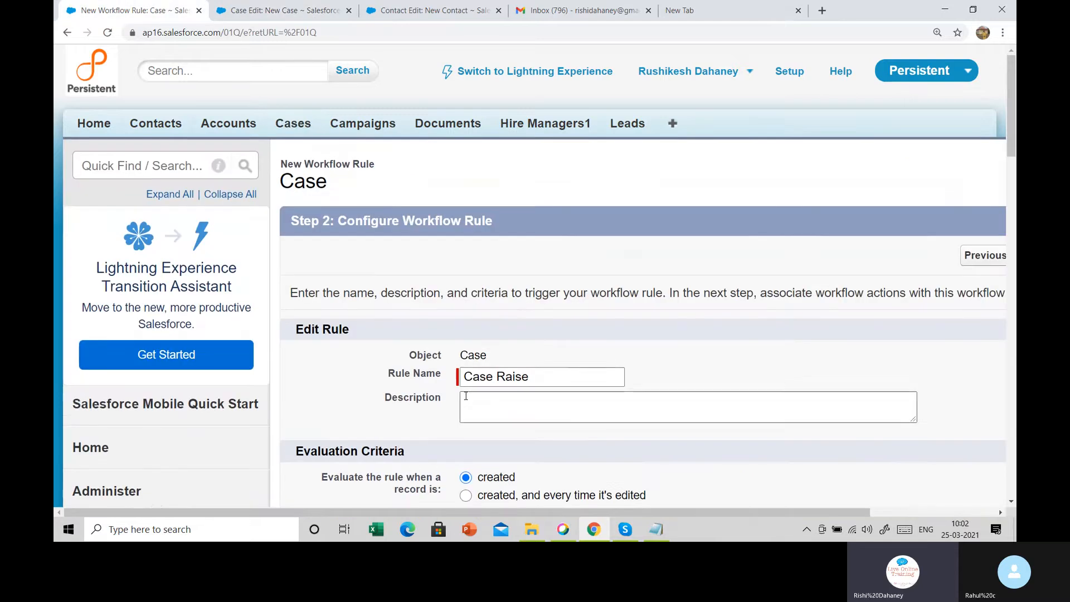
Set the rule criterion field to Case: Priority with the operator equals
scroll(468, 390, down, 6)
click(420, 235)
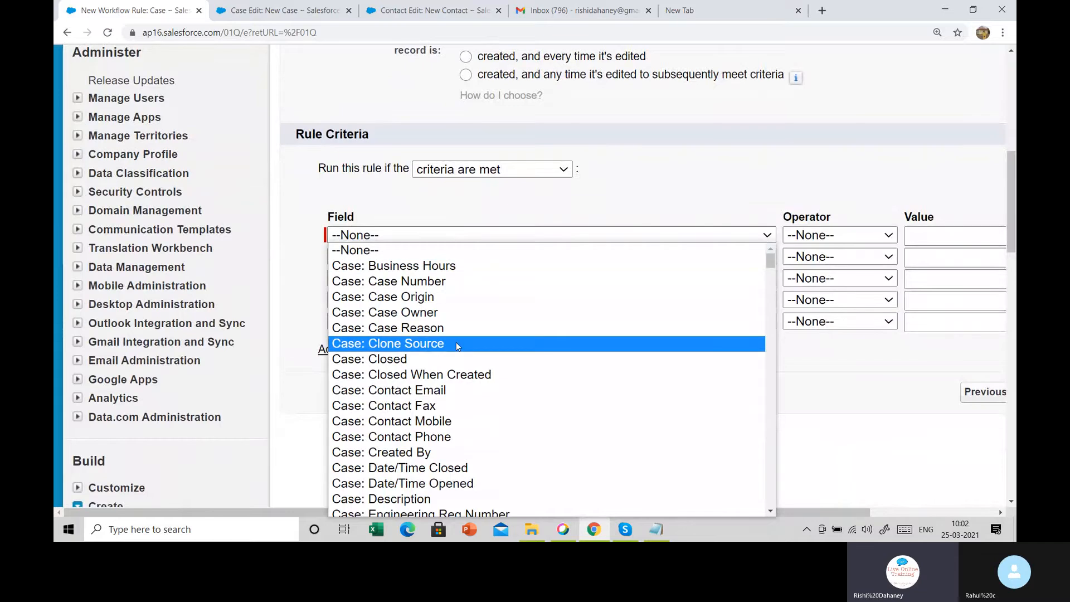
scroll(457, 346, down, 3)
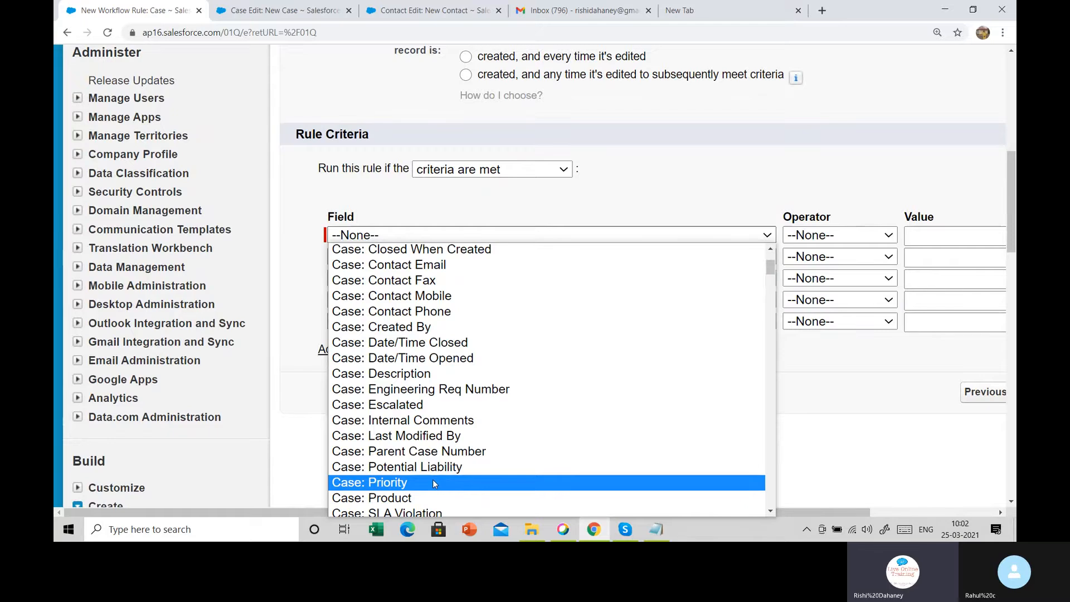
click(434, 482)
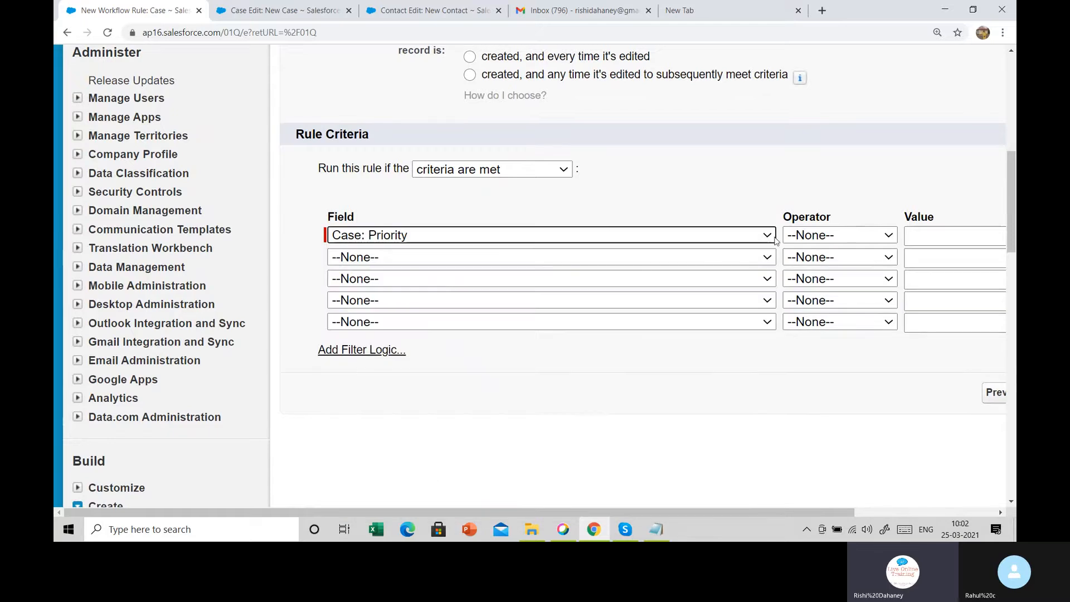
click(819, 234)
click(813, 263)
Insert High as the criterion value from the lookup, then Save & Next
click(935, 234)
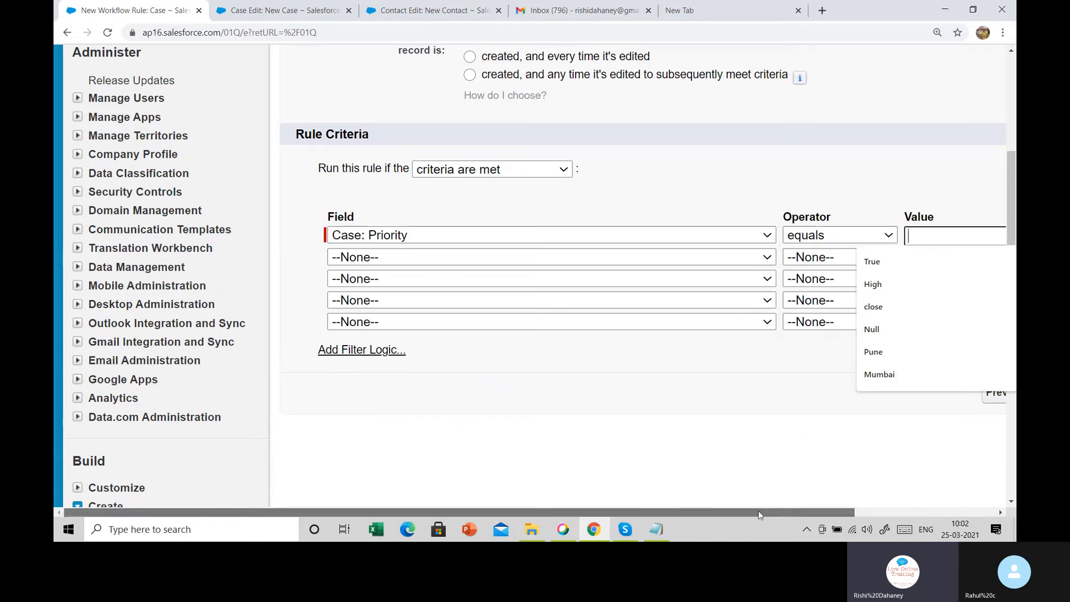
drag(780, 512, 929, 511)
click(915, 235)
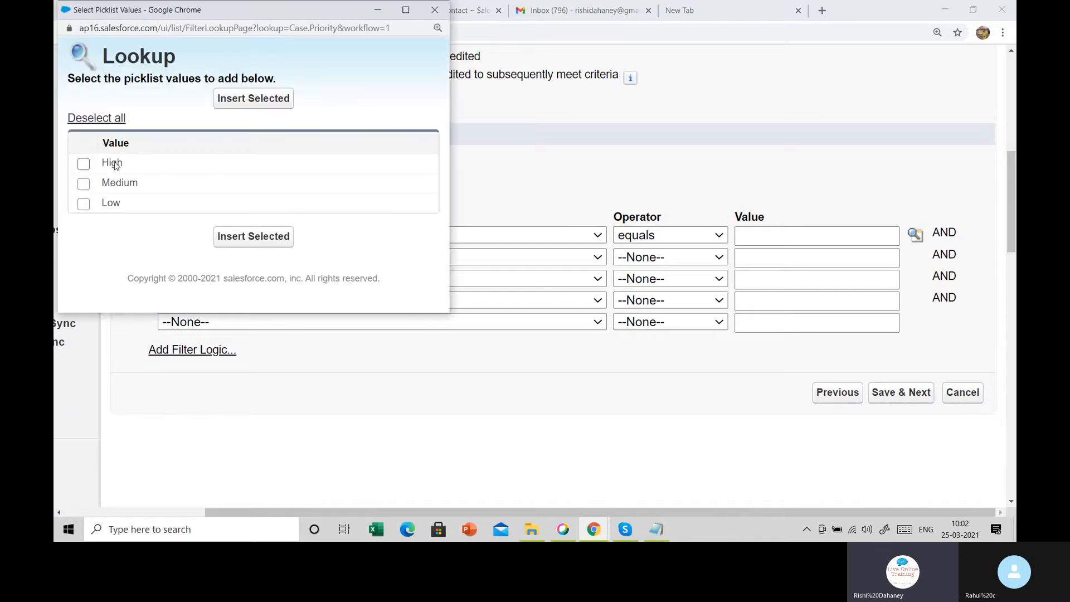
click(128, 168)
click(253, 236)
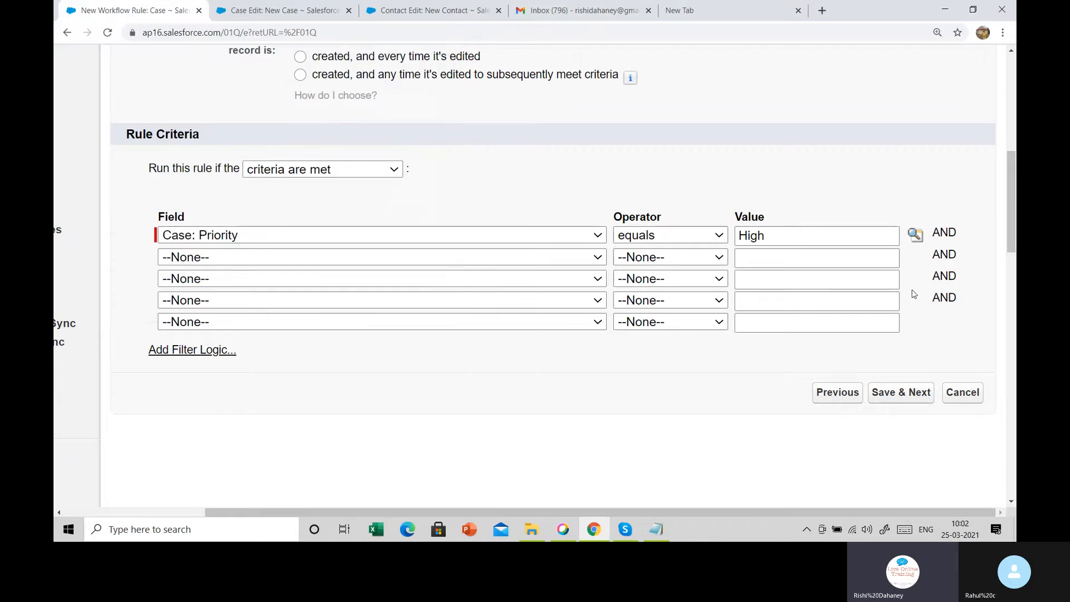
click(894, 395)
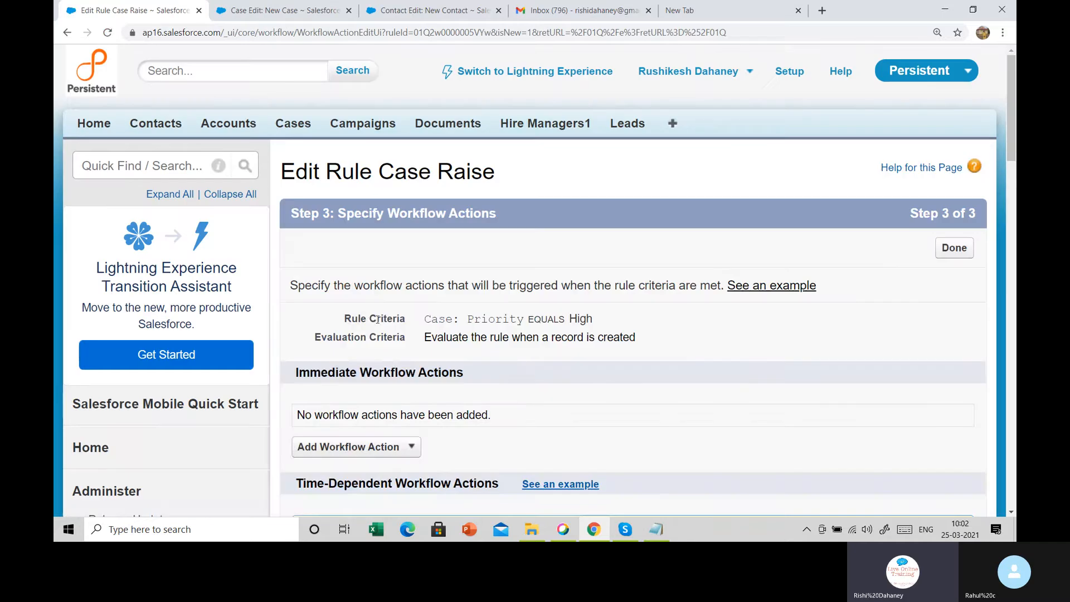
Add a New Email Alert under Immediate Workflow Actions
scroll(378, 320, down, 2)
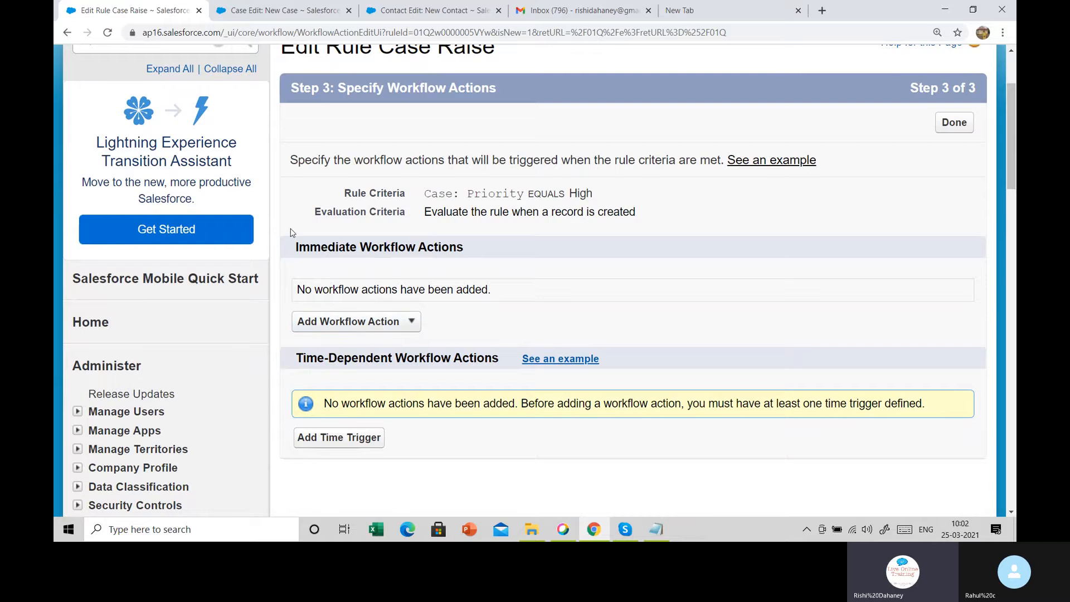
drag(294, 251, 463, 257)
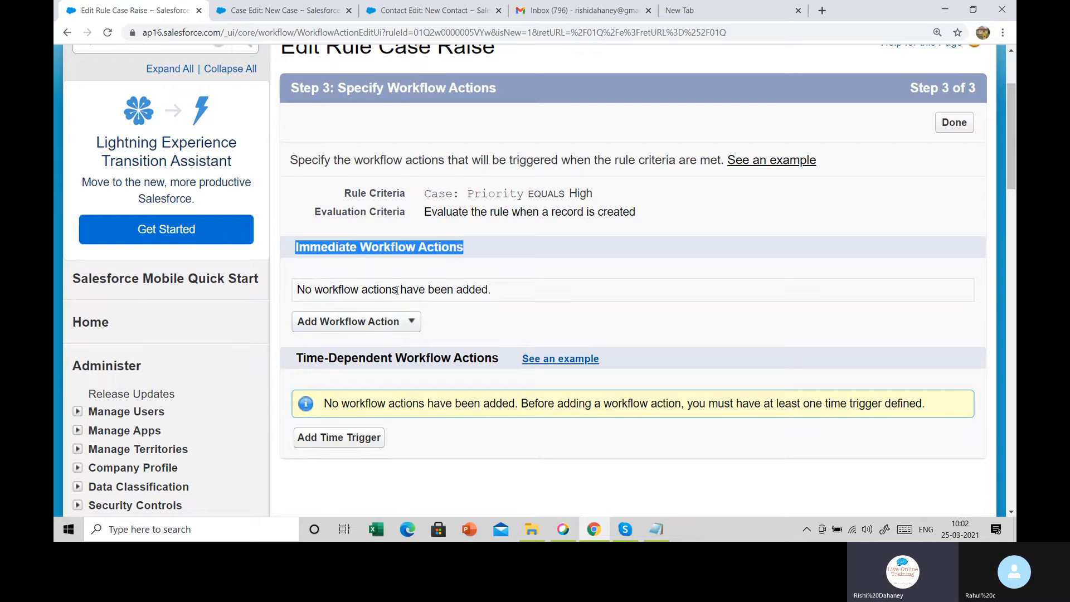
click(383, 329)
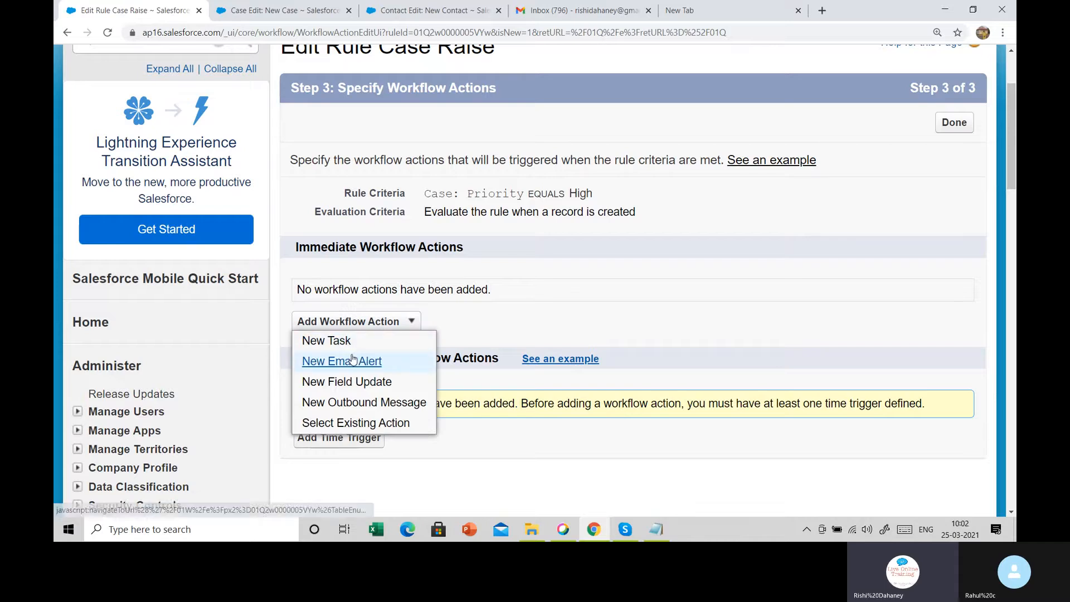
click(357, 361)
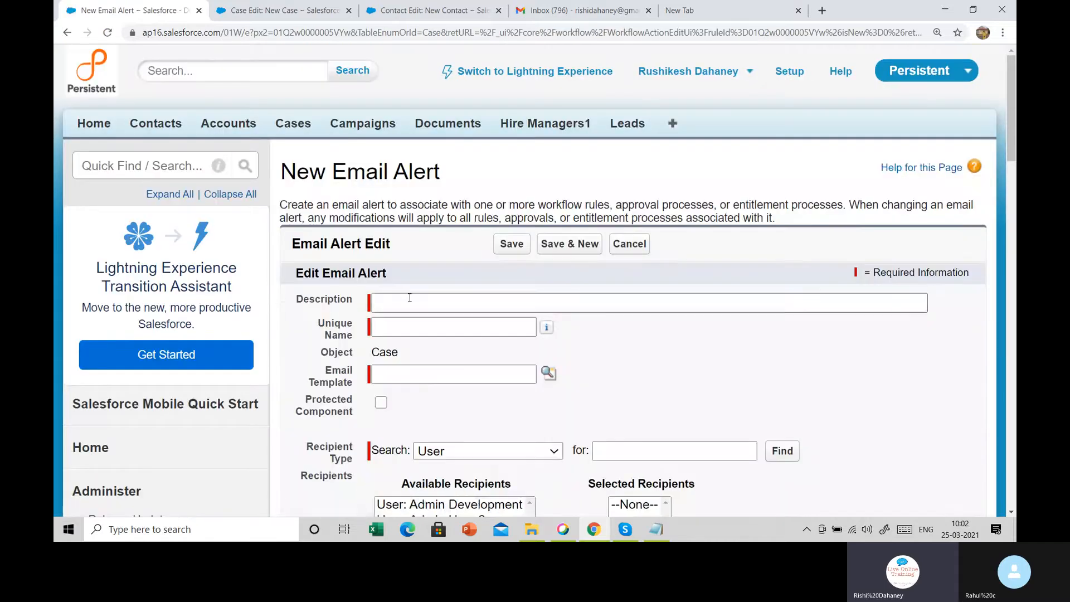
Enter 'Case raise alert' as the alert description so the Unique Name auto-fills
click(409, 301)
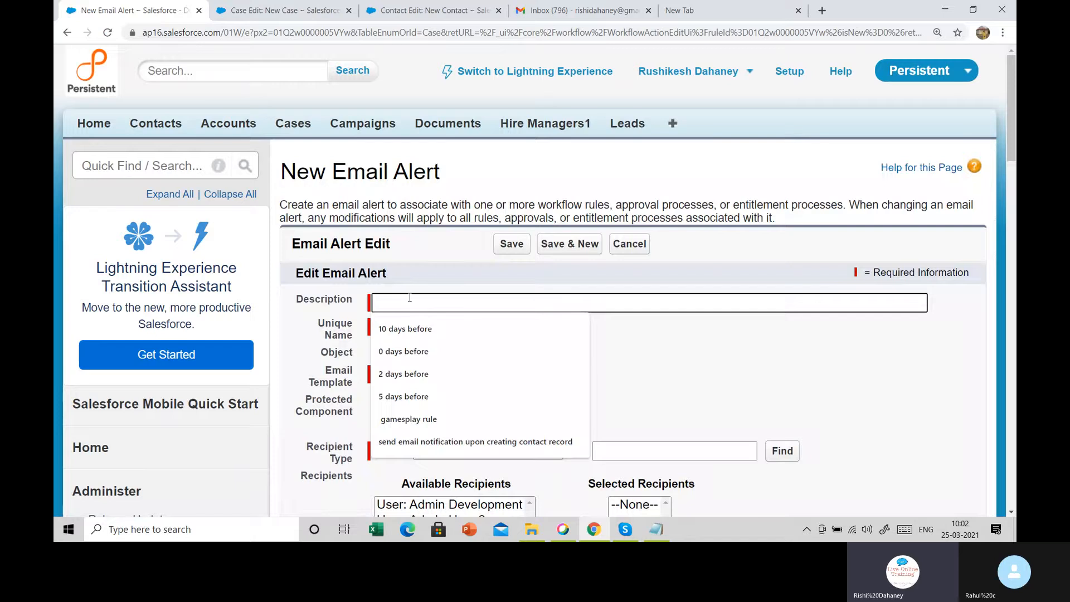
text(Case r)
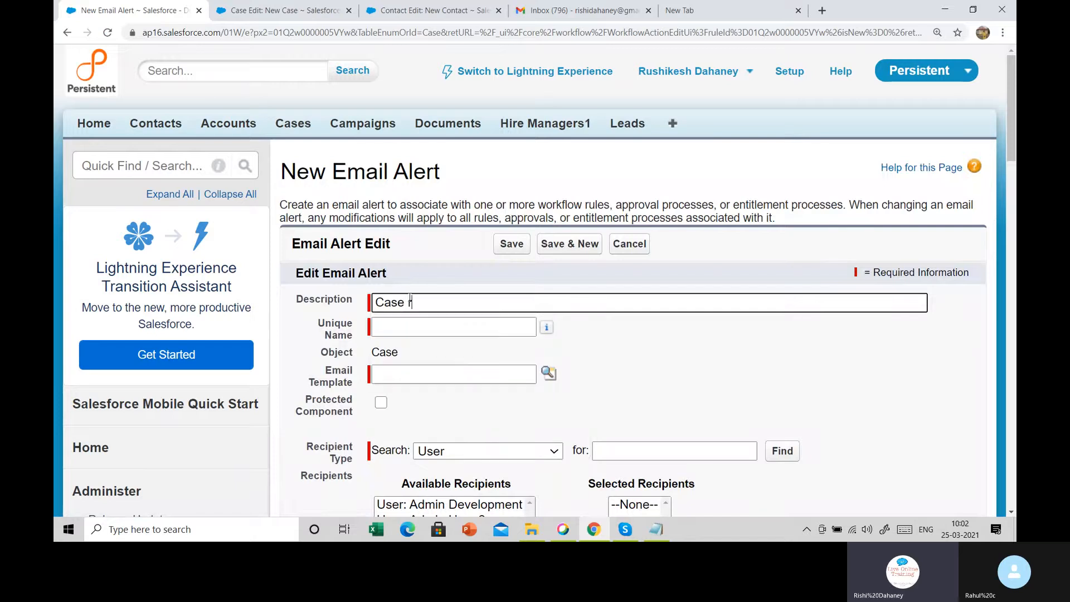
text(aise alert)
key(Tab)
scroll(415, 350, down, 1)
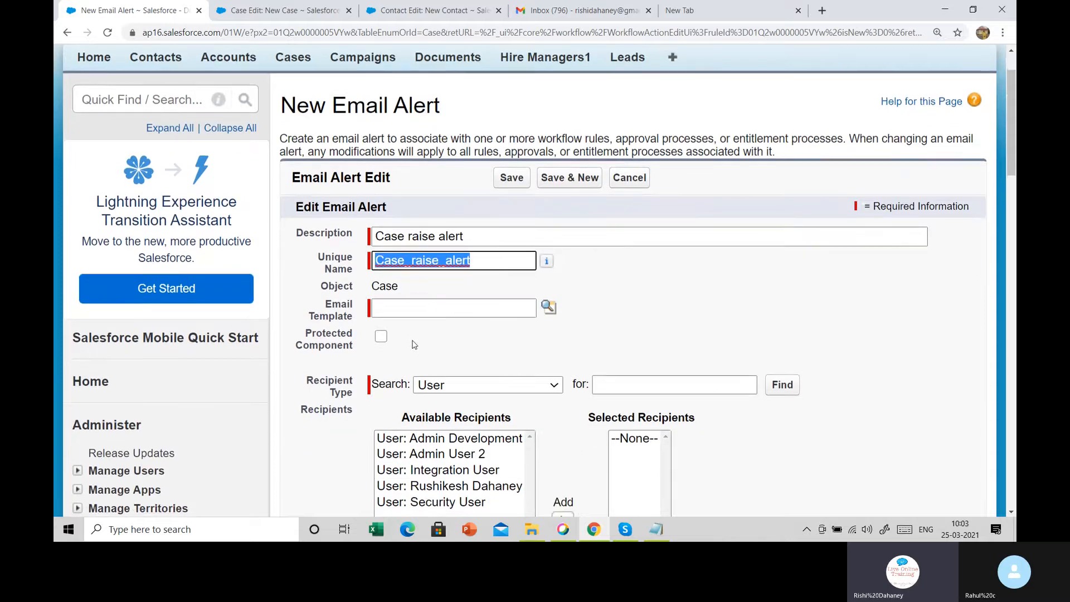
scroll(414, 344, down, 2)
double_click(429, 169)
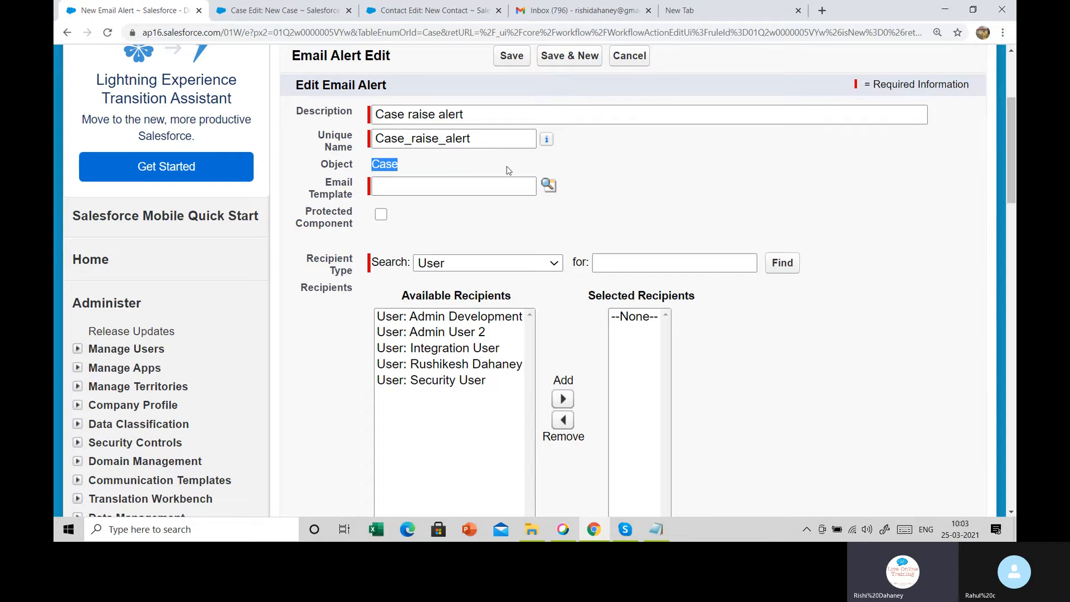
Choose the 'classic letterhead sample' template from the Training Batch folder
click(549, 185)
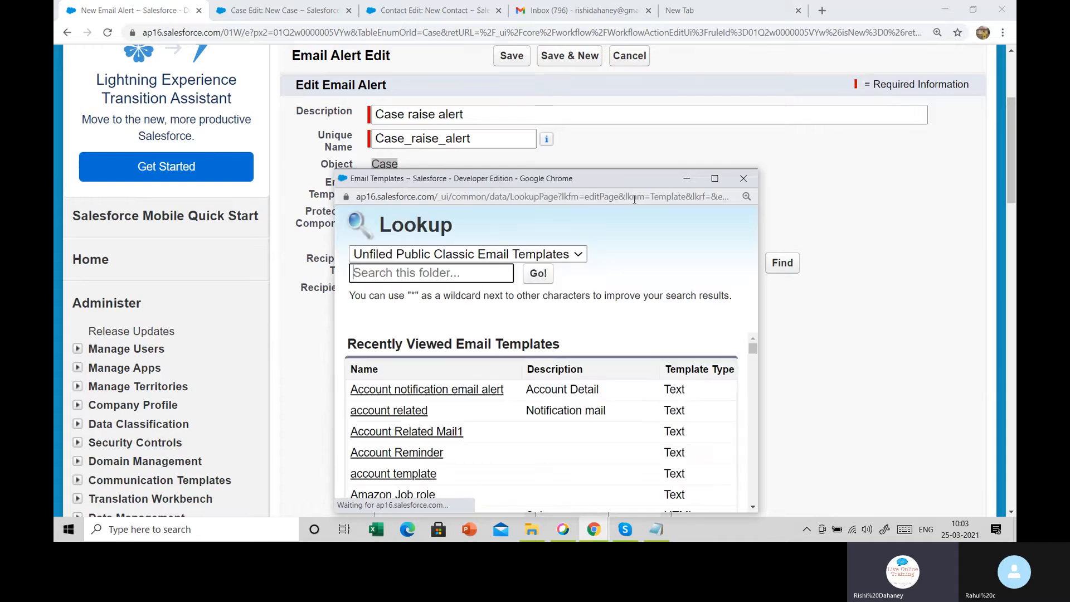
click(477, 259)
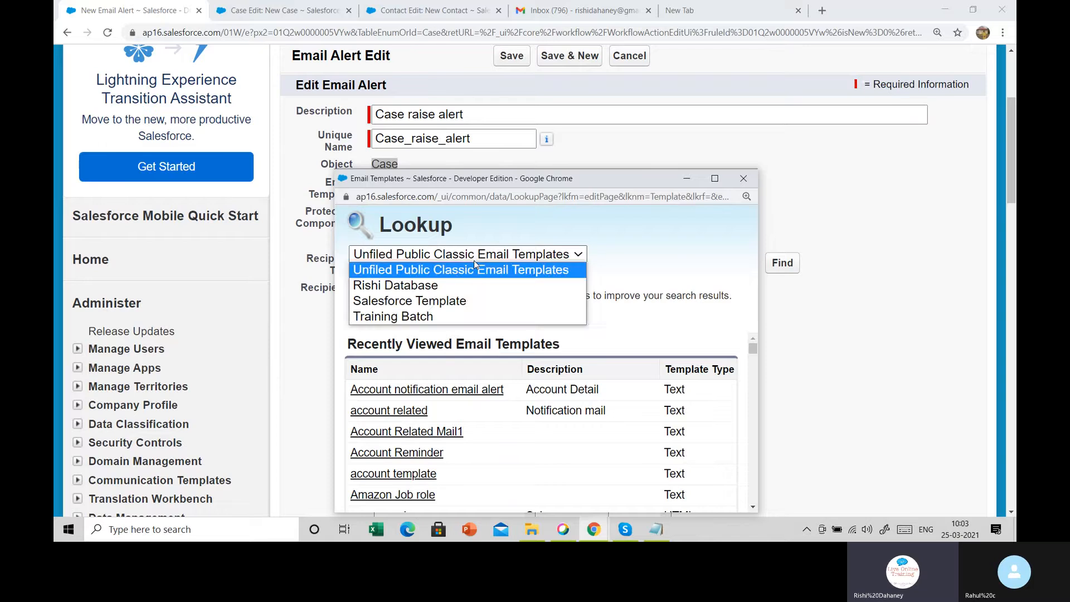
click(436, 313)
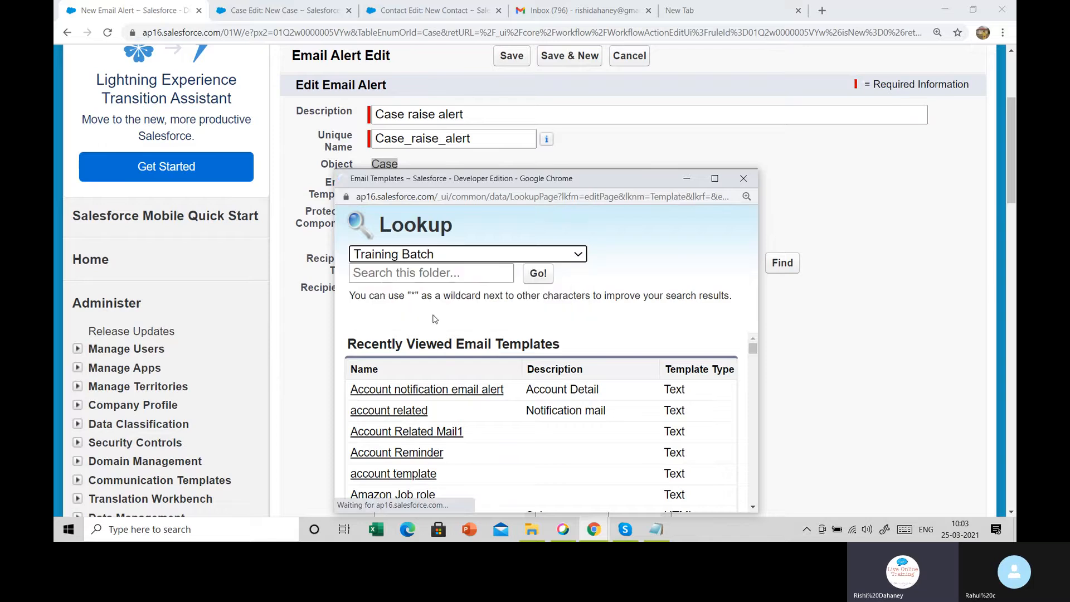
click(413, 390)
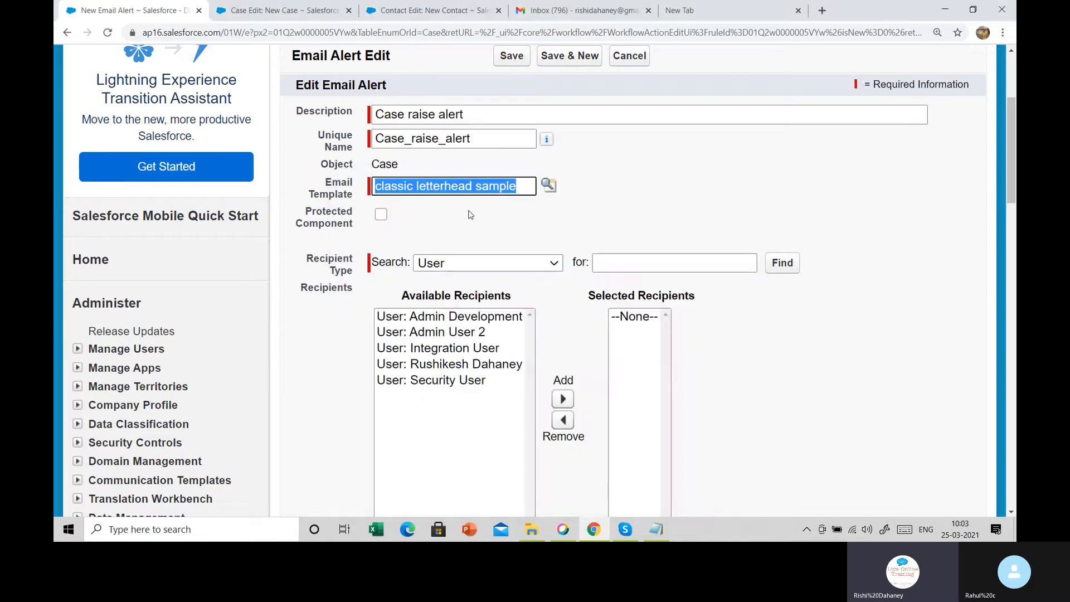
scroll(471, 212, down, 2)
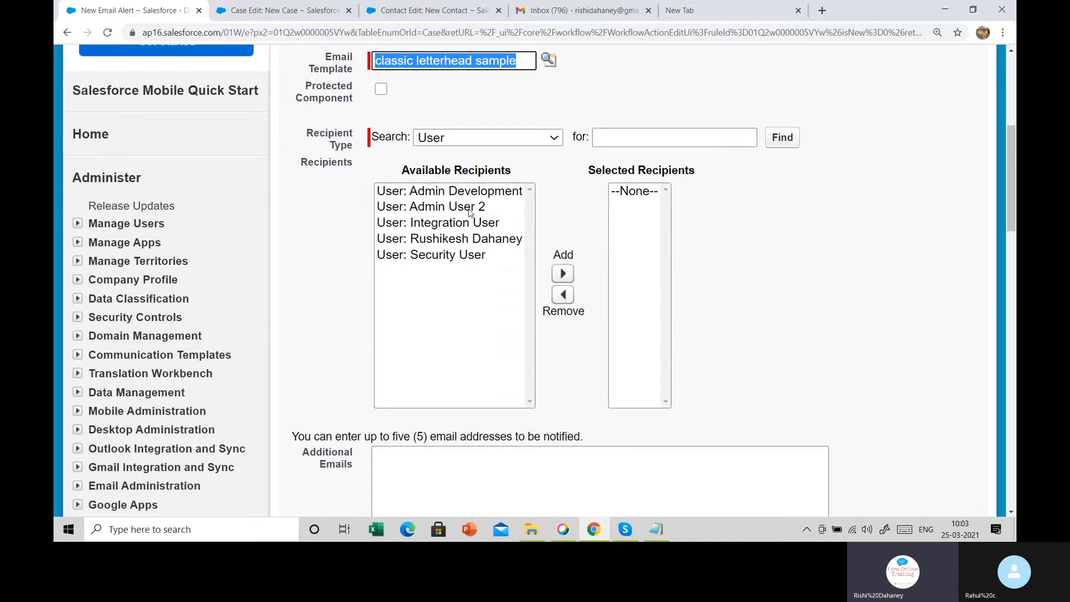
drag(304, 130, 357, 146)
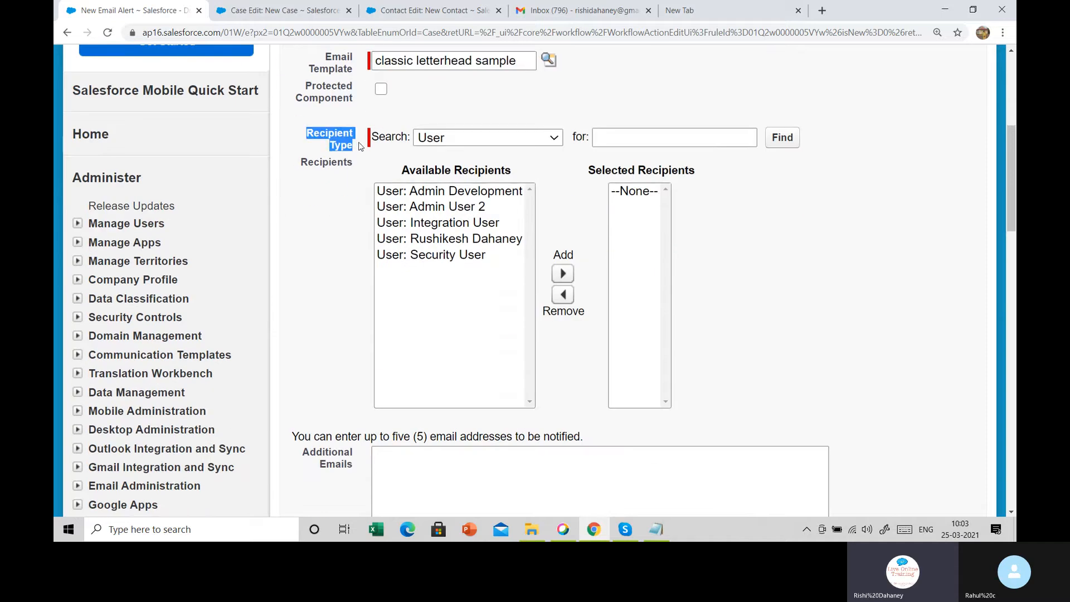
click(312, 9)
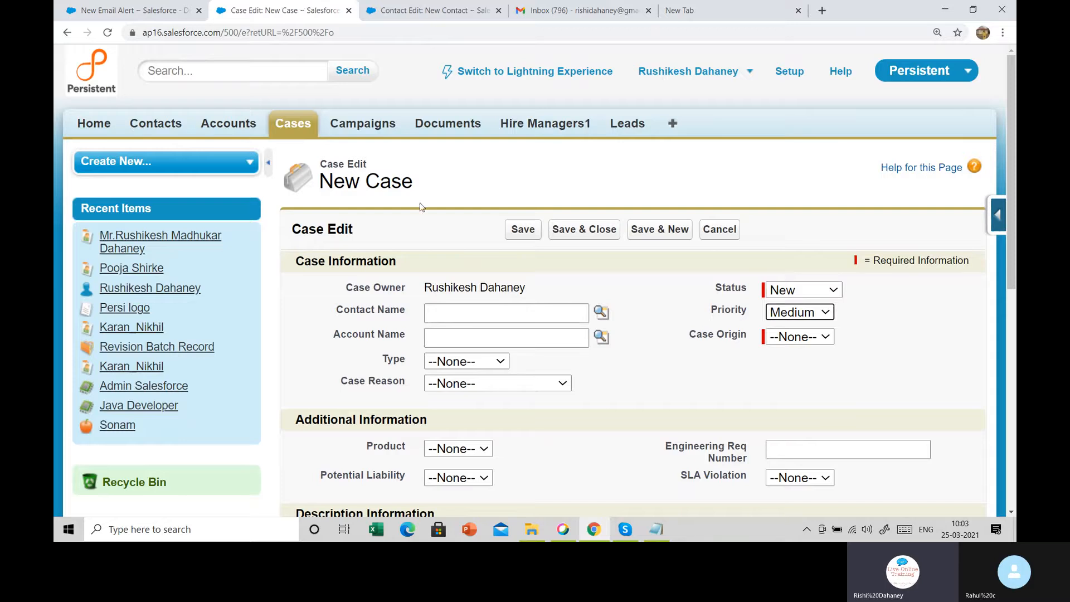
scroll(456, 228, down, 3)
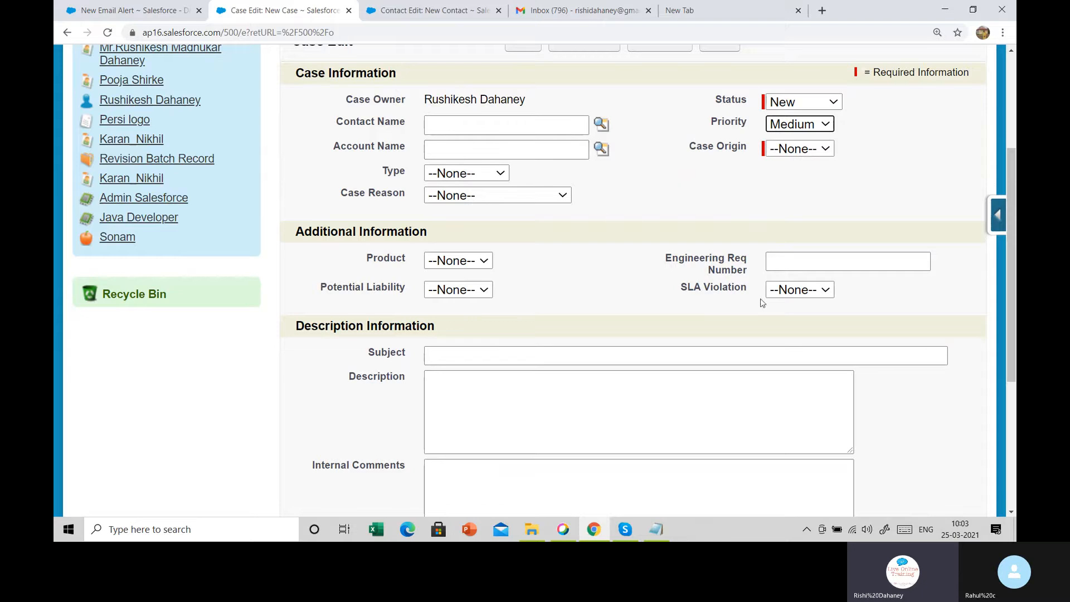
click(787, 296)
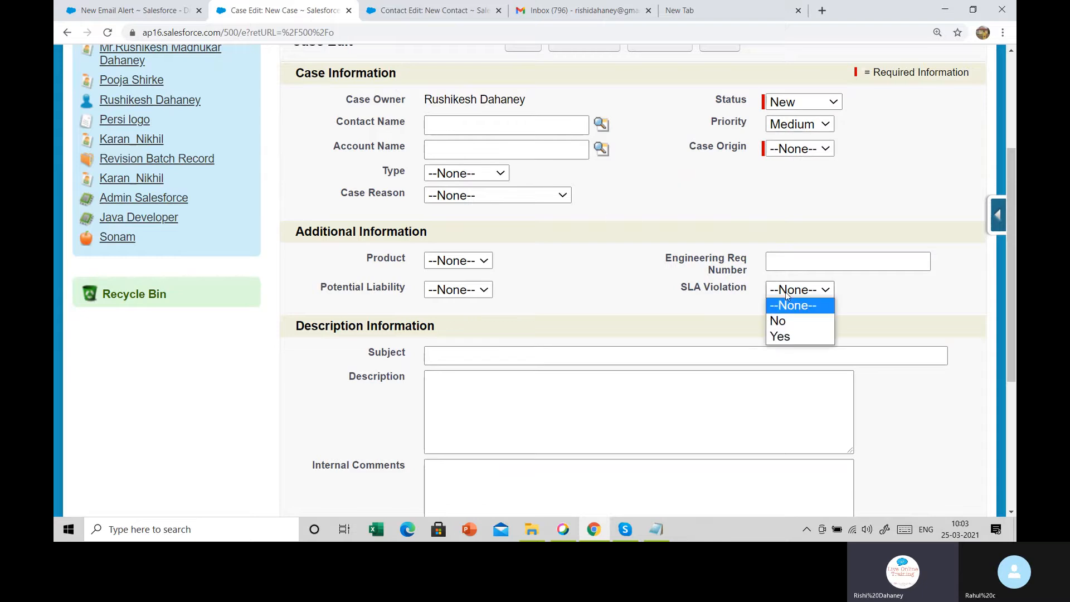
click(457, 290)
click(483, 261)
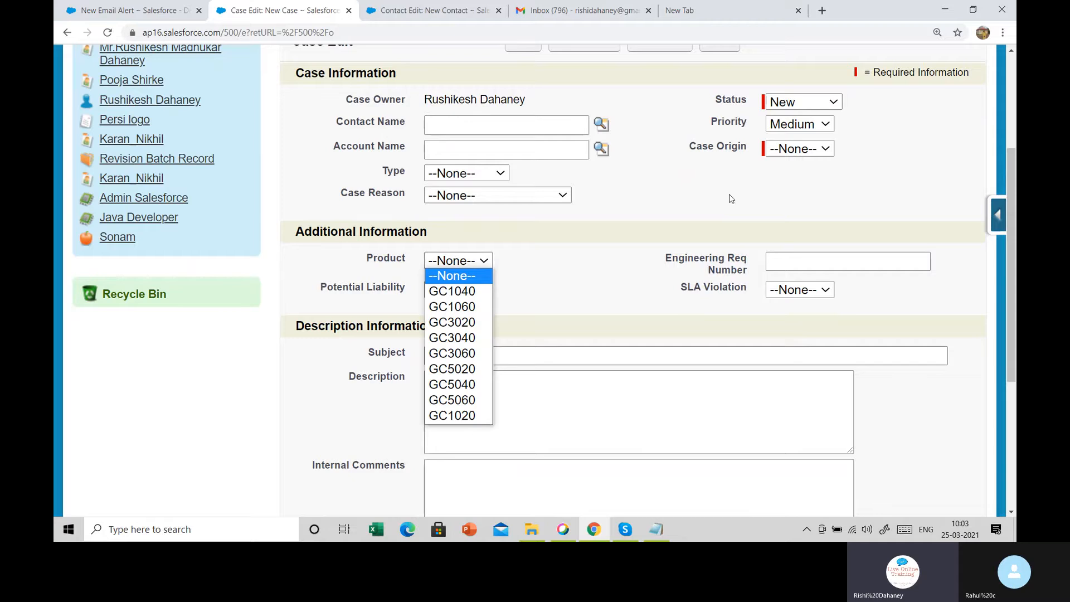
click(786, 149)
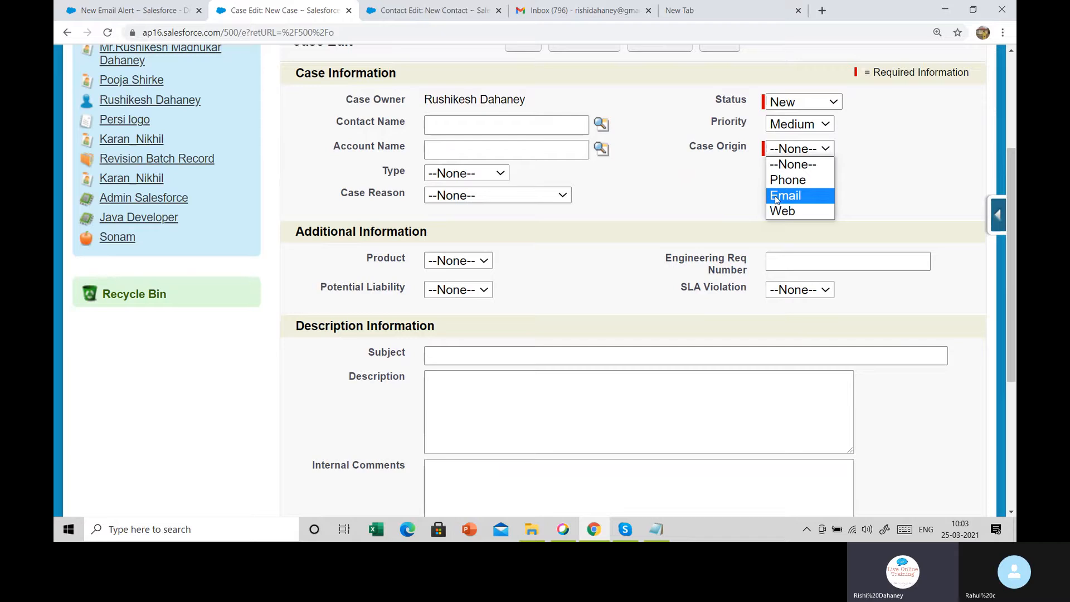
click(690, 204)
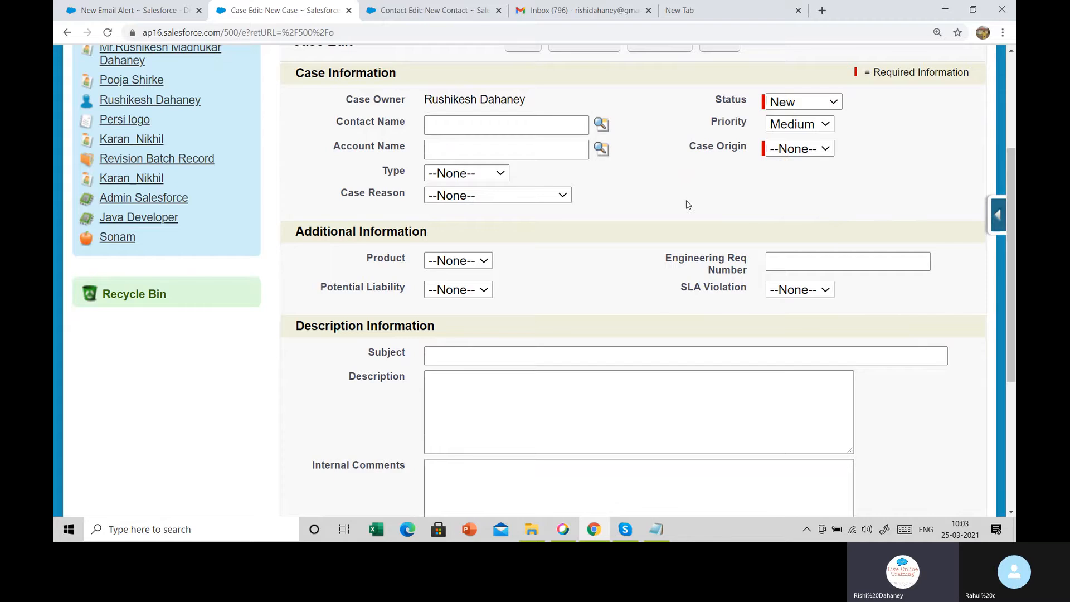
click(148, 4)
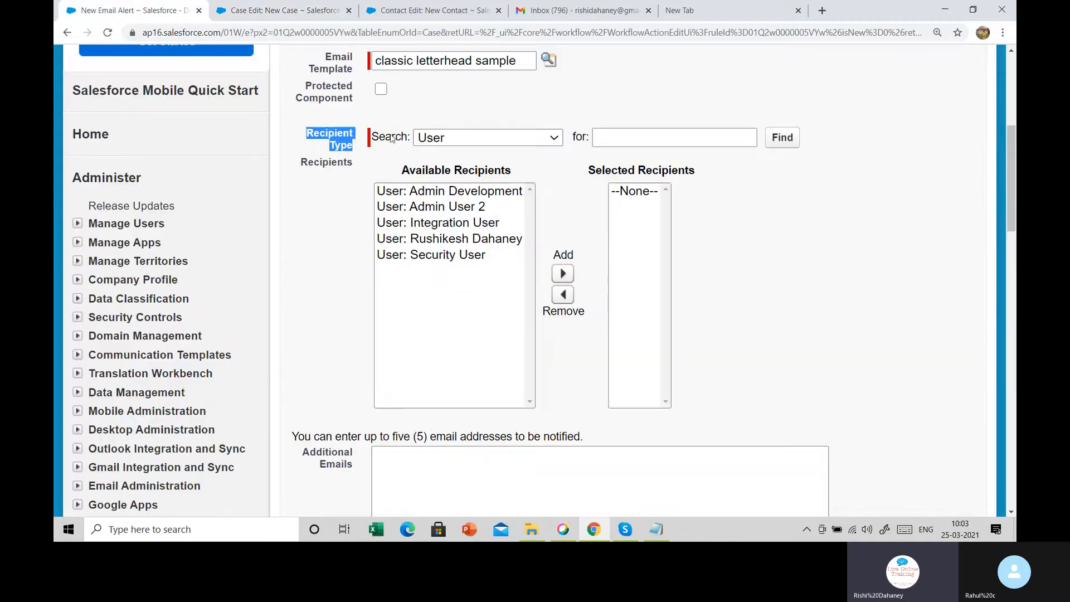
Set the Recipient Type search to Email Field
click(480, 138)
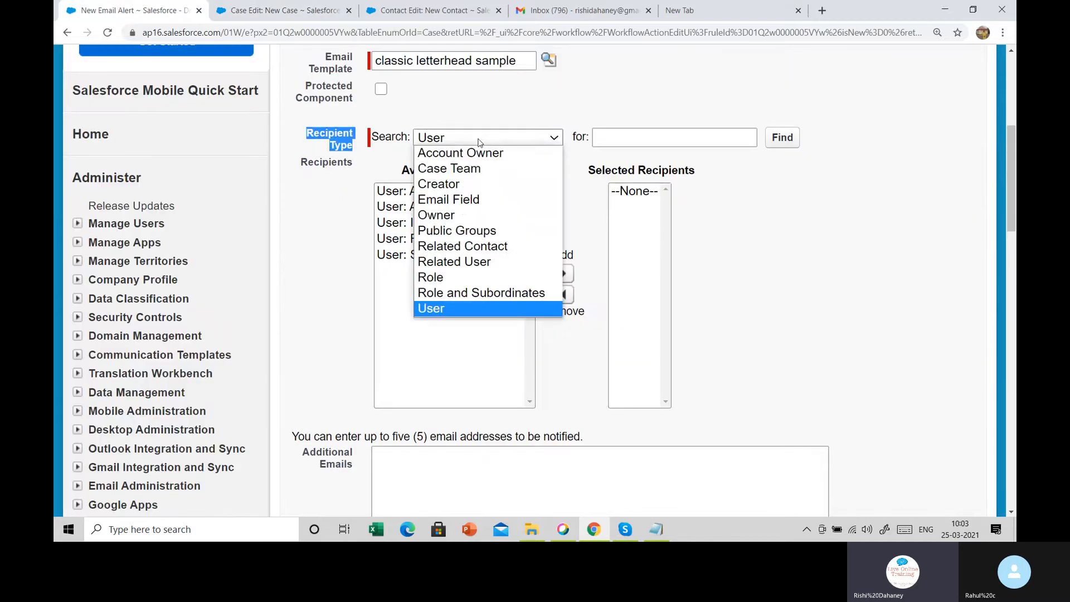
click(459, 201)
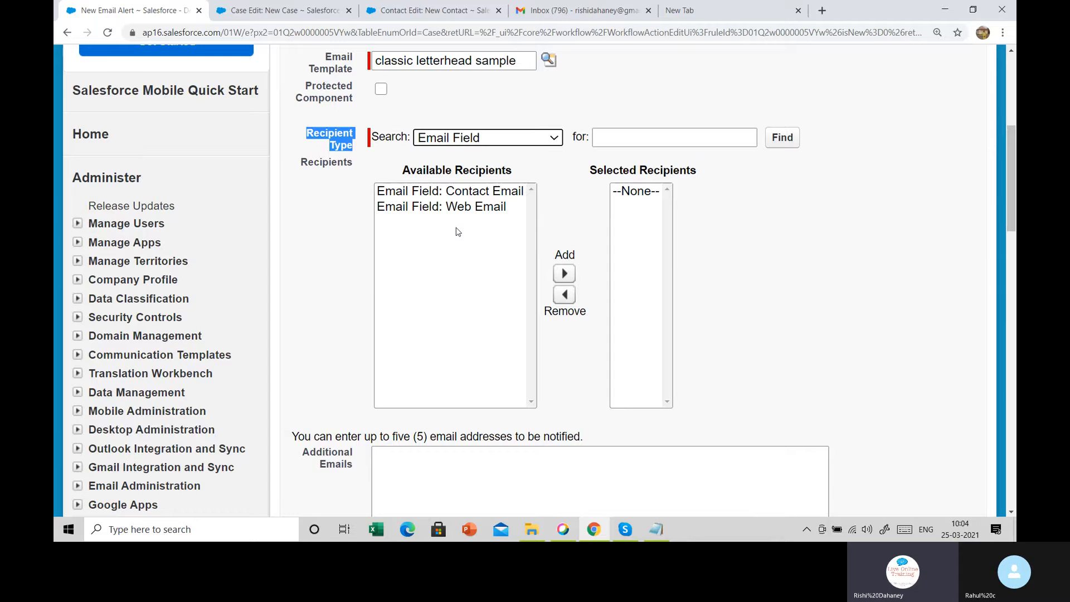
Switch between Contact Email and Web Email in the Email Field recipient list
click(480, 195)
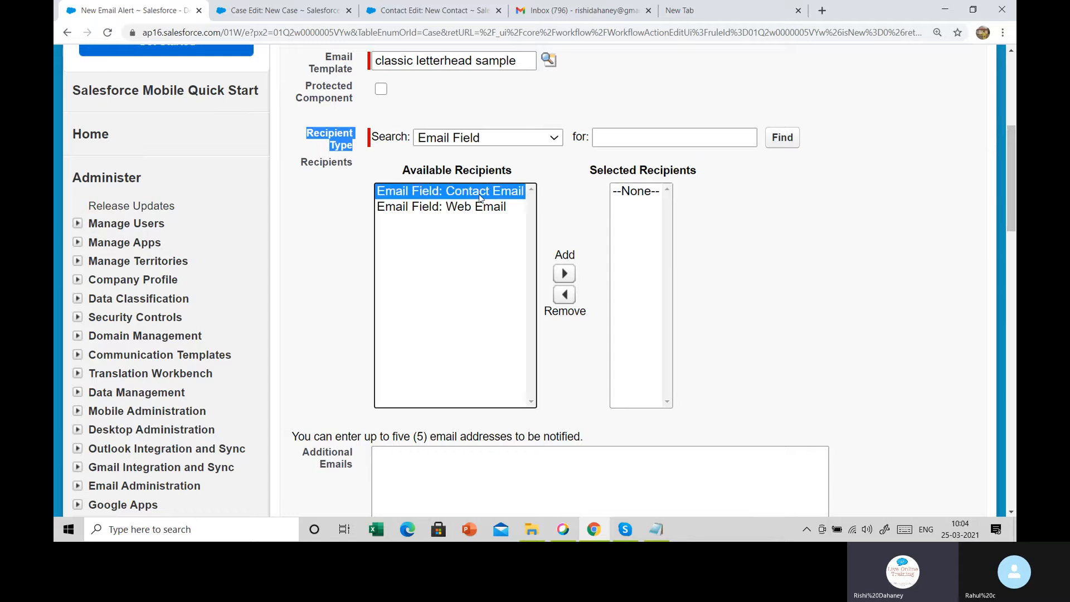
click(479, 207)
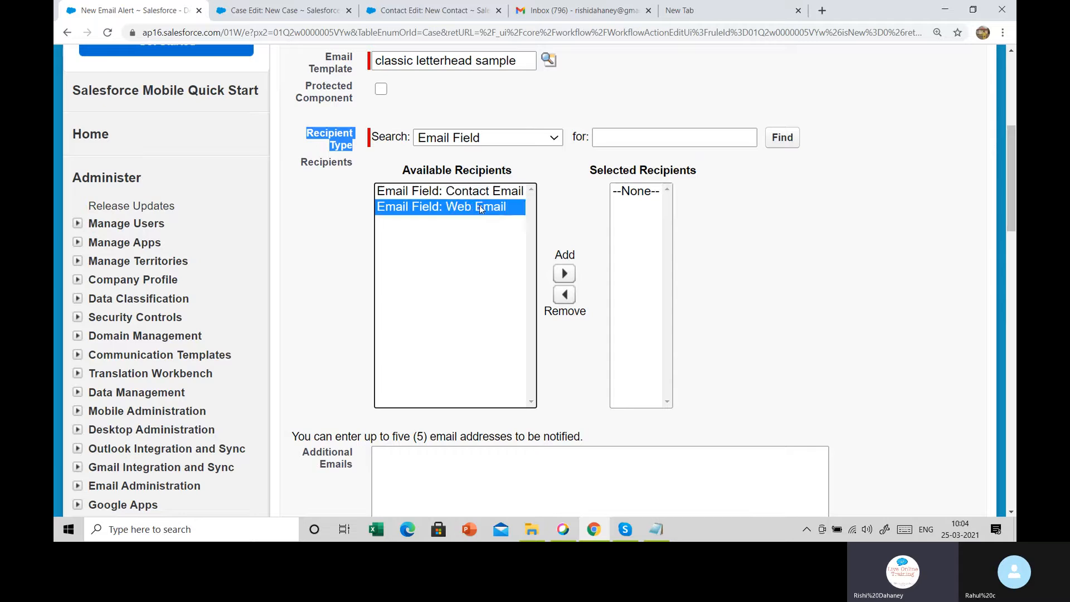
click(490, 190)
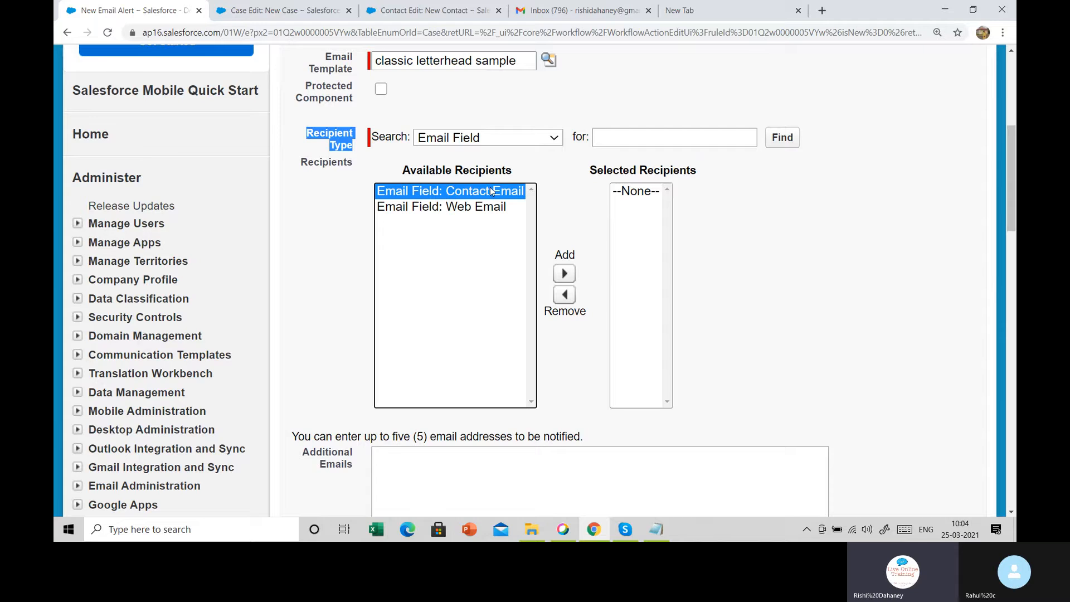
click(451, 209)
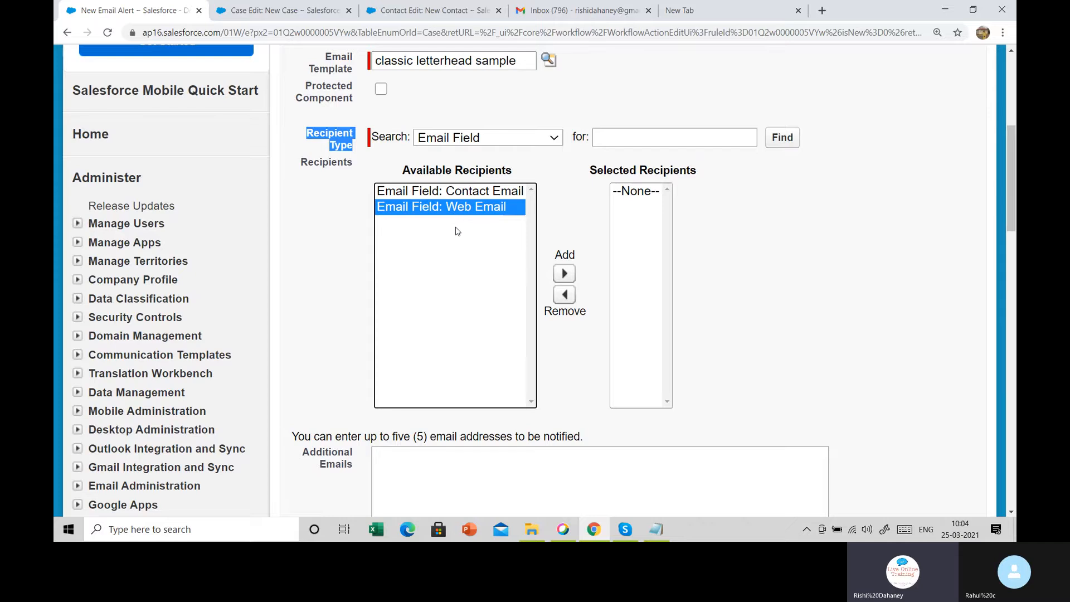
Check the new case form's Case Origin values without choosing one, then return to the email alert
click(287, 10)
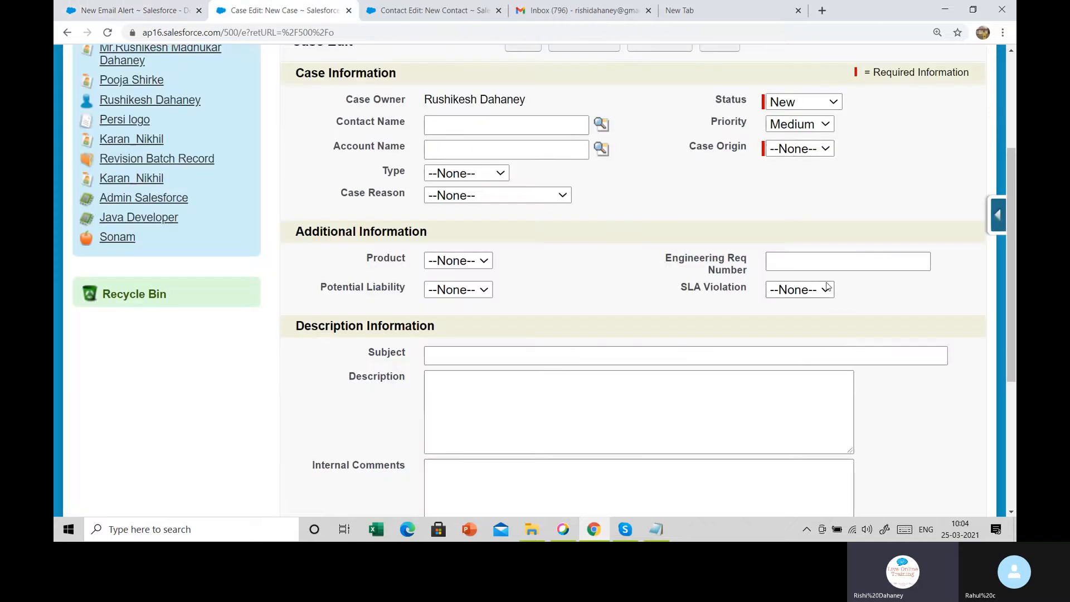
click(789, 150)
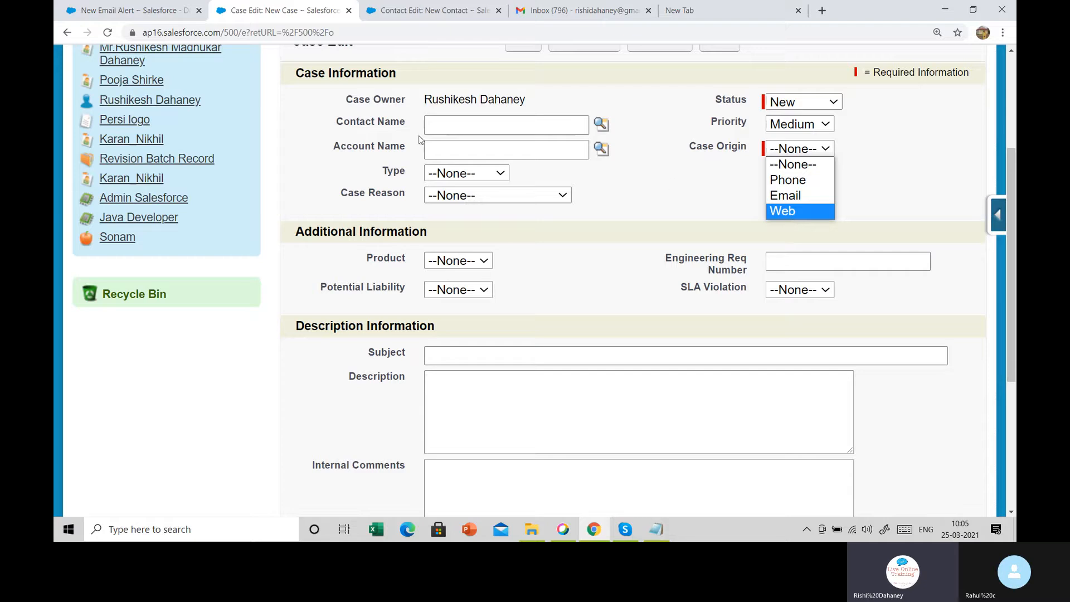
click(671, 173)
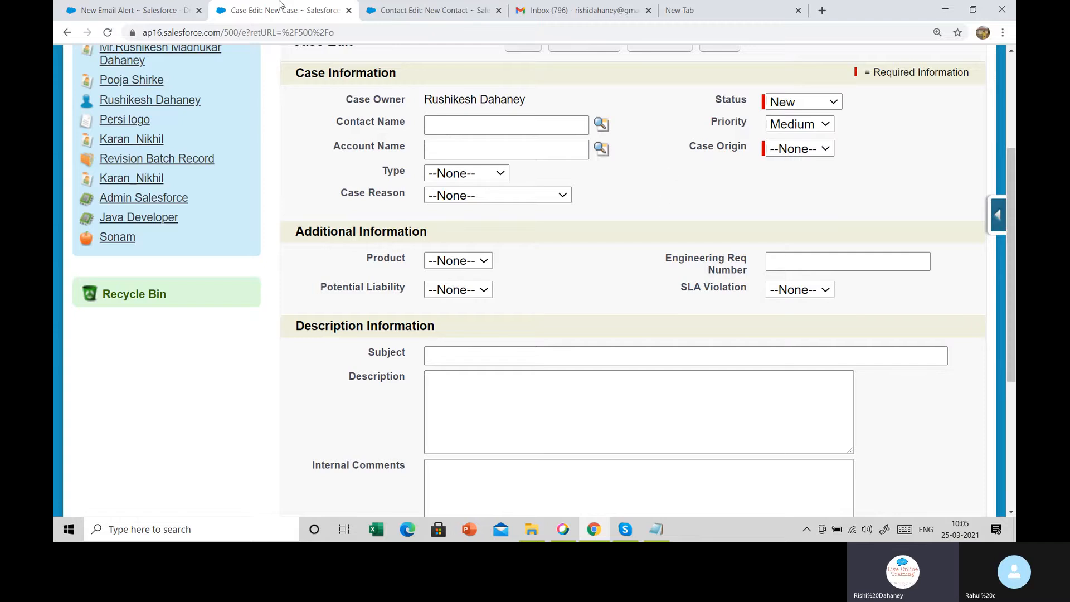
click(139, 10)
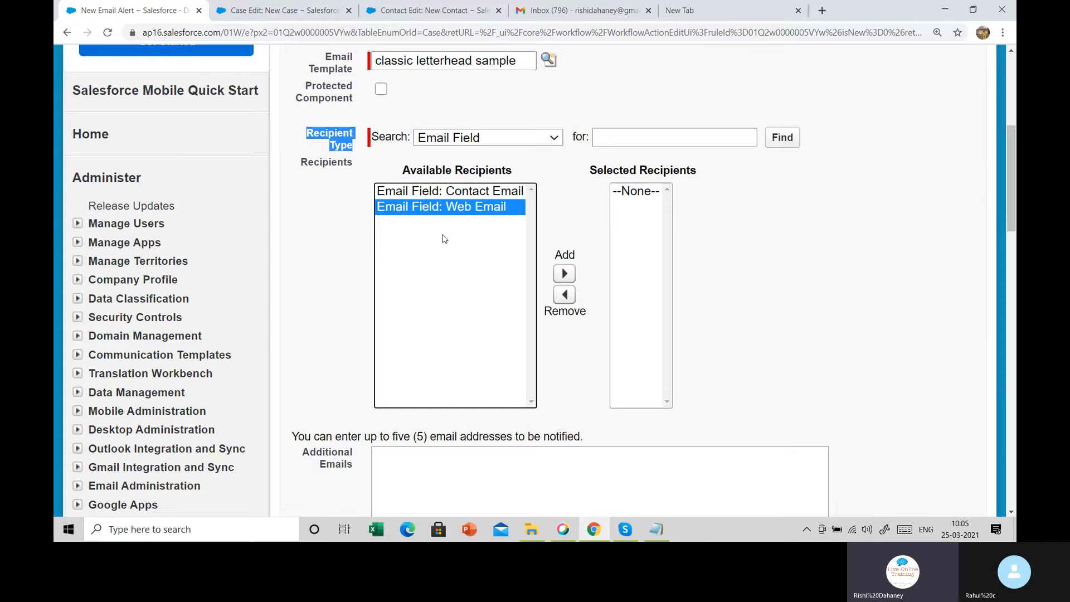
Add Contact Email and Web Email as recipients, then take Web Email back out
click(449, 193)
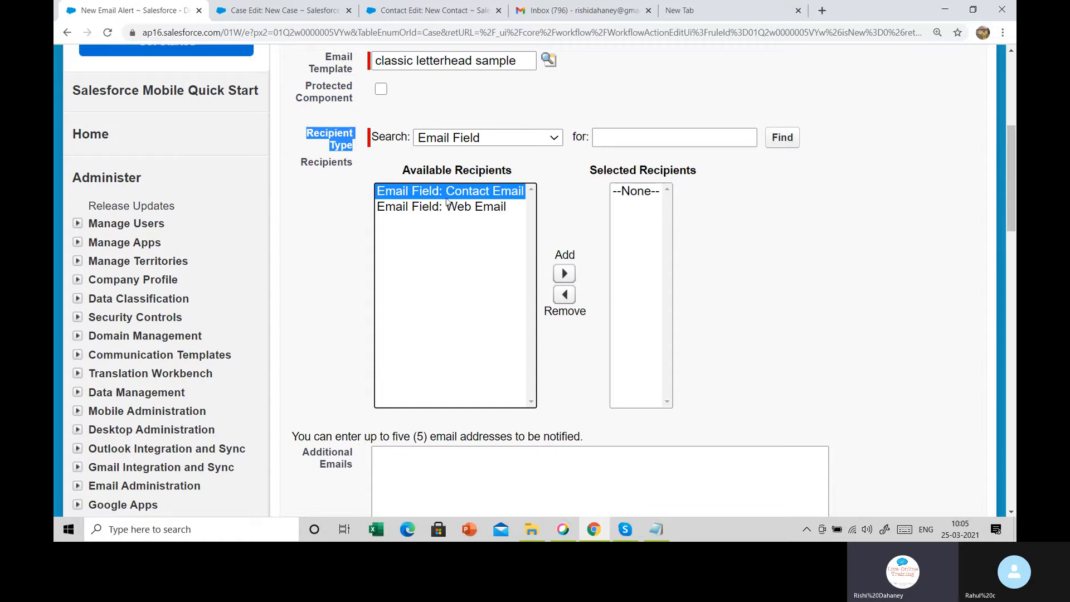
click(454, 207)
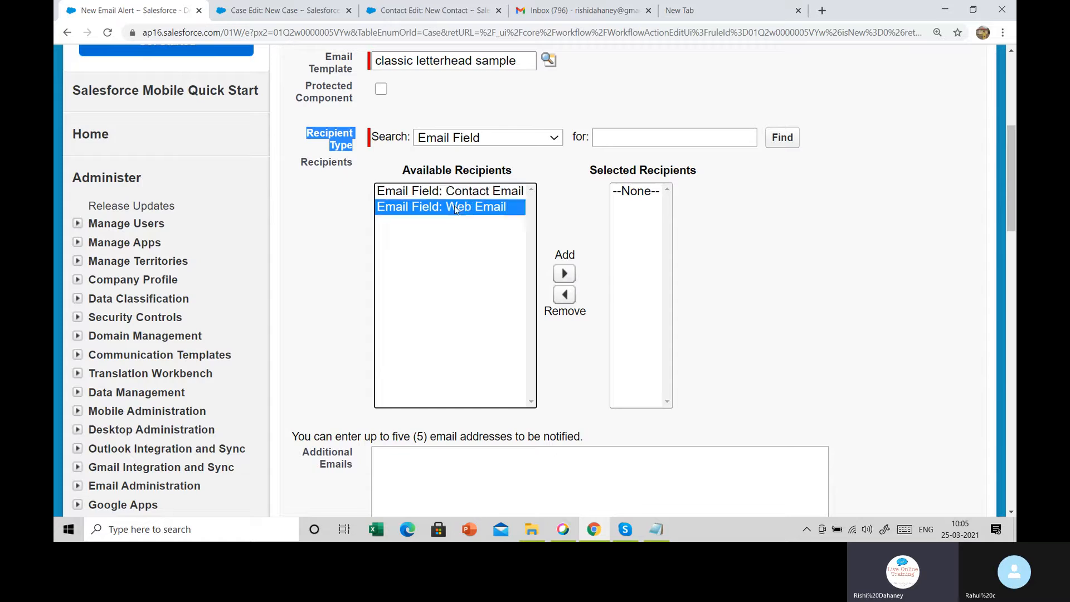
click(480, 192)
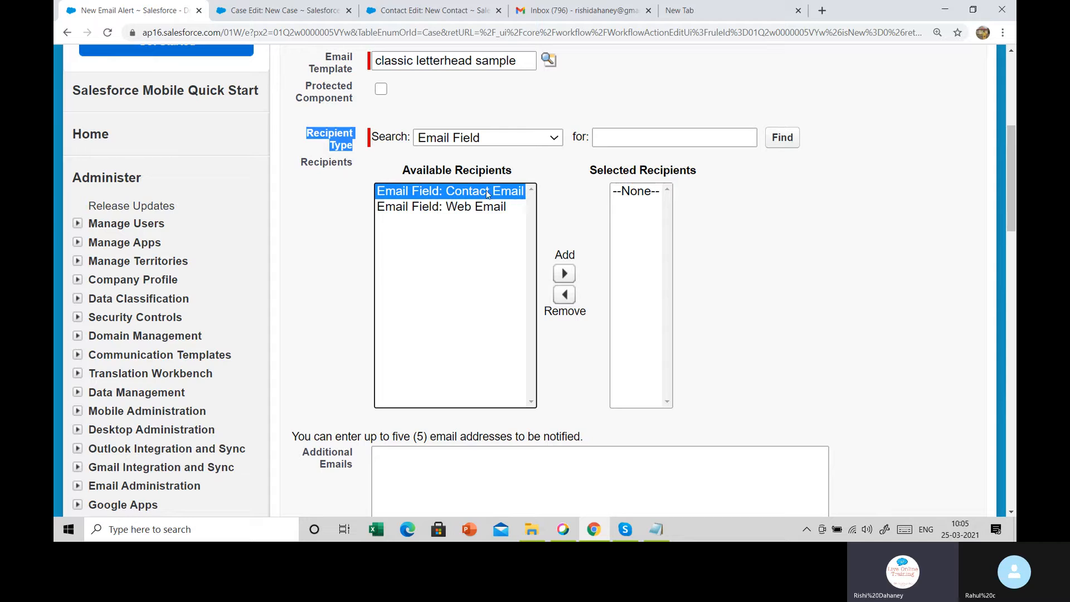
click(462, 214)
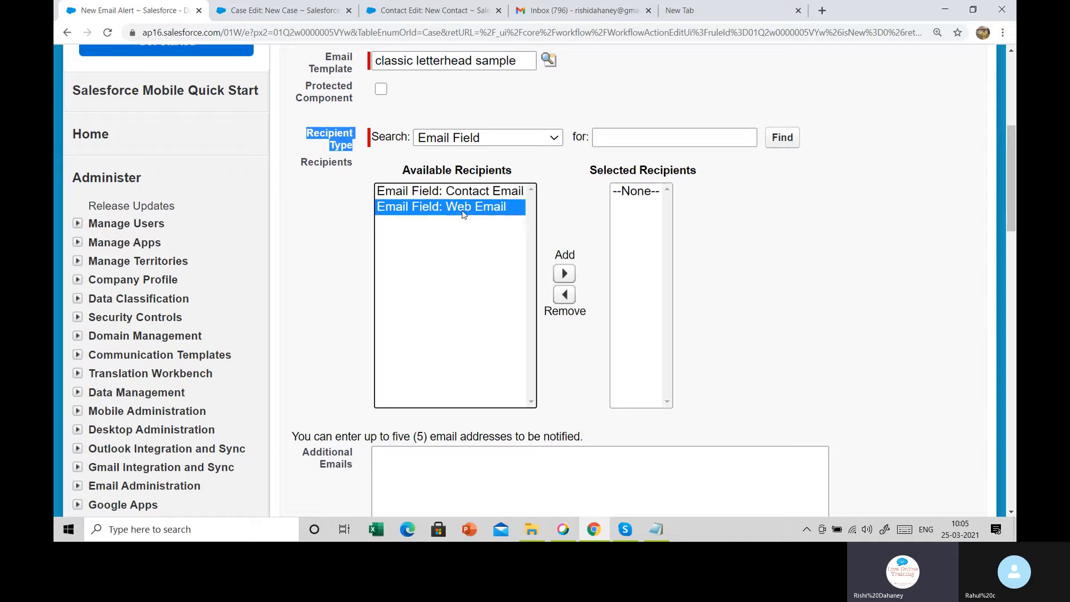
ctrl+click(464, 191)
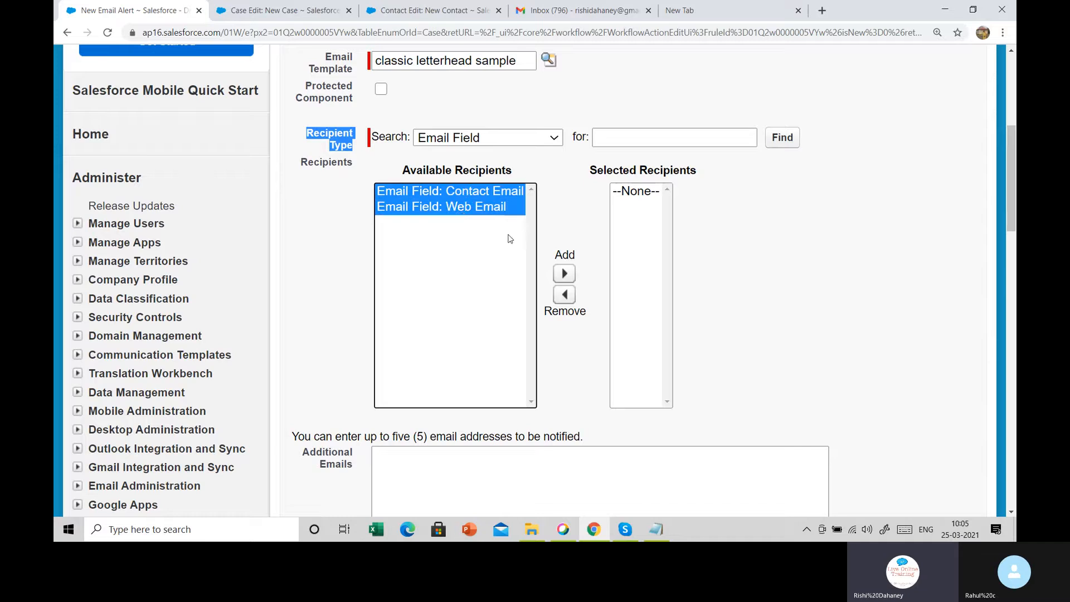
click(564, 274)
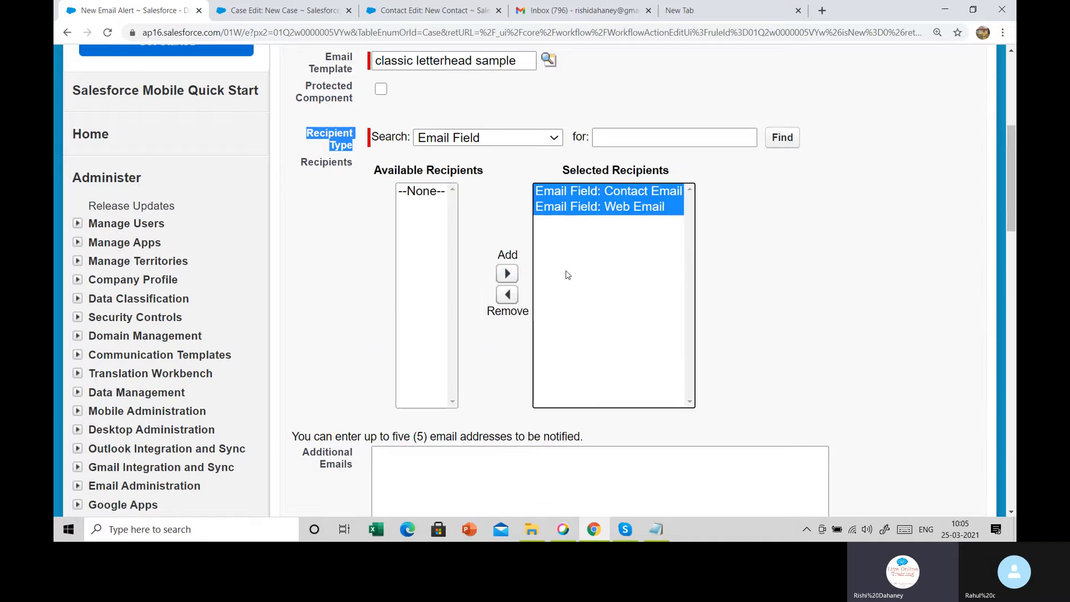
click(571, 206)
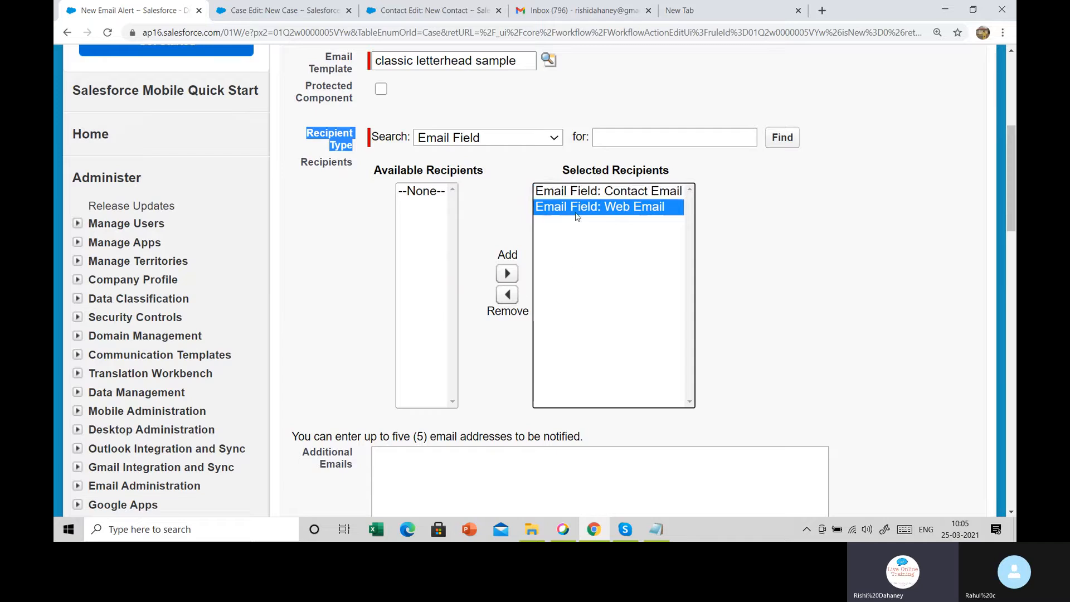
click(515, 299)
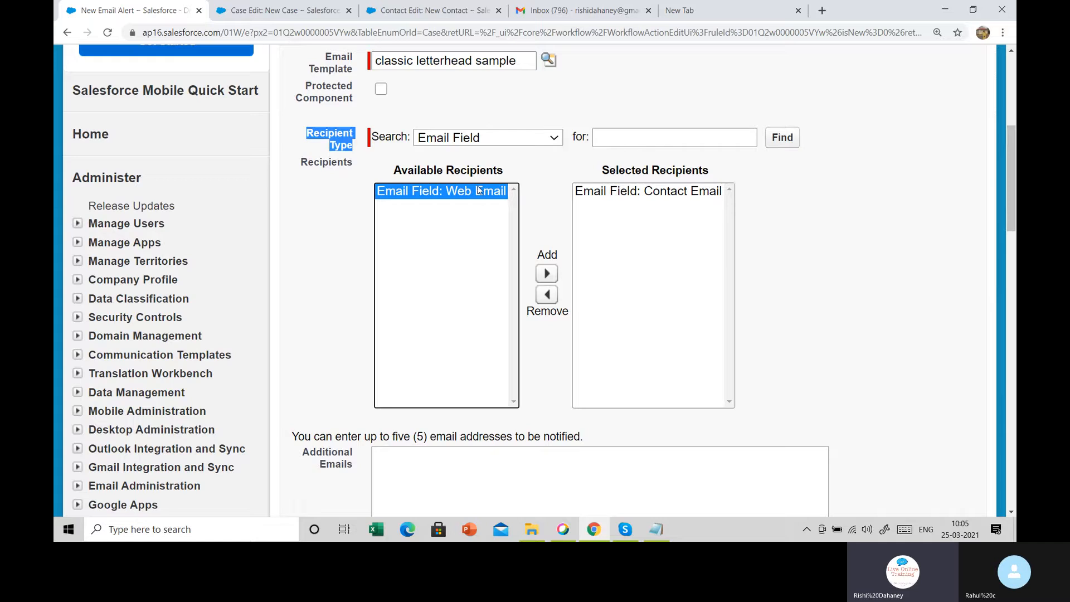
Browse the Case Team and owner recipient types, picking Case Owner as a candidate
click(491, 140)
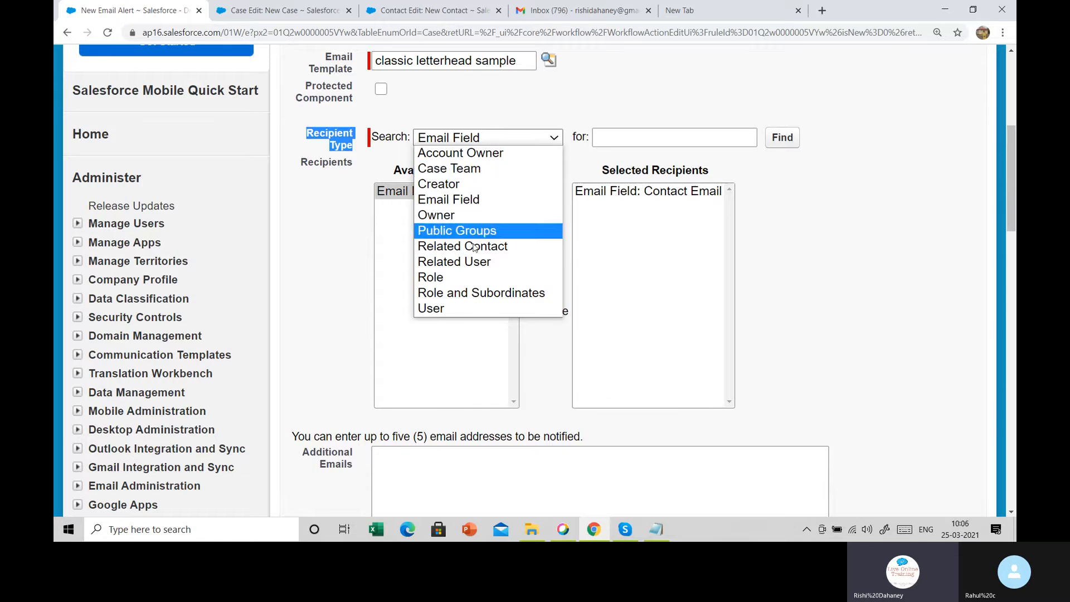
click(478, 169)
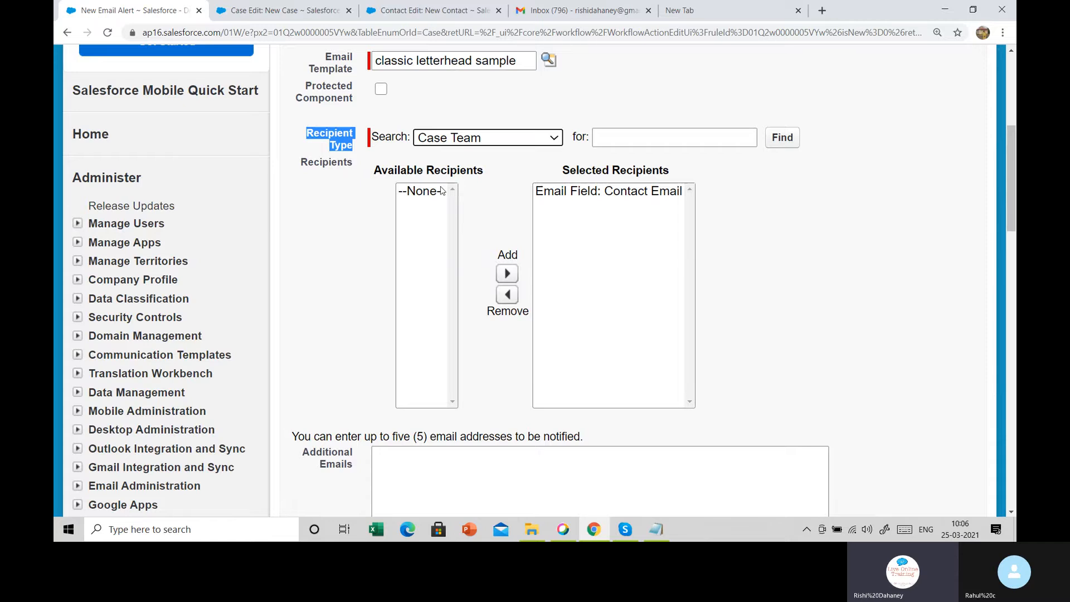
click(477, 143)
click(453, 214)
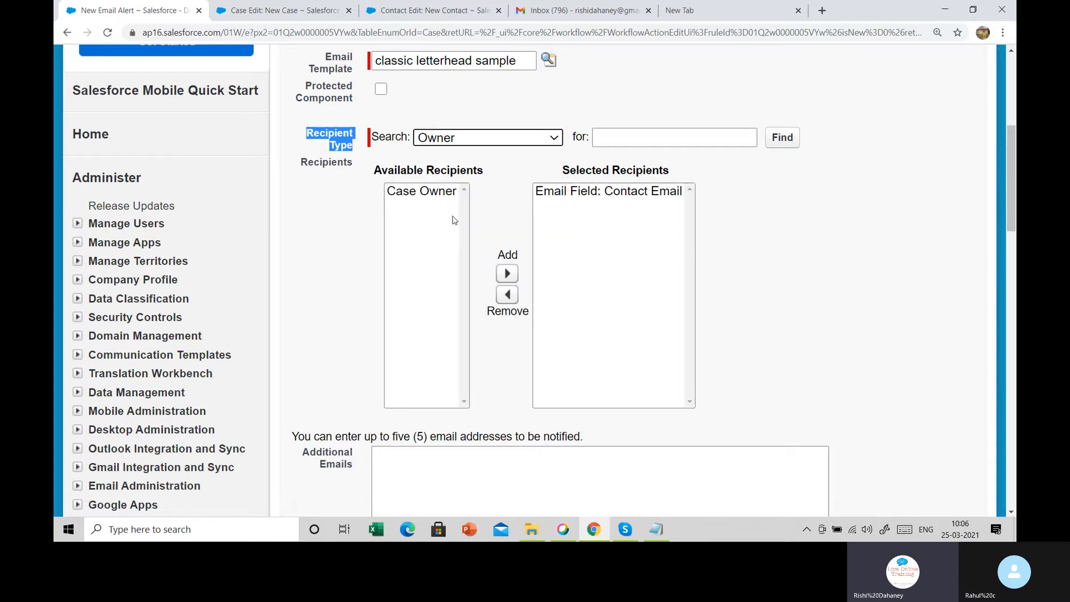
click(429, 195)
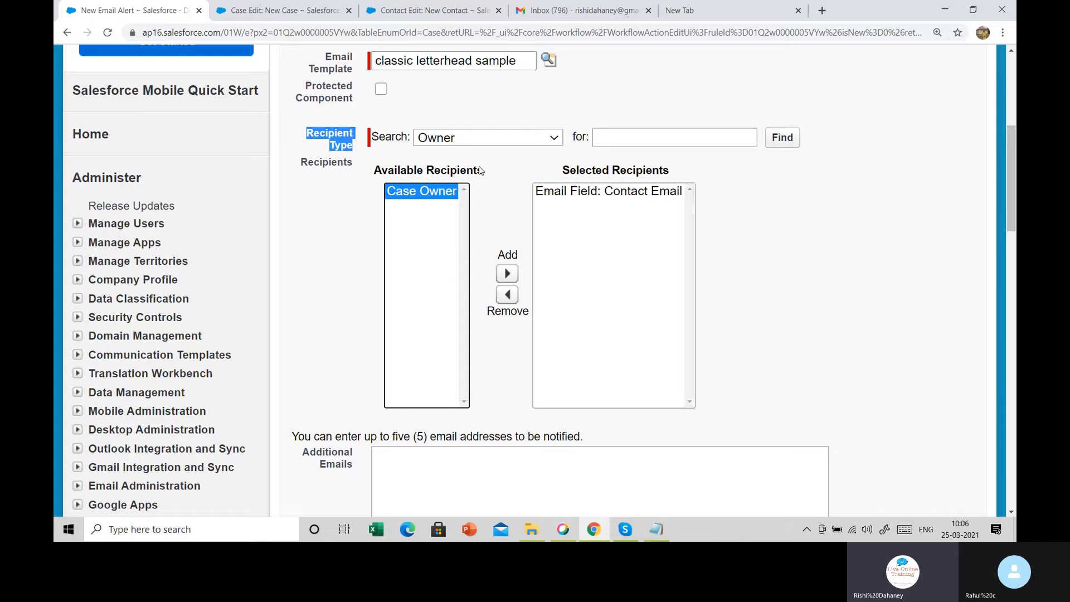
Return to Email Field recipients and add Web Email alongside Contact Email
click(484, 140)
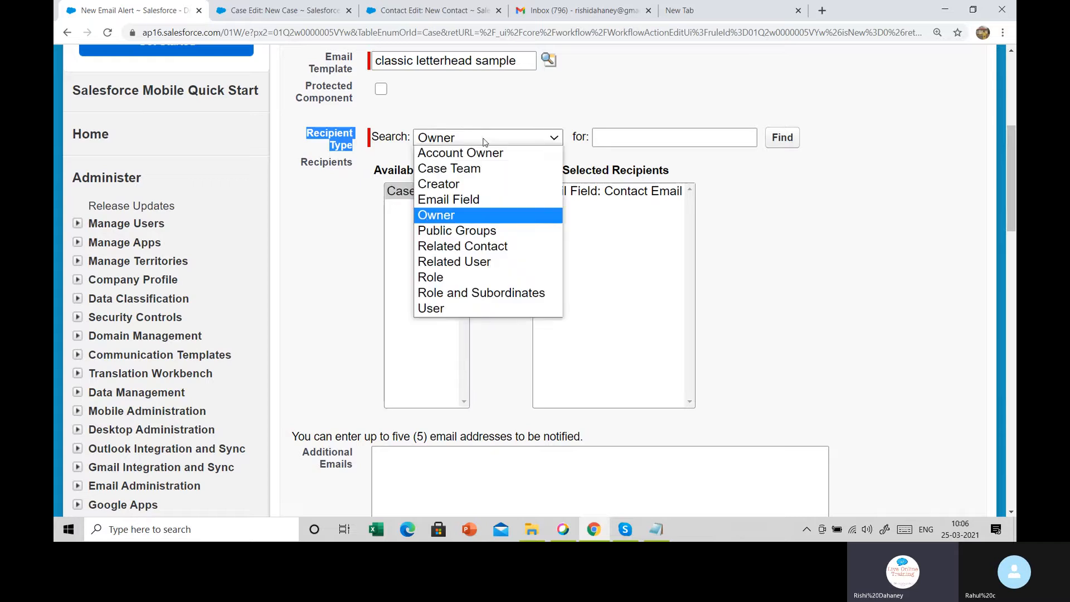
click(467, 200)
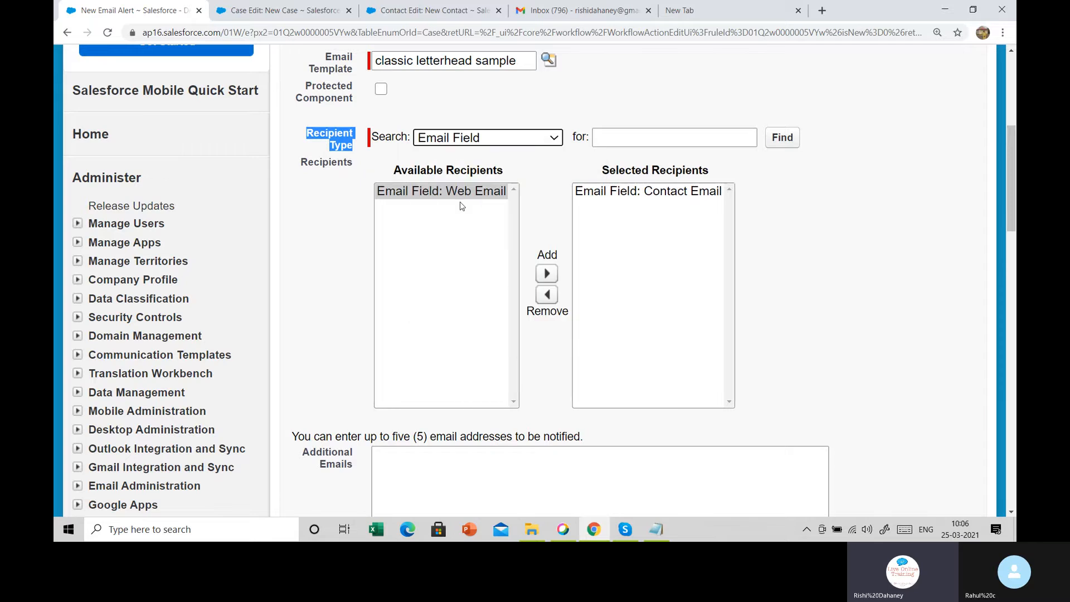
click(661, 192)
click(437, 197)
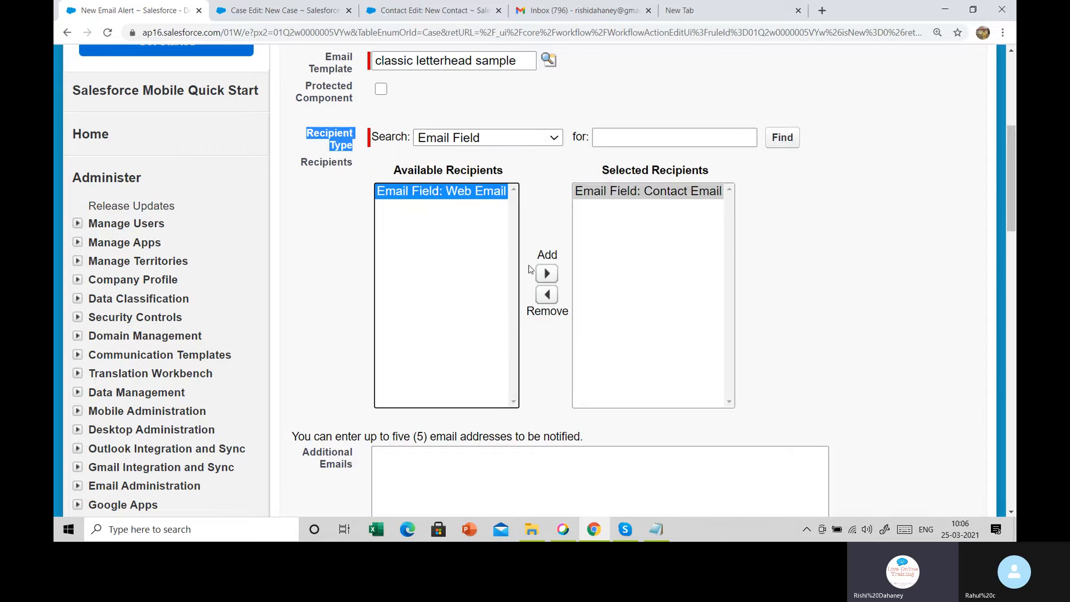
click(547, 273)
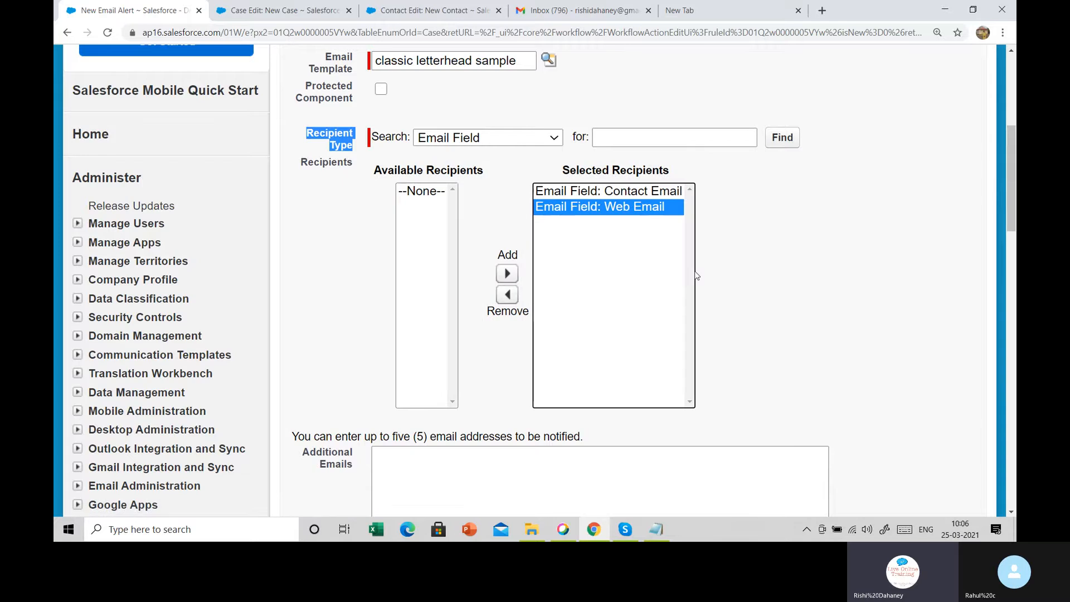
scroll(673, 263, down, 3)
Paste four extra notification addresses into the alert's Additional Emails box
click(447, 292)
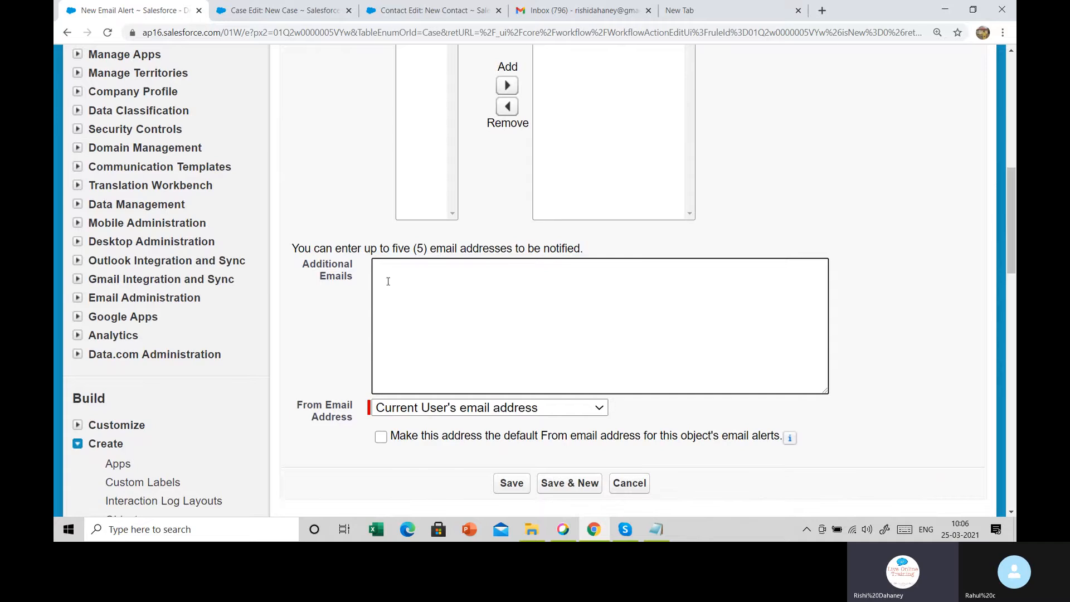
drag(291, 266, 360, 285)
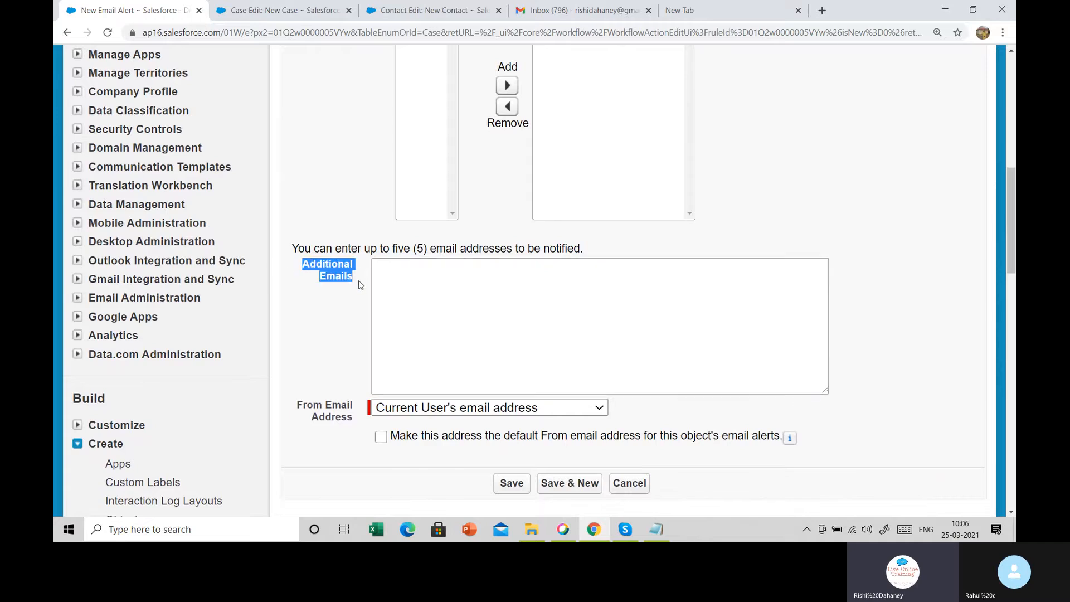
click(461, 285)
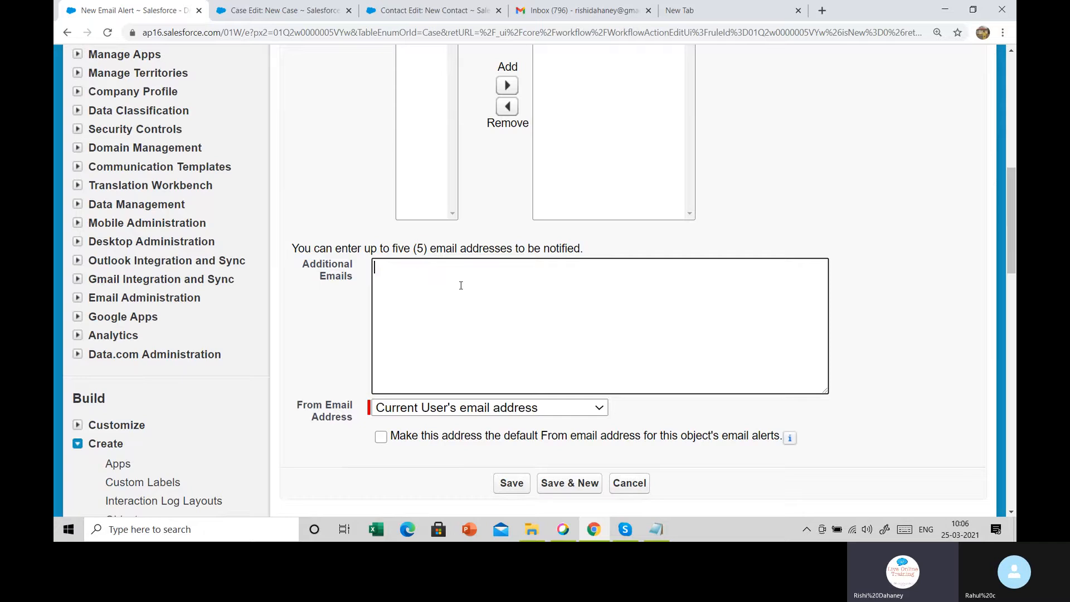
key(ctrl+v)
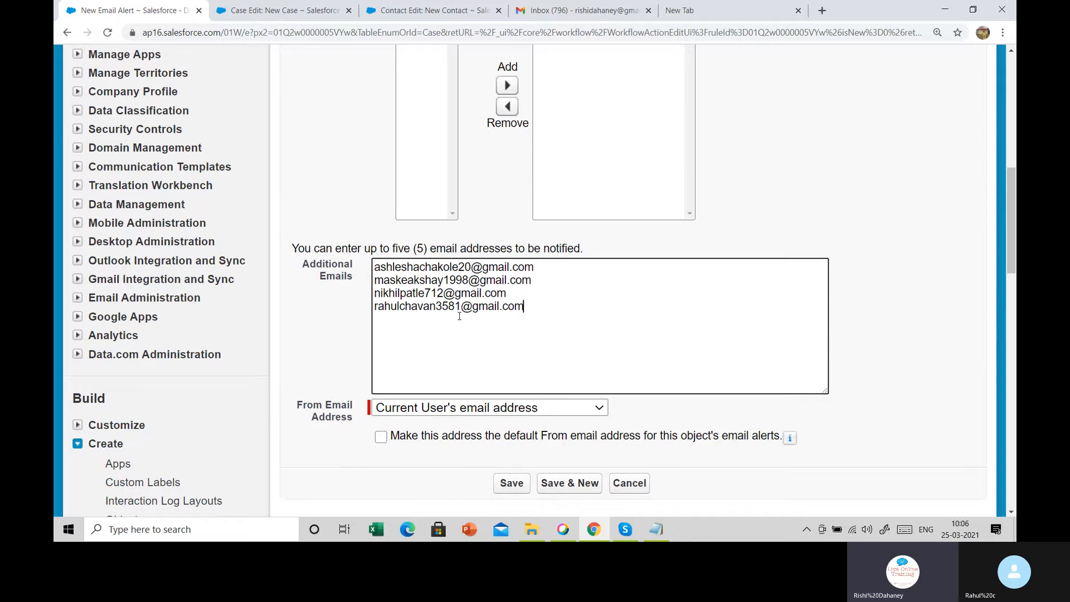
scroll(463, 301, down, 2)
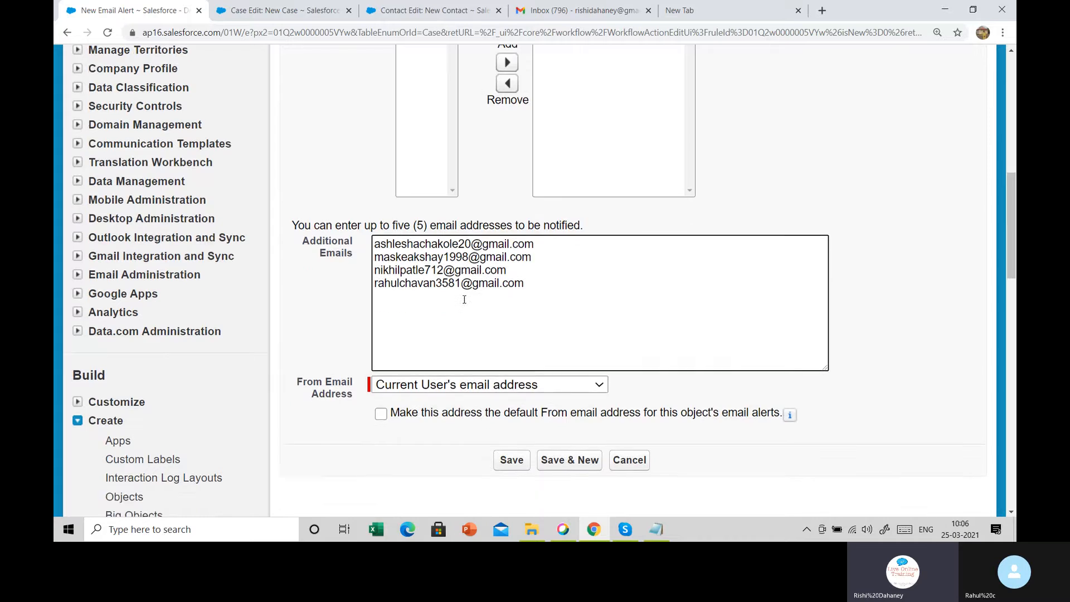
click(521, 250)
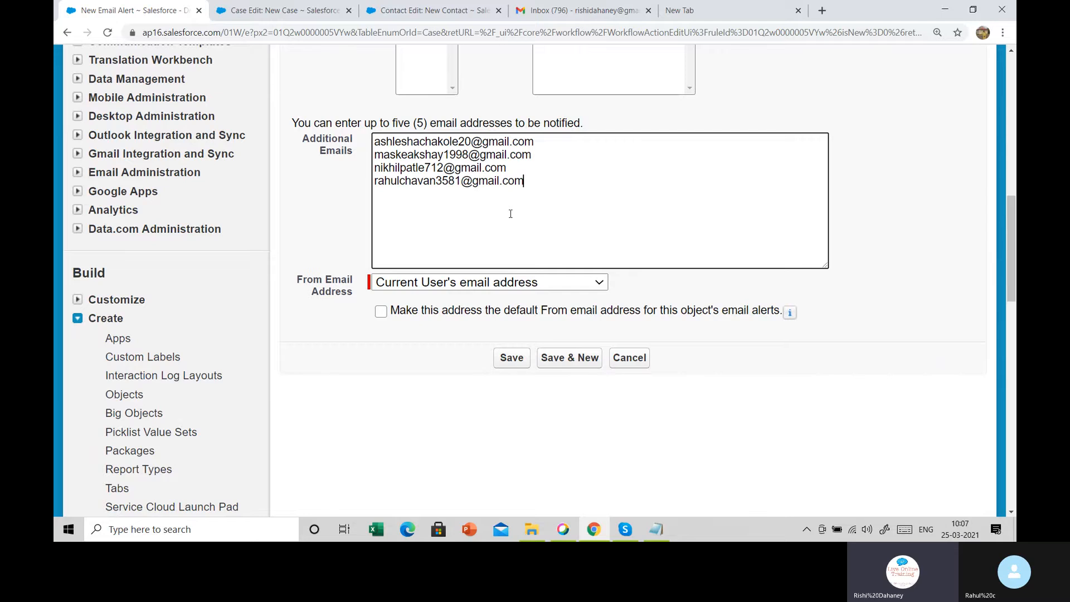
Save the Case raise alert, finish the rule's actions, and activate the Case Raise rule
click(500, 362)
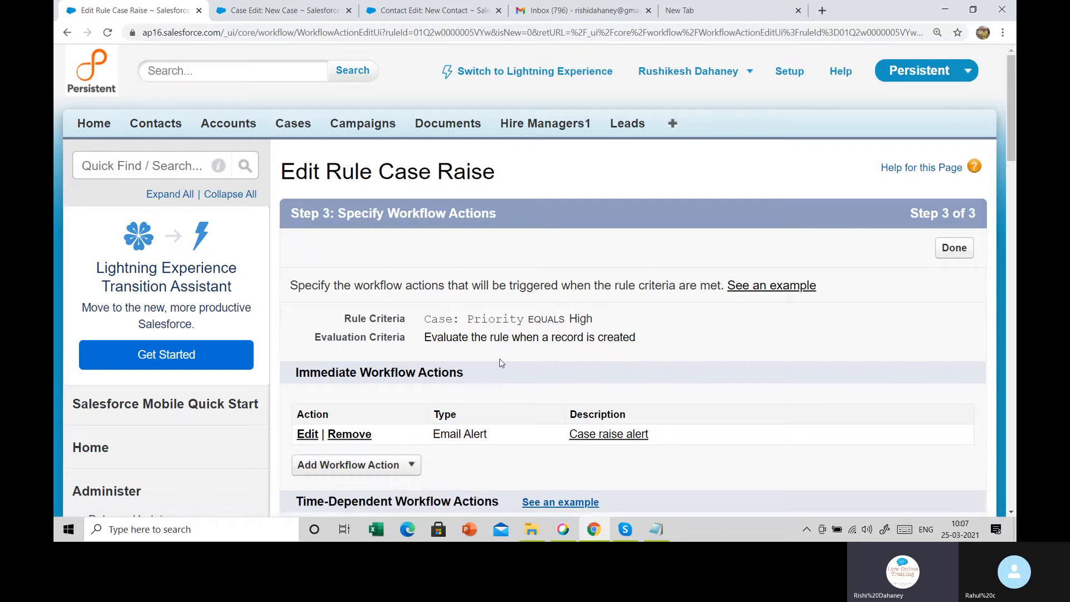
scroll(510, 361, down, 2)
scroll(543, 363, down, 2)
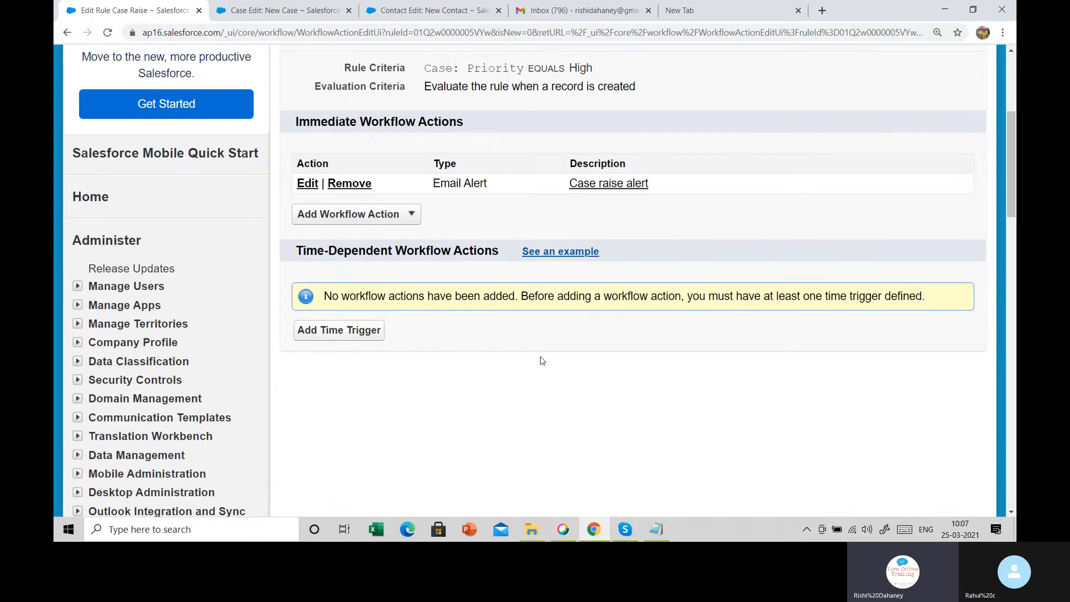
drag(413, 183, 629, 199)
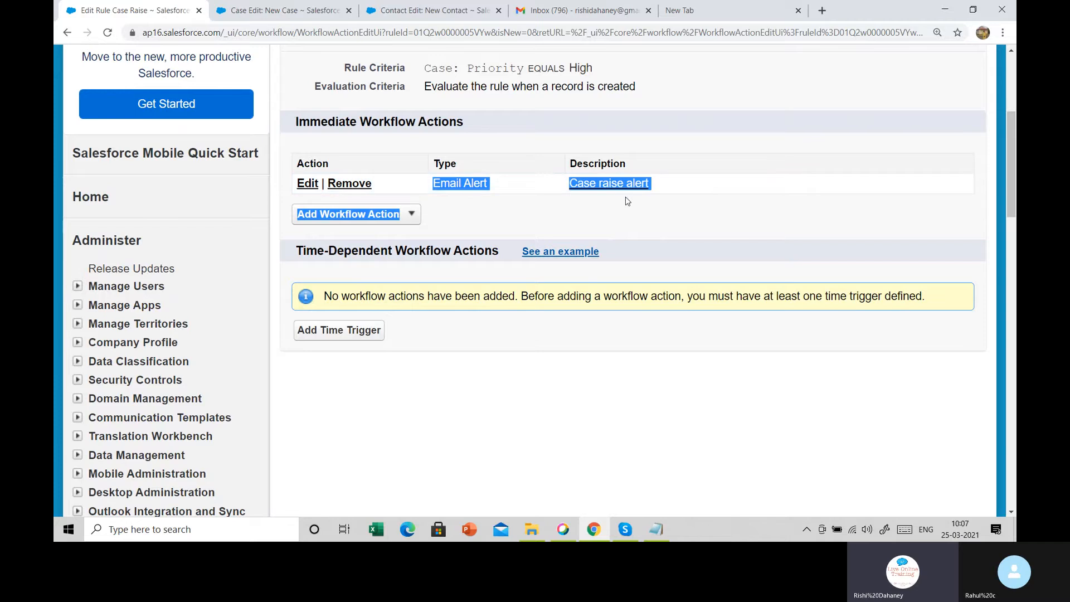
click(640, 225)
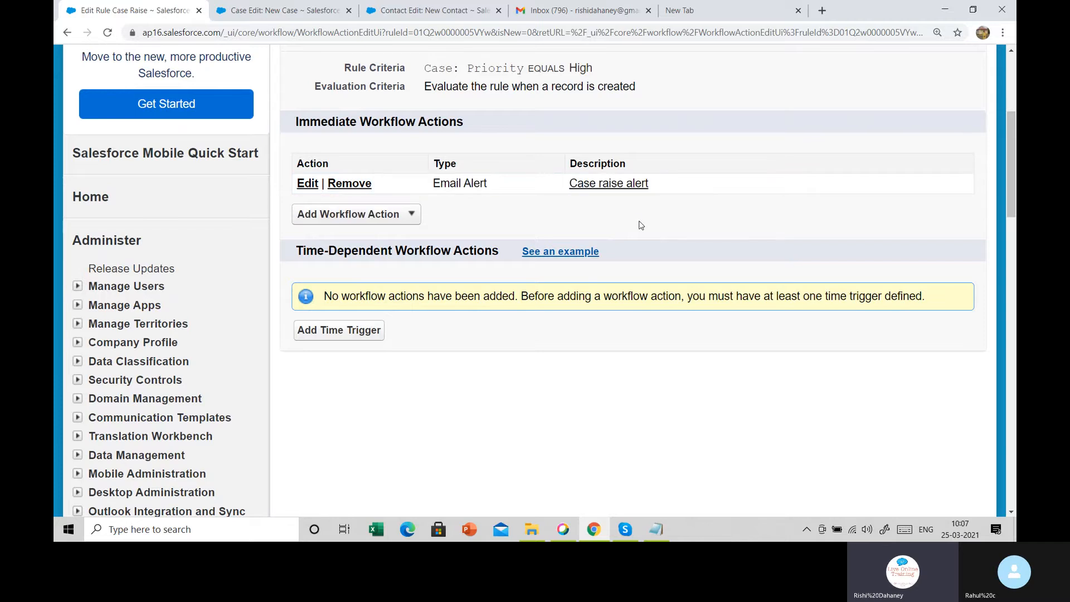
scroll(641, 225, up, 4)
click(939, 253)
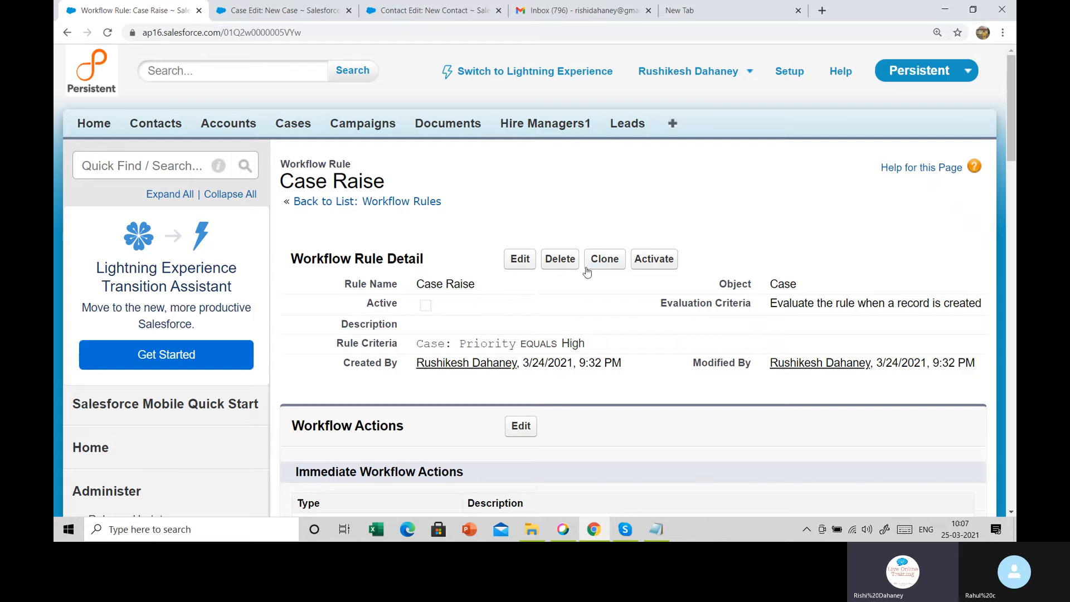
click(647, 267)
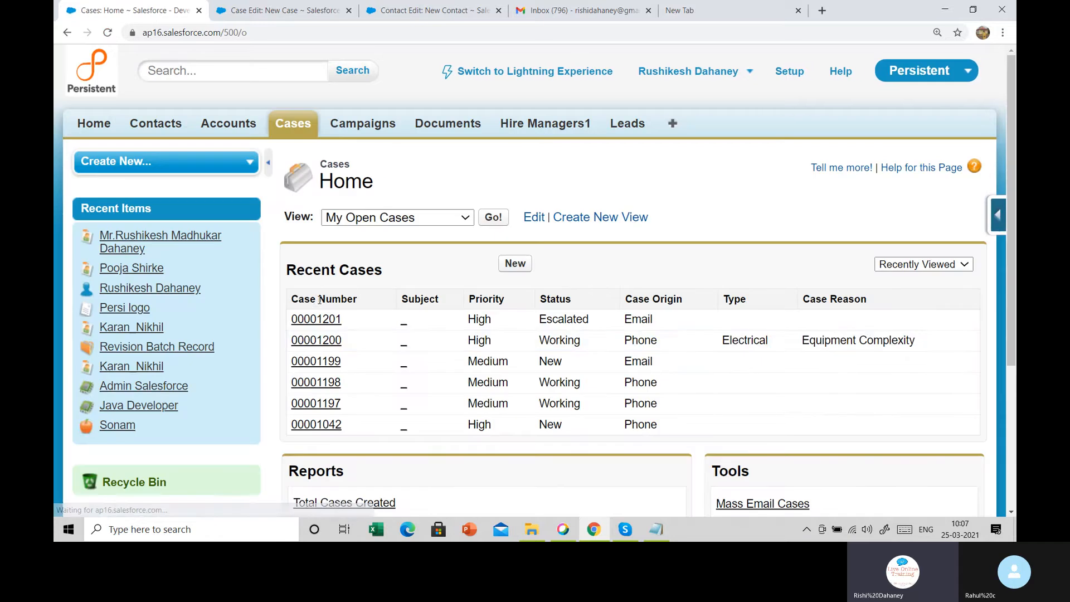
Create a new case with status Working, origin Email and priority High
click(517, 267)
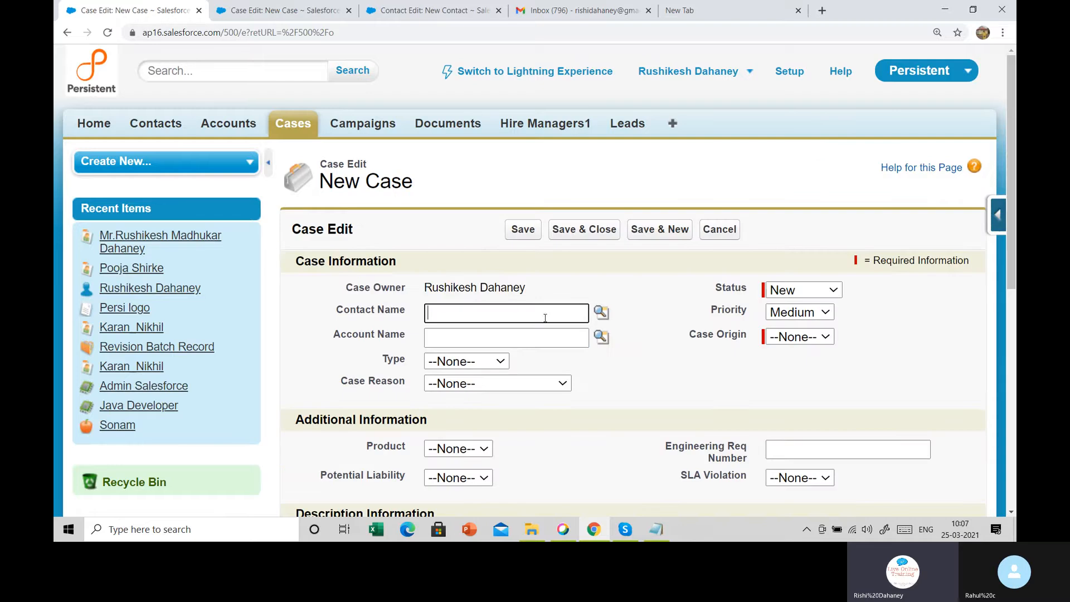
click(803, 289)
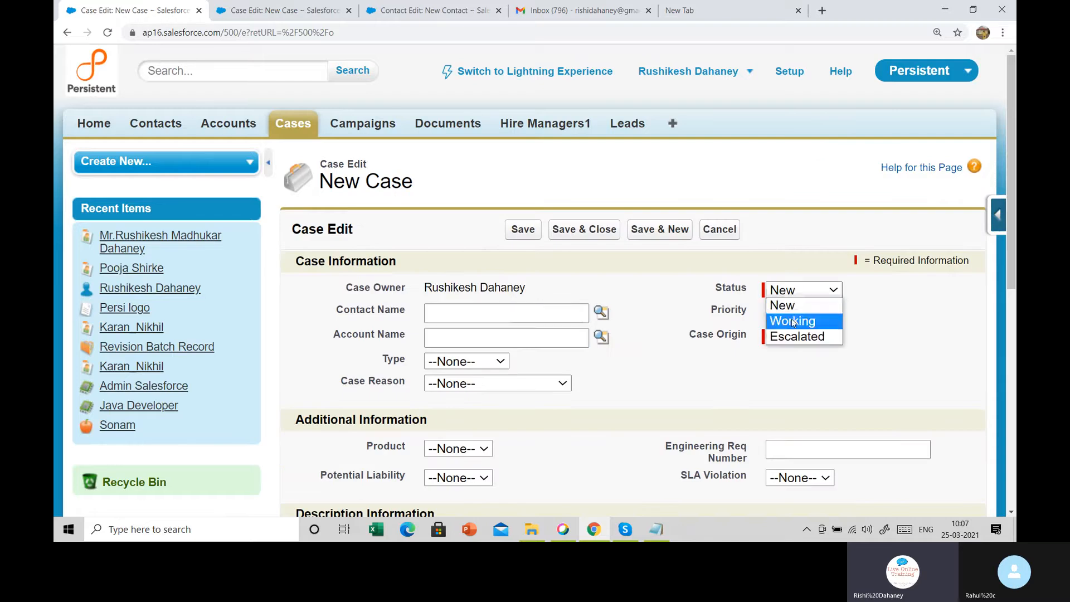
click(792, 318)
click(797, 335)
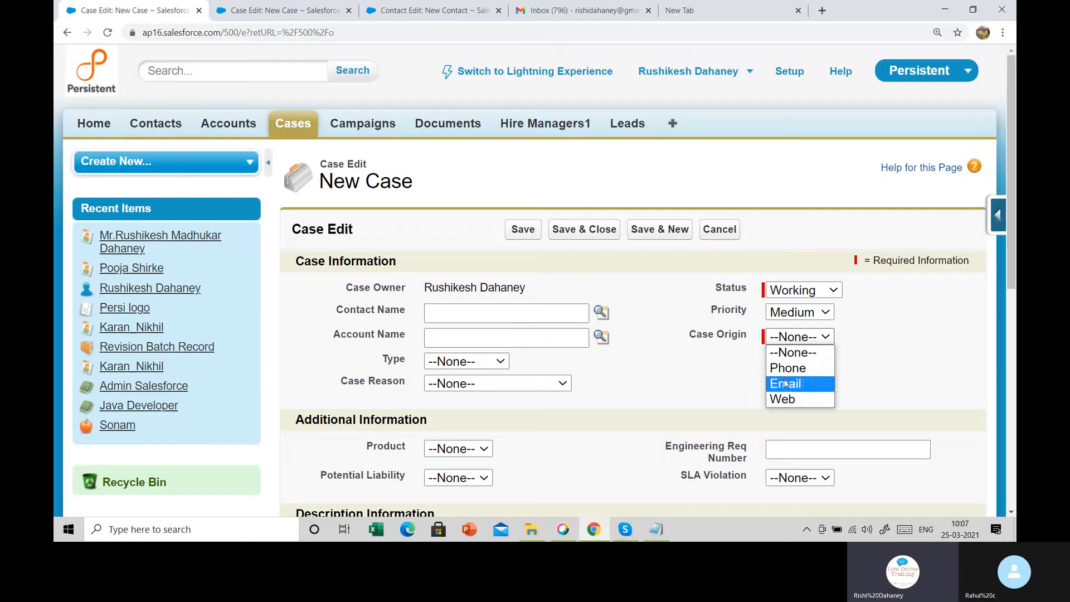
click(783, 383)
click(784, 317)
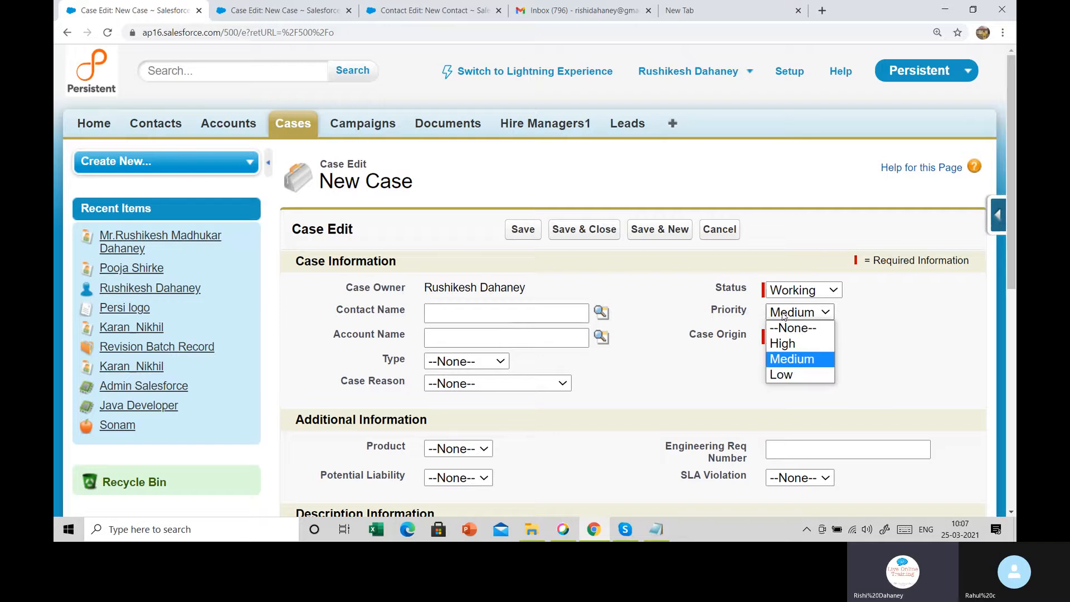
click(783, 343)
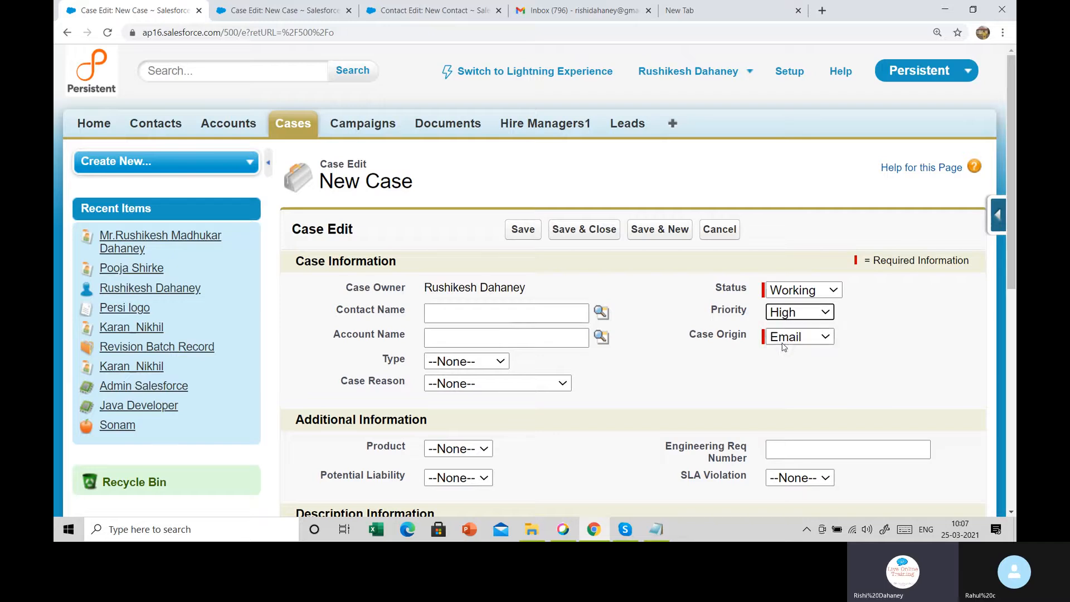
click(524, 230)
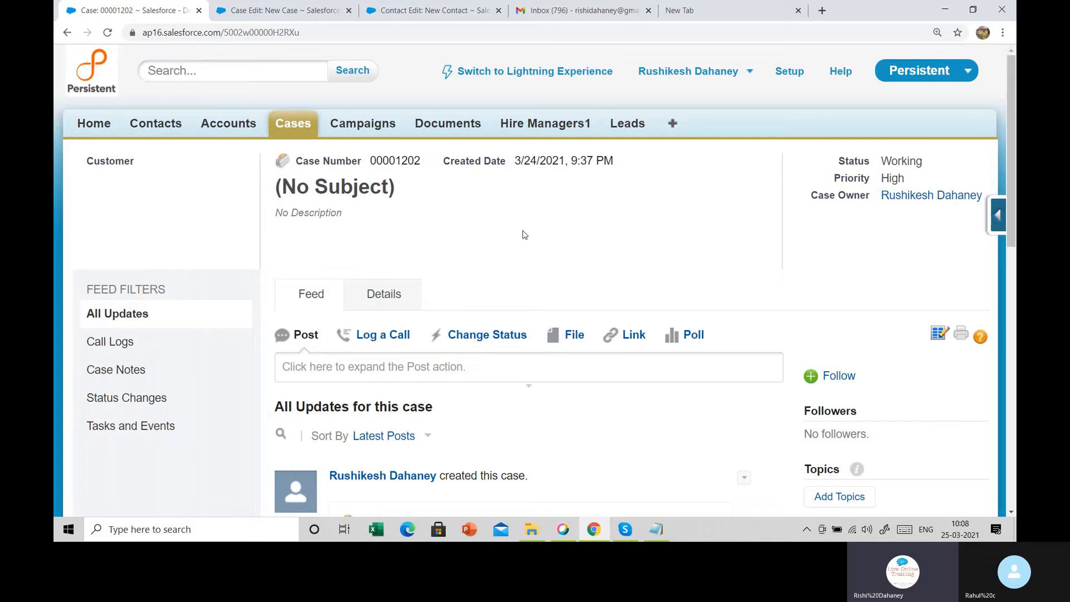
Review the Priority and Case Owner fields on the other case form, then open Leads
click(257, 5)
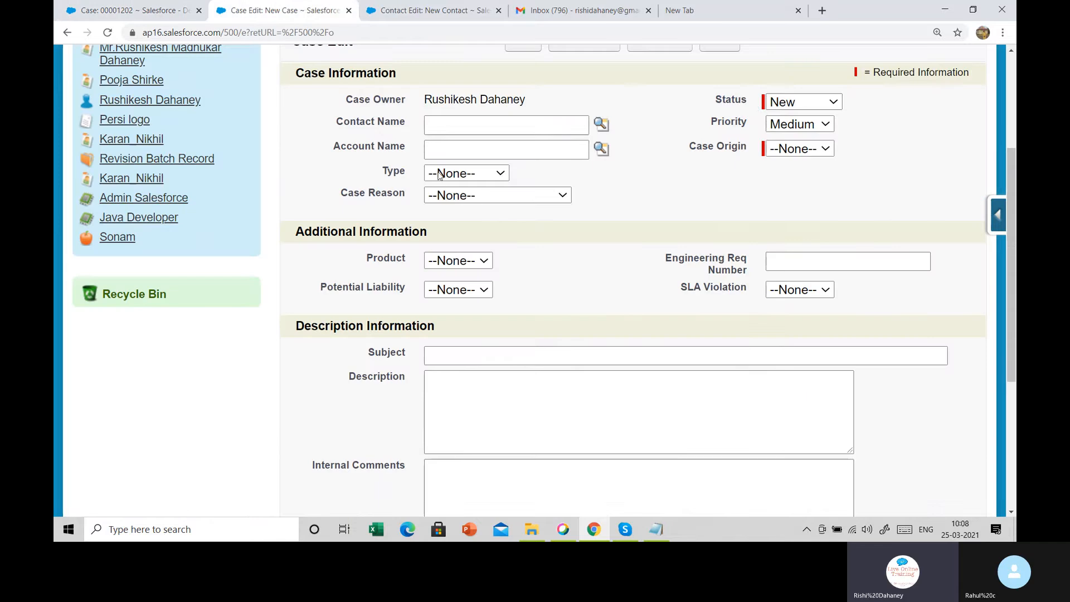
drag(696, 128, 761, 127)
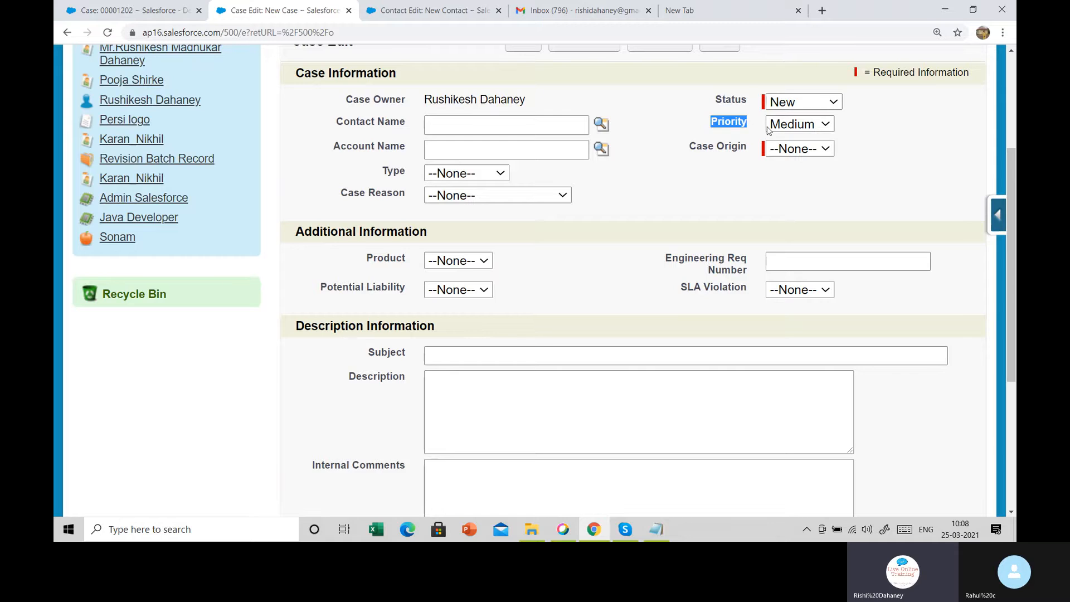
drag(353, 99, 434, 100)
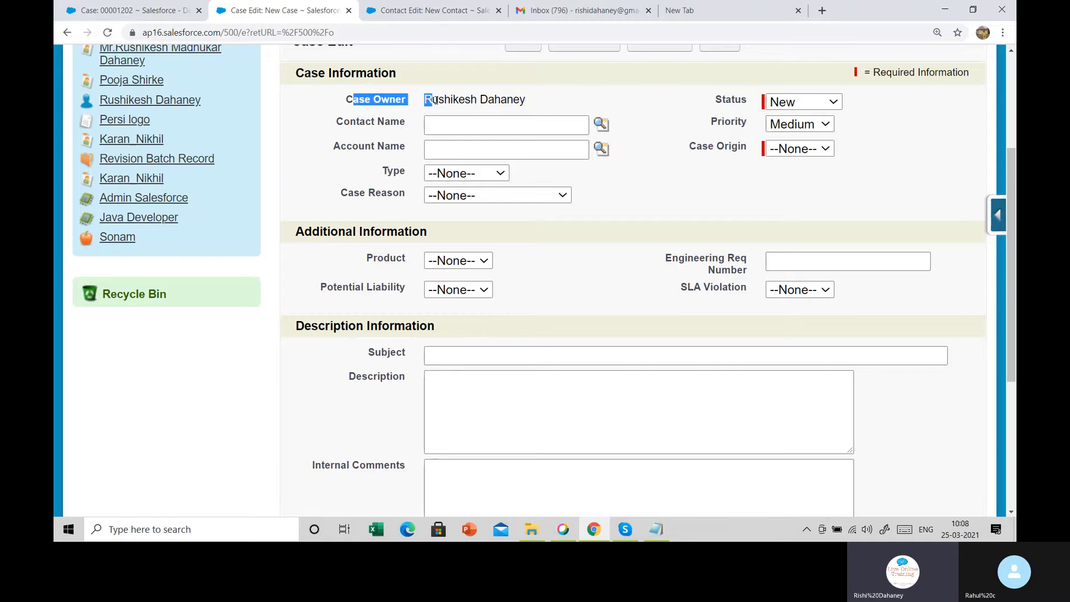
scroll(471, 132, up, 3)
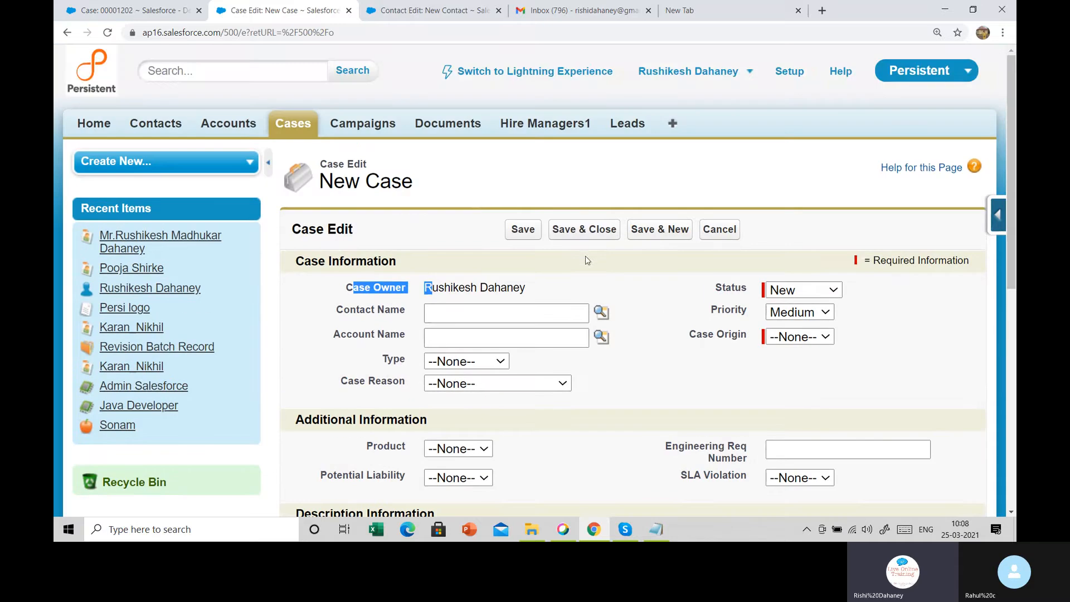
click(605, 273)
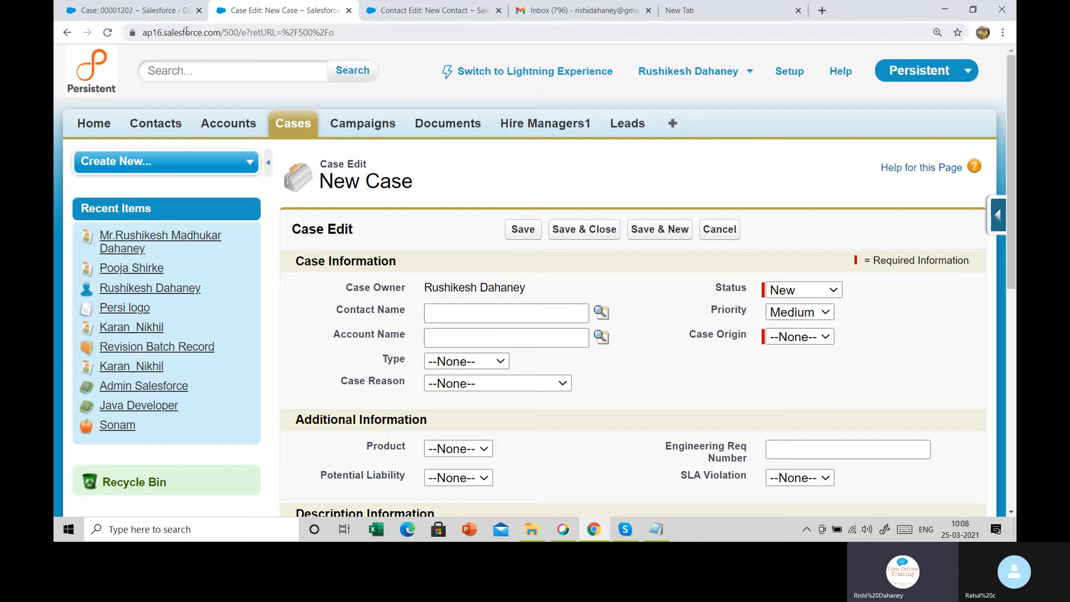
click(622, 129)
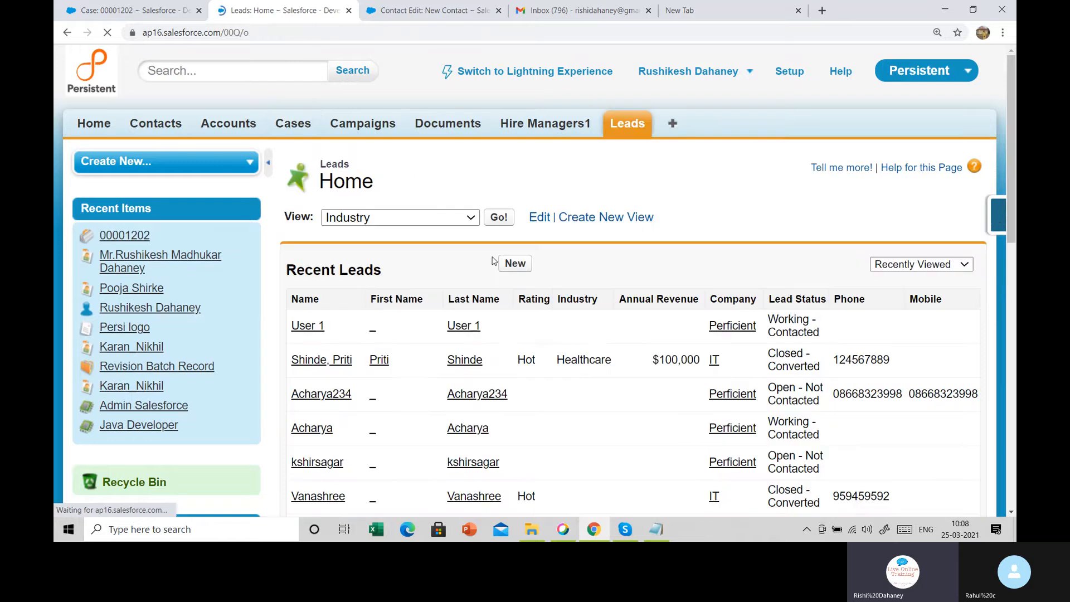
Inspect the Email field on a blank new lead form without saving, then go to Hire Managers1
click(515, 264)
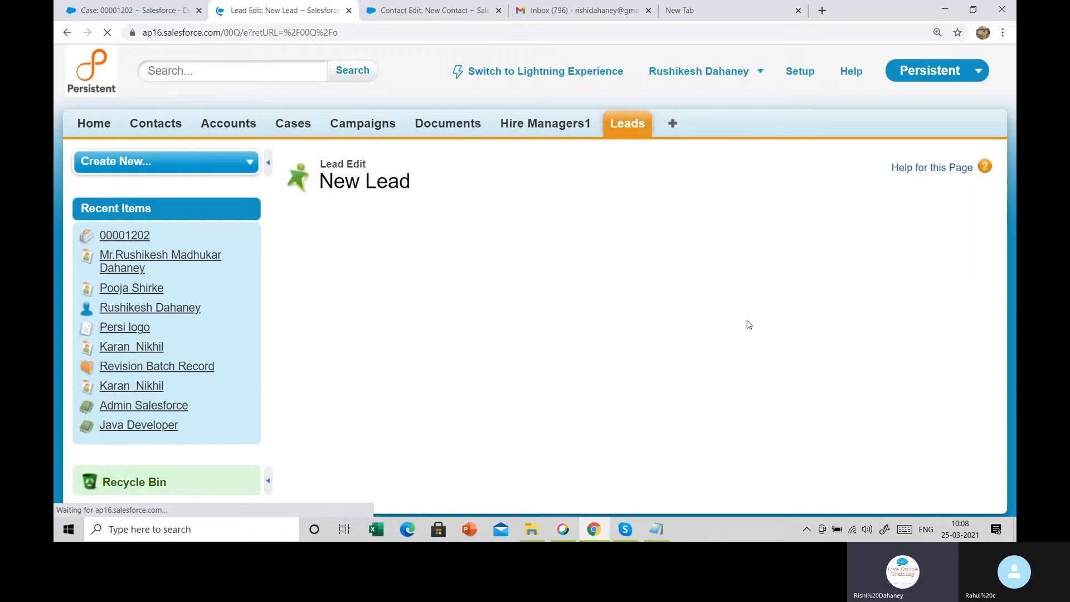
scroll(747, 323, down, 1)
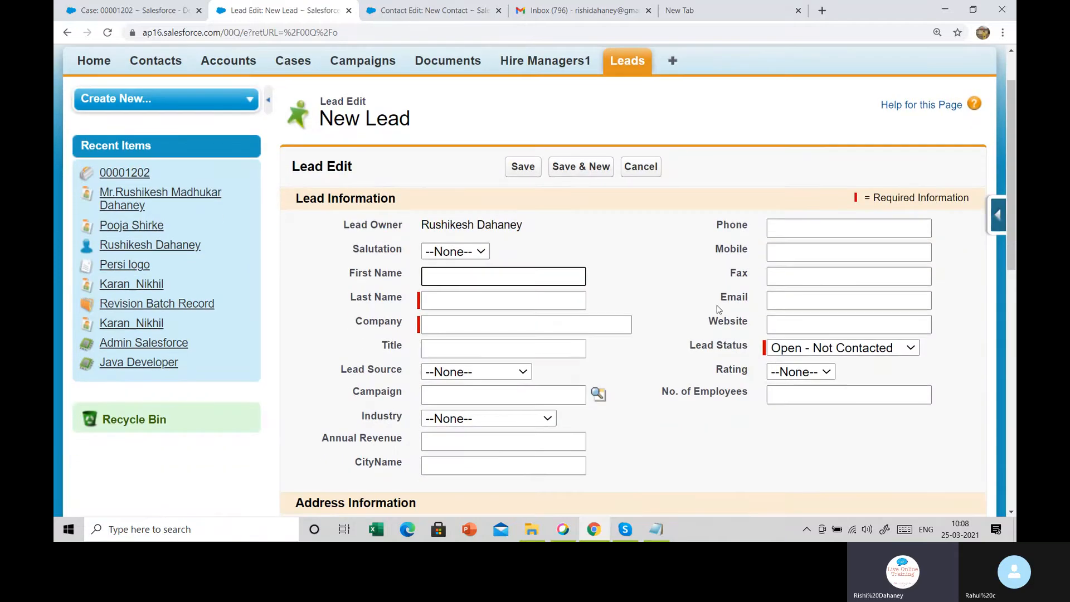
drag(718, 309, 778, 302)
click(778, 302)
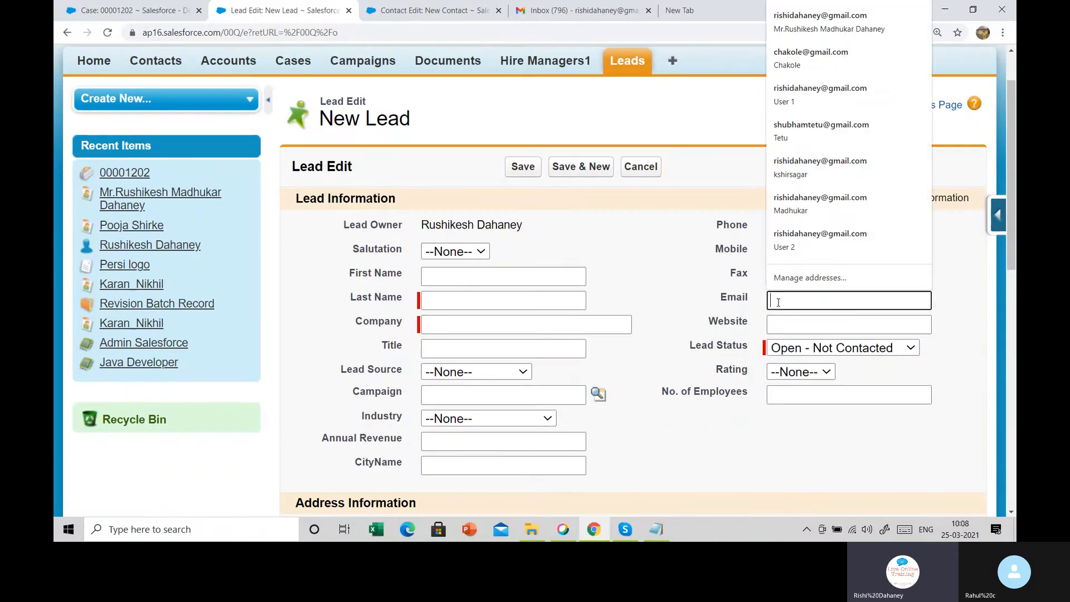
click(701, 270)
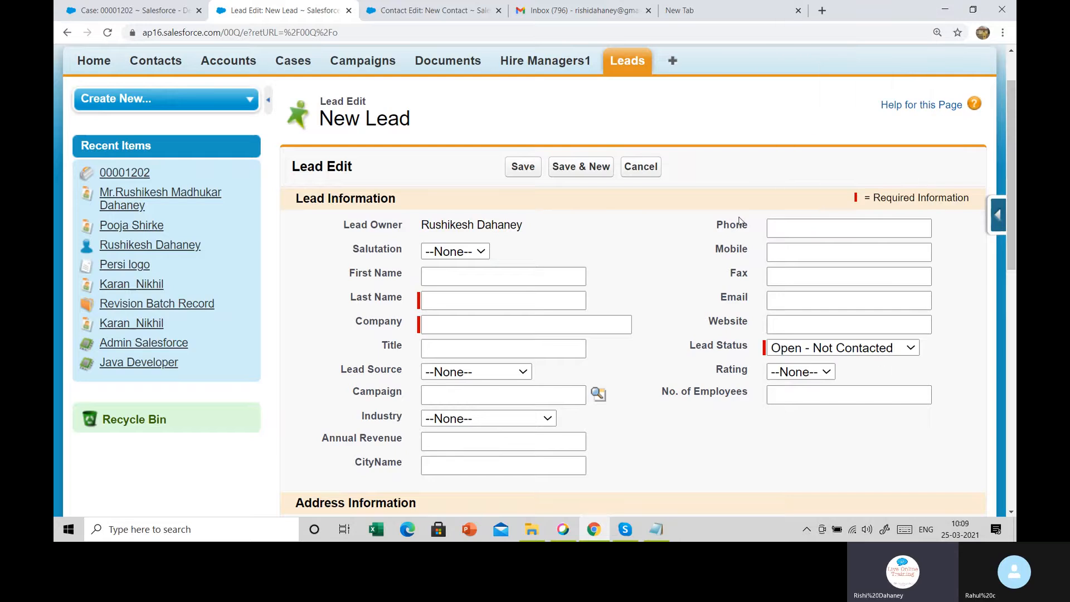
scroll(740, 221, down, 3)
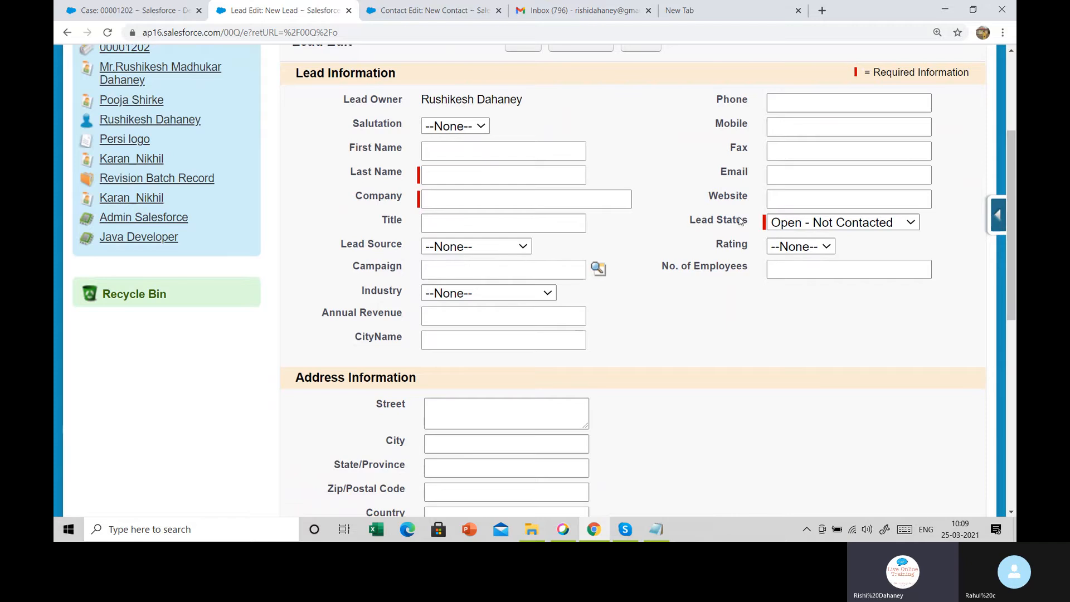
scroll(778, 394, up, 3)
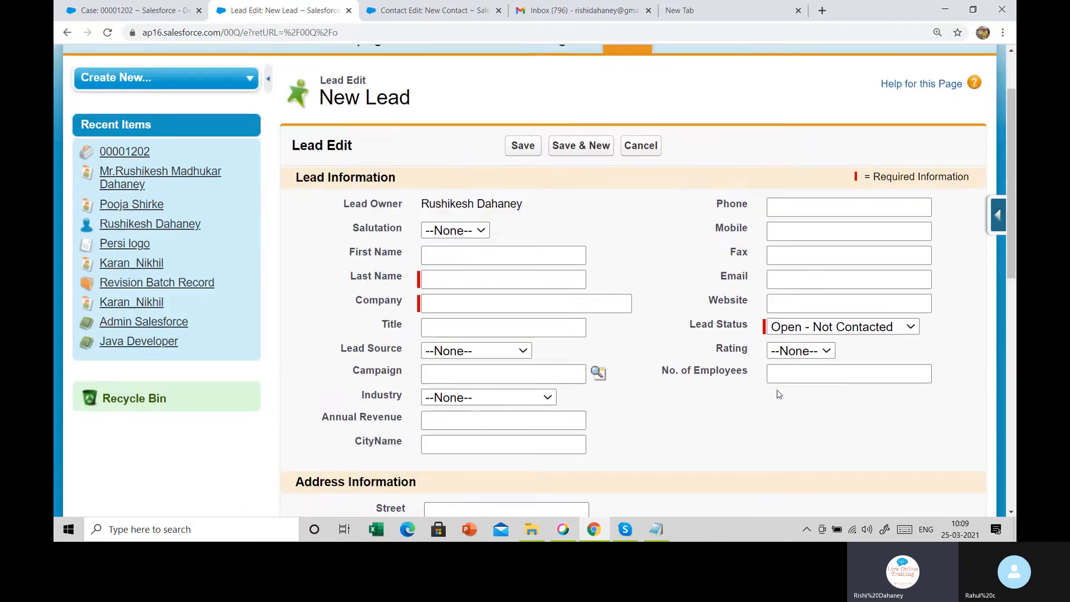
scroll(779, 394, up, 3)
scroll(554, 174, down, 3)
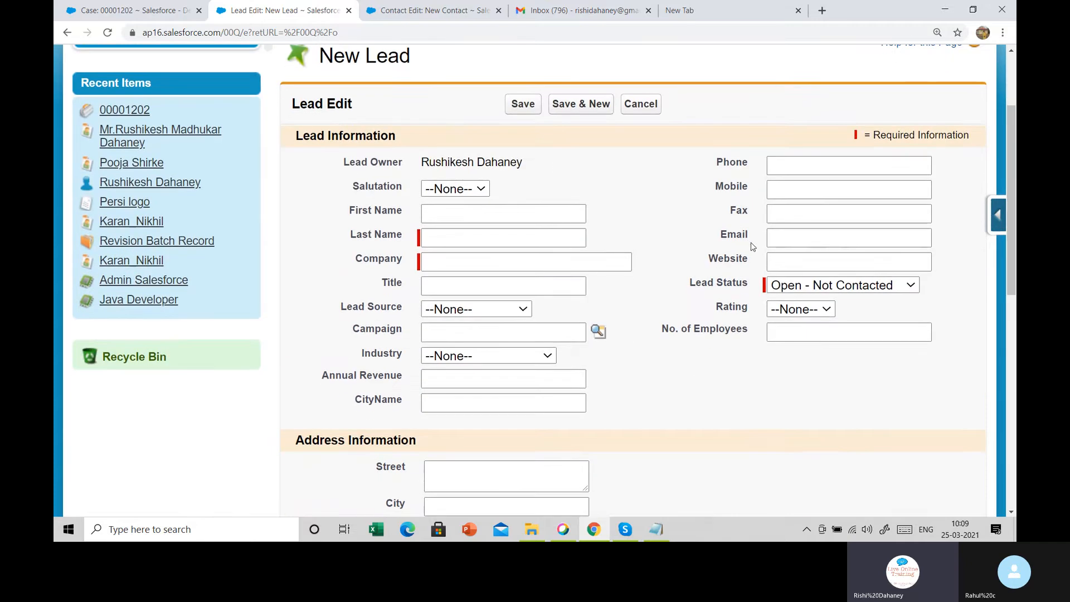
drag(727, 236, 751, 236)
click(753, 236)
scroll(724, 234, up, 2)
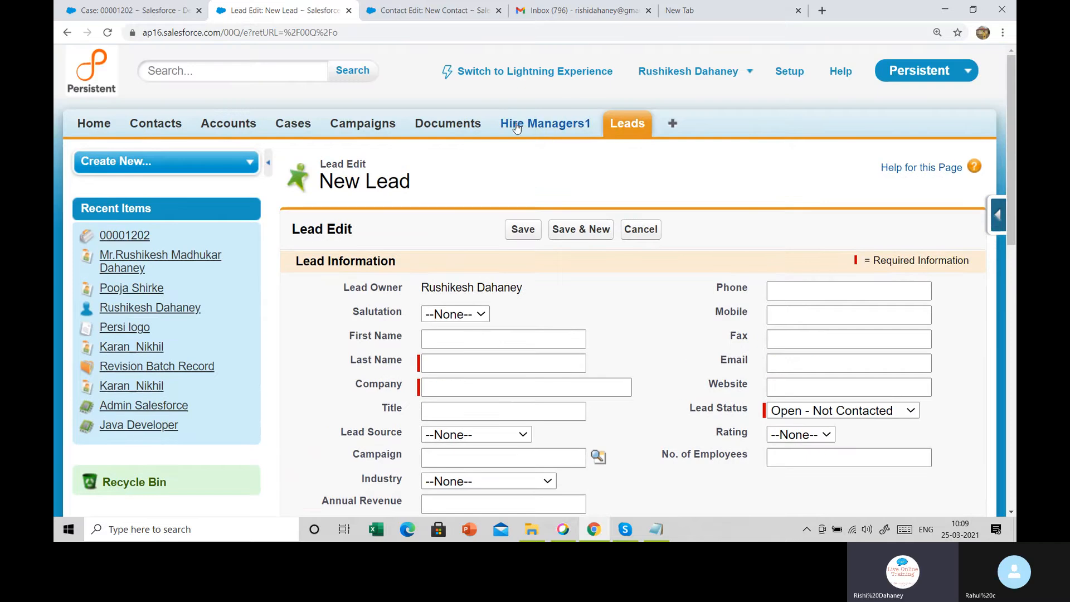
click(513, 124)
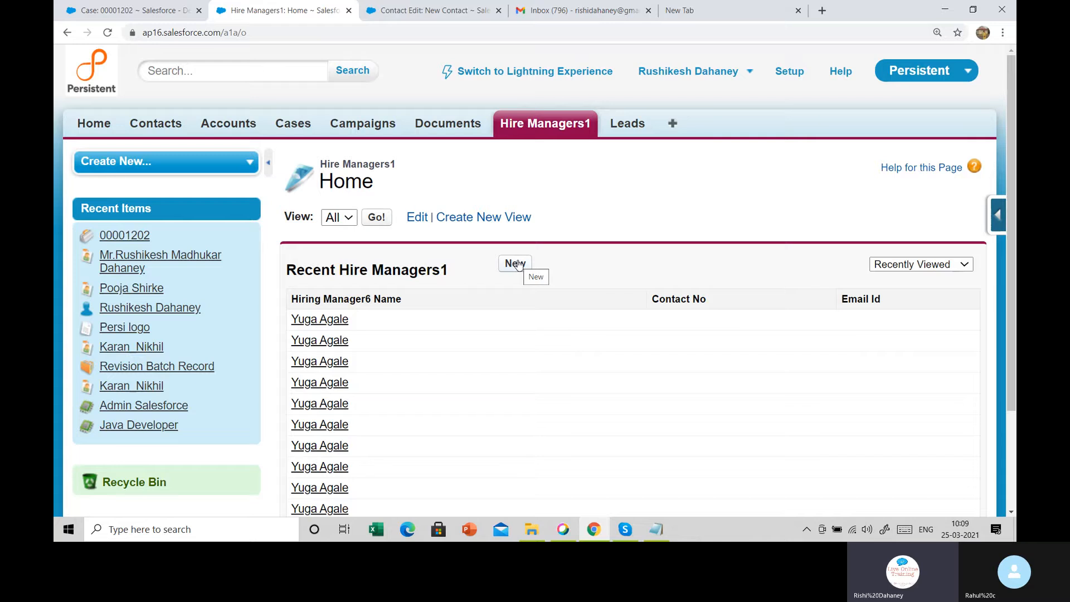
Look at the Email Id field on a new Hire Managers1 form, then switch to Accounts
click(517, 265)
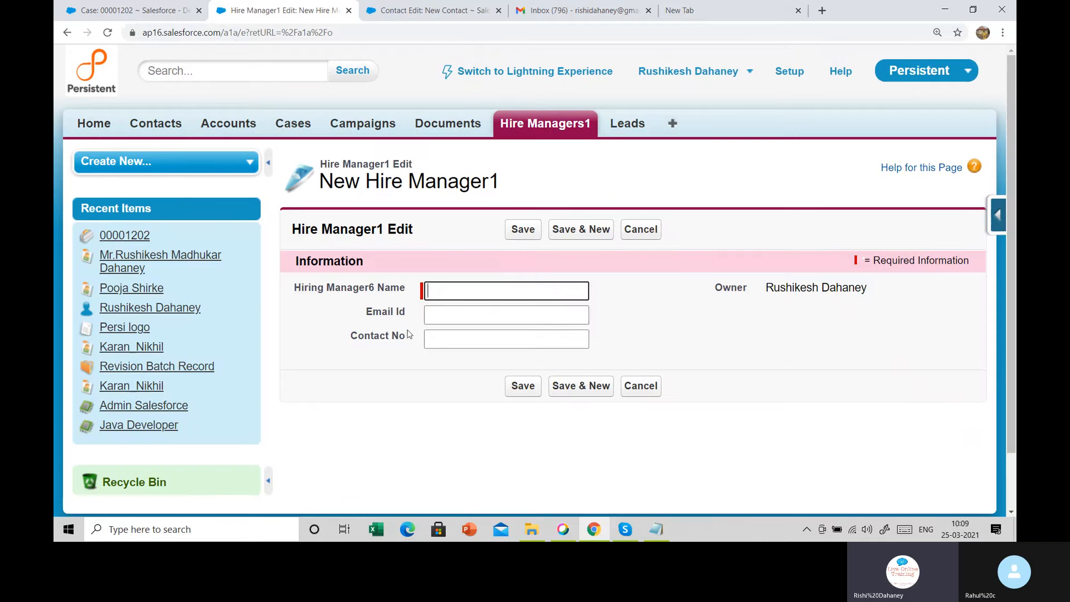
drag(358, 314, 485, 307)
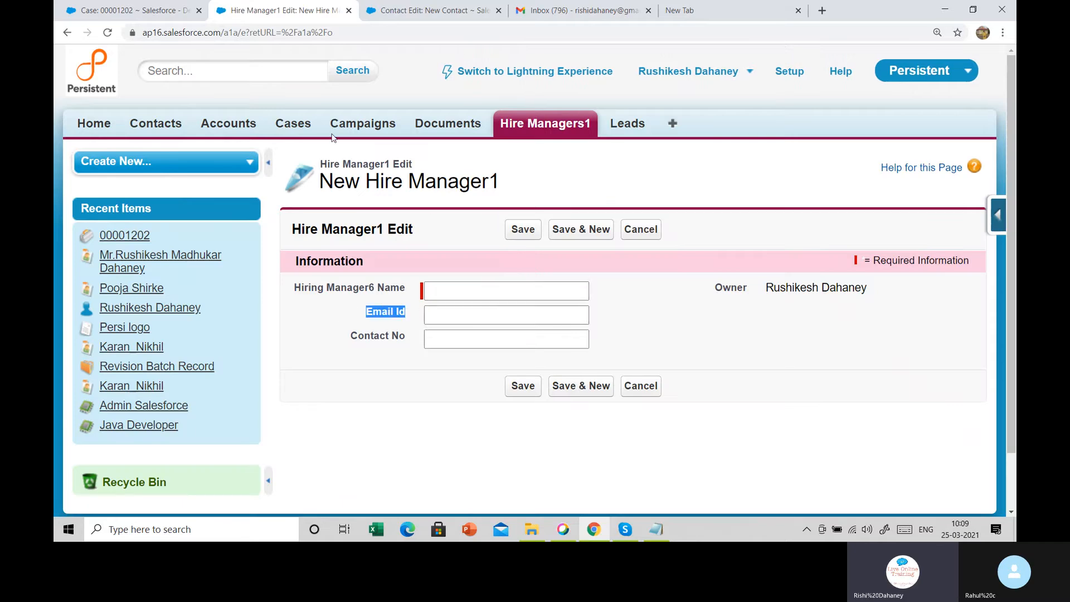
click(259, 127)
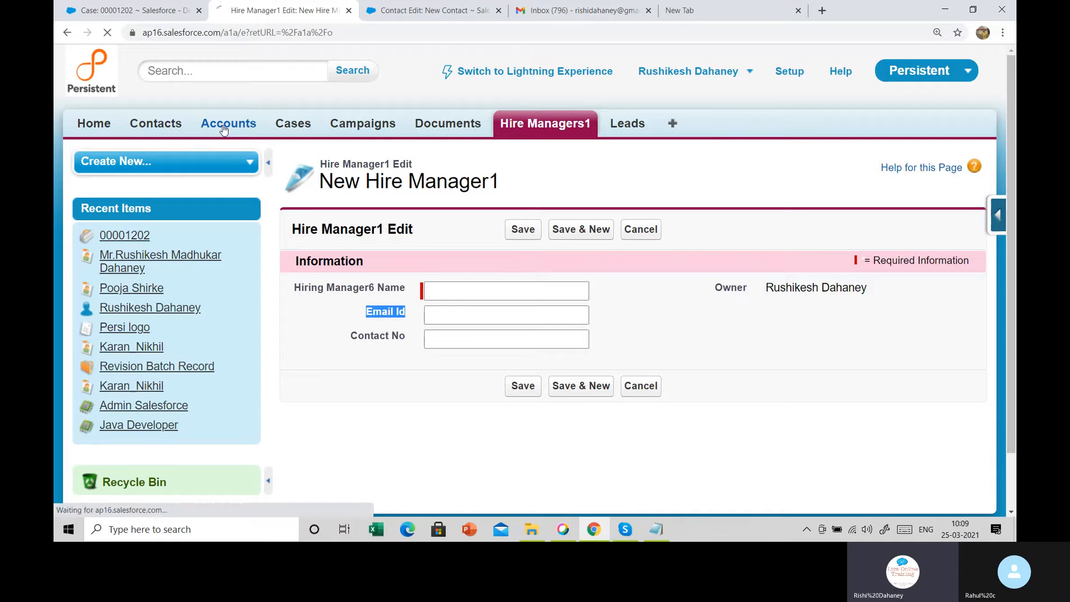
scroll(650, 208, down, 3)
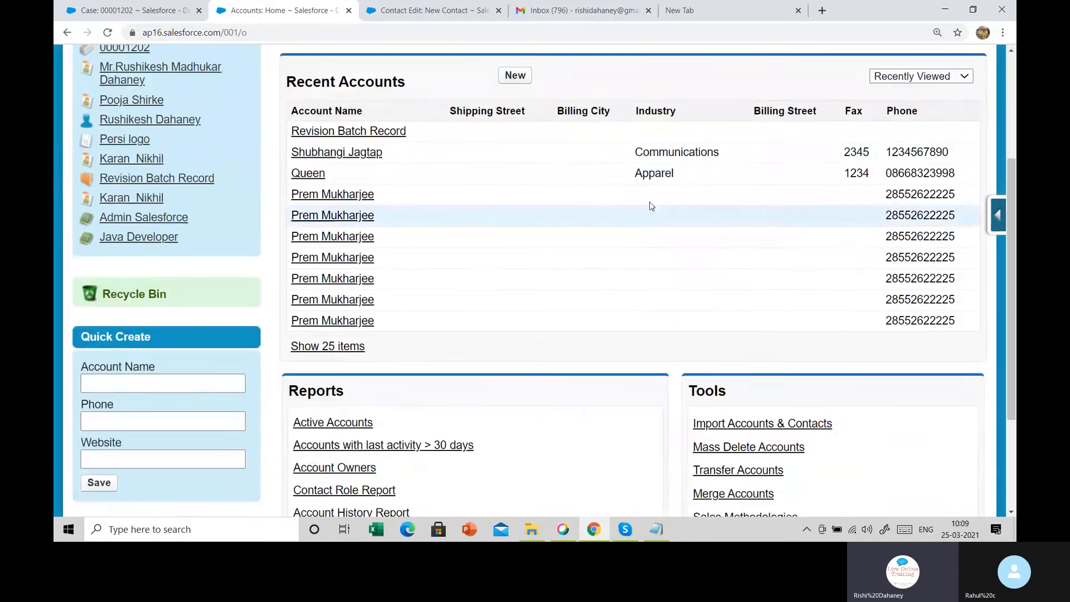
scroll(528, 135, up, 1)
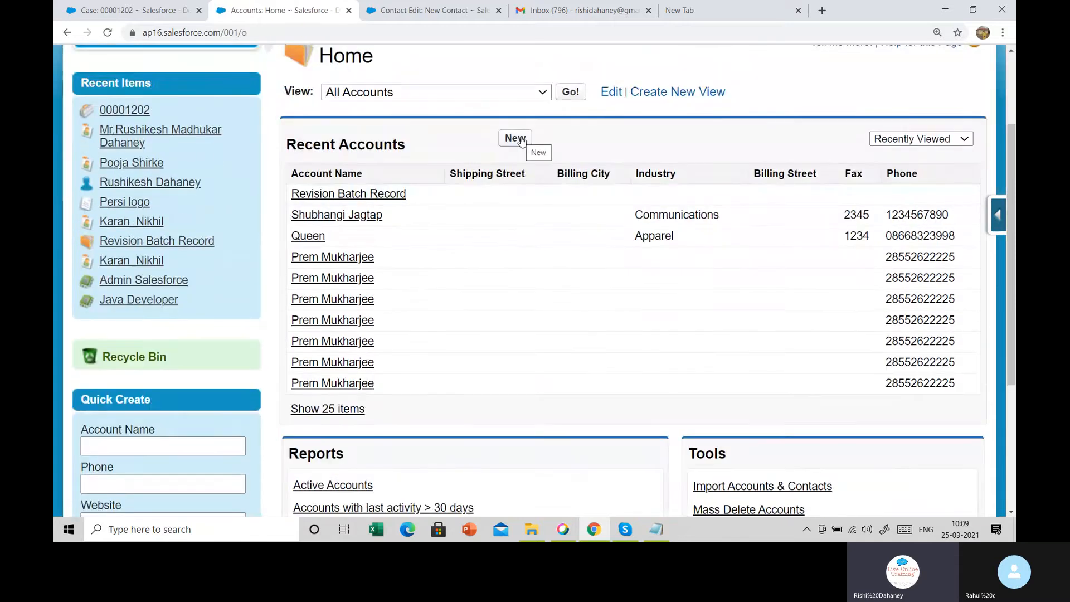
scroll(521, 141, up, 2)
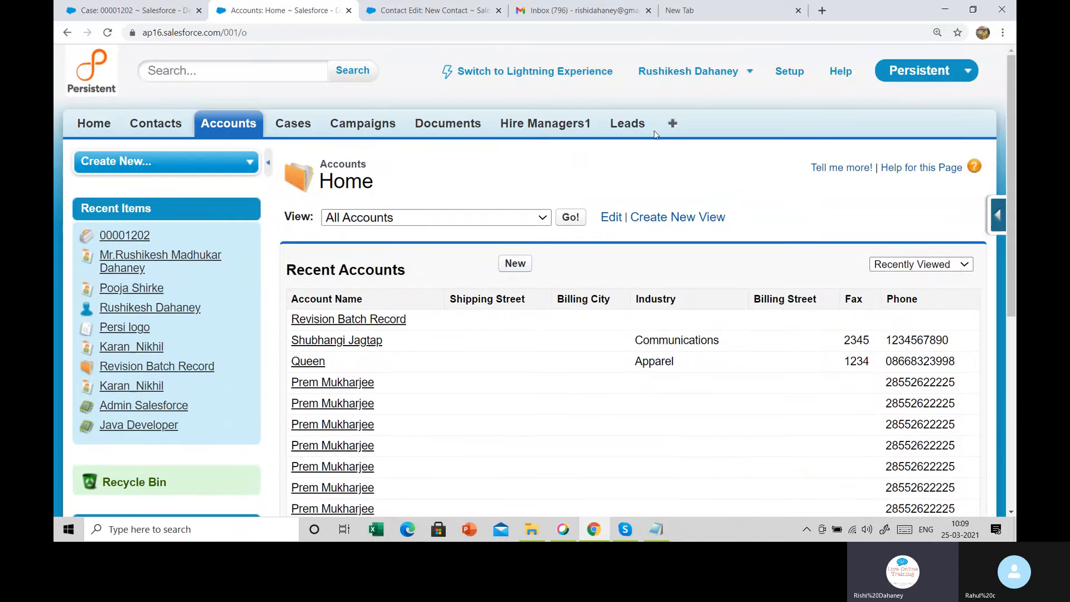
Add Cells1 to the displayed tabs via Customize My Tabs, save, and open its home page
click(673, 126)
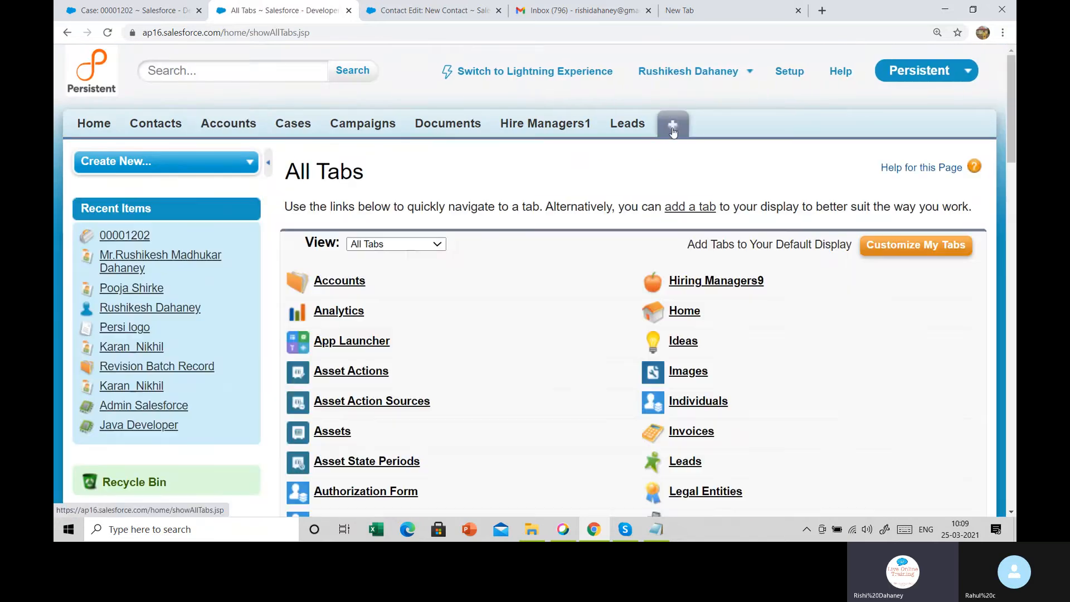
click(929, 249)
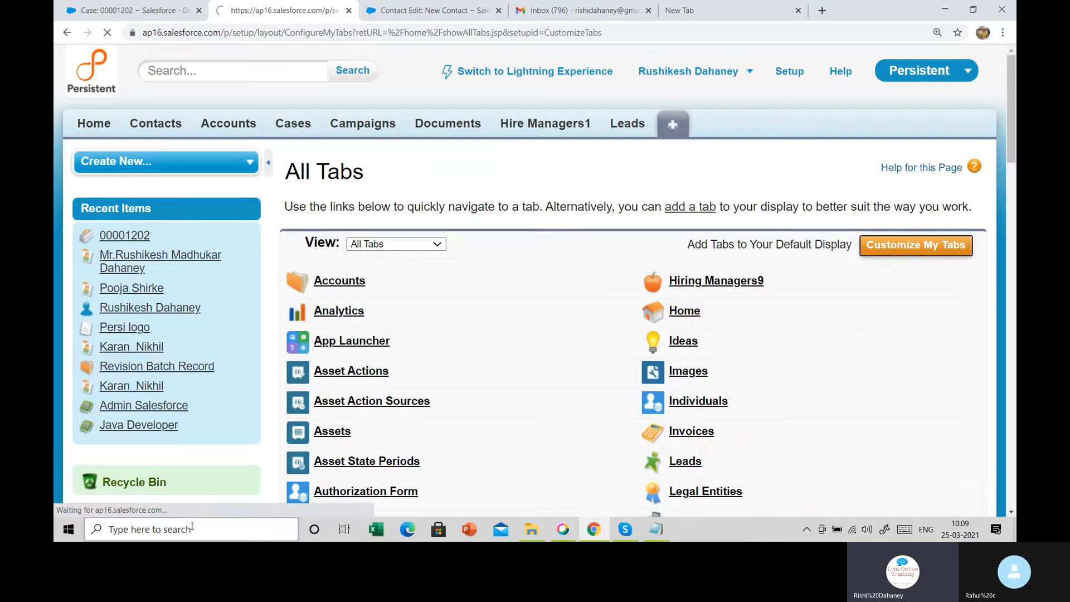
click(338, 400)
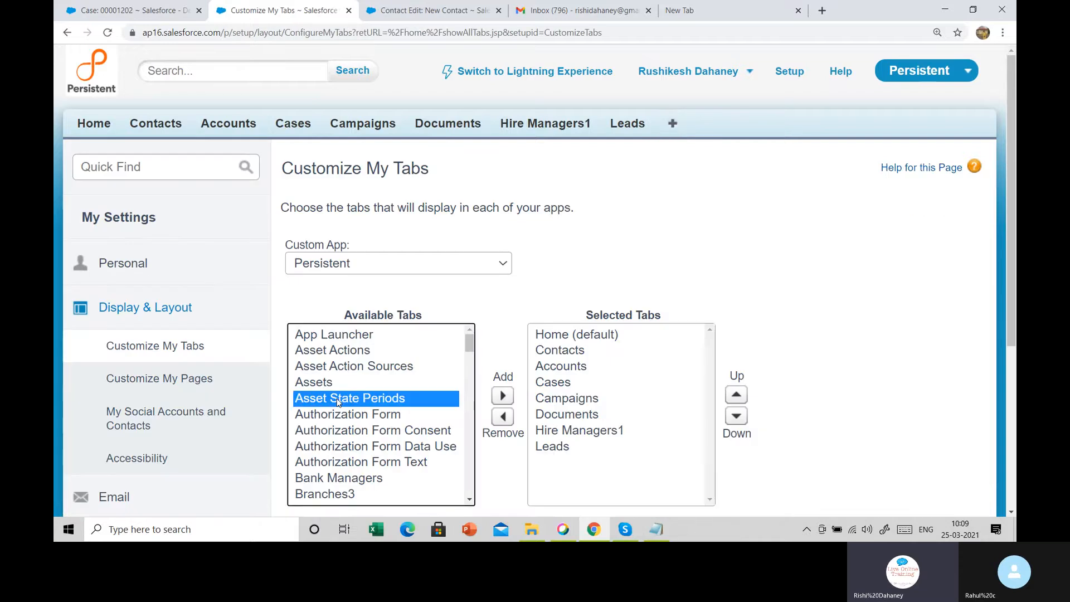
key(Down)
key(Down)
key(Down)
key(Down)
key(Down)
key(Down)
key(Down)
key(Down)
key(Down)
key(Down)
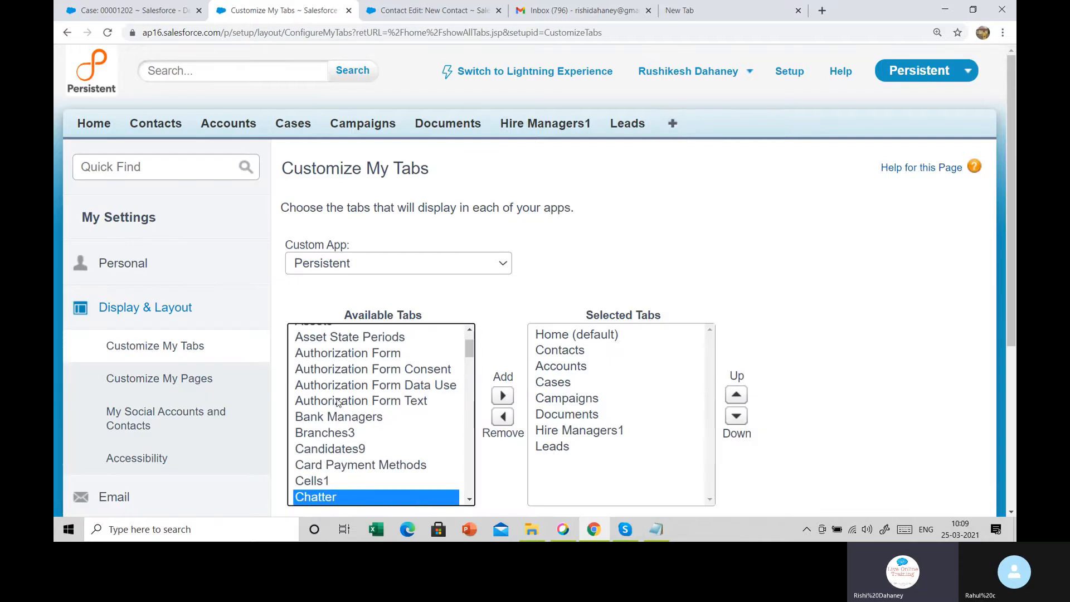
click(314, 480)
click(502, 396)
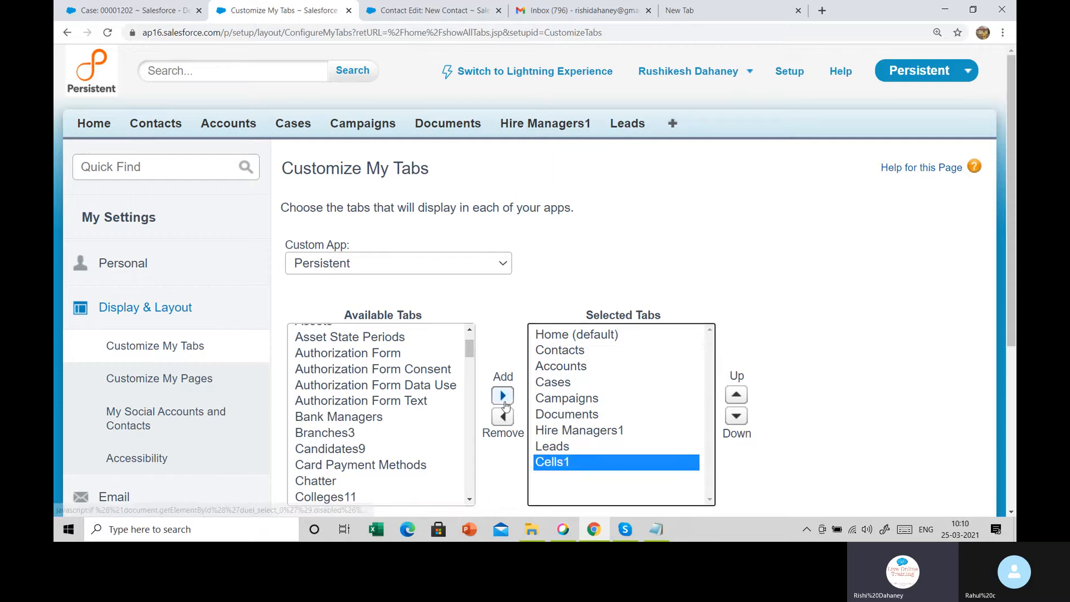
scroll(596, 414, down, 5)
click(514, 300)
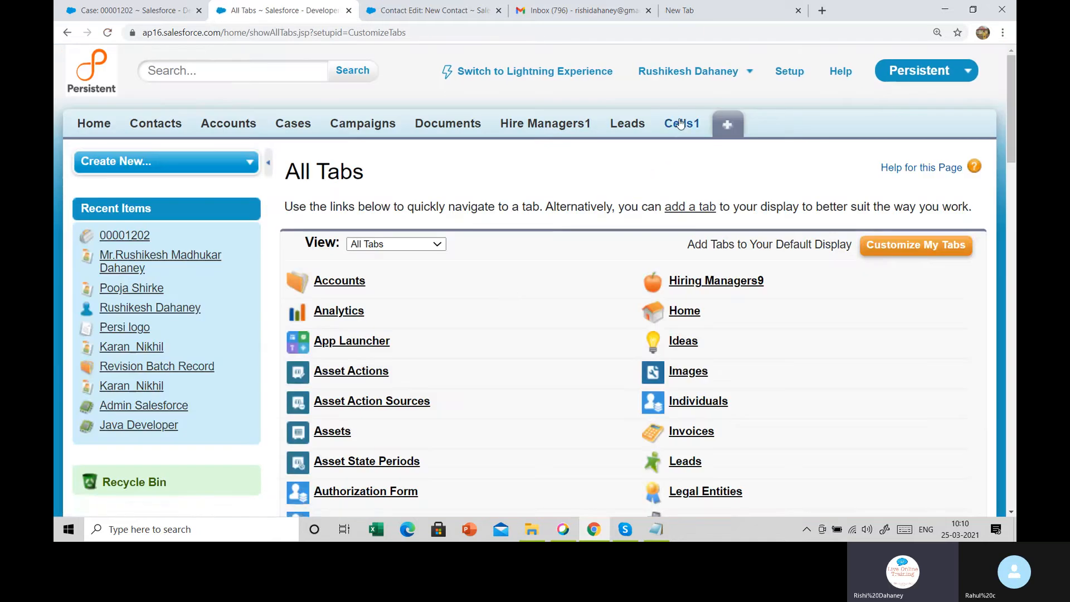
click(680, 124)
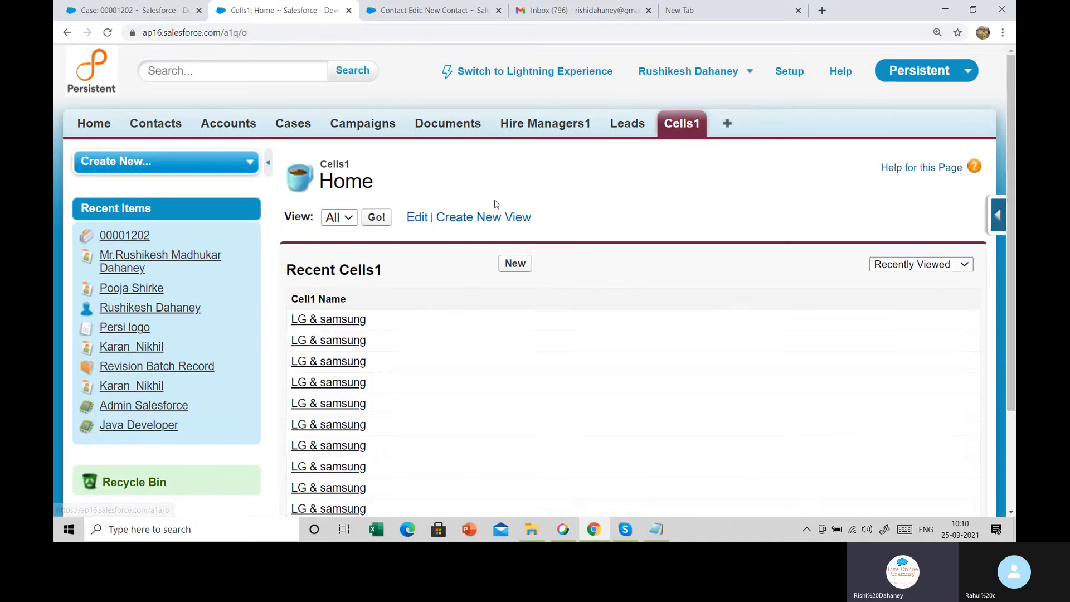
Note the Email id field on a new Cell1 record, then open the object's field list
click(510, 267)
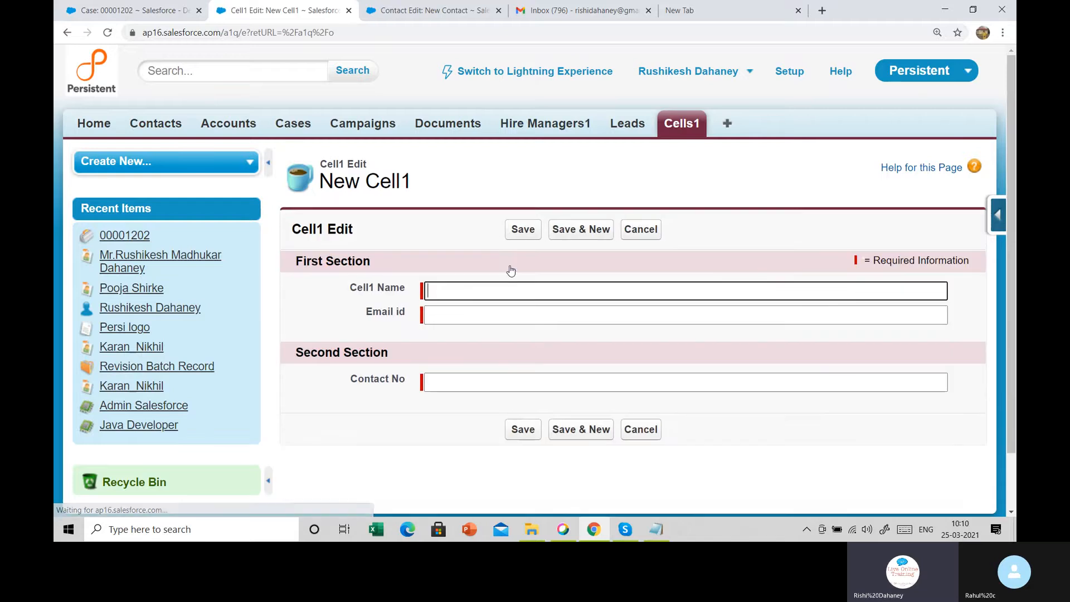
drag(363, 315, 461, 312)
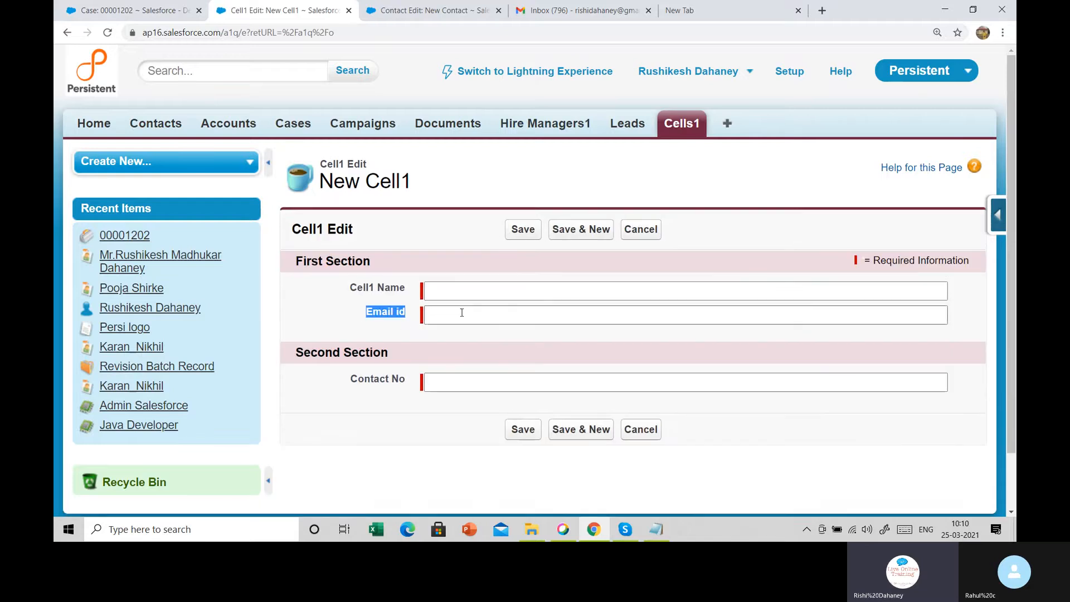
mouse_move(992, 209)
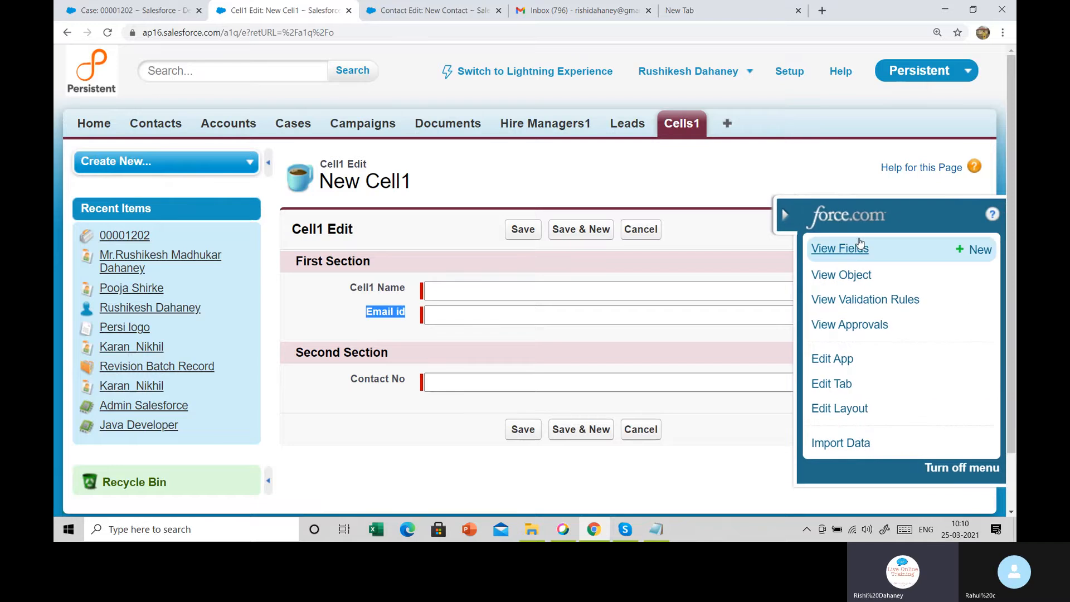
click(850, 253)
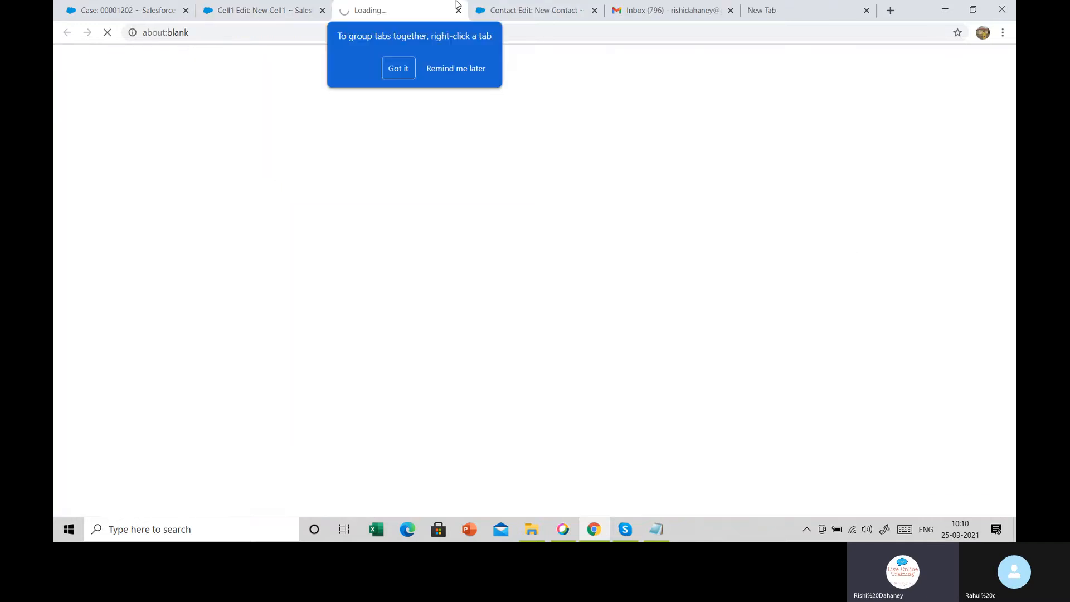
click(451, 67)
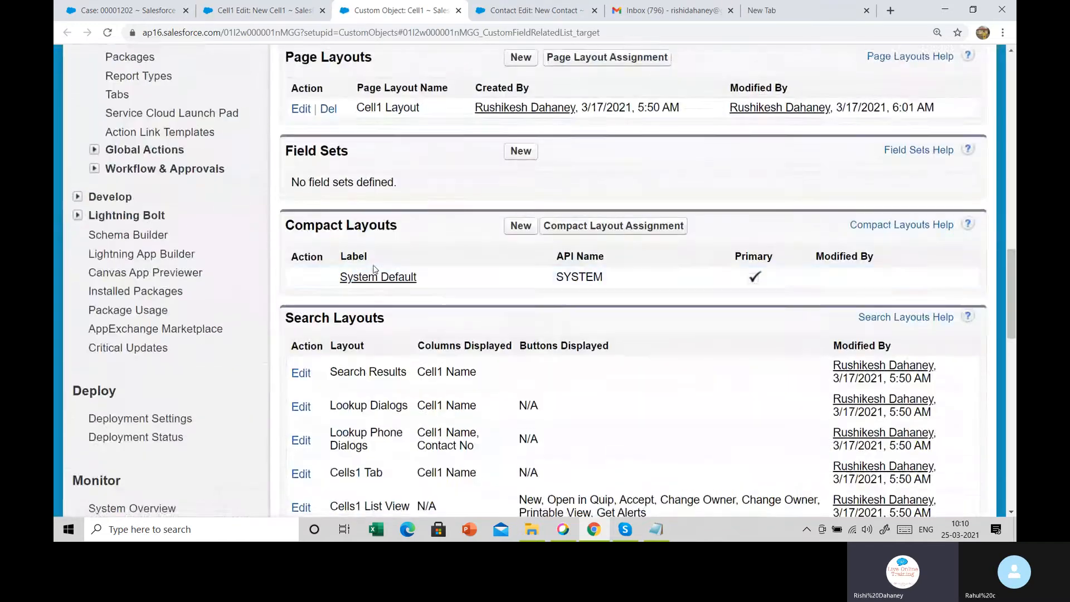
scroll(374, 269, up, 5)
scroll(373, 368, down, 4)
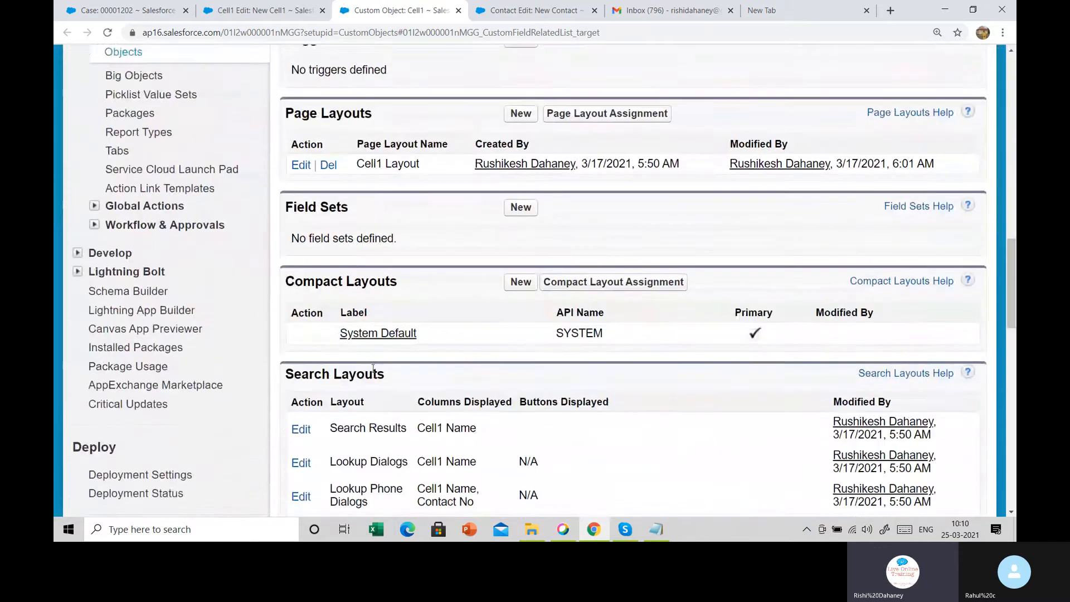
scroll(370, 361, down, 2)
scroll(368, 332, up, 5)
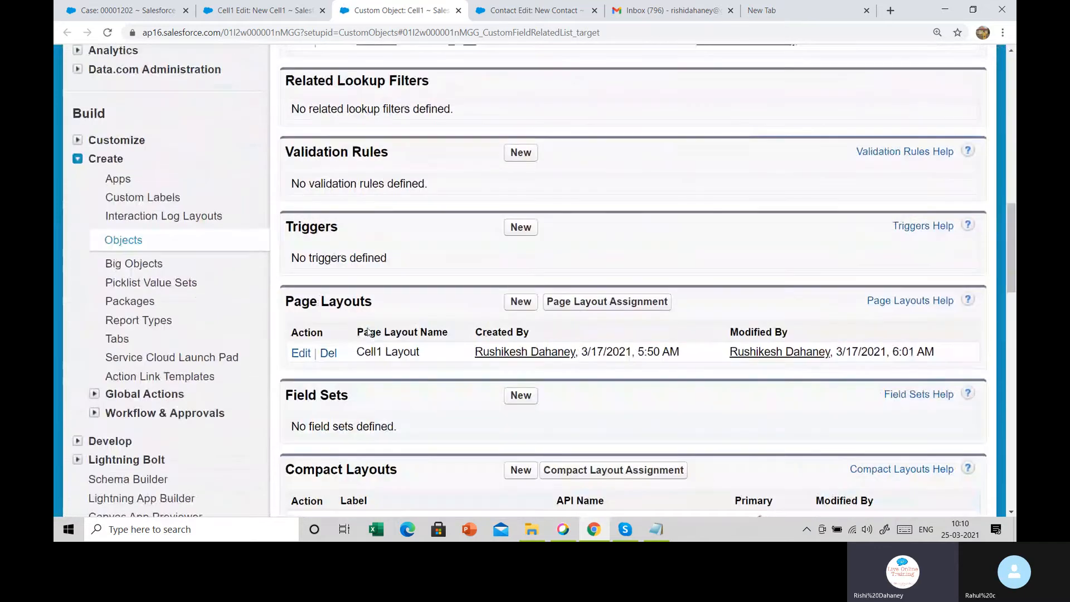
scroll(368, 332, up, 3)
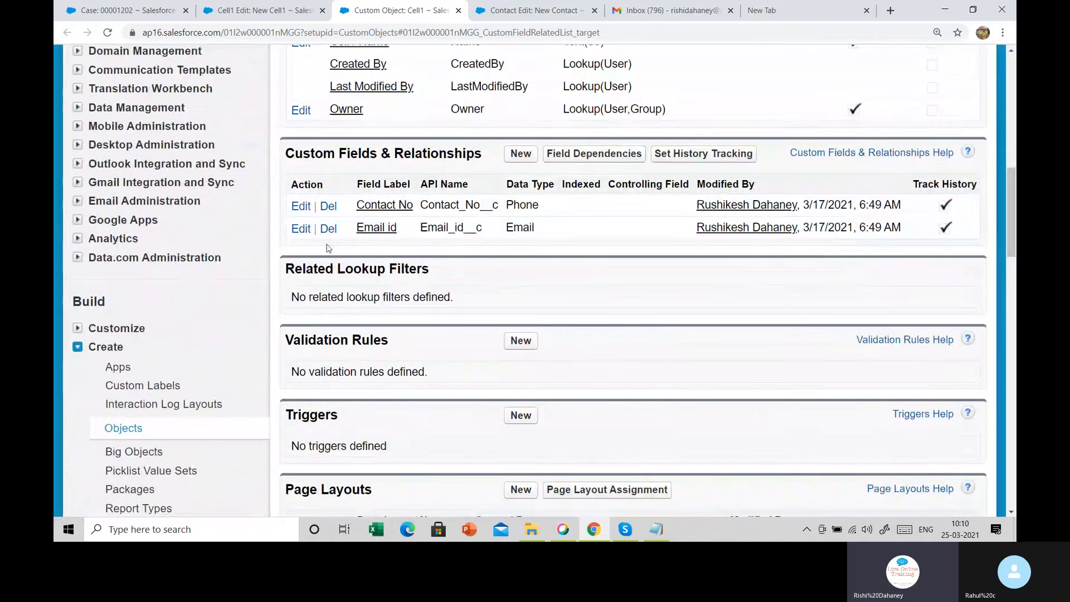
Delete the Email id custom field, confirming the warning checkbox
click(329, 229)
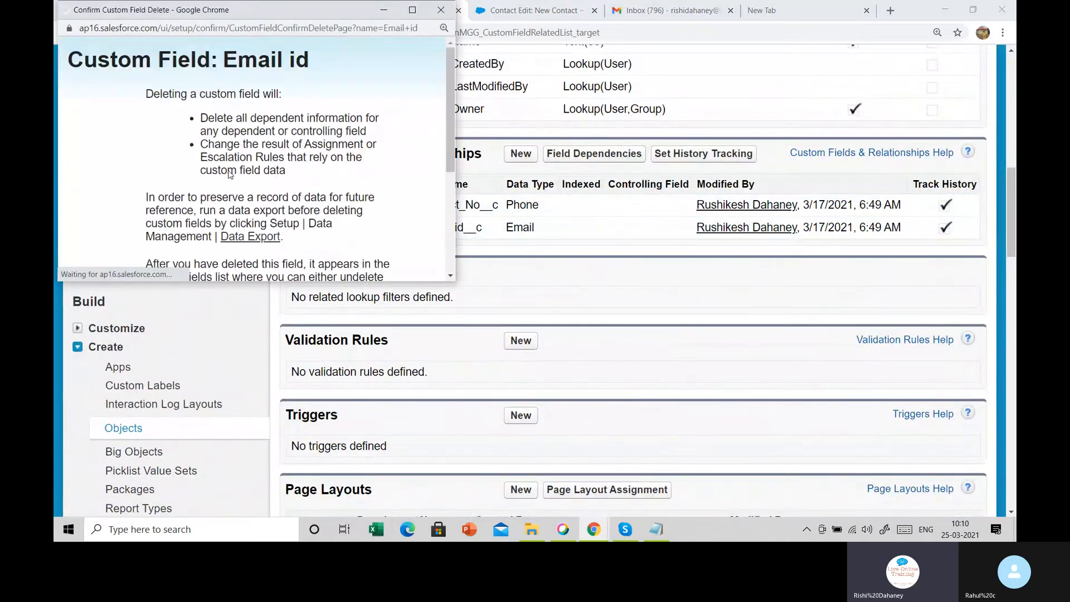
scroll(159, 213, down, 3)
click(152, 235)
click(227, 265)
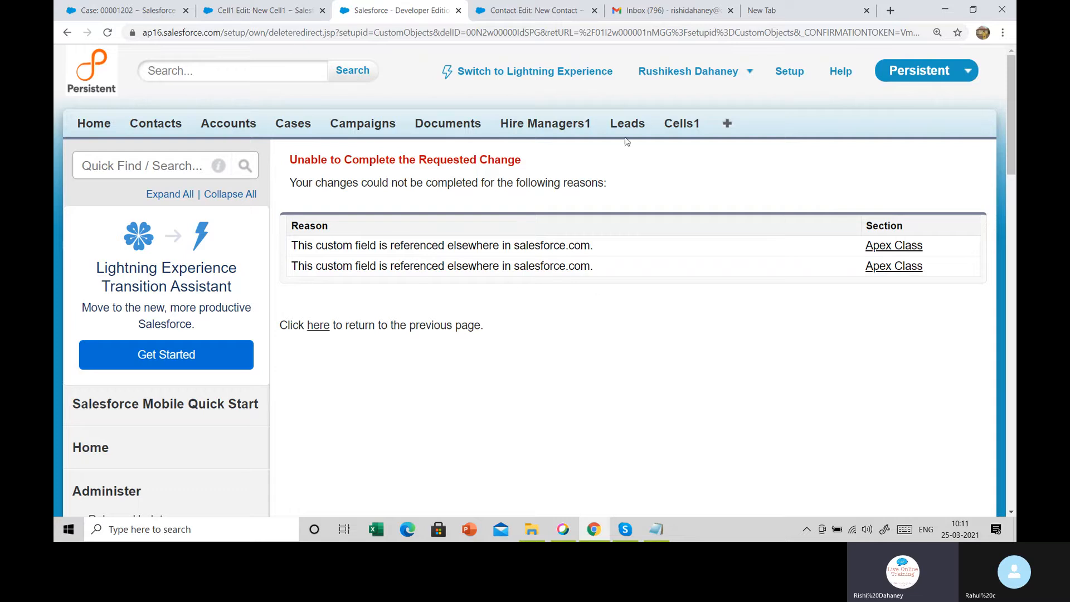
Go to Setup > Build > Create > Objects and start deleting the Cell1 custom object
click(725, 124)
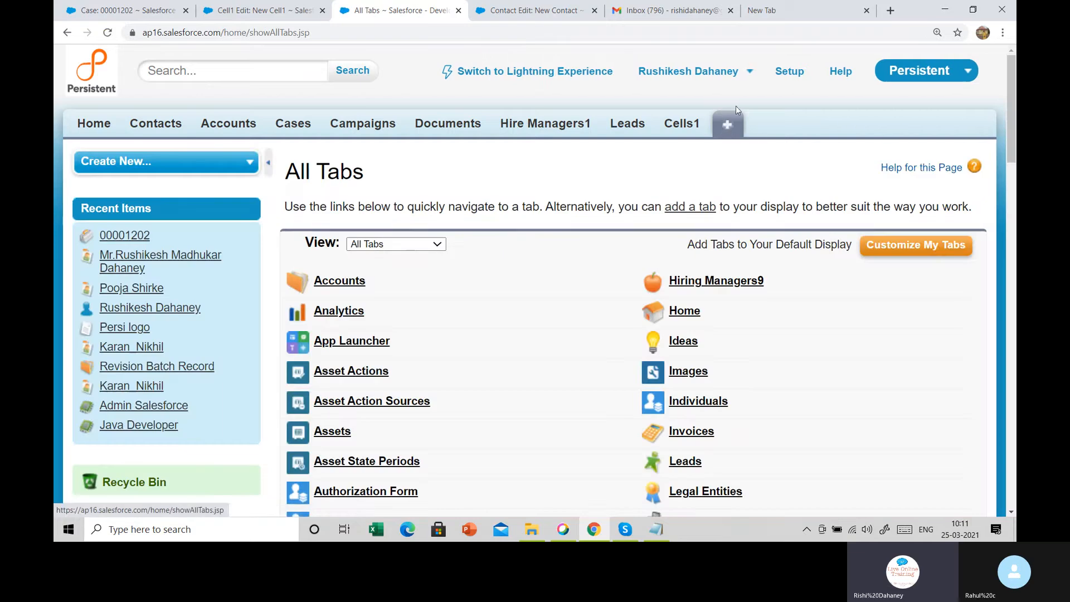
click(784, 76)
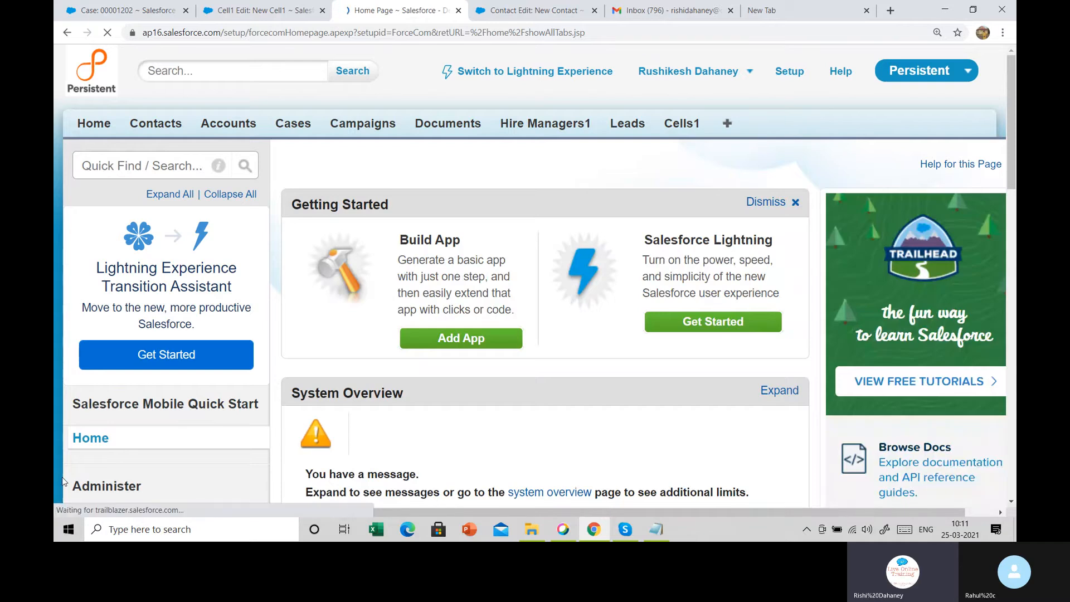
scroll(86, 369, down, 10)
click(78, 313)
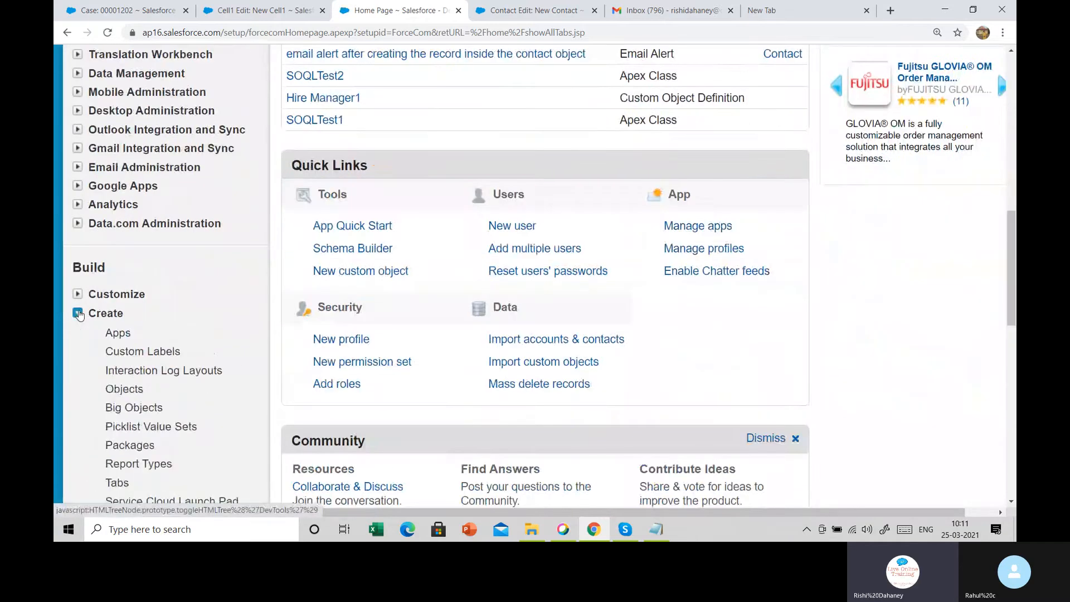
click(132, 389)
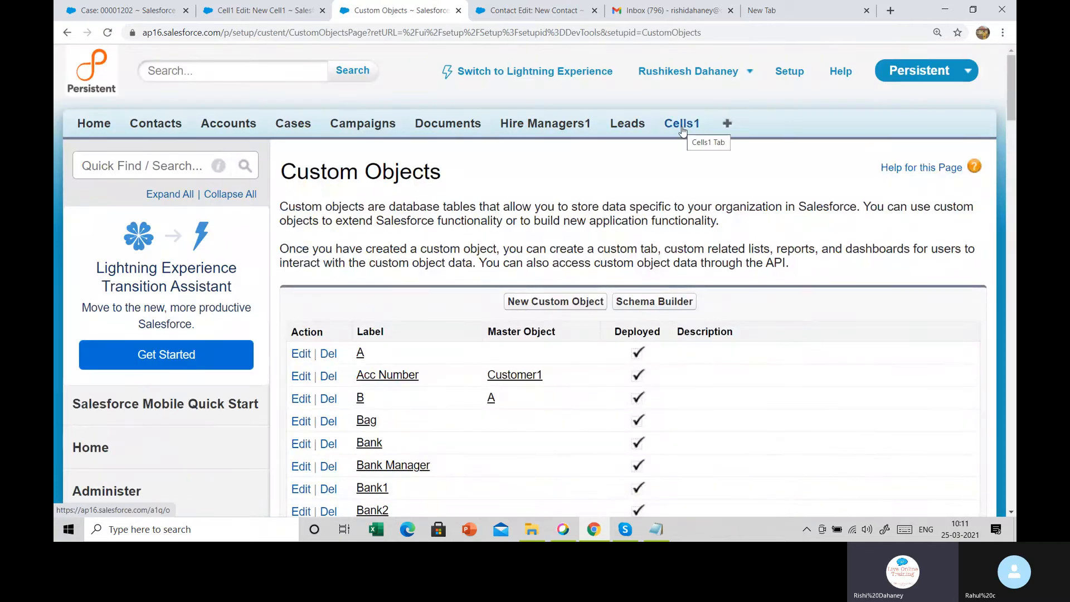
scroll(341, 357, down, 7)
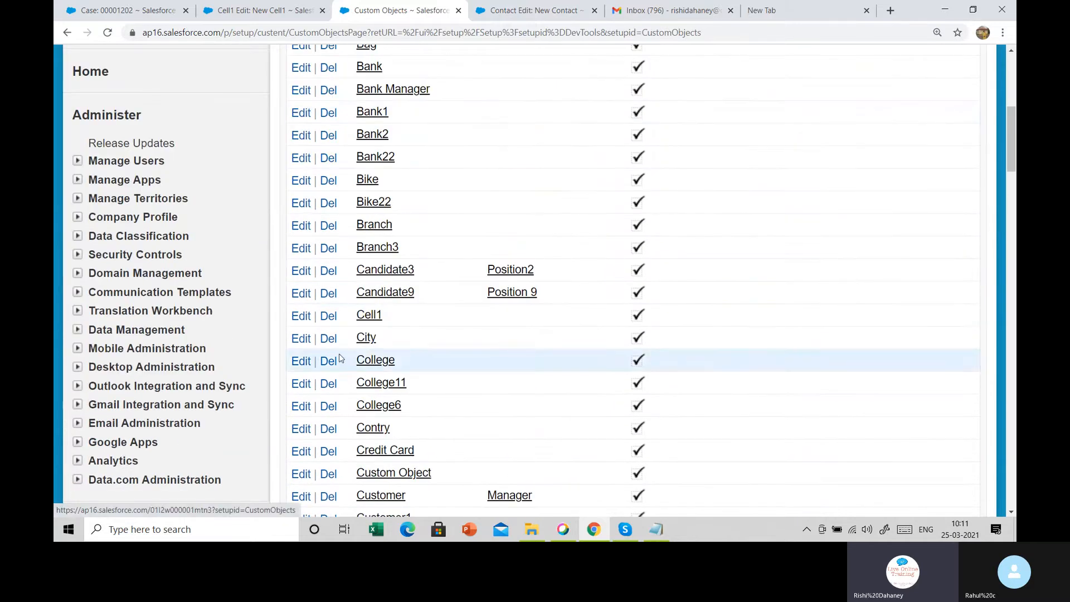
click(328, 316)
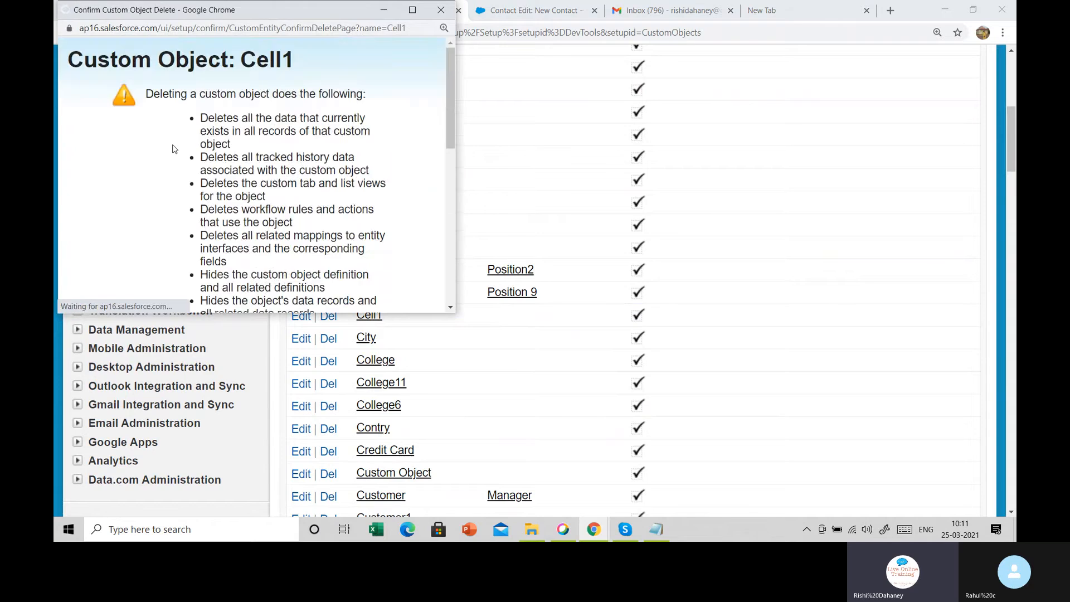
Confirm the Cell1 deletion, see it blocked by Apex class usage, and go back to Custom Objects
scroll(193, 220, down, 10)
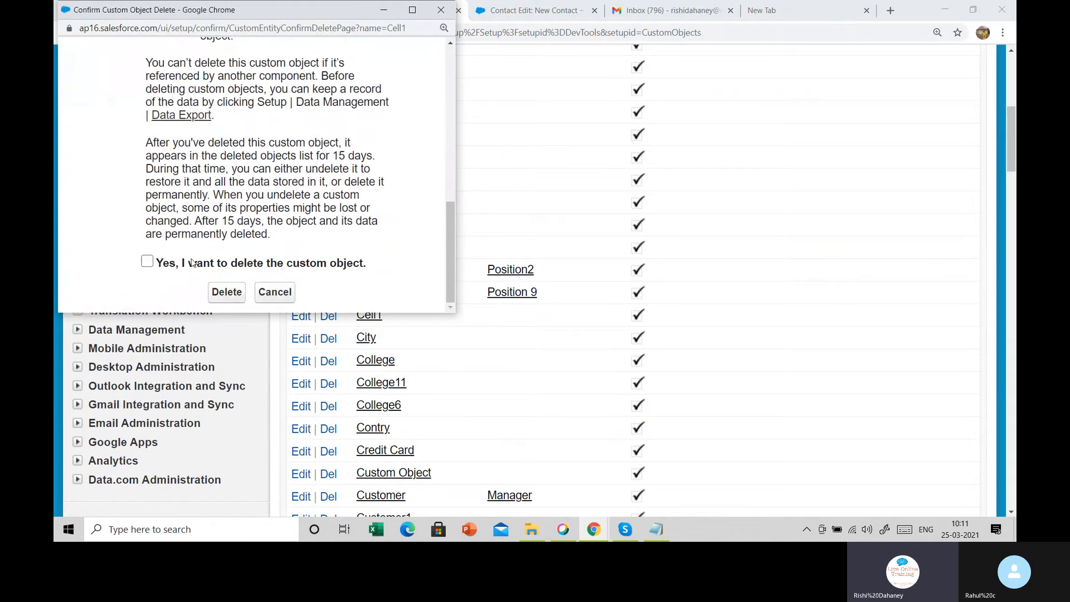
click(193, 262)
click(226, 292)
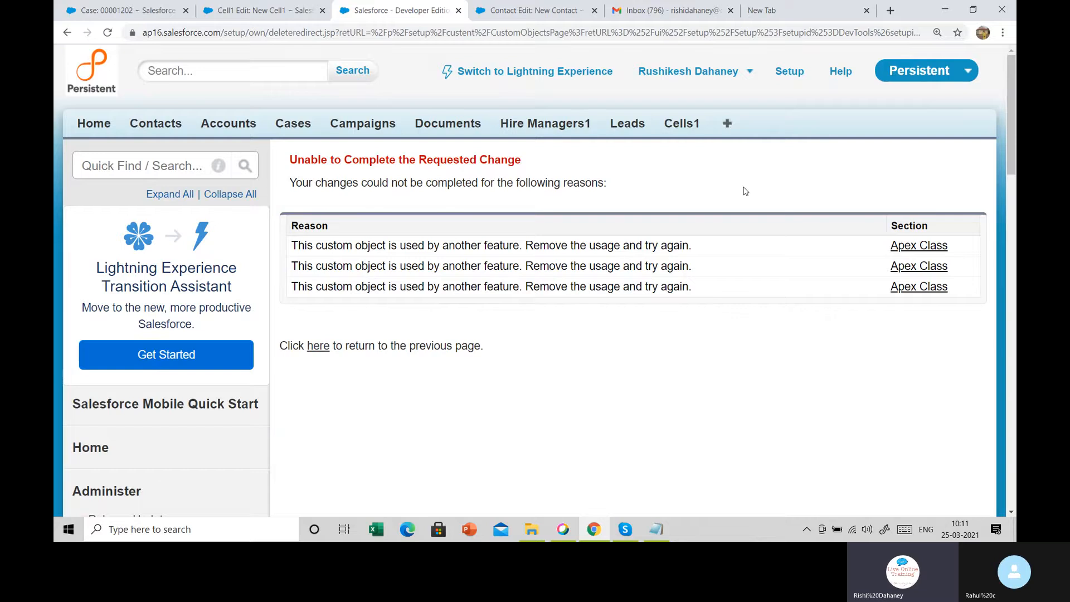
scroll(220, 393, down, 14)
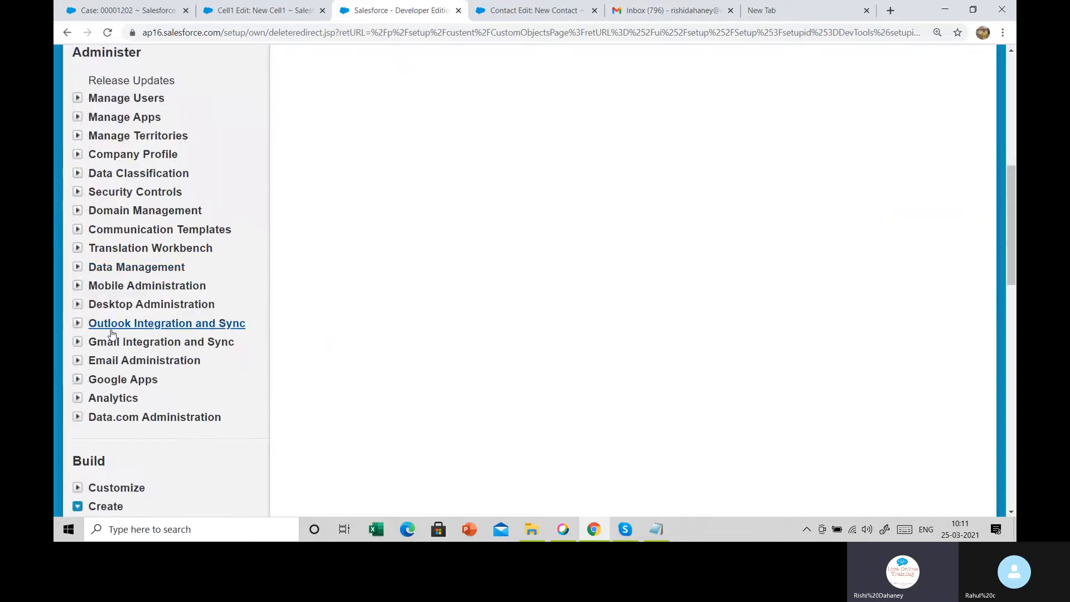
click(127, 273)
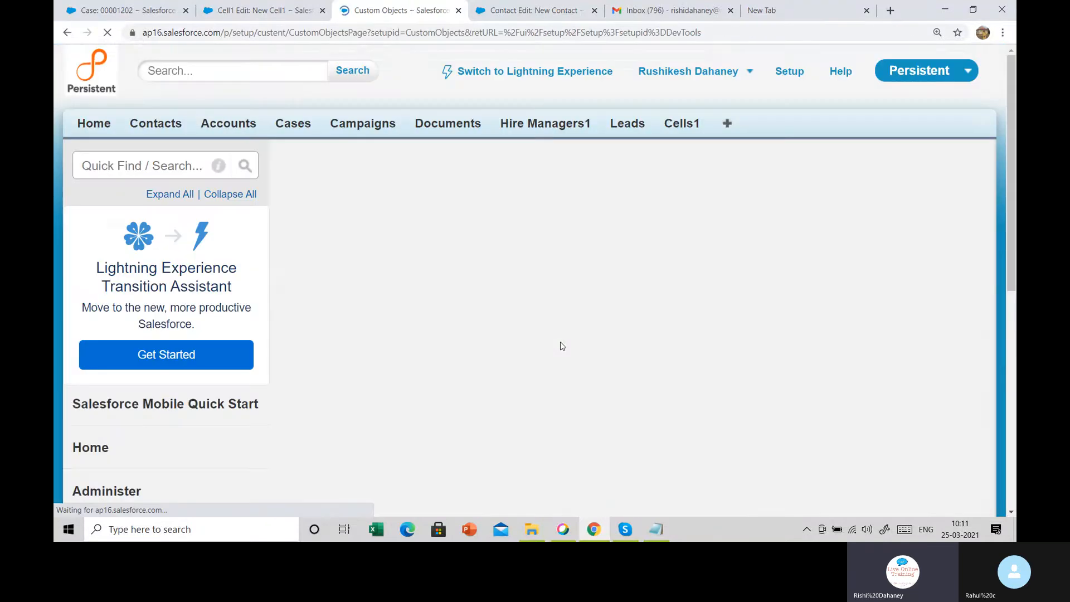
Start deleting the Credit Card object, then close the confirmation without deleting
scroll(559, 348, down, 8)
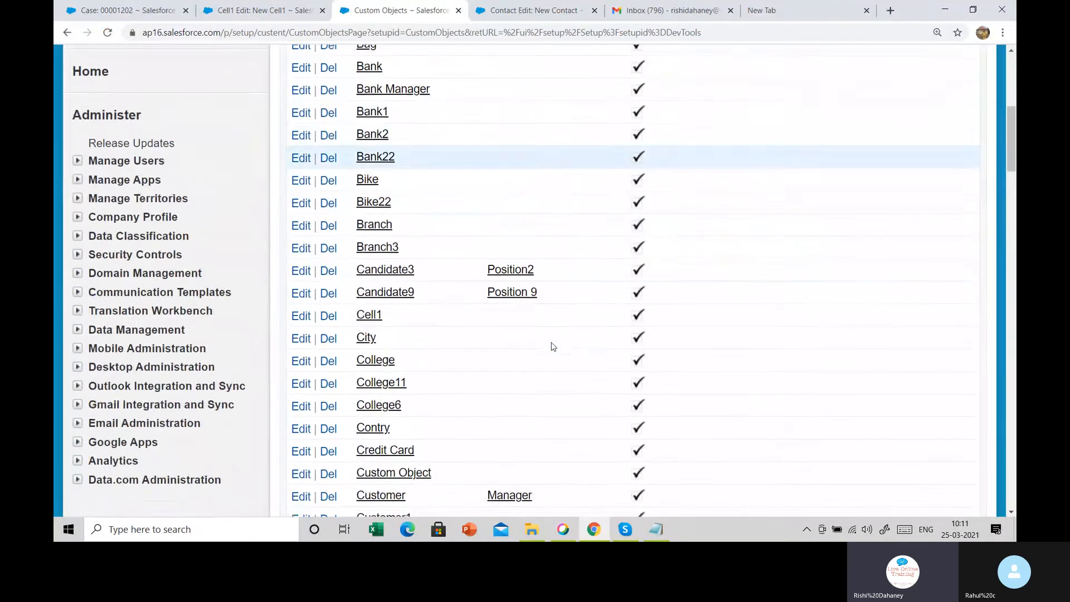
scroll(552, 346, down, 4)
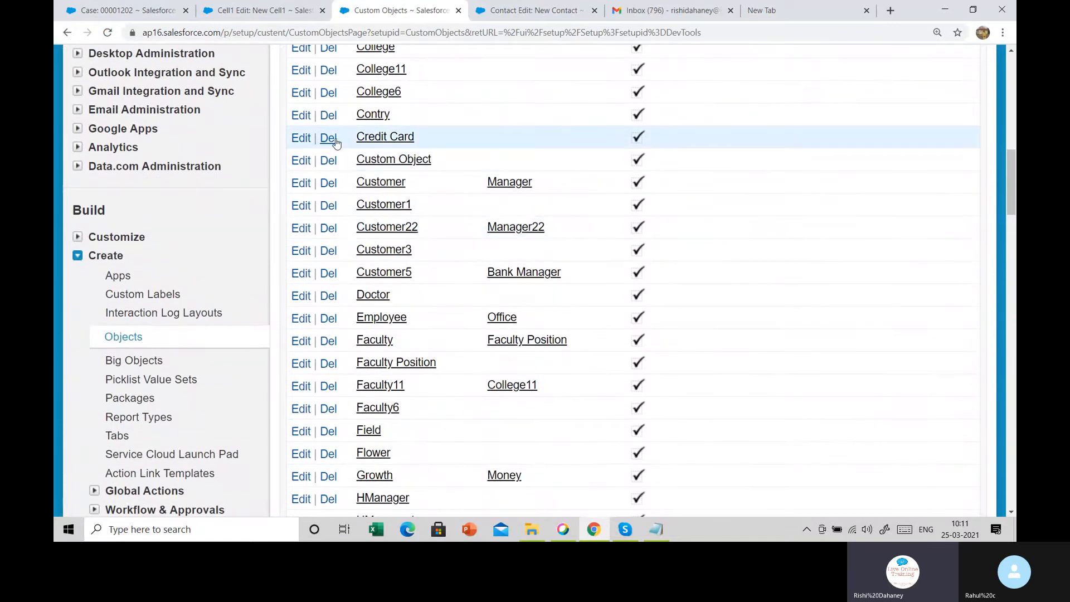
click(329, 139)
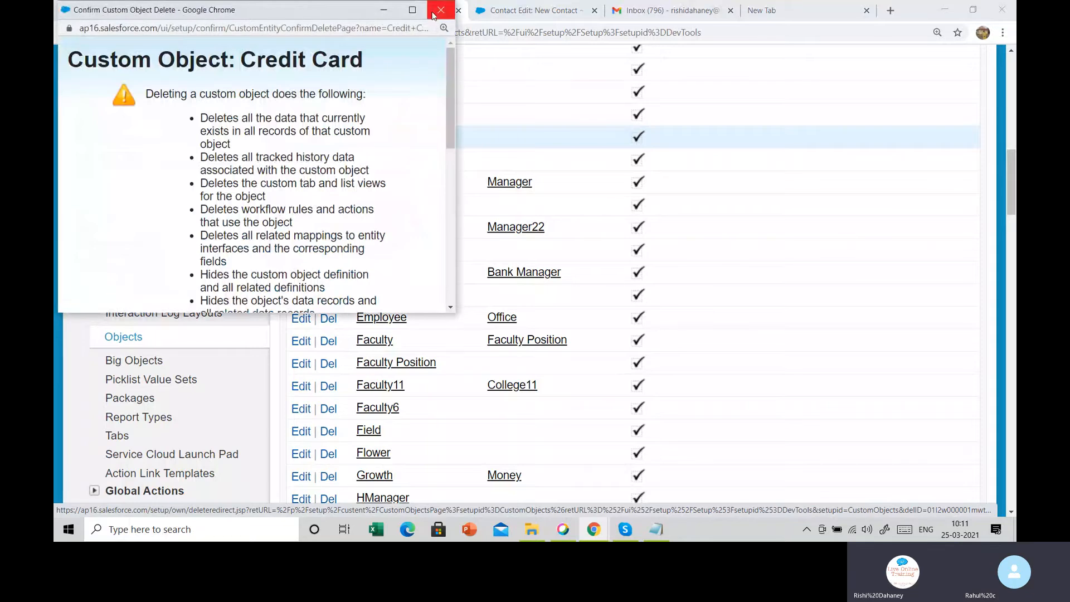
click(441, 10)
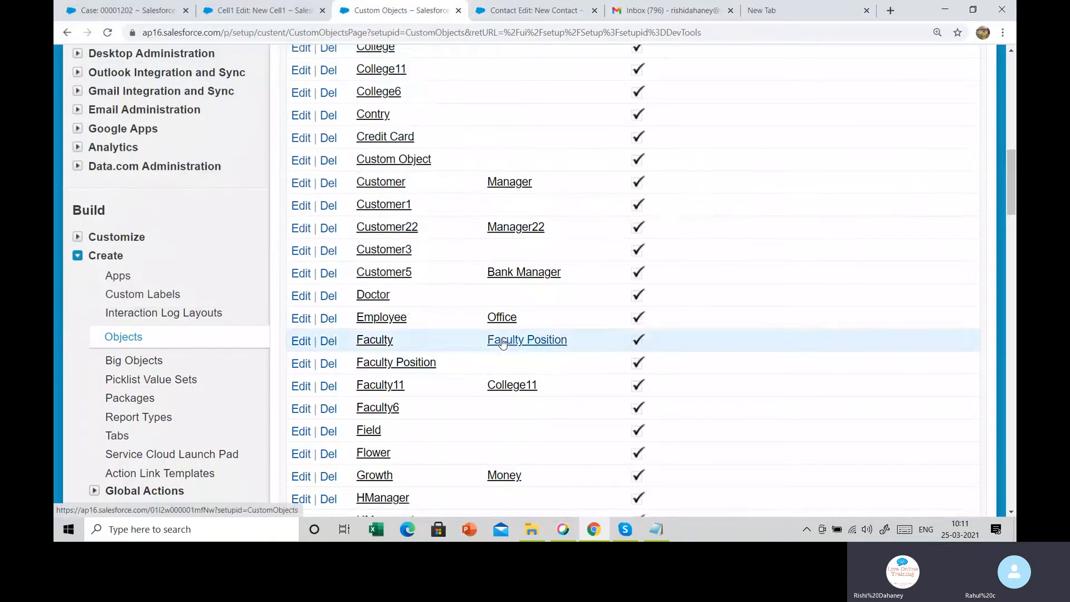
scroll(479, 356, up, 2)
Open the Credit Card object's detail page and review its fields and page layouts
click(395, 266)
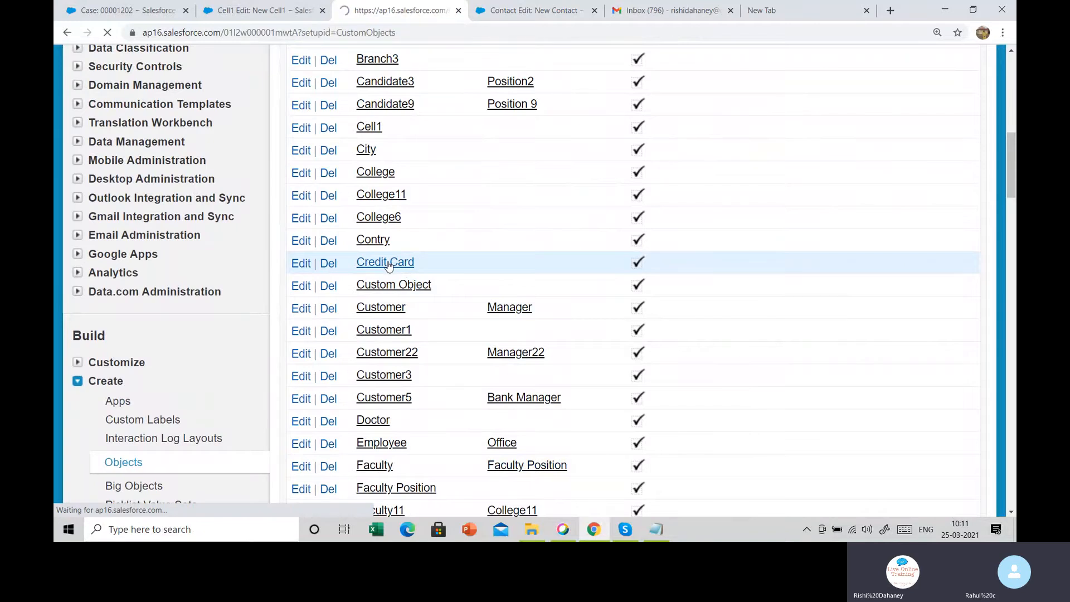
scroll(495, 439, down, 9)
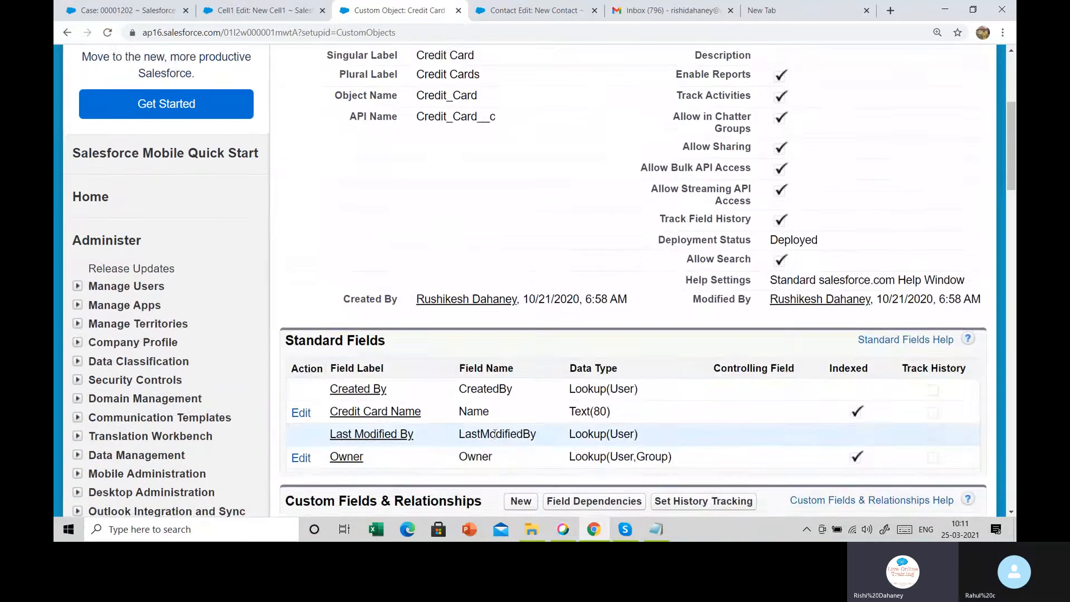
drag(331, 249, 474, 250)
scroll(484, 278, down, 4)
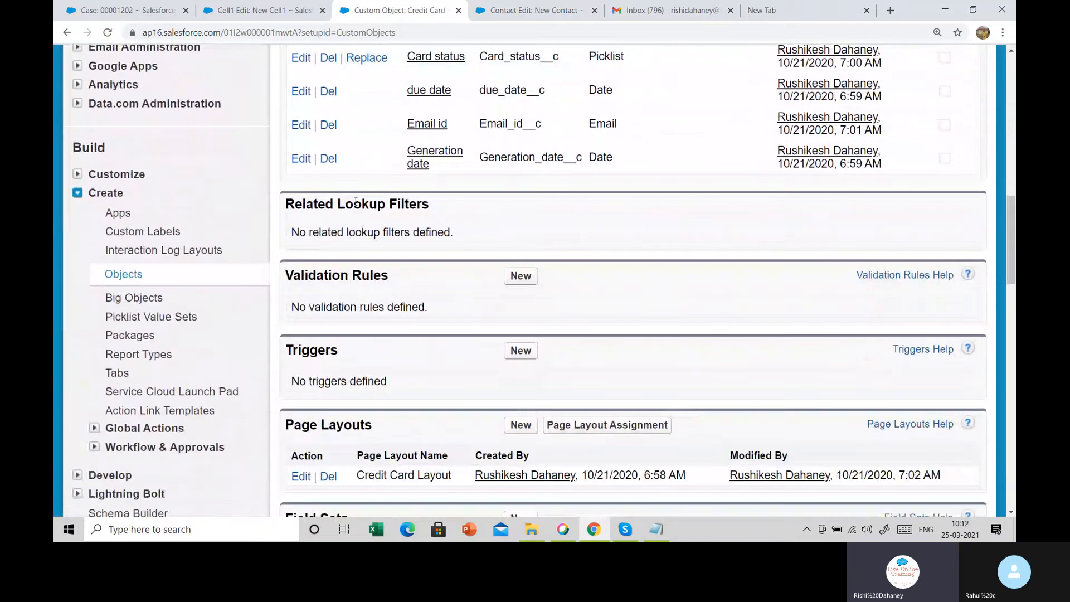
drag(346, 203, 468, 237)
scroll(468, 236, down, 1)
scroll(468, 236, down, 1)
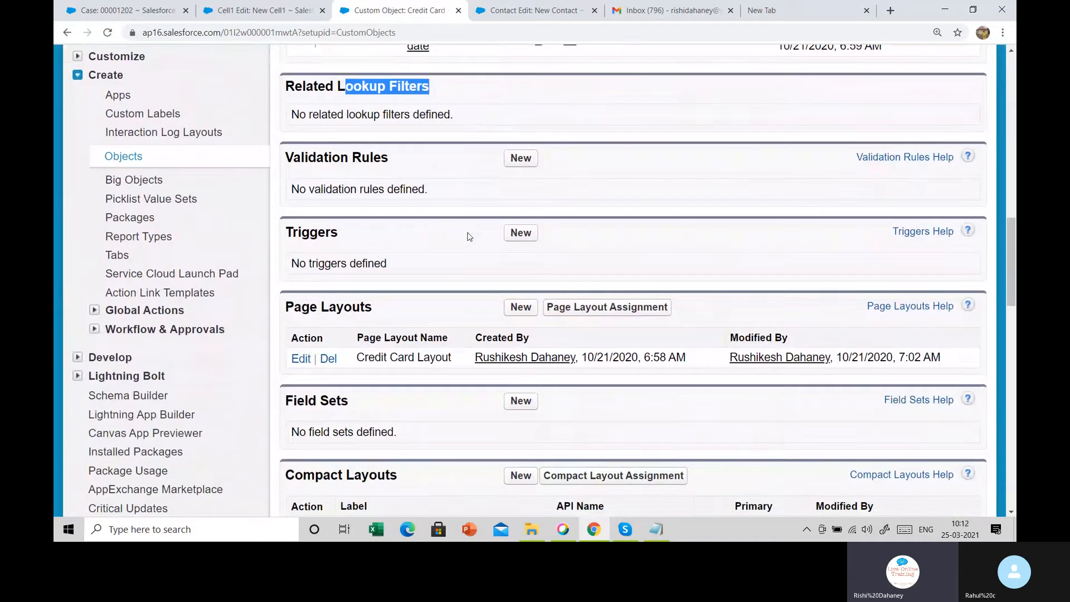
drag(310, 299, 445, 323)
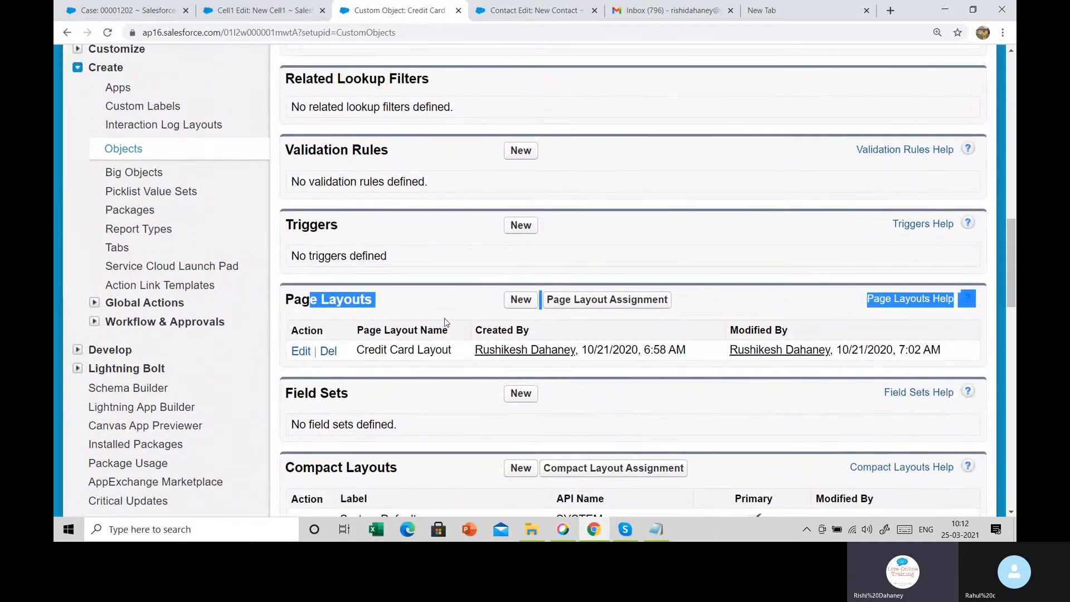
scroll(444, 322, down, 4)
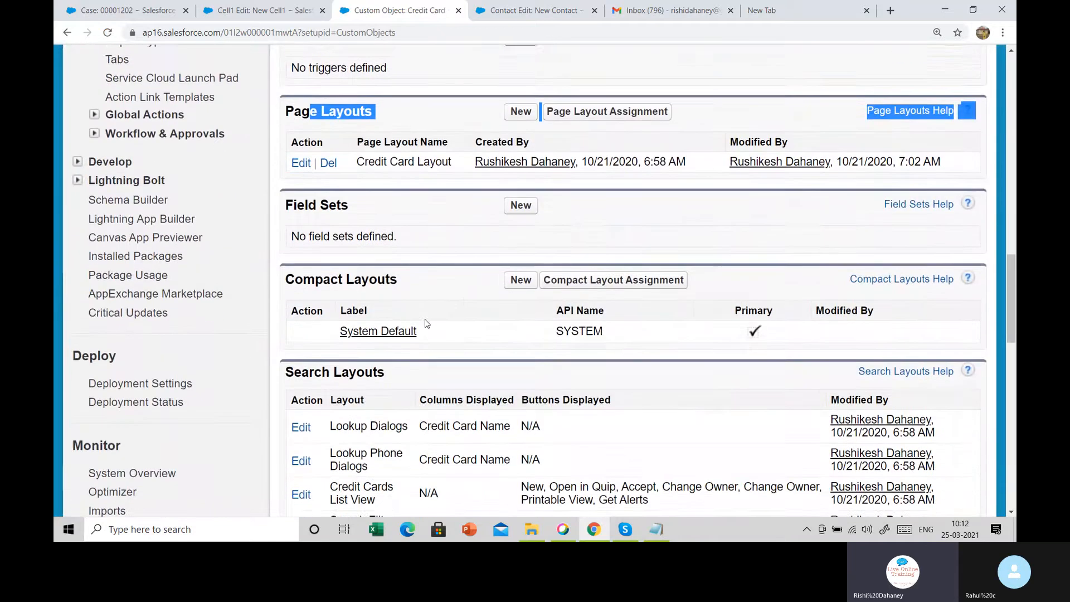
scroll(426, 323, down, 1)
Review Credit Card's Search Layouts, Buttons, Links, and Actions, and object limits
drag(350, 301, 486, 415)
click(487, 415)
scroll(462, 382, down, 4)
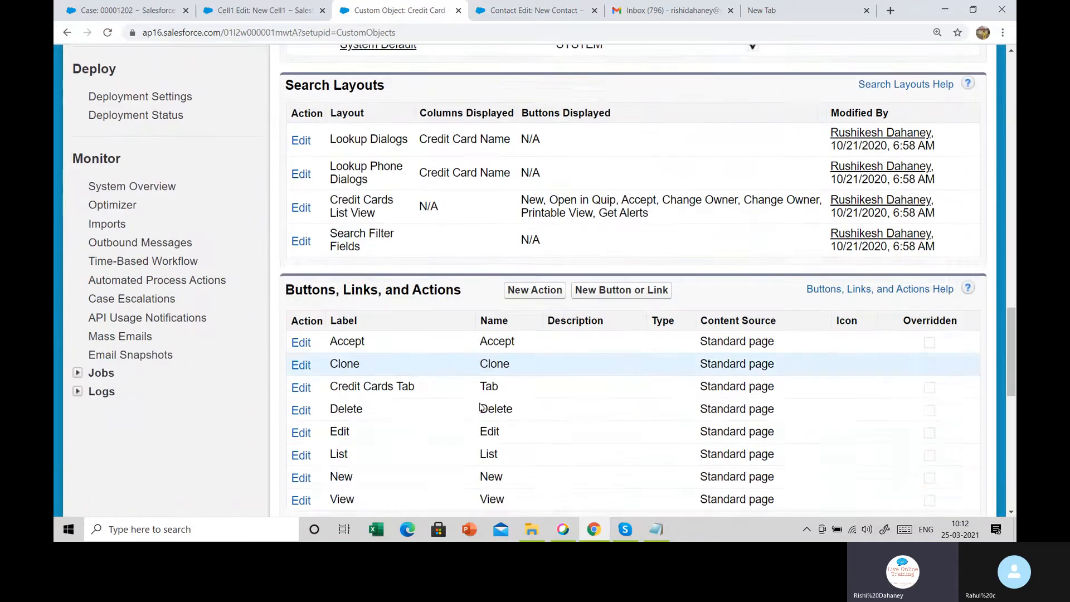
drag(285, 201, 434, 411)
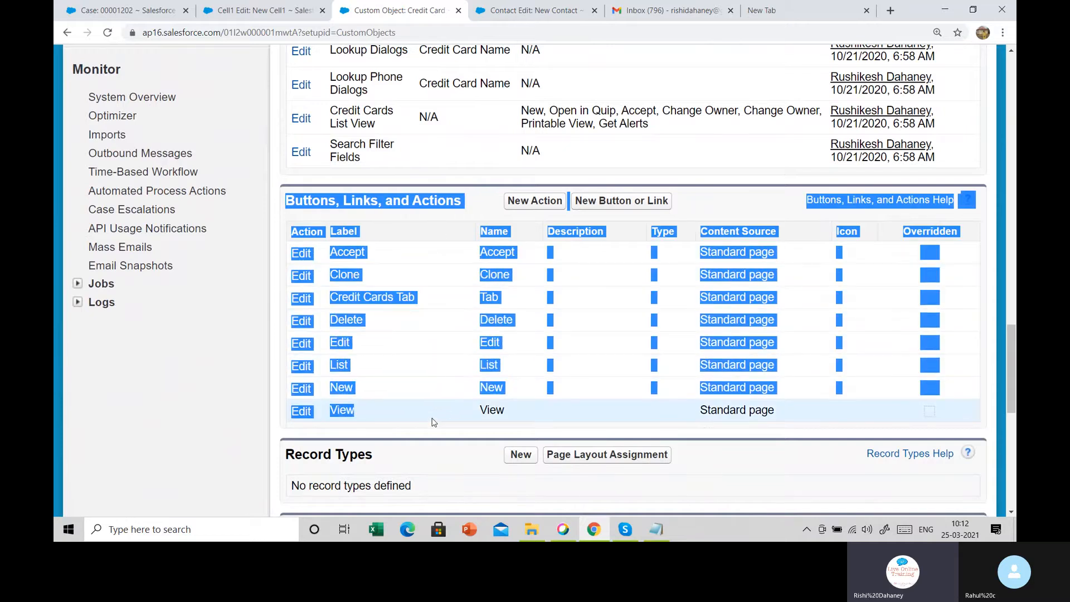
click(433, 422)
scroll(433, 420, down, 5)
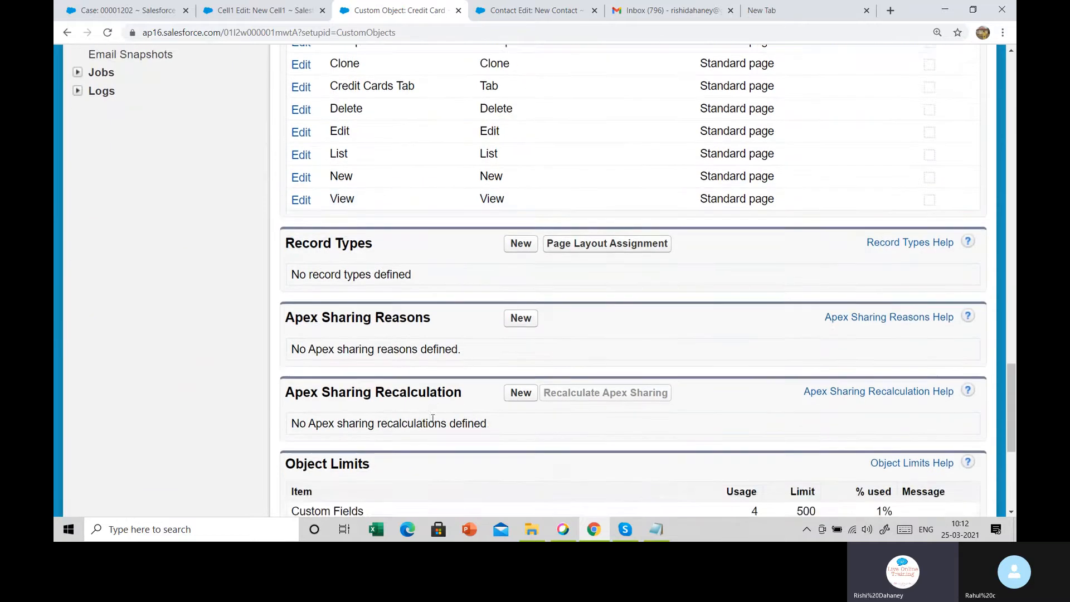
scroll(432, 418, down, 3)
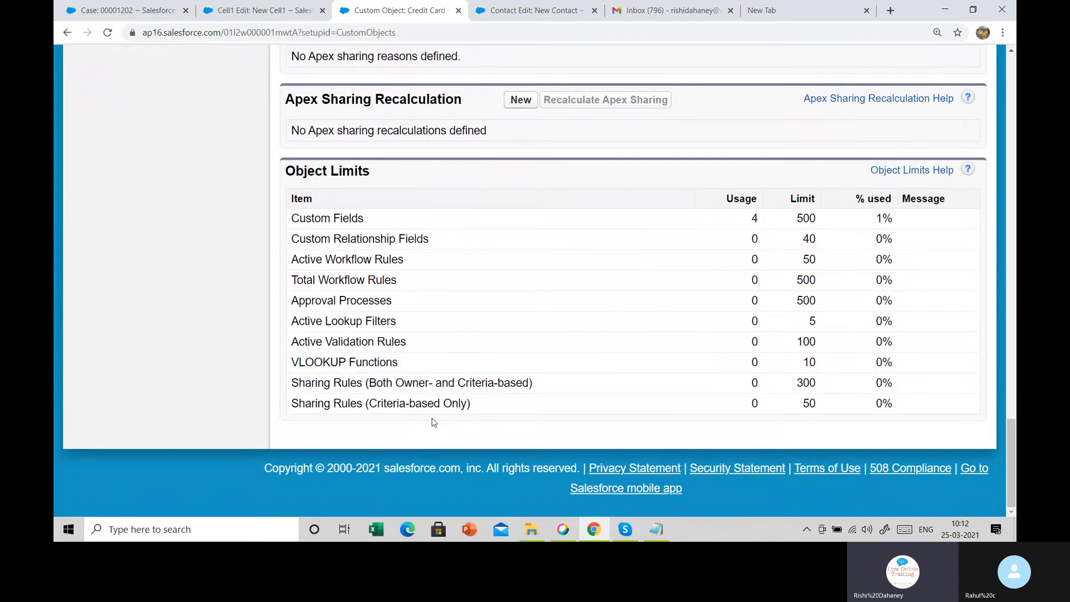
scroll(434, 422, up, 5)
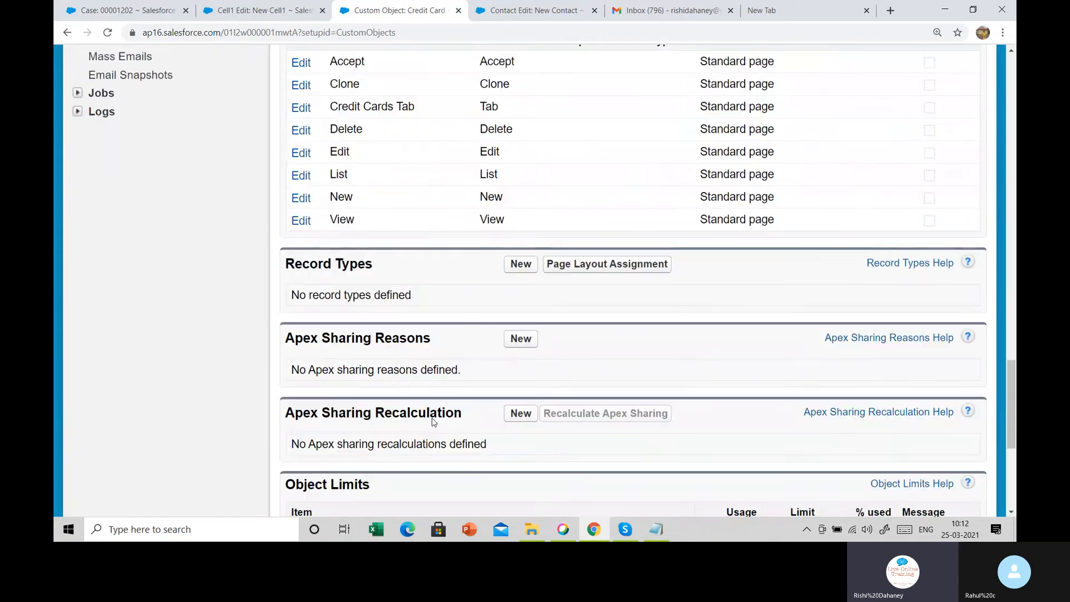
scroll(434, 422, up, 10)
scroll(434, 422, up, 15)
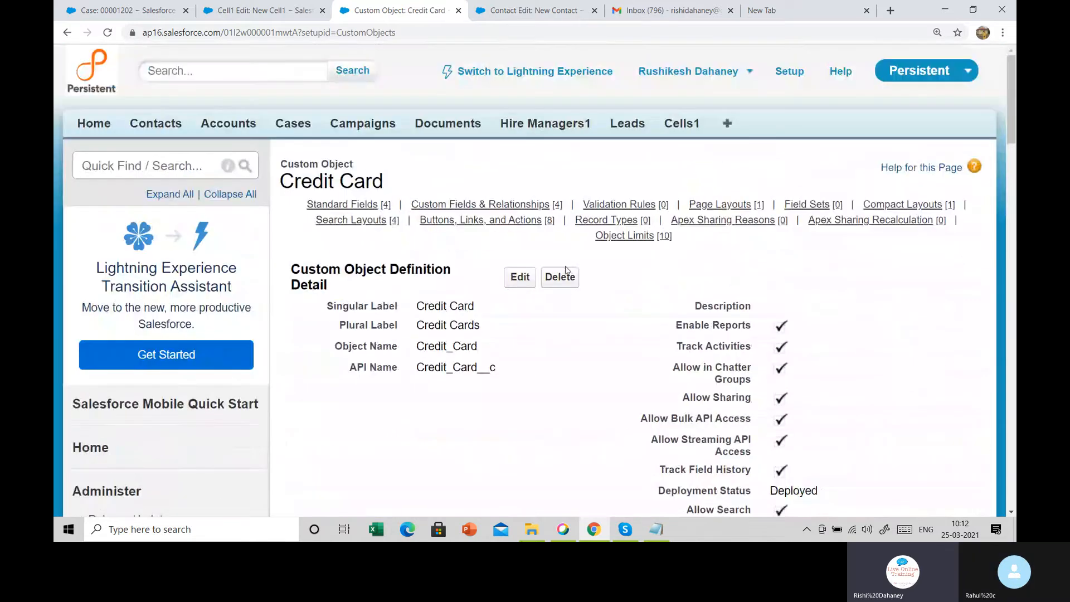
Cancel another Credit Card deletion and review its four custom fields, one layout, Deployed status
click(566, 277)
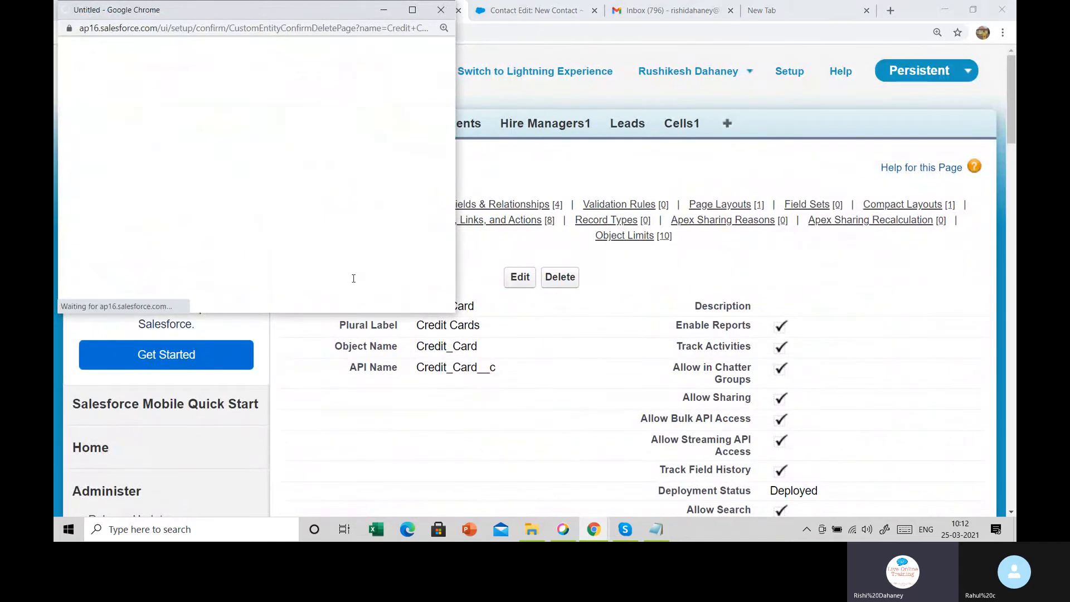
click(441, 9)
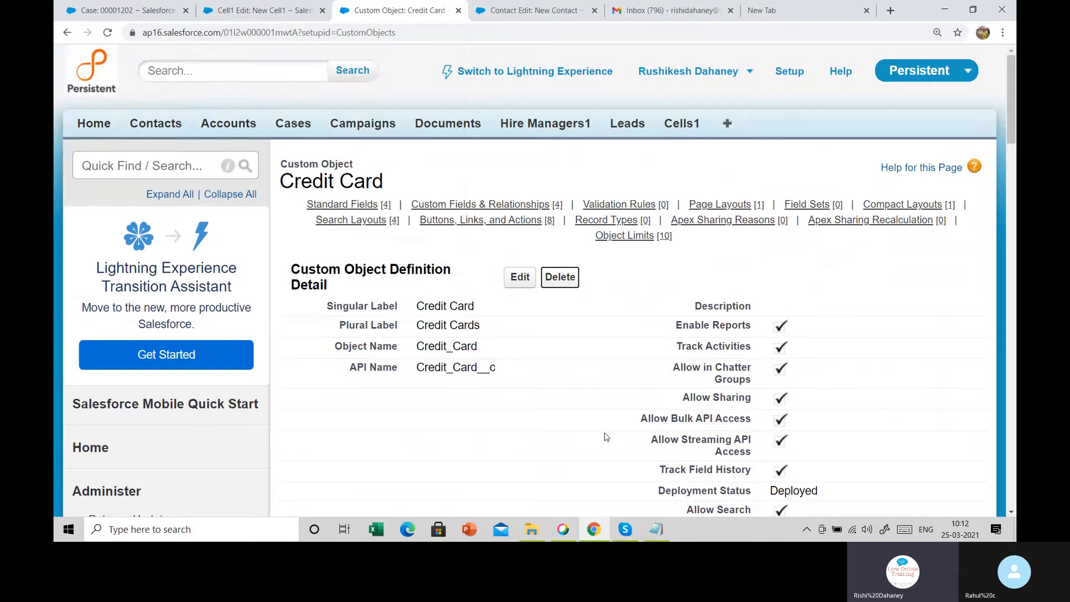
scroll(604, 430, down, 4)
scroll(605, 429, down, 5)
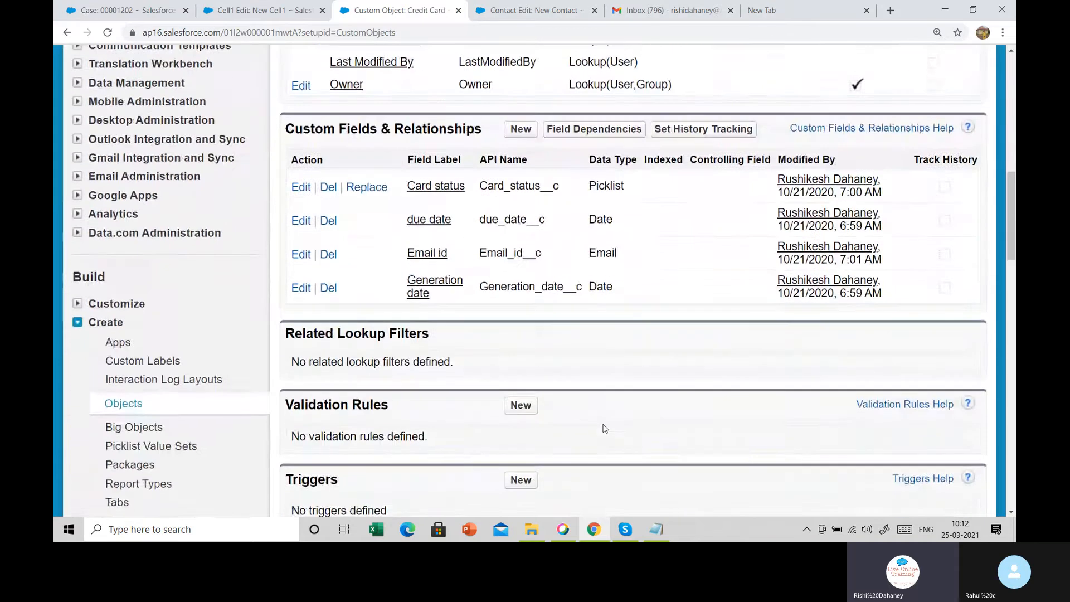
scroll(605, 428, up, 8)
mouse_move(343, 207)
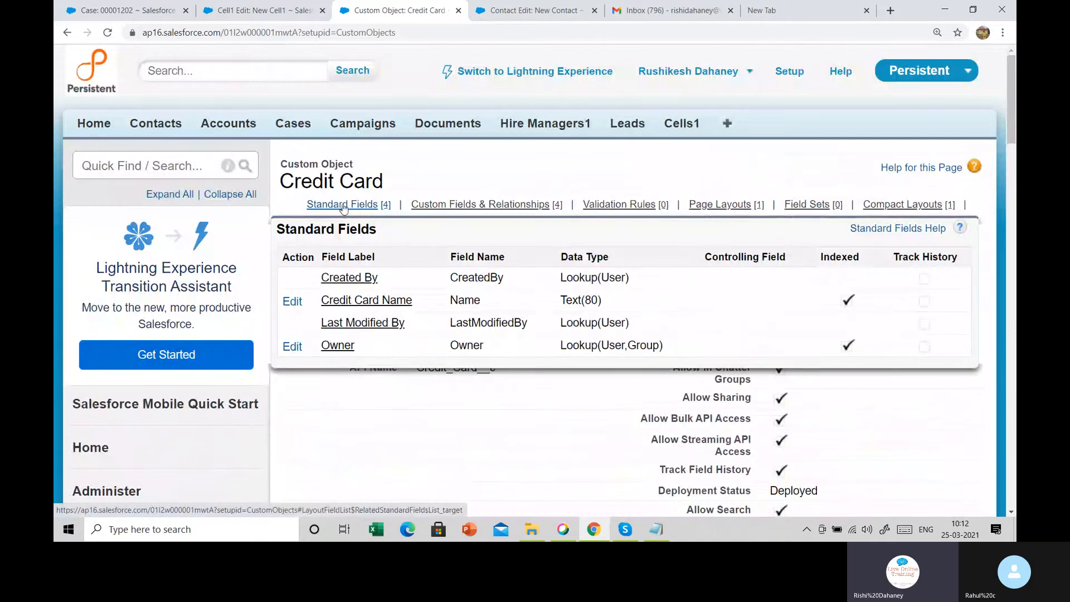
mouse_move(452, 207)
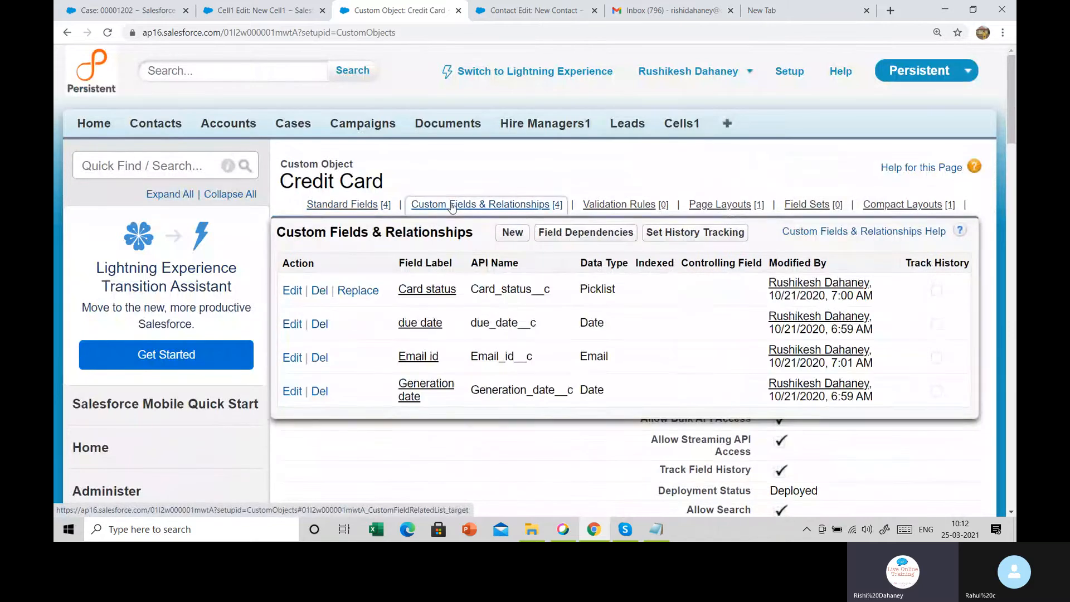
mouse_move(636, 207)
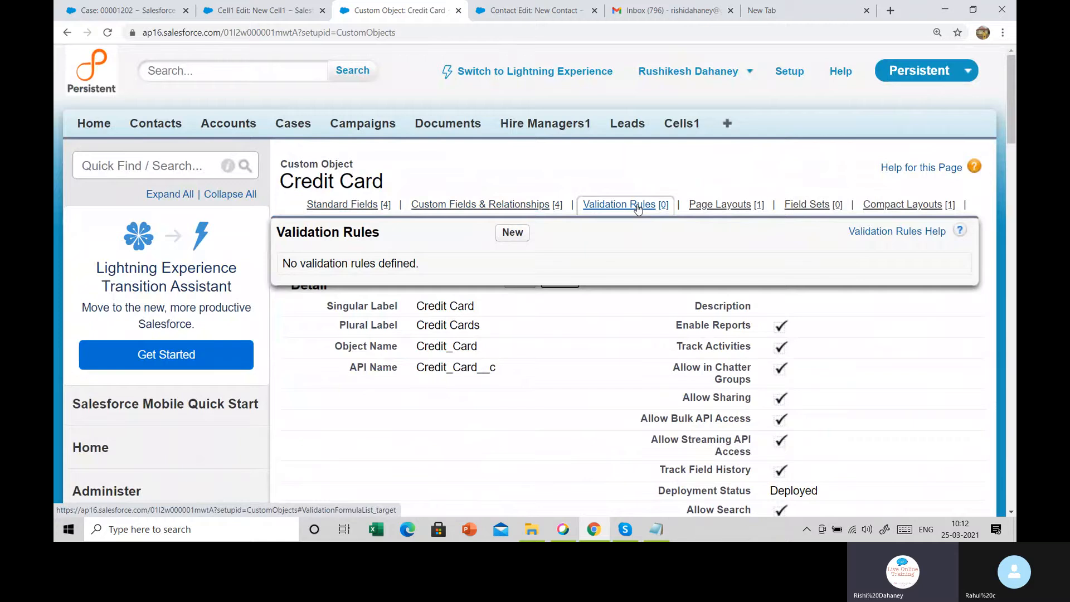
mouse_move(704, 212)
mouse_move(821, 206)
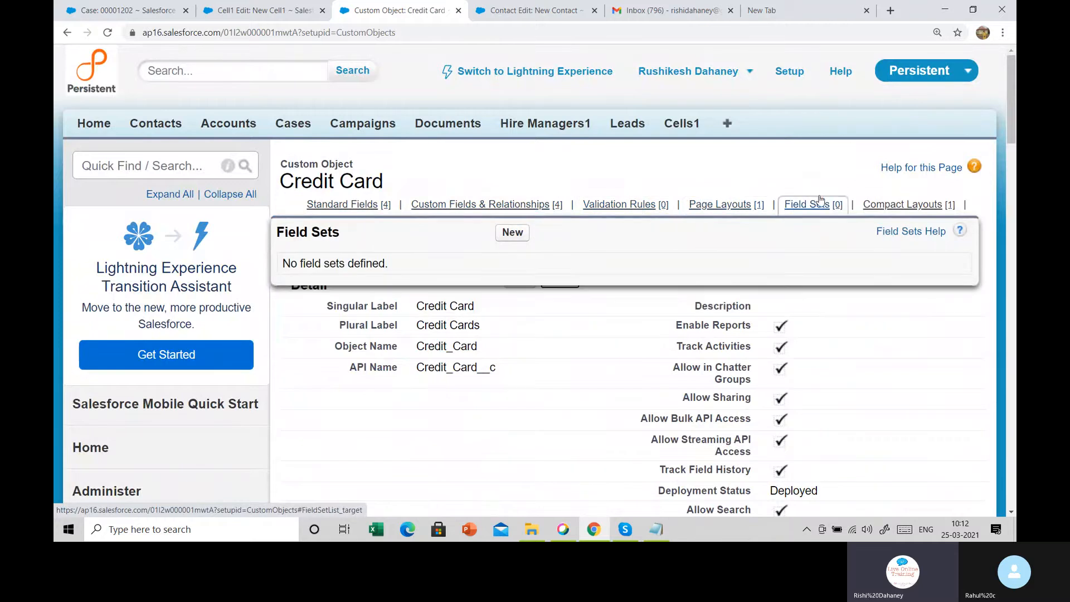
mouse_move(914, 207)
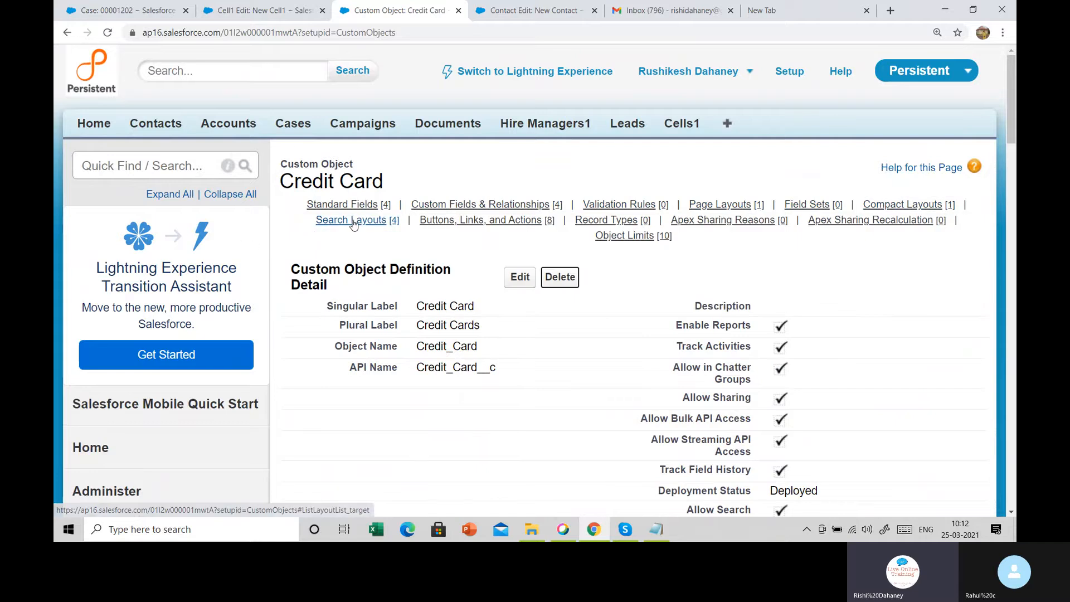
mouse_move(353, 223)
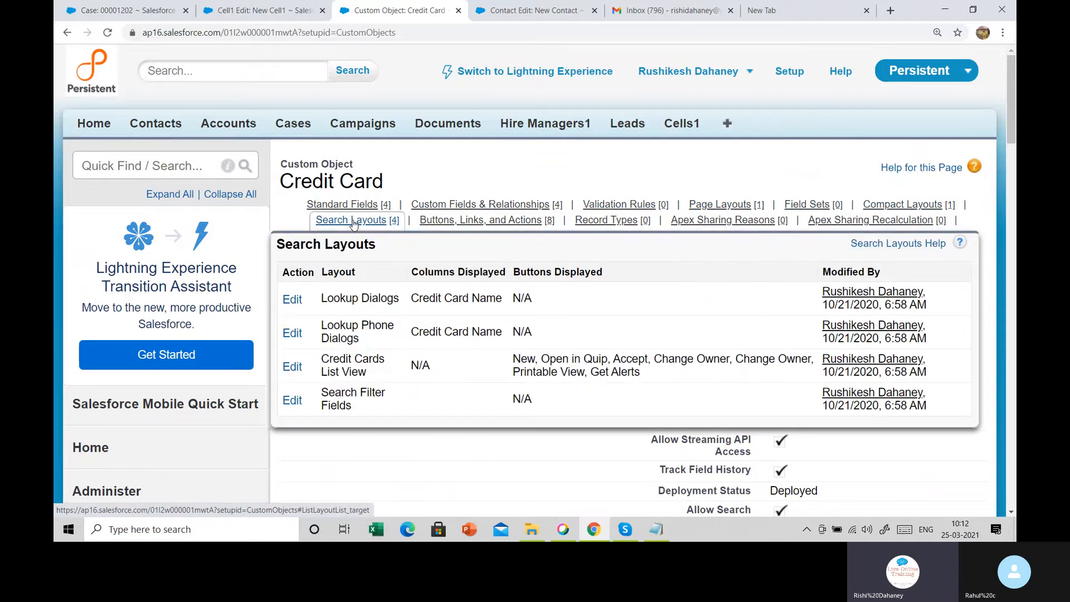
mouse_move(456, 220)
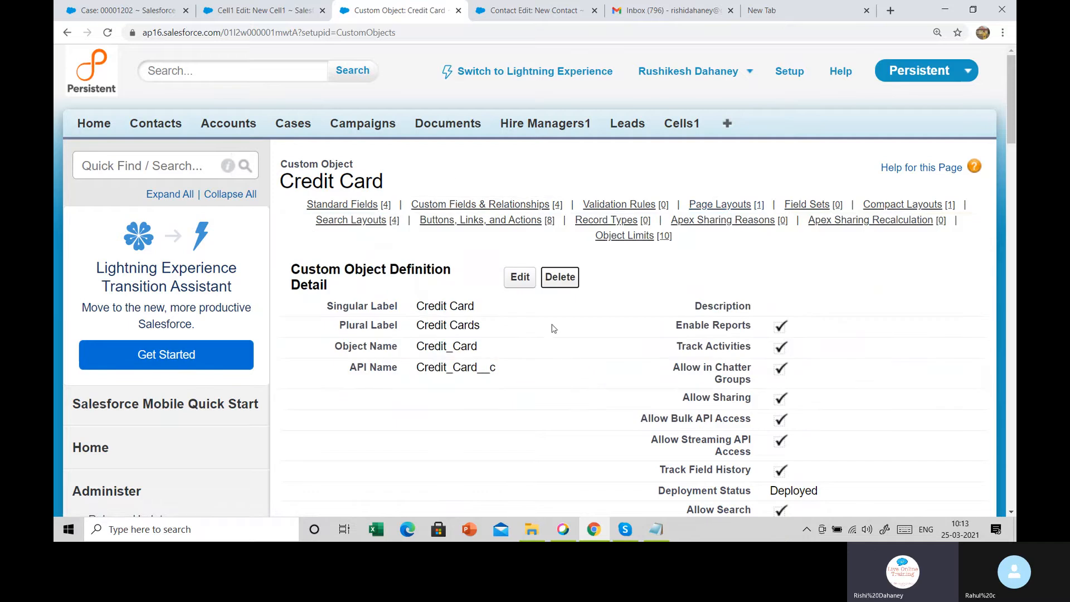
Delete the Credit Card custom object after ticking 'Yes, I want to delete the custom object'
click(560, 277)
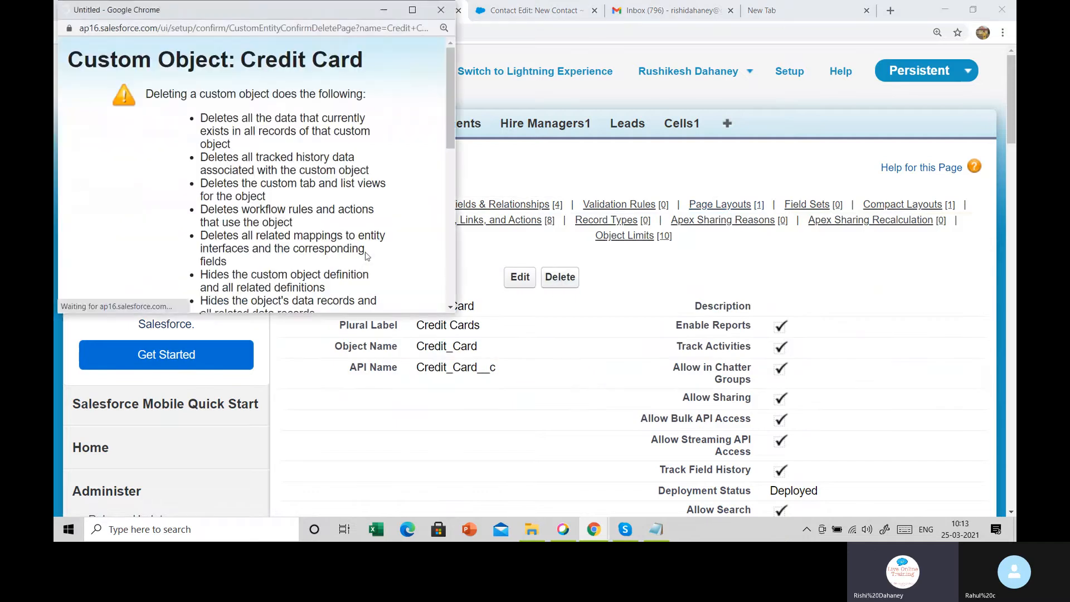
scroll(172, 191, down, 5)
scroll(198, 248, down, 3)
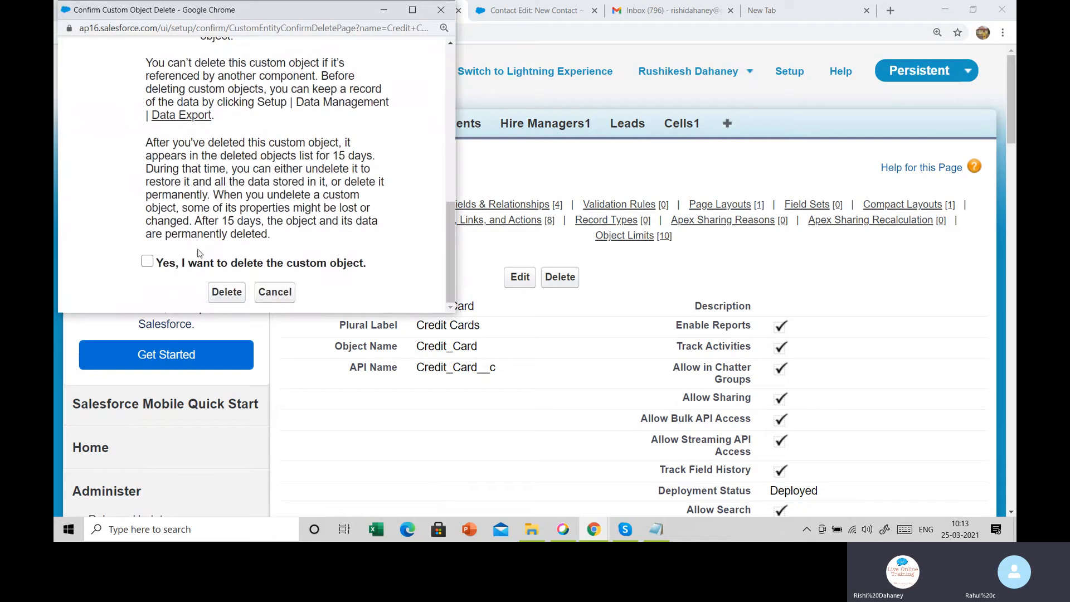
click(147, 261)
click(227, 292)
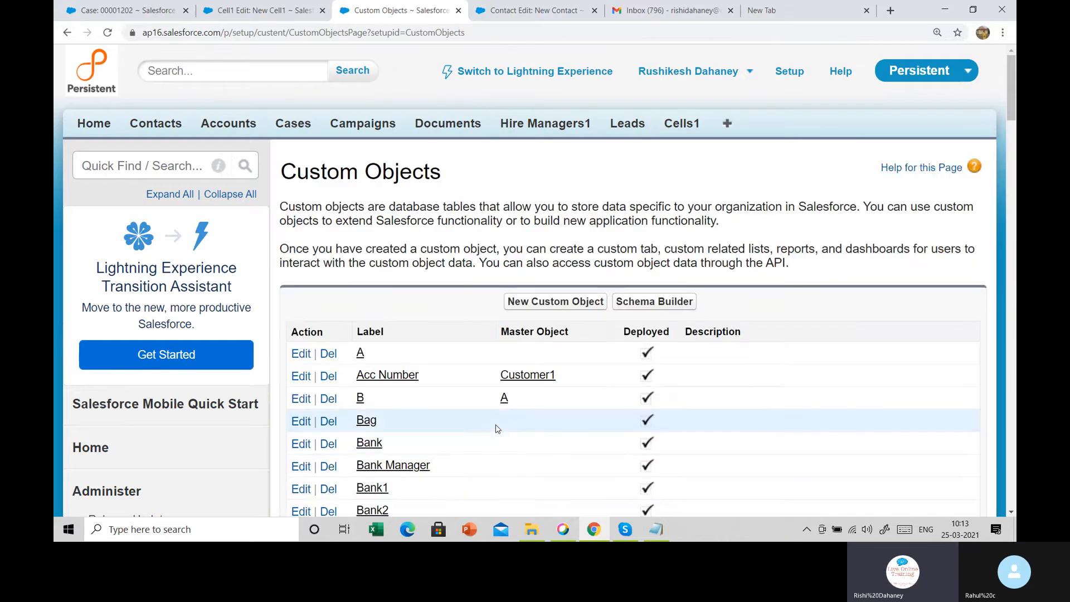
Show the All Tabs page listing every available tab
scroll(497, 428, down, 9)
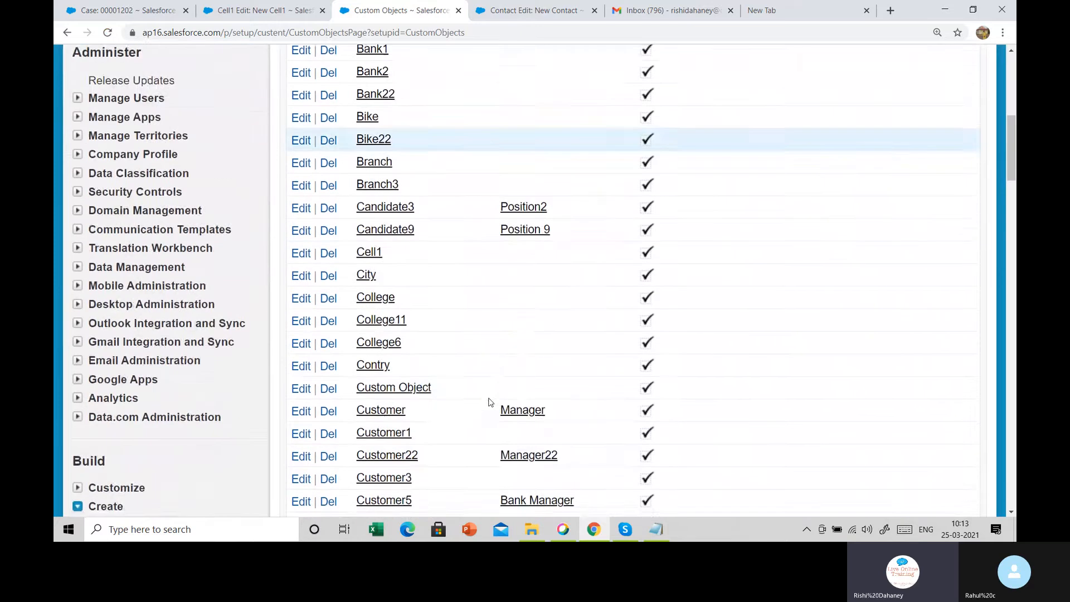
scroll(490, 401, down, 3)
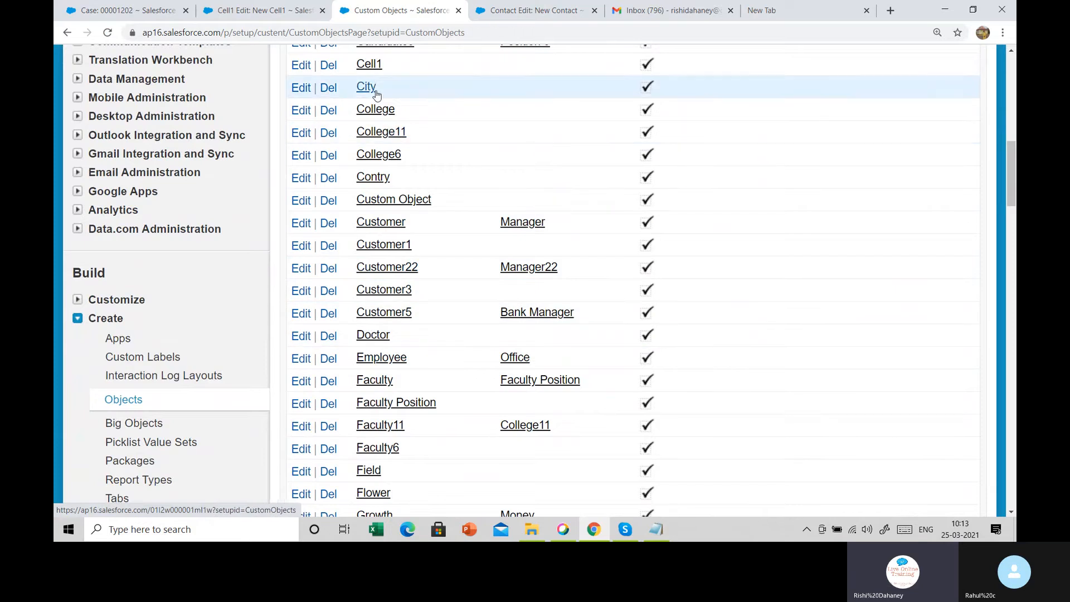
scroll(385, 312, up, 10)
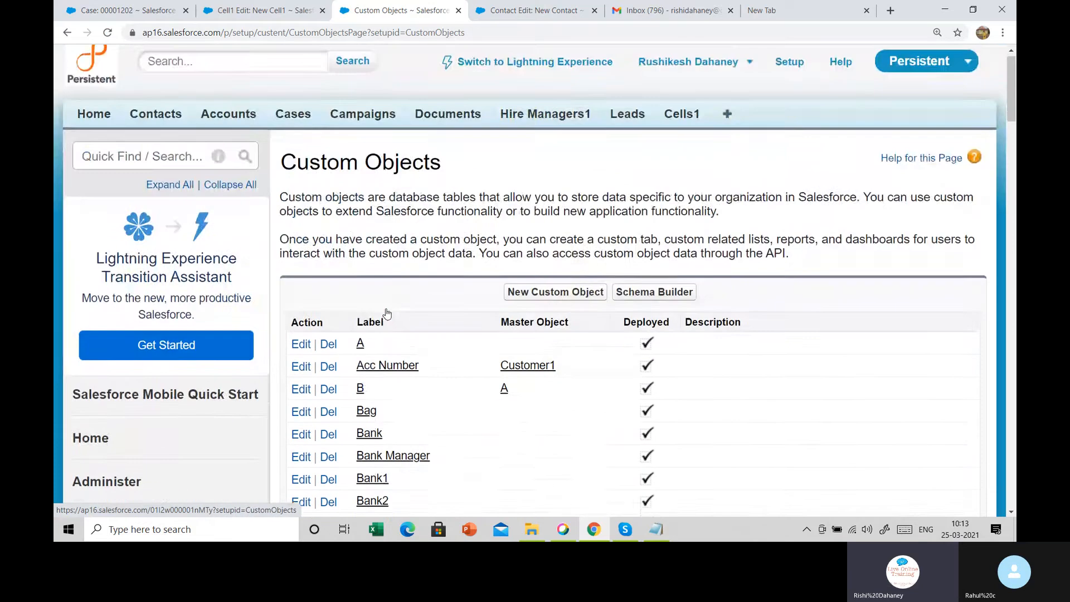
click(725, 124)
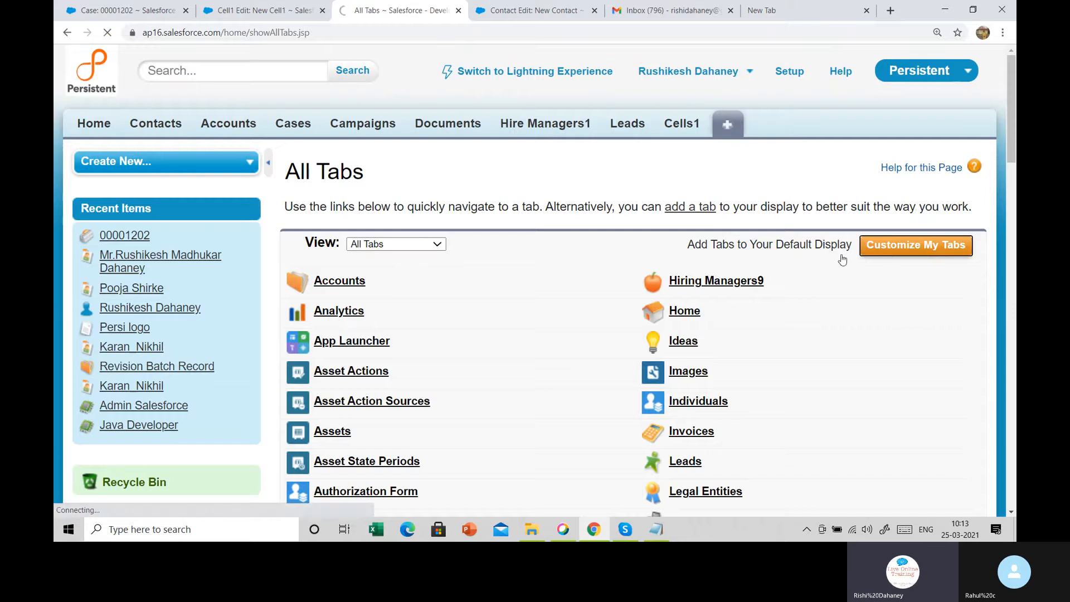
Open Customize My Tabs for the Persistent app
click(842, 257)
scroll(390, 351, down, 5)
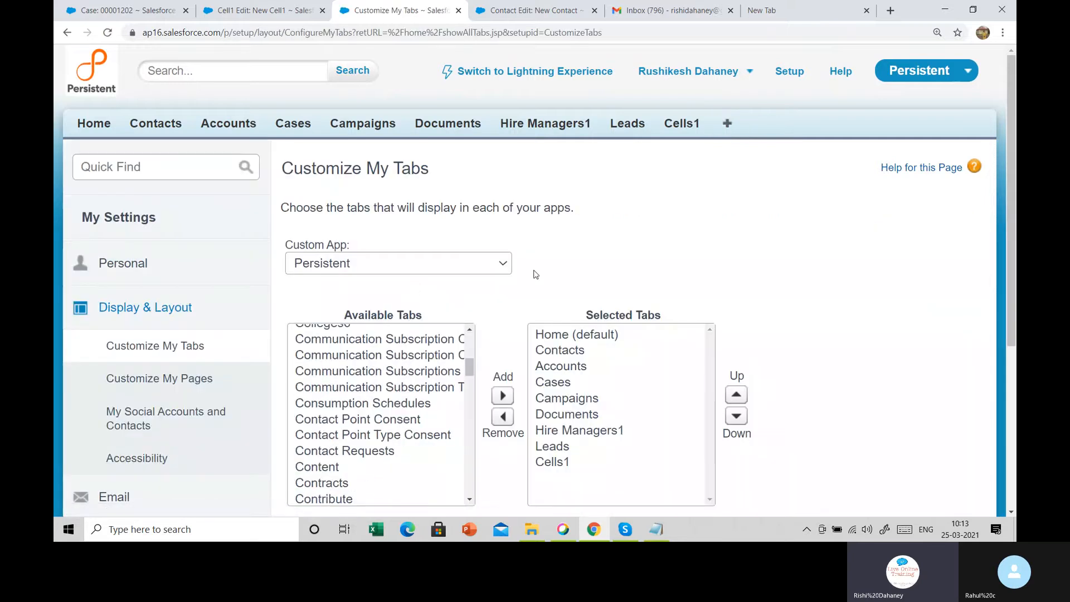
scroll(535, 274, down, 1)
scroll(337, 377, down, 3)
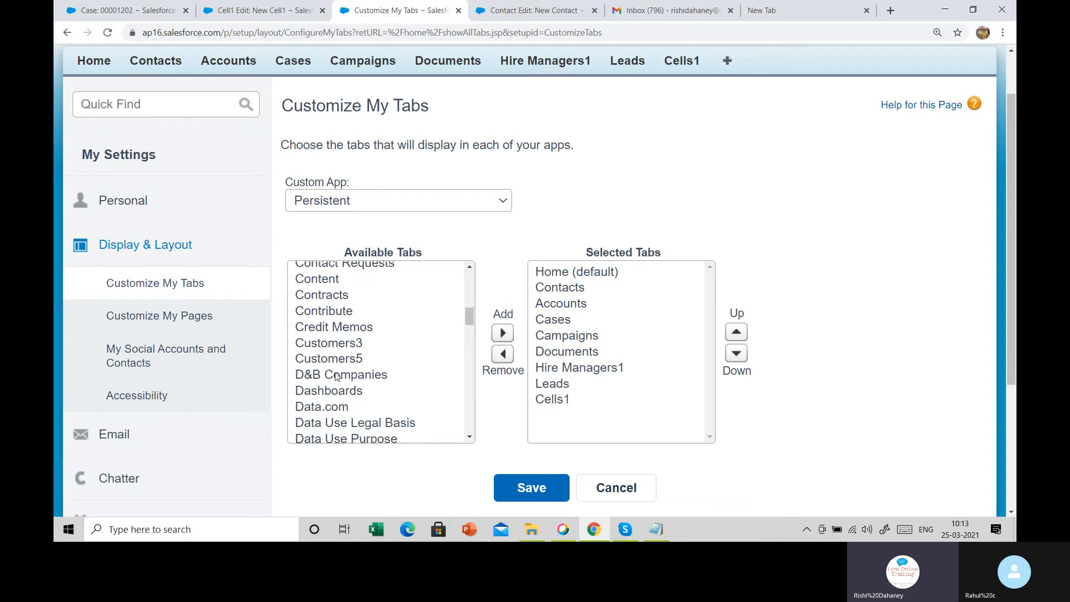
Select Candidates9 in the Available Tabs list, then switch to the Notepad workflow notes
click(353, 343)
key(c)
key(c)
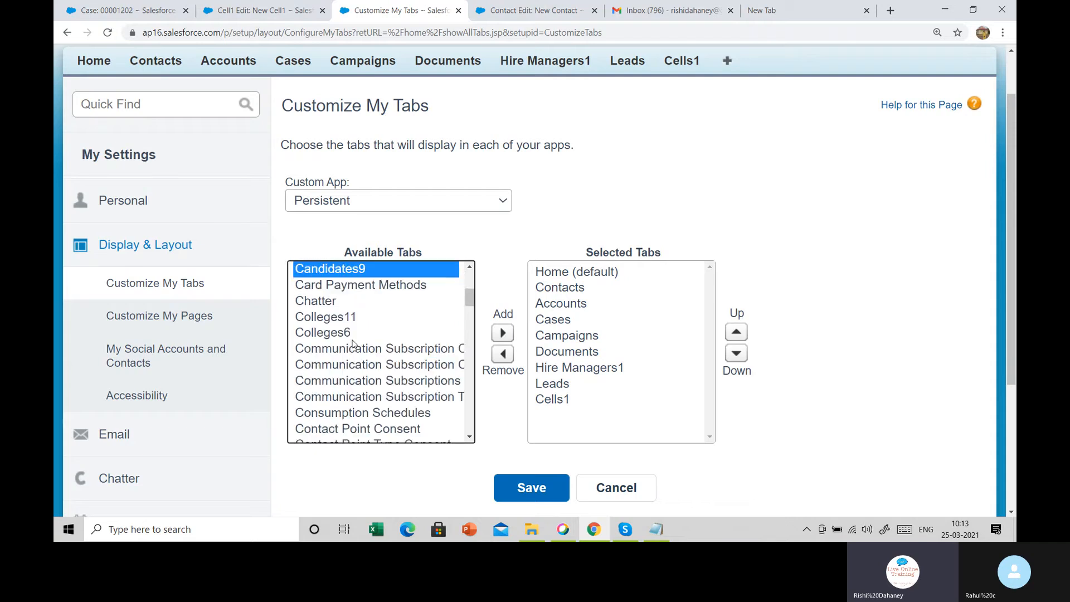
key(Down)
key(Down)
key(Down)
key(Down)
key(Down)
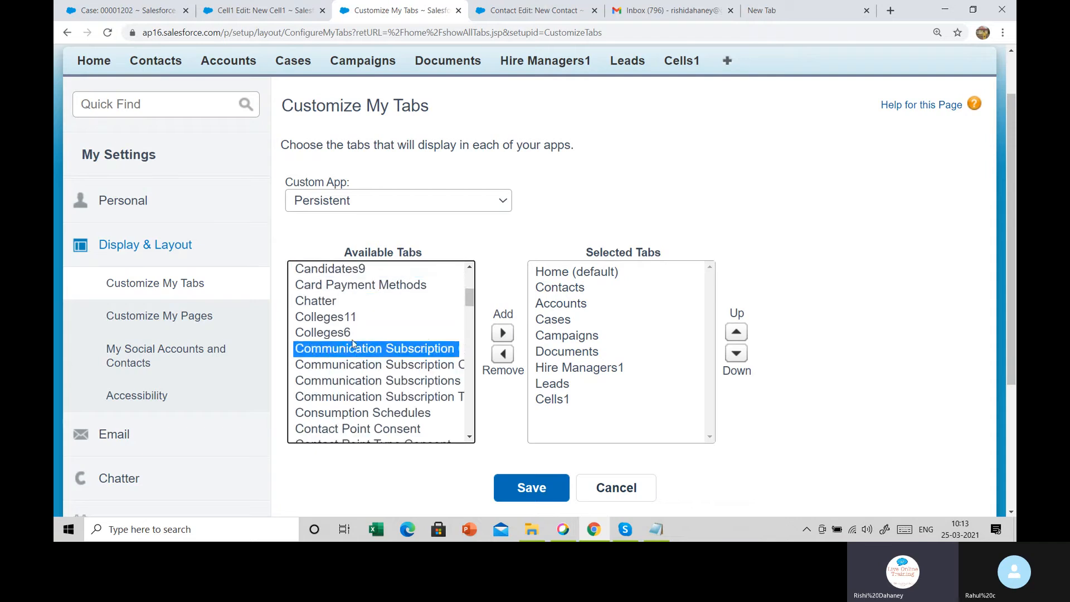
key(Down)
key(Down)
key(Down)
key(Down)
key(Down)
key(Down)
key(Down)
key(Down)
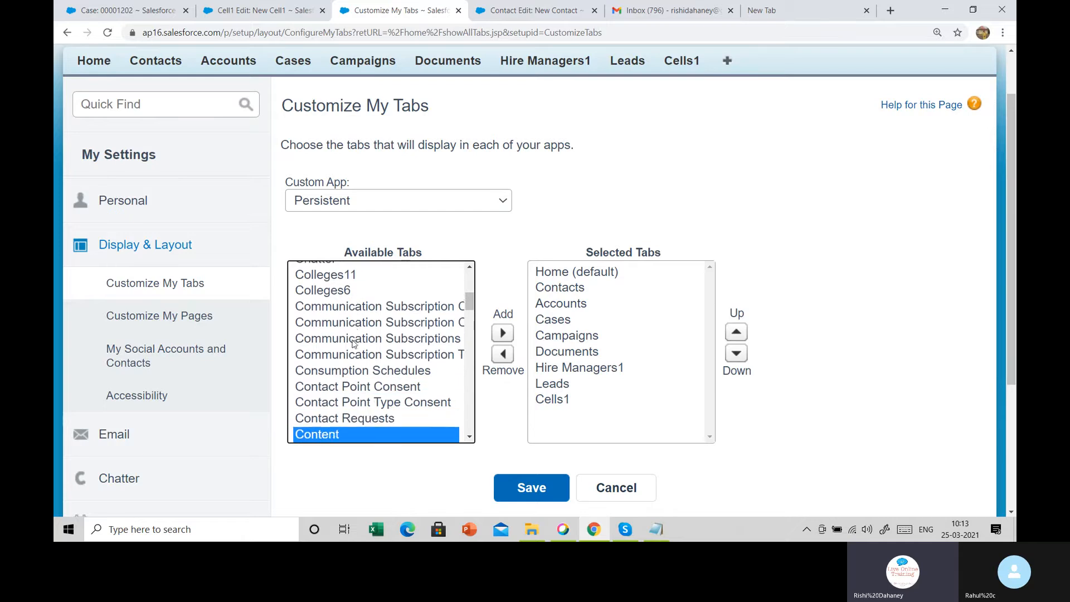
key(Down)
key(Down)
key(Down)
key(Down)
key(Down)
key(c)
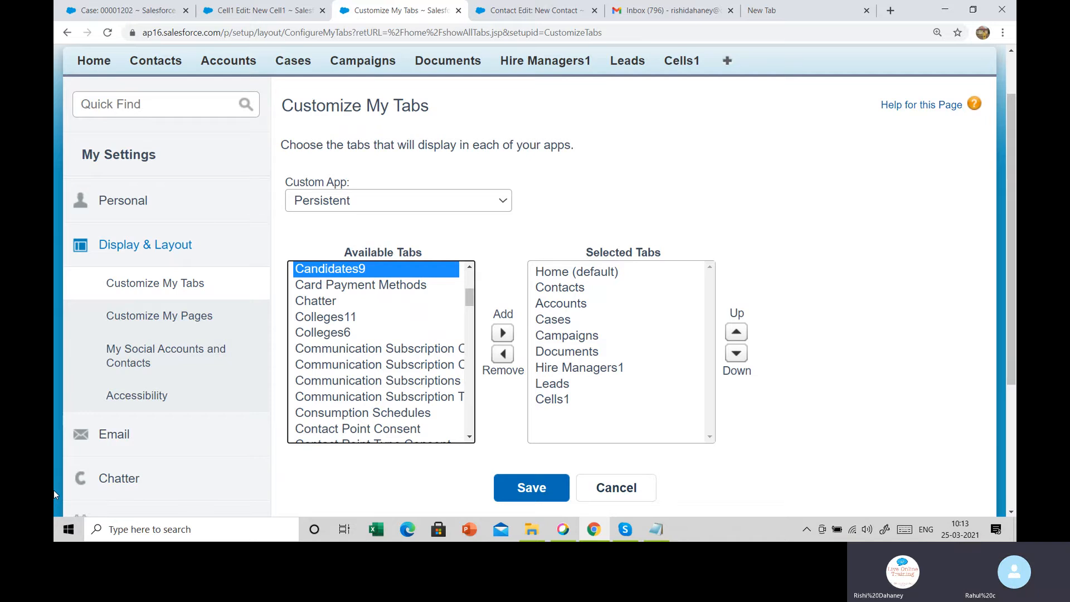
scroll(53, 490, up, 1)
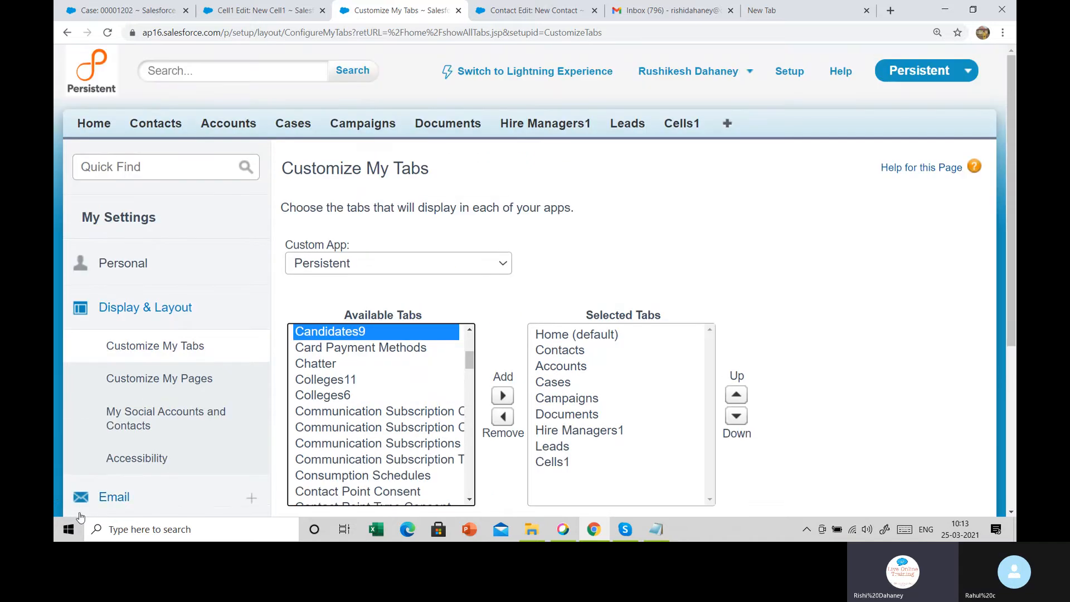
click(656, 529)
Highlight the Hiring Manager and Candidate use cases and Email ID condition, then return to Chrome
drag(134, 101, 361, 119)
click(663, 109)
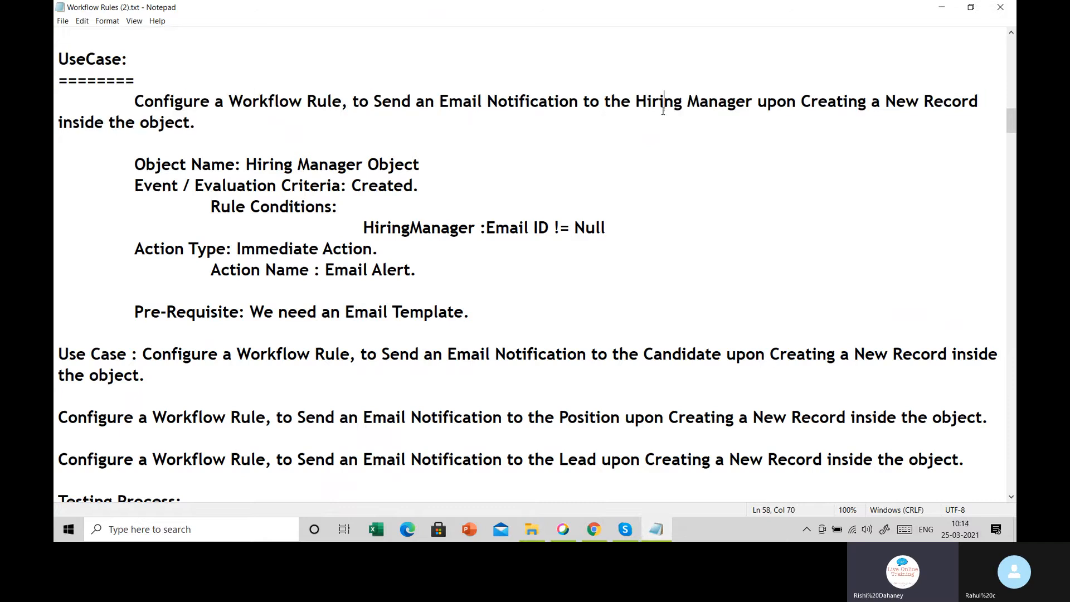
drag(637, 101, 746, 101)
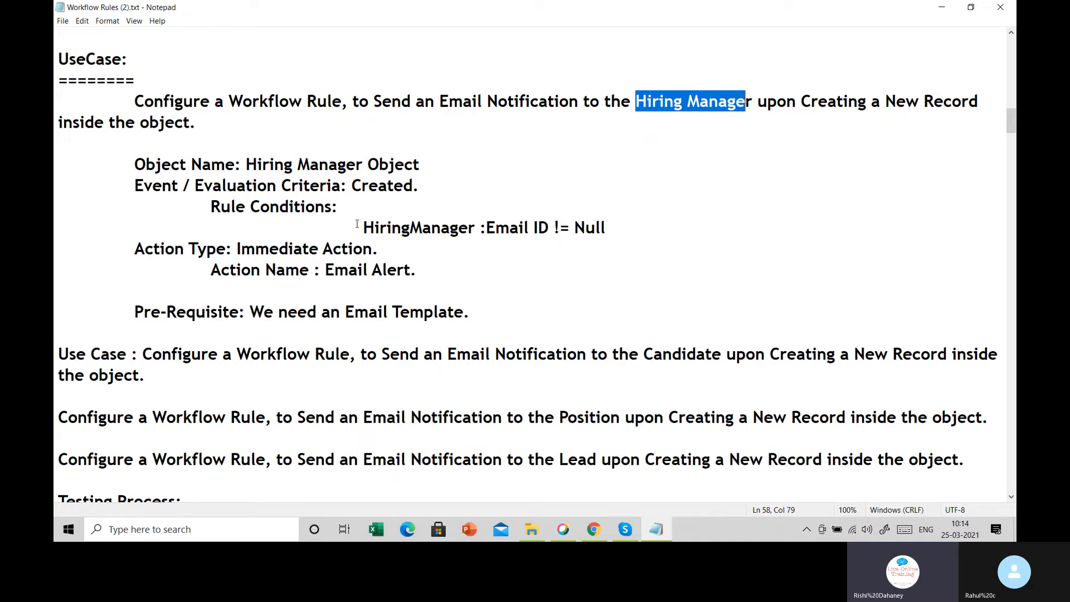
drag(374, 228, 566, 235)
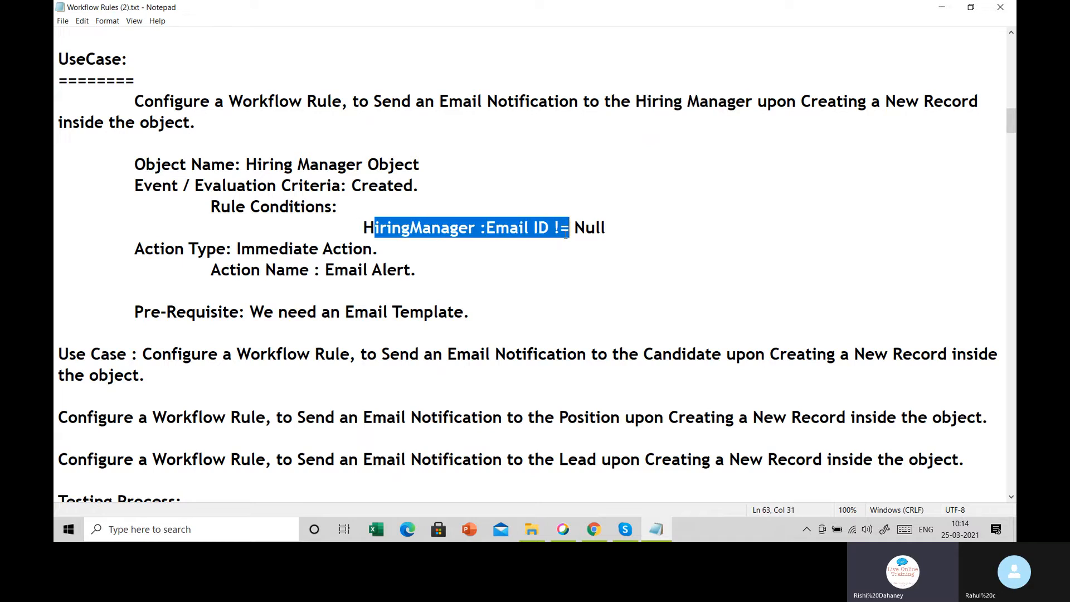
scroll(557, 227, down, 2)
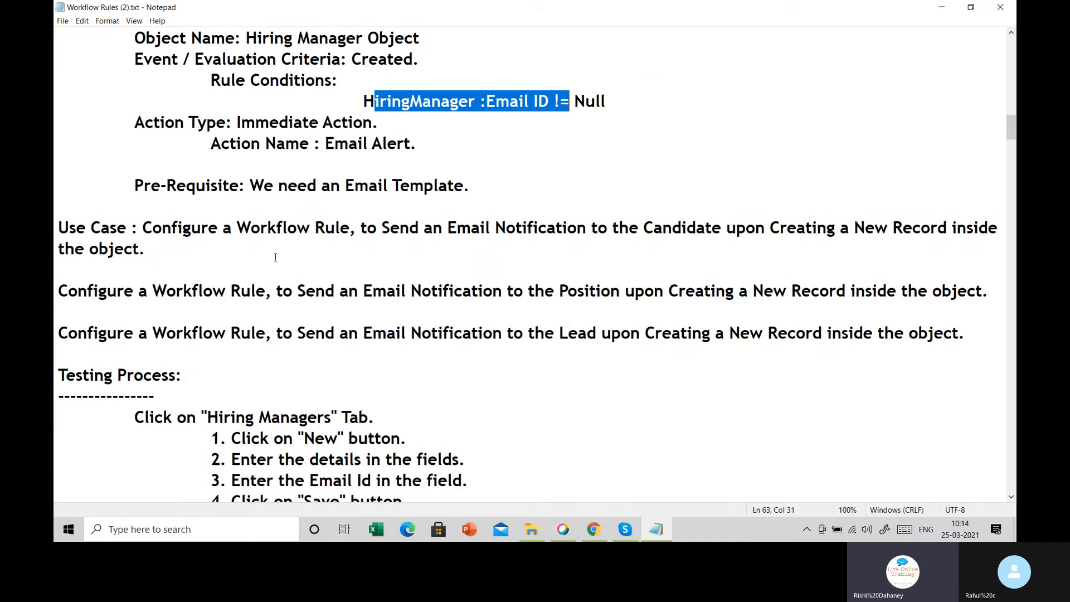
drag(144, 237, 260, 241)
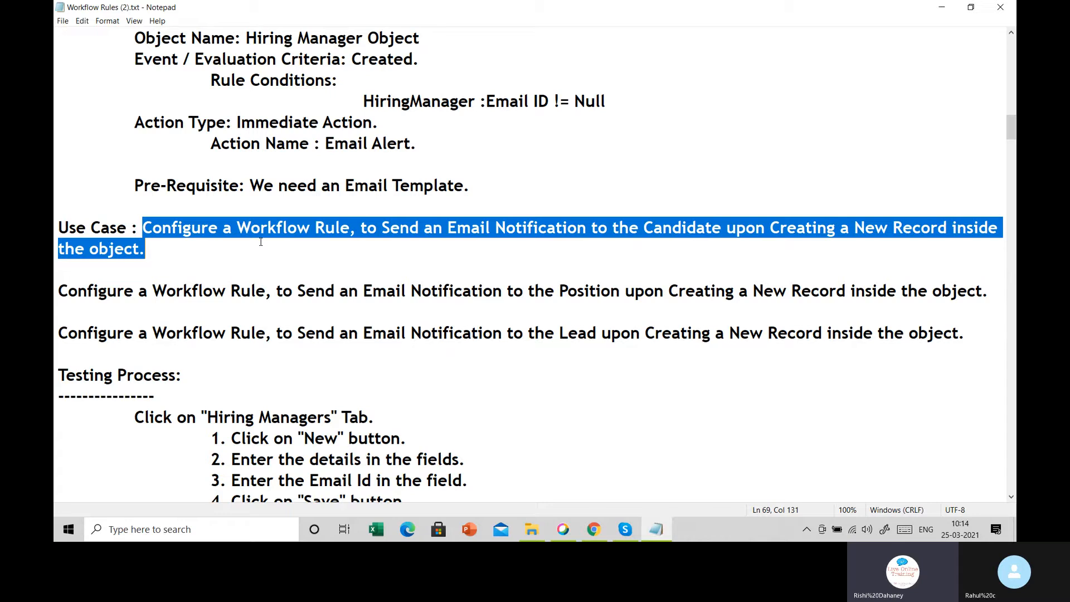
click(393, 272)
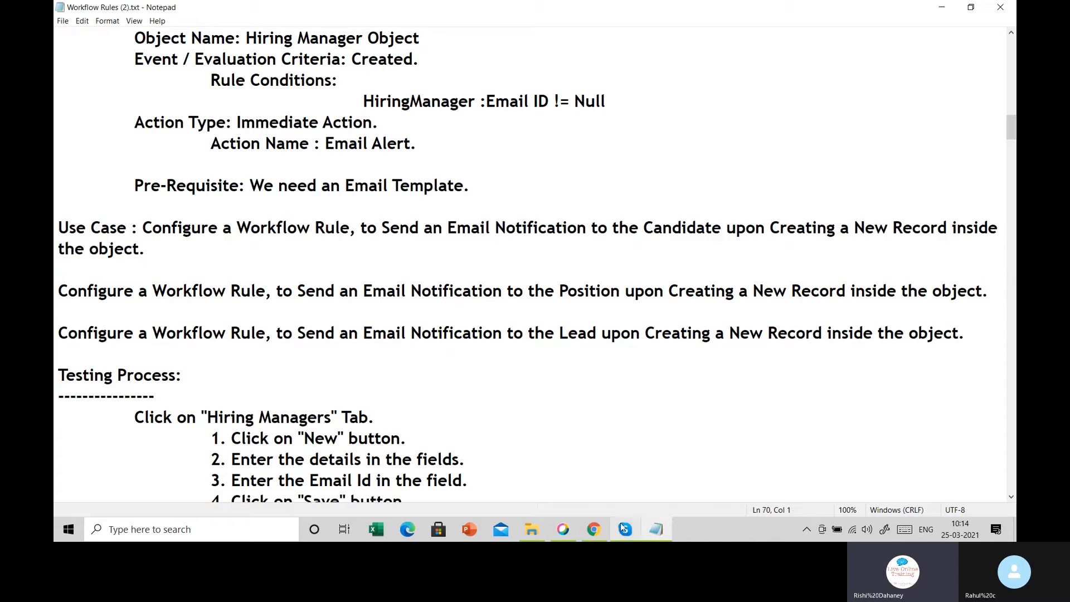
click(594, 530)
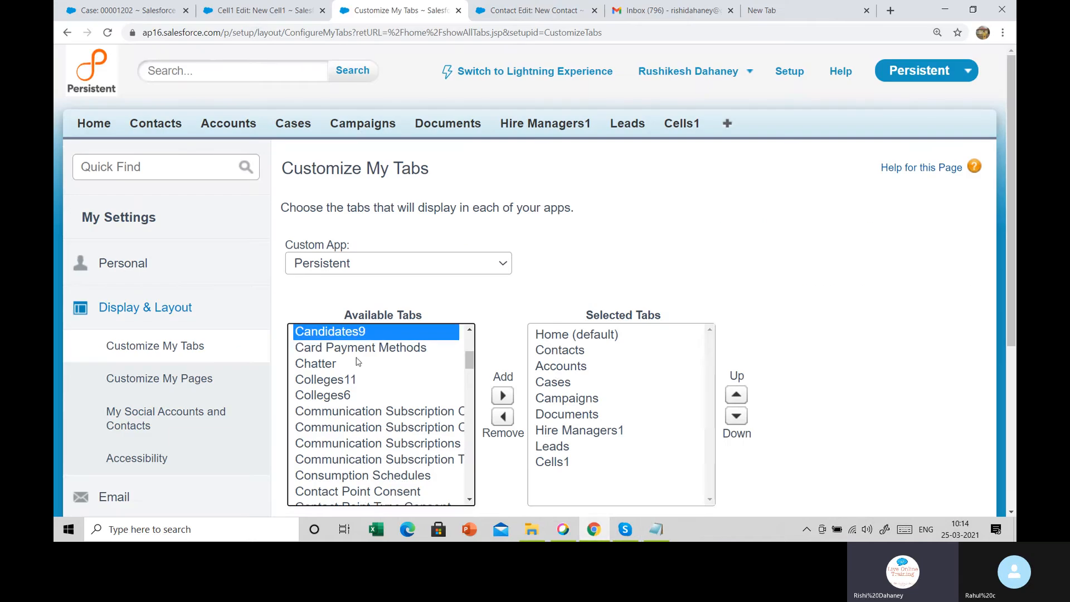
Move Candidates9 to Selected Tabs, save, and open the Candidates9 home page
click(503, 396)
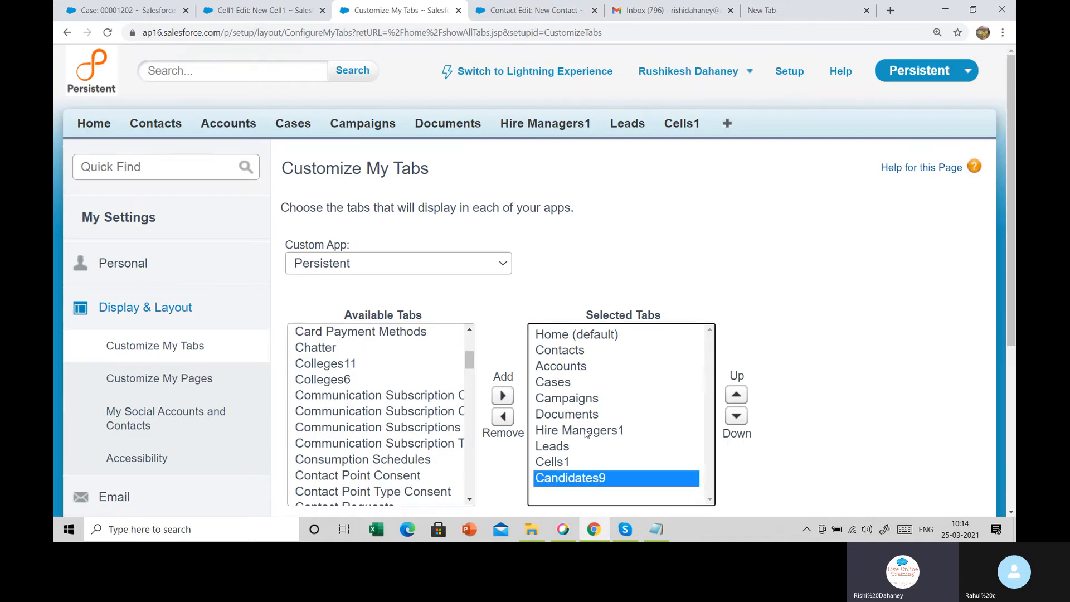
scroll(505, 368, down, 5)
click(543, 298)
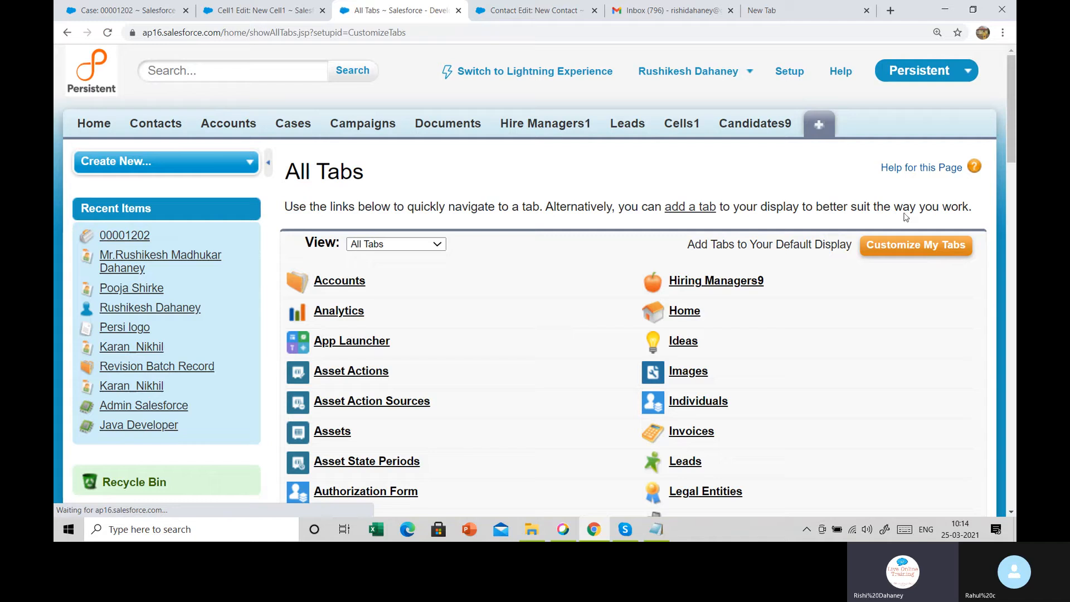
click(768, 128)
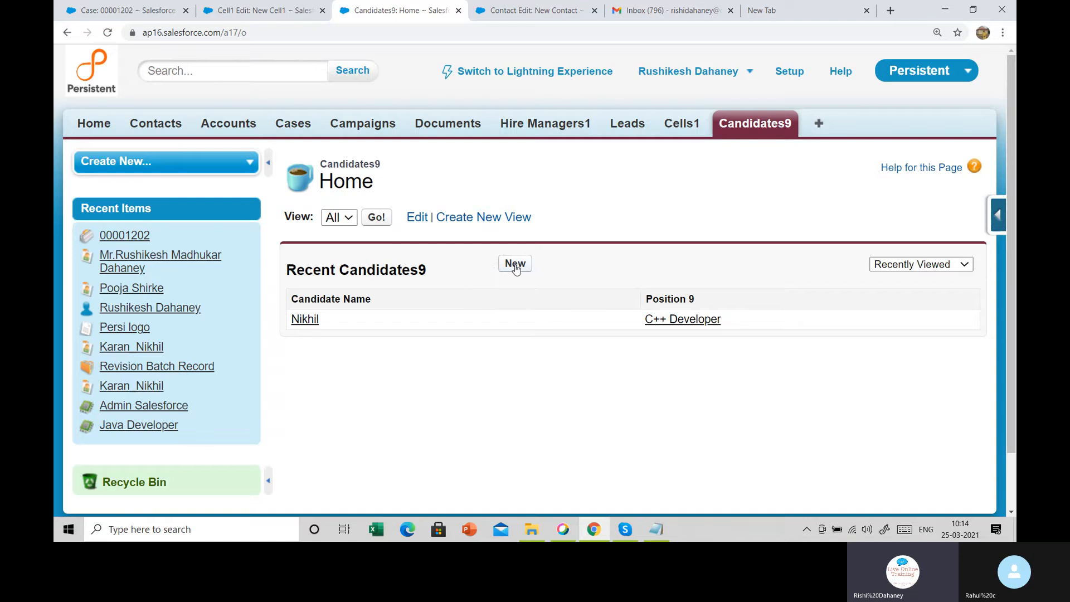
Start a new Candidate9 record and close the leftover Cell1 Edit browser tab
click(514, 265)
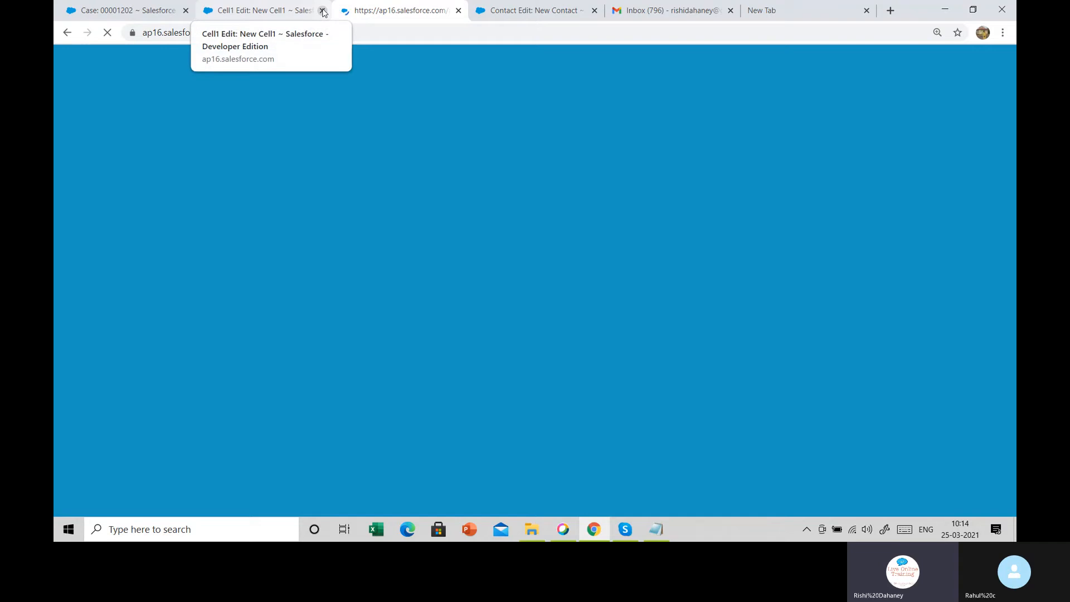
click(322, 11)
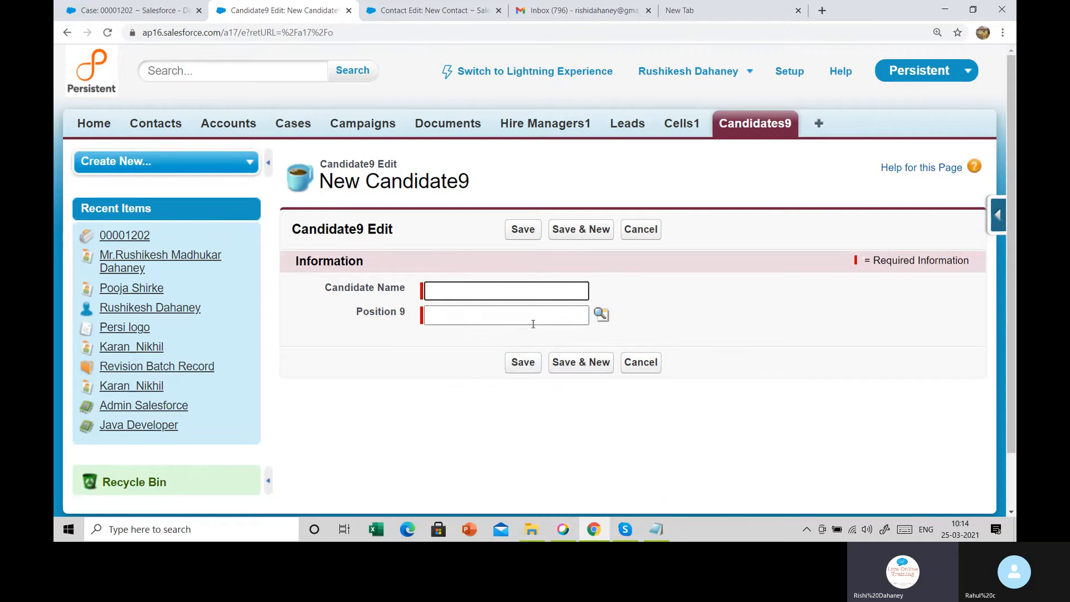
click(997, 219)
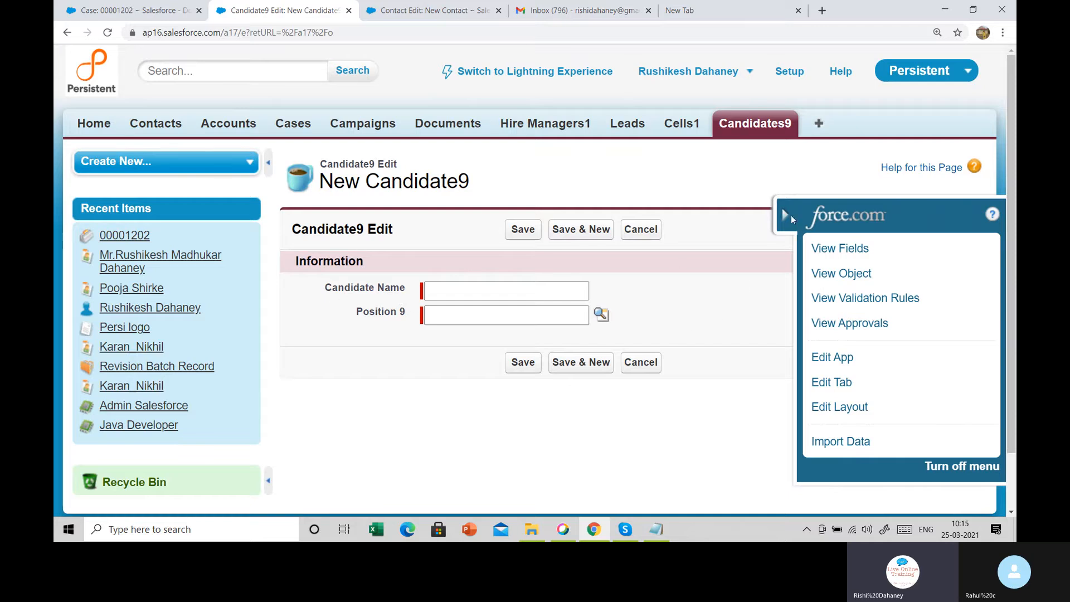
click(788, 215)
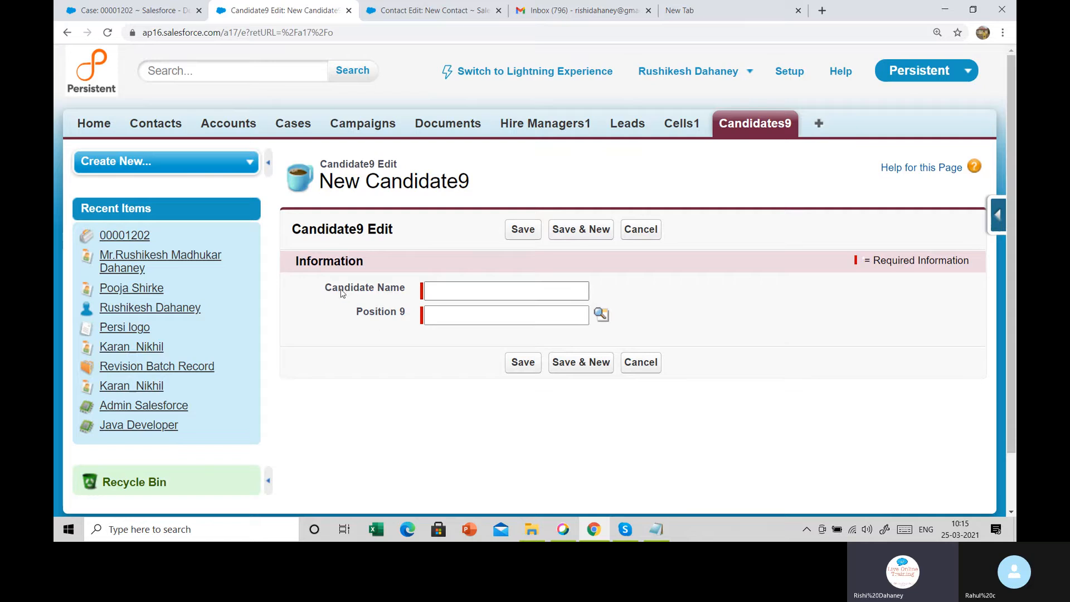
Point out the Candidate Name field on the blank Candidate9 form, then head to Setup
drag(340, 288, 417, 296)
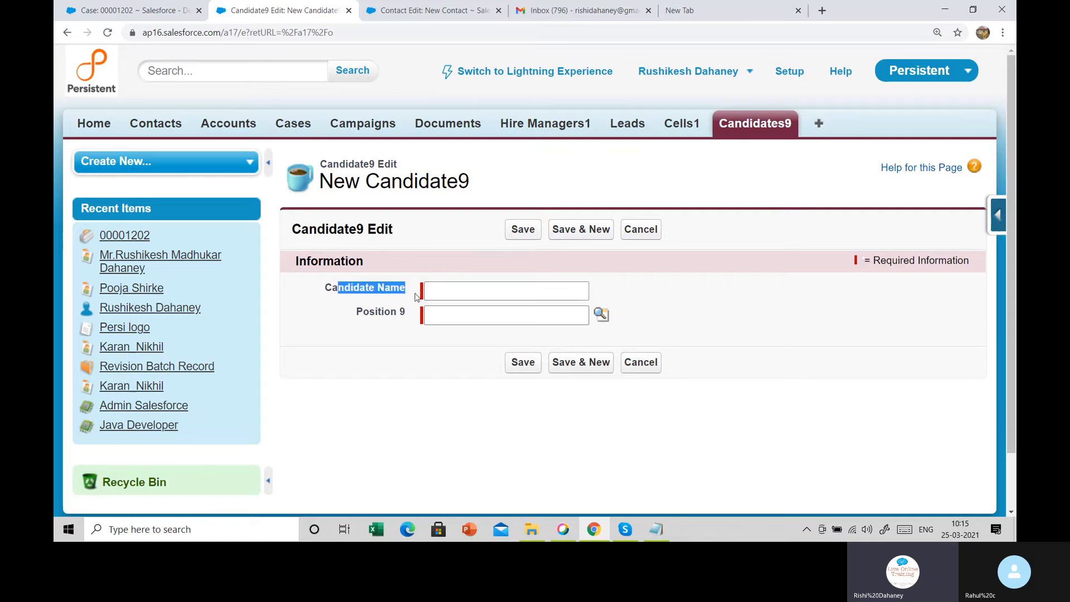
click(477, 292)
click(712, 306)
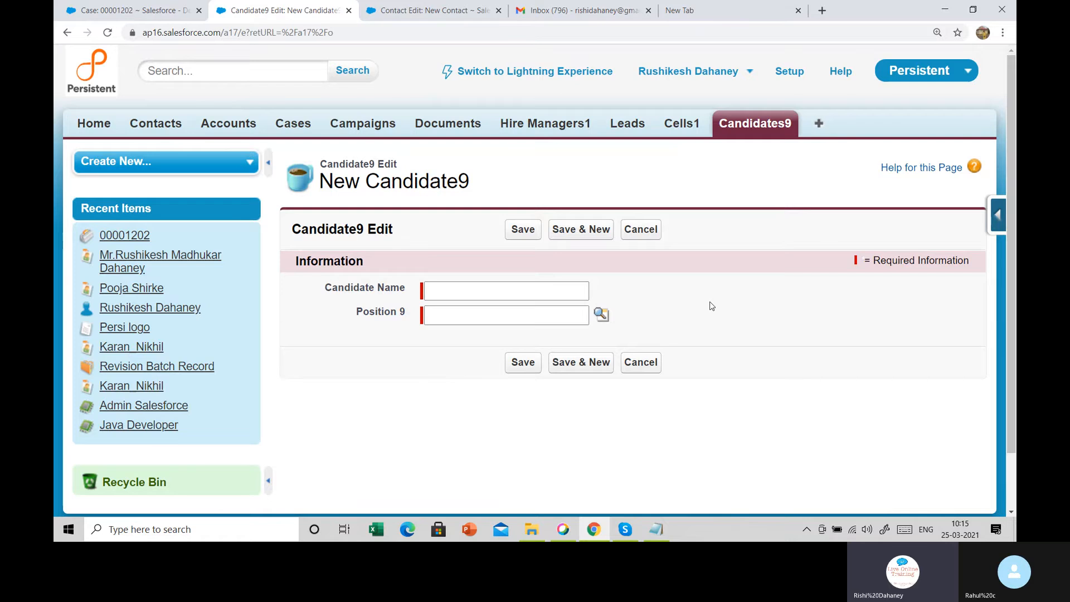
click(785, 75)
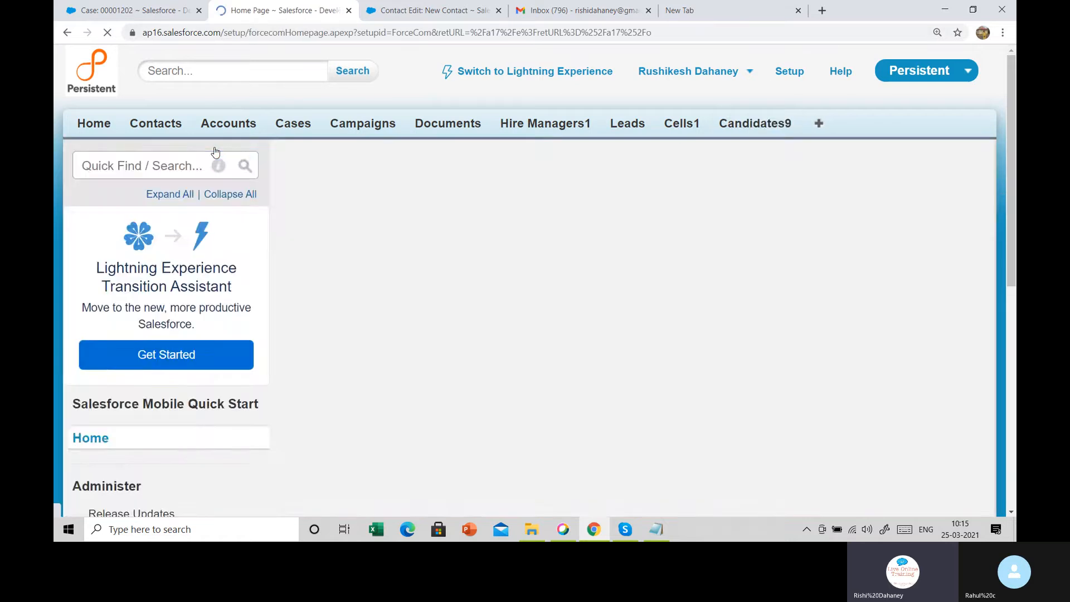
Open Create > Workflow & Approvals > Workflow Rules and start a new rule
scroll(215, 151, down, 15)
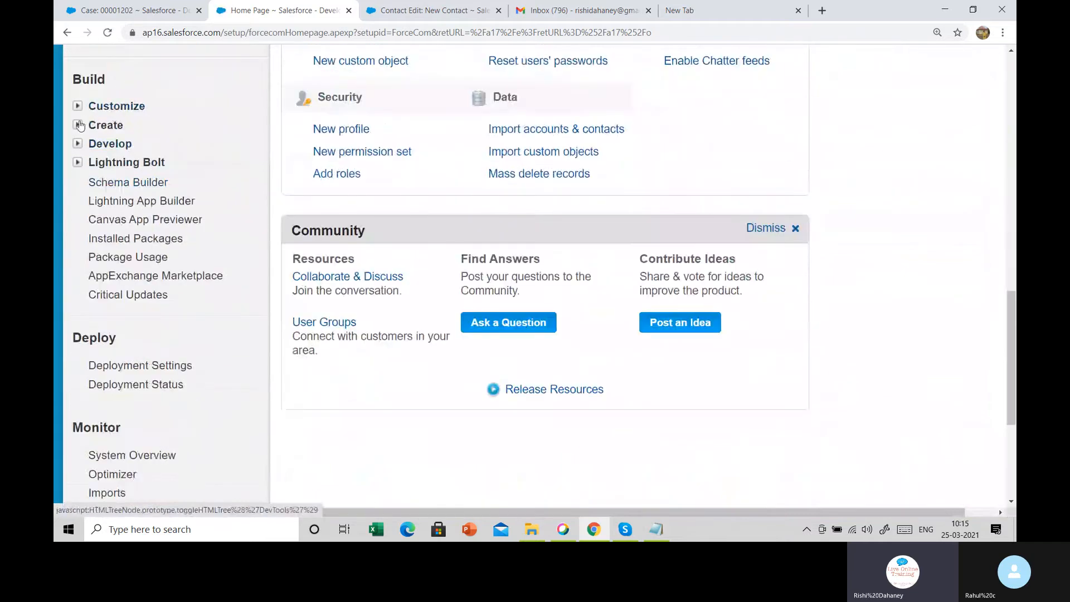
click(78, 125)
click(93, 369)
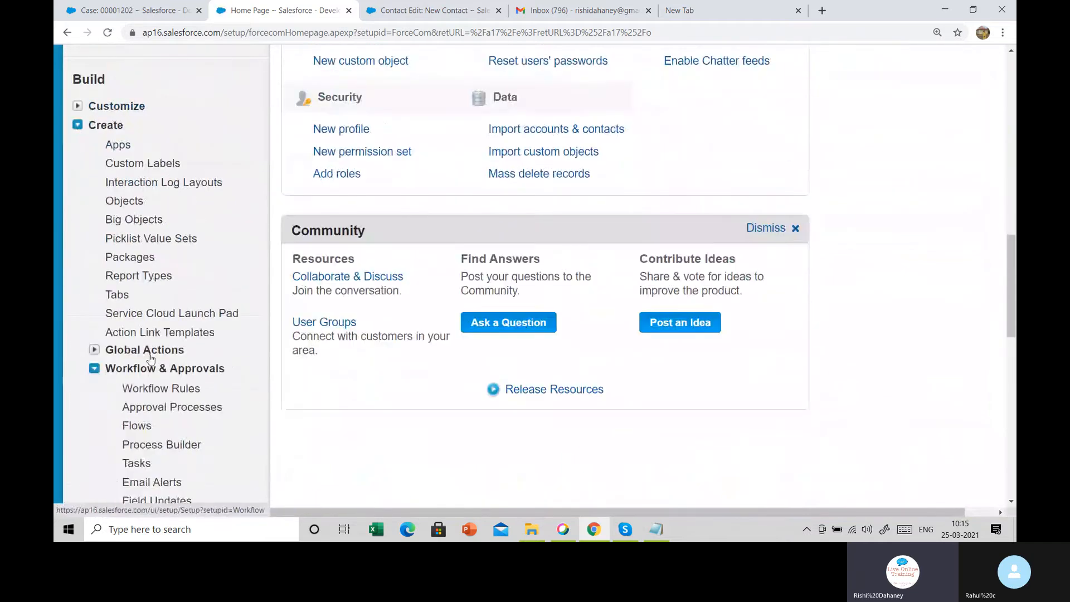
scroll(150, 358, down, 5)
click(161, 137)
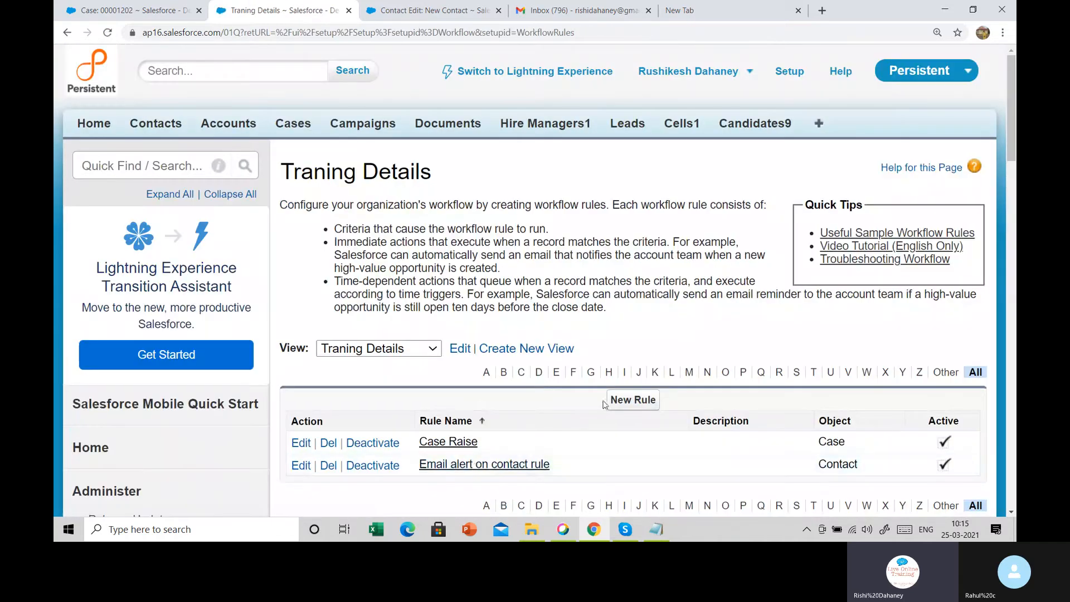
click(608, 401)
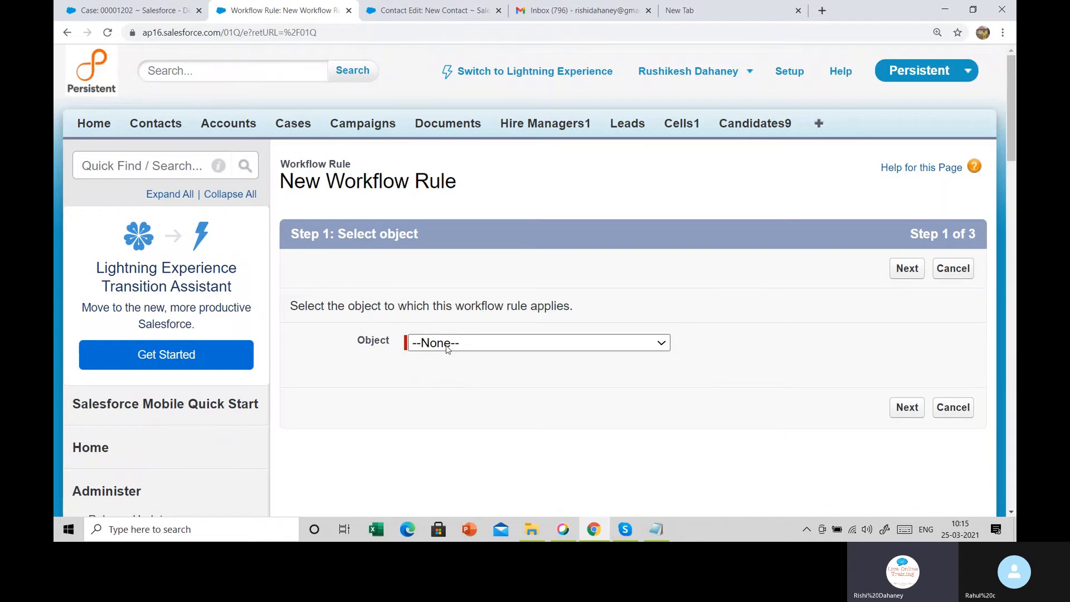
Choose Candidate9 as the rule's object and proceed to Step 2 to name the rule
click(447, 344)
key(c)
key(c)
key(c)
key(c)
key(c)
key(c)
key(c)
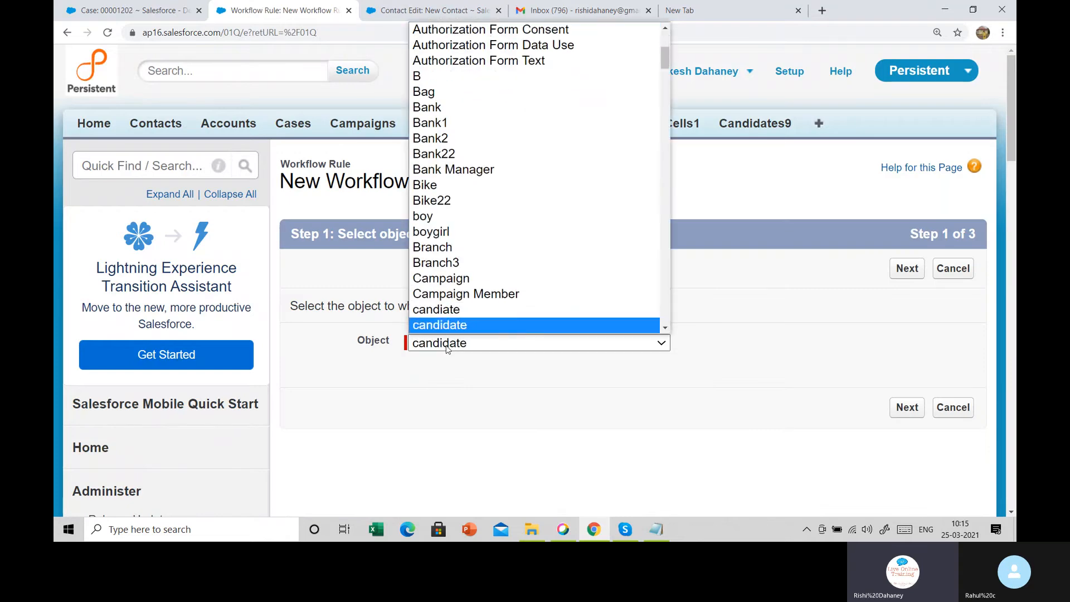
click(466, 309)
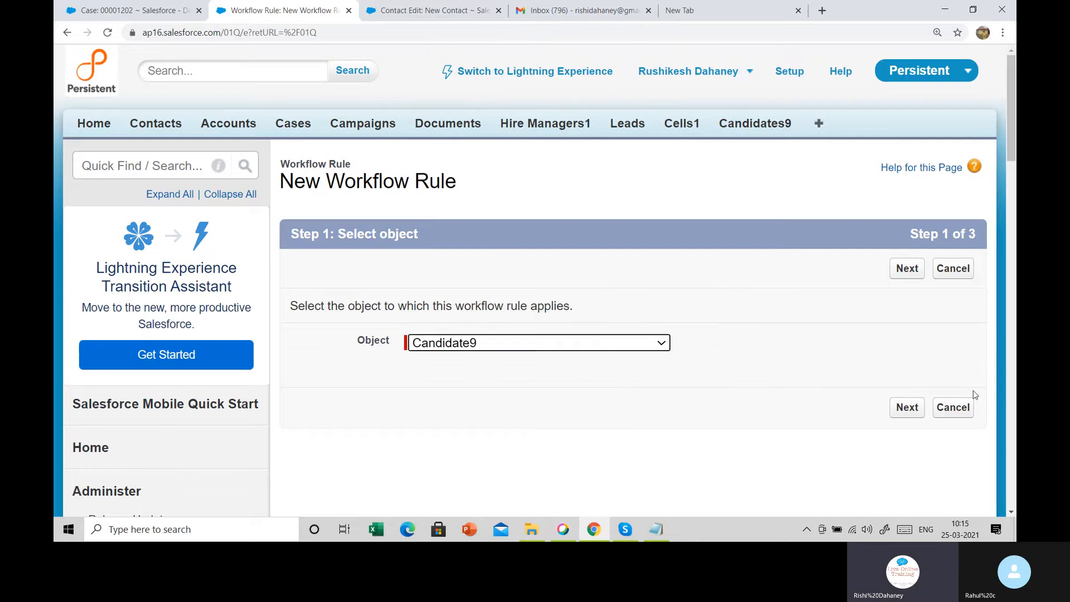
click(907, 268)
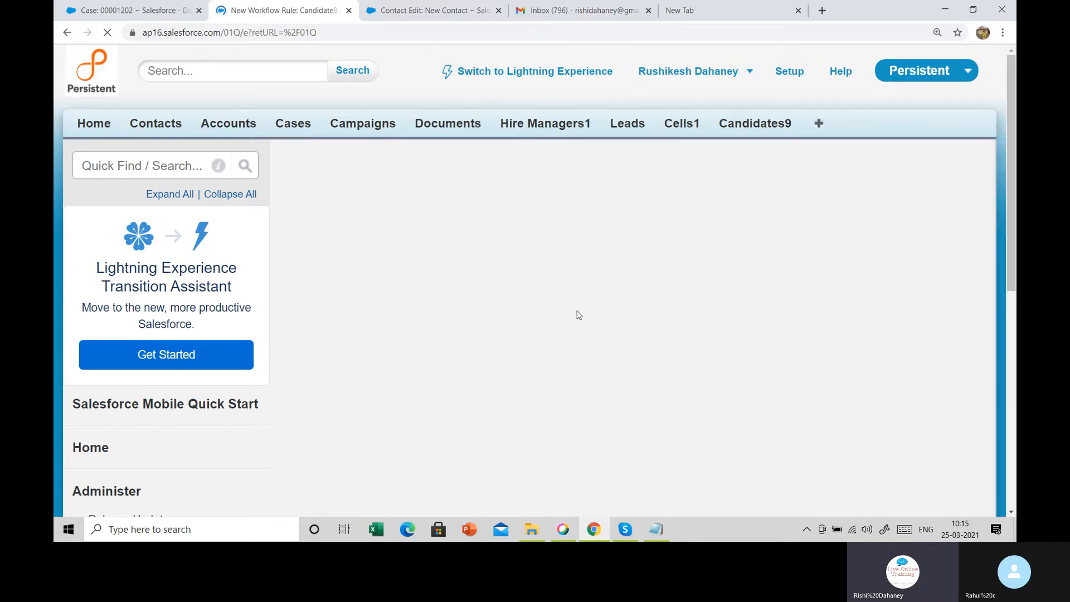
scroll(579, 315, down, 1)
scroll(579, 315, down, 1)
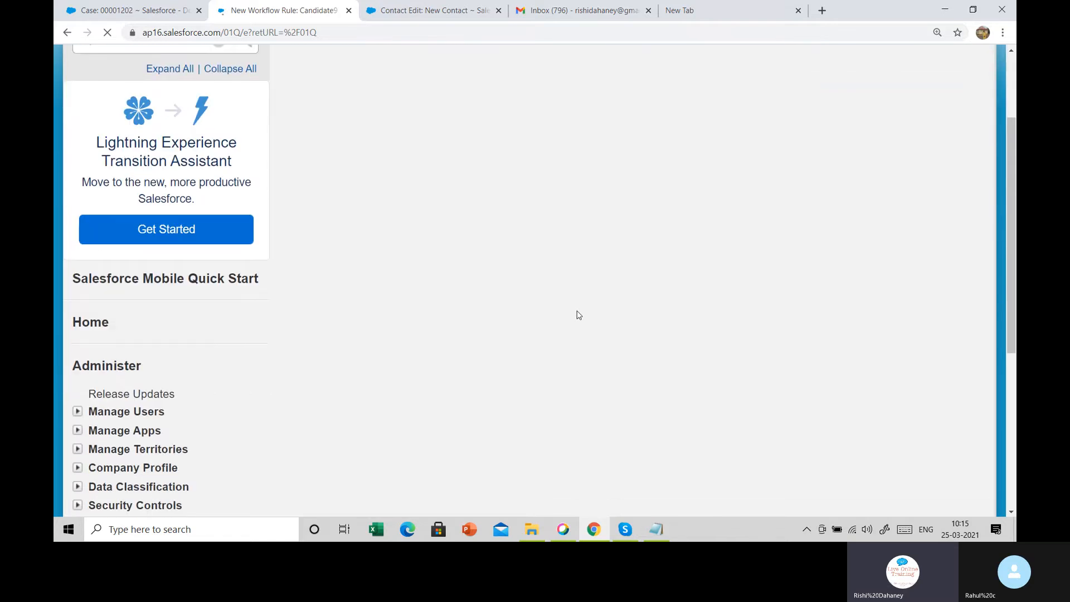
click(503, 249)
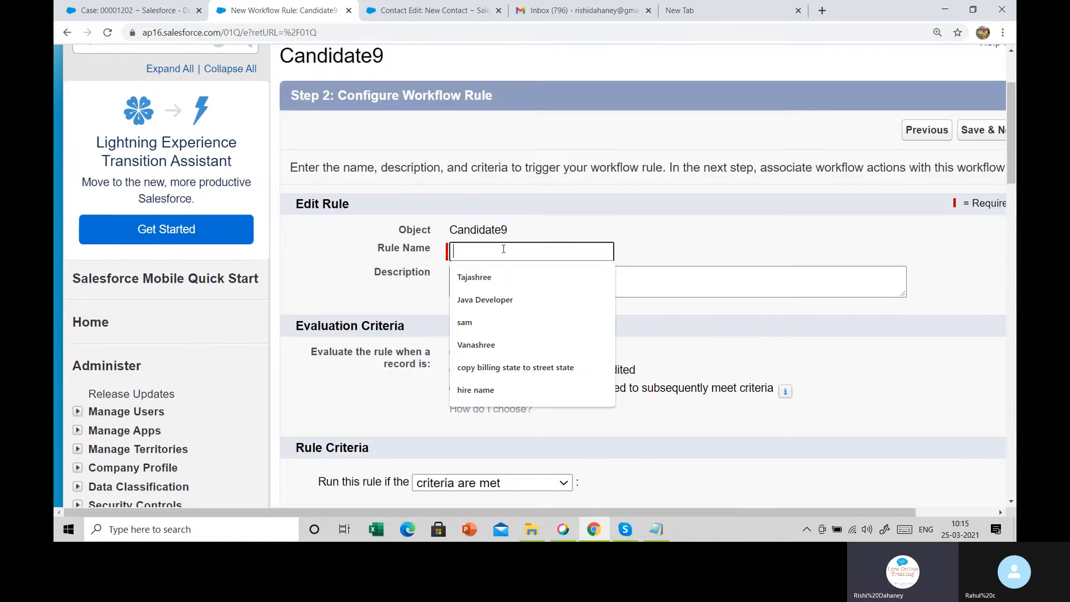
Name the rule 'email alert on candidate 9' and have it evaluate when records are created
text(emai)
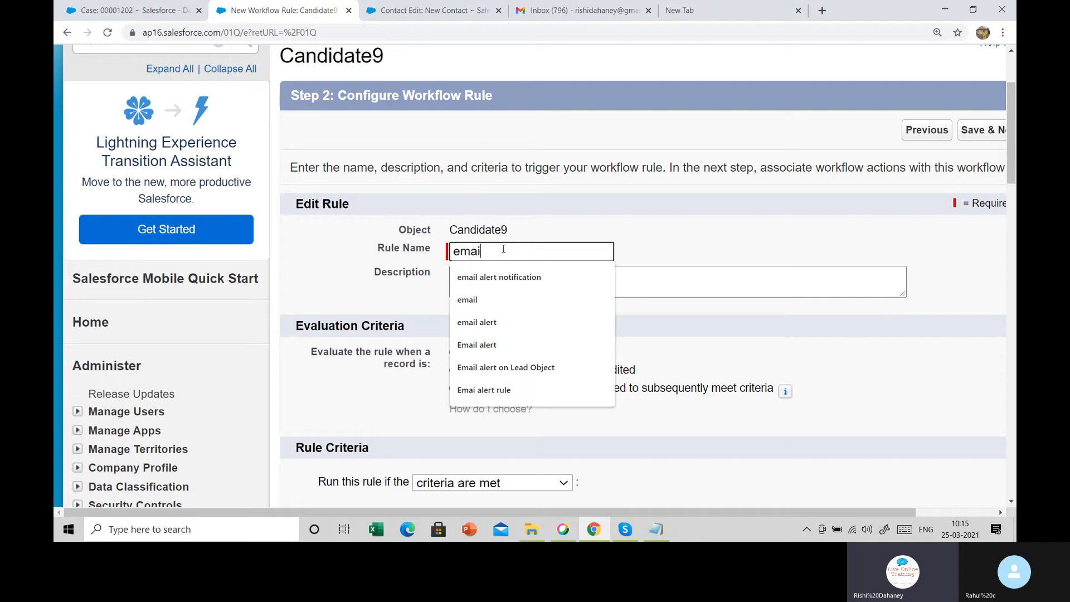
text(l alert on )
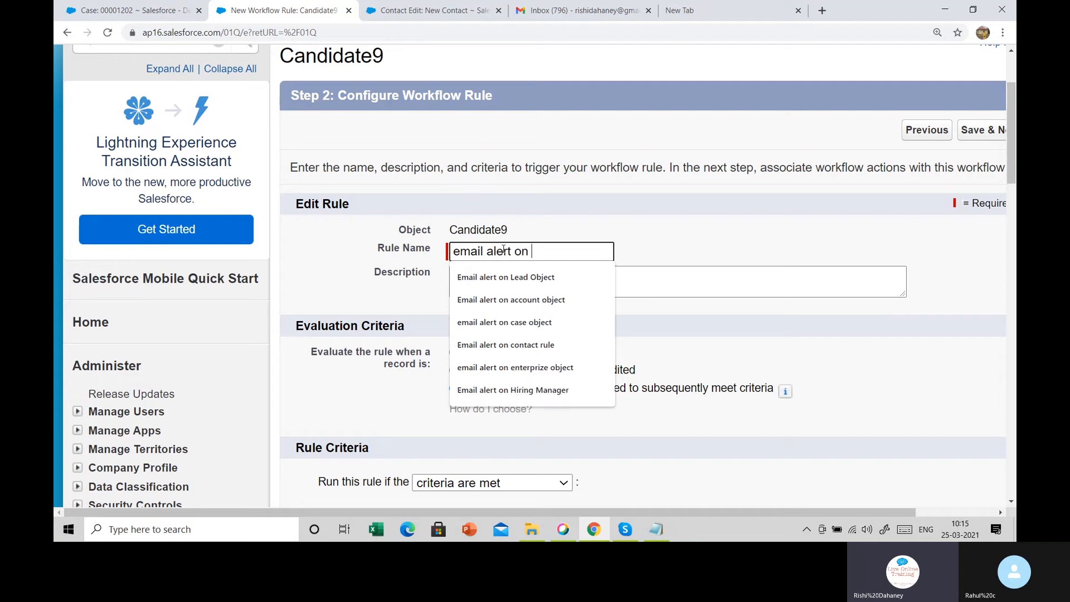
text(candidate 9)
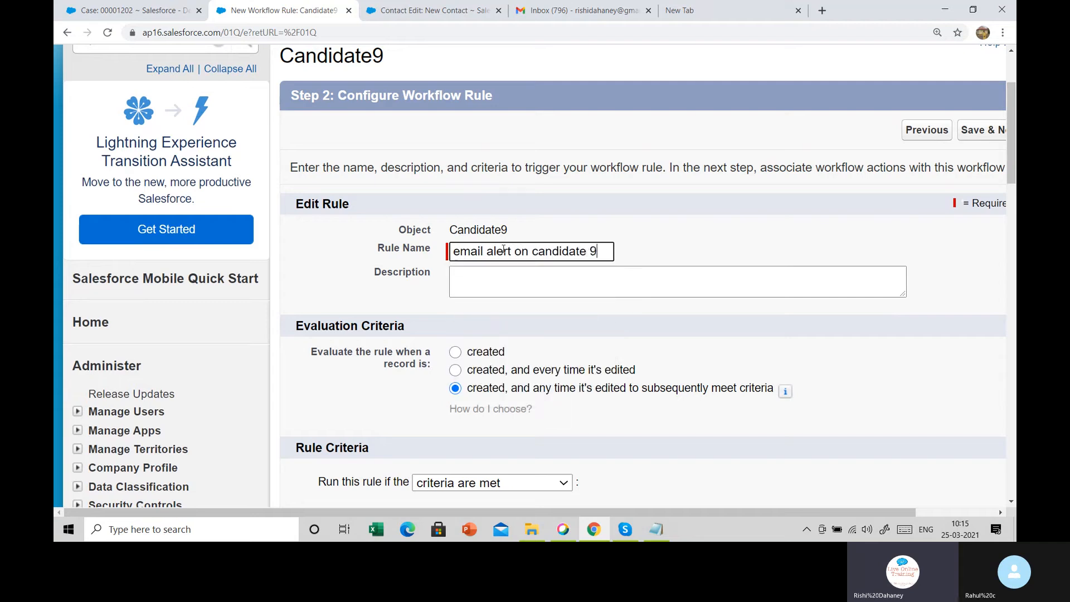
key(Tab)
scroll(493, 296, down, 4)
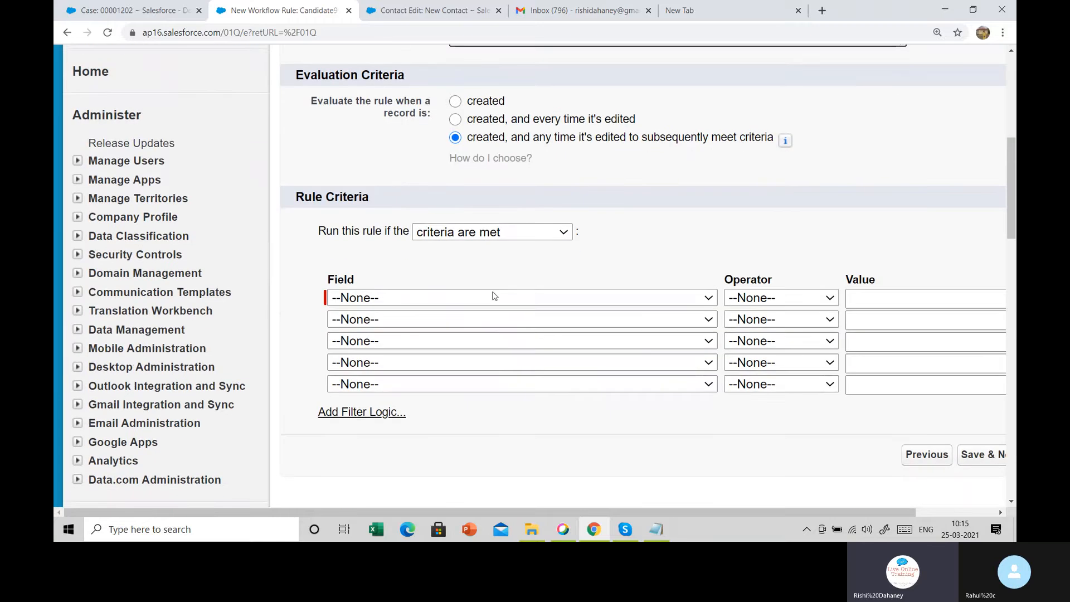
click(488, 105)
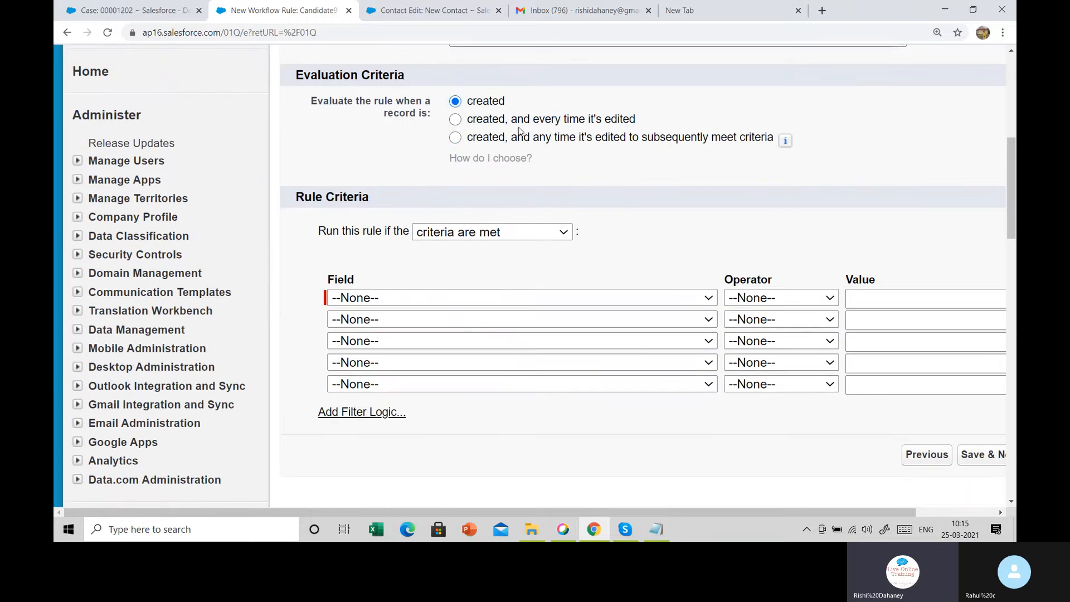
Set the criterion Candidate Name not equal to an empty value, then save and continue
click(436, 305)
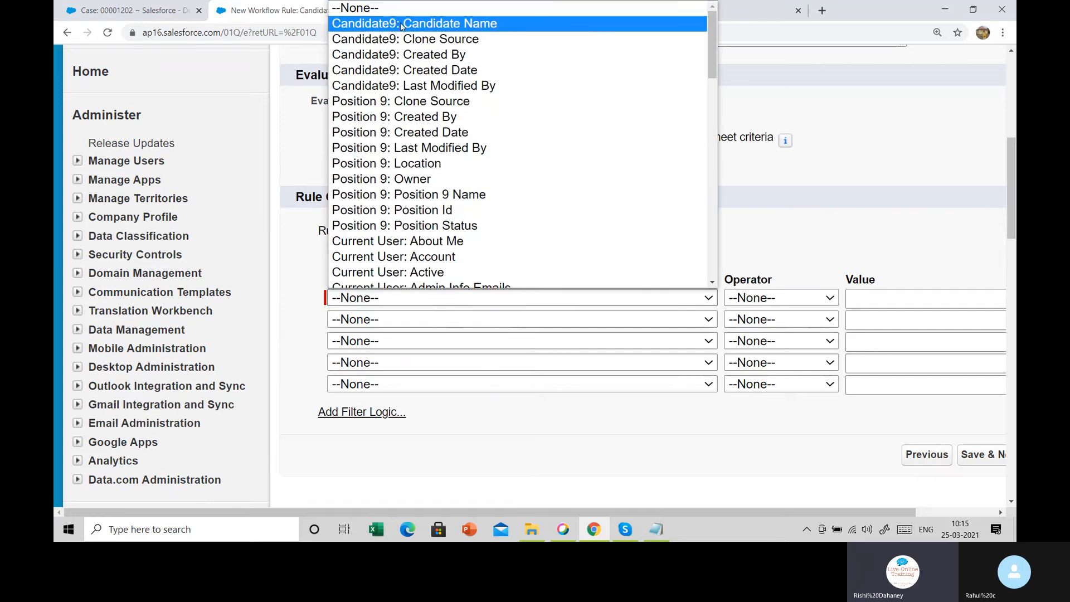
click(437, 24)
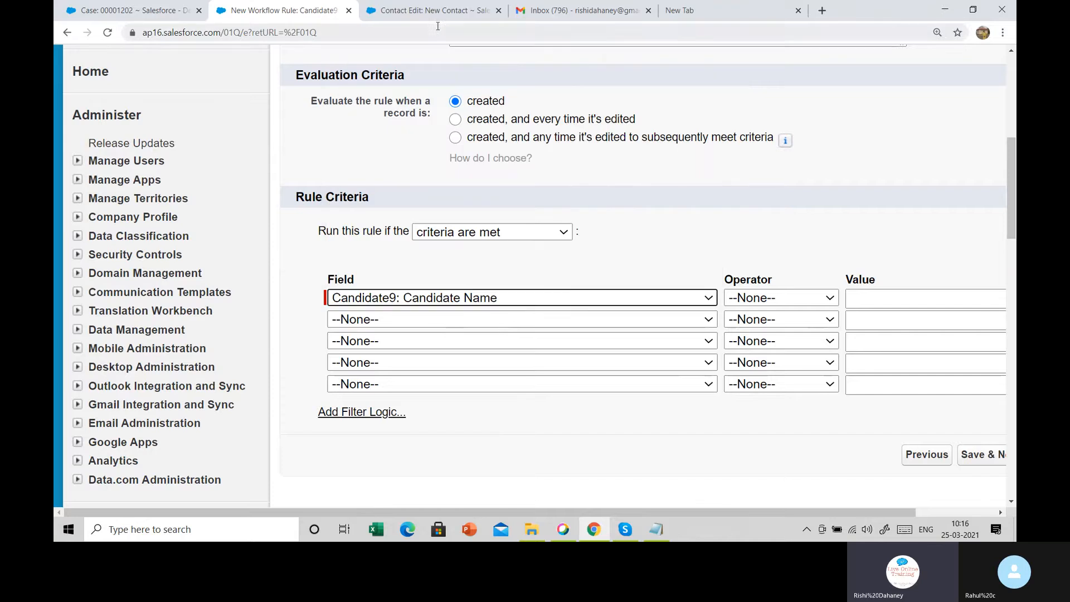
click(825, 296)
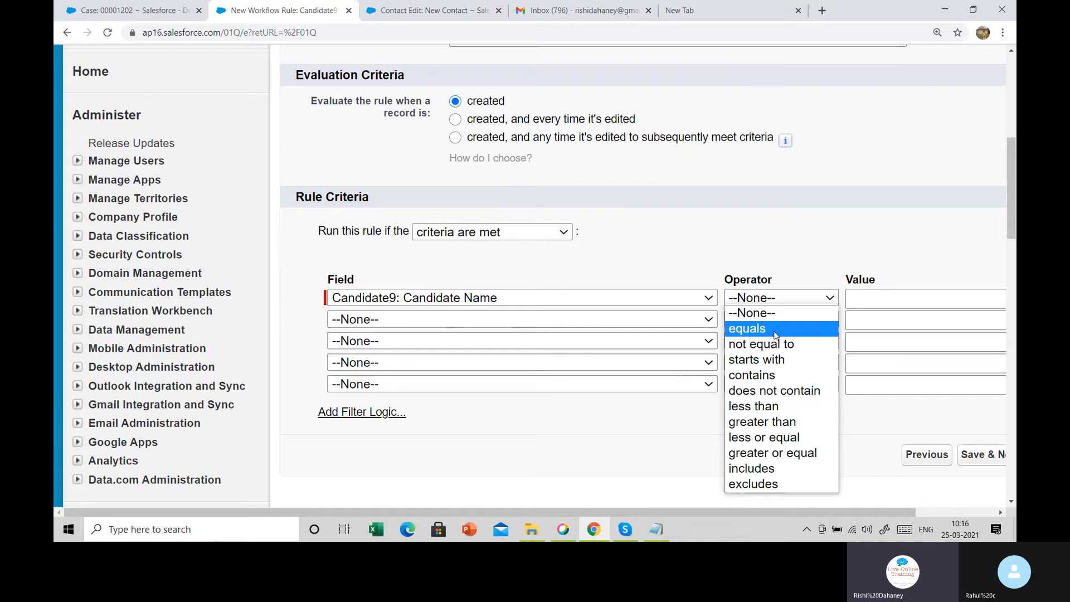
click(776, 335)
click(929, 304)
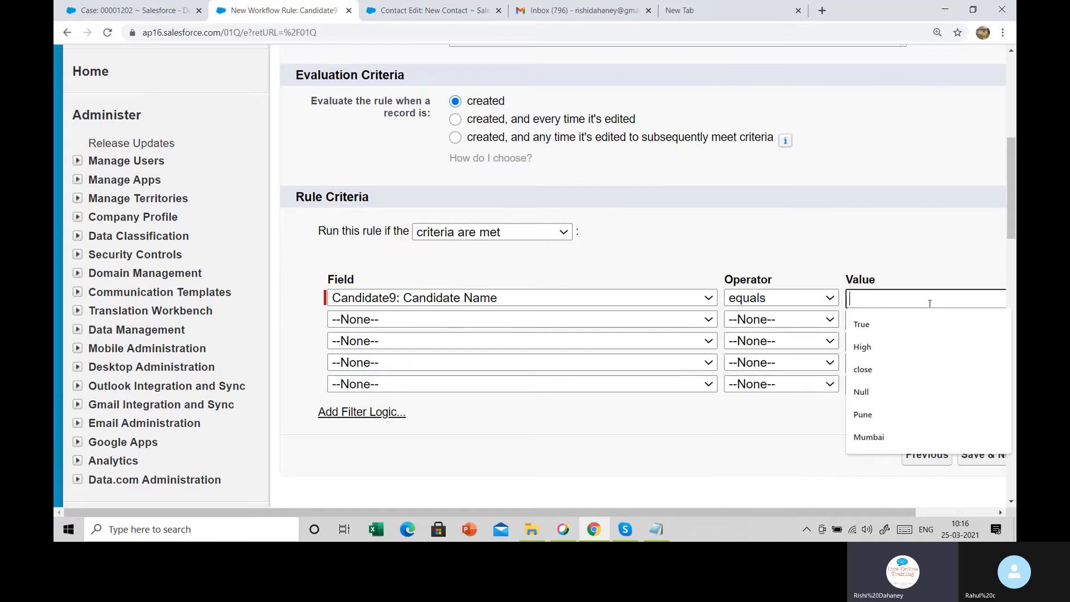
text(Rahul)
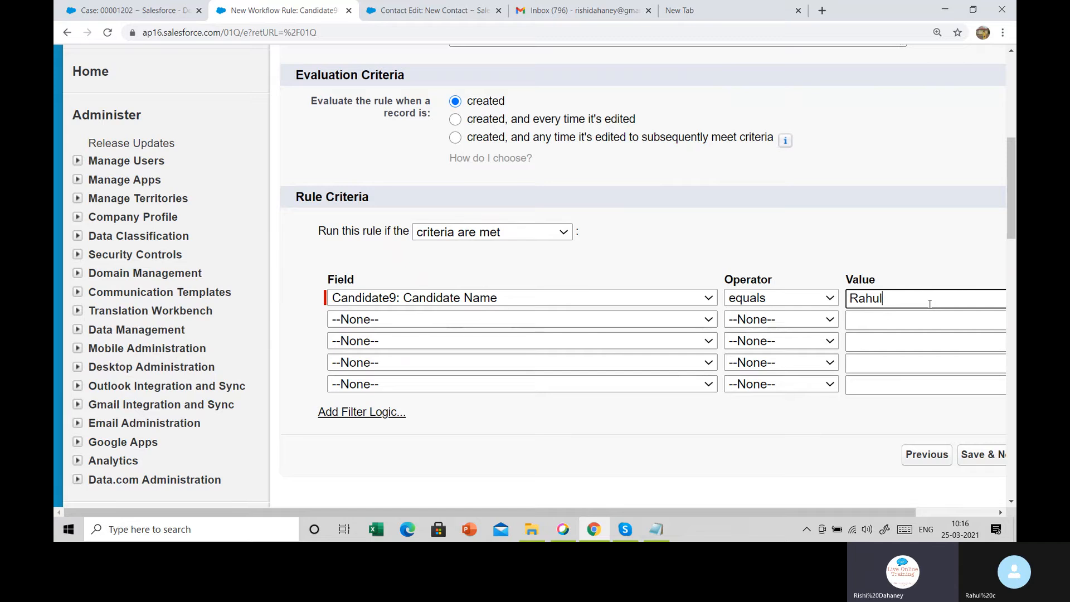
click(807, 299)
click(763, 346)
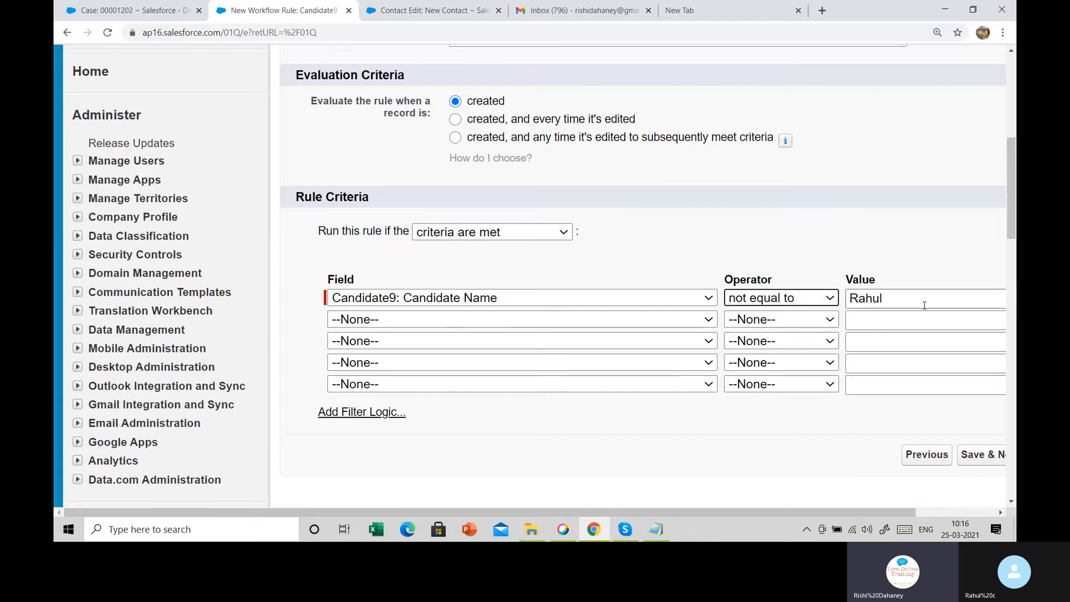
key(Tab)
key(BackSpace)
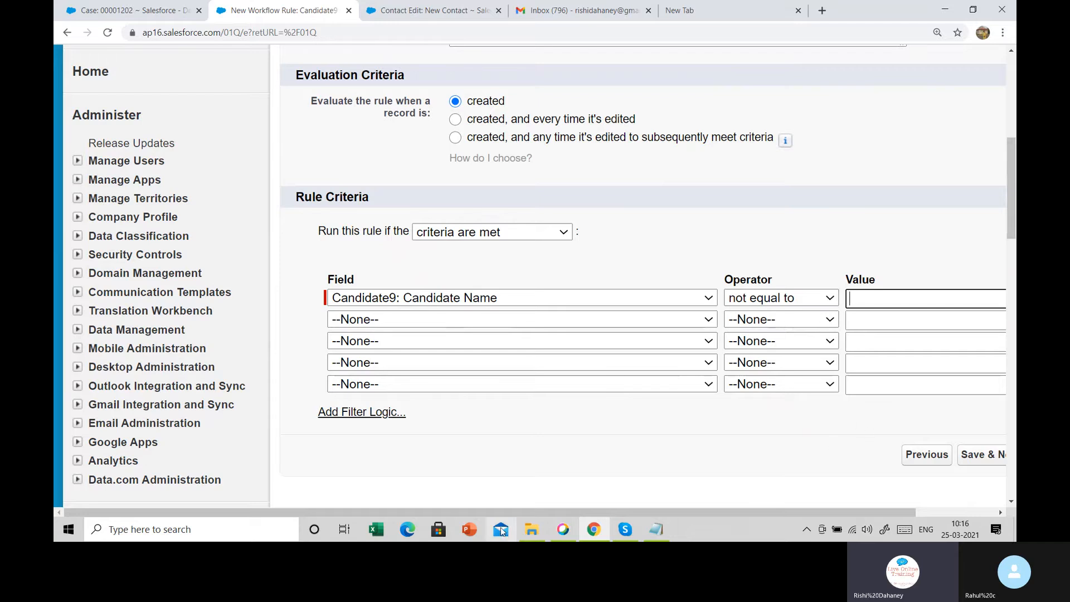
drag(517, 514, 584, 514)
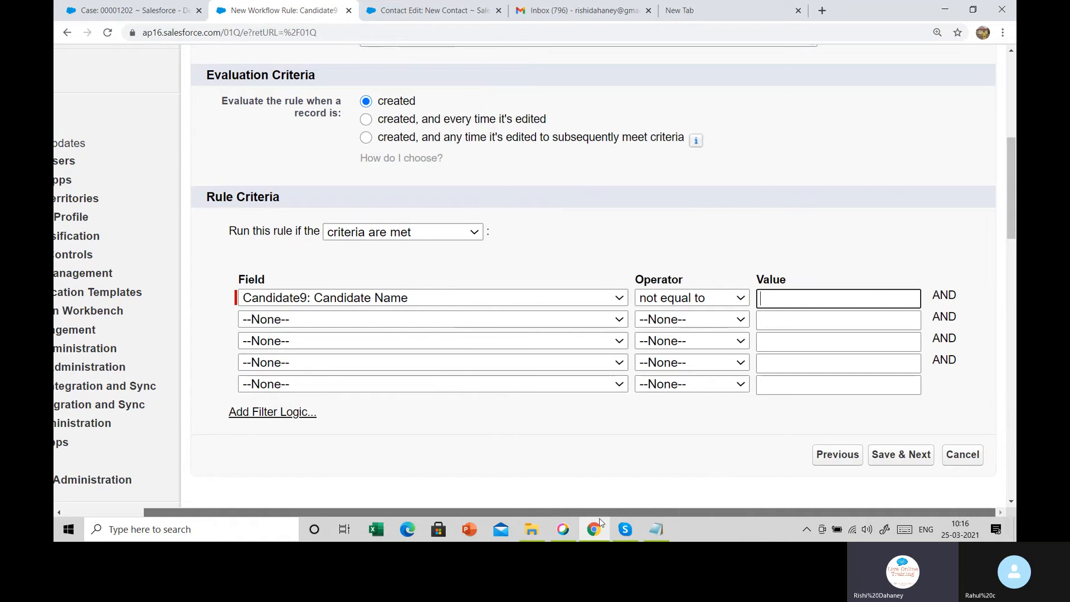
click(904, 459)
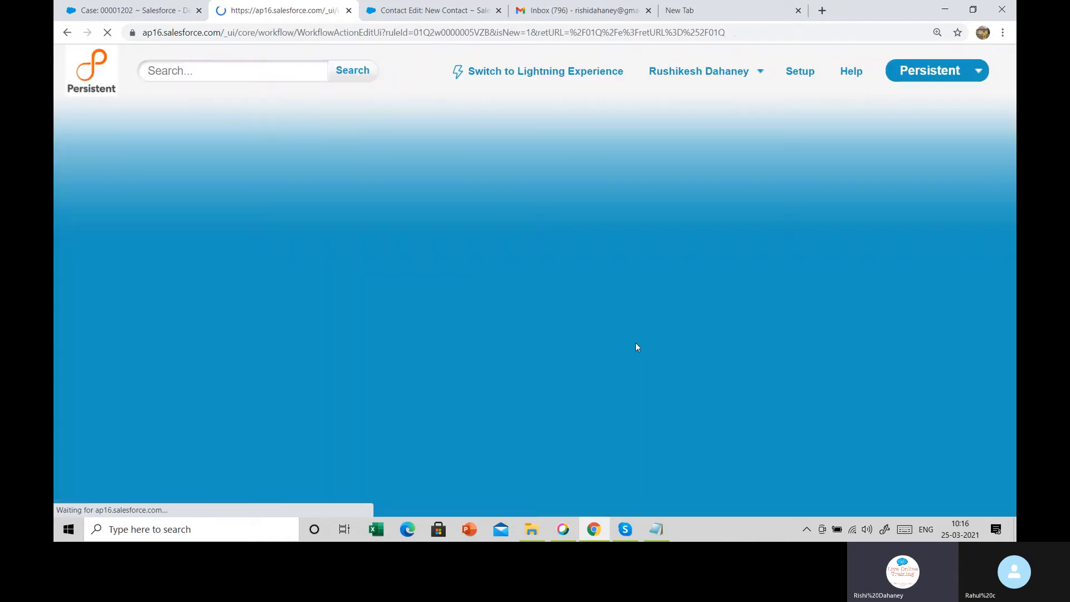
Add a new email alert as the rule's workflow action
scroll(515, 303, down, 5)
scroll(464, 229, up, 3)
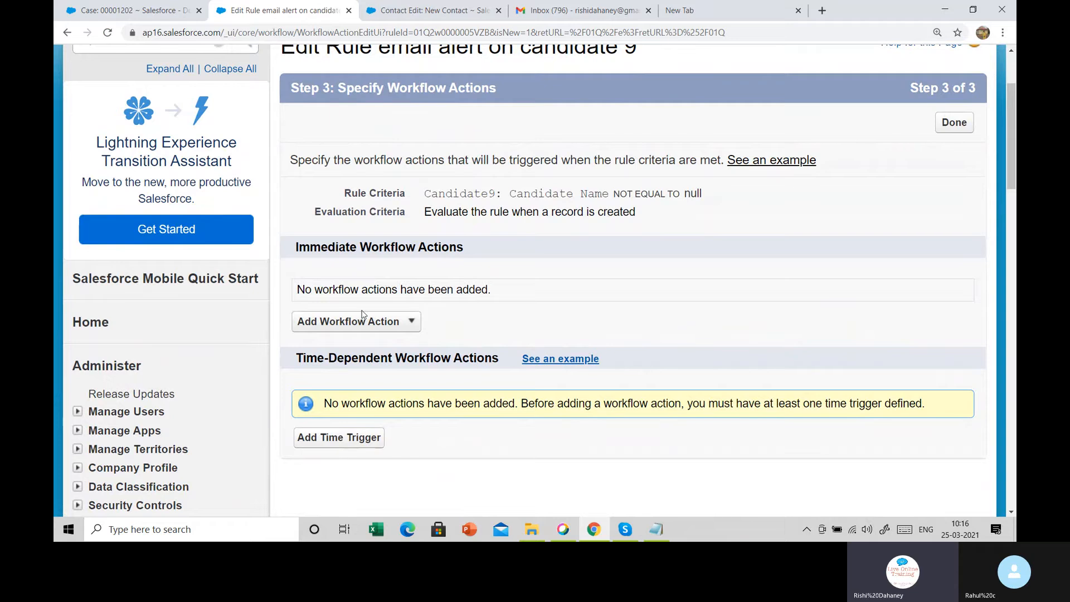
click(388, 328)
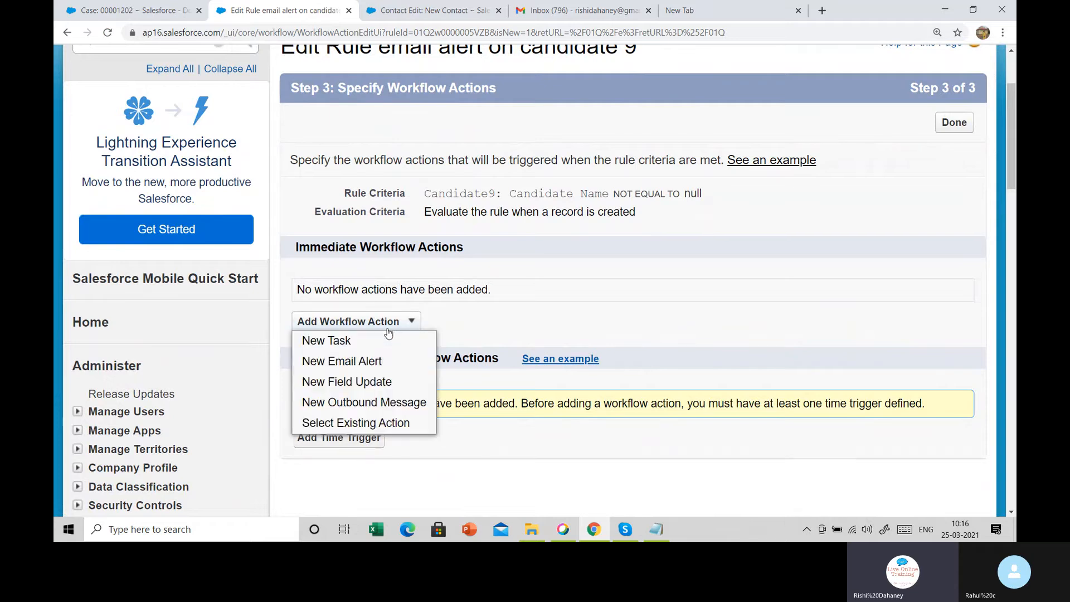
click(336, 362)
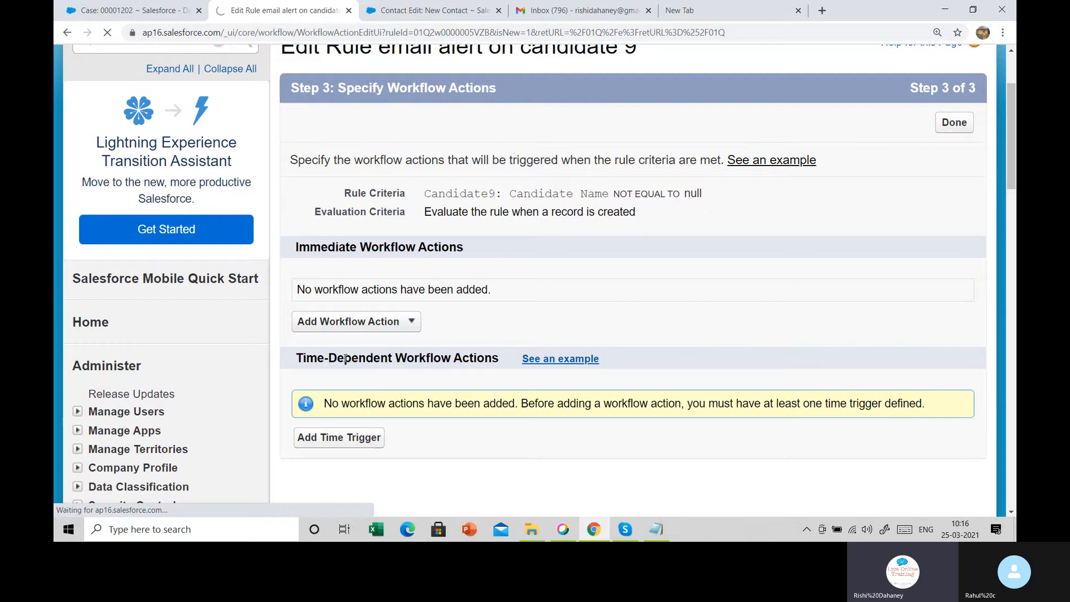
Enter the description 'email alert rule for revise' so the unique name auto-fills
scroll(470, 330, down, 2)
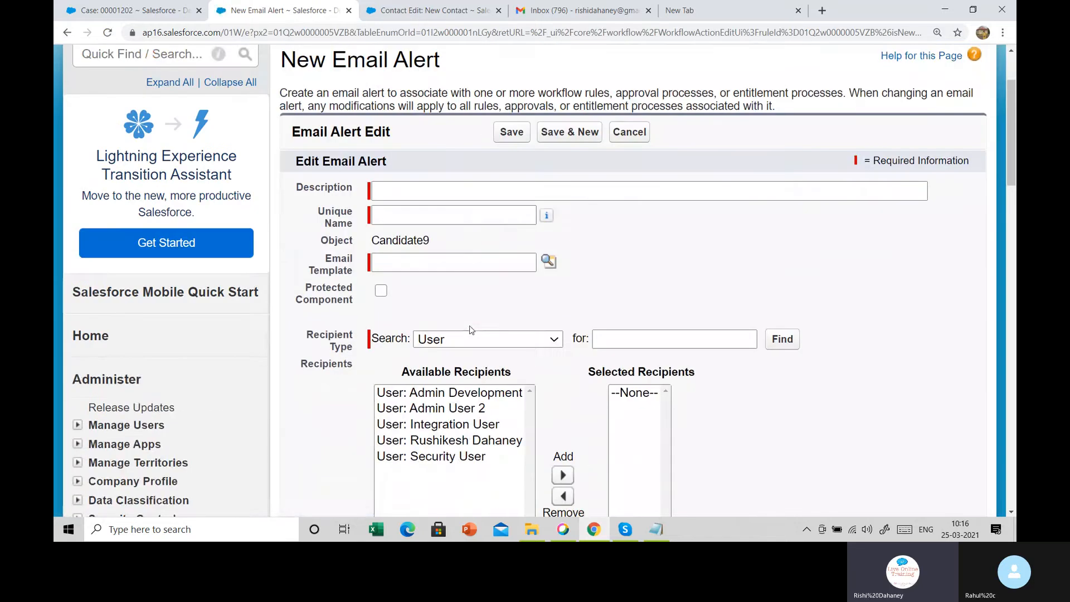
scroll(470, 330, down, 1)
click(411, 176)
text(em)
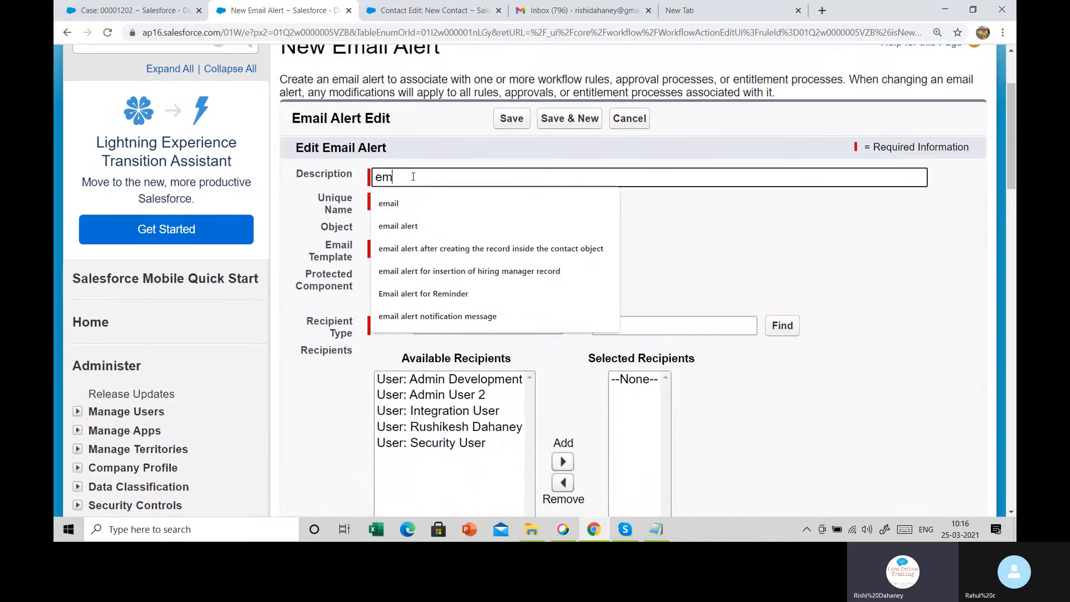
text(i)
key(BackSpace)
text(ail aler)
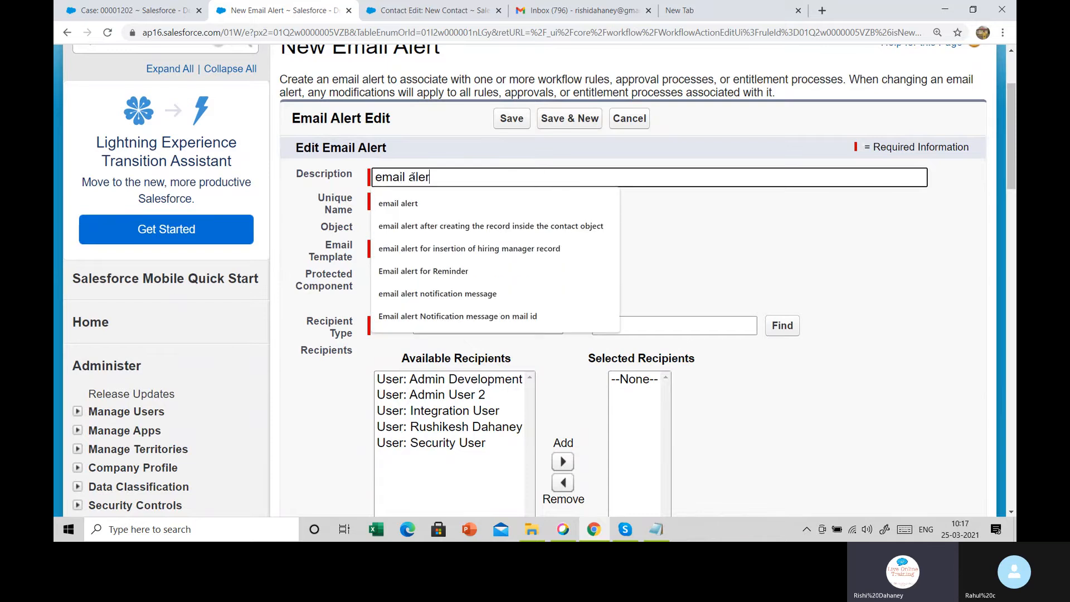
text(t )
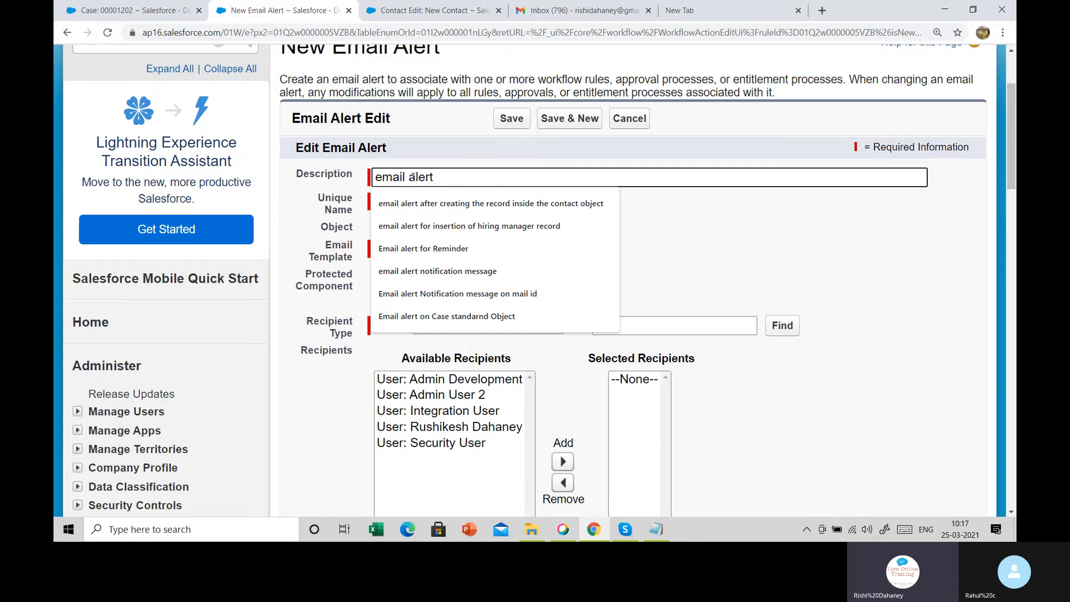
text(rue)
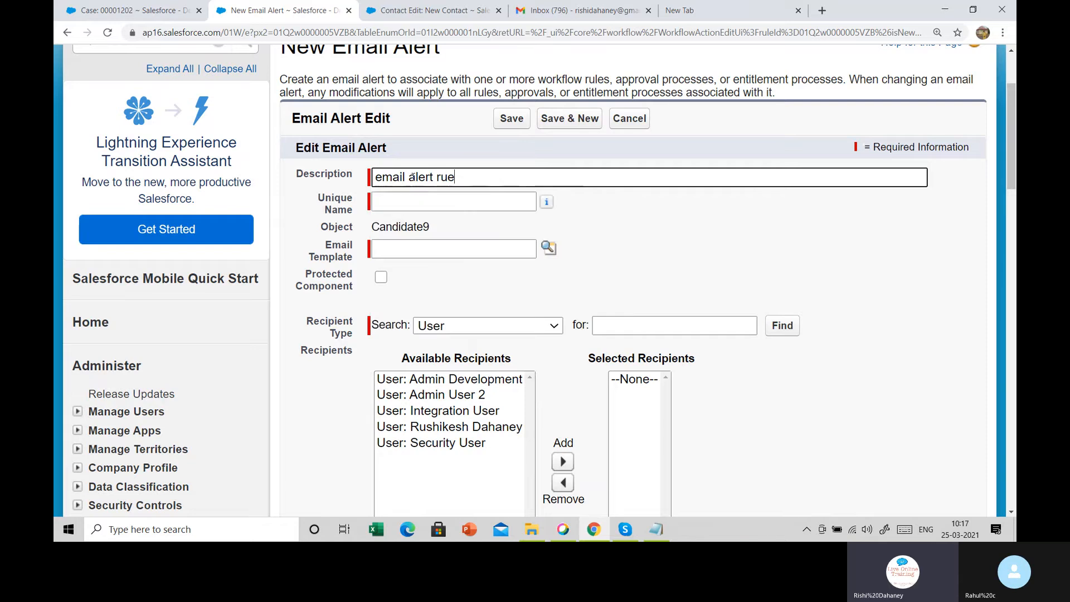
key(BackSpace)
text(le )
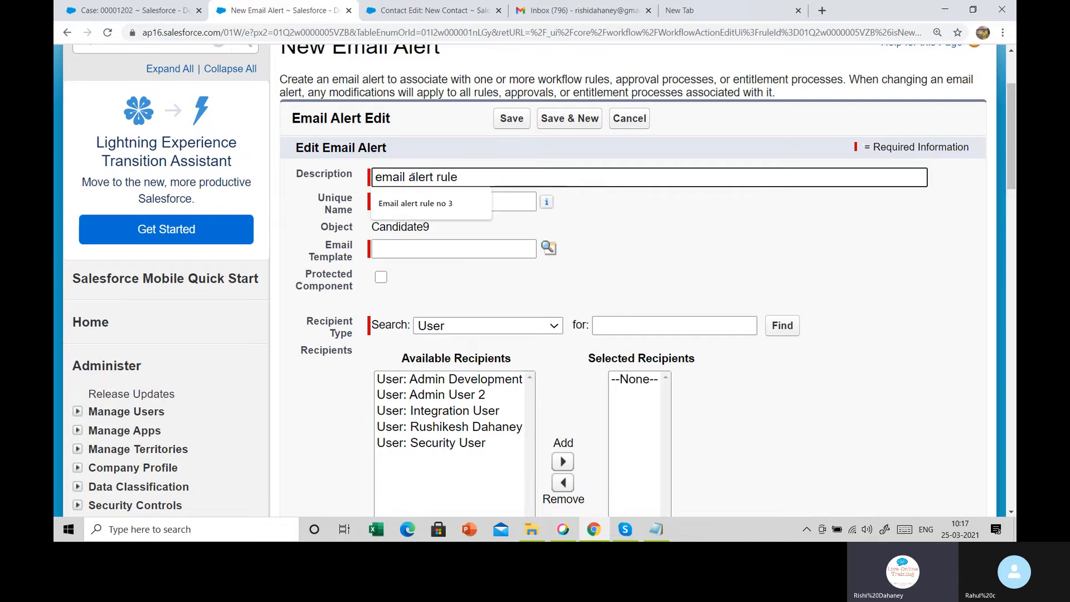
text(for revi)
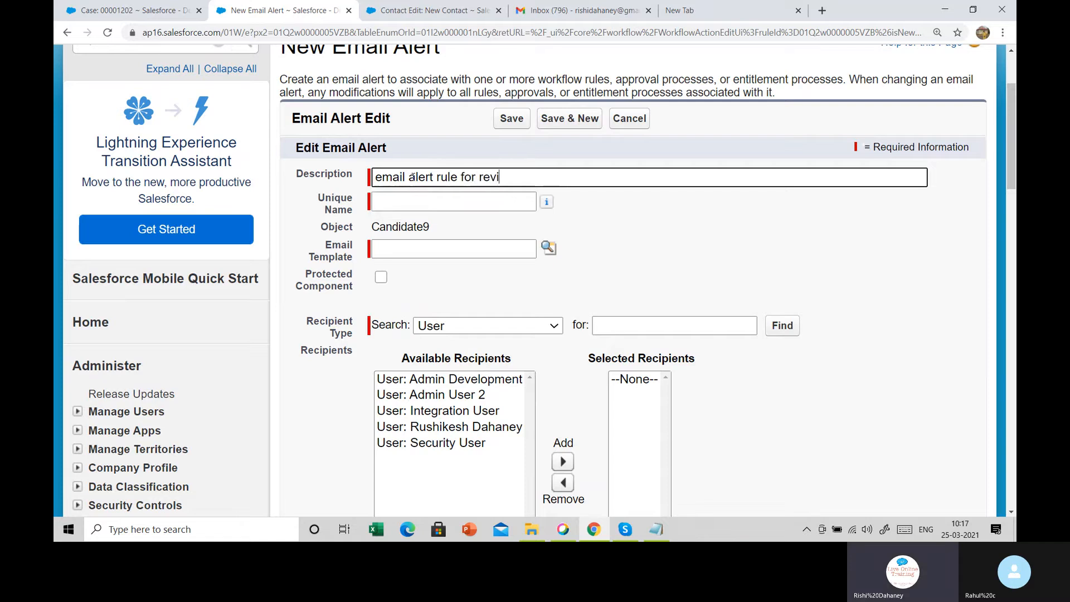
text(se)
key(Tab)
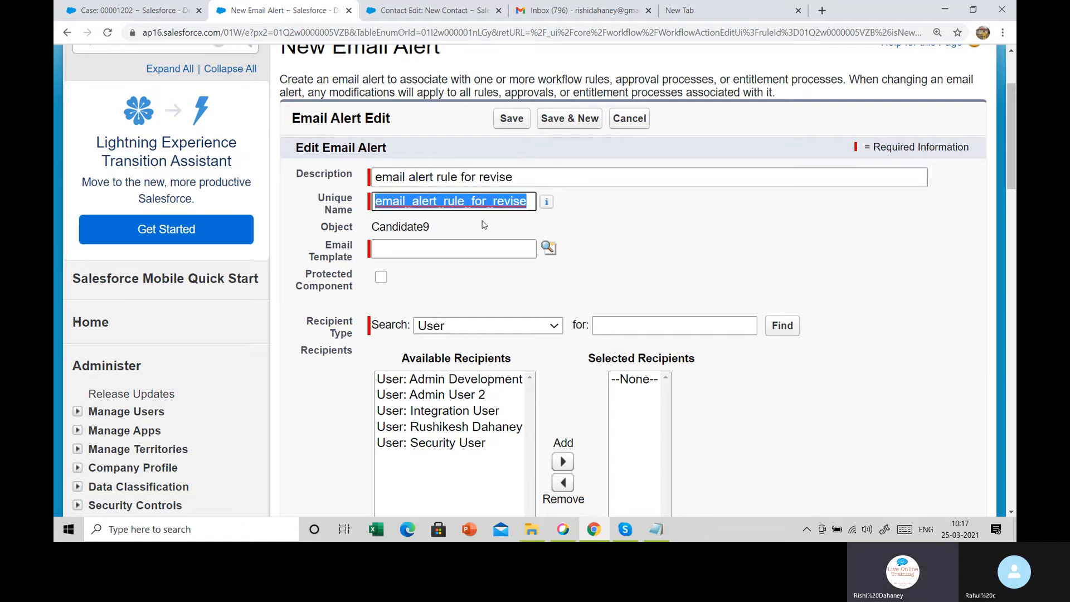
Choose 'classic letterhead sample' from the Training Batch folder as the alert's email template
click(549, 248)
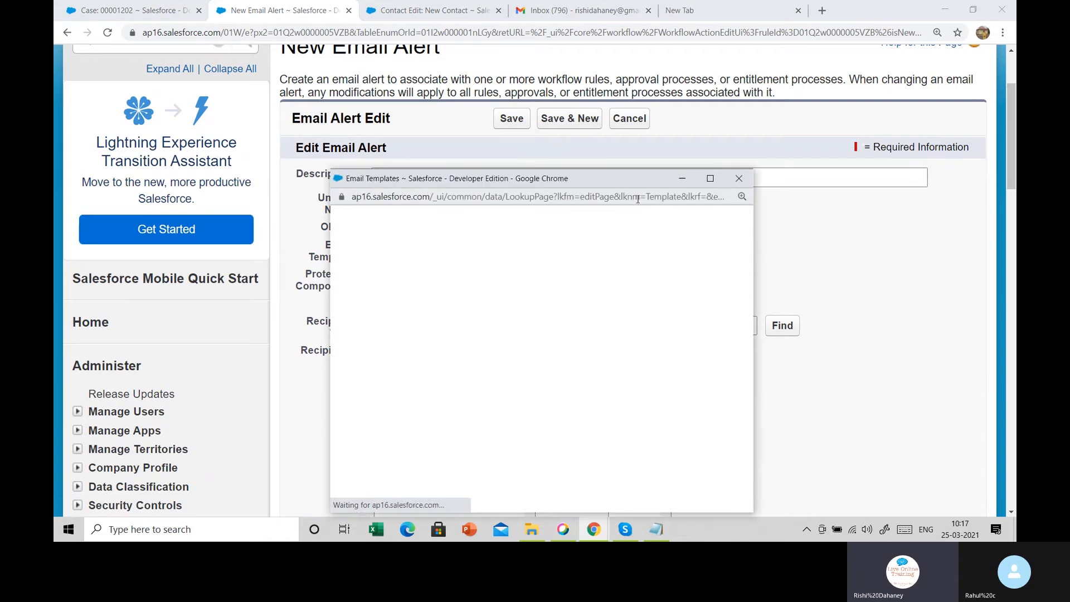
click(565, 253)
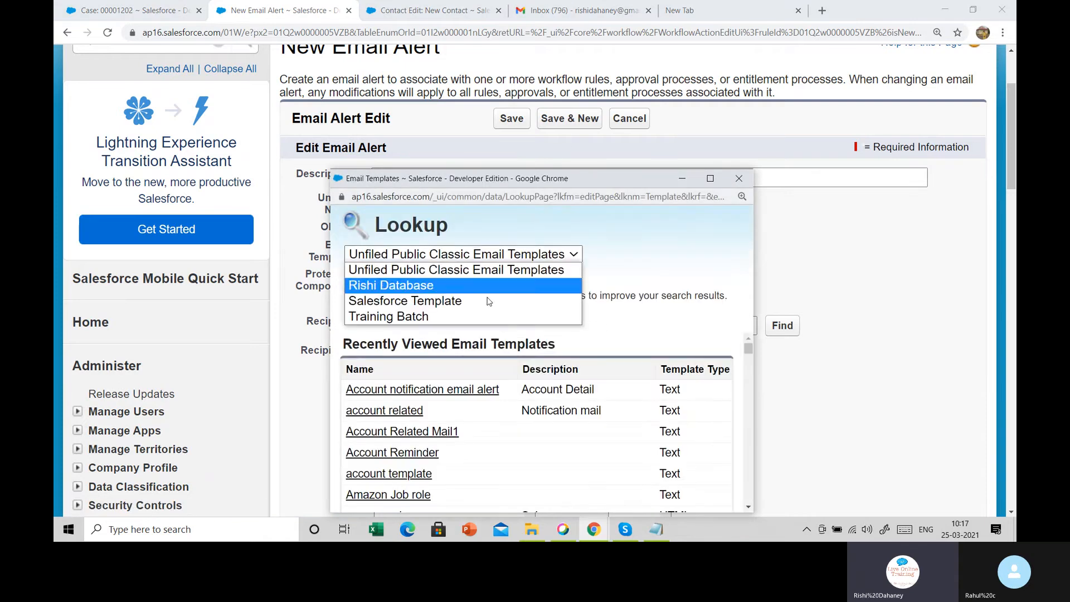
click(453, 313)
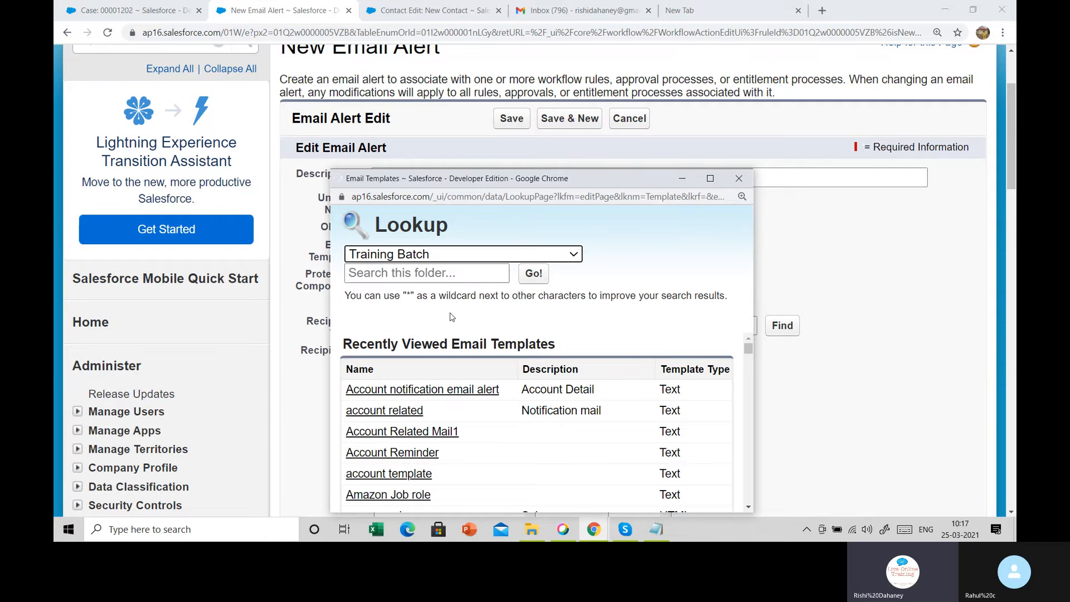
click(394, 389)
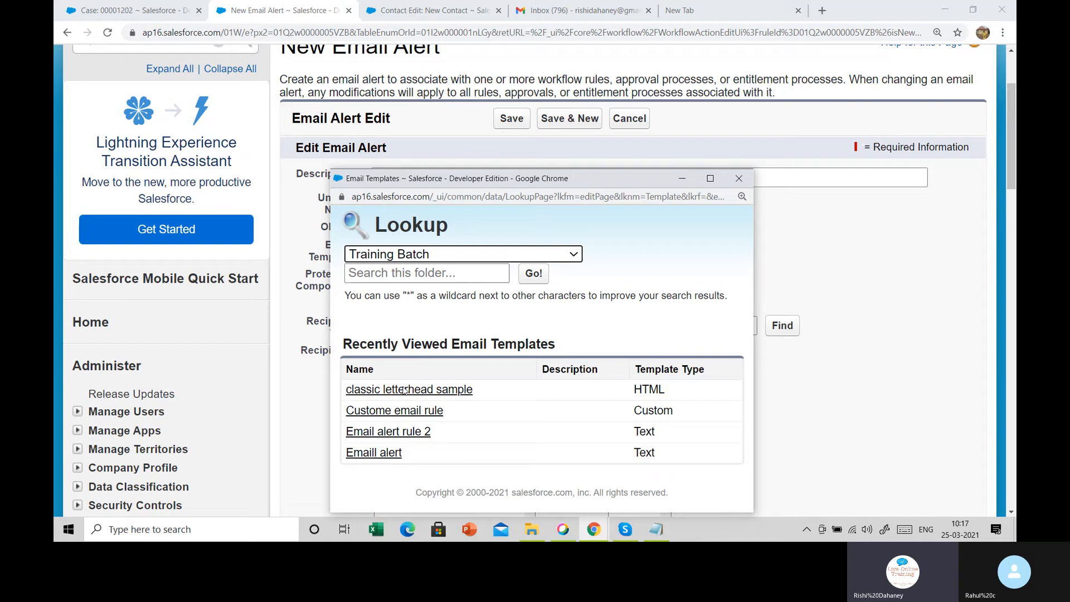
click(406, 389)
scroll(484, 306, down, 4)
Open a blank New Candidate9 form in a separate browser tab
scroll(527, 277, up, 1)
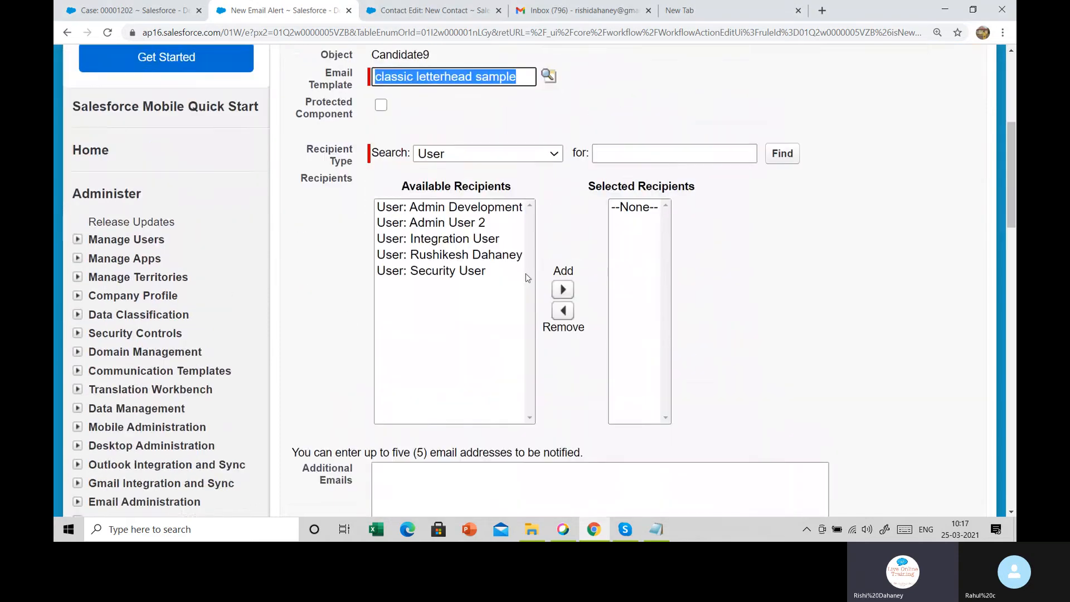
scroll(527, 278, up, 1)
drag(306, 197, 361, 210)
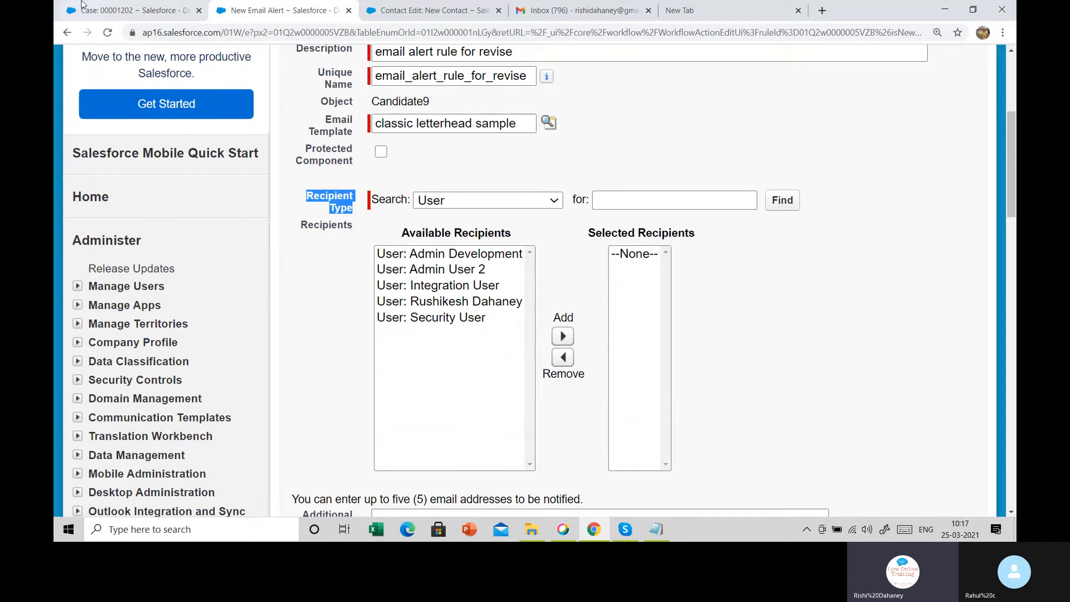
scroll(629, 156, up, 5)
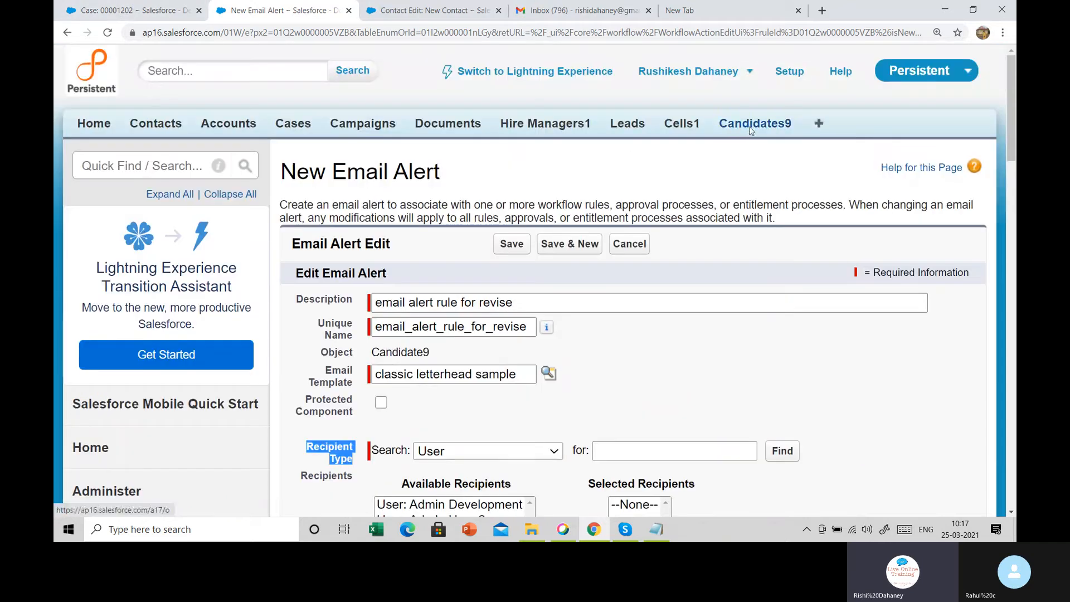
right_click(751, 129)
click(798, 136)
click(390, 10)
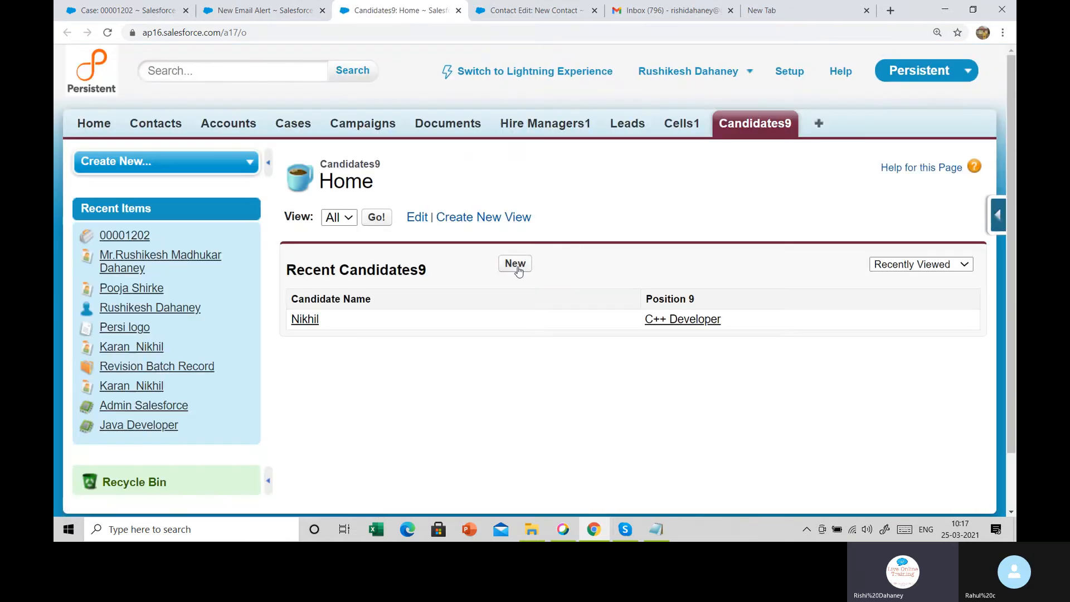
click(515, 264)
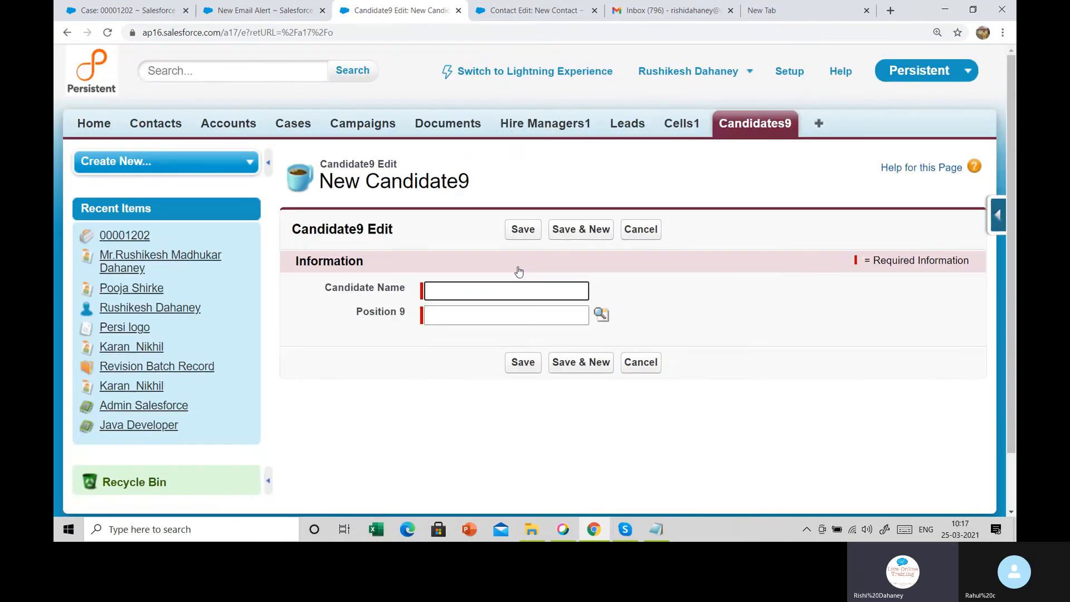
In the alert form, set the recipient type to Owner so Position 9 Owner is listed
click(259, 10)
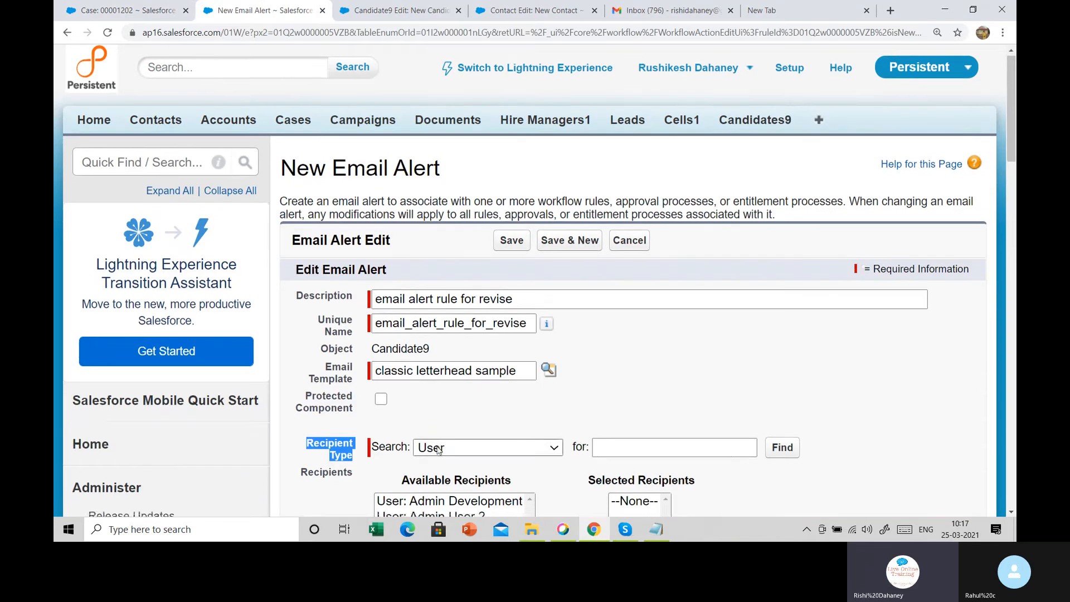
click(470, 202)
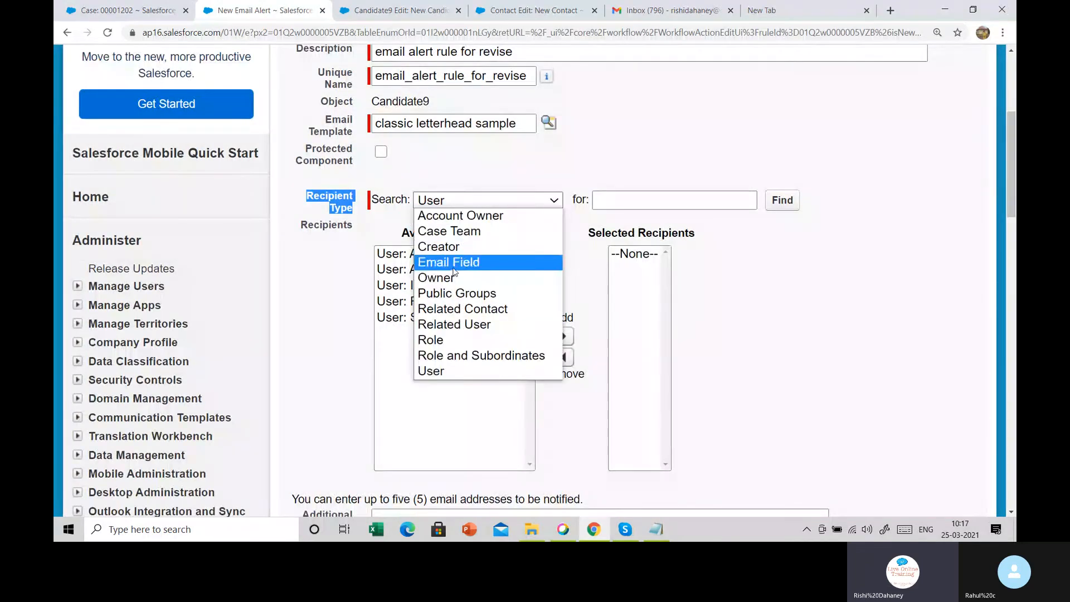
click(455, 270)
click(430, 255)
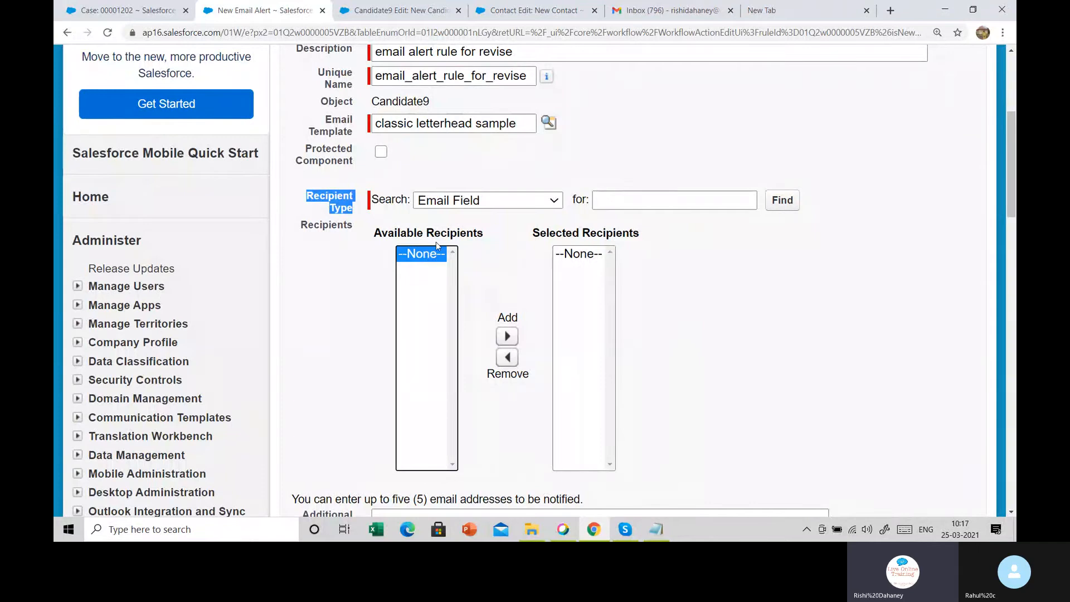
click(477, 202)
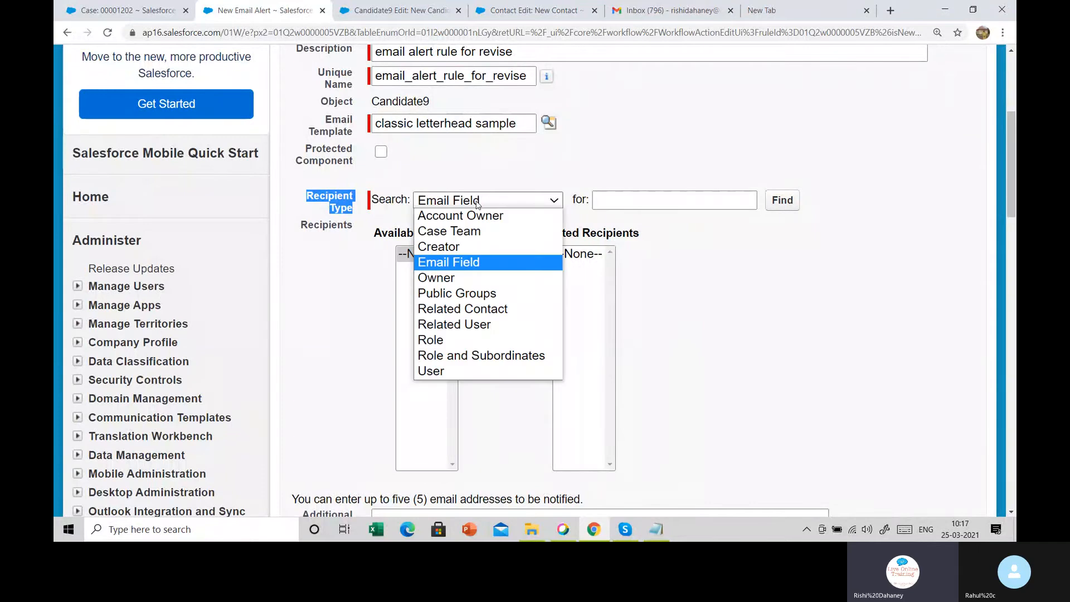
click(446, 278)
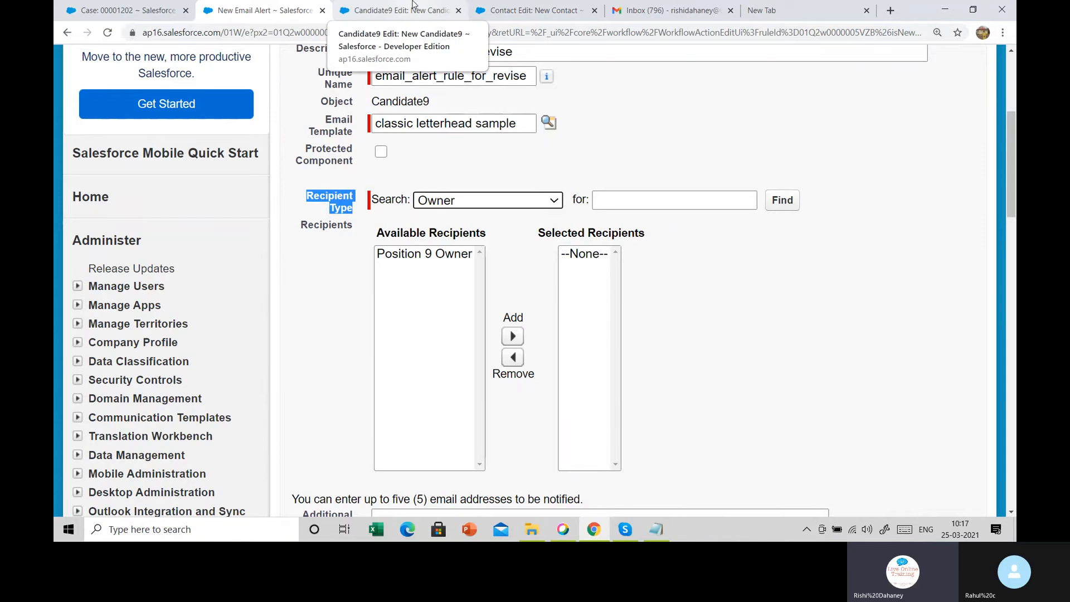
scroll(769, 122, up, 5)
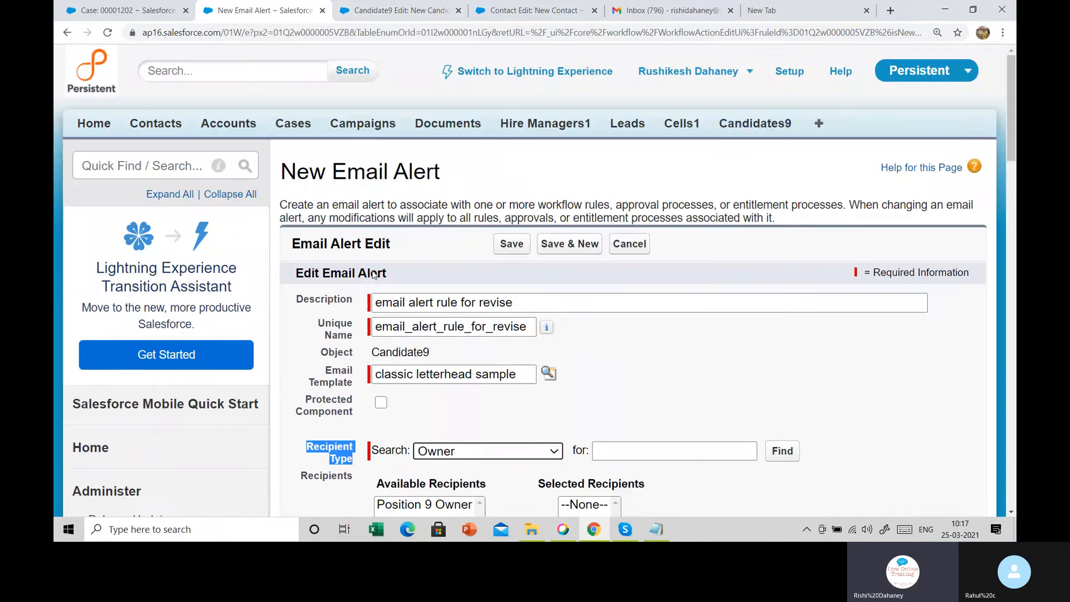
Check candidate Nikhil's Position 9 value in a new tab, then return to the alert form
right_click(768, 122)
click(791, 134)
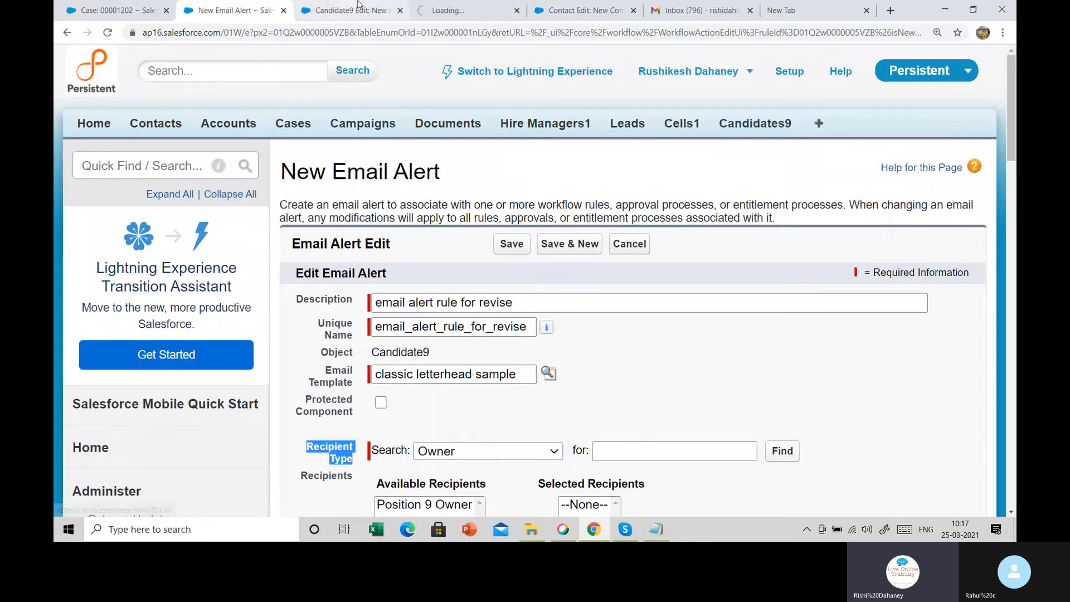
click(358, 7)
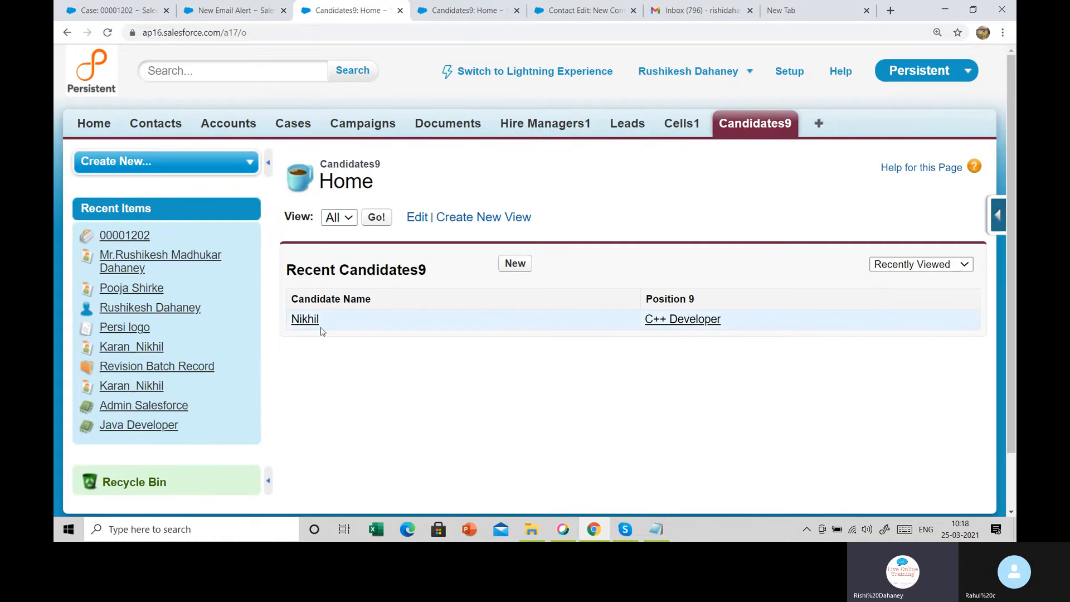
click(307, 320)
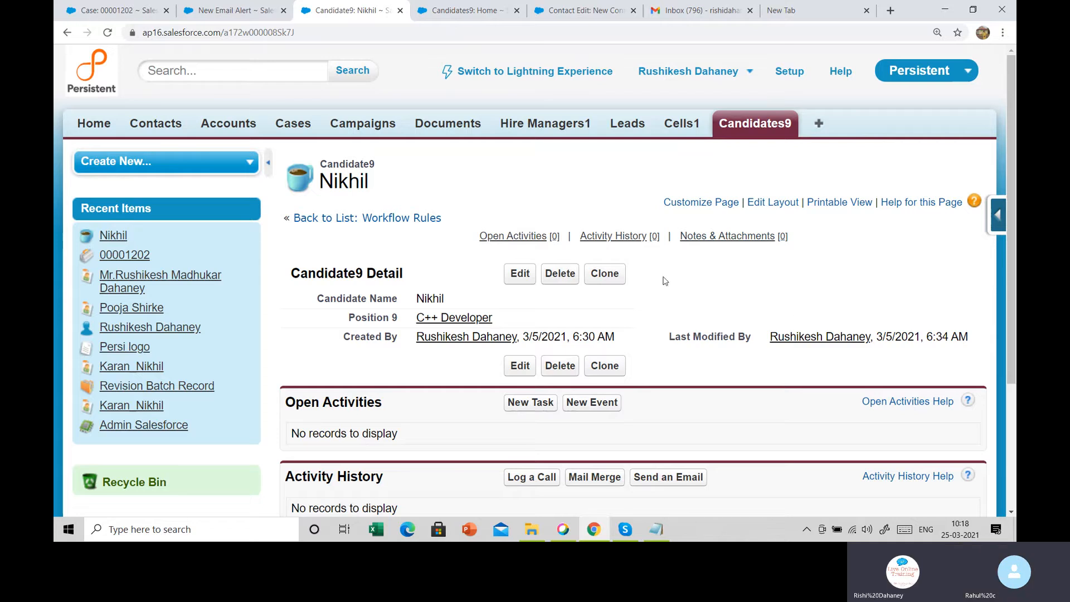
triple_click(330, 322)
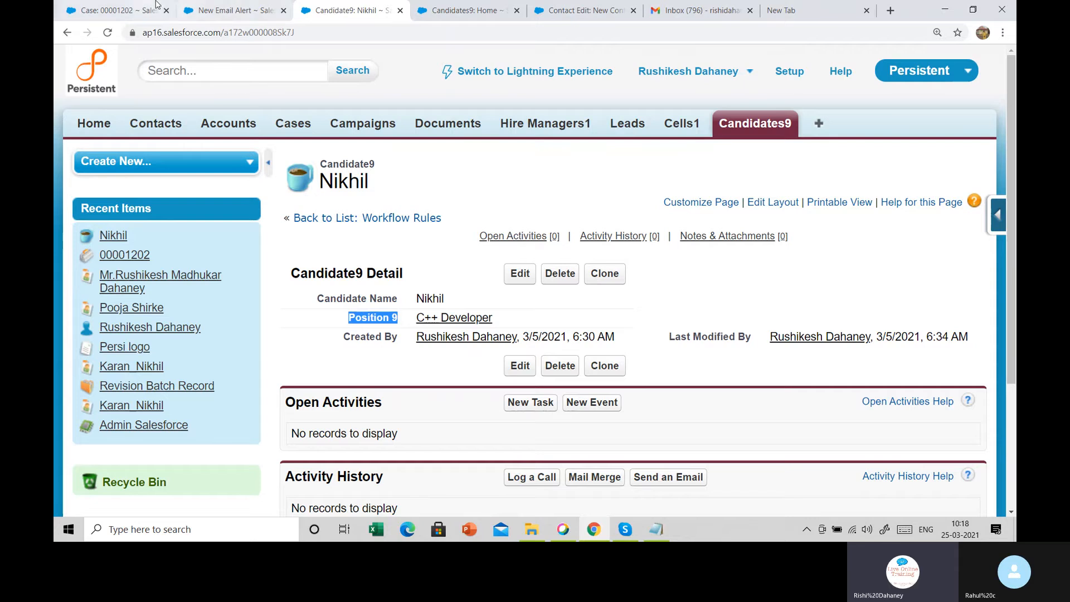
click(234, 7)
Add Position 9 Owner and a user account to the alert's selected recipients
scroll(453, 409, down, 4)
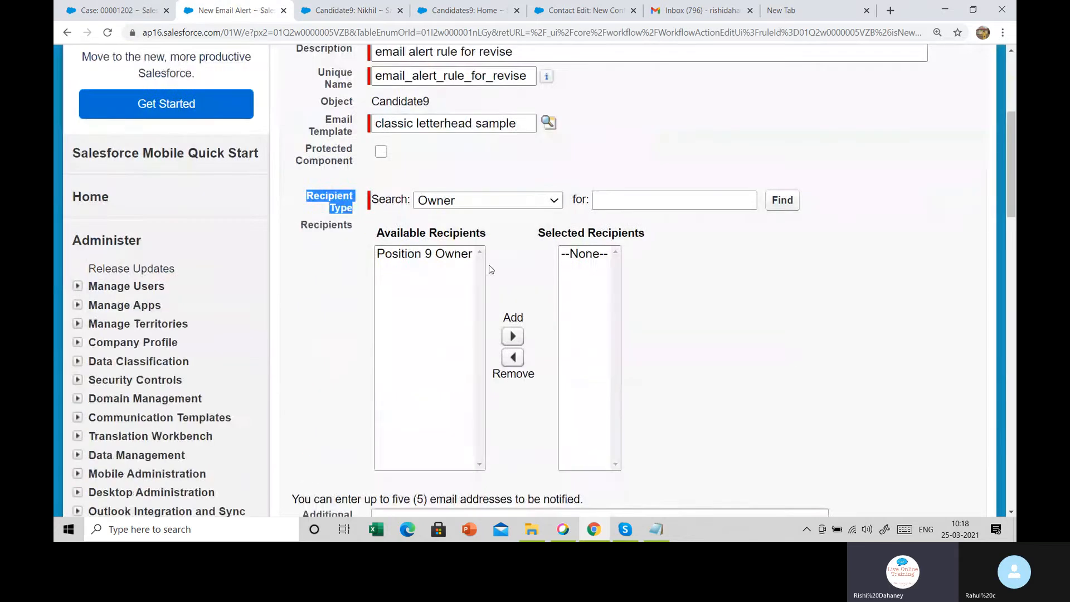
click(432, 255)
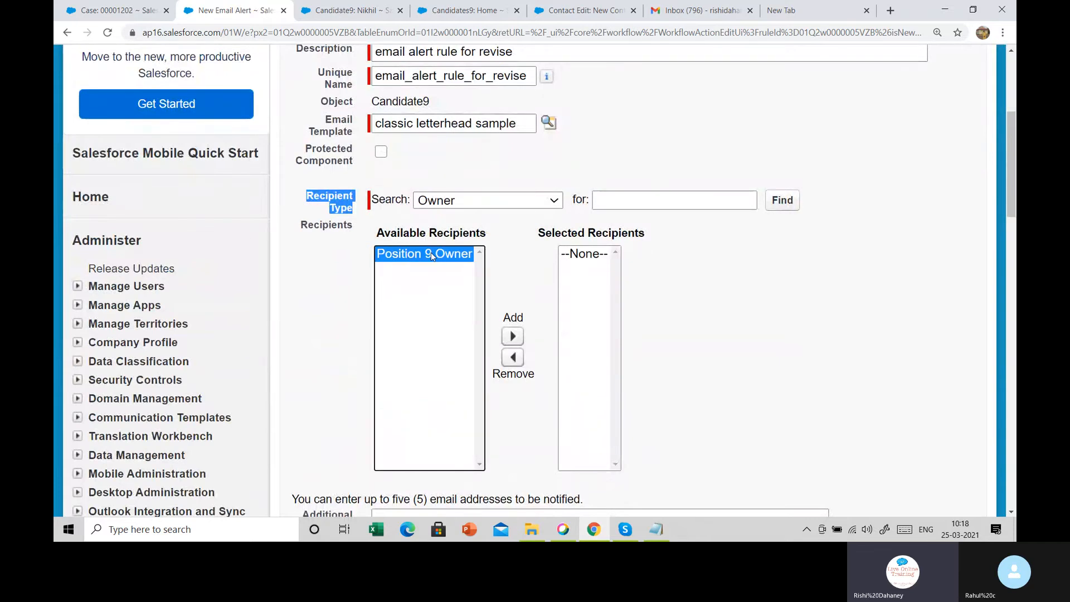
click(513, 336)
click(482, 205)
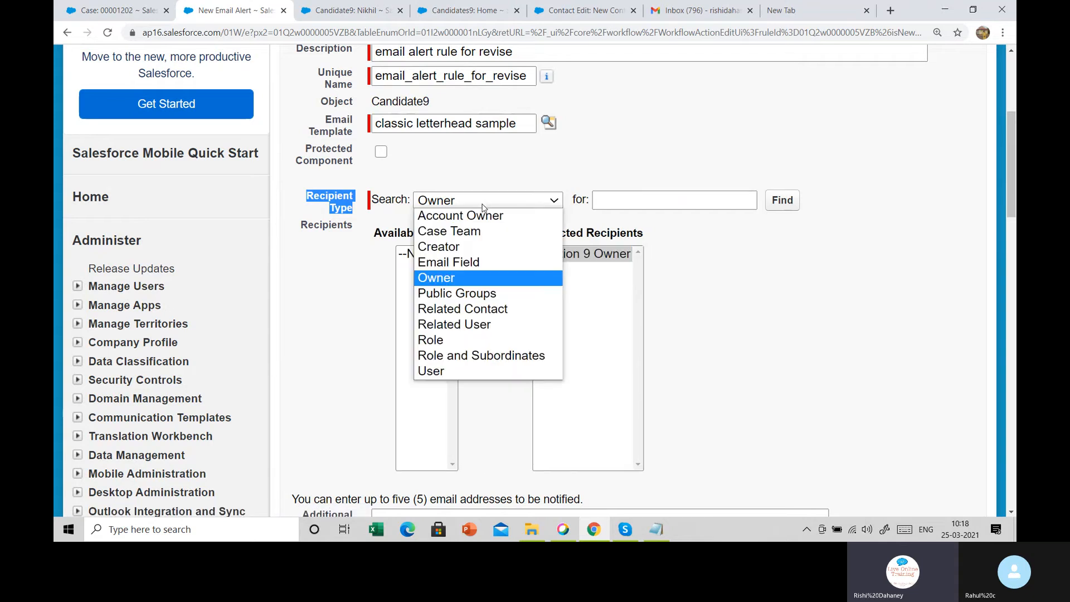
click(441, 371)
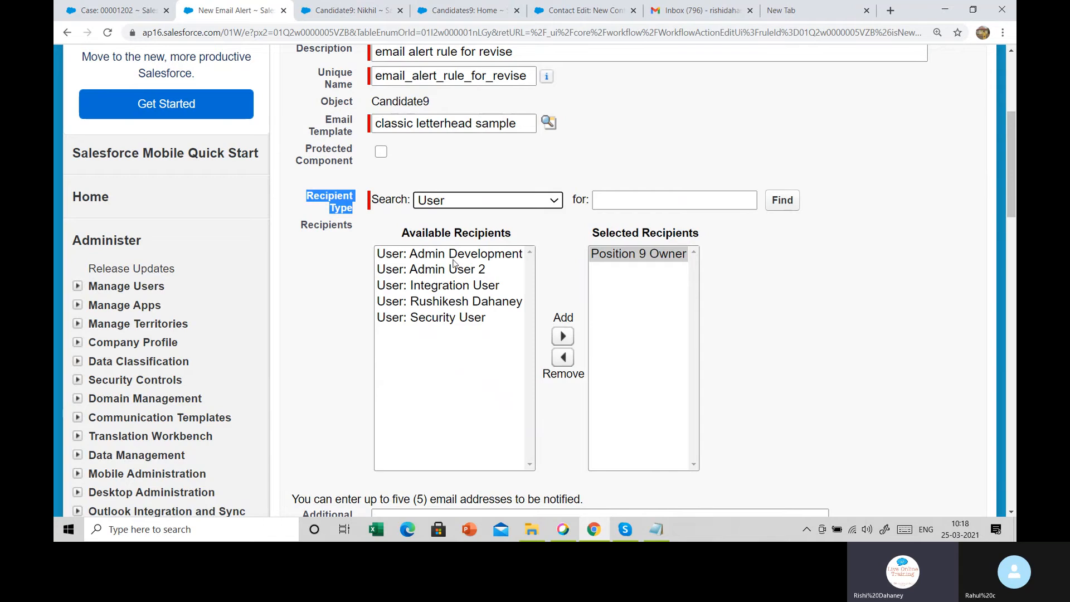
click(444, 304)
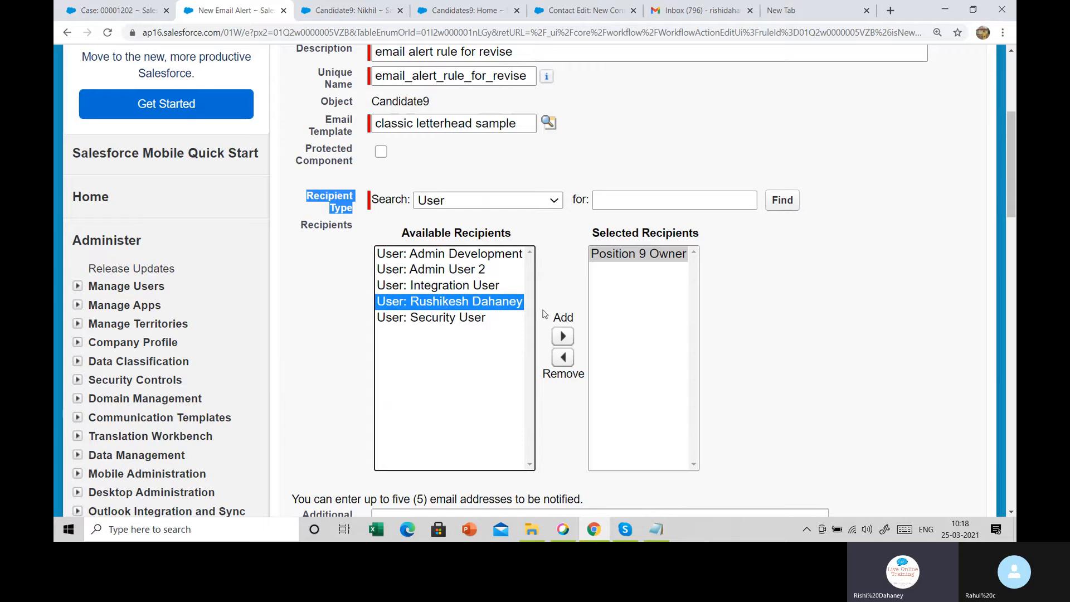
click(557, 338)
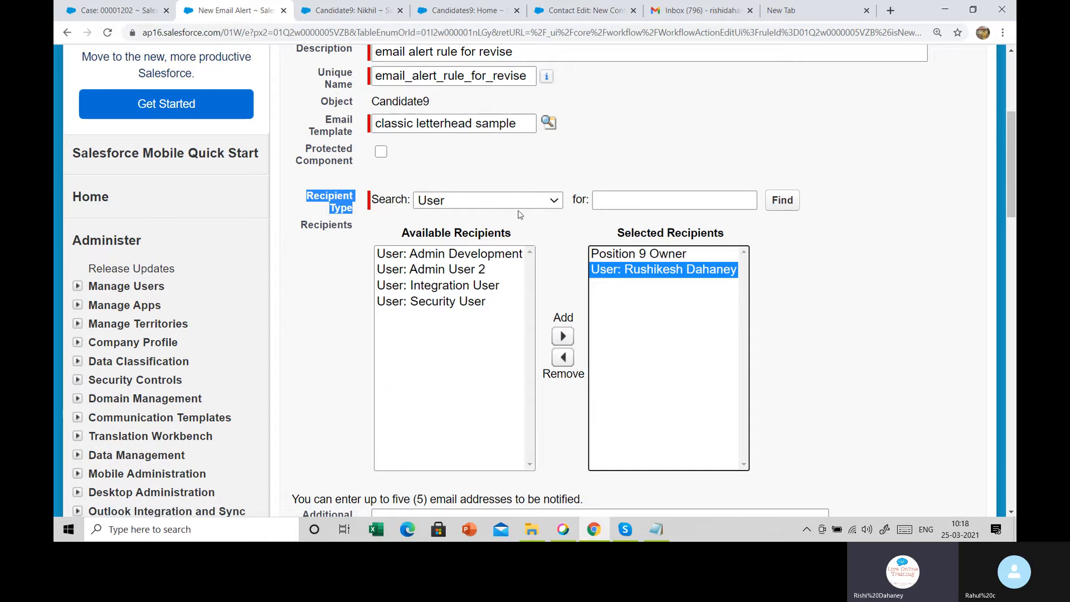
click(659, 256)
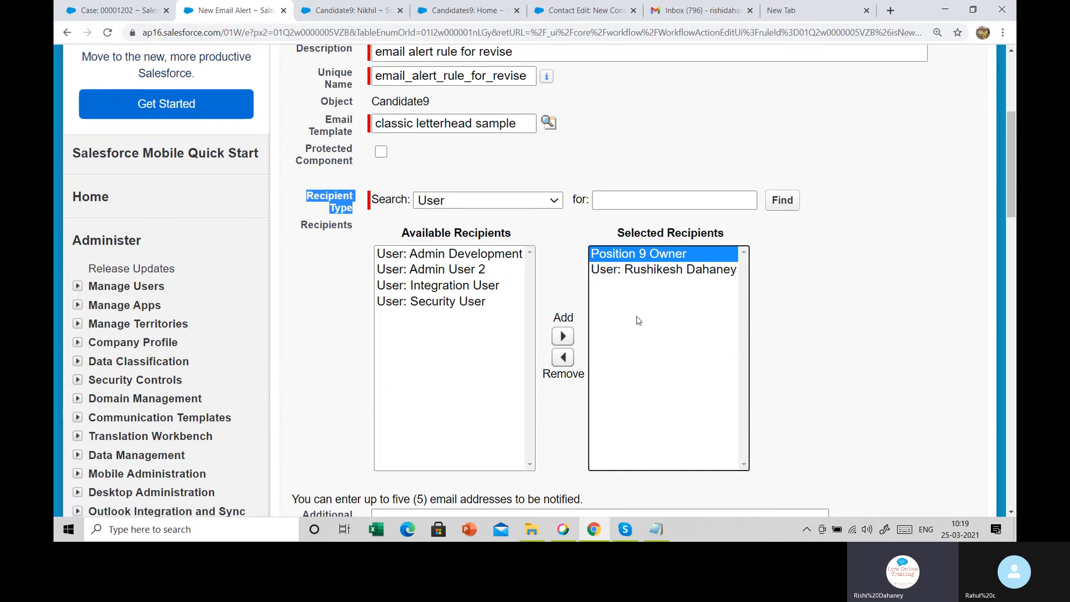
Paste four additional email addresses and save the email alert
scroll(638, 316, down, 5)
click(516, 288)
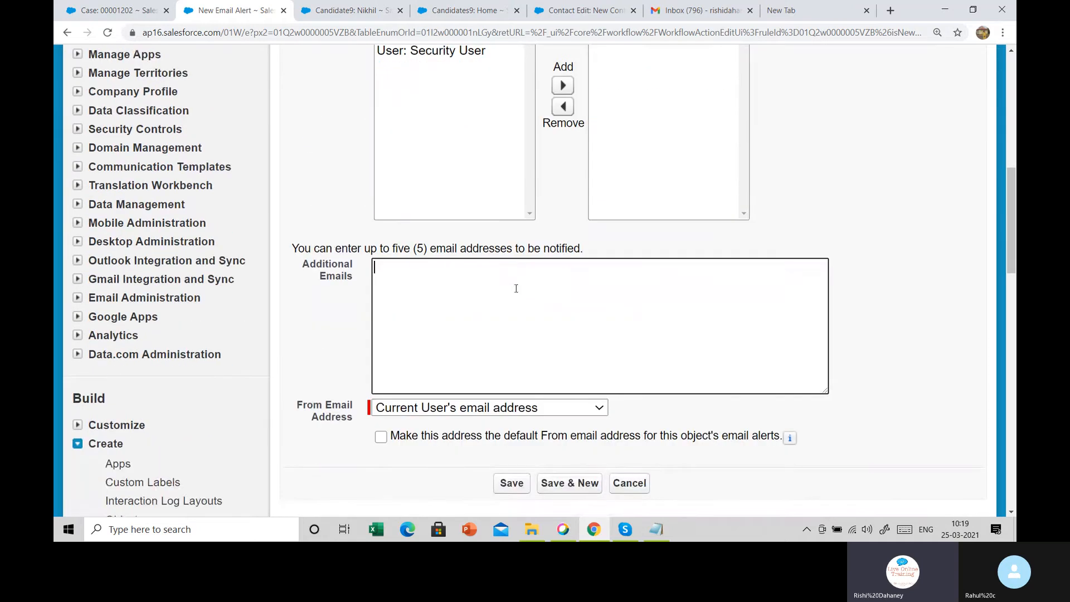
key(ctrl+v)
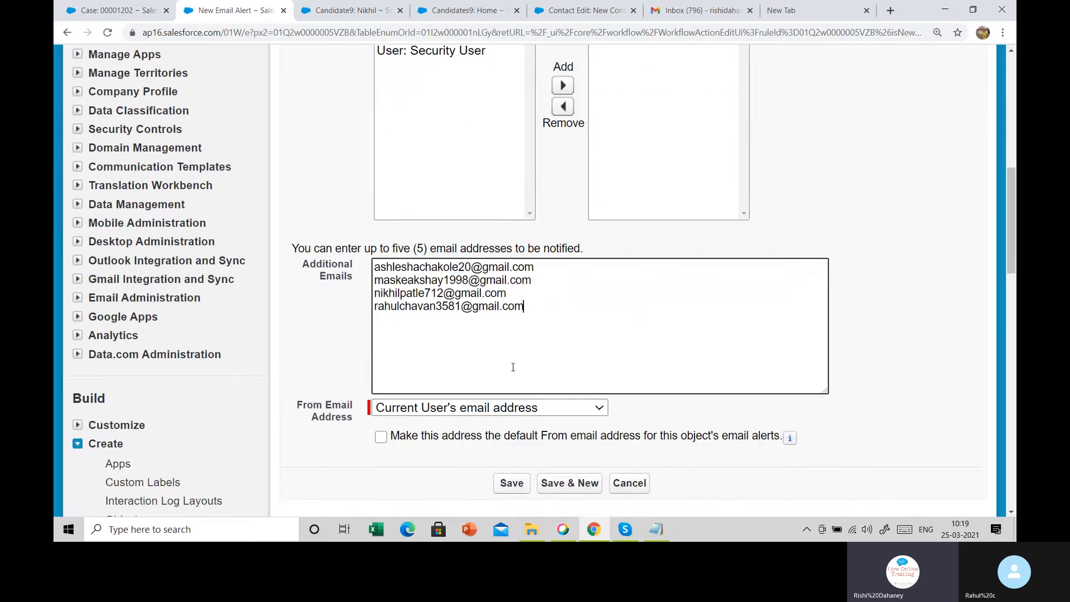
click(506, 490)
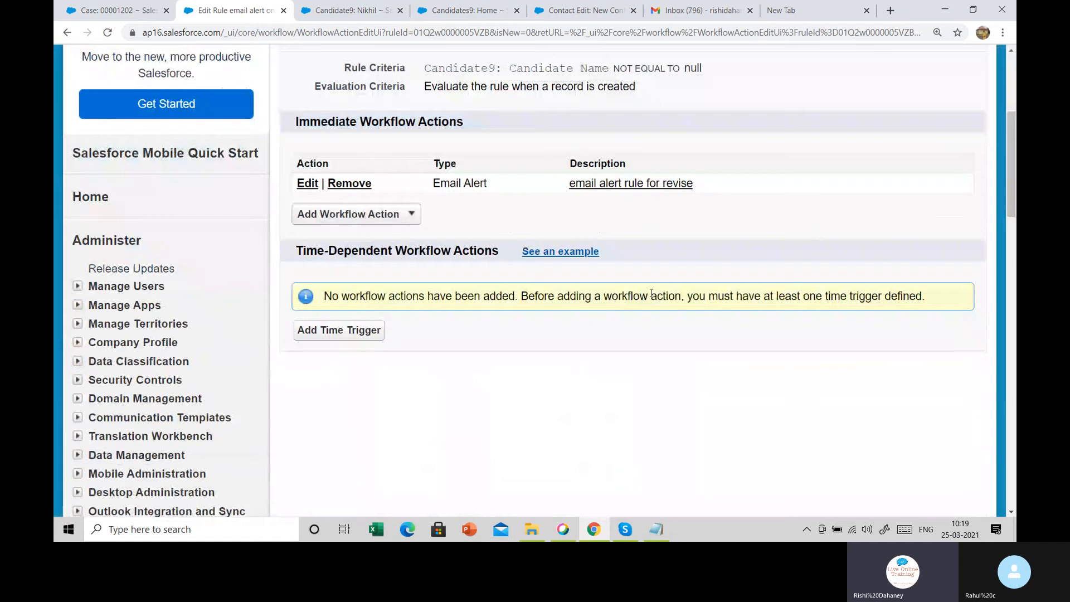
Finish the rule's actions and activate the 'email alert on candidate 9' rule
scroll(697, 270, up, 5)
click(954, 248)
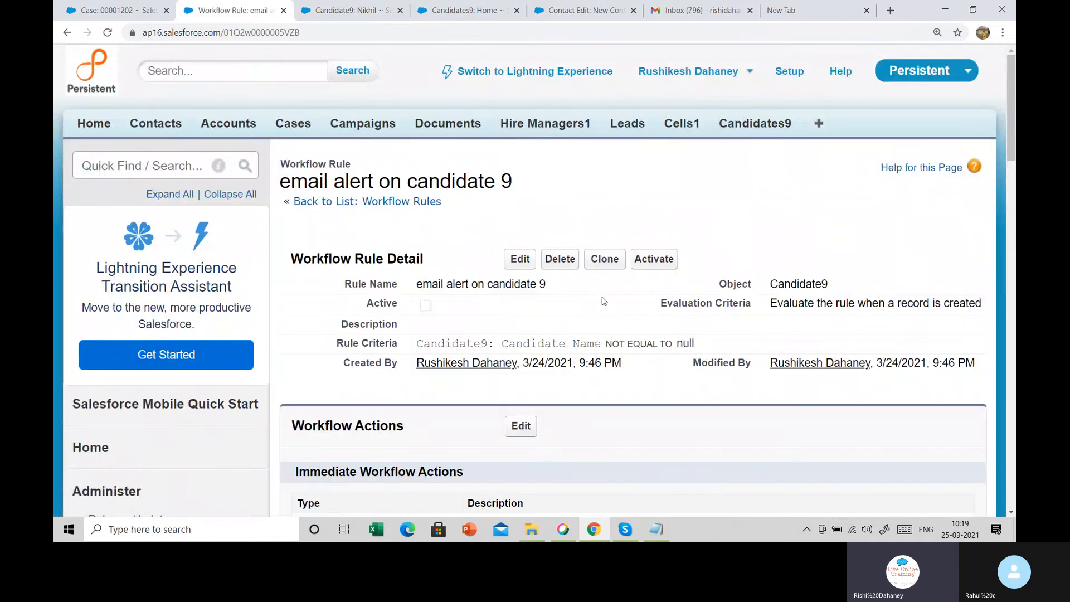
click(654, 265)
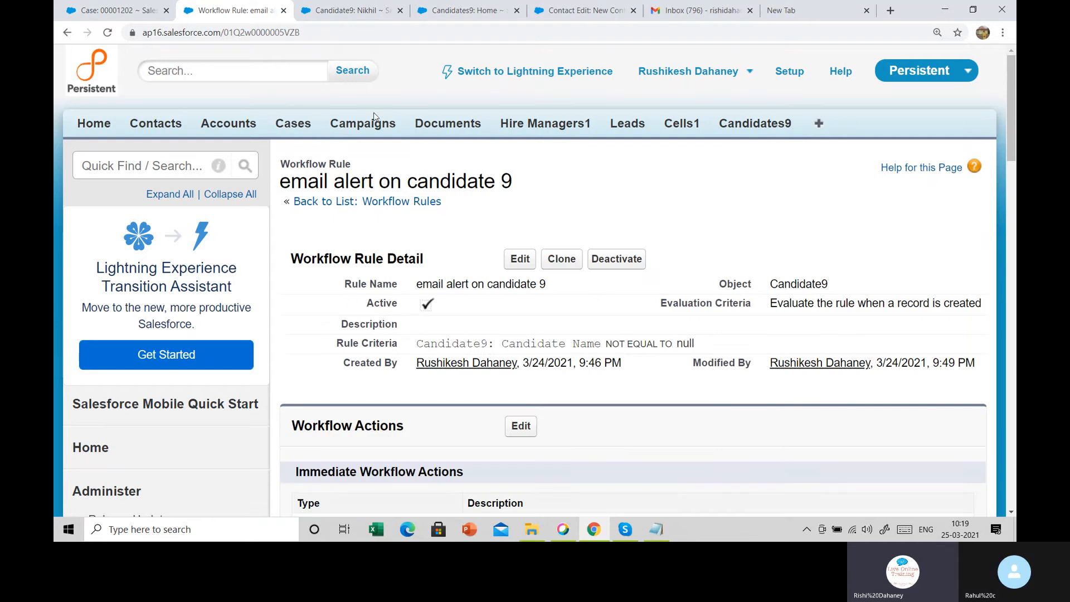
Save a new Candidate9 record with a candidate name and Position 9 'Admin Salesforce', then go to Gmail
click(733, 126)
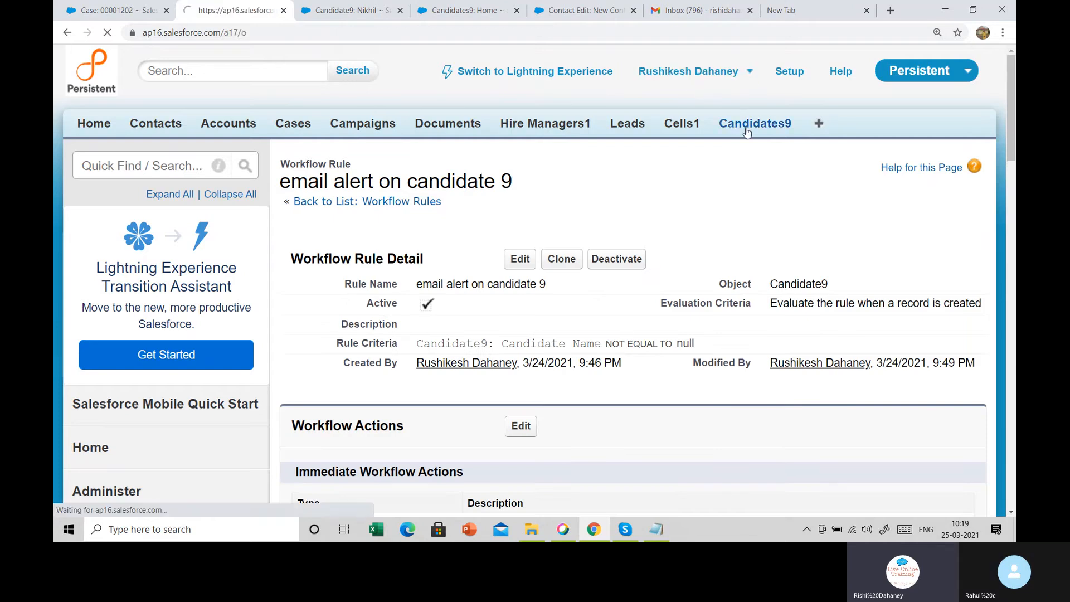
click(510, 265)
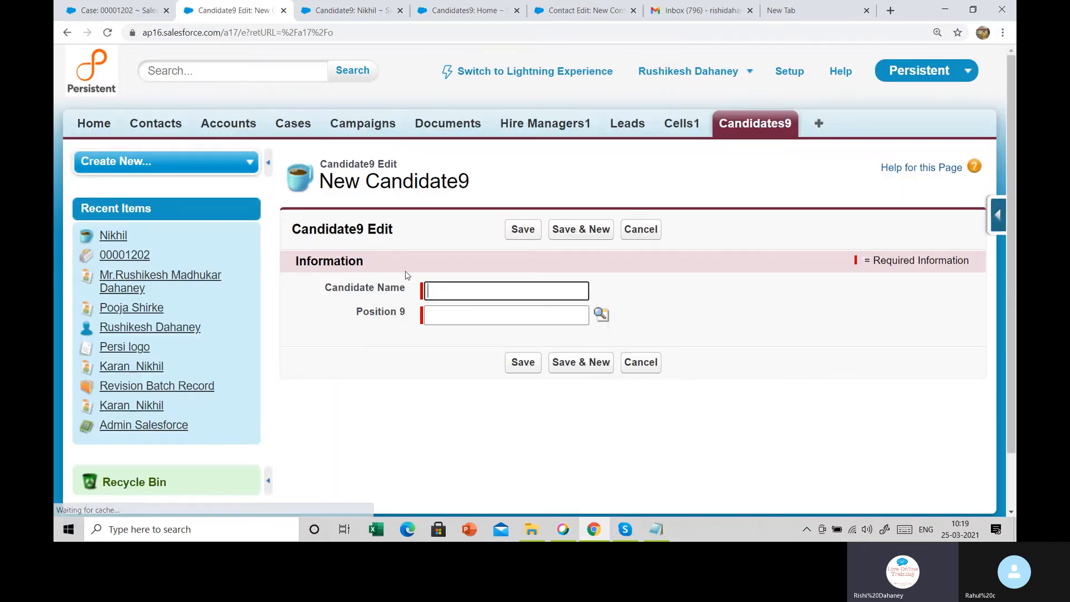
click(445, 293)
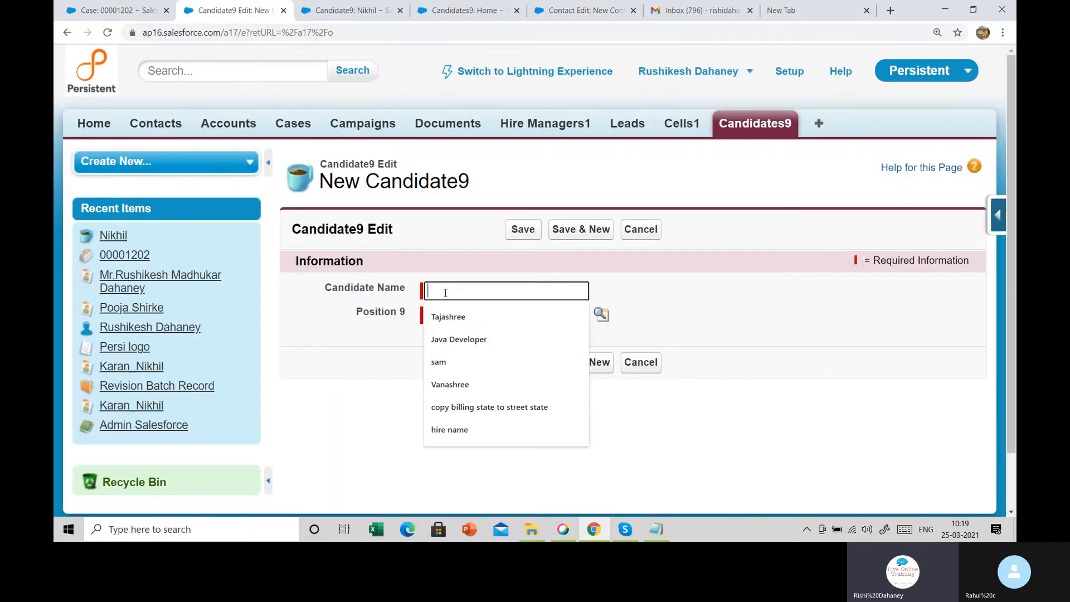
text(Sagar)
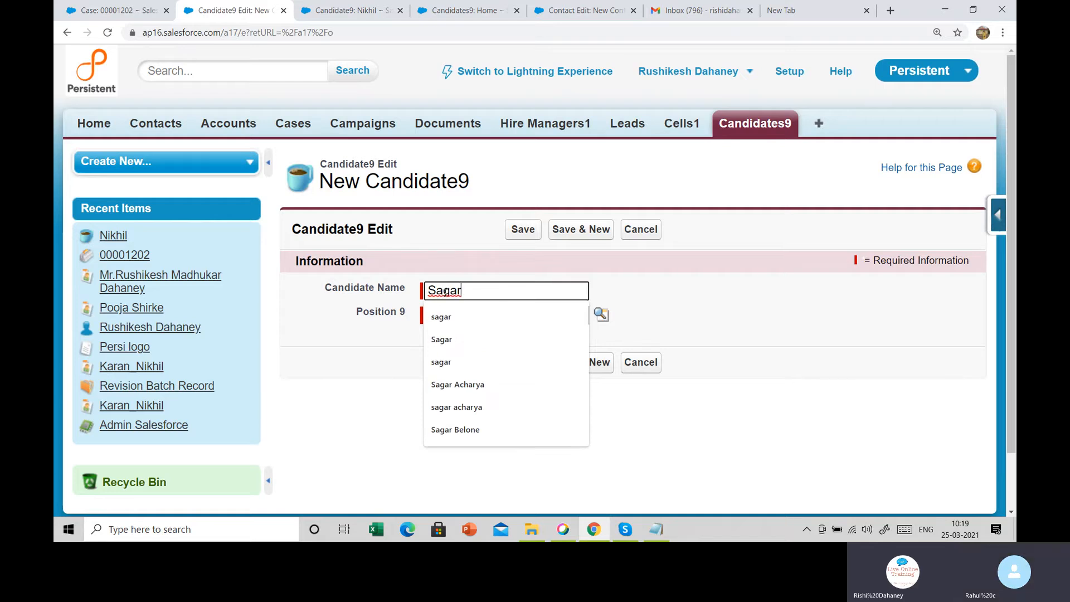
key(Tab)
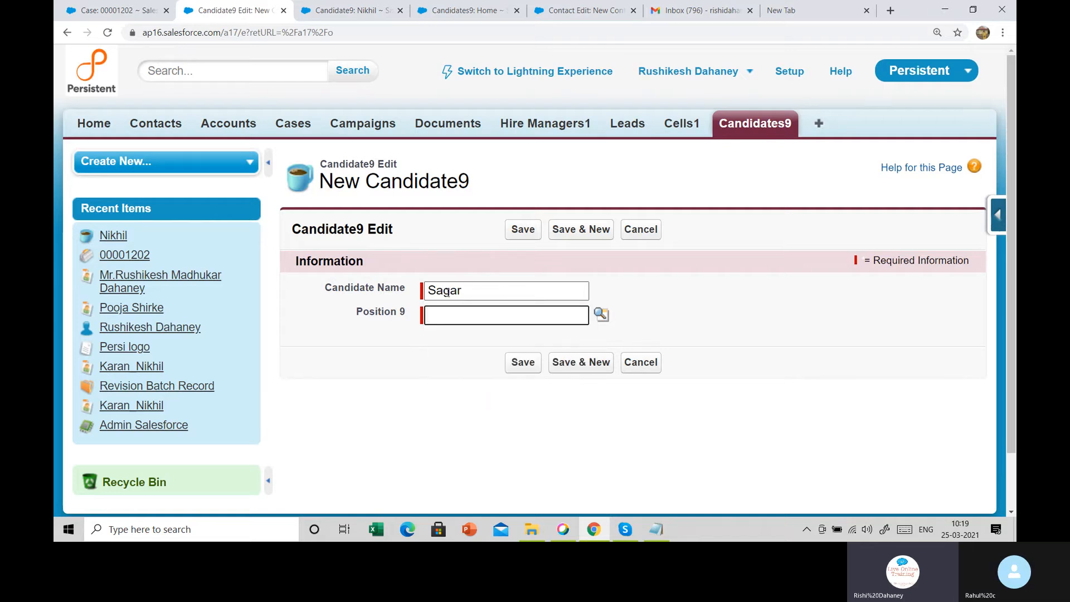
click(601, 314)
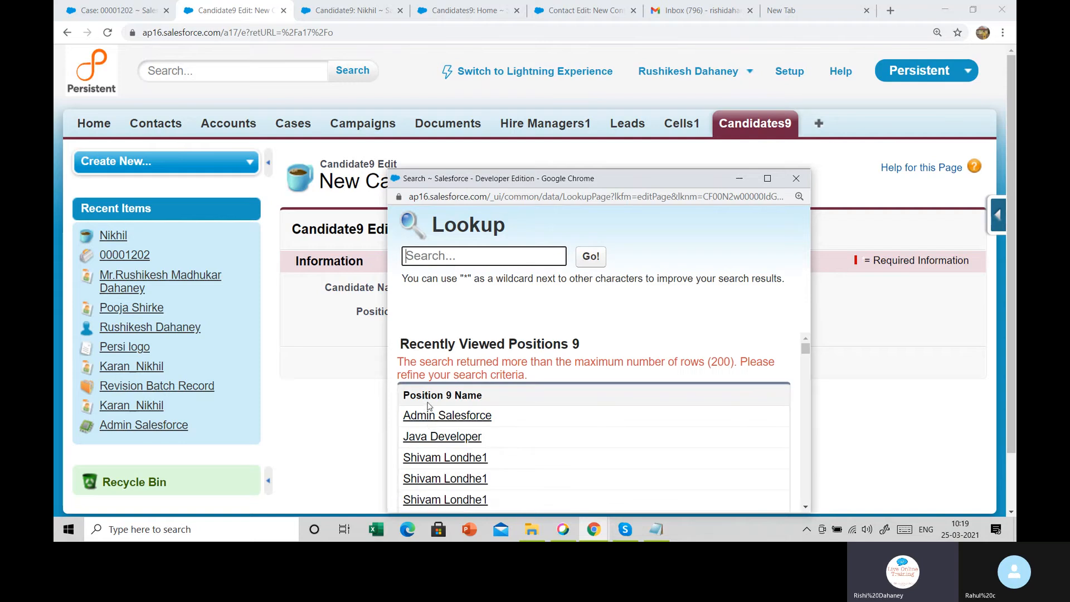
click(430, 422)
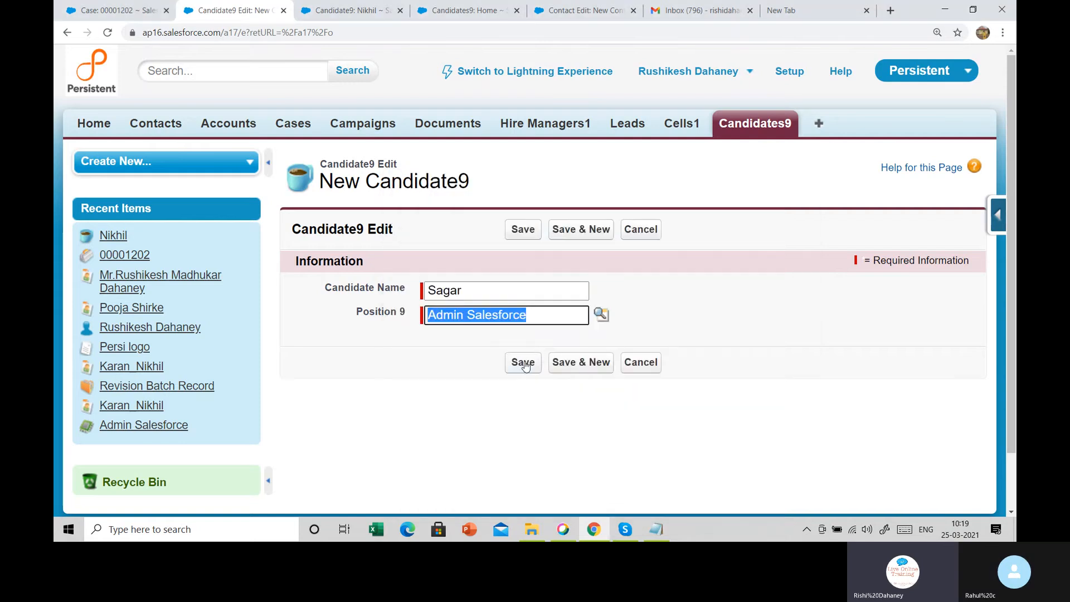
click(527, 363)
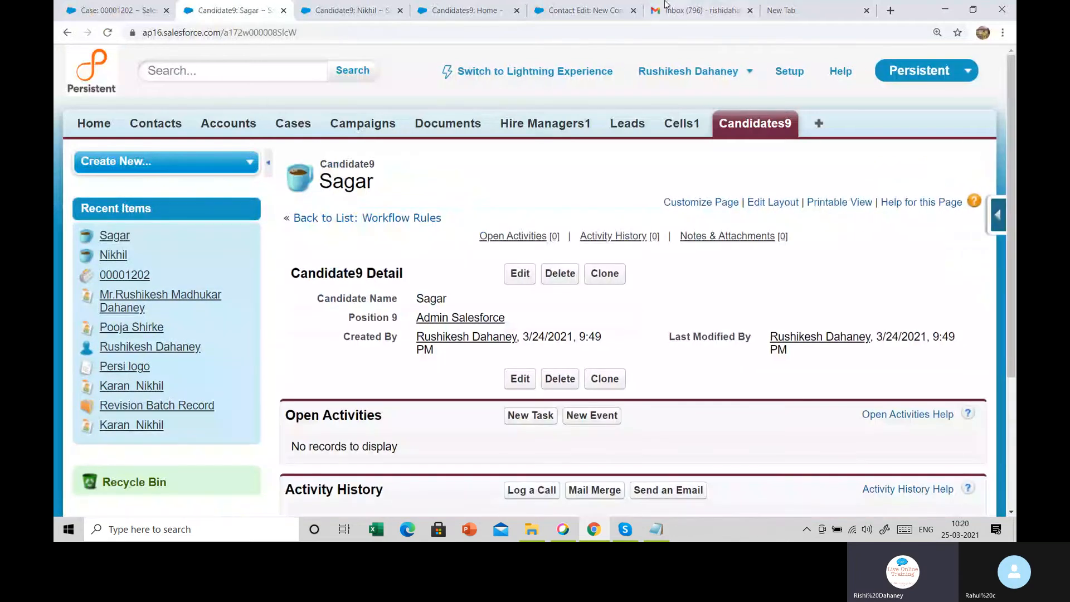
click(682, 6)
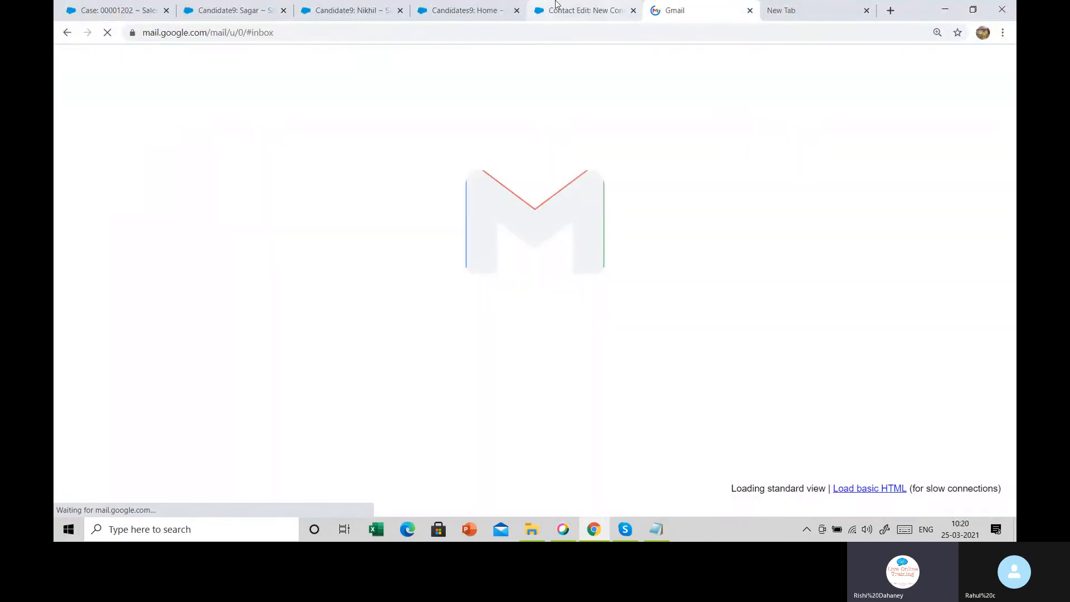
Open the new case-registered alert email, mark it safe, expand the earlier message, then return to Salesforce
click(601, 8)
click(663, 5)
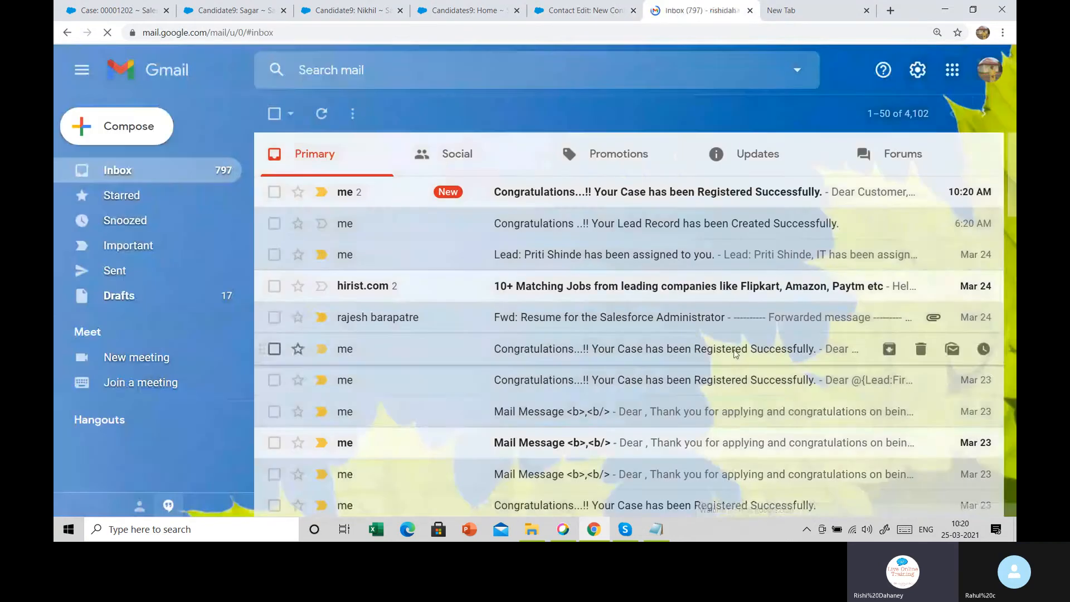
click(605, 198)
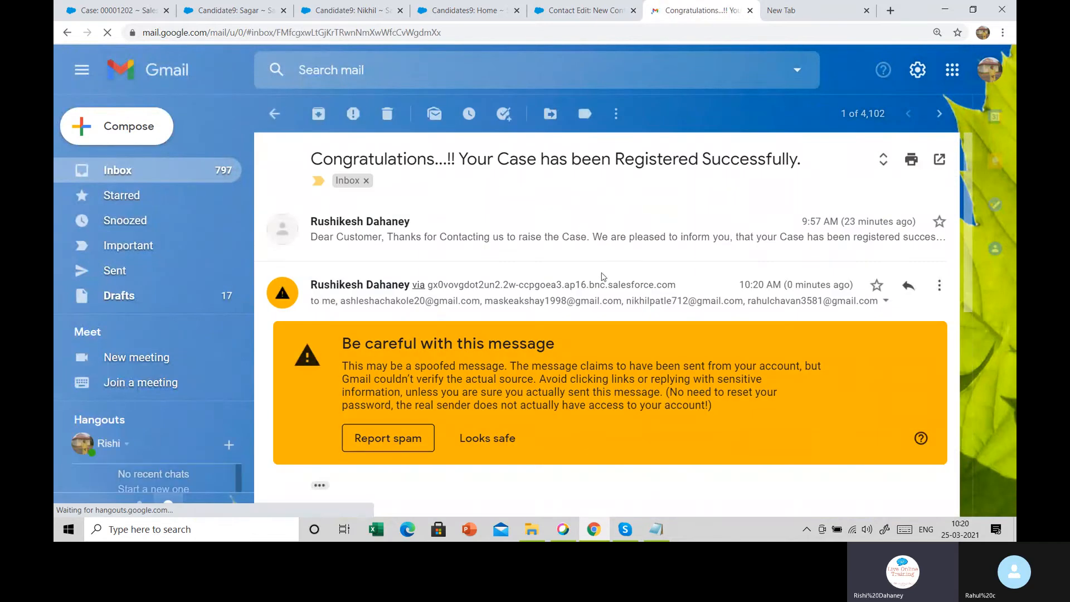
scroll(619, 285, down, 2)
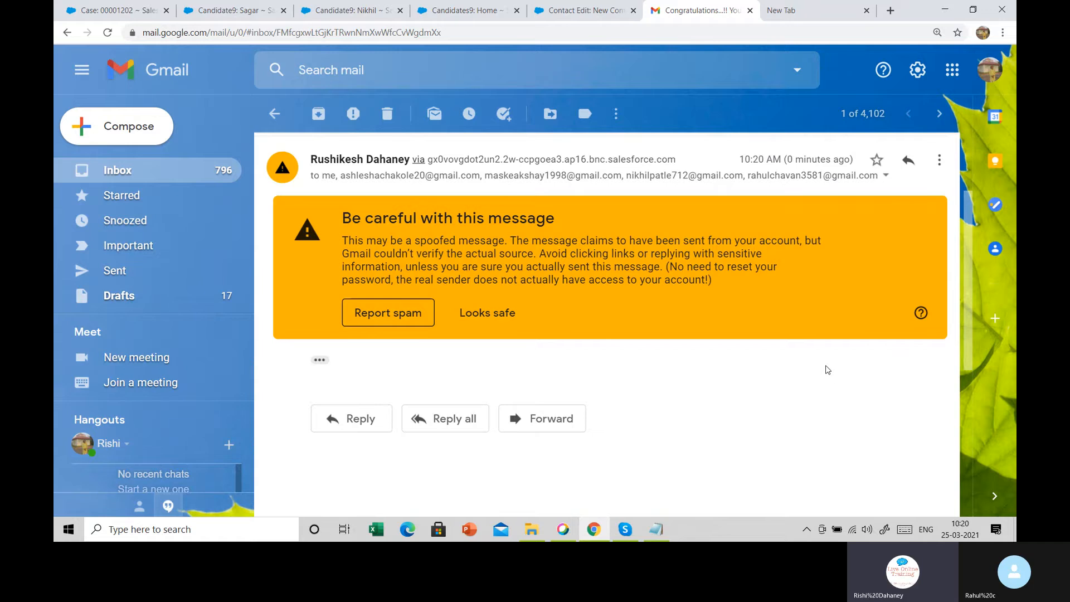
scroll(827, 370, up, 2)
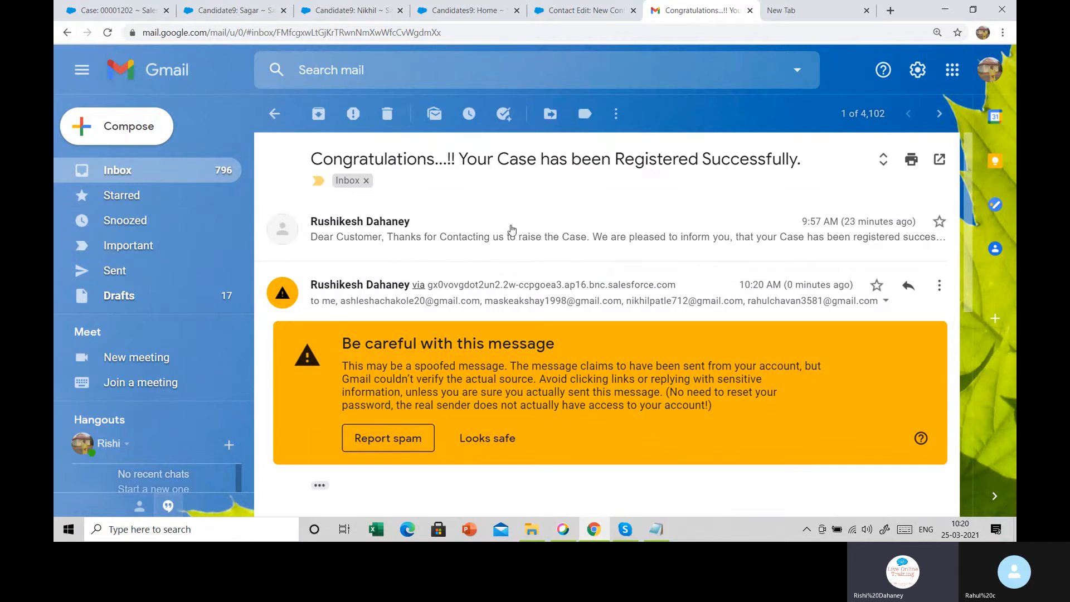
click(491, 438)
click(510, 233)
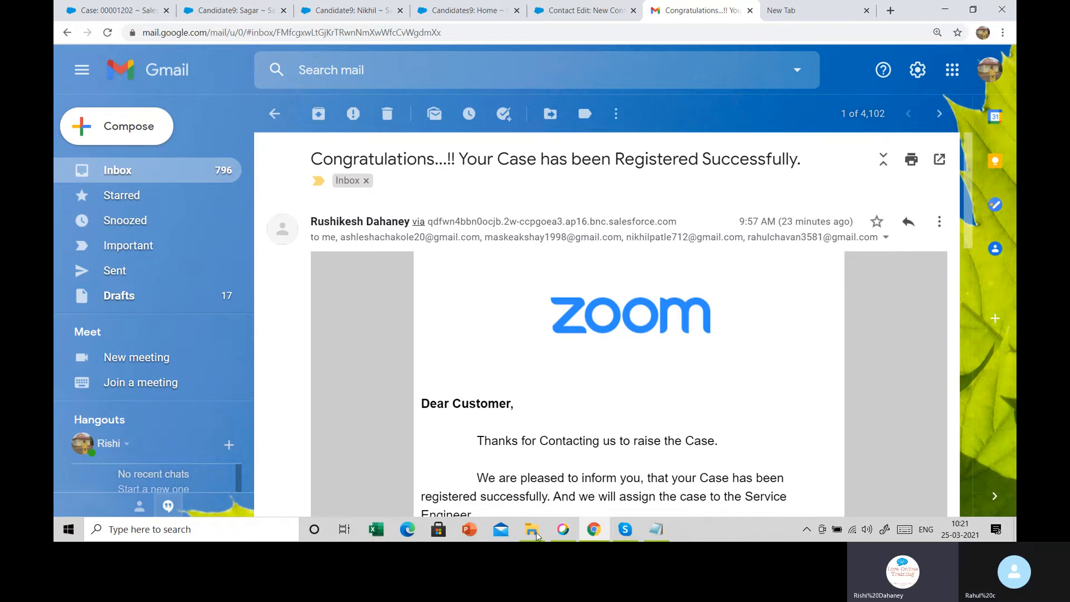
mouse_move(551, 537)
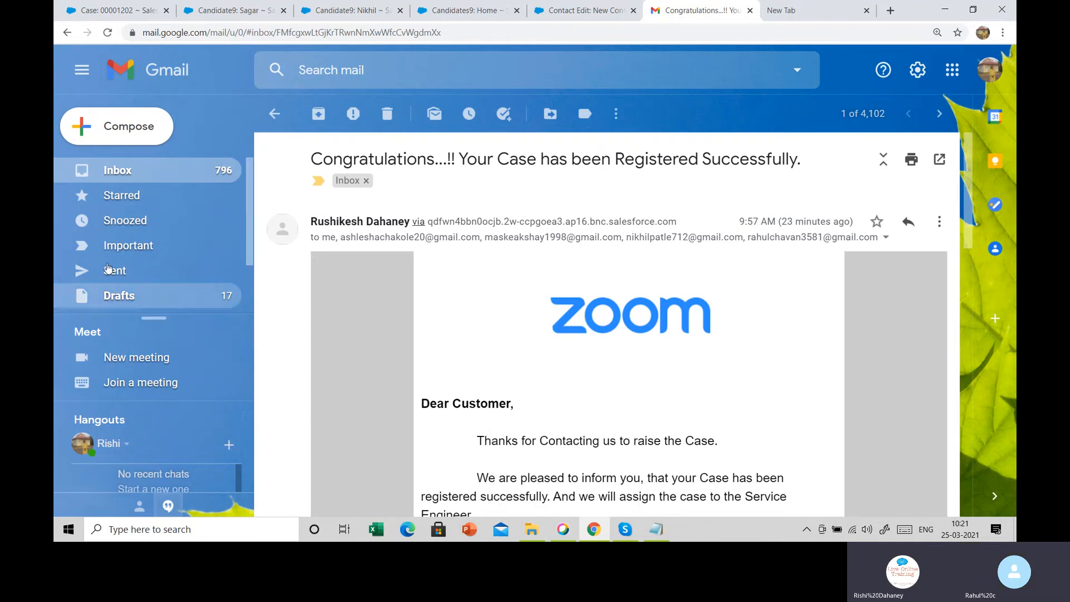
click(229, 8)
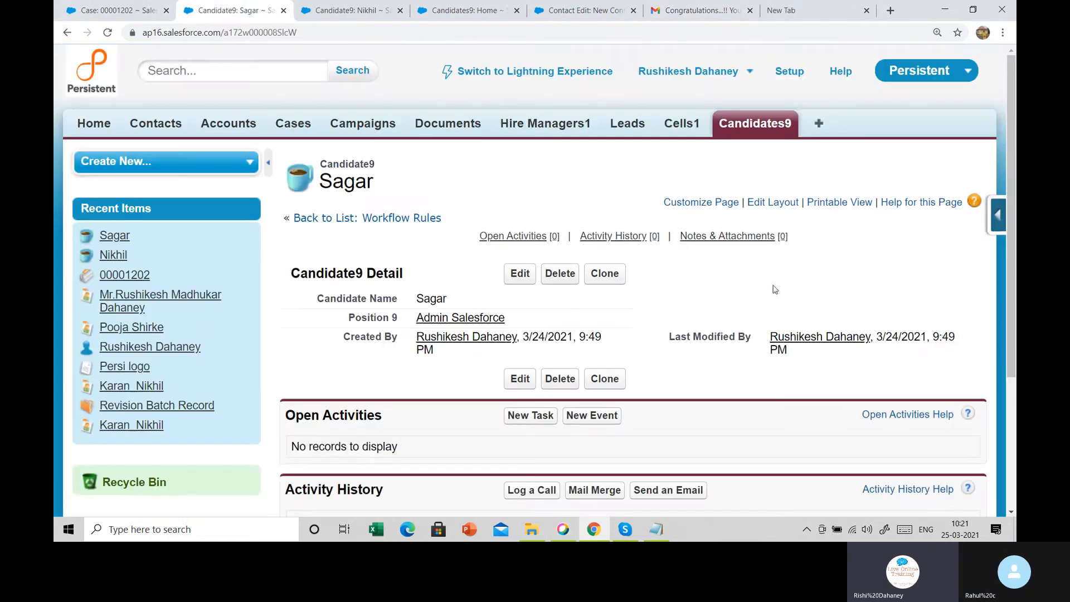
Go to Setup's Classic Email Templates under Communication Templates and start a new template
click(787, 72)
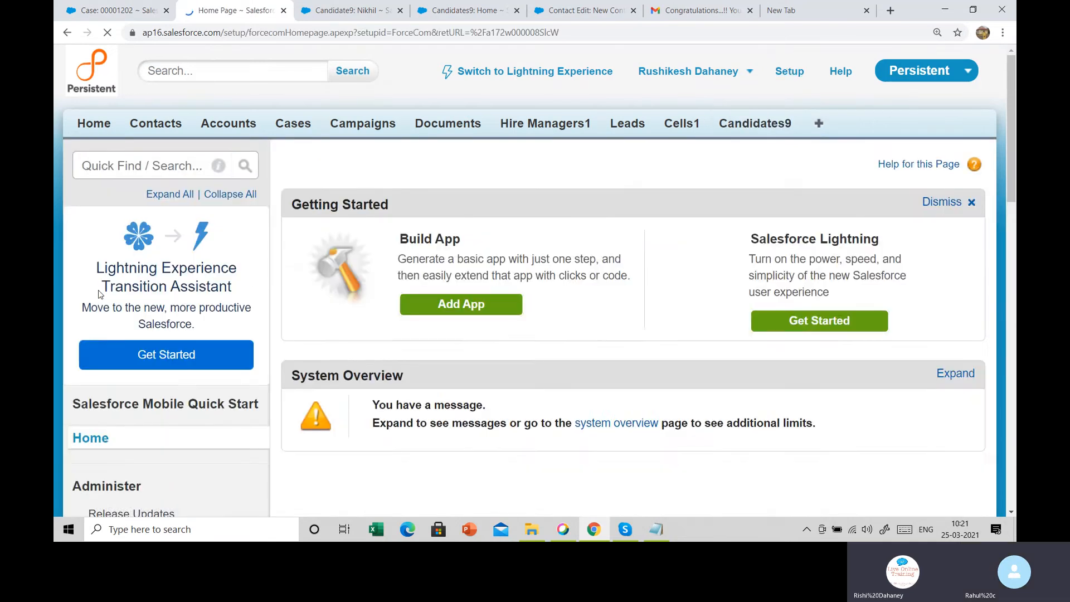
scroll(101, 285, down, 3)
scroll(100, 285, down, 2)
scroll(56, 384, down, 2)
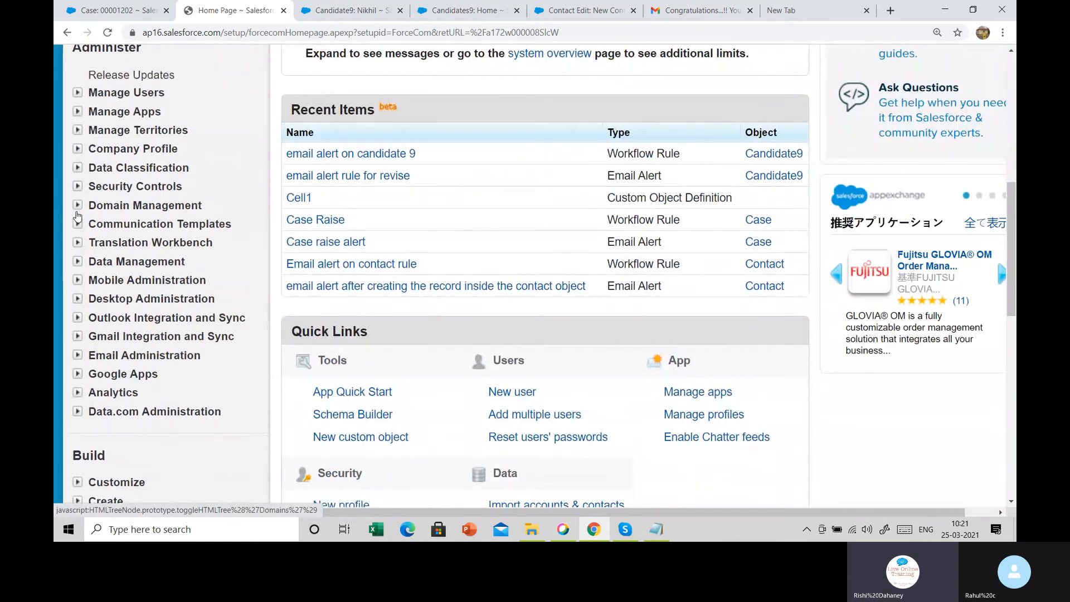
click(78, 227)
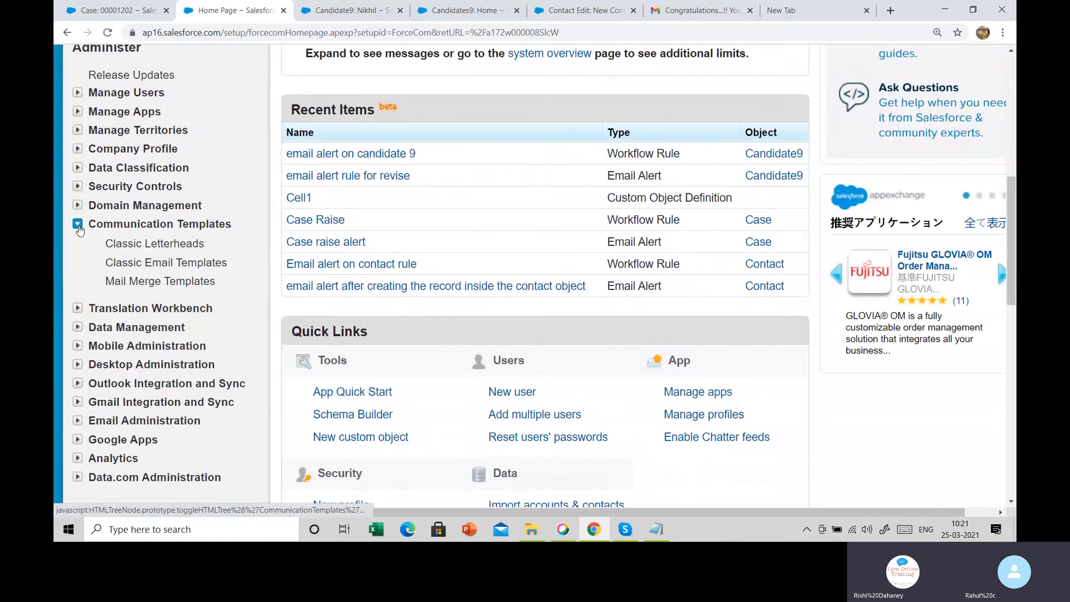
click(149, 262)
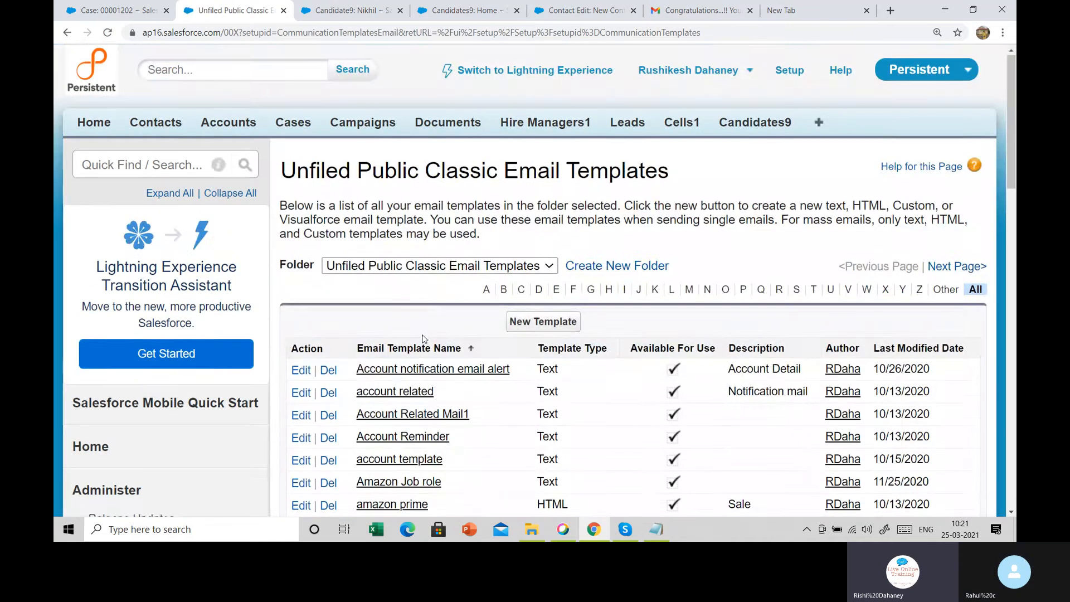
scroll(521, 177, down, 5)
click(530, 136)
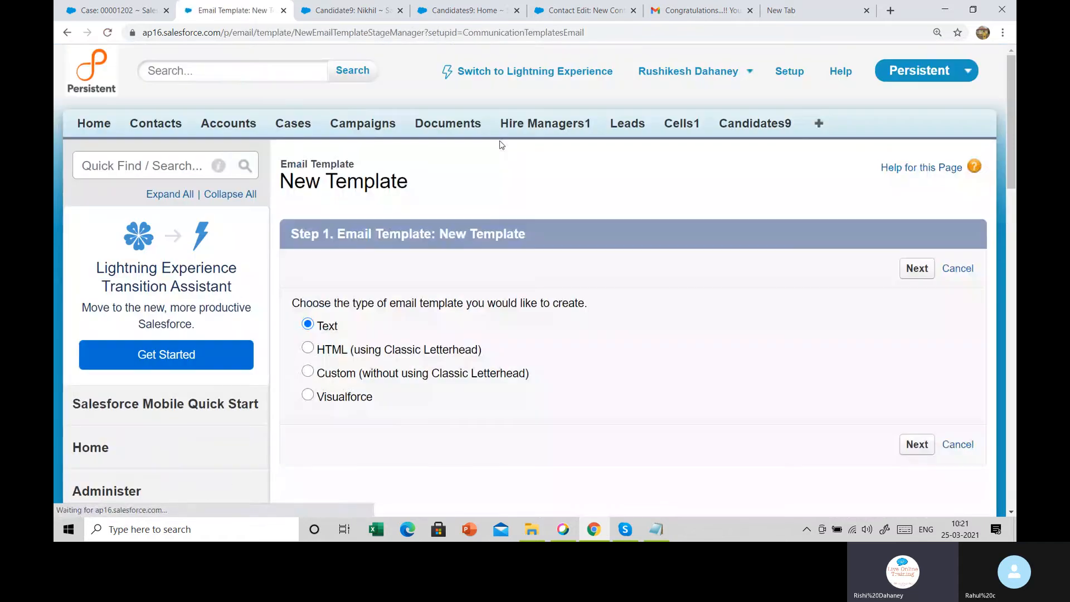
Start a Text template named test45, available for use, with the Congratulations case-registered subject
click(922, 444)
scroll(647, 279, down, 5)
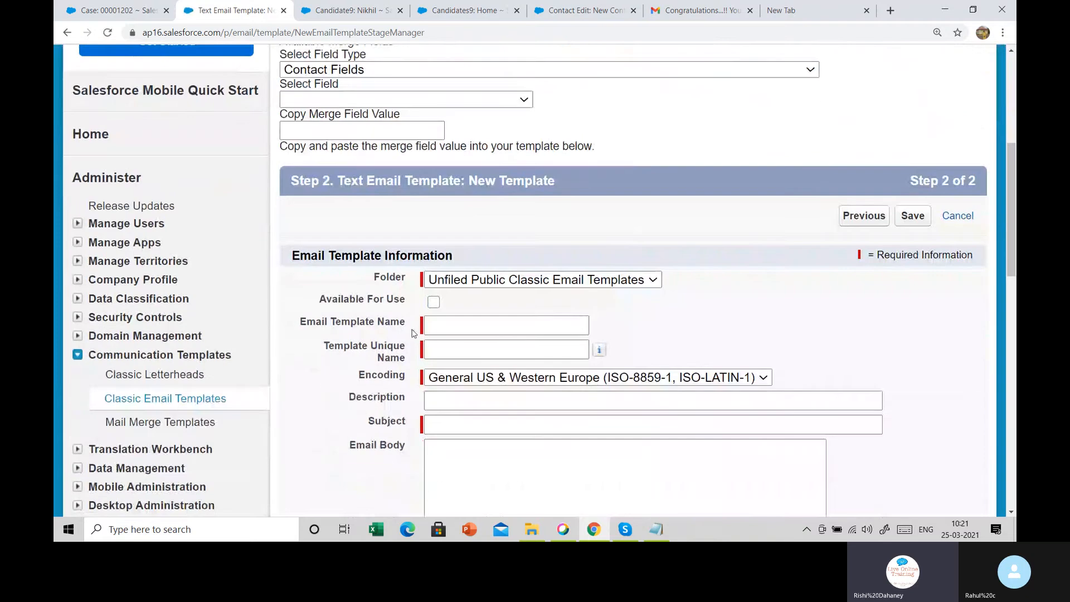
click(434, 301)
click(436, 326)
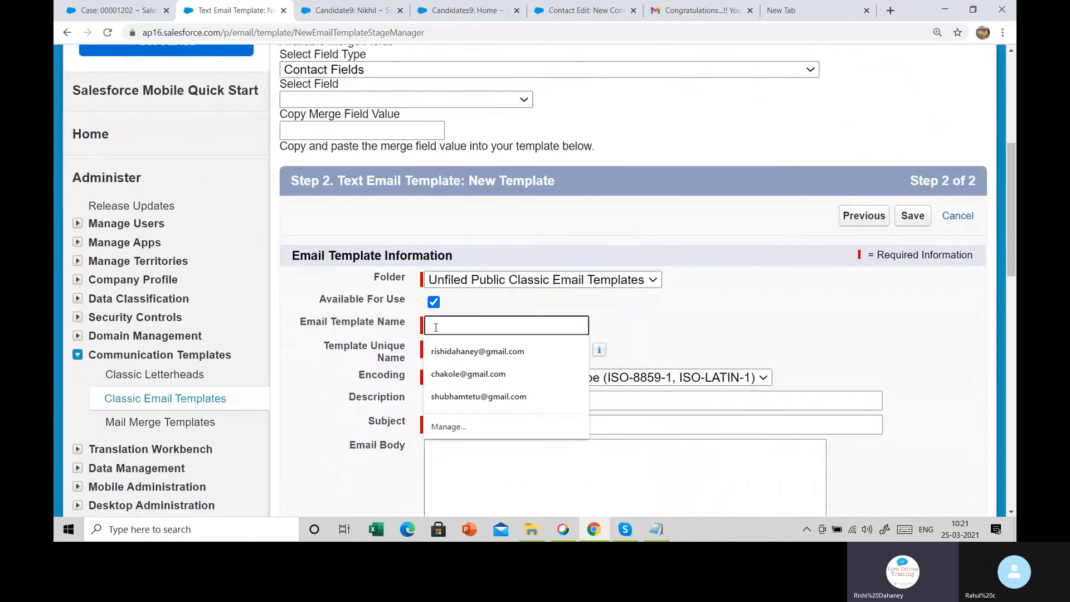
text(test45)
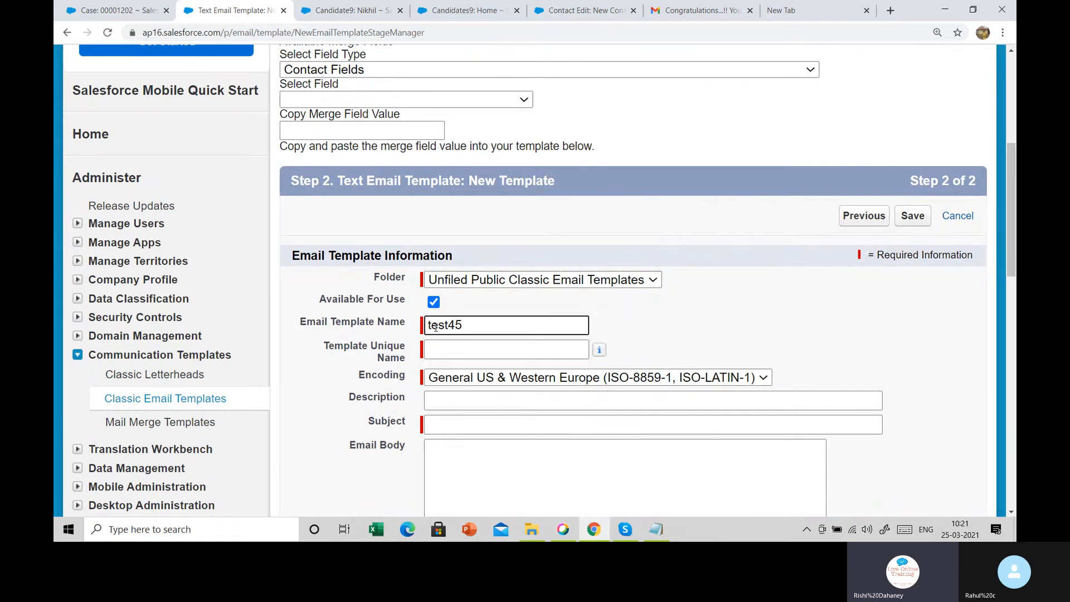
key(Tab)
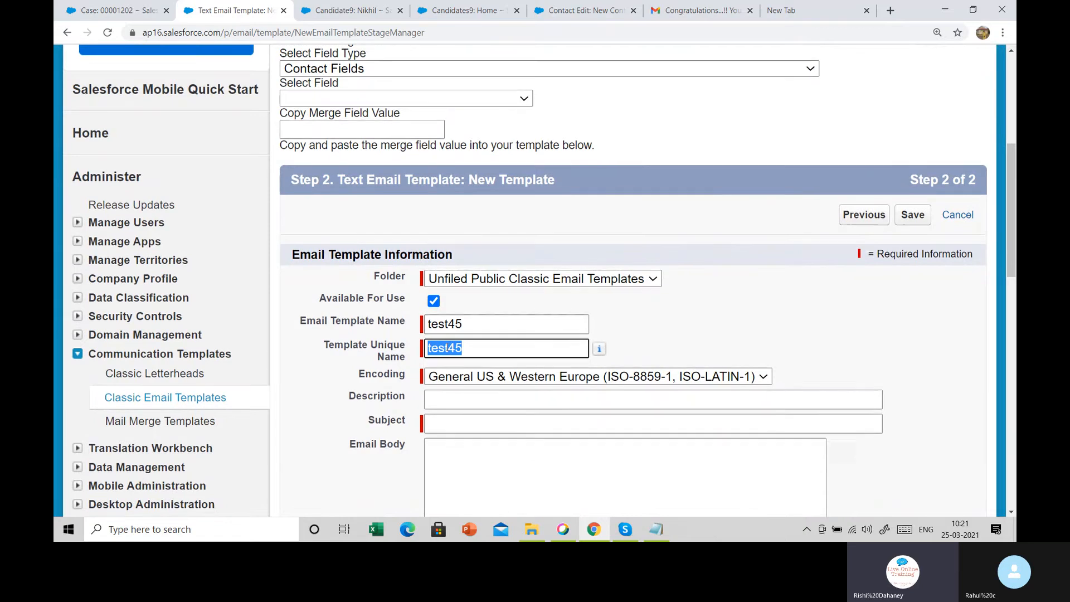
scroll(459, 327, down, 2)
click(459, 299)
click(453, 325)
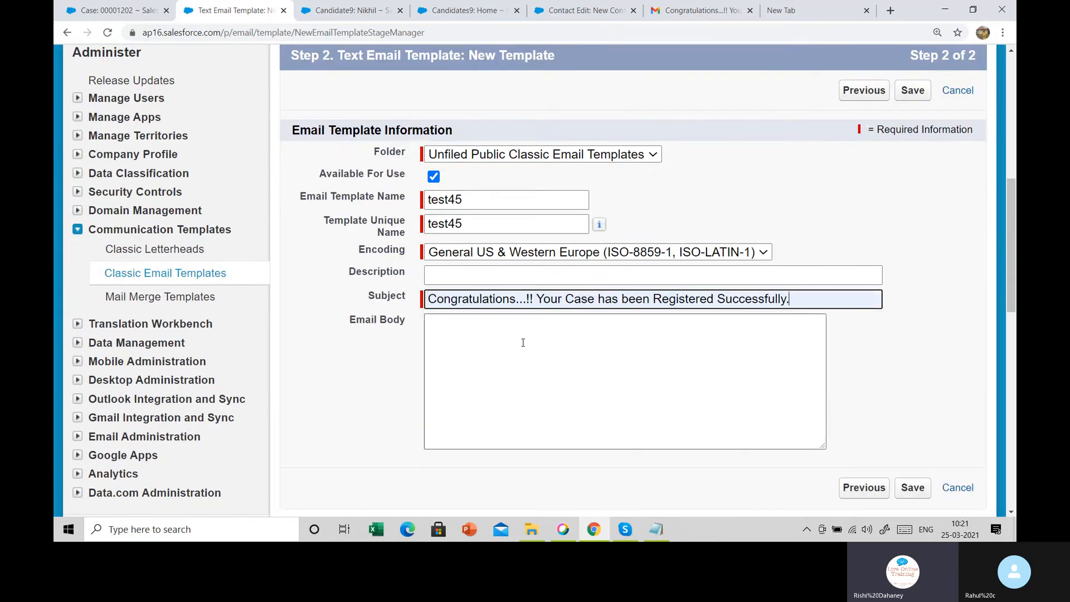
Paste the Congratulations email body copied from Gmail into the template body and save it
click(523, 342)
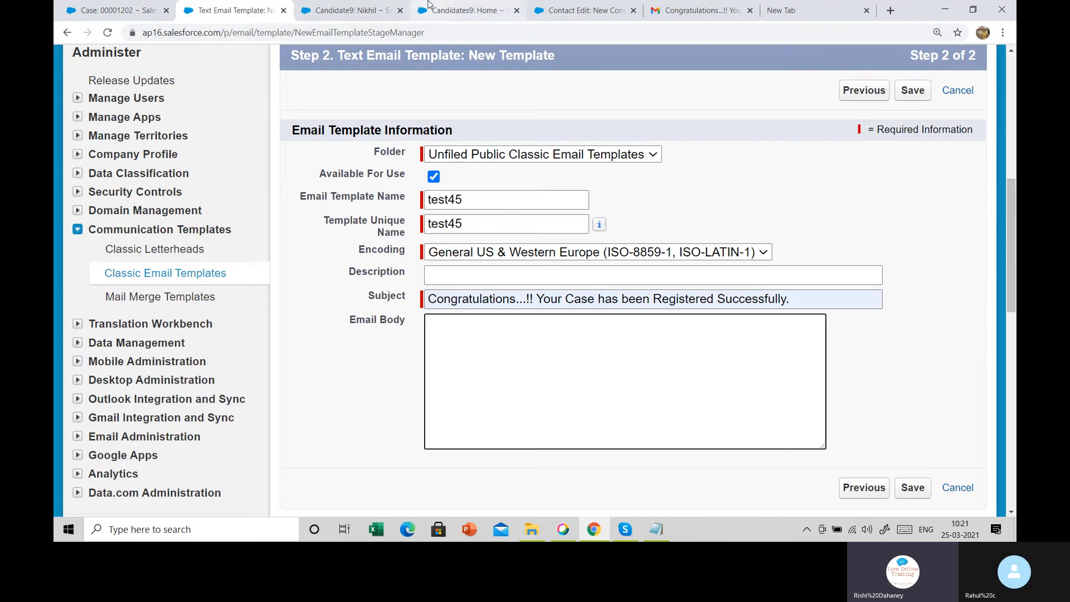
click(711, 4)
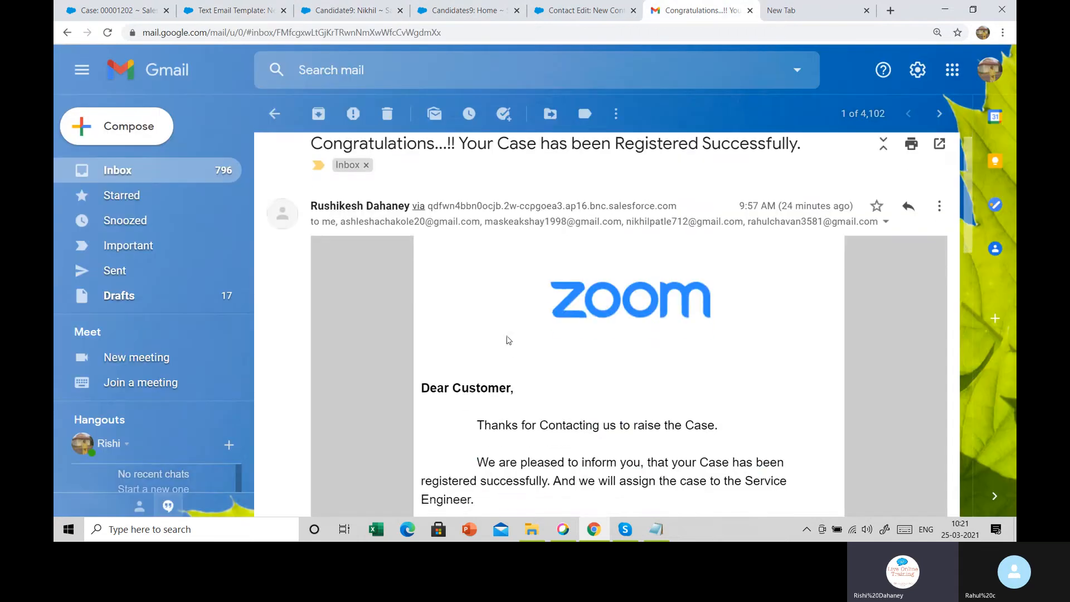
scroll(448, 227, down, 3)
drag(423, 216, 634, 402)
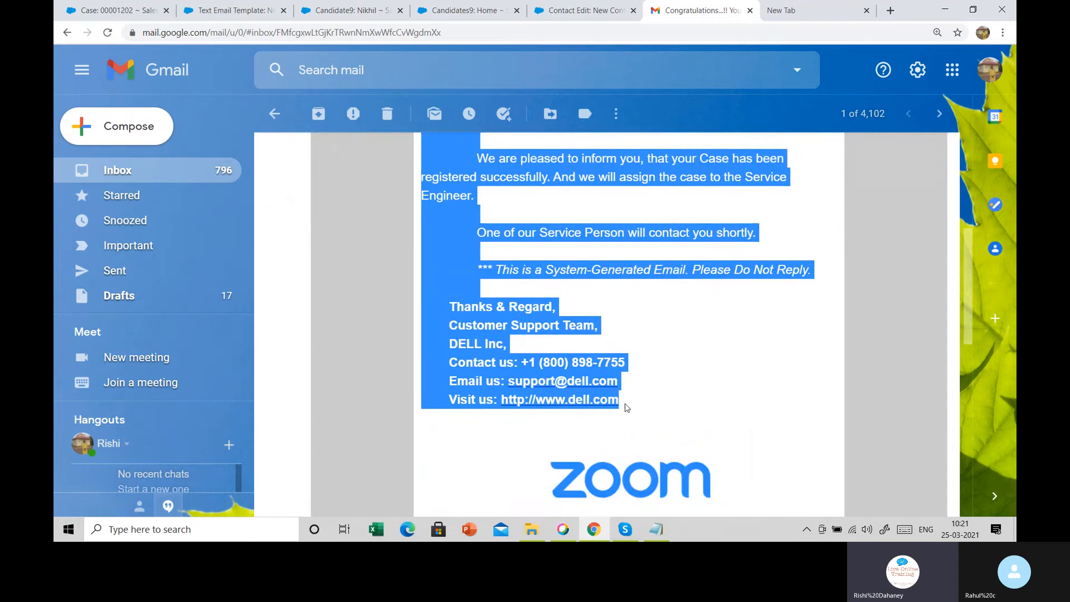
click(558, 7)
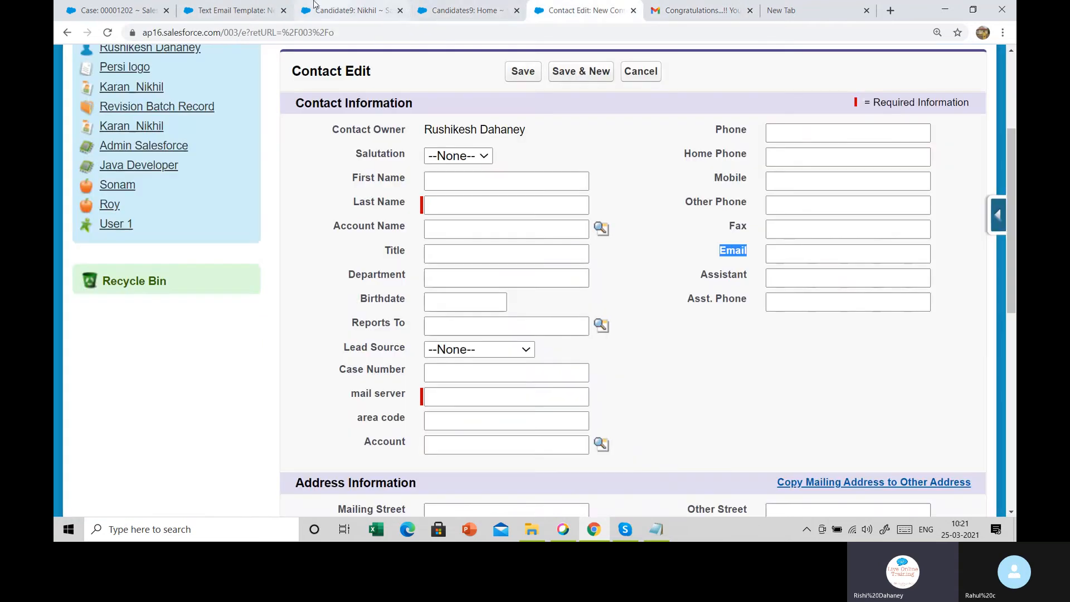
click(258, 8)
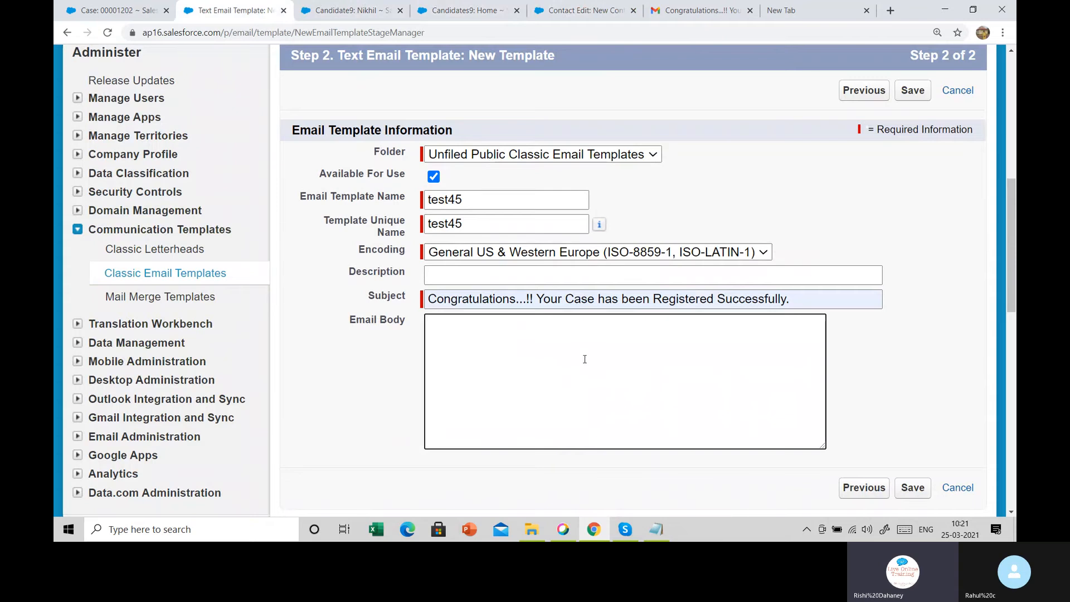
click(585, 359)
key(ctrl+v)
click(917, 495)
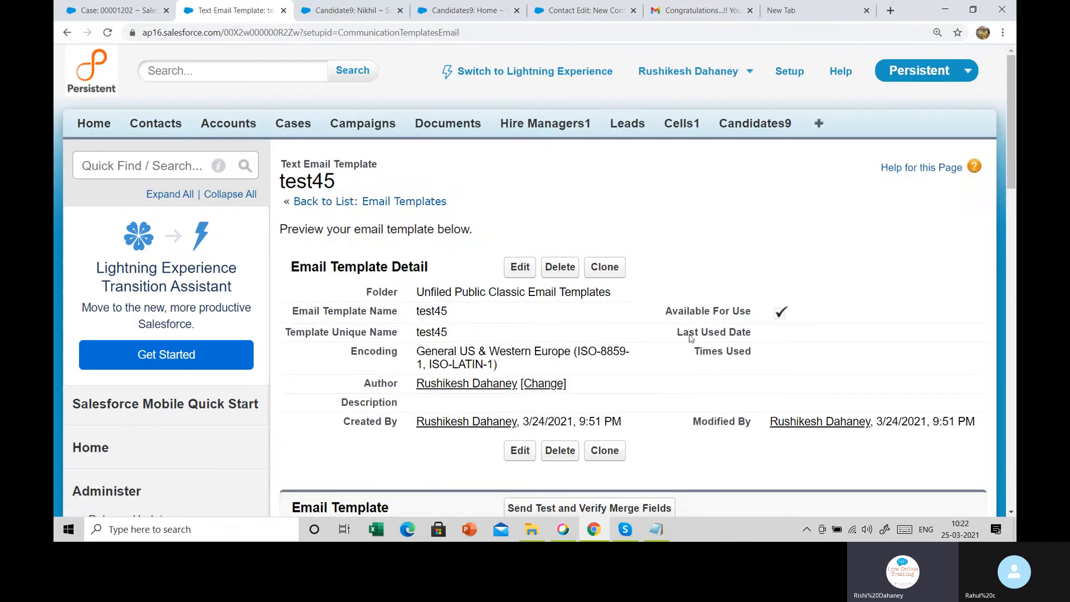
Send a test preview of test45 to a different recipient's email address
scroll(663, 365, down, 3)
click(589, 320)
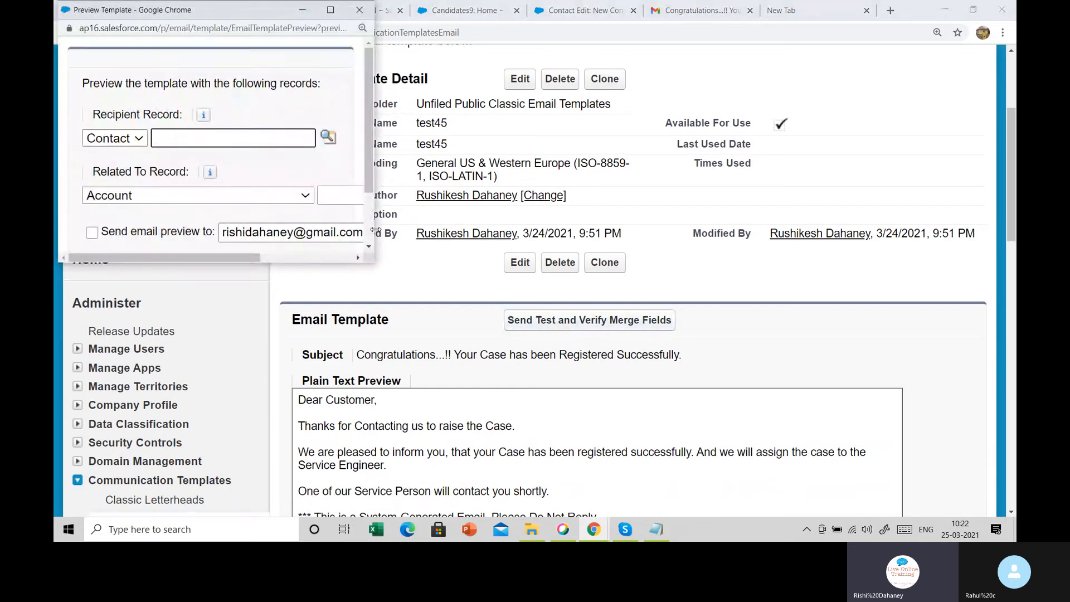
drag(374, 231, 569, 231)
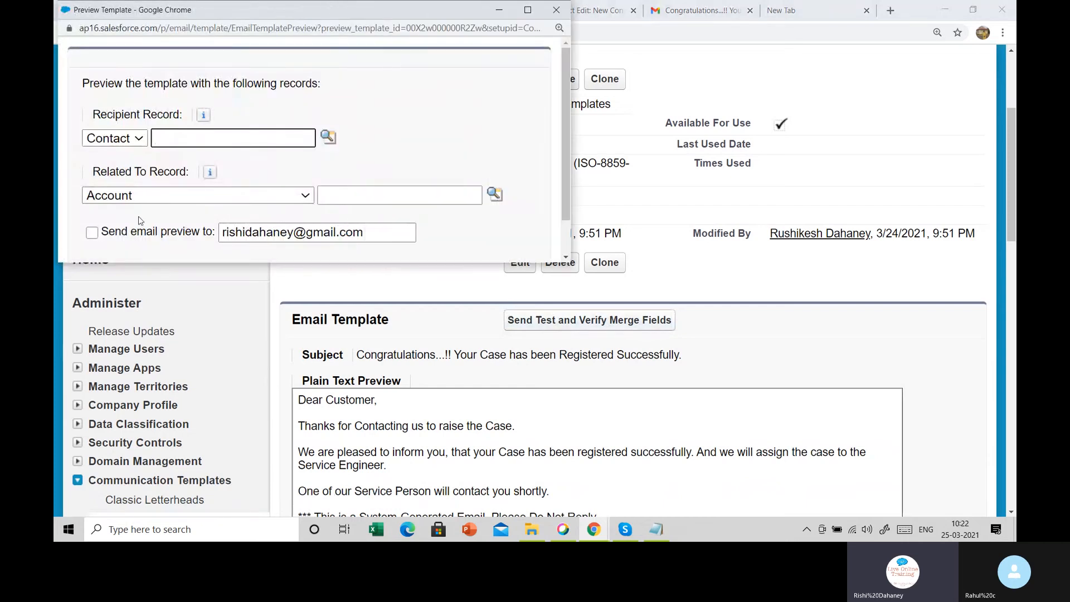
click(92, 233)
drag(291, 236, 201, 236)
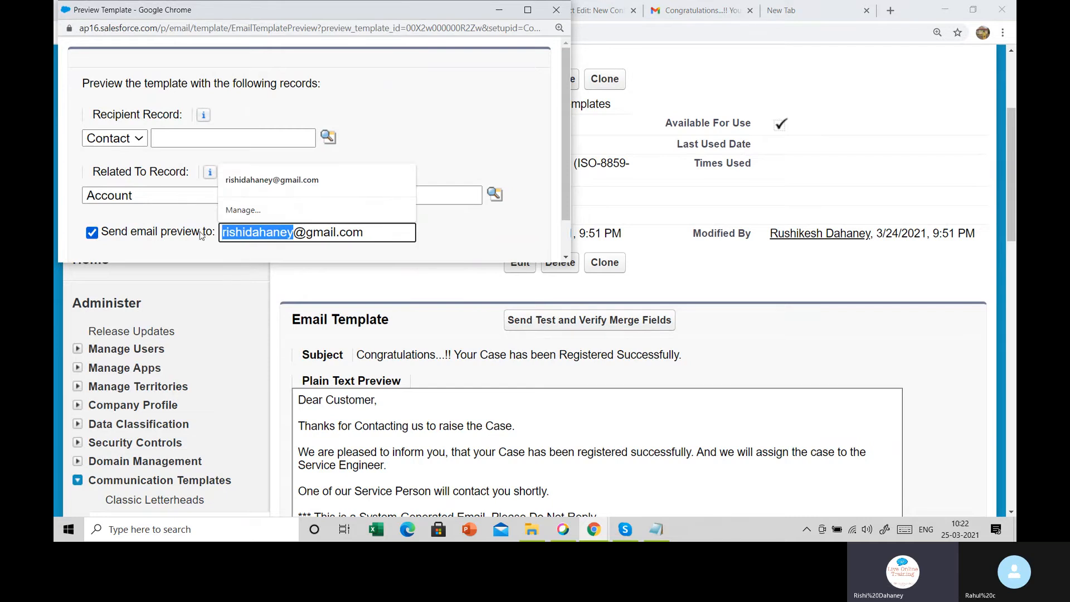
text(ni)
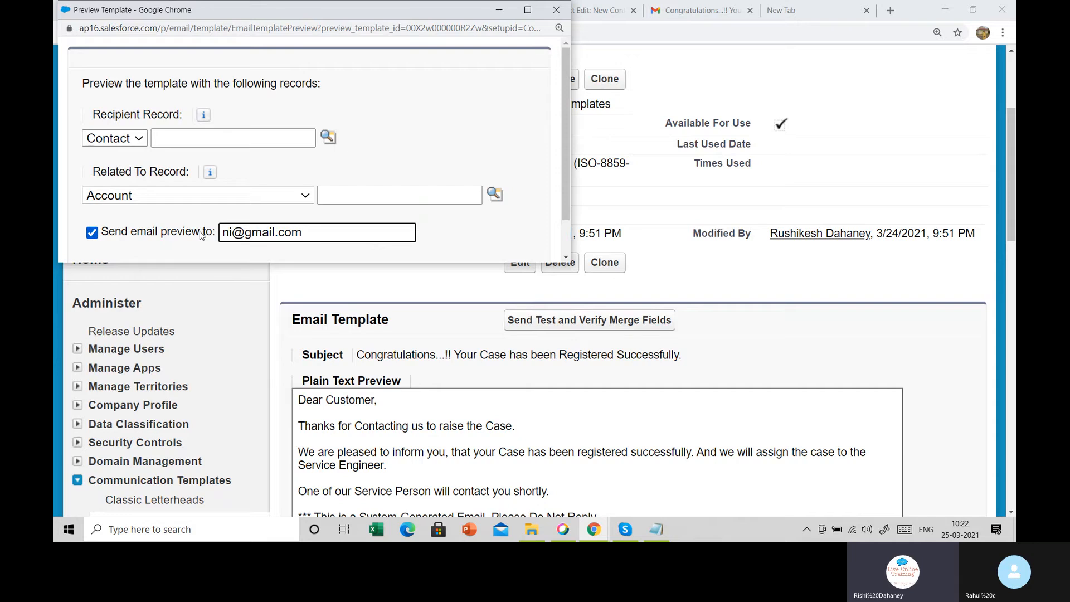
key(BackSpace)
key(BackSpace)
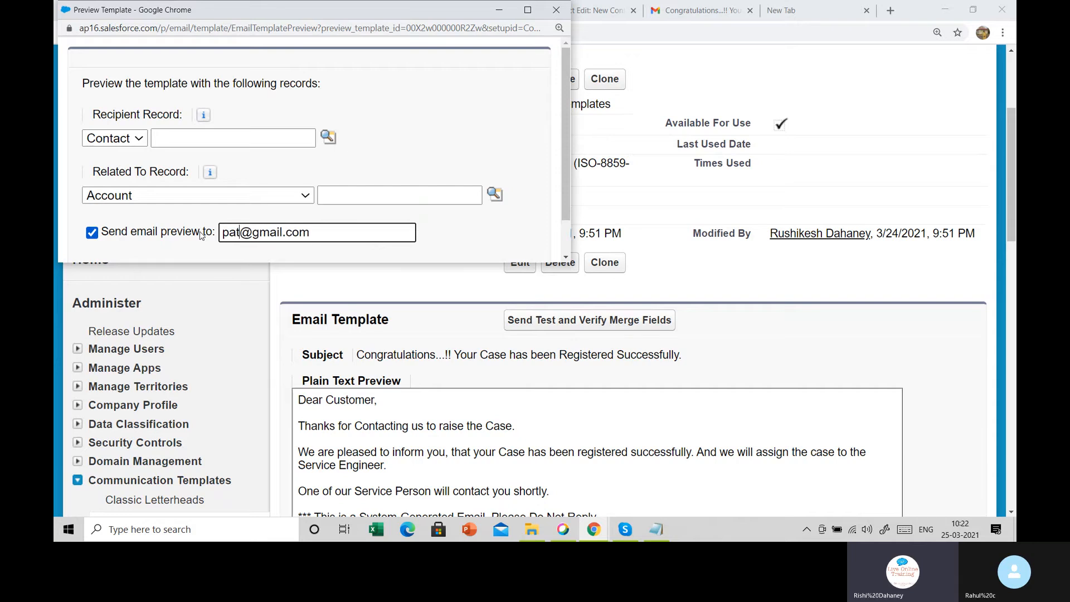
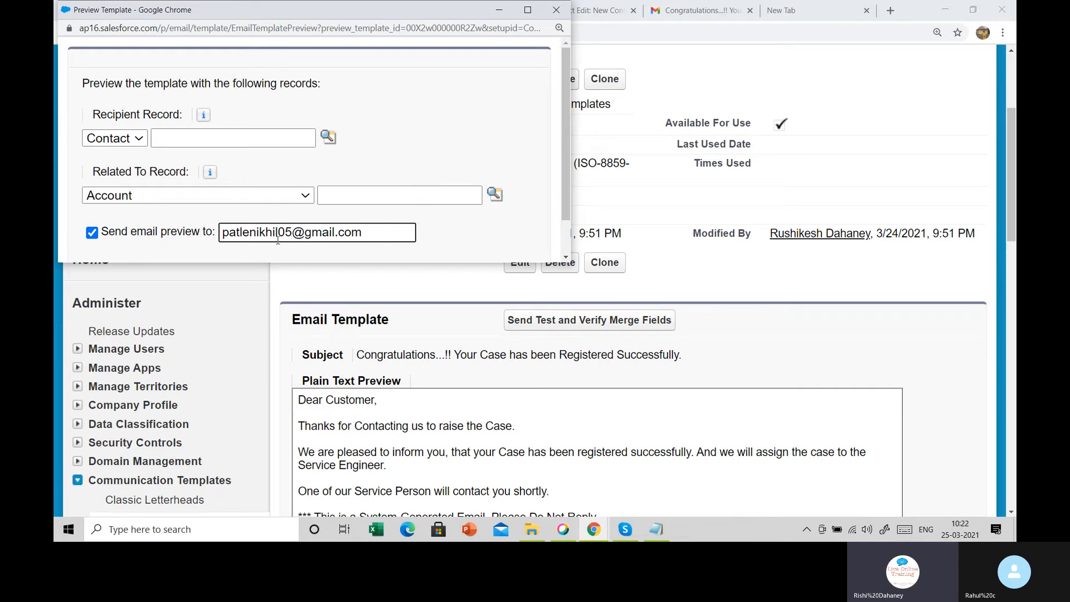
scroll(412, 227, down, 1)
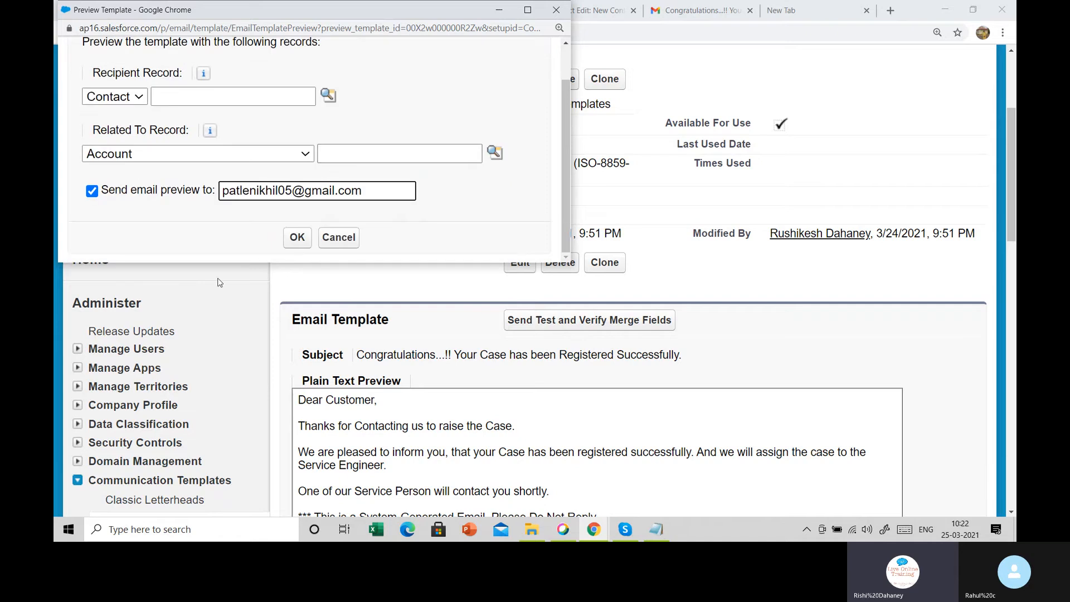
click(296, 238)
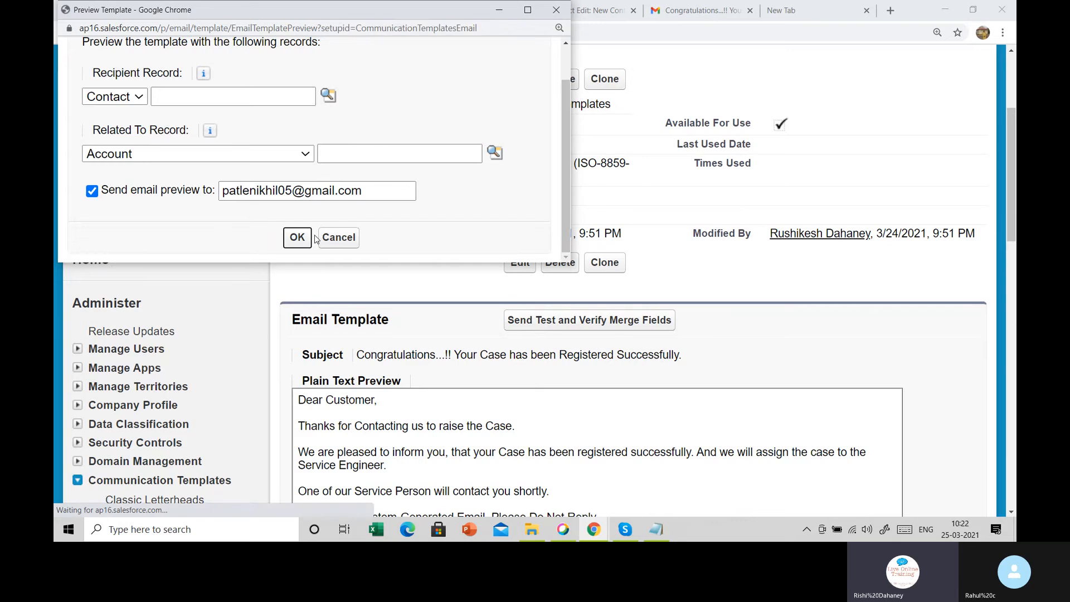
Reopen the Send Test and Verify Merge Fields preview, then close it without sending
scroll(360, 202, down, 5)
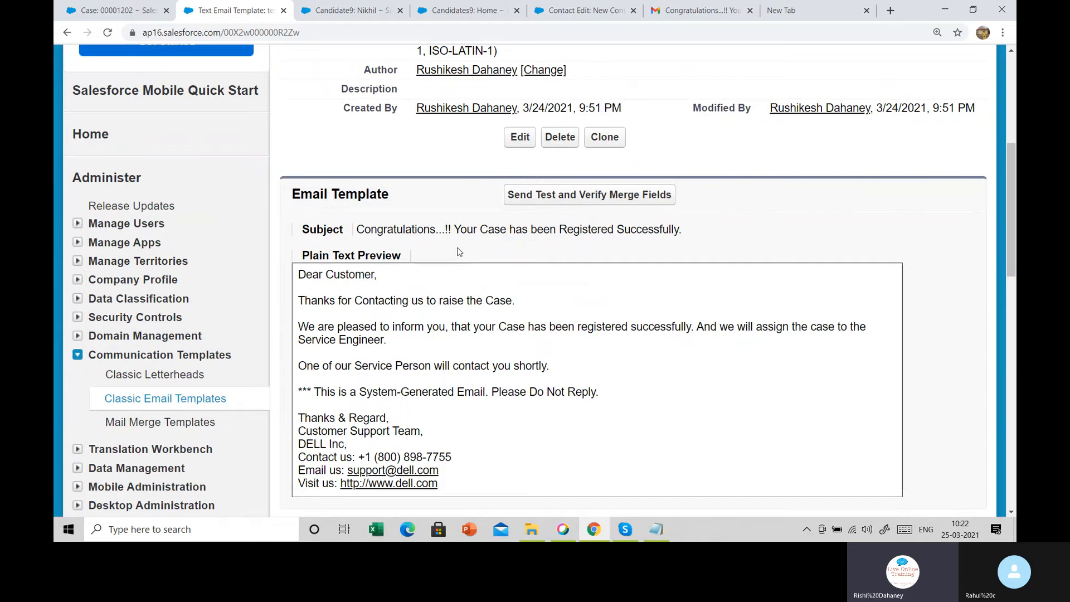
click(547, 196)
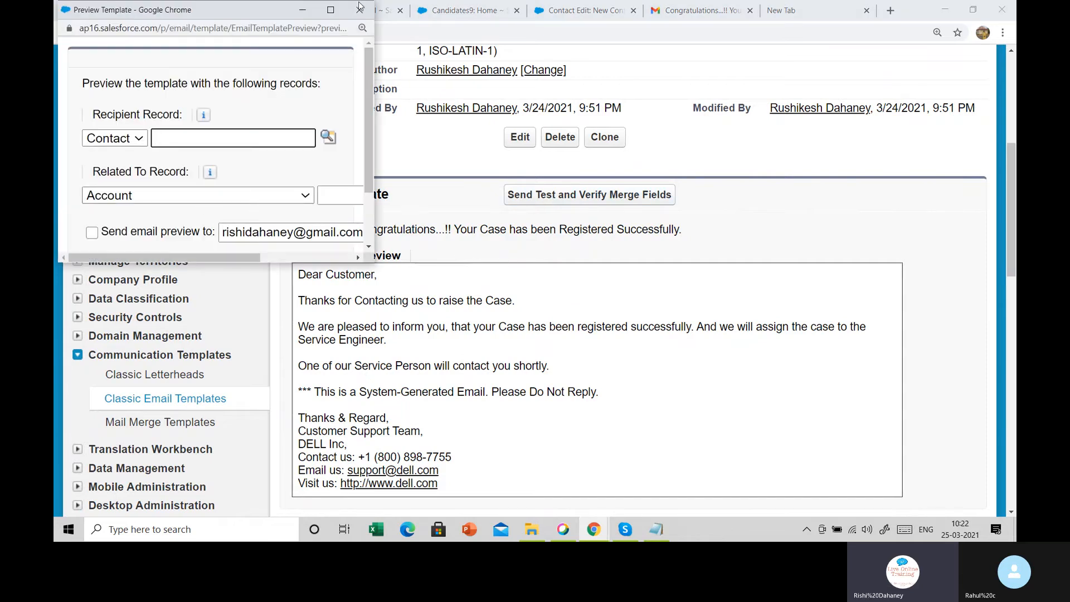
drag(374, 66, 528, 66)
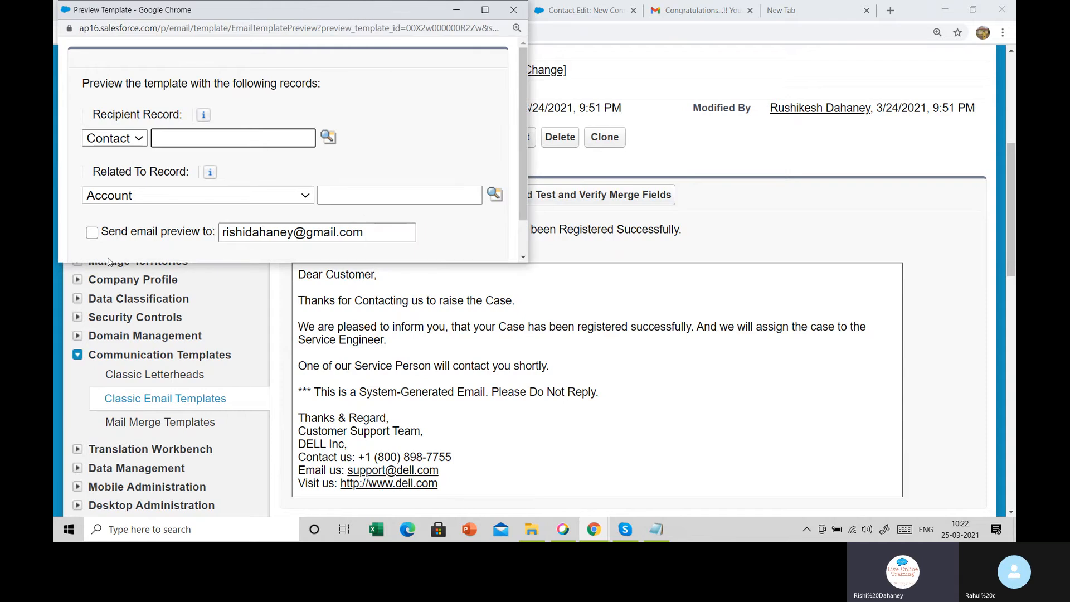
click(92, 233)
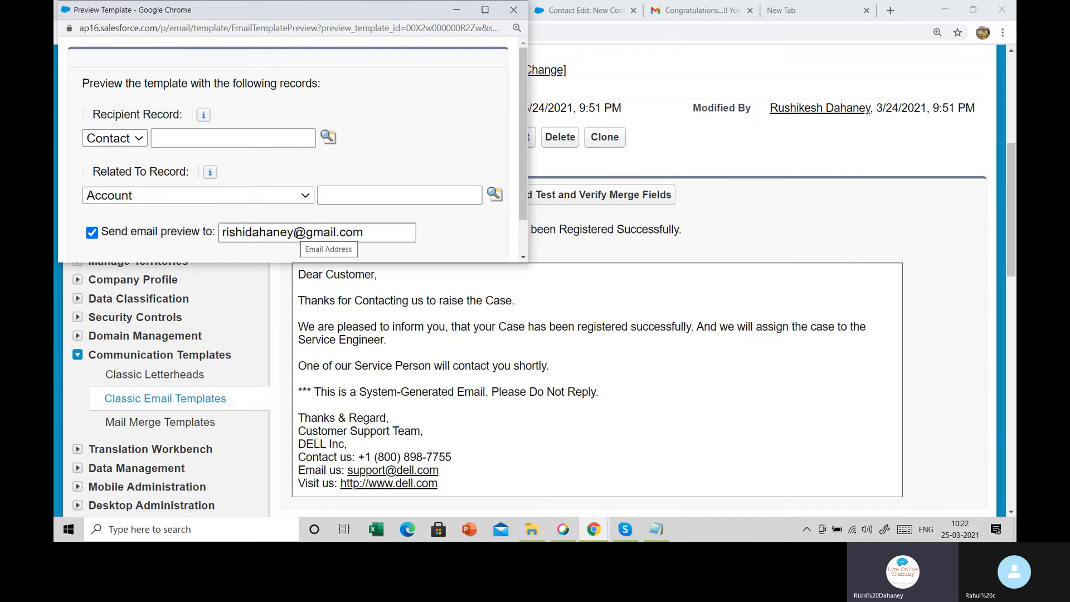
click(513, 9)
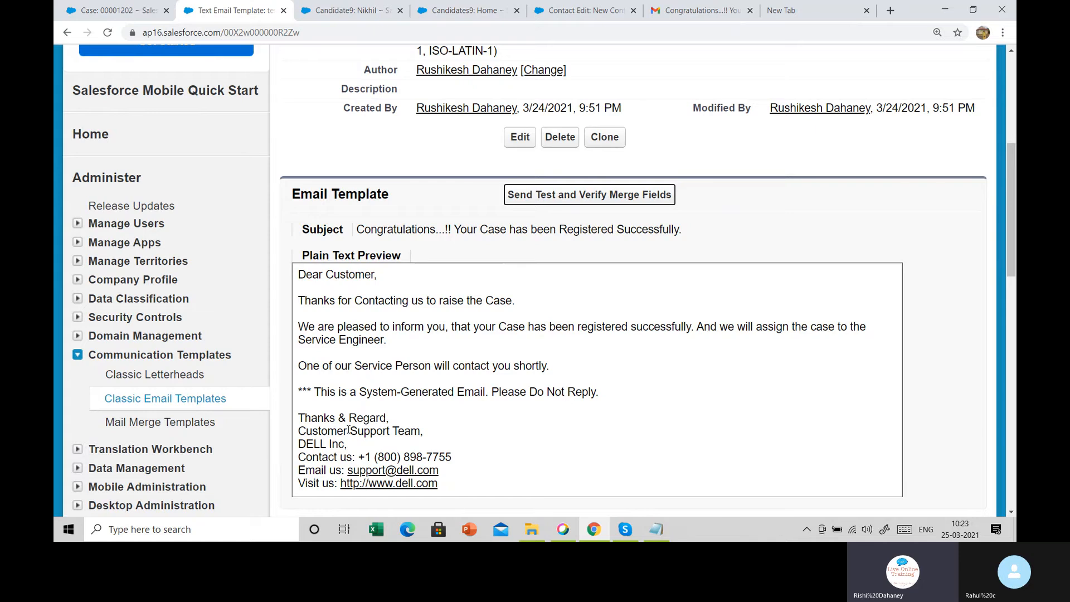
Highlight the start of the test preview heading in Salesforce, then clear the highlight
drag(338, 255, 485, 258)
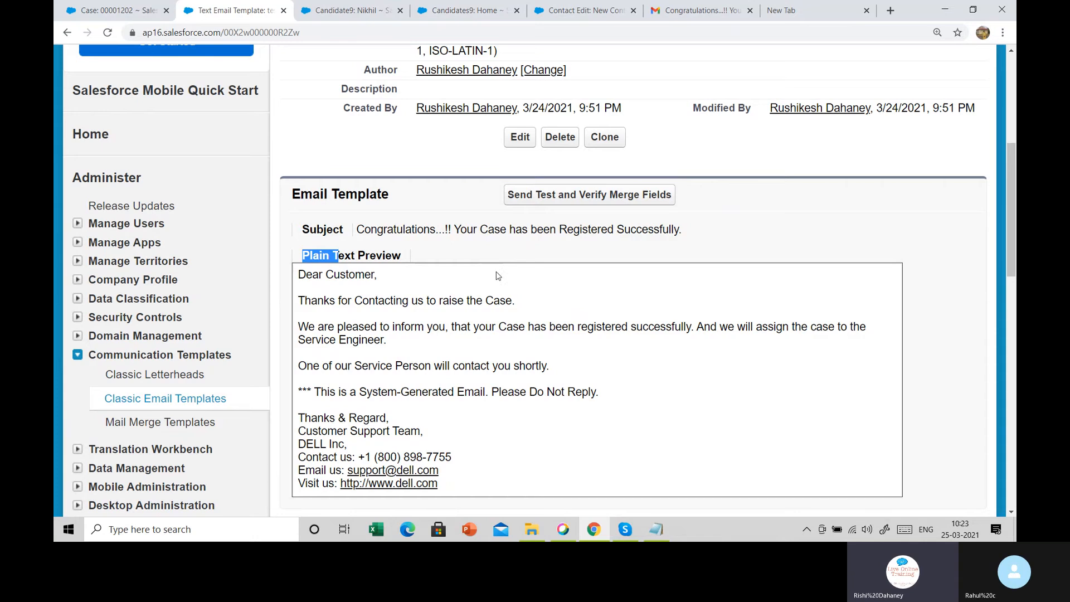
click(566, 334)
scroll(566, 337, up, 6)
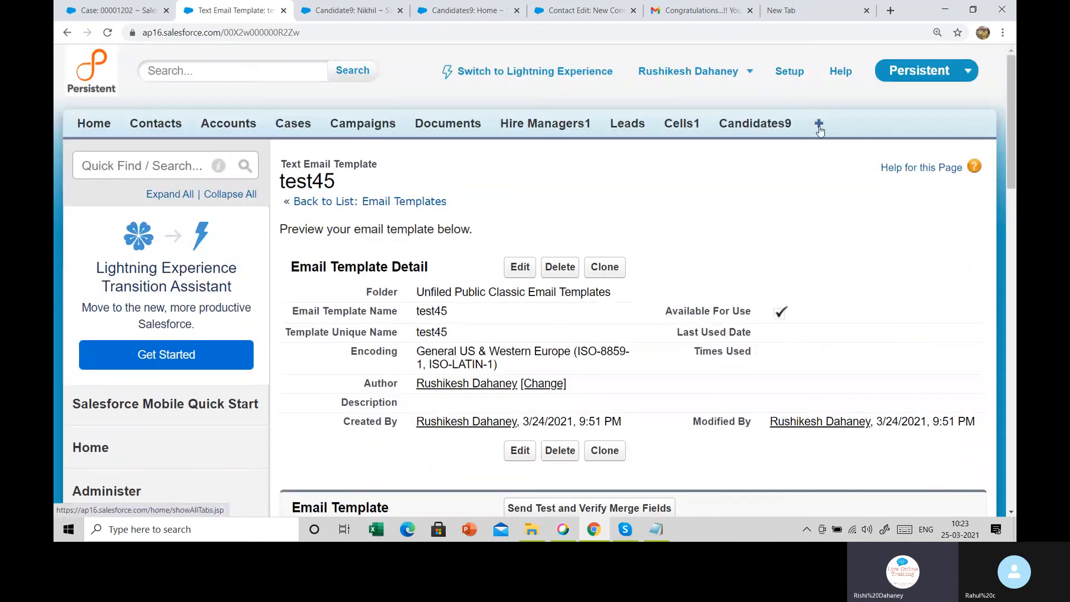
In Gmail's Sent folder, open the Notes Admin + Development Module email and highlight its Reports & Dashboards topic
click(718, 5)
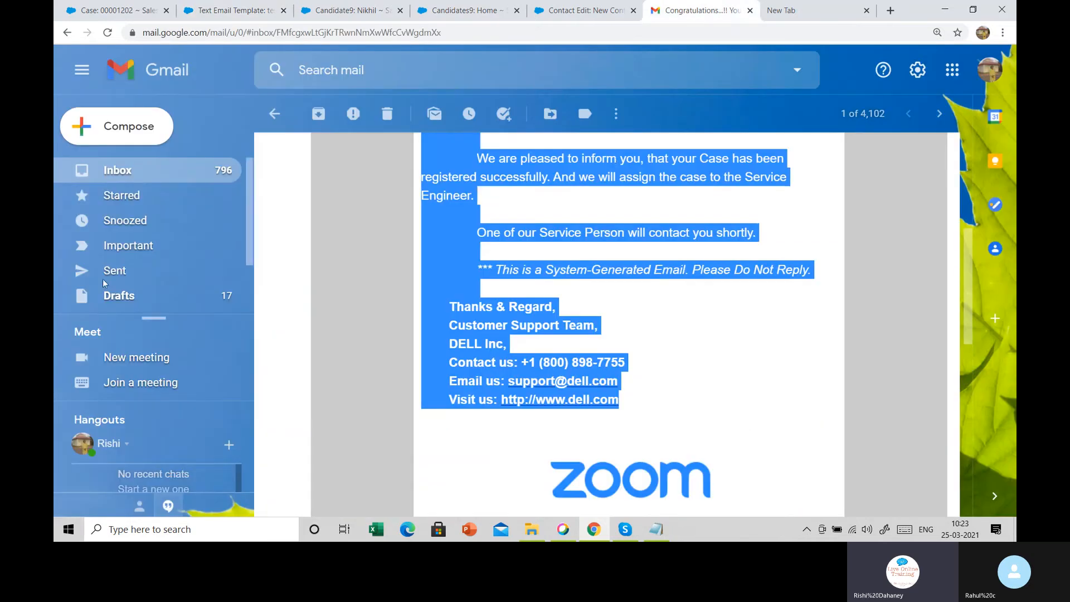
click(274, 114)
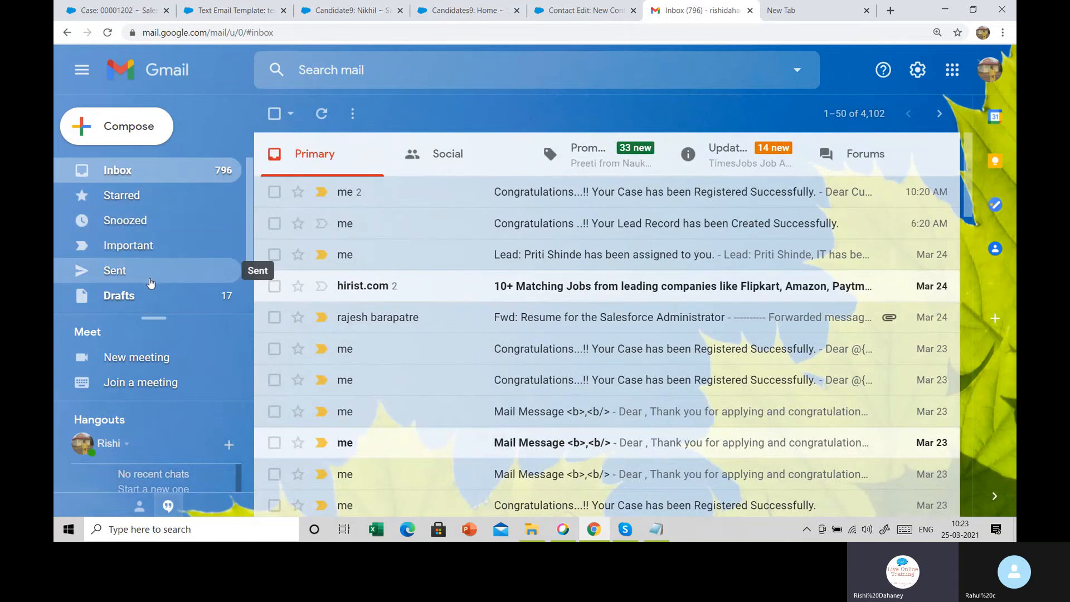
click(147, 281)
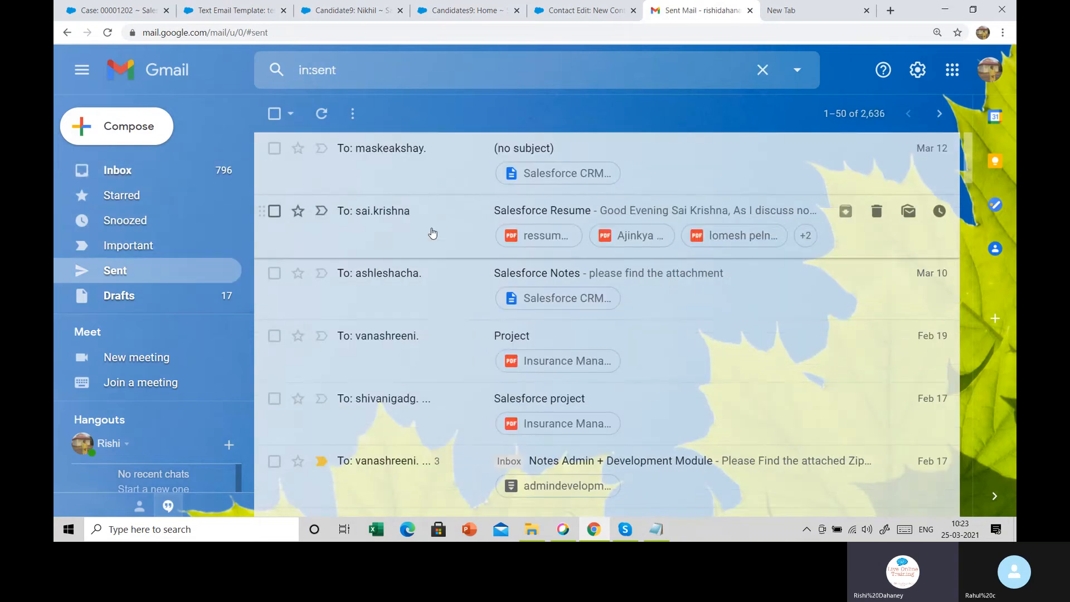
scroll(400, 346, down, 2)
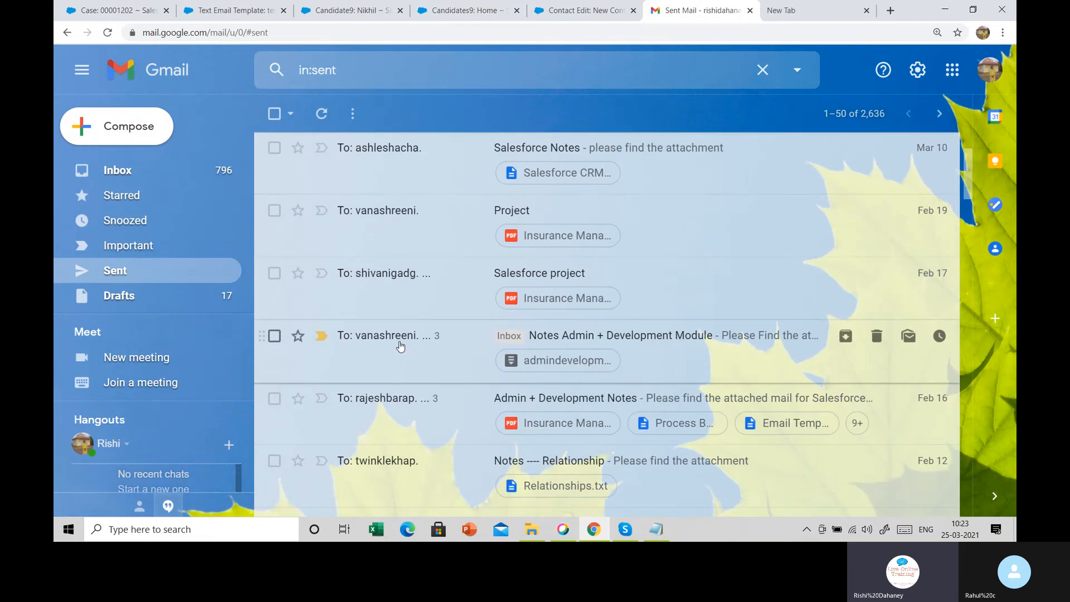
click(400, 346)
click(459, 229)
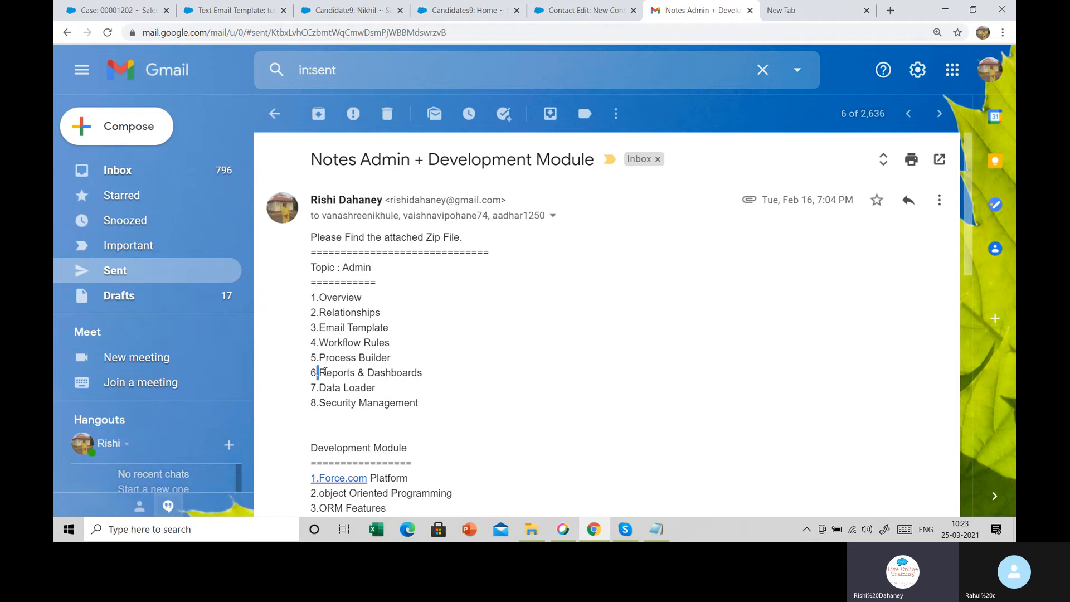
drag(325, 373, 446, 377)
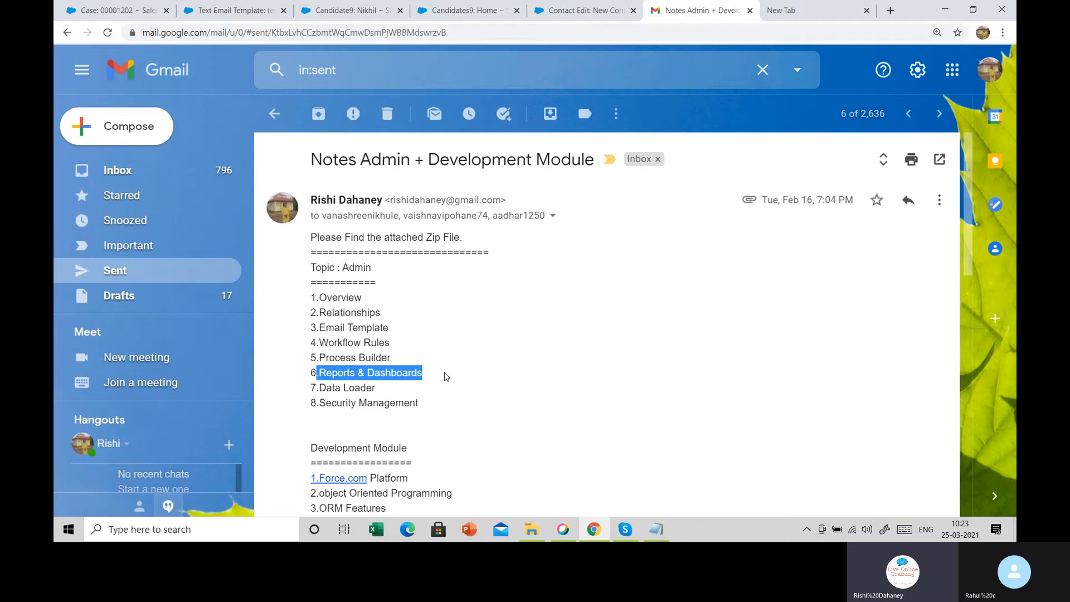
click(447, 376)
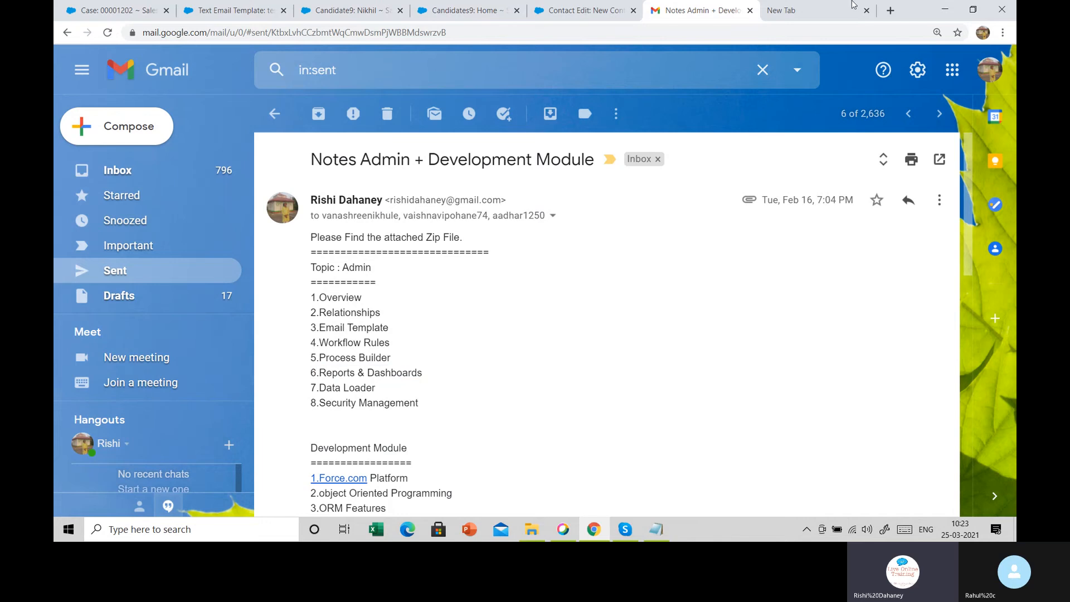
click(546, 4)
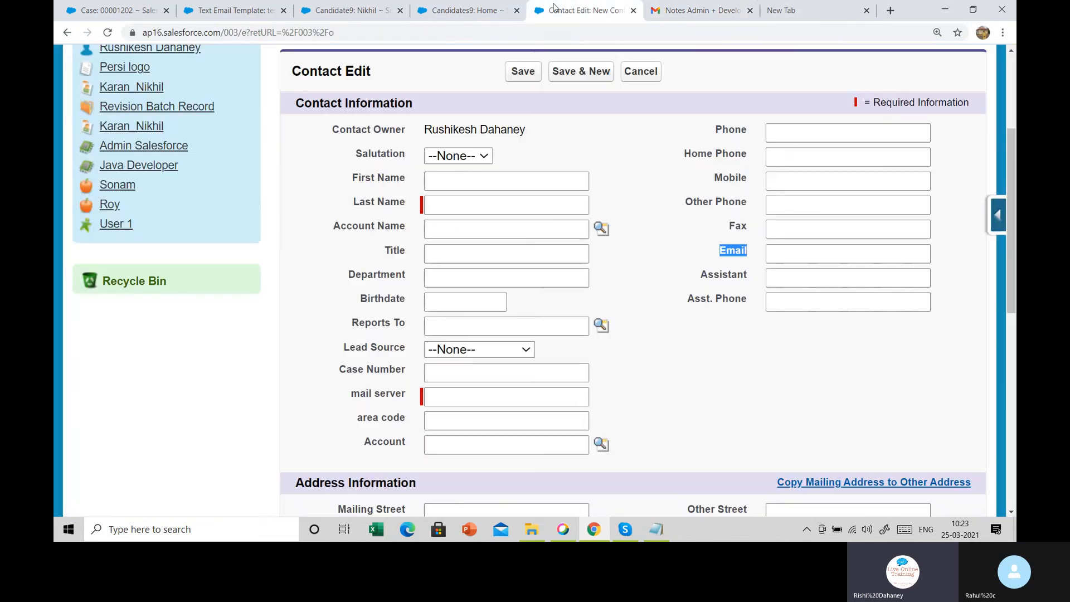
click(658, 532)
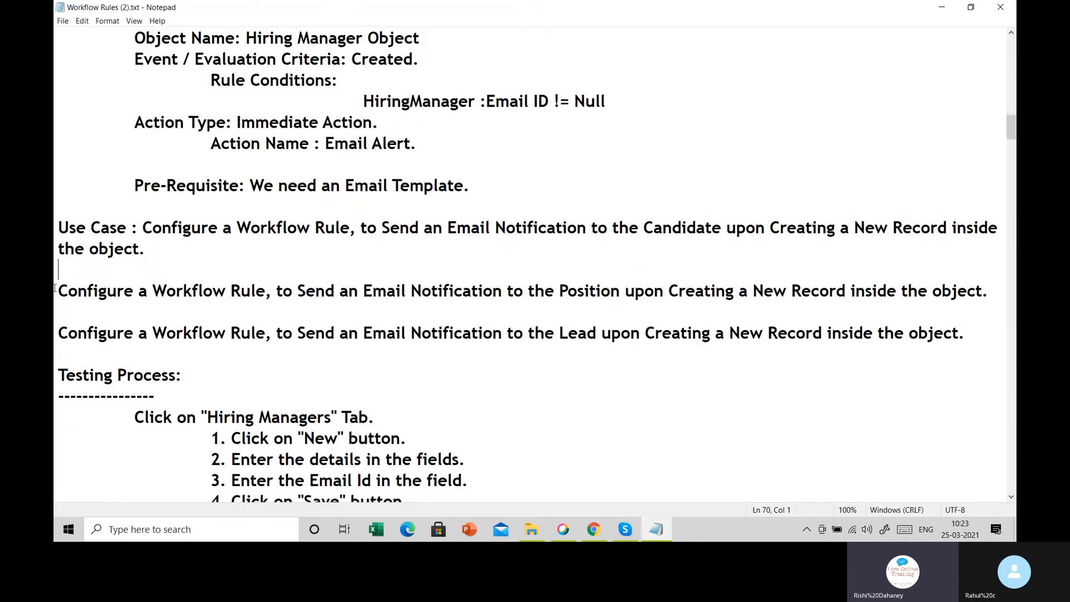
scroll(72, 295, down, 2)
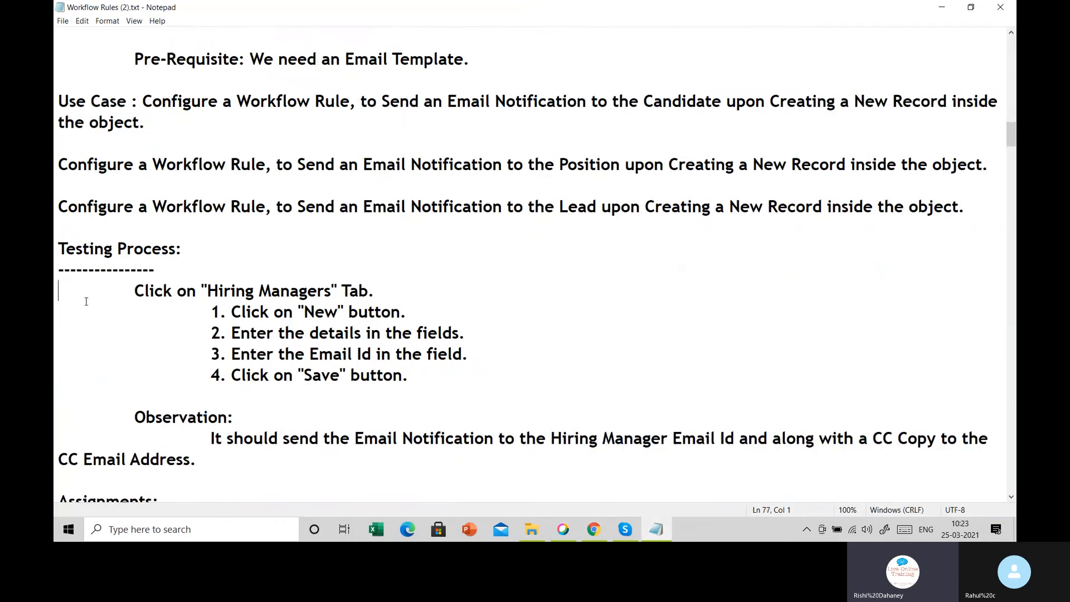
scroll(102, 326, down, 4)
scroll(101, 326, down, 7)
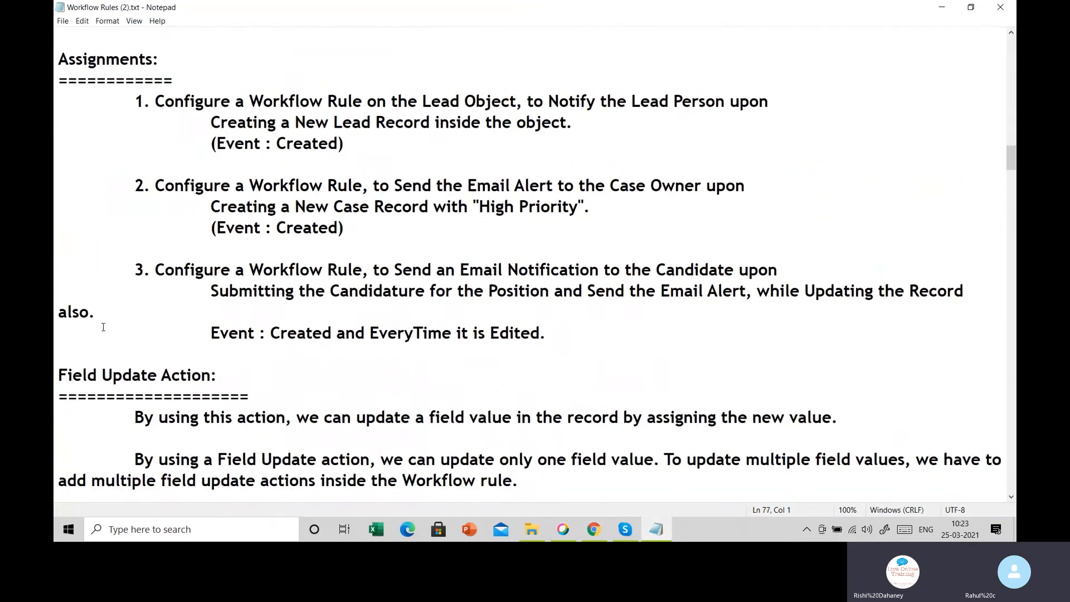
scroll(103, 324, down, 1)
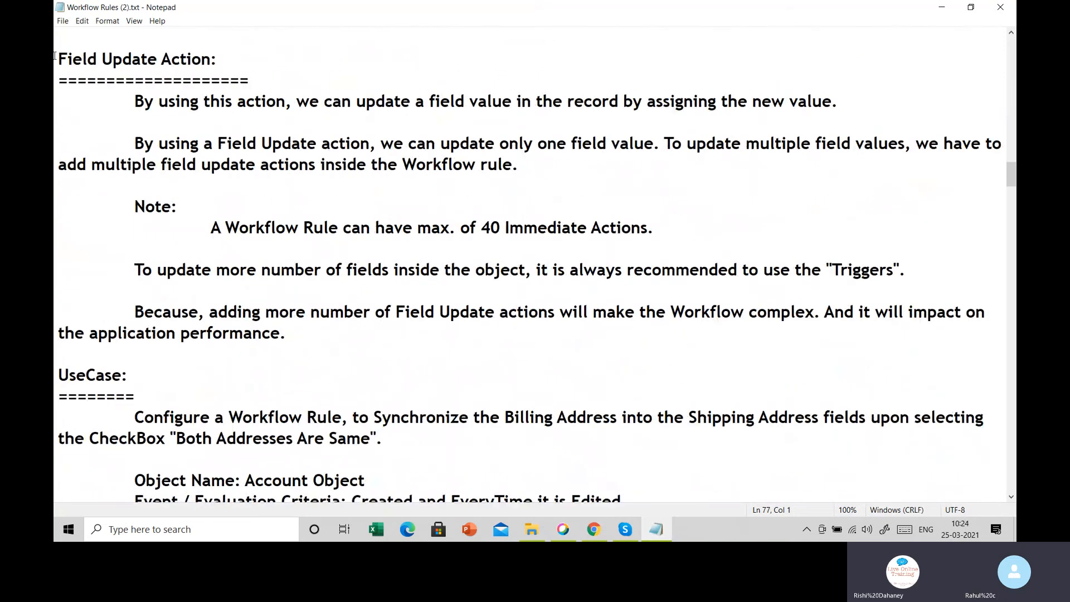
drag(54, 56, 228, 54)
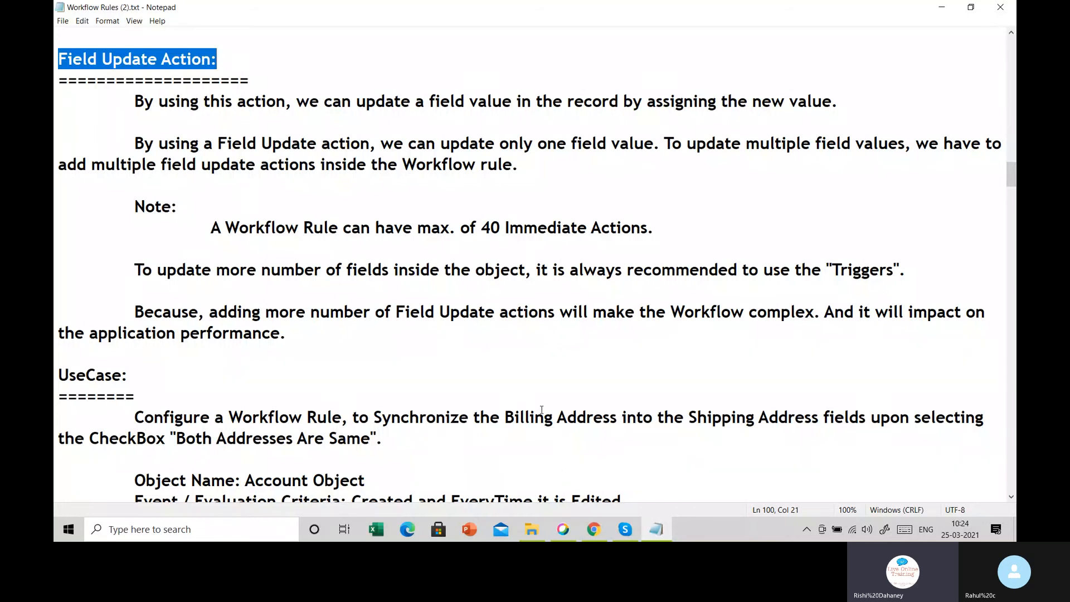
Review the Account fields list from the Accounts tab, then open Hire Managers1 and the All Tabs page
click(593, 529)
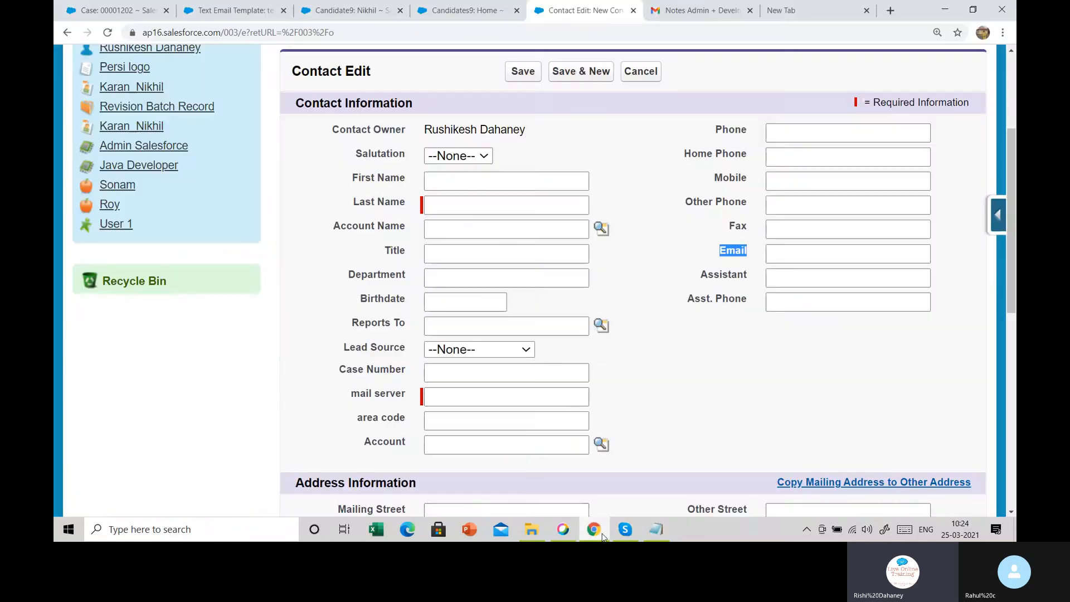
scroll(488, 371, down, 3)
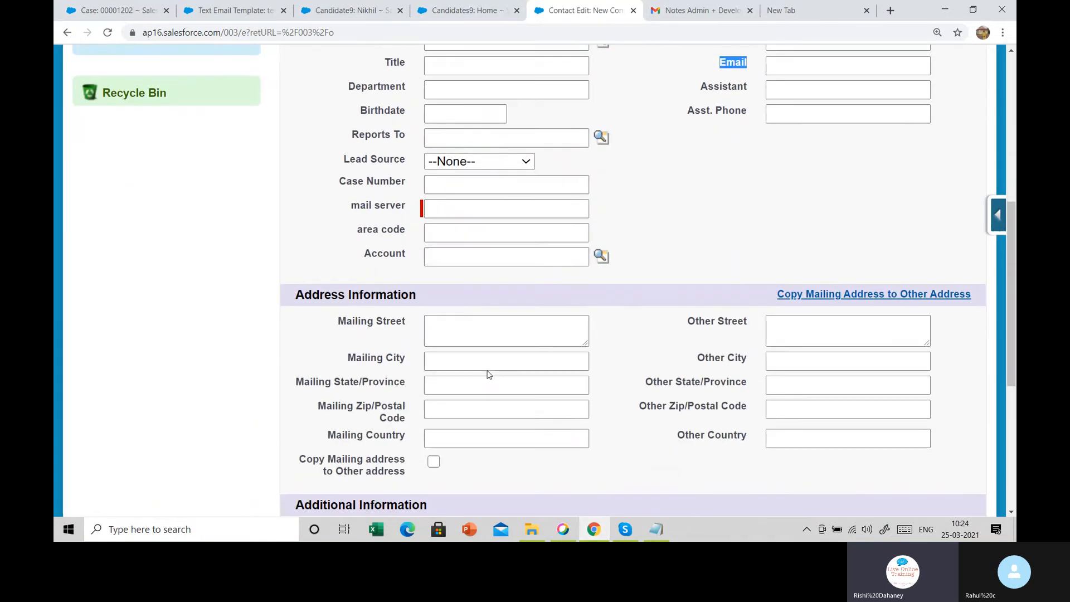
scroll(488, 371, up, 6)
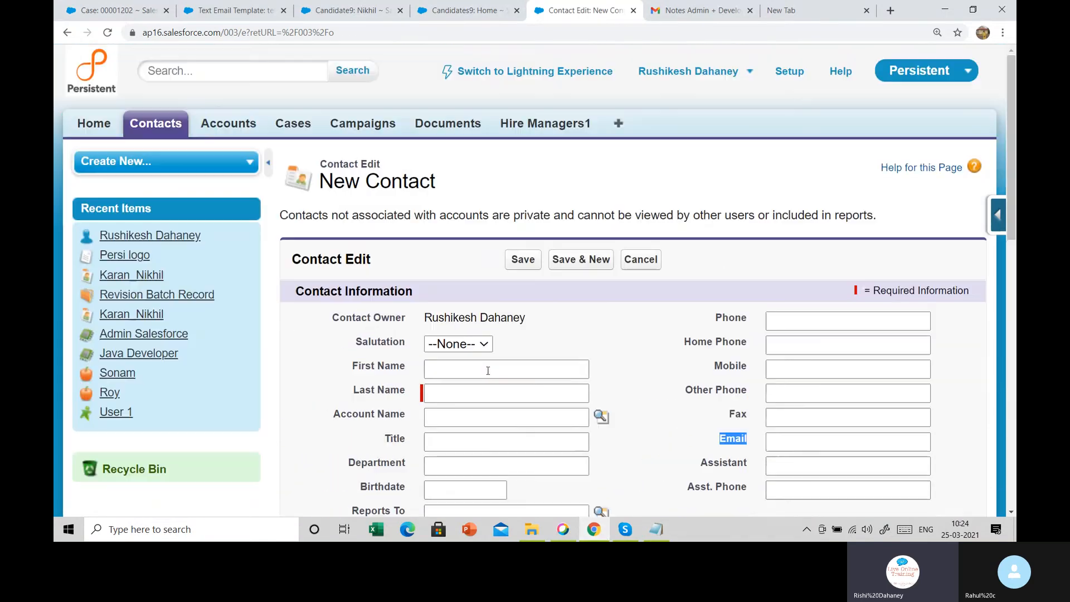
click(238, 126)
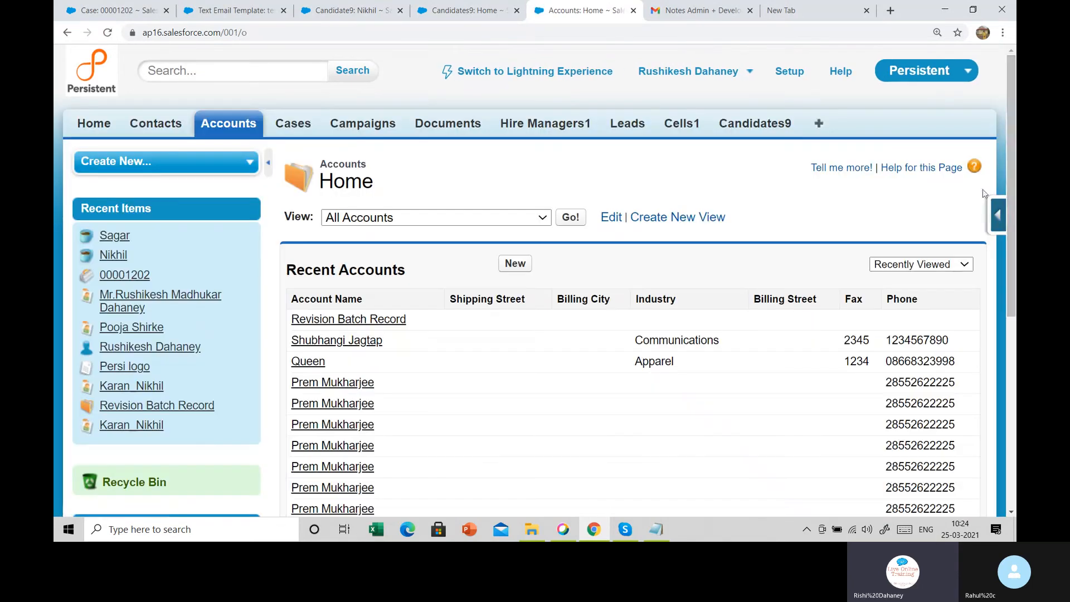
click(1002, 218)
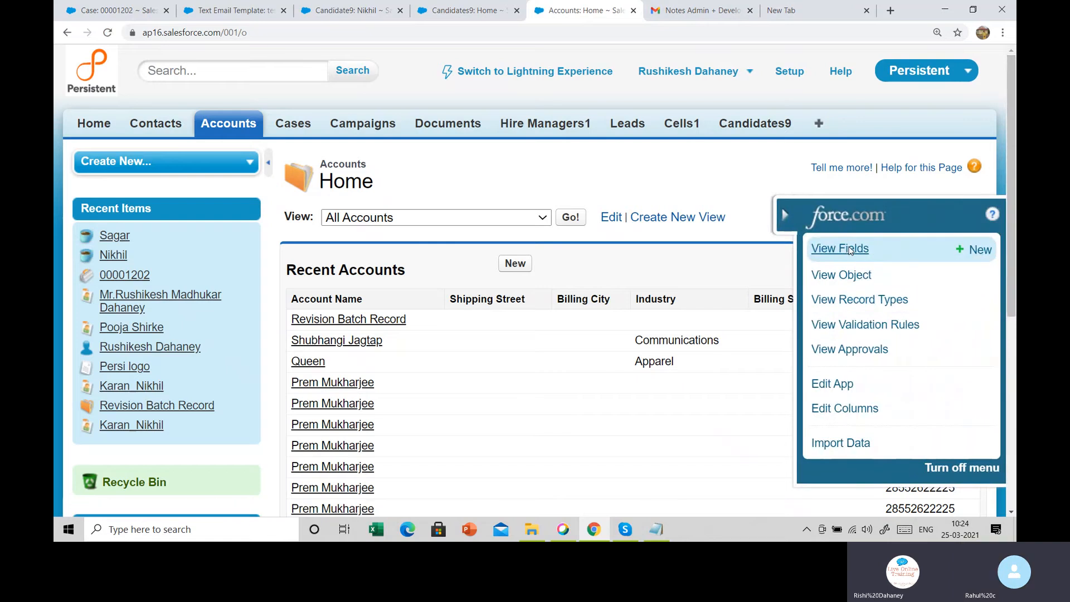
click(850, 250)
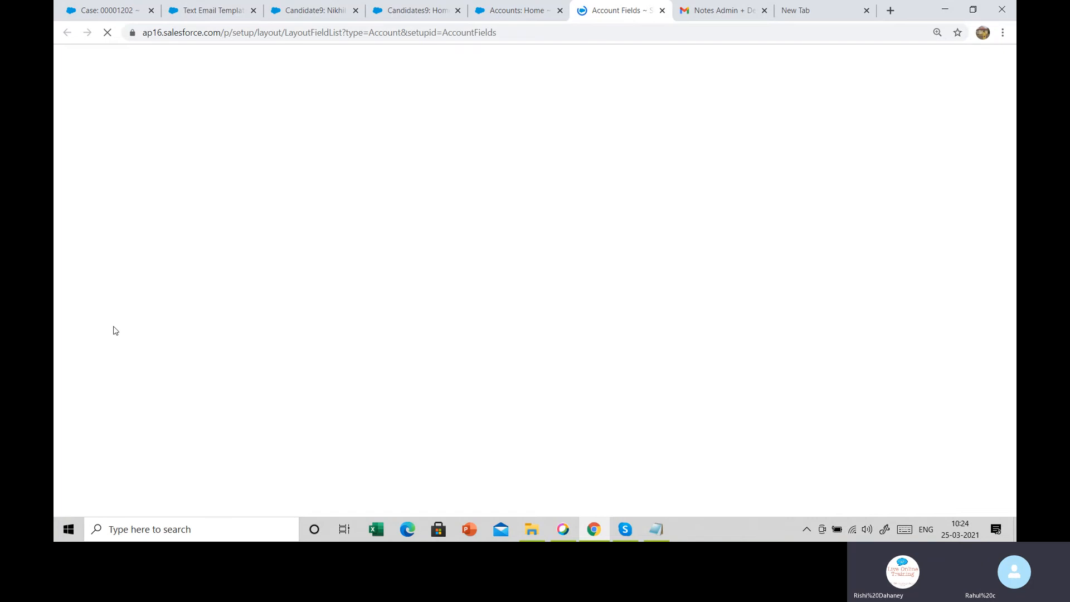
scroll(294, 318, down, 15)
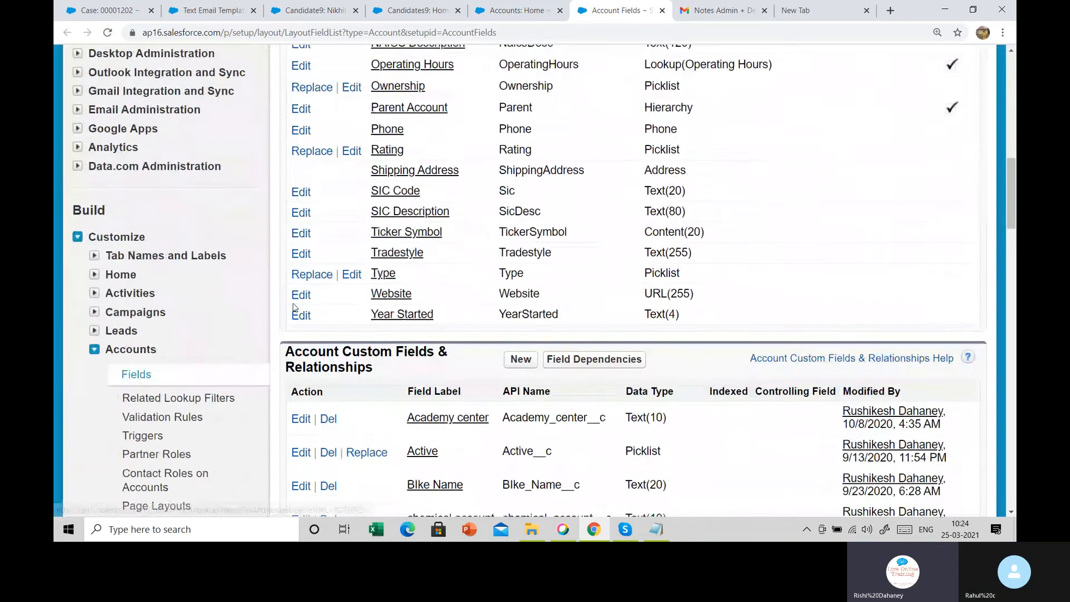
scroll(294, 309, down, 3)
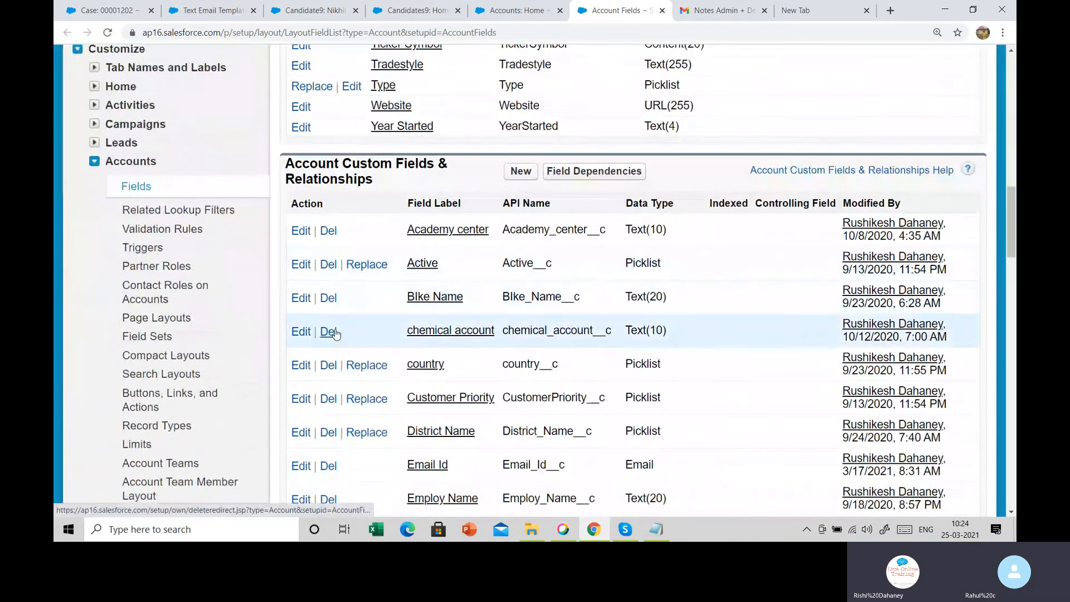
scroll(335, 333, up, 18)
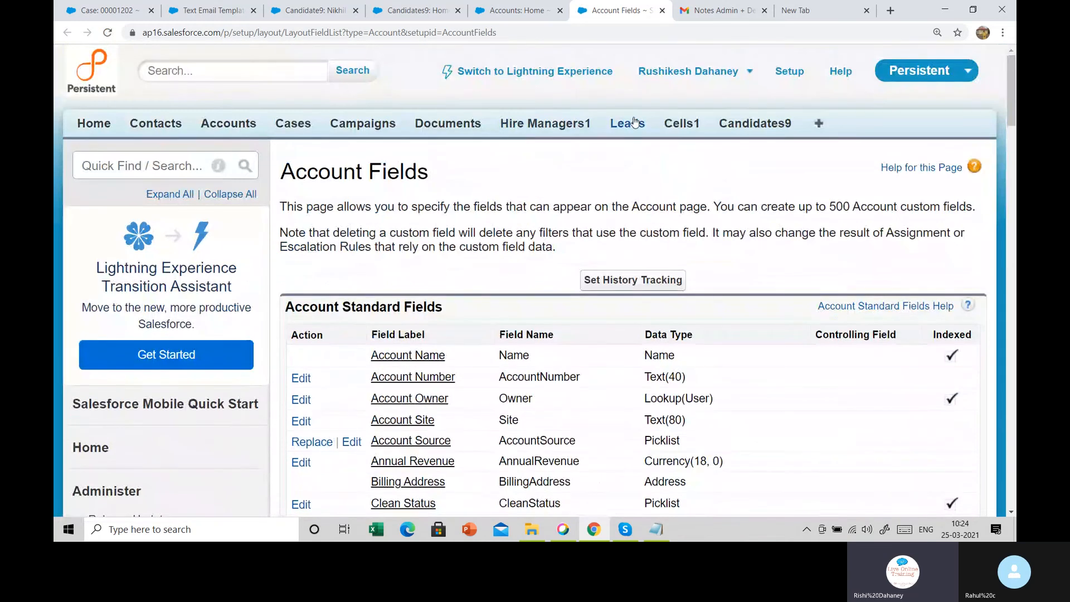
click(559, 127)
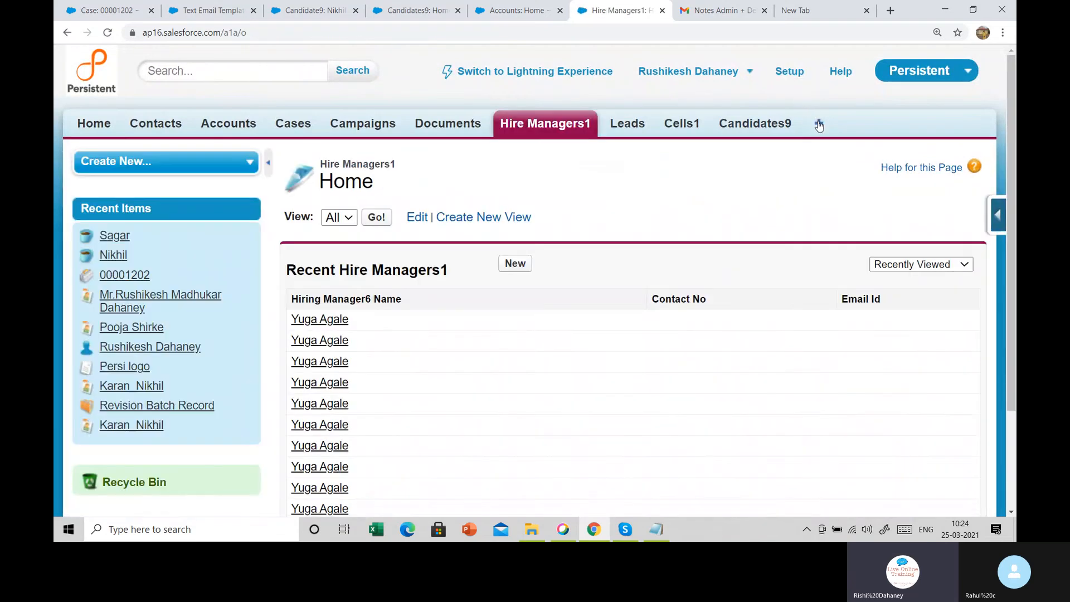
click(817, 124)
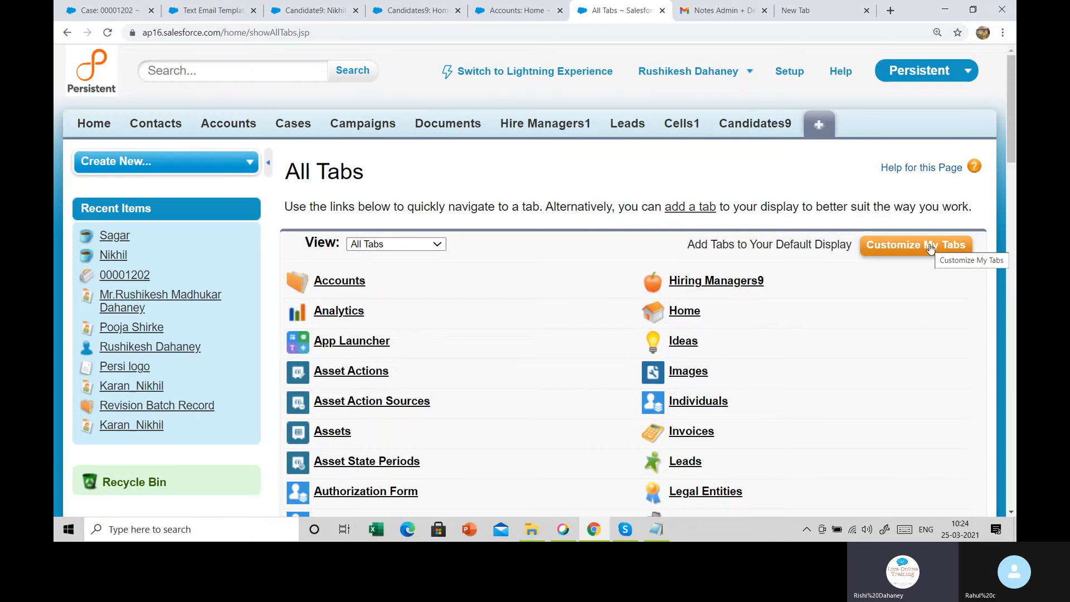
Open the classic email templates list under Setup's Communication Templates
click(790, 71)
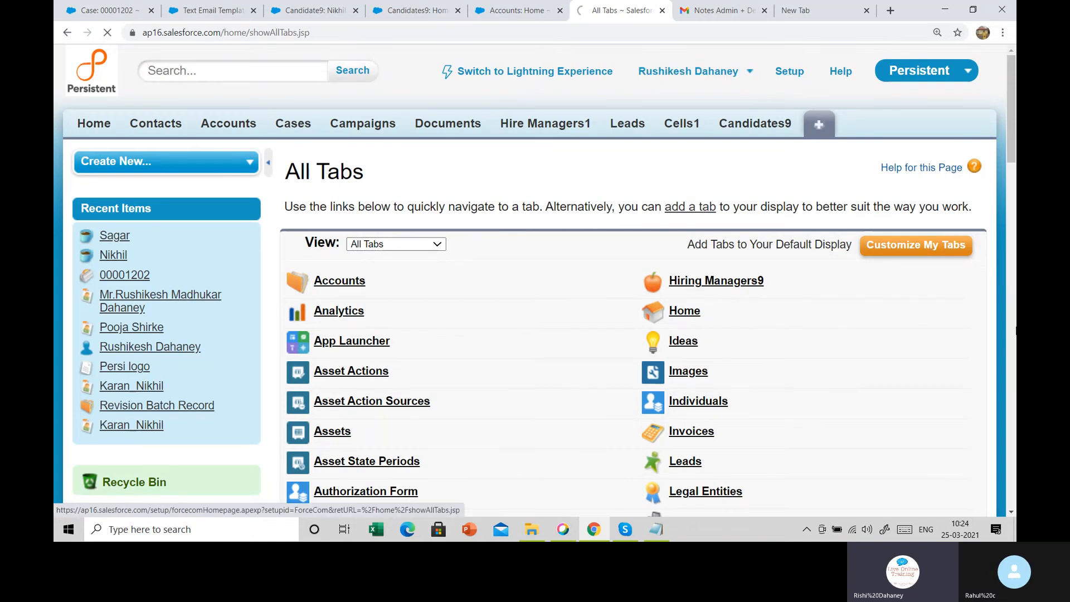
scroll(92, 264, down, 1)
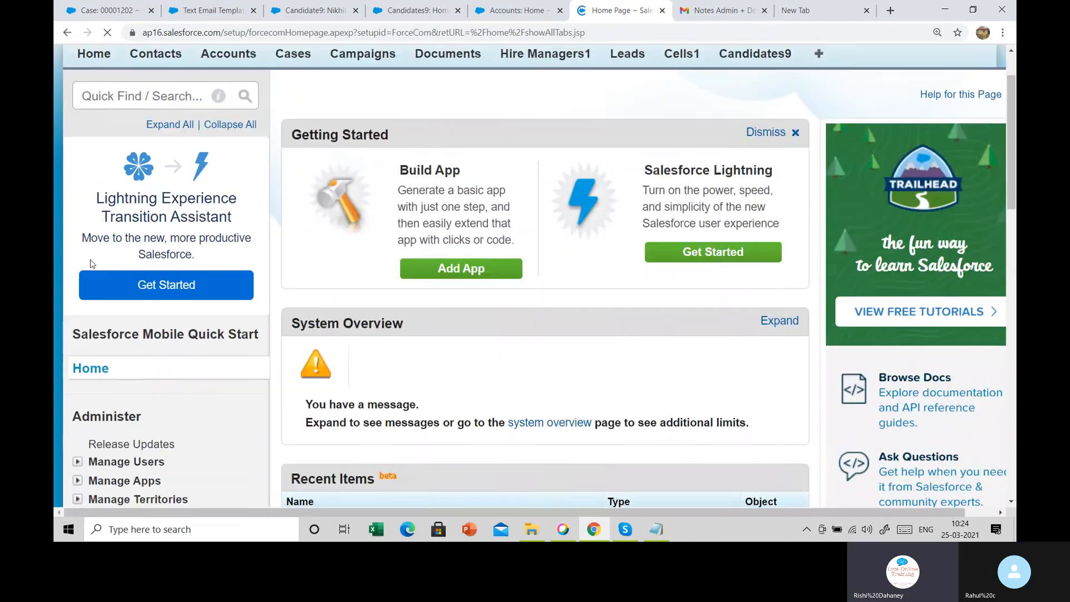
scroll(92, 263, down, 10)
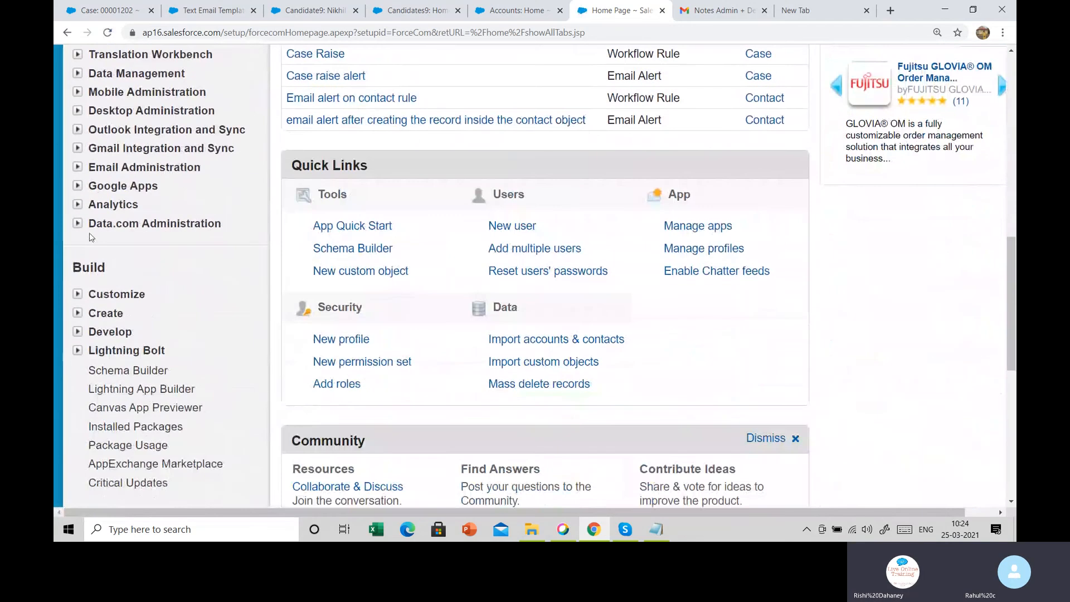
scroll(92, 139, up, 2)
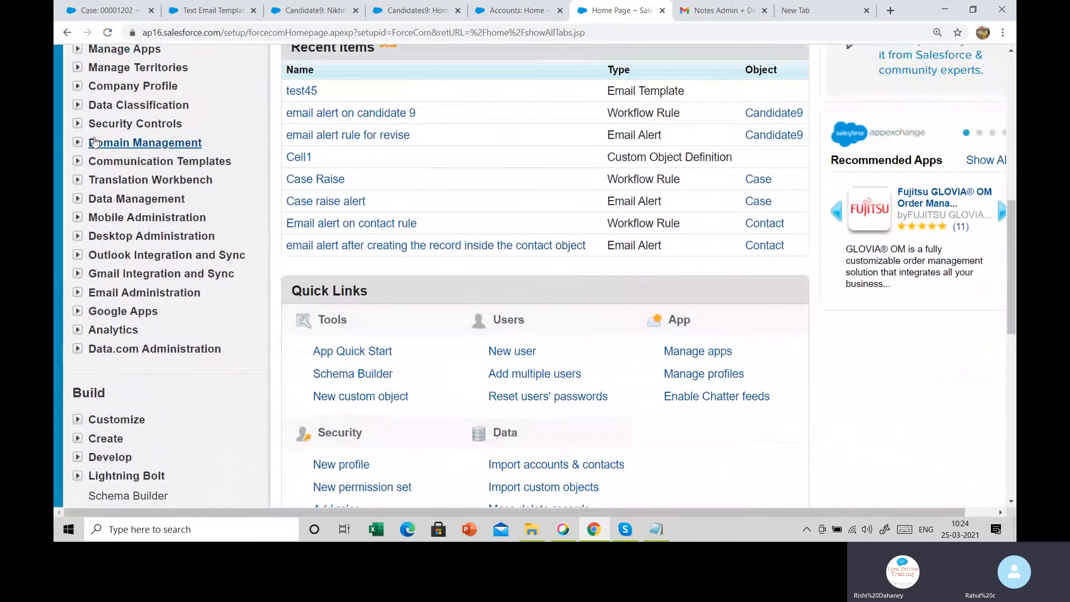
click(78, 165)
click(132, 202)
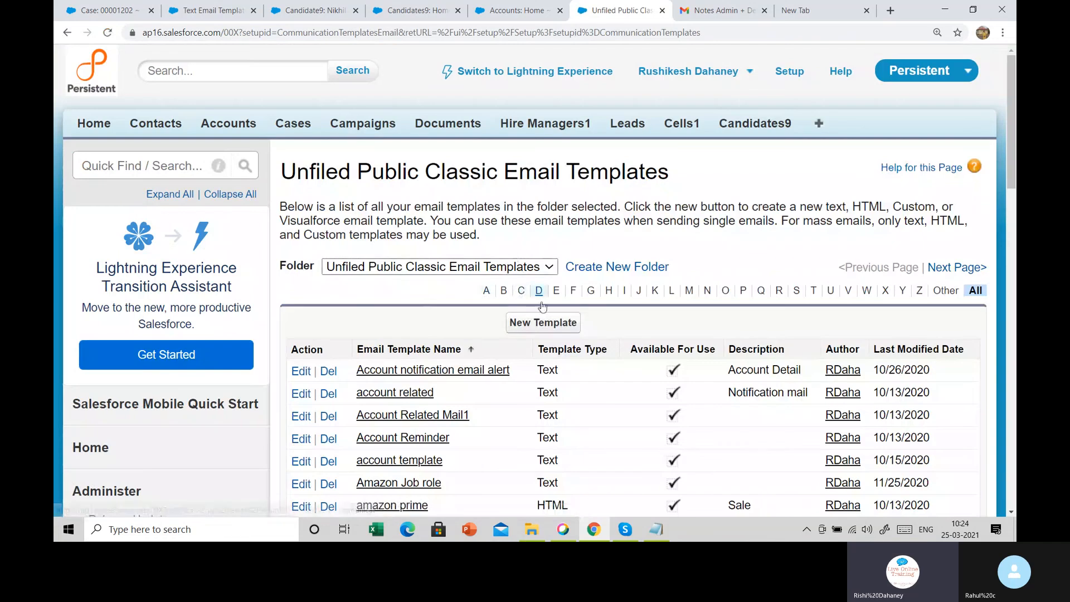
Begin a new template of type Custom (without using Classic Letterhead)
click(540, 326)
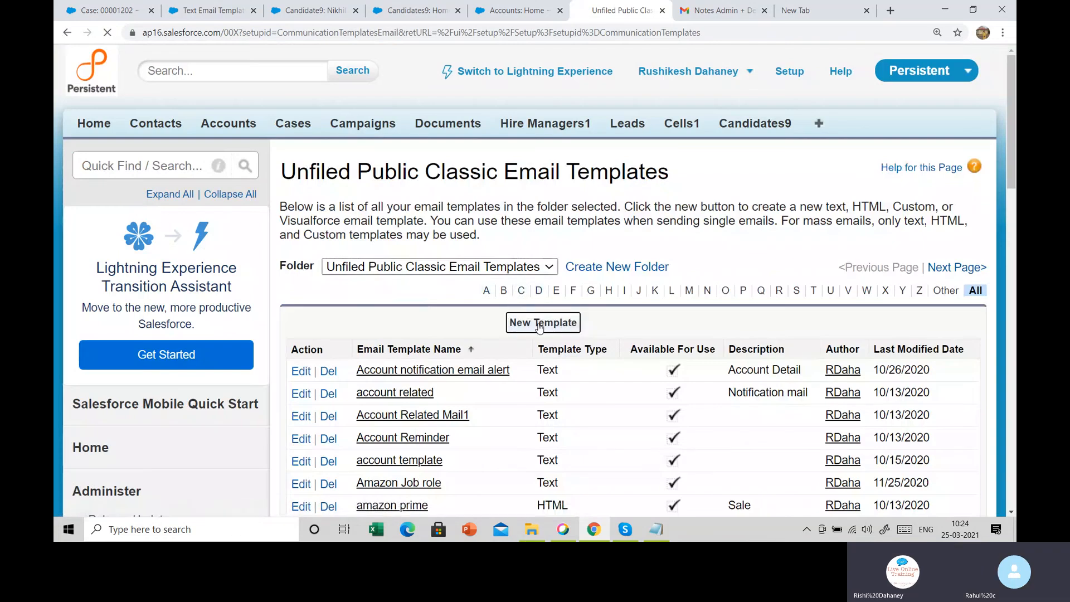
scroll(530, 319, down, 2)
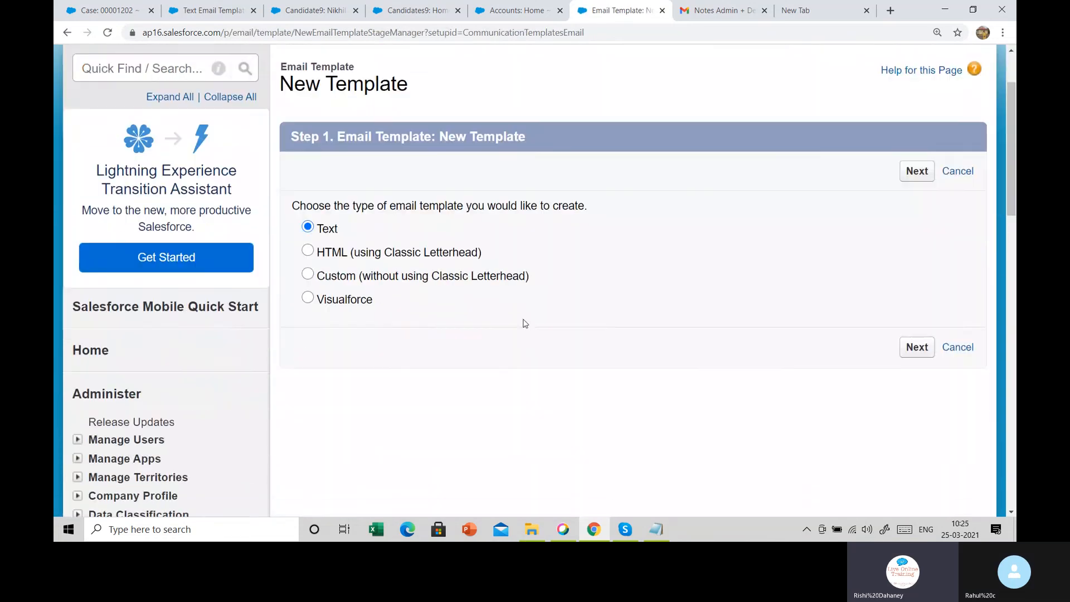
double_click(317, 203)
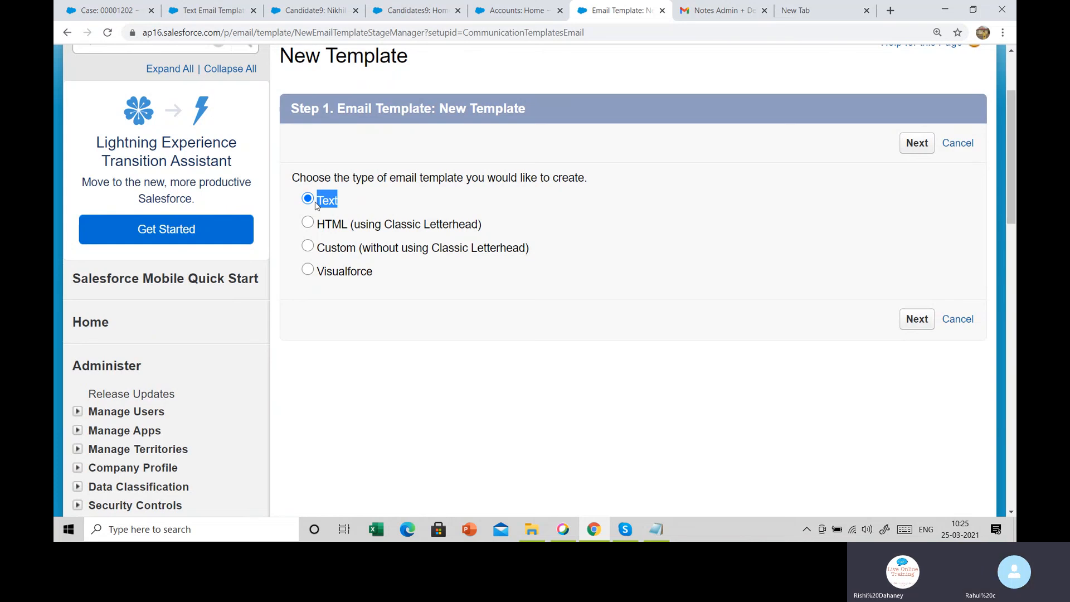
click(328, 231)
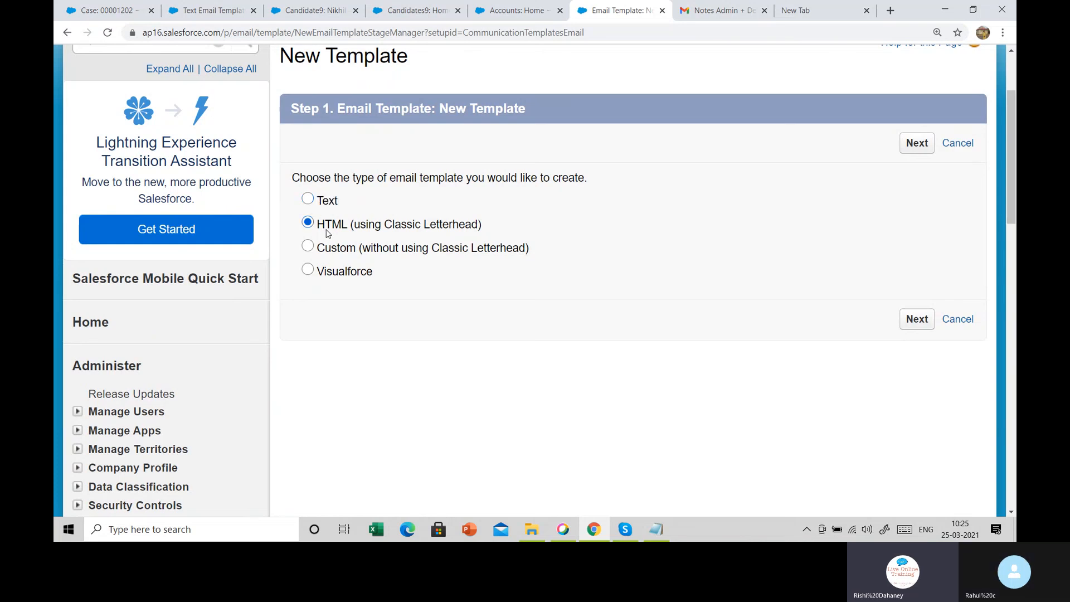
click(332, 247)
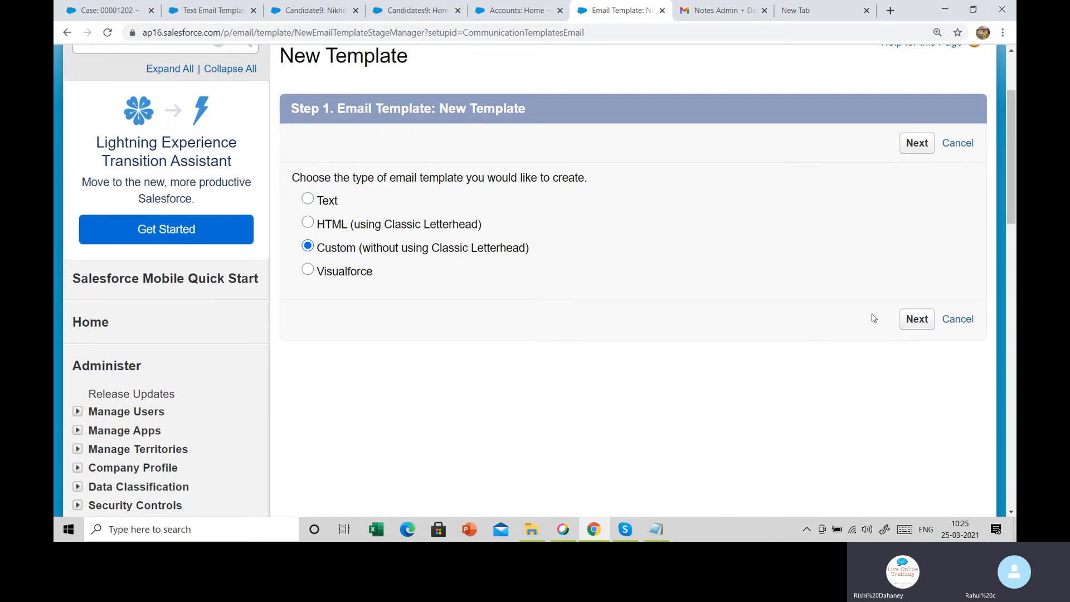
drag(362, 249, 529, 258)
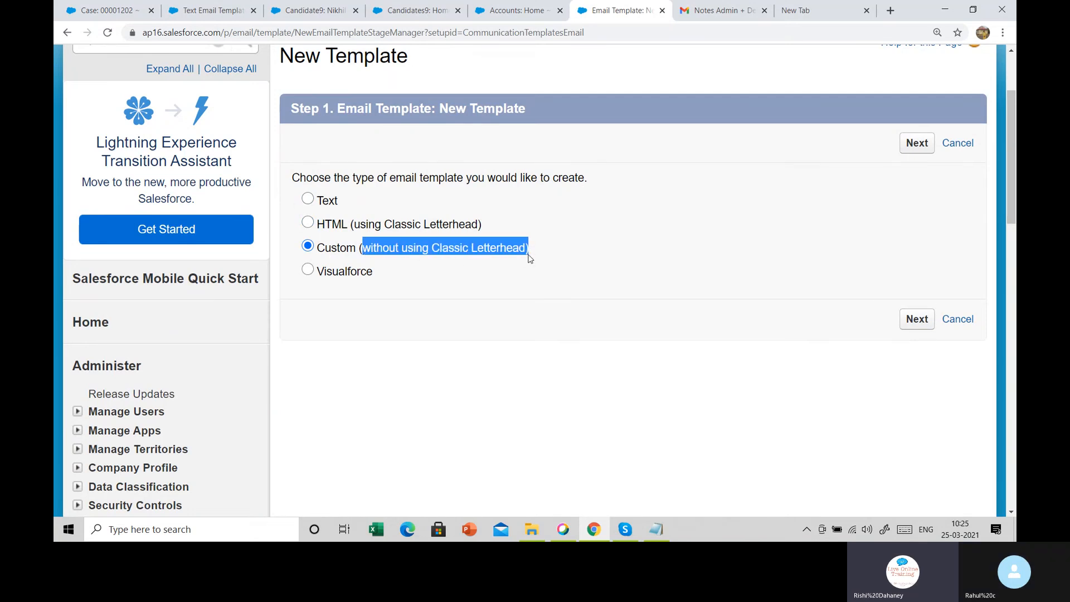
click(926, 323)
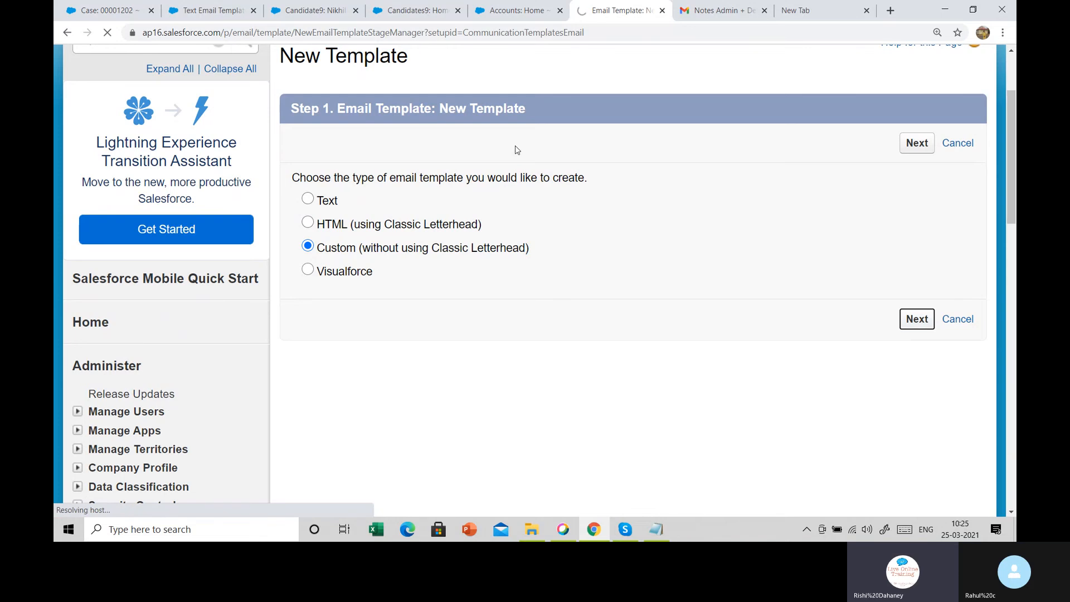
Name the available-for-use template 'custome template type' and give it the congratulations subject
scroll(433, 184, down, 4)
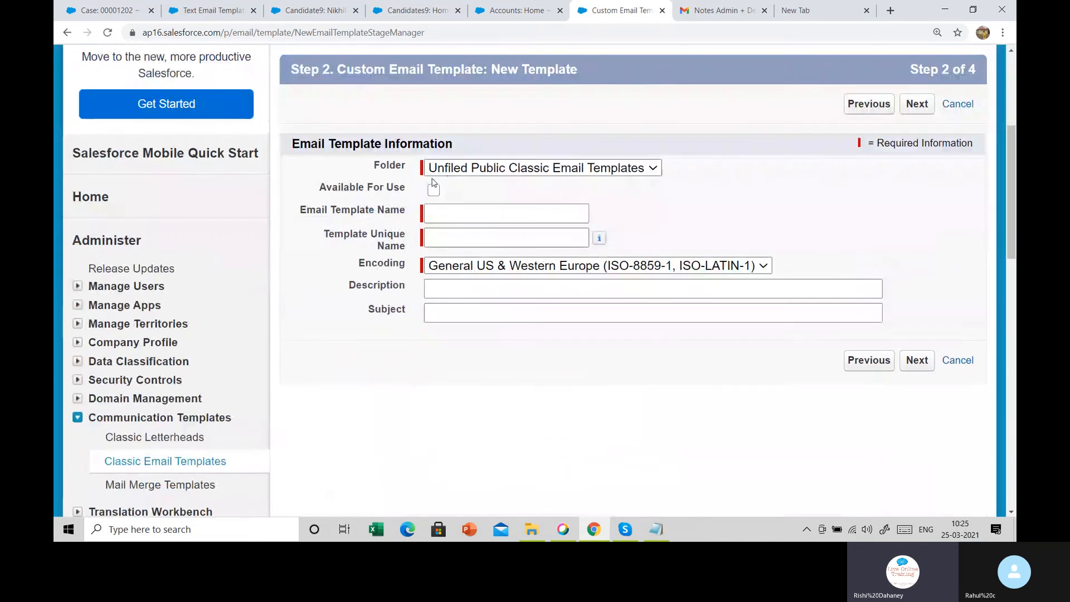
click(434, 190)
click(446, 214)
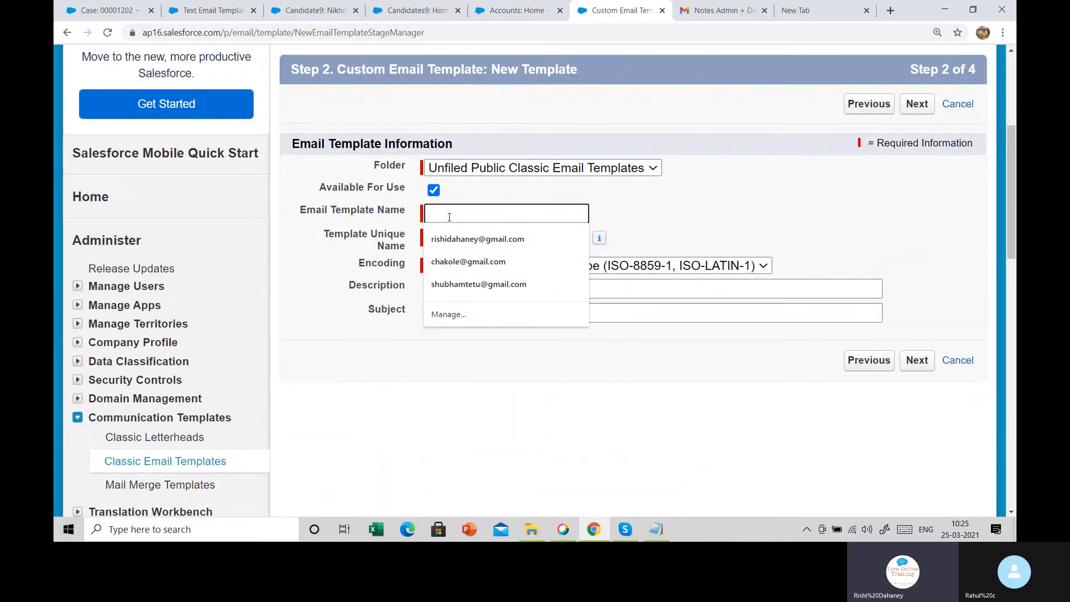
text(custome )
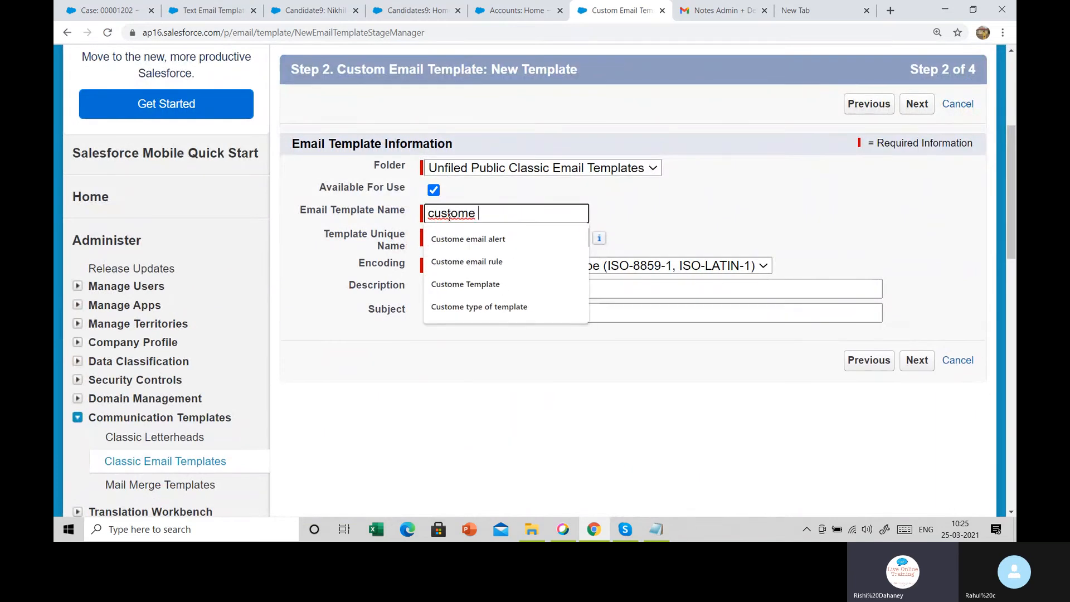
text(template )
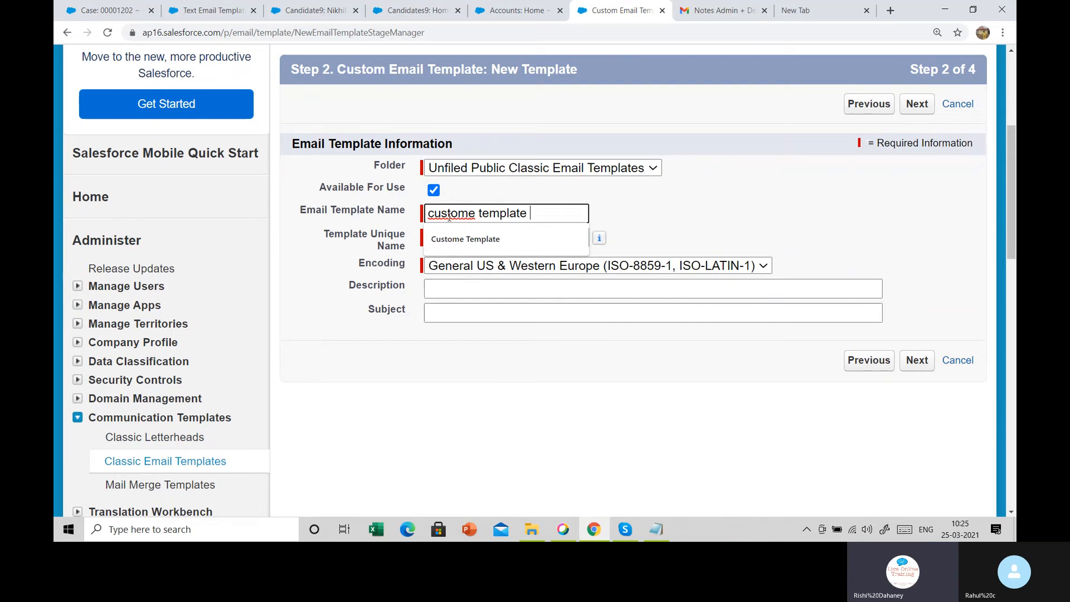
text(typer)
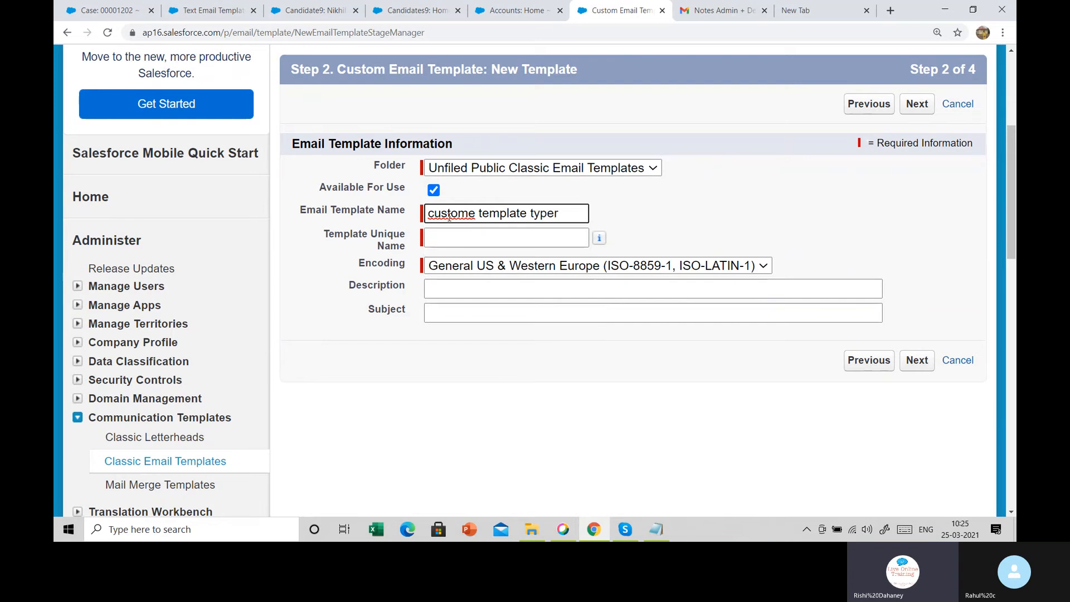
key(BackSpace)
key(Tab)
scroll(534, 134, down, 5)
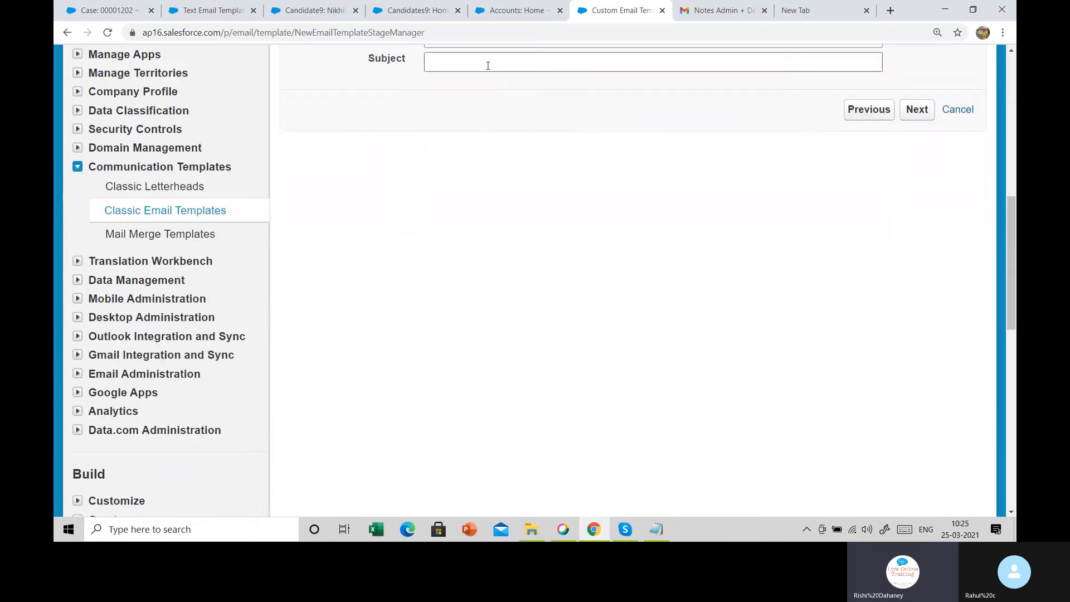
click(491, 62)
click(526, 87)
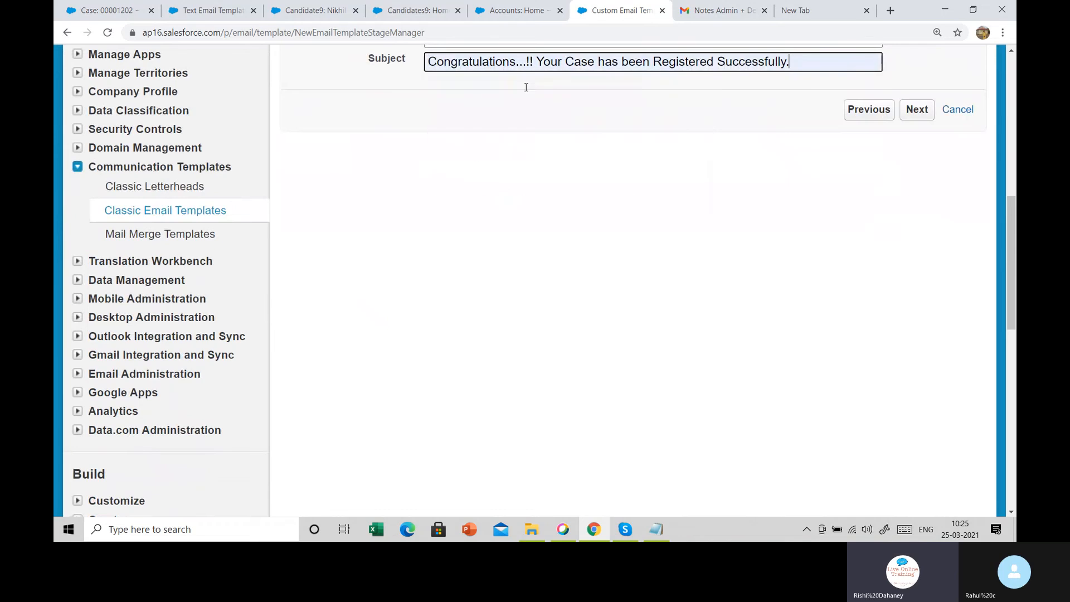
click(906, 112)
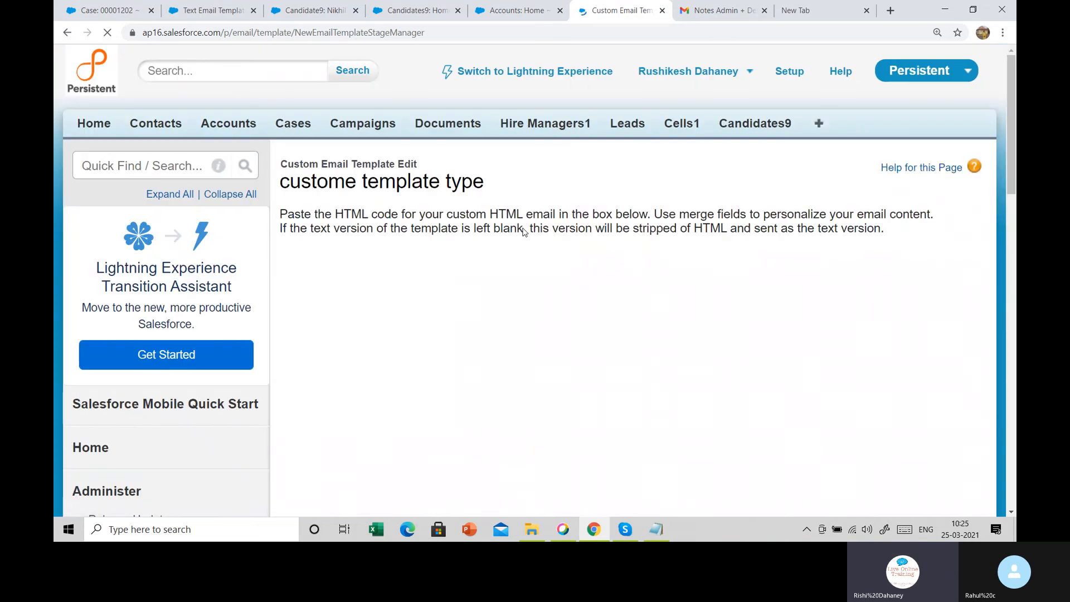
Paste the customer email text into the HTML body and start it with a <b> tag
scroll(566, 173, down, 2)
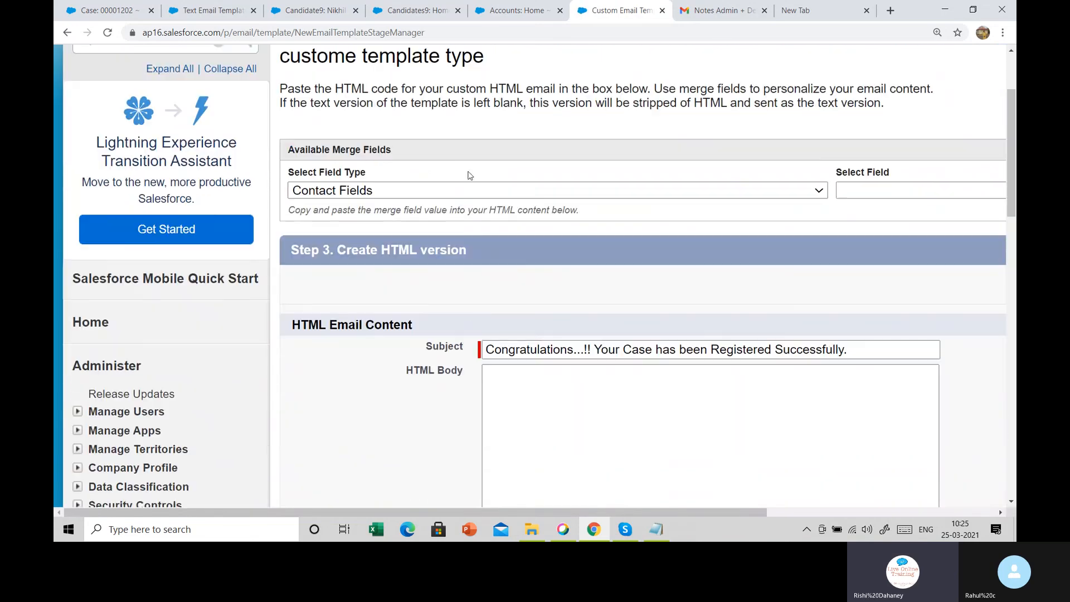
scroll(513, 326, down, 2)
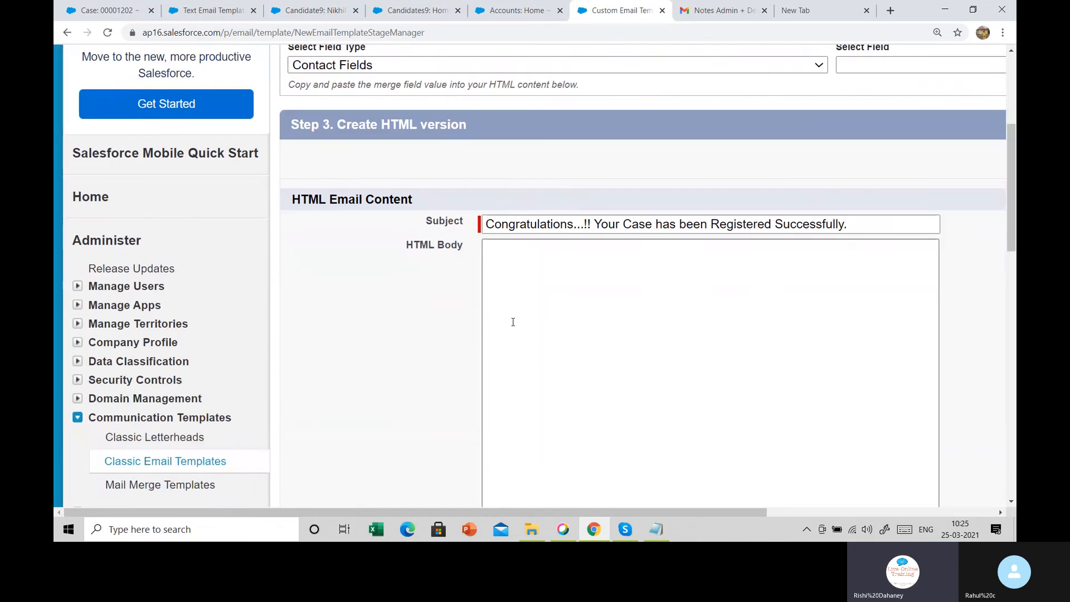
scroll(513, 322, up, 1)
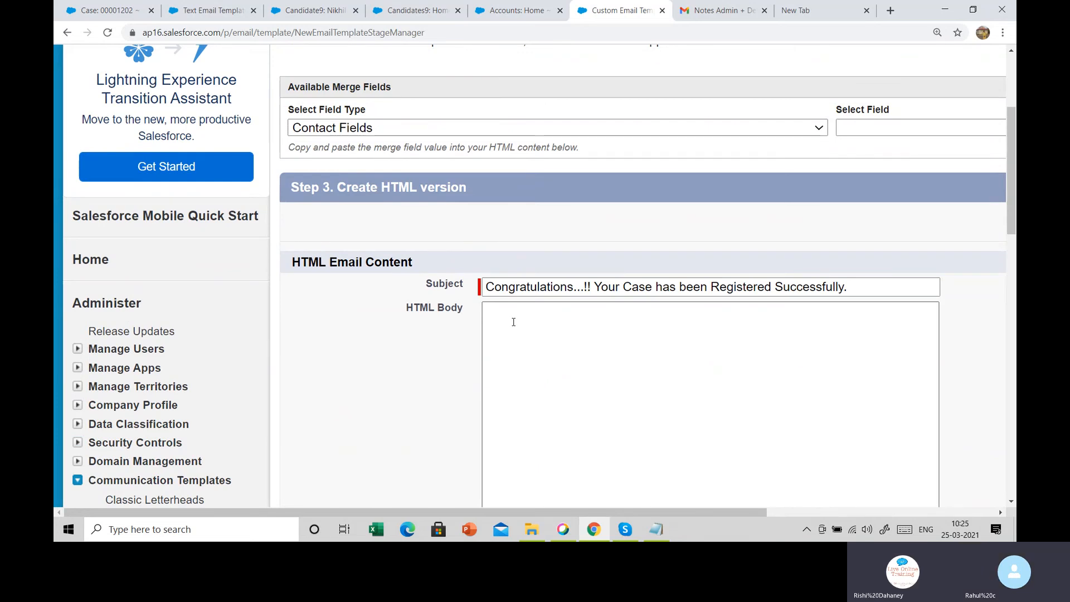
click(515, 320)
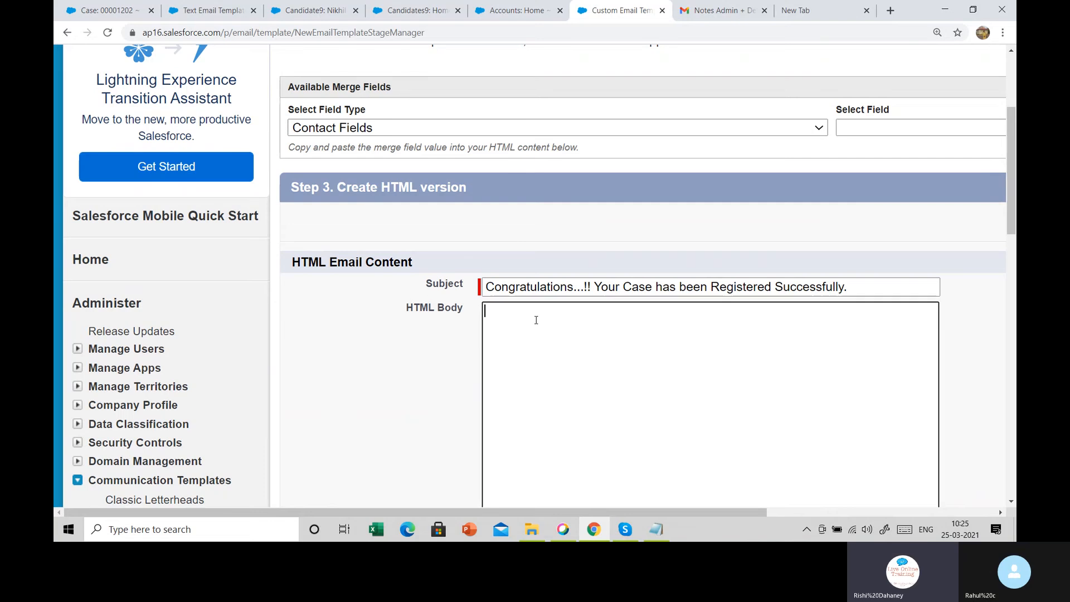
scroll(559, 353, down, 3)
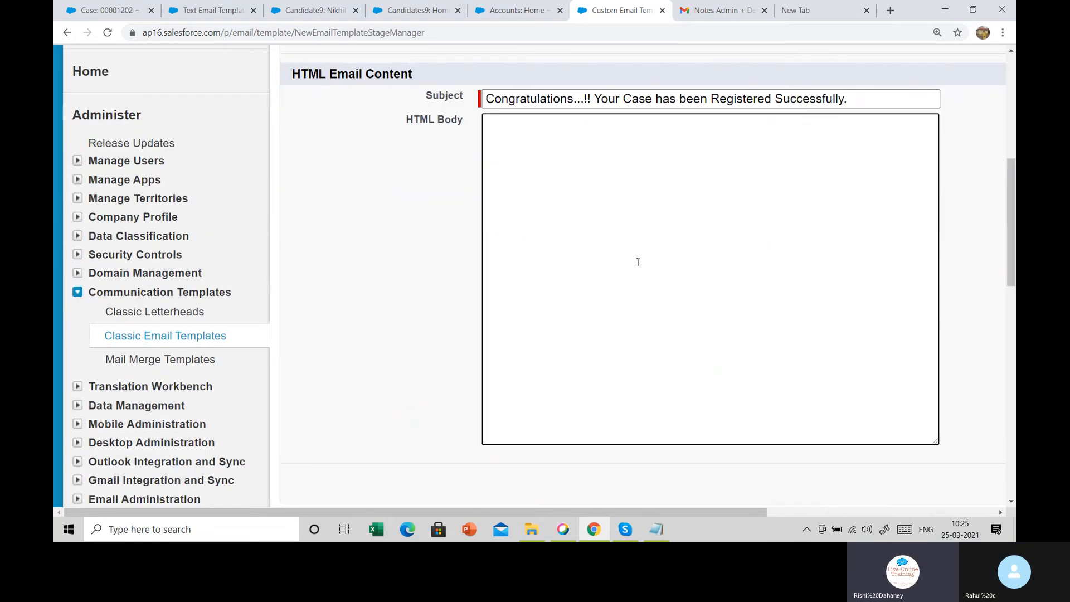
key(ctrl+v)
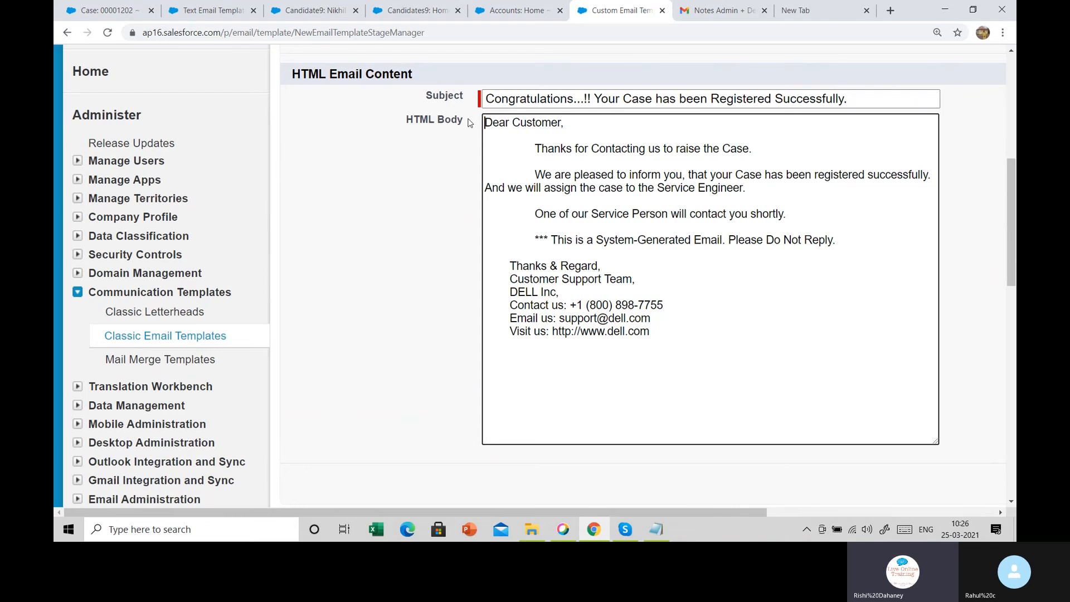
text(<b>)
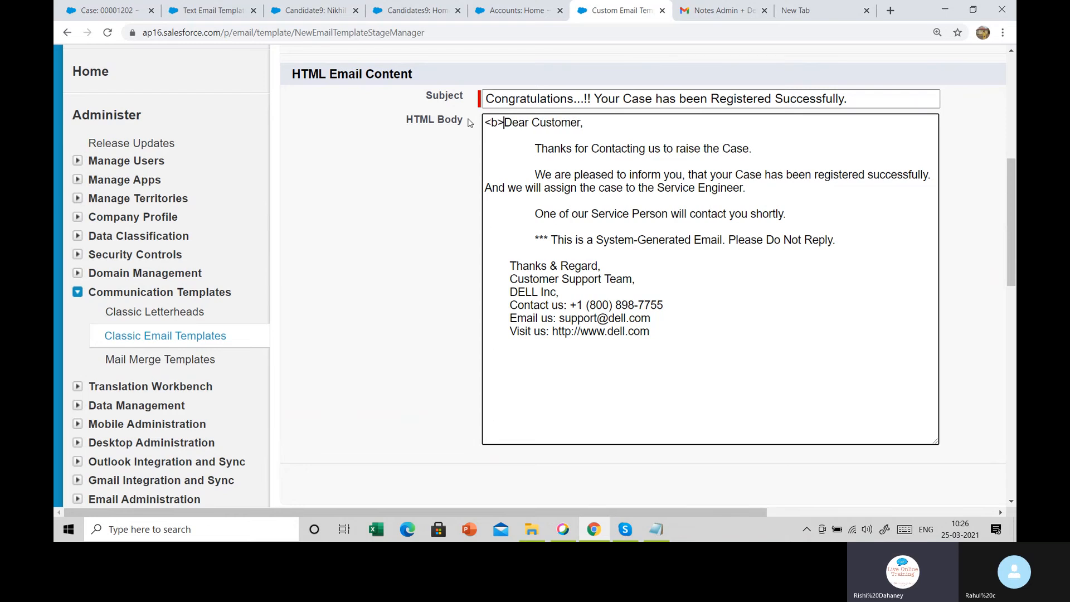
Close the bold tag after 'Dear Customer,' and add a <br/> line break there
click(600, 119)
text(<b/<)
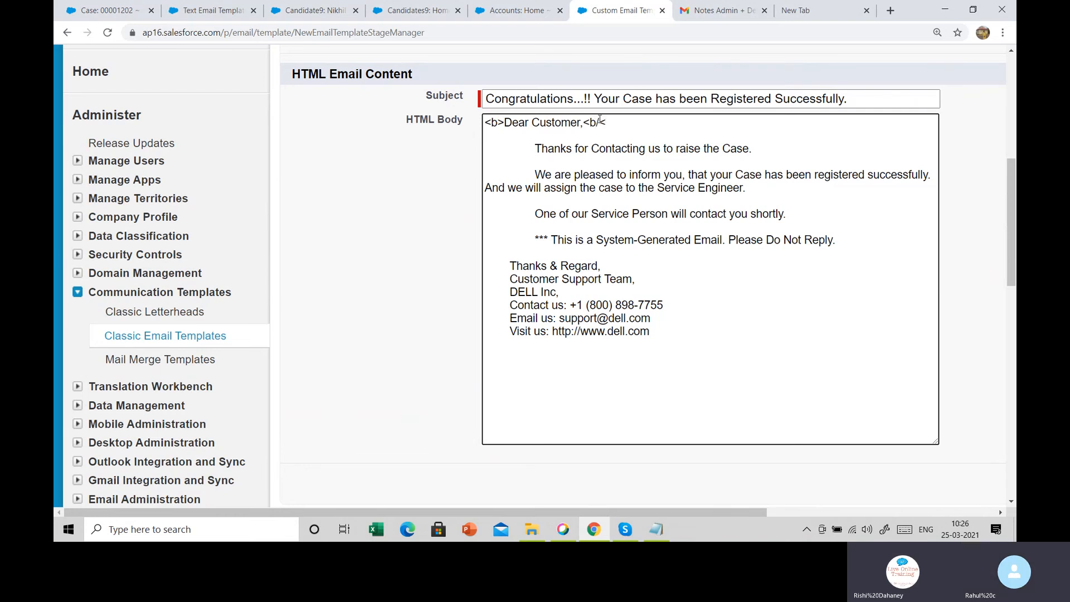
key(BackSpace)
text(>)
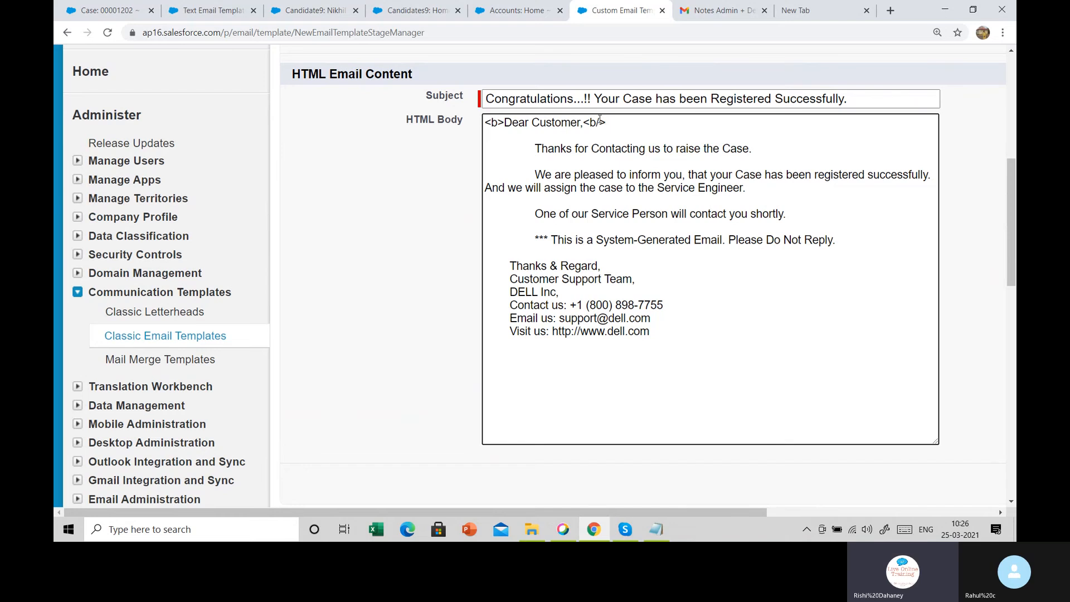
text(<br/)
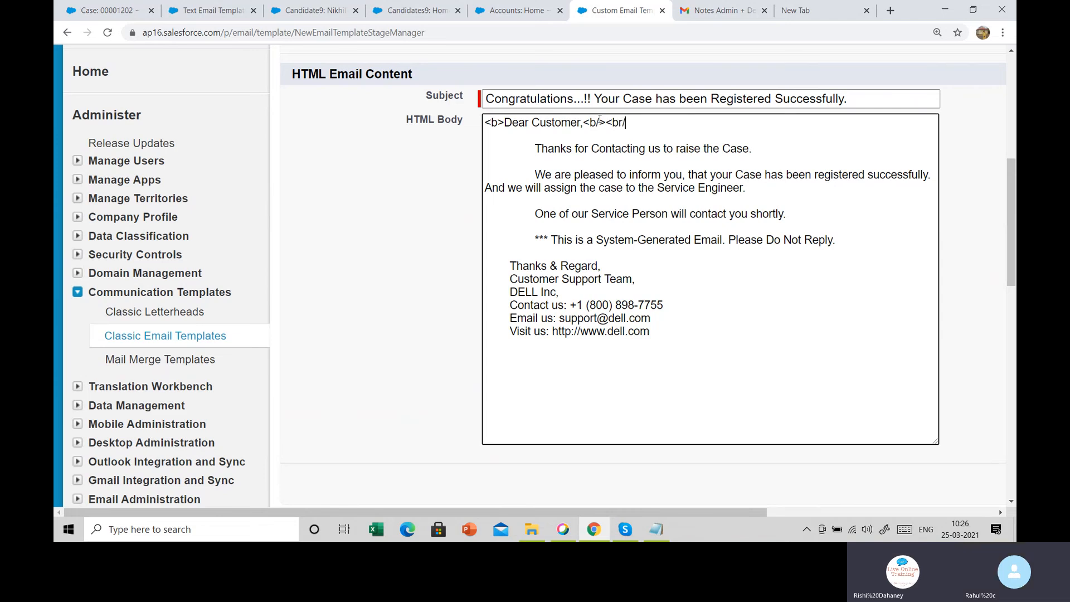
text(>)
drag(640, 123, 606, 123)
key(ctrl+c)
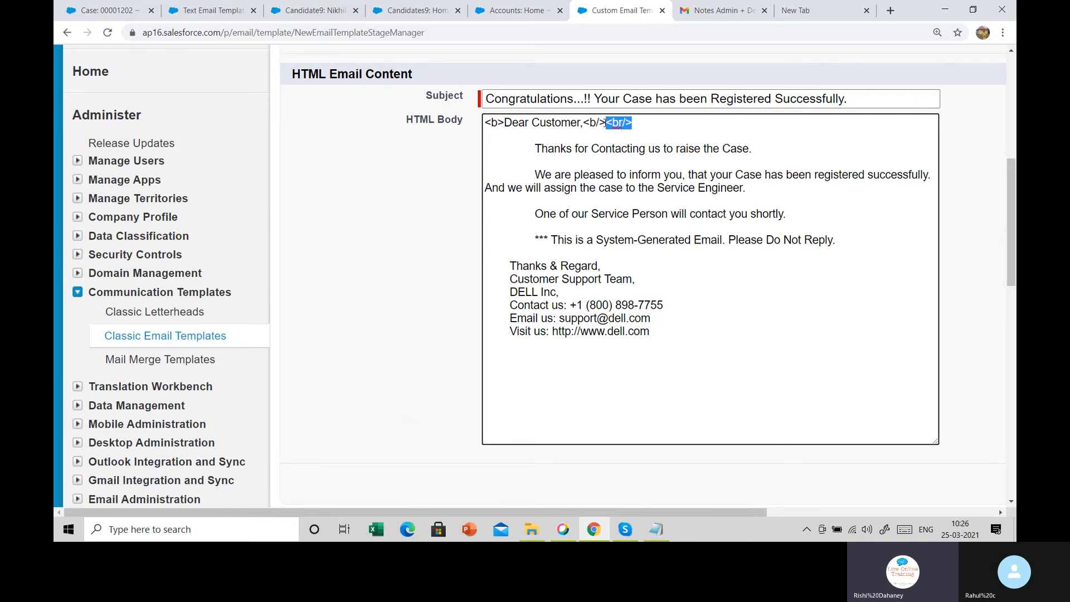
Add <br/> after Case., successfully., Service Engineer., shortly., Thanks & Regard, and DELL Inc,
click(758, 155)
key(ctrl+v)
click(931, 177)
key(ctrl+v)
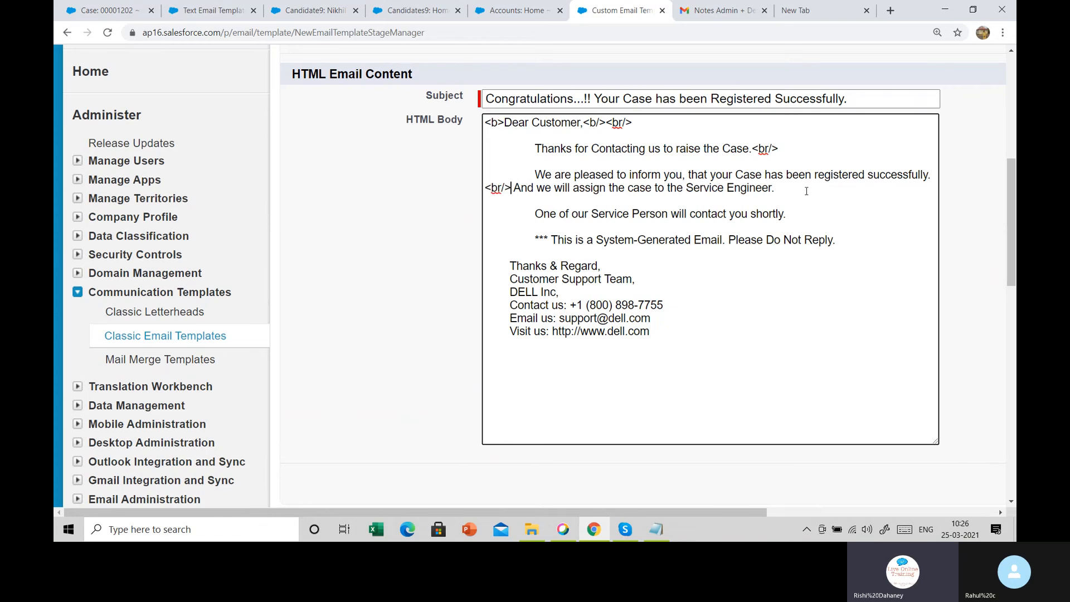
click(803, 188)
key(ctrl+v)
key(ctrl+v)
click(844, 237)
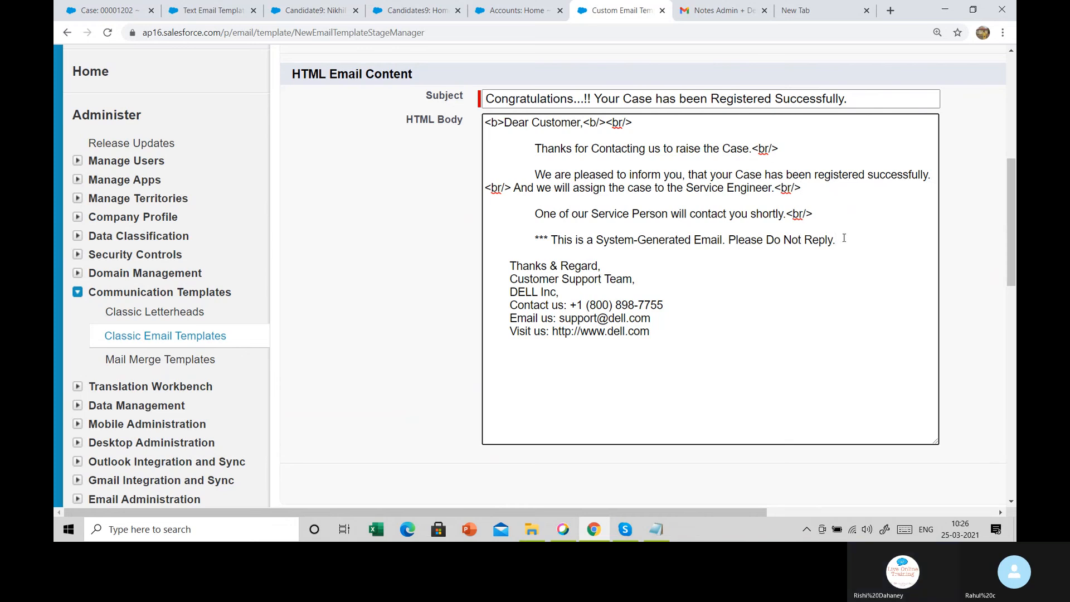
key(ctrl+v)
key(ctrl+v)
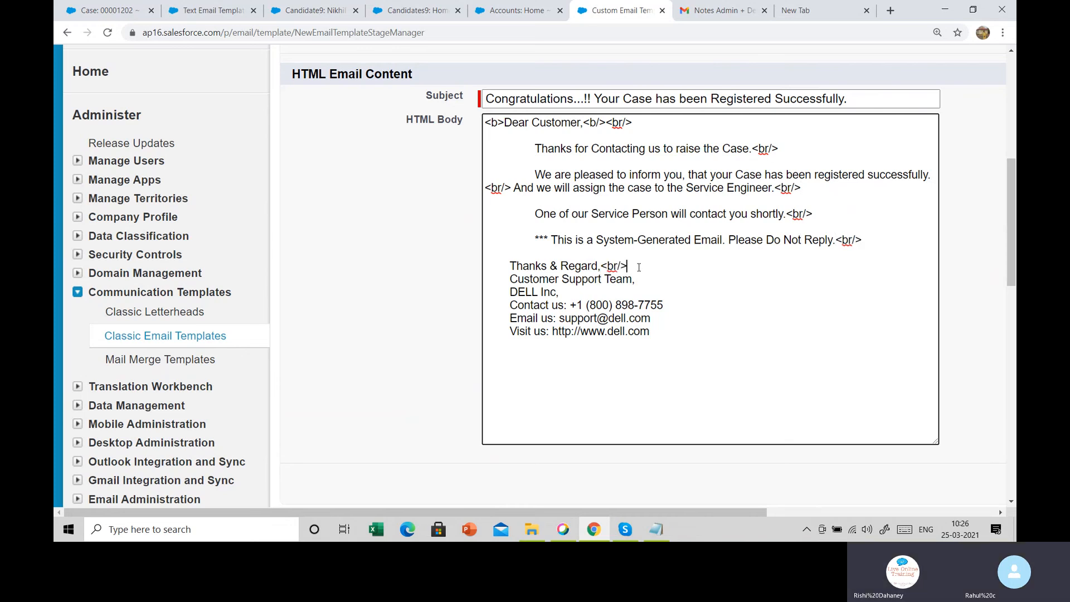
key(ctrl+v)
click(647, 296)
text(v)
key(BackSpace)
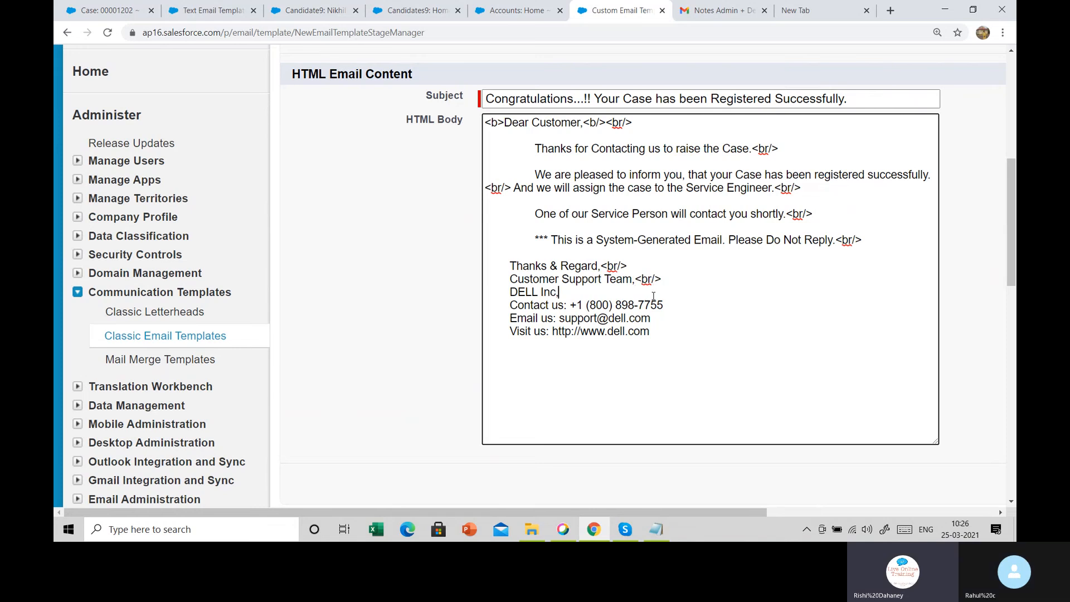
key(ctrl+v)
Remove the <br/> tags after DELL Inc, and Customer Support Team in the signature
key(shift+Left)
key(shift+Left)
key(shift+Left)
key(shift+Left)
key(shift+Left)
key(BackSpace)
key(BackSpace)
key(BackSpace)
key(BackSpace)
key(BackSpace)
key(BackSpace)
click(637, 266)
key(BackSpace)
key(BackSpace)
key(BackSpace)
key(BackSpace)
key(BackSpace)
drag(493, 266, 721, 346)
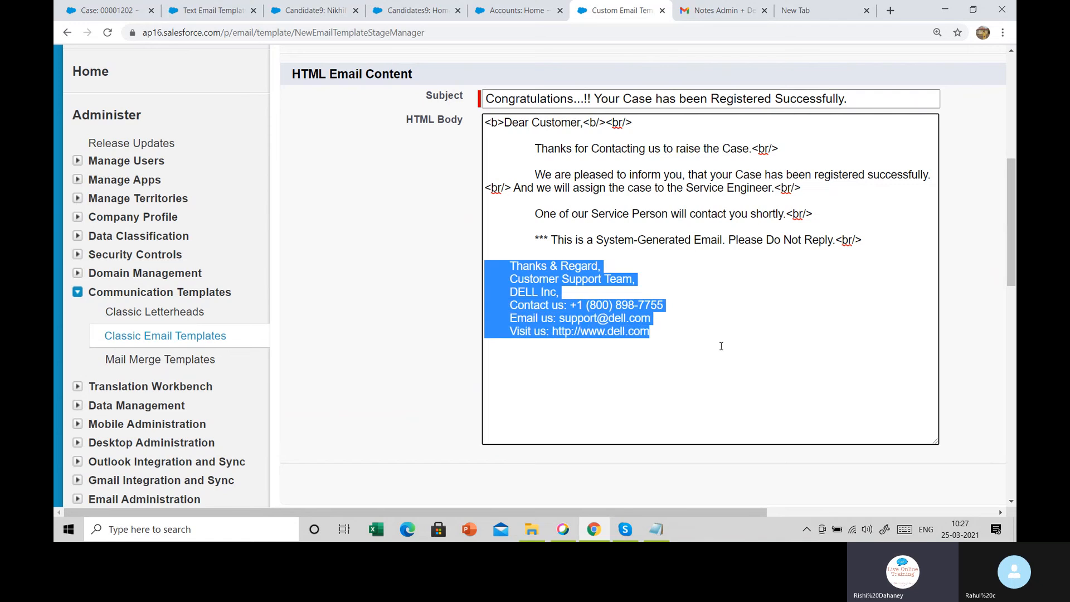
click(721, 346)
Wrap 'Thanks for Contacting us to raise the Case.' in <i>…</i> italic tags before its <br/>
scroll(723, 347, up, 2)
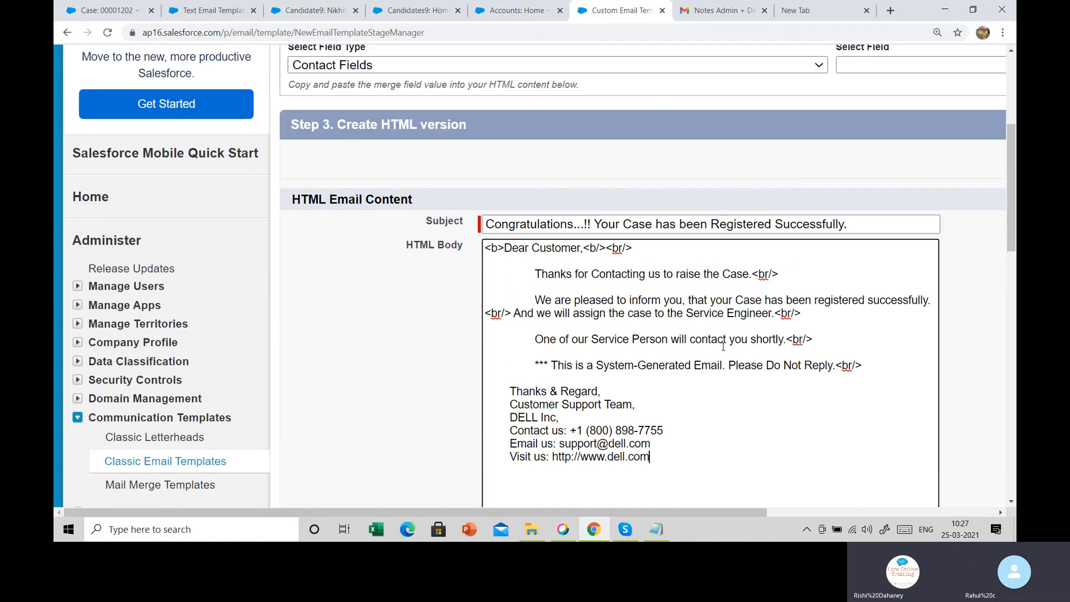
click(553, 274)
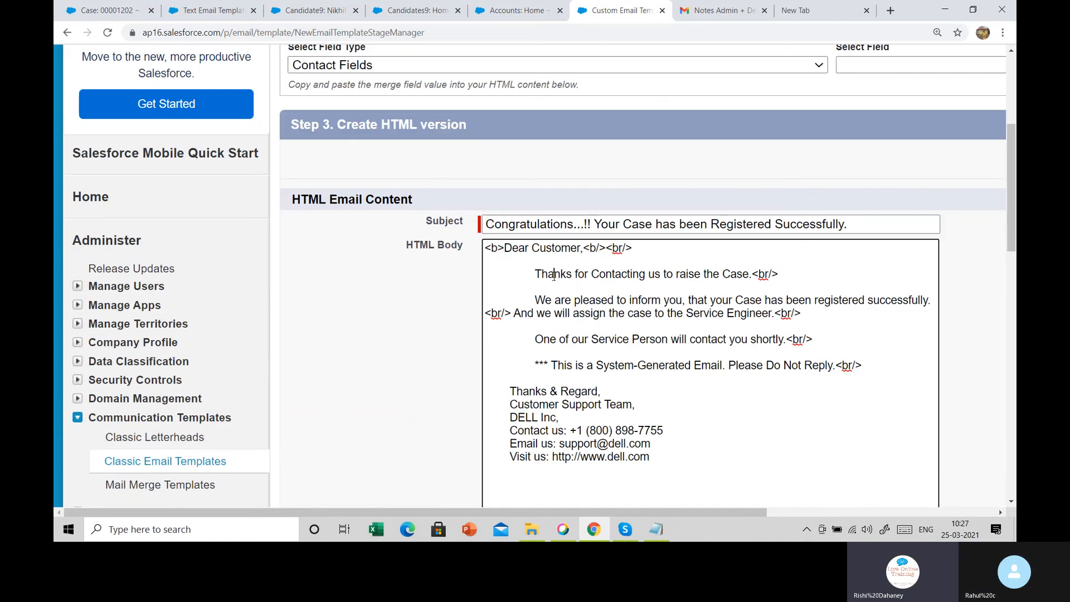
text(<)
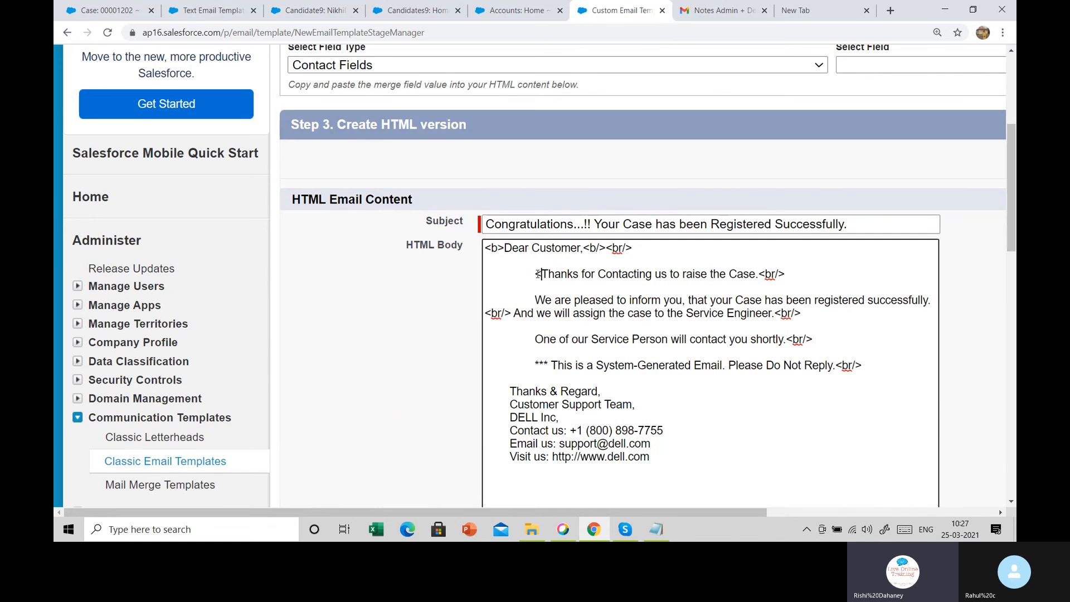
text(i>)
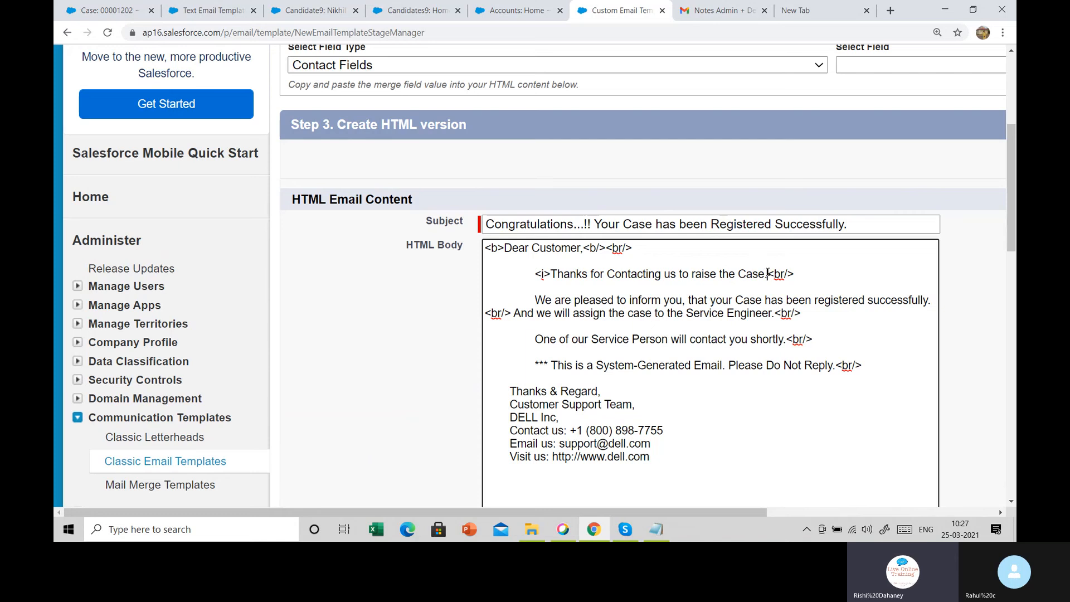
text(<i?)
key(BackSpace)
text(?)
key(BackSpace)
text(/><)
scroll(586, 441, down, 5)
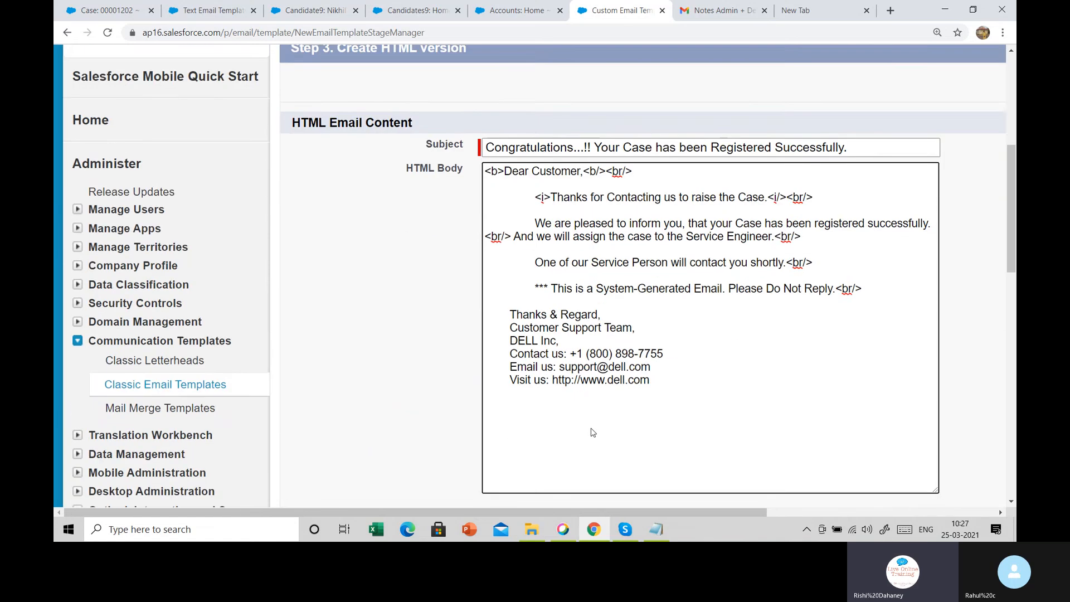
drag(564, 510, 774, 513)
scroll(684, 389, up, 1)
scroll(684, 390, up, 2)
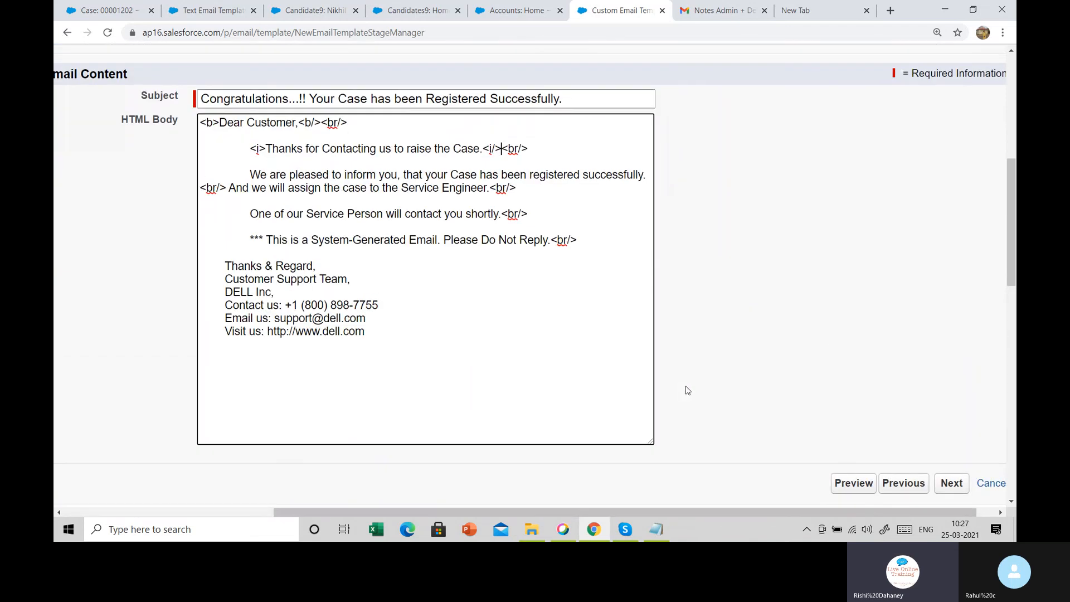
Skip the text-only version and save the custom HTML email template
click(950, 484)
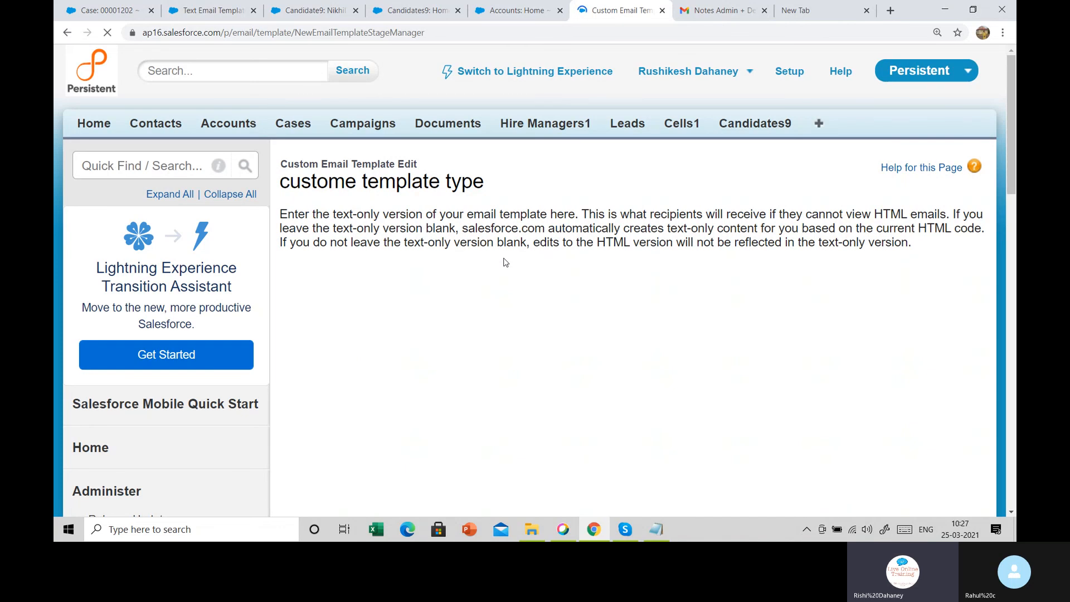
scroll(505, 263, down, 5)
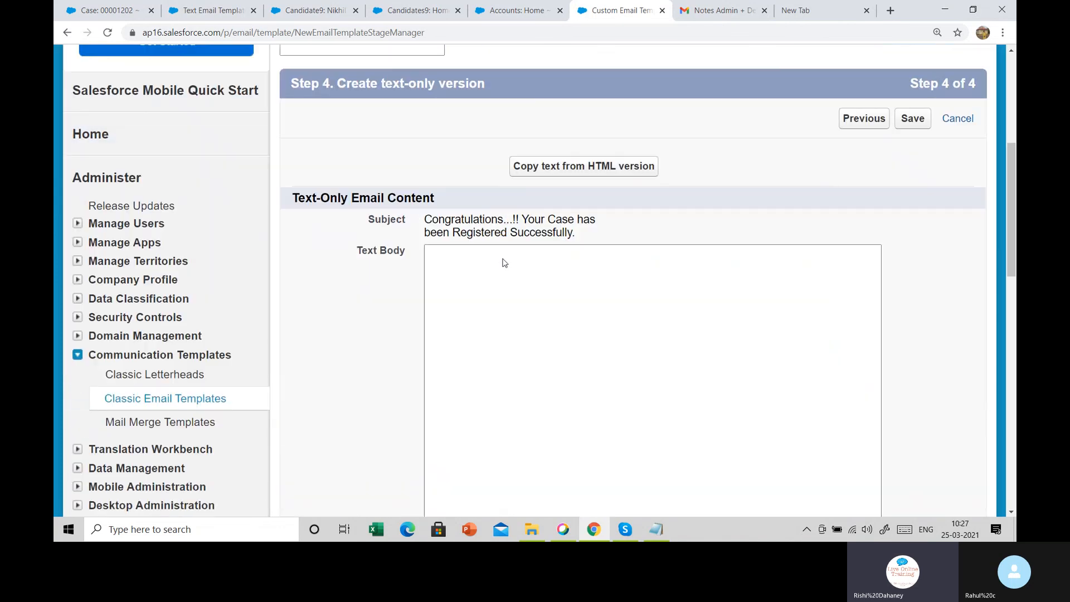
click(920, 121)
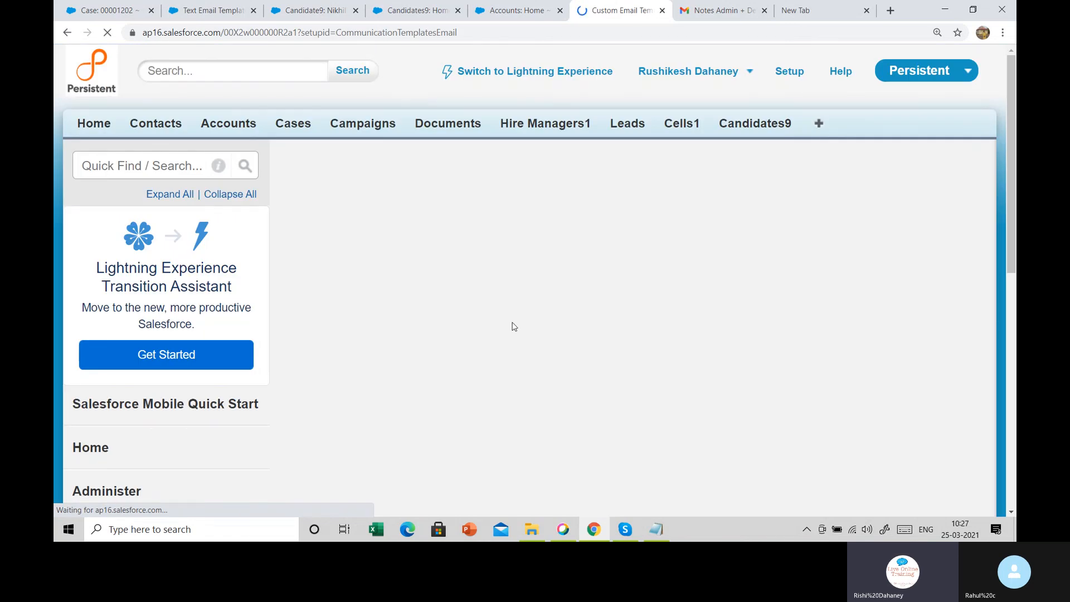
Send a test email preview of the template to the Gmail address
scroll(514, 327, down, 3)
scroll(514, 322, down, 2)
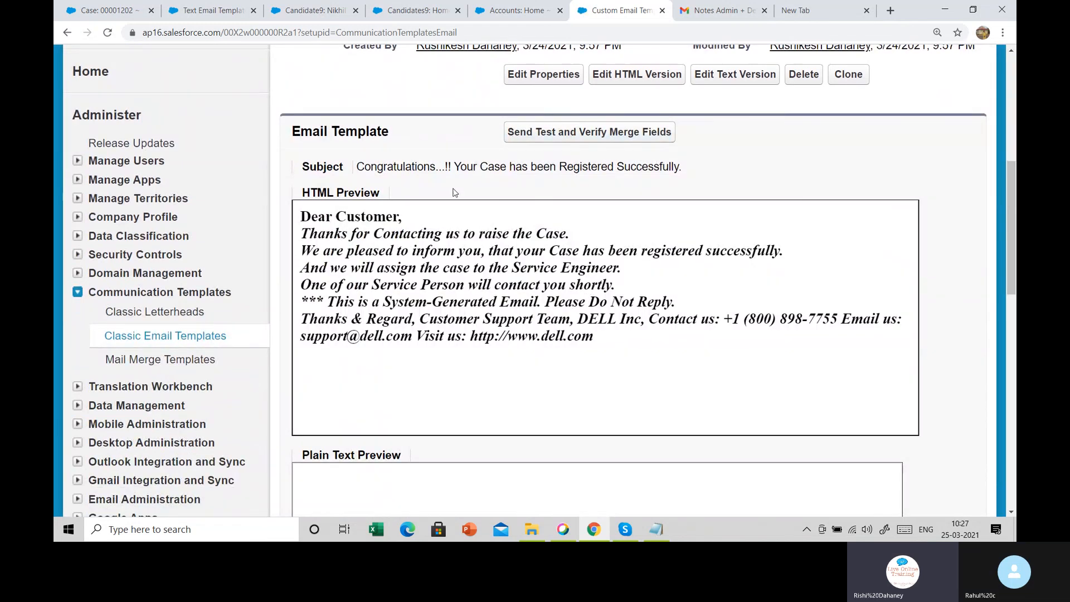
click(545, 137)
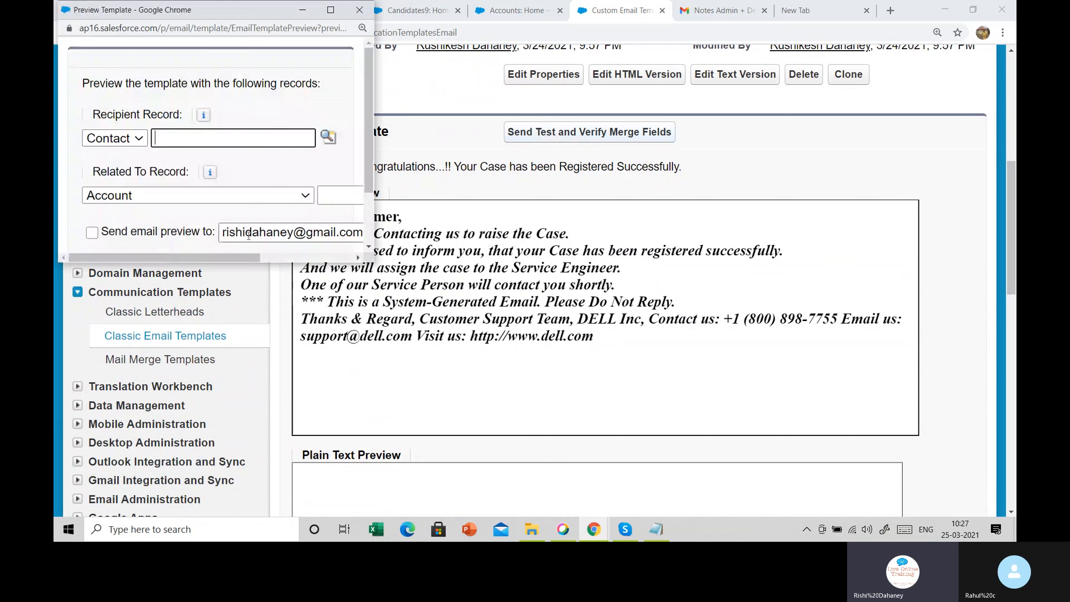
click(92, 232)
drag(229, 257, 323, 256)
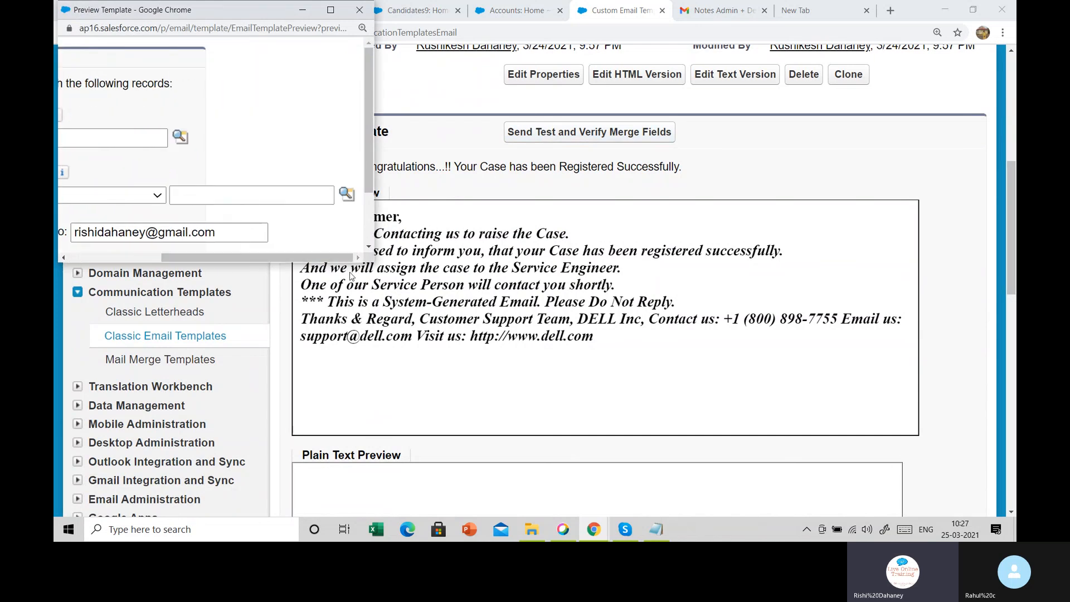
scroll(243, 197, down, 1)
click(149, 206)
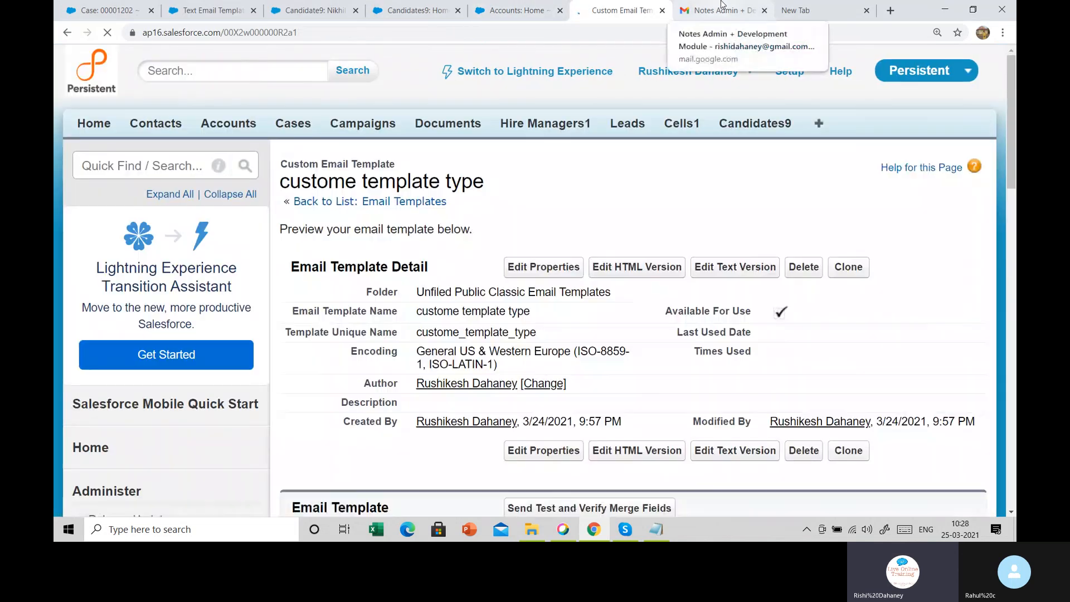
Reload the Gmail inbox and open the newly arrived Congratulations test email
click(721, 7)
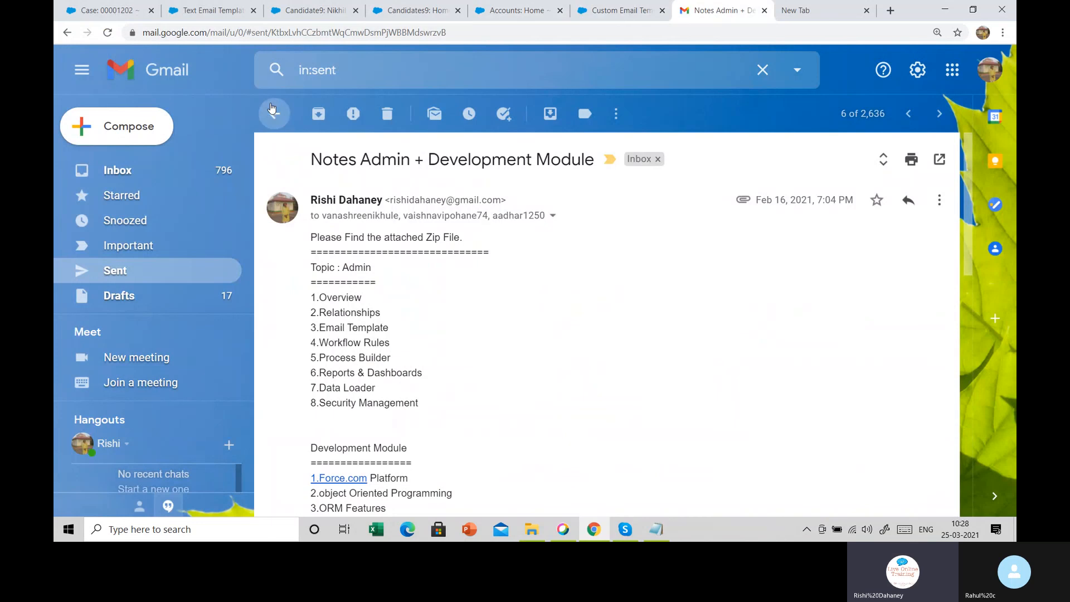
click(274, 114)
click(148, 169)
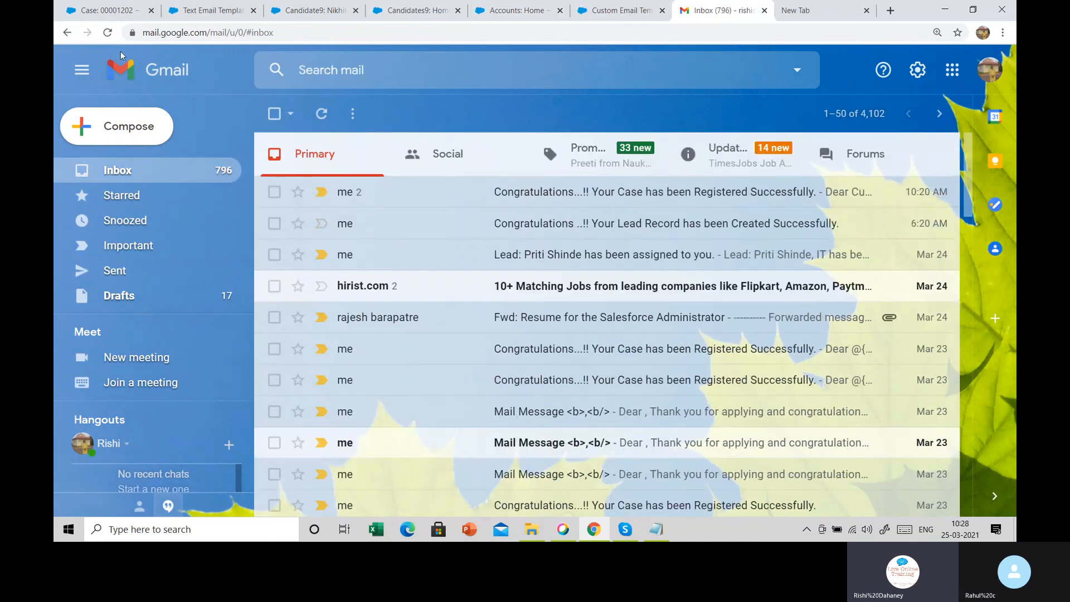
click(112, 34)
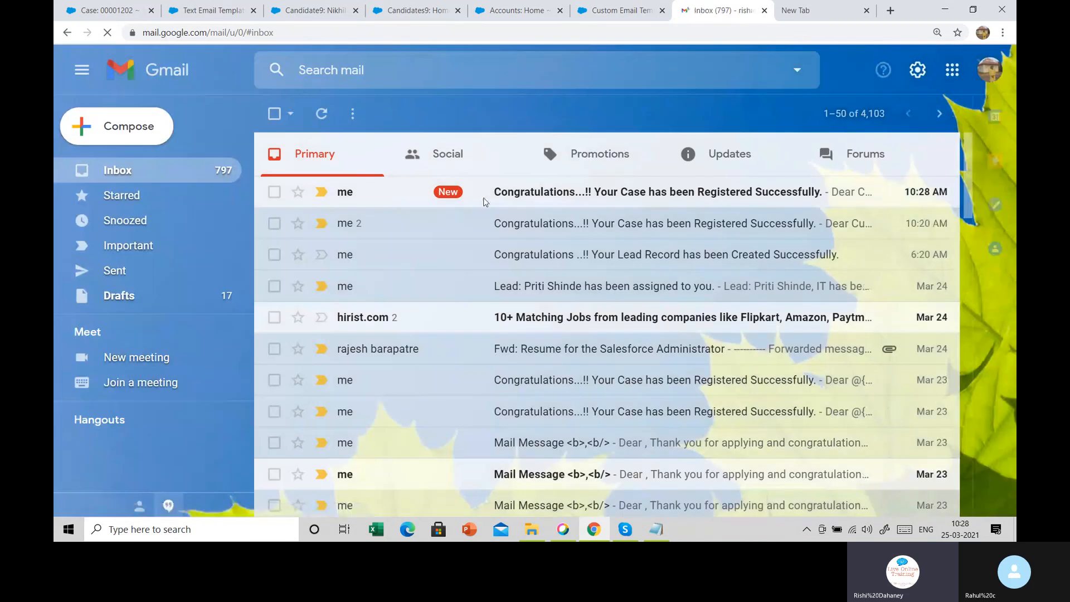
click(511, 196)
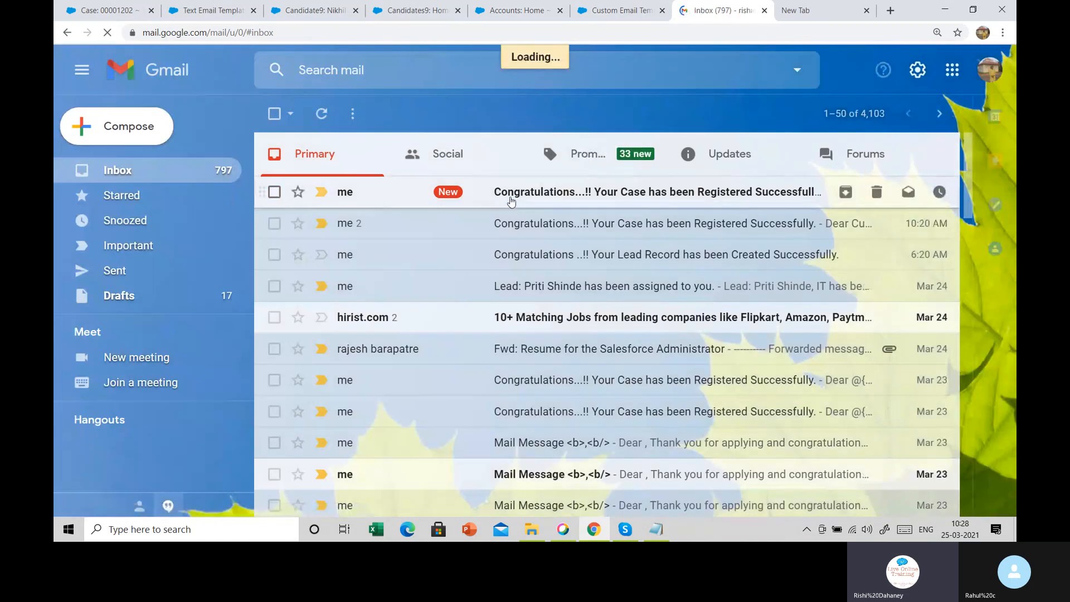
scroll(511, 201, down, 2)
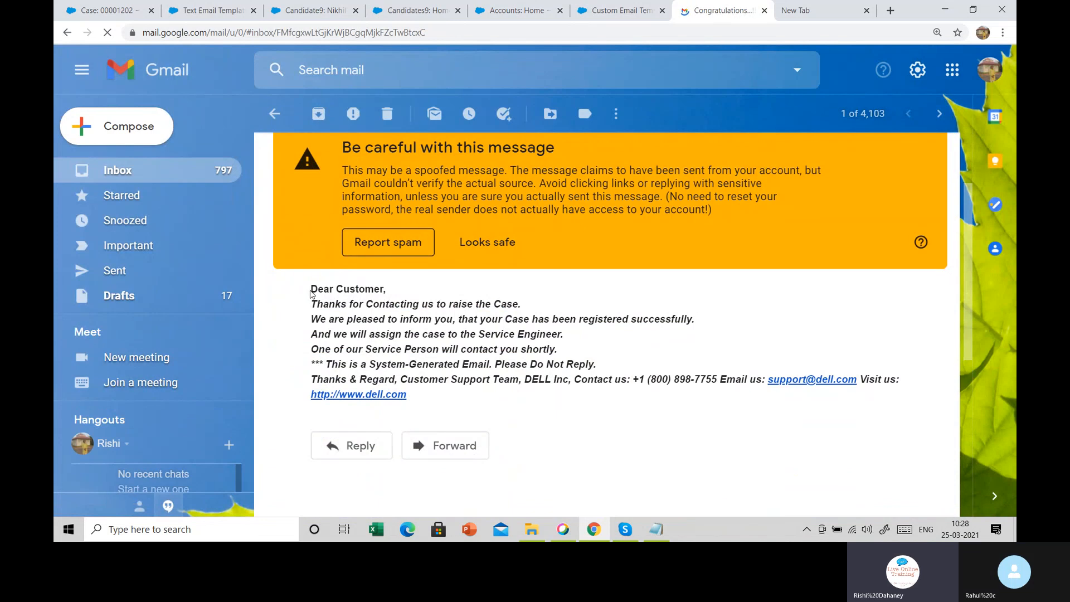
Check the bold greeting and signature text, mark the message as looks safe, and return to the inbox
drag(310, 290, 336, 284)
click(355, 285)
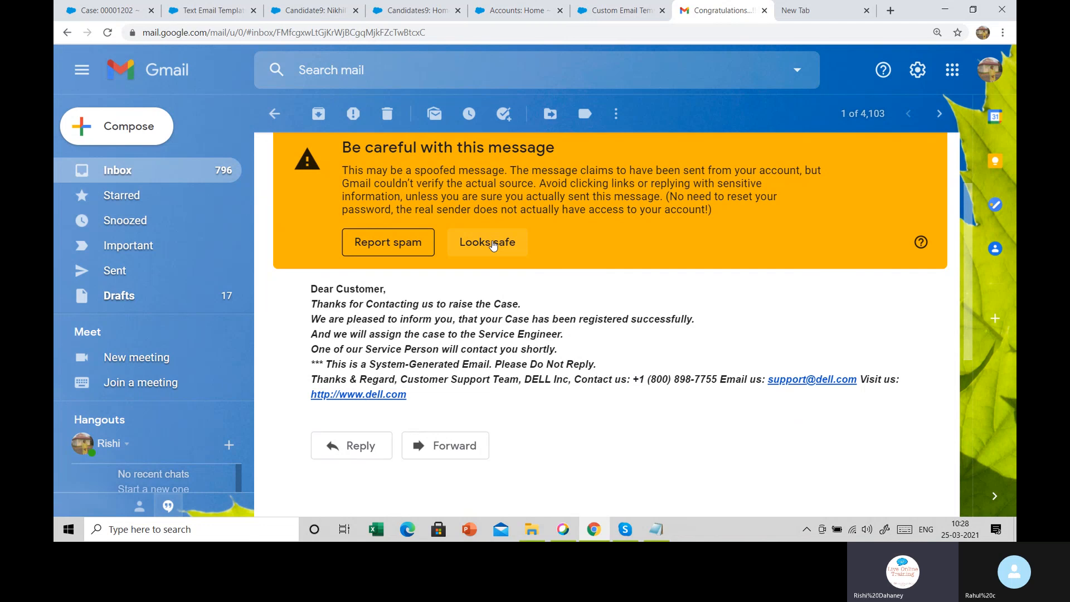
click(493, 246)
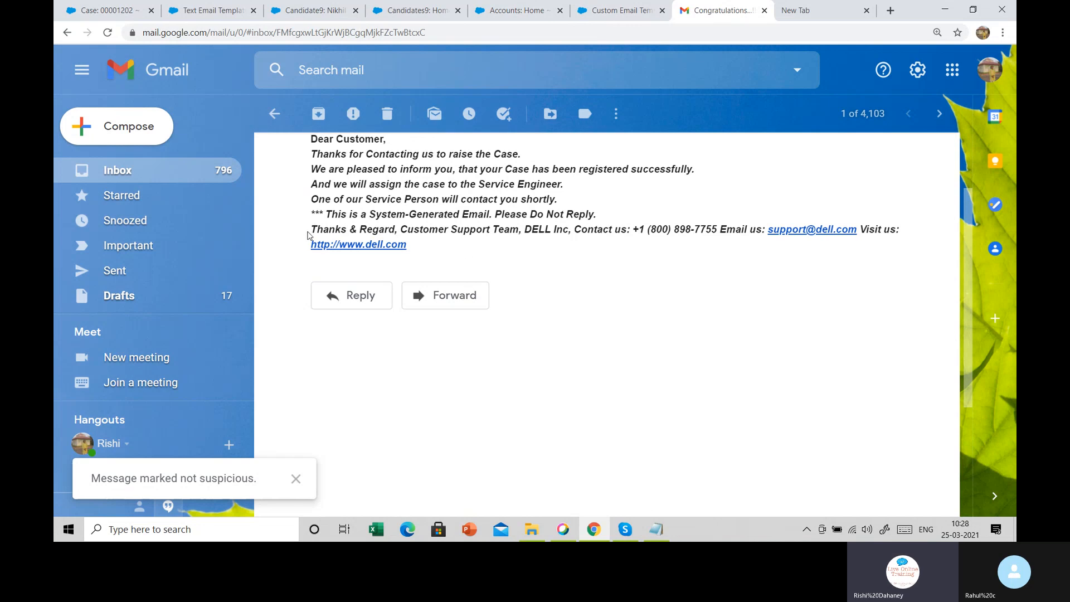
mouse_move(312, 226)
mouse_down()
mouse_move(517, 217)
mouse_move(827, 229)
mouse_move(876, 241)
mouse_up()
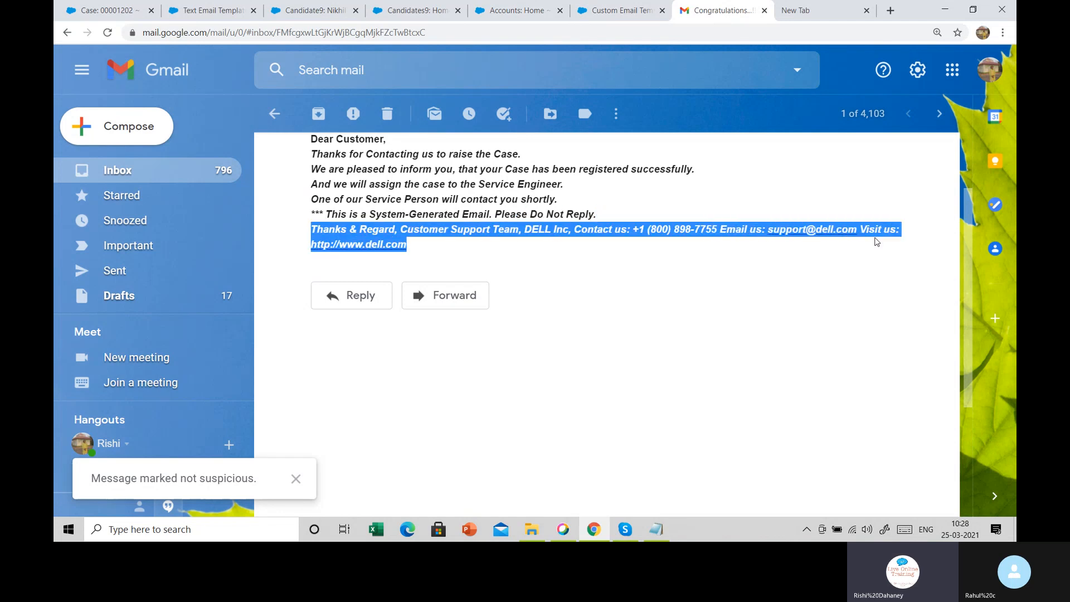
click(656, 193)
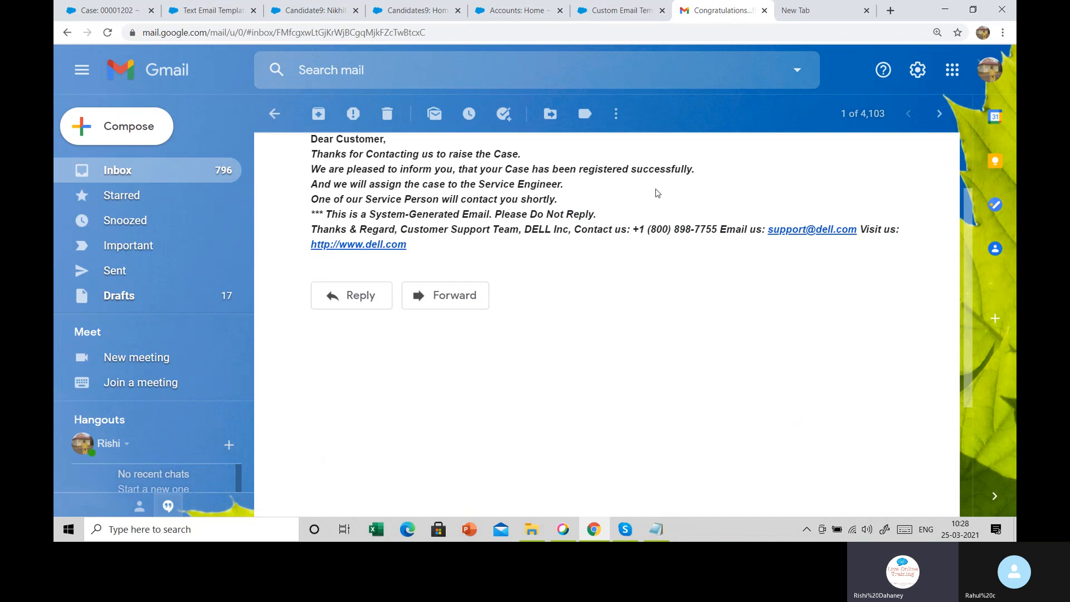
scroll(641, 190, up, 2)
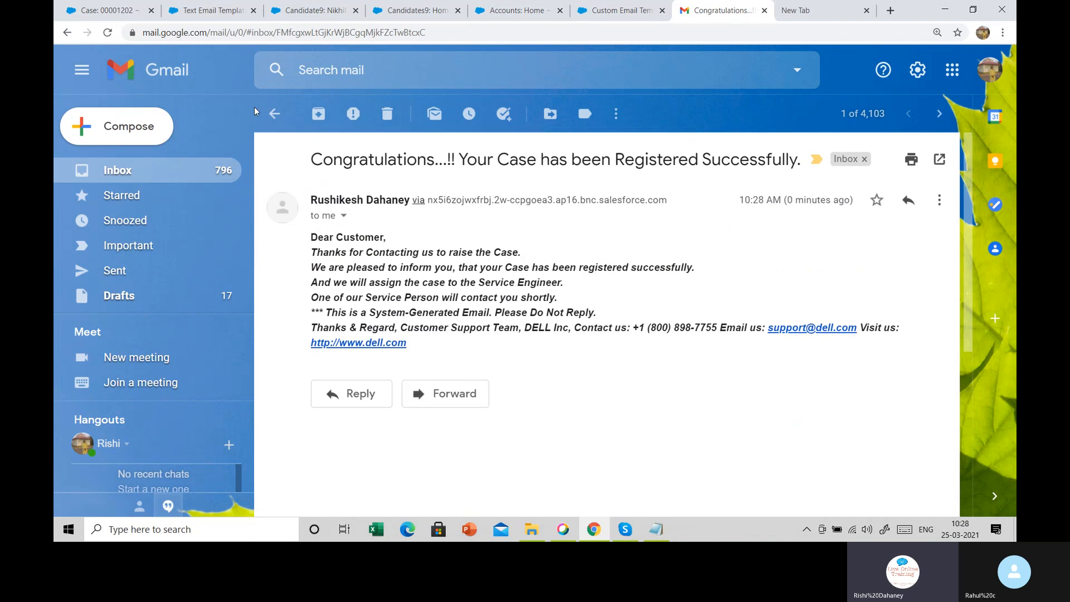
click(274, 114)
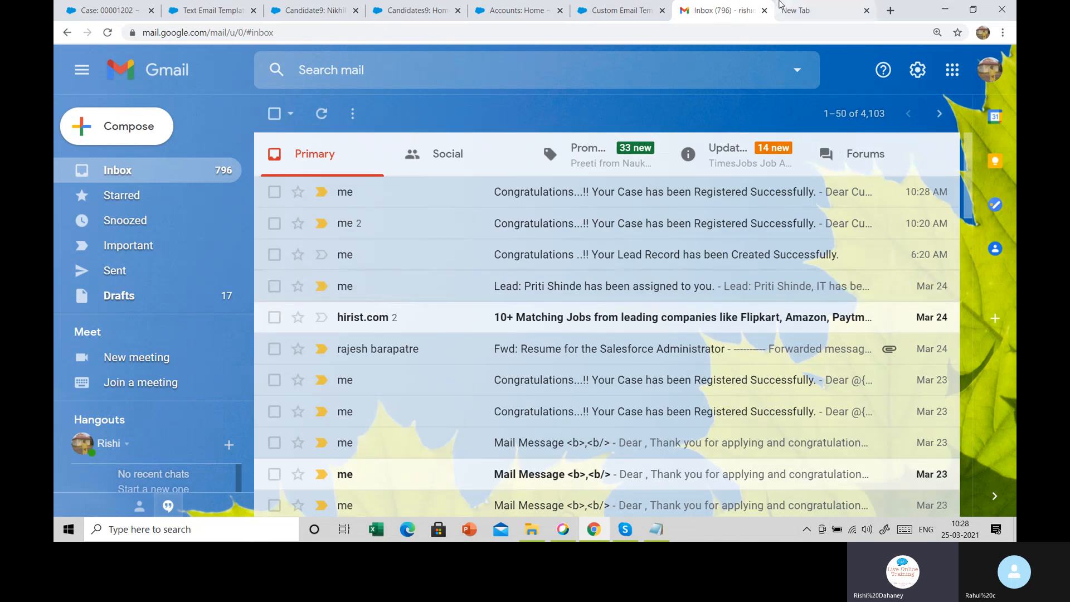
Go back to the Salesforce Accounts home page and hide its quick-access panel
click(650, 15)
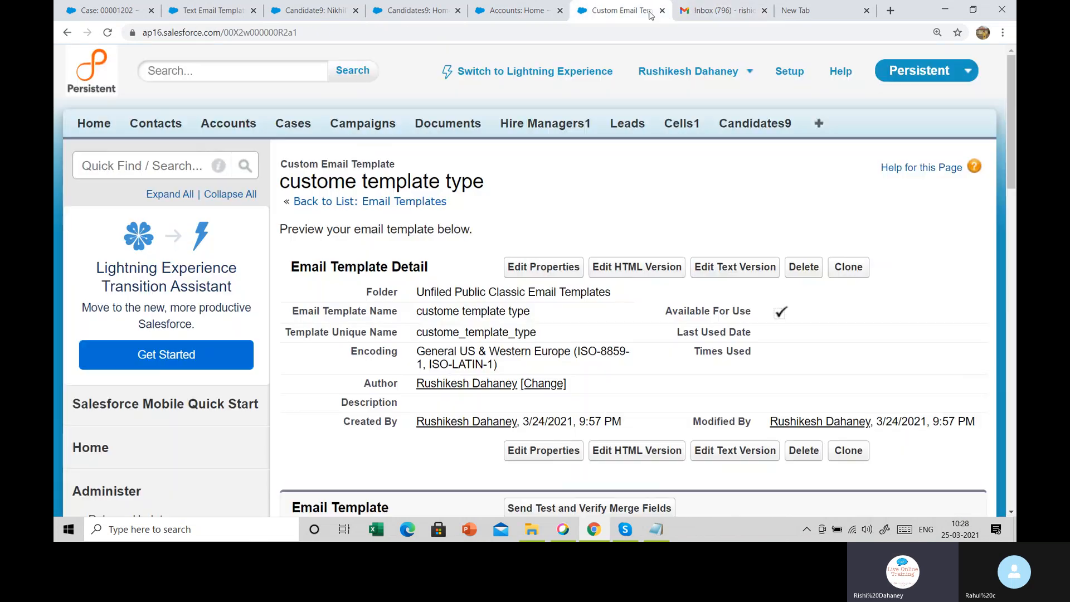
click(720, 8)
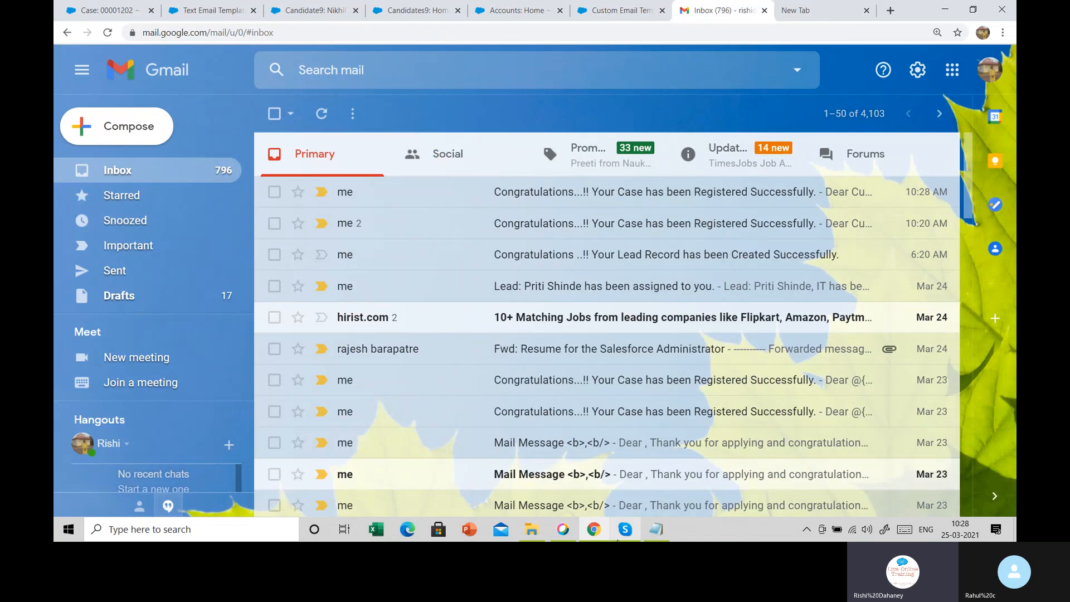
mouse_move(625, 533)
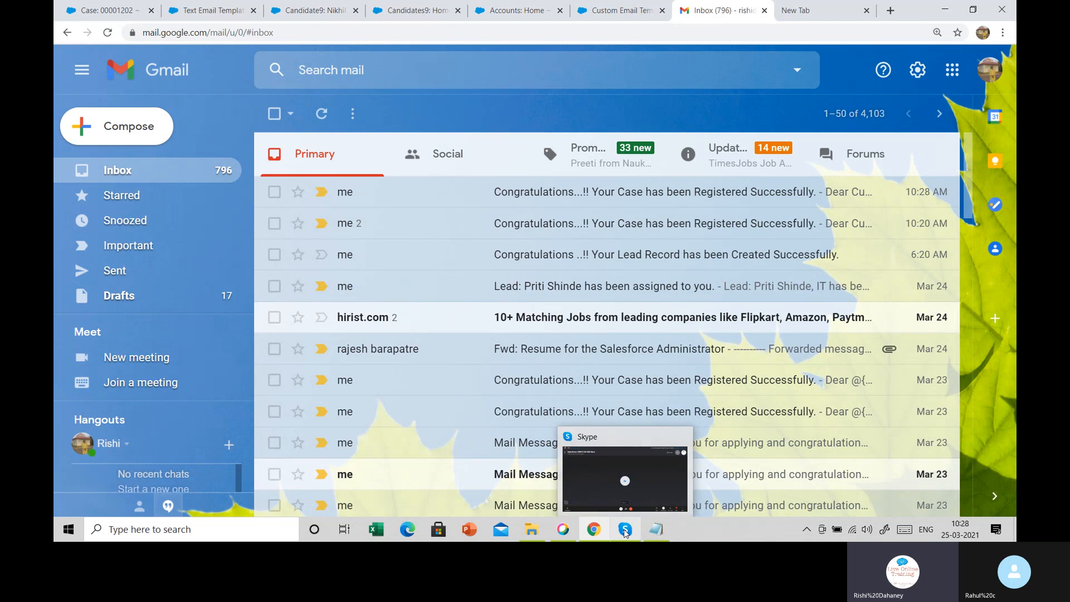
click(498, 9)
click(784, 215)
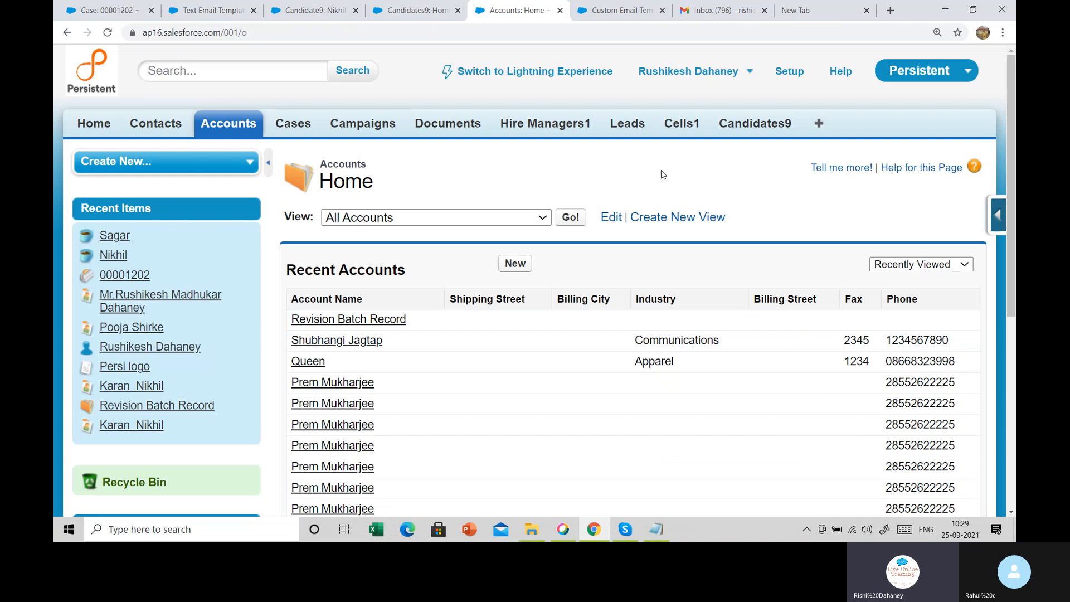
Close the Accounts Home and both Candidate tabs, then bring up Skype's call window and its More options
click(560, 11)
click(457, 11)
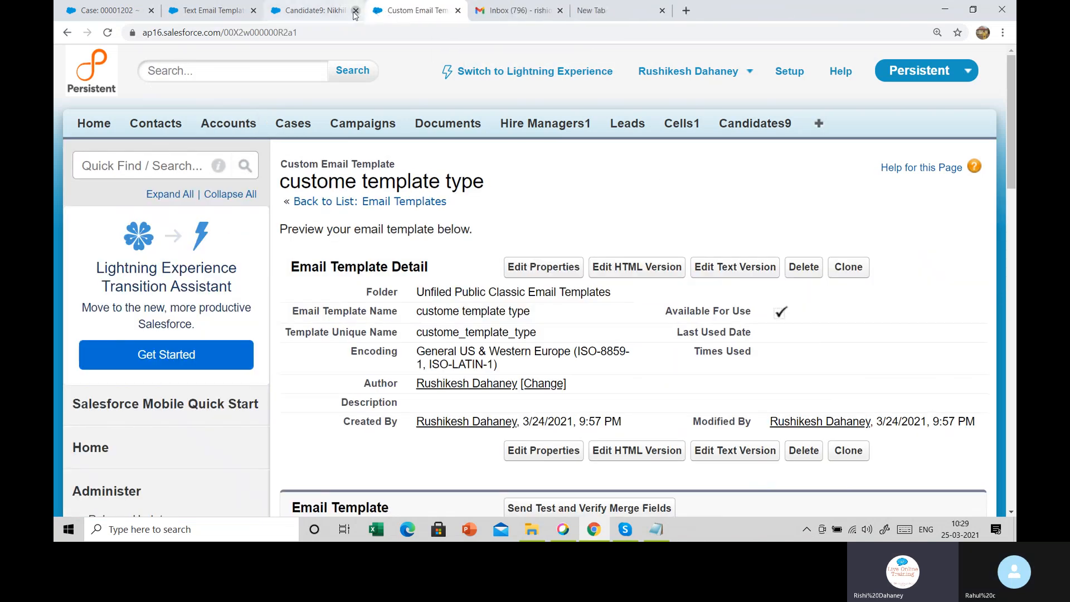
click(355, 11)
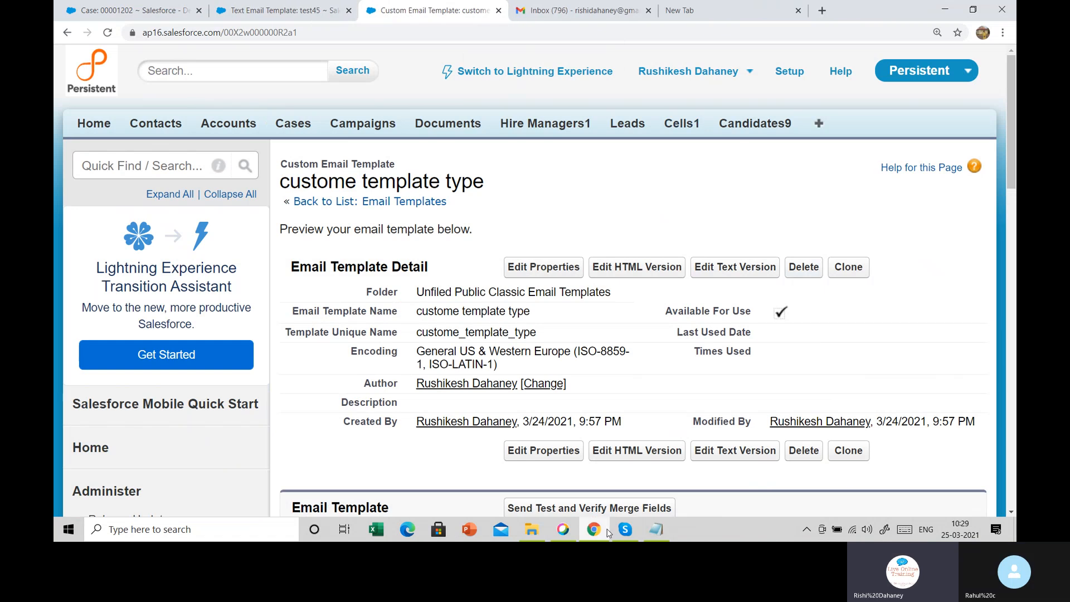
click(624, 529)
click(979, 493)
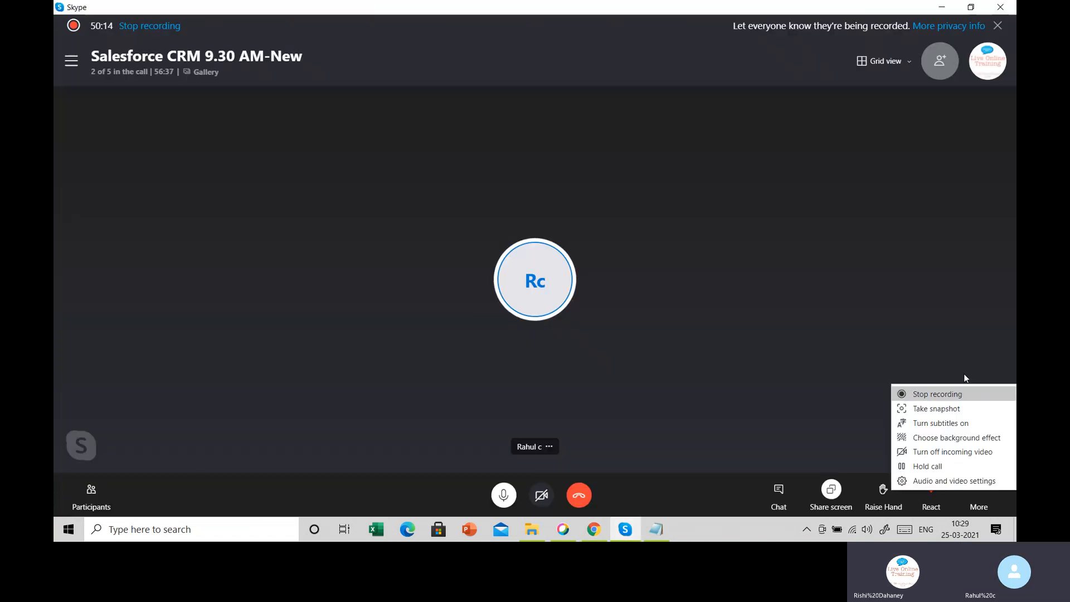